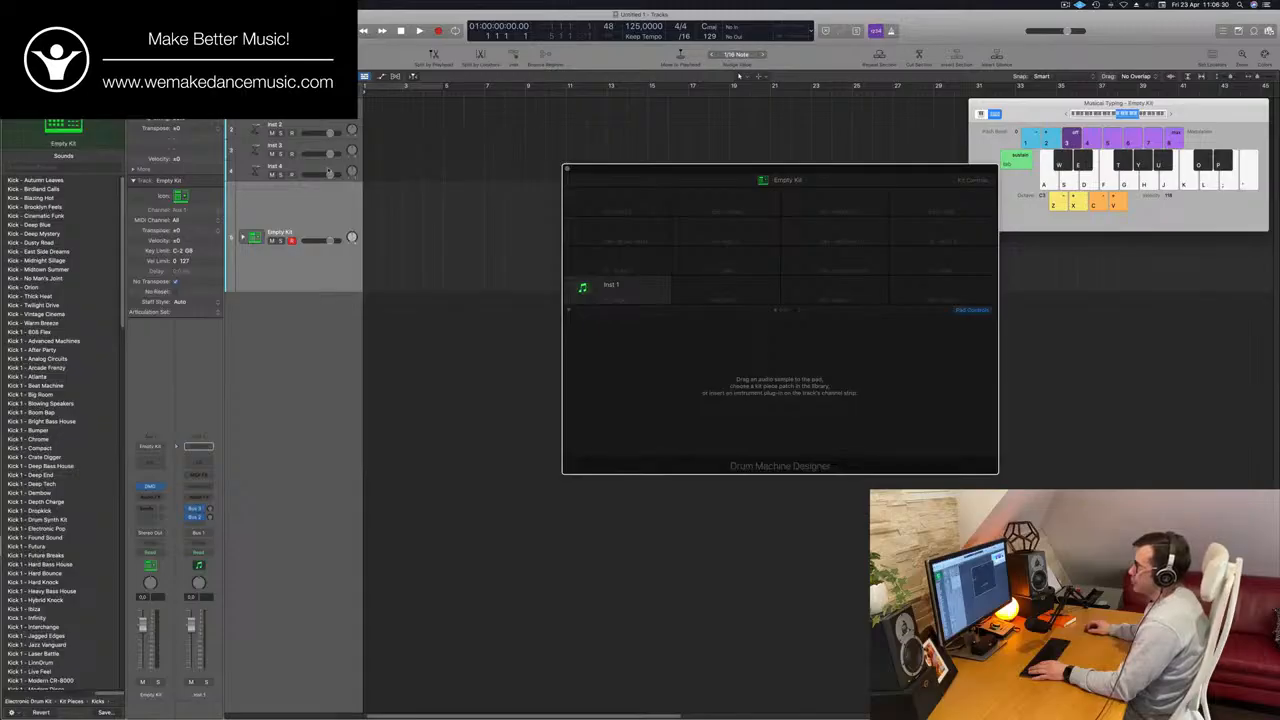
Select the Empty Kit drum track and load the Natural Bass House electronic drum kit onto it.
click(329, 171)
click(312, 274)
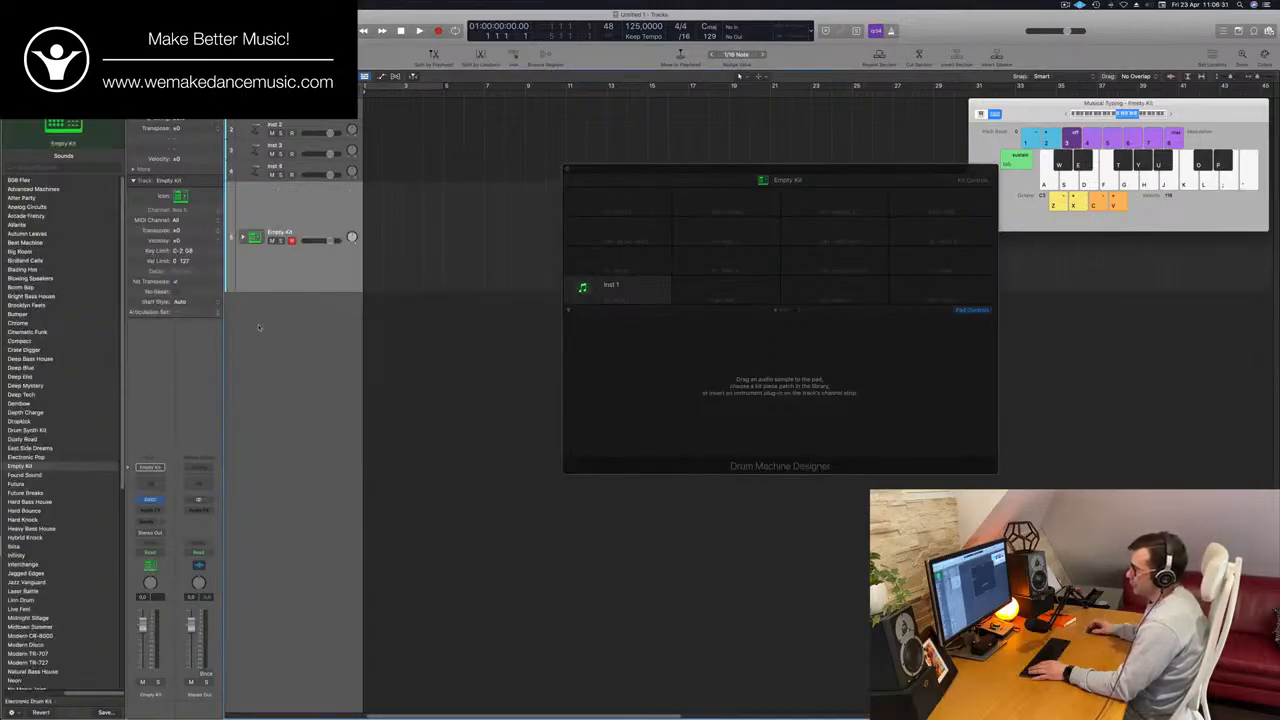
click(161, 502)
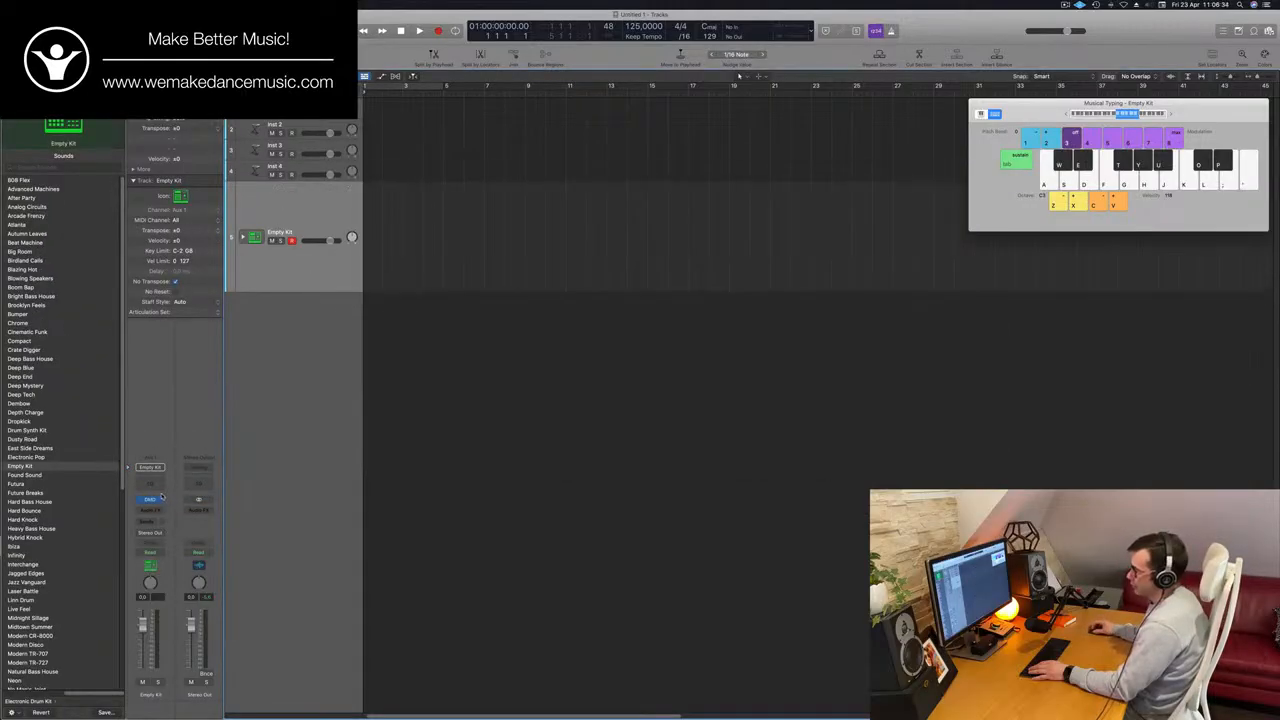
click(27, 457)
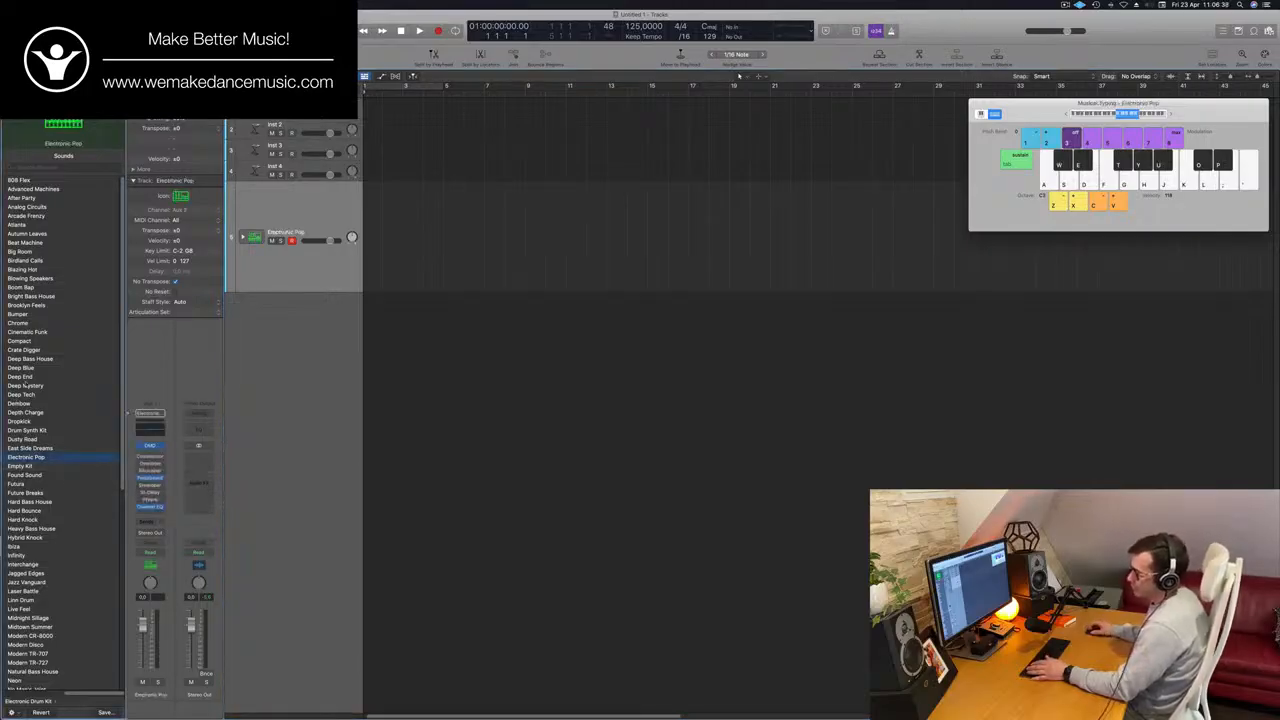
scroll(25, 385, down, 10)
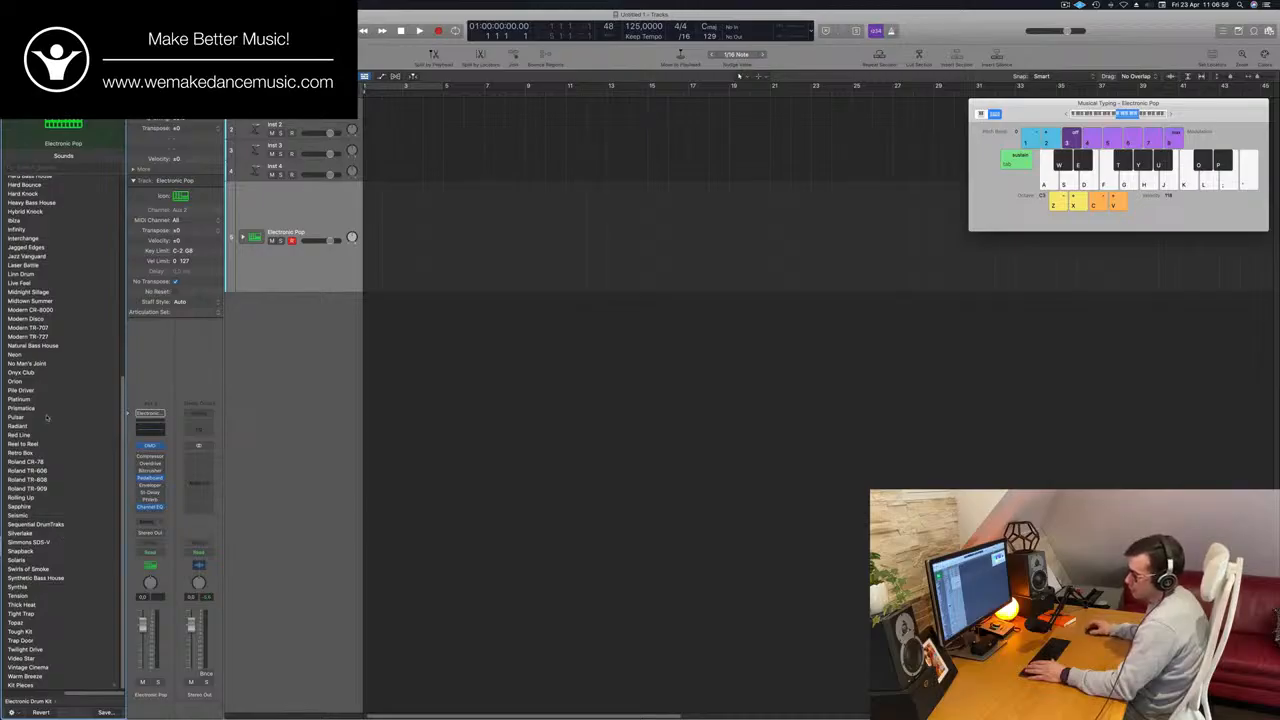
scroll(98, 301, up, 1)
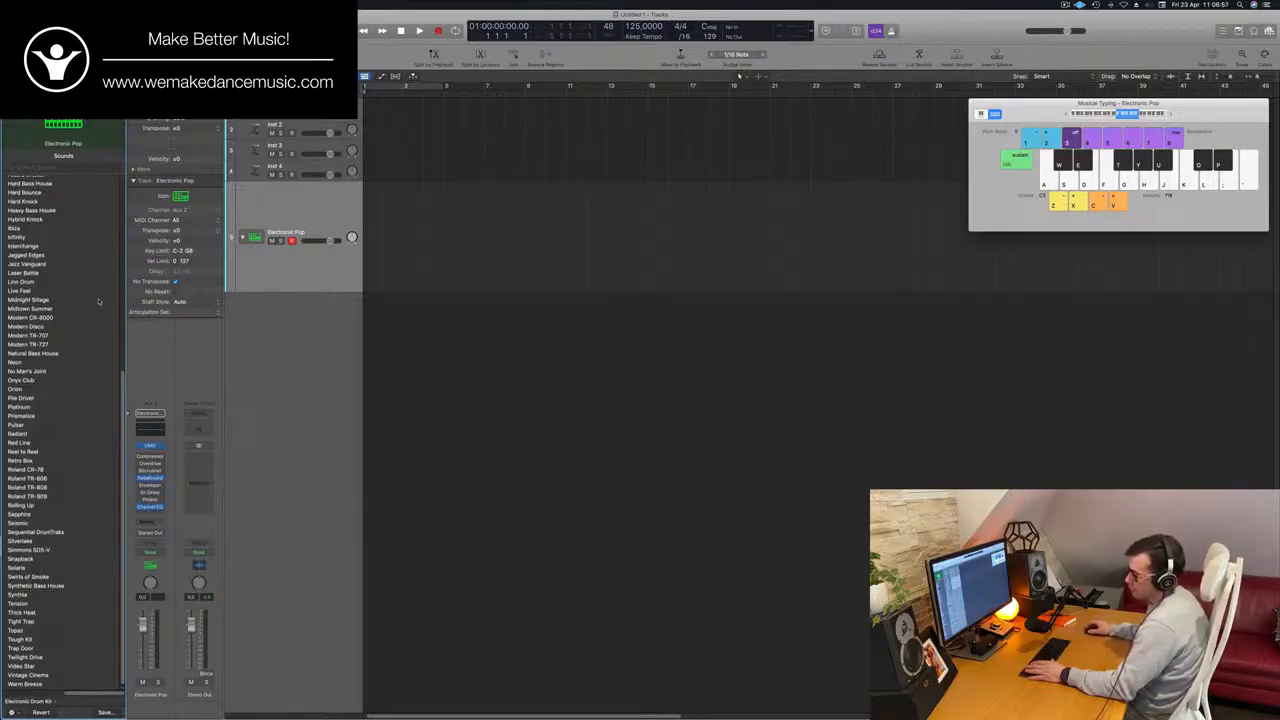
click(38, 354)
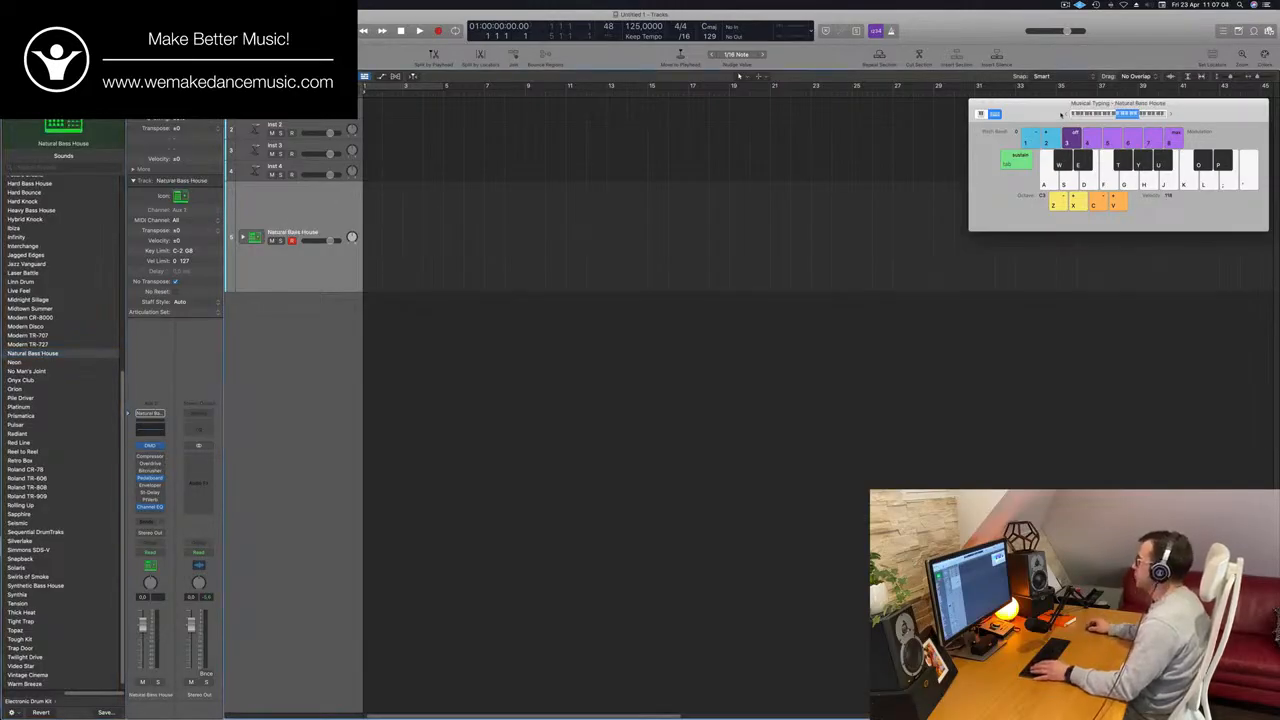
Move the Musical Typing keyboard clear of its corner and record a short kick pattern, about one bar long, on the Natural Bass House track.
drag(1056, 115, 794, 127)
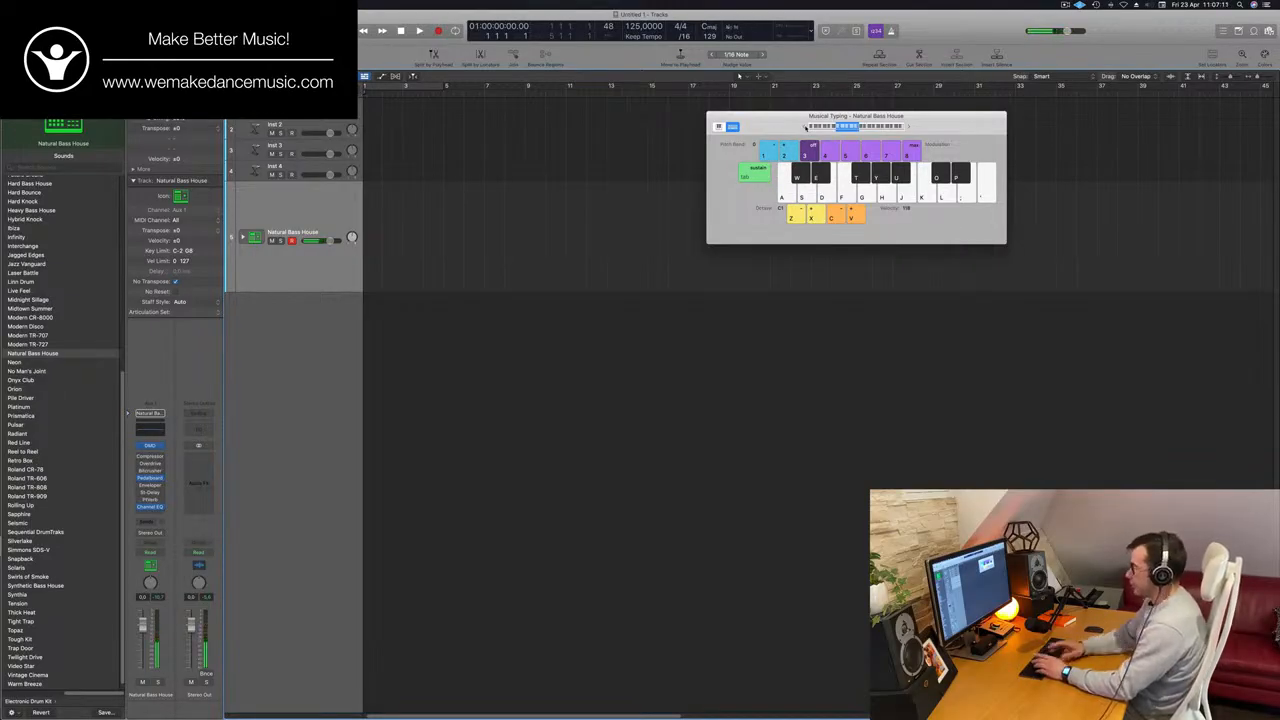
key(r)
key(a)
key(a)
key(a)
key(a)
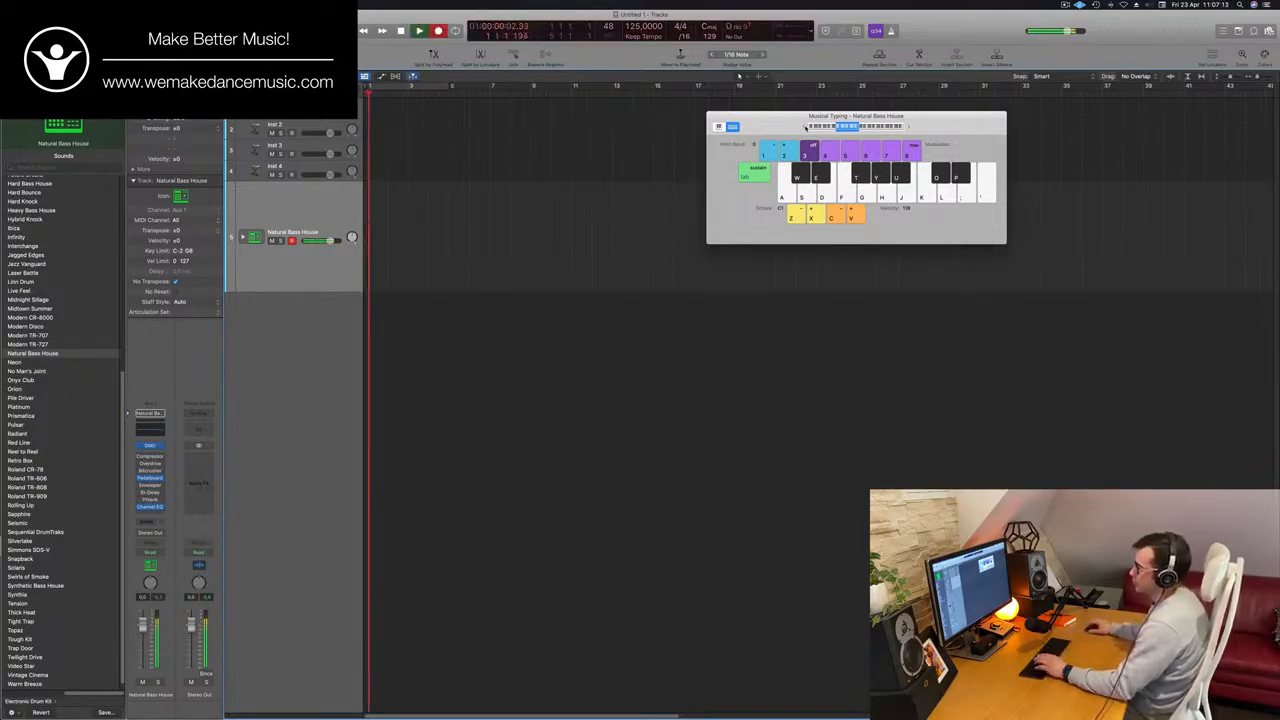
key(space)
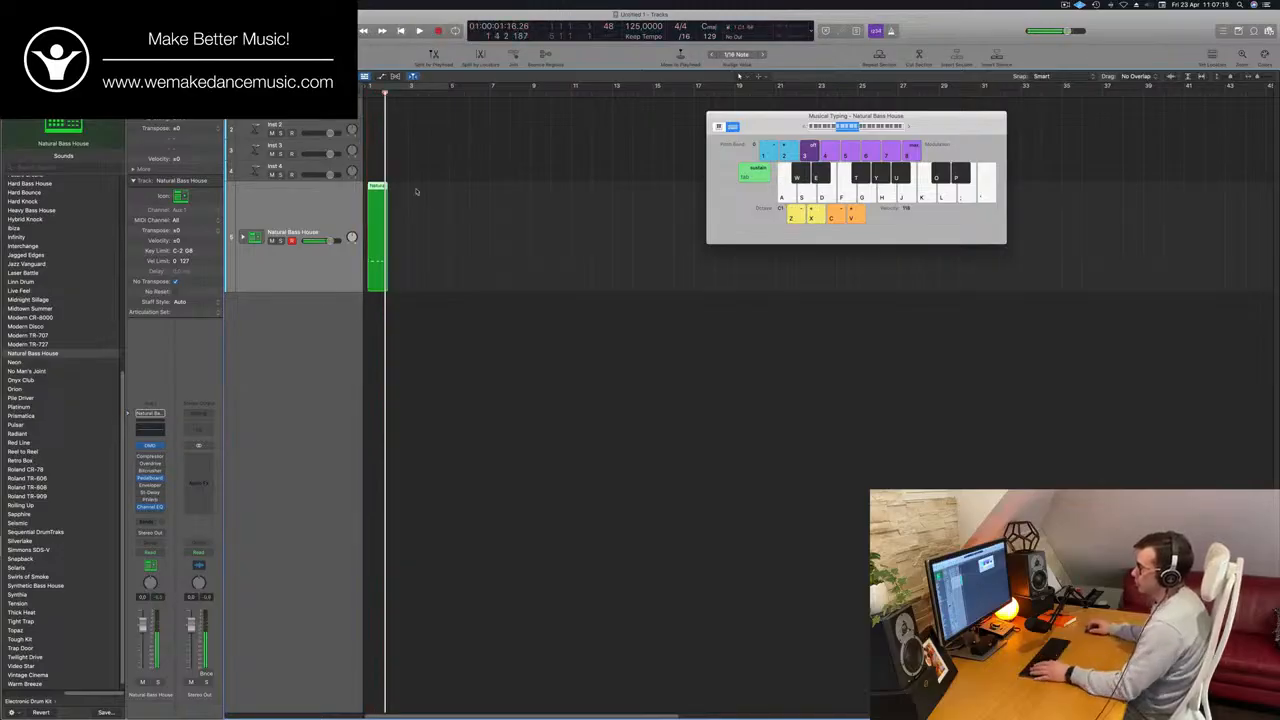
Expand the kit's subtracks, open the recorded region in the piano roll and remove the stray Snare 2 note.
click(242, 237)
key(e)
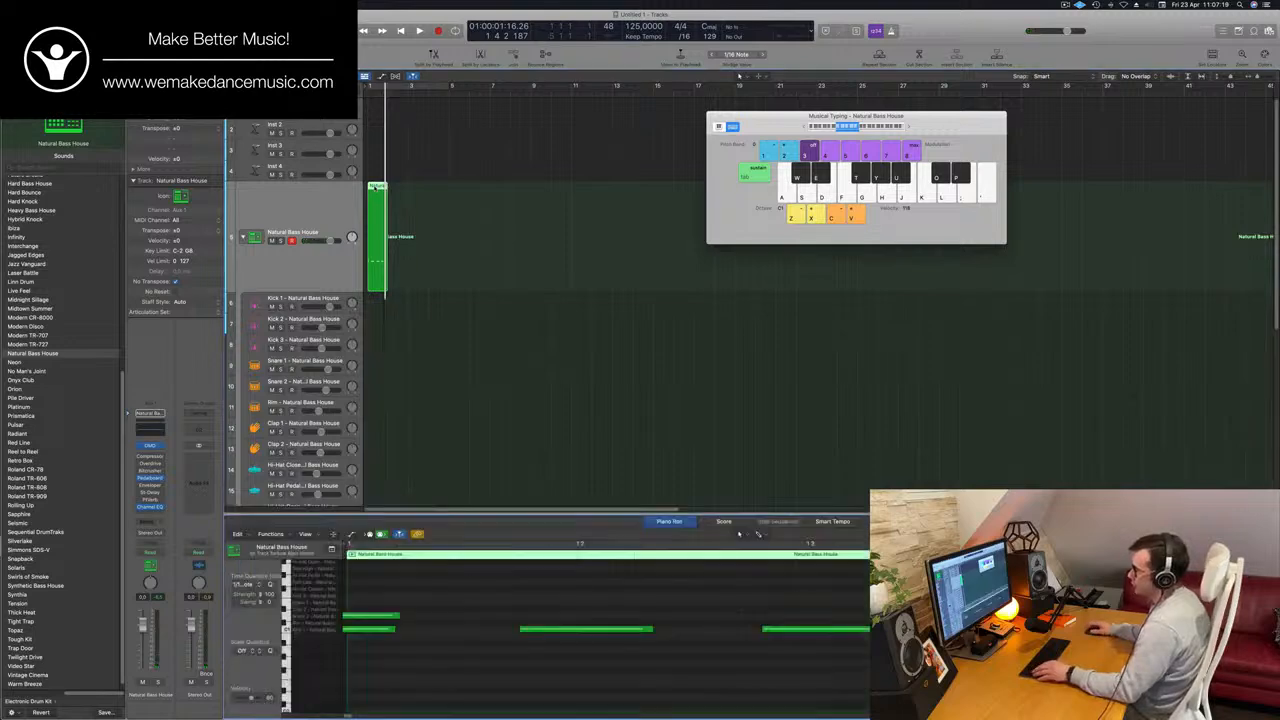
scroll(417, 609, down, 4)
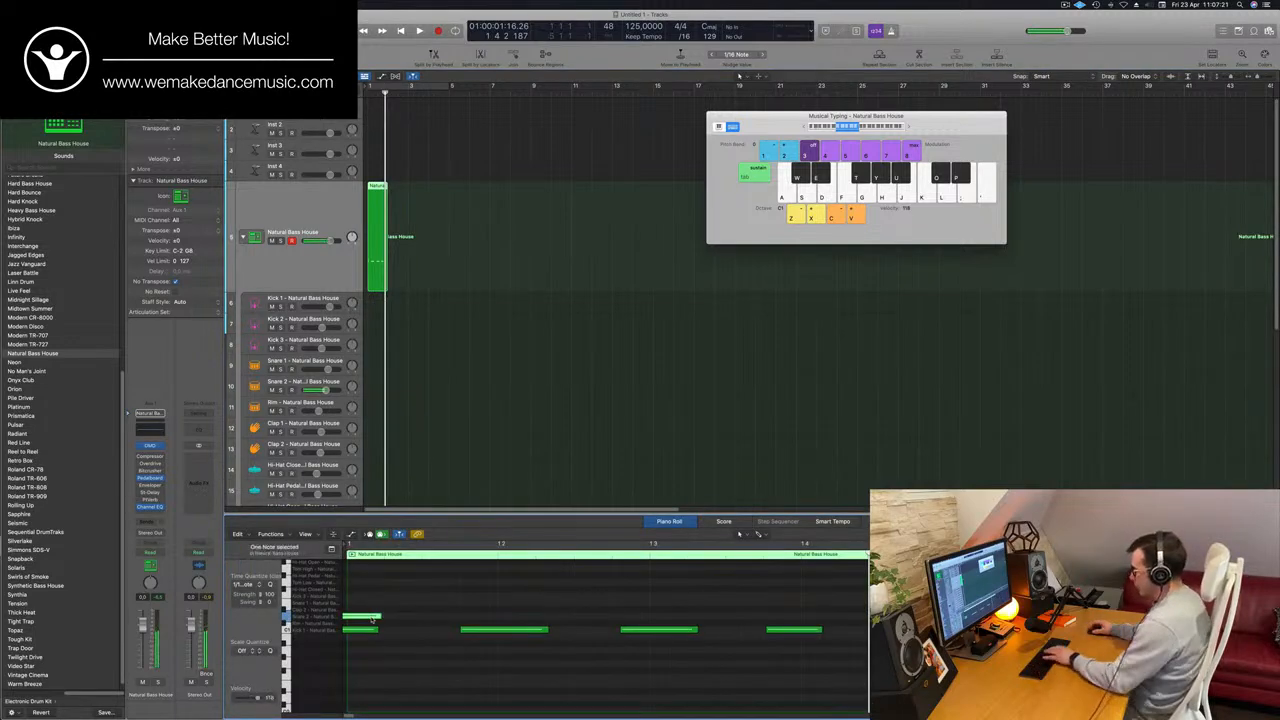
drag(367, 615, 812, 671)
Align the four Kick 1 notes with the four beats of the bar in the piano roll.
drag(500, 575, 746, 666)
drag(526, 632, 567, 632)
key(space)
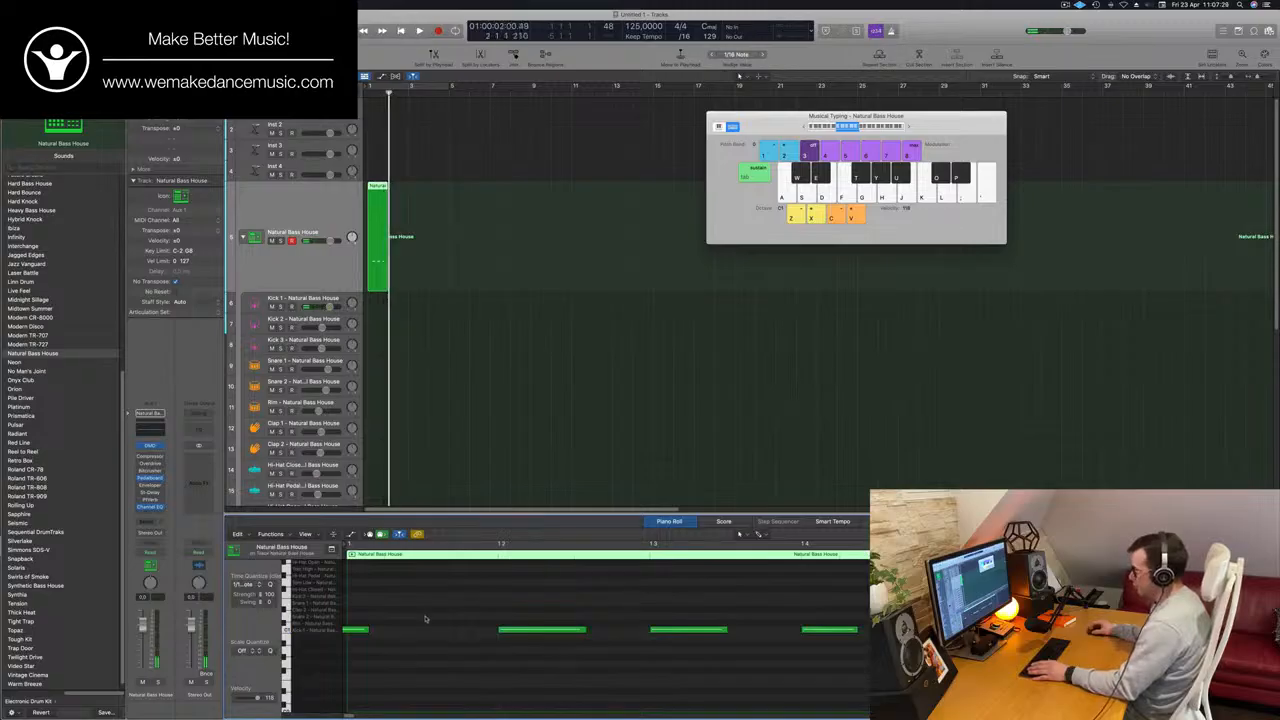
drag(368, 646, 396, 637)
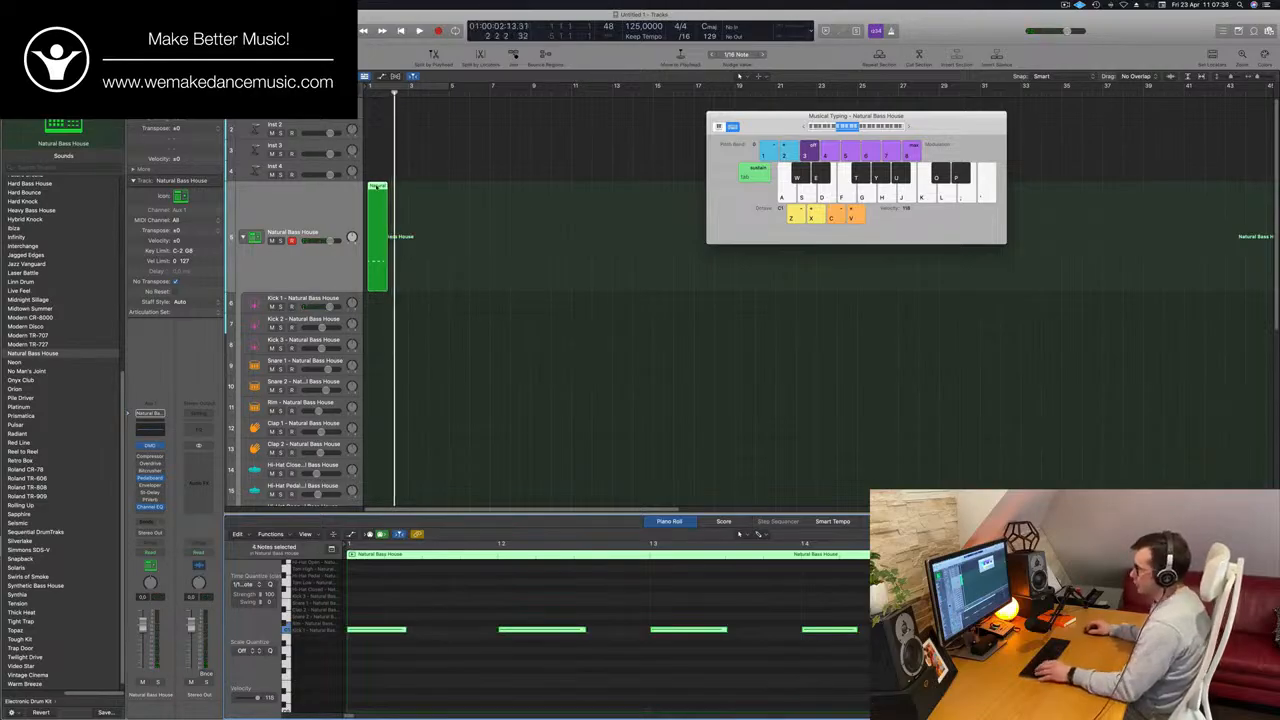
Repeat the kick region to fill four cycled bars and move it onto the Kick 1 - Natural Bass House track.
drag(387, 191, 469, 191)
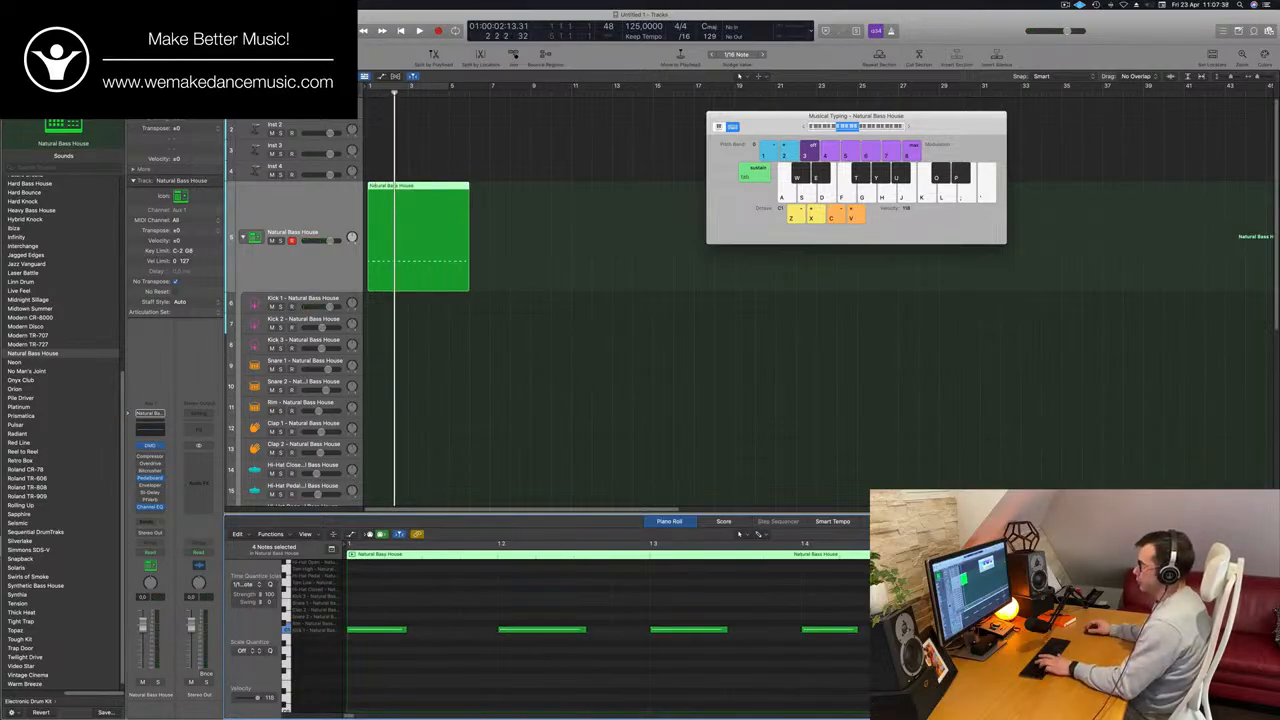
click(504, 142)
key(space)
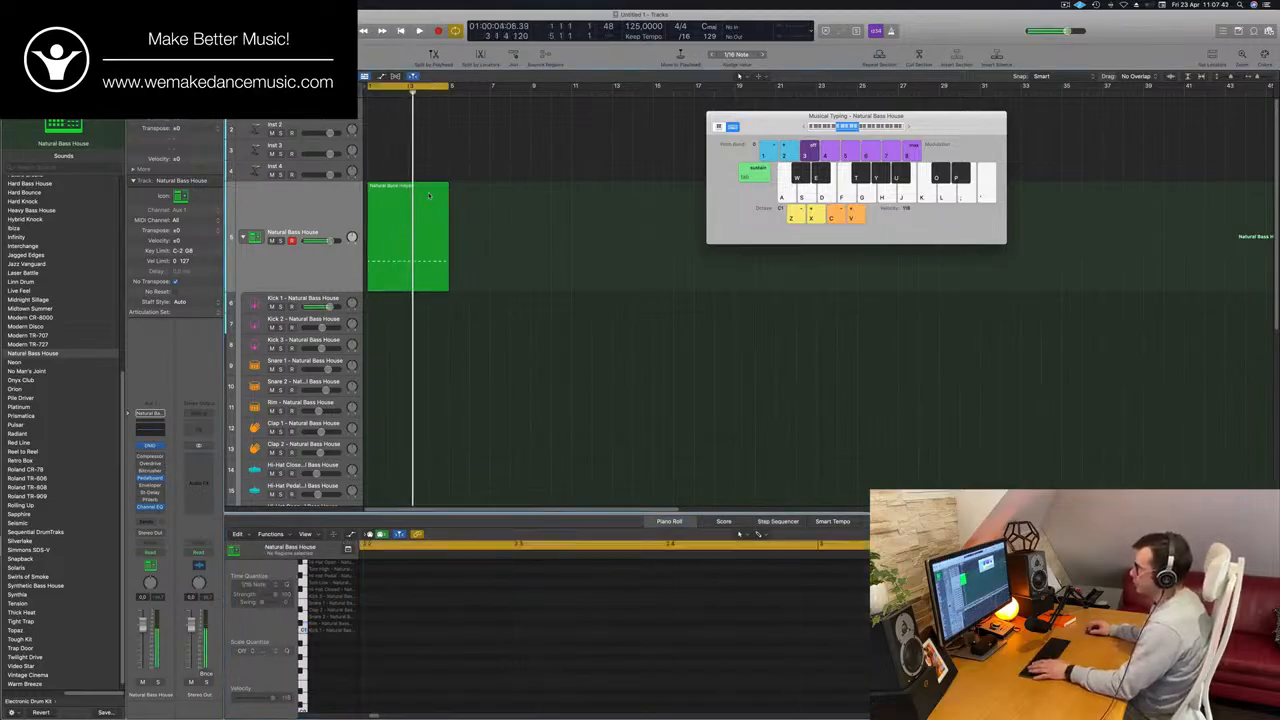
drag(429, 195, 429, 305)
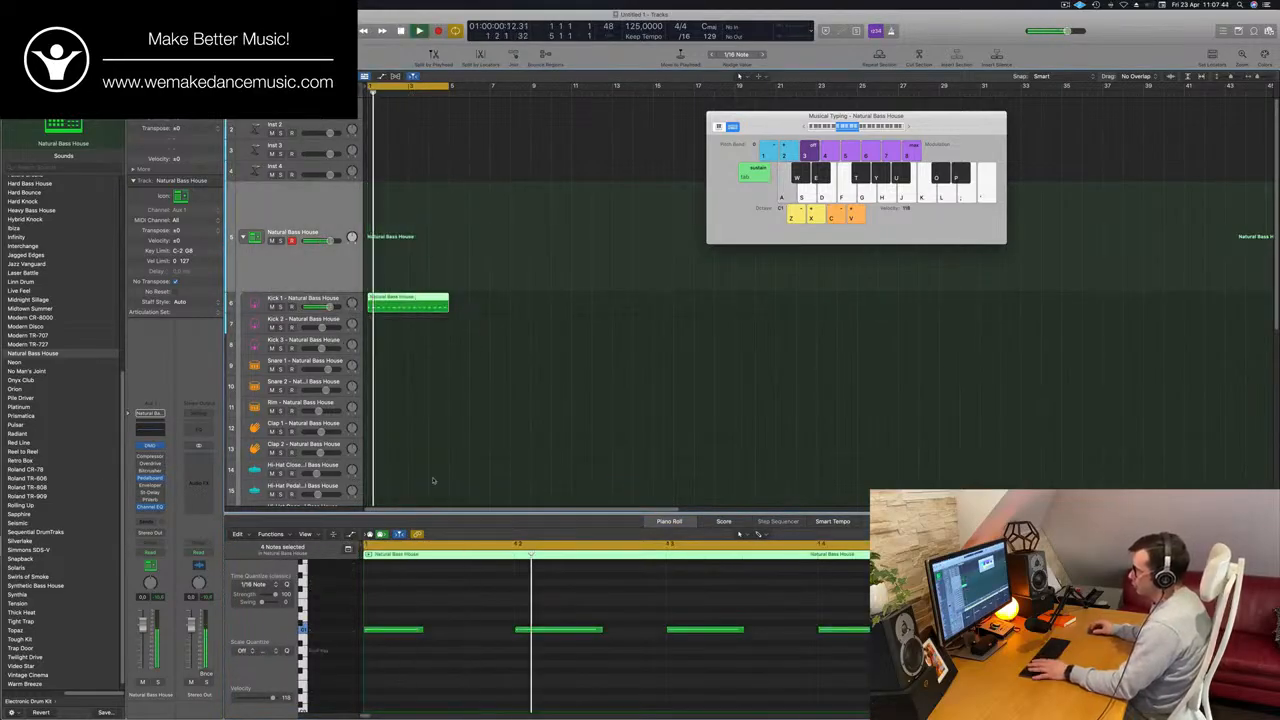
key(space)
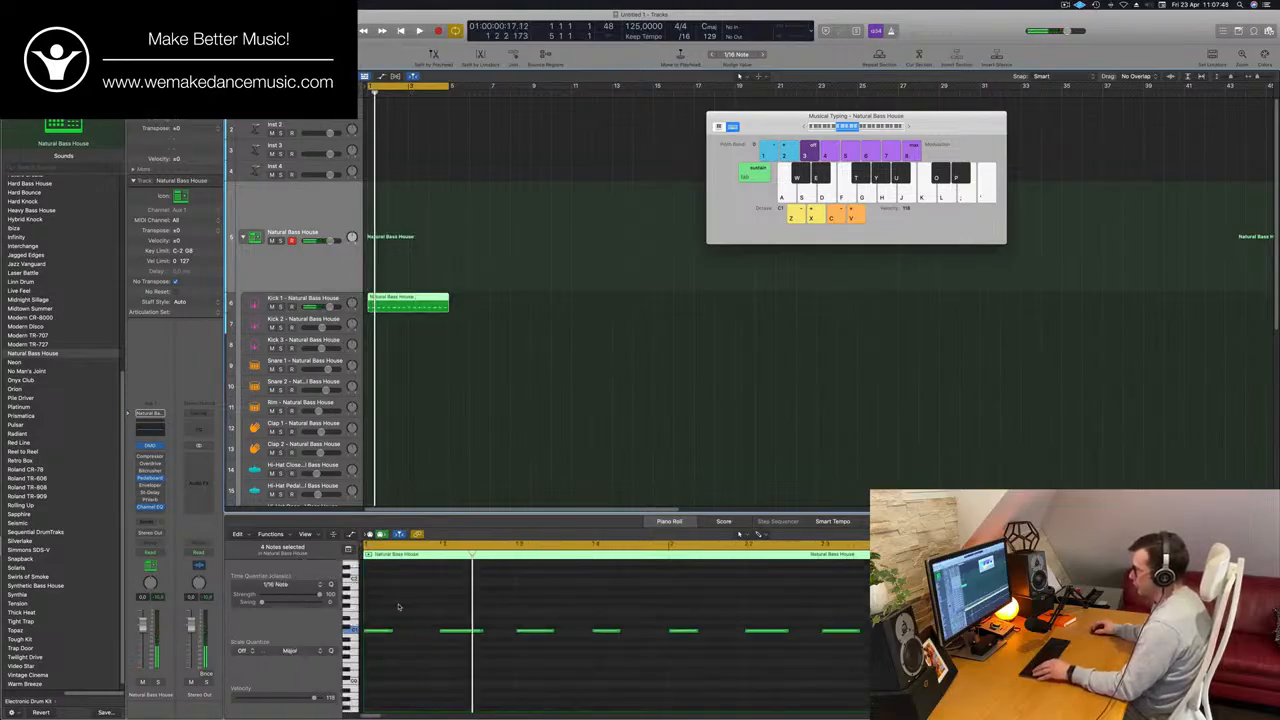
Transpose all the kick notes down by about eight semitones while the pattern plays.
scroll(398, 605, up, 3)
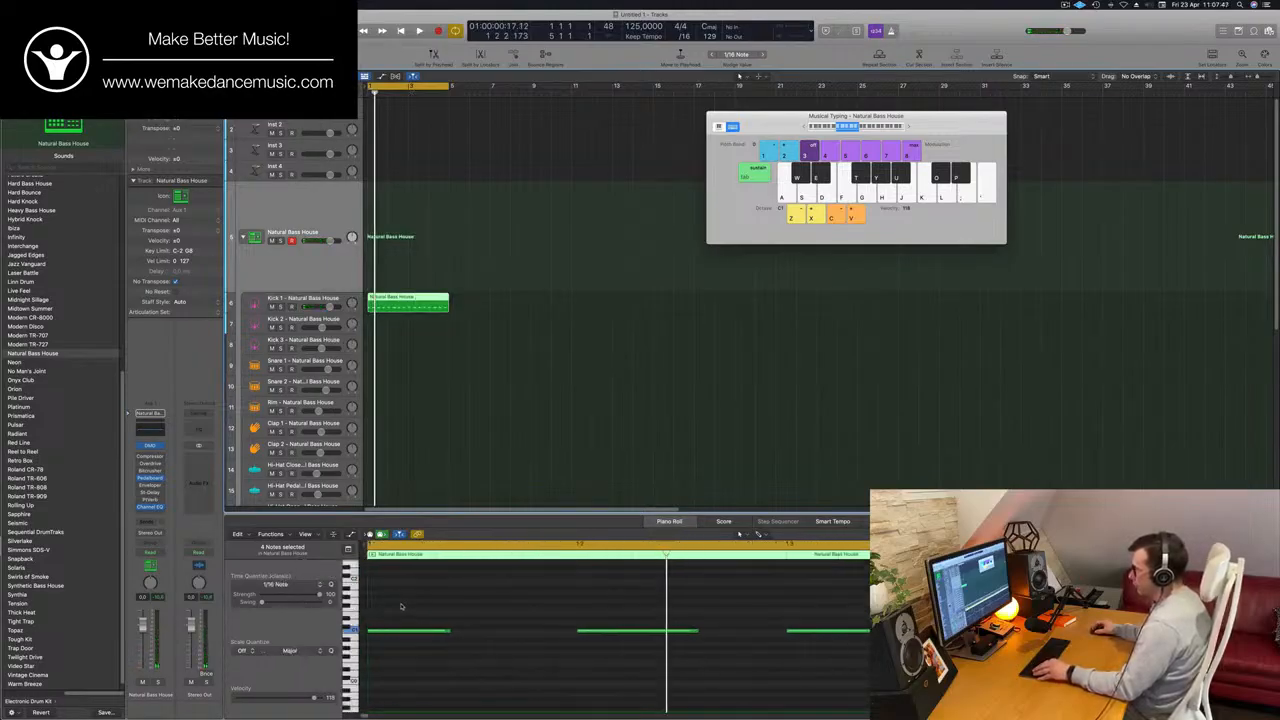
scroll(423, 606, up, 2)
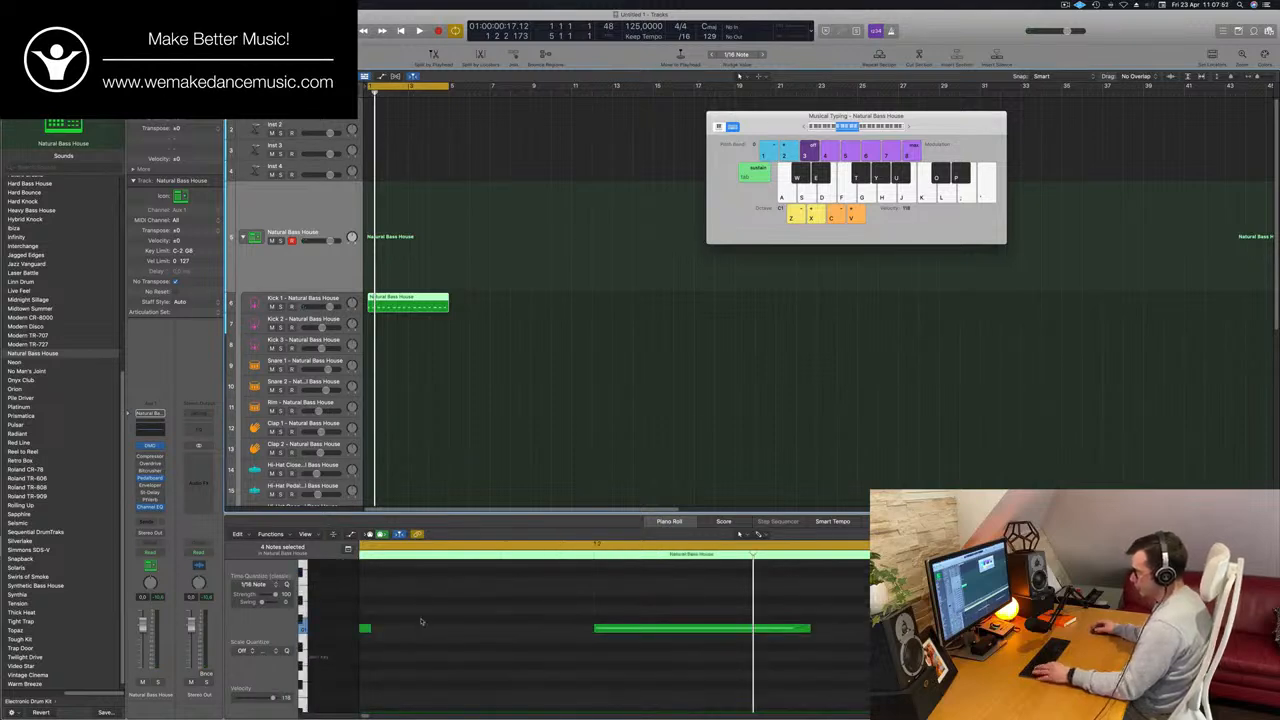
key(super+a)
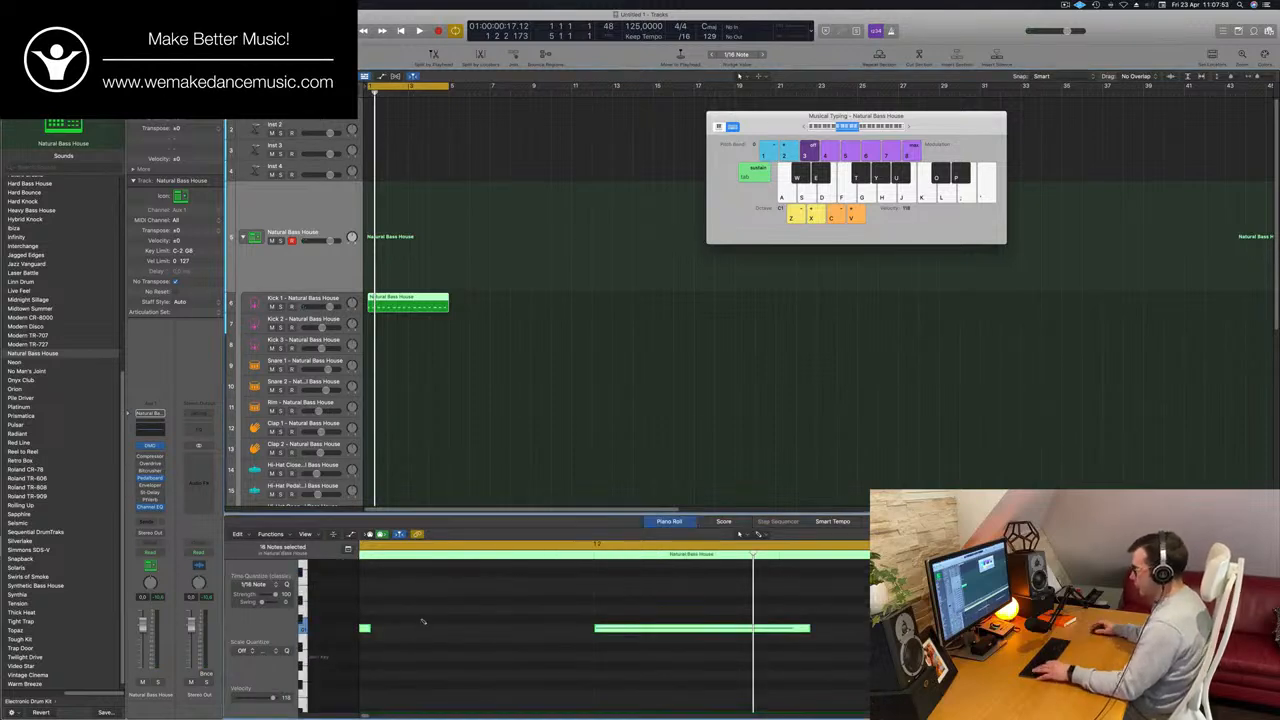
key(alt+Down)
key(alt+Down)
key(alt+Down)
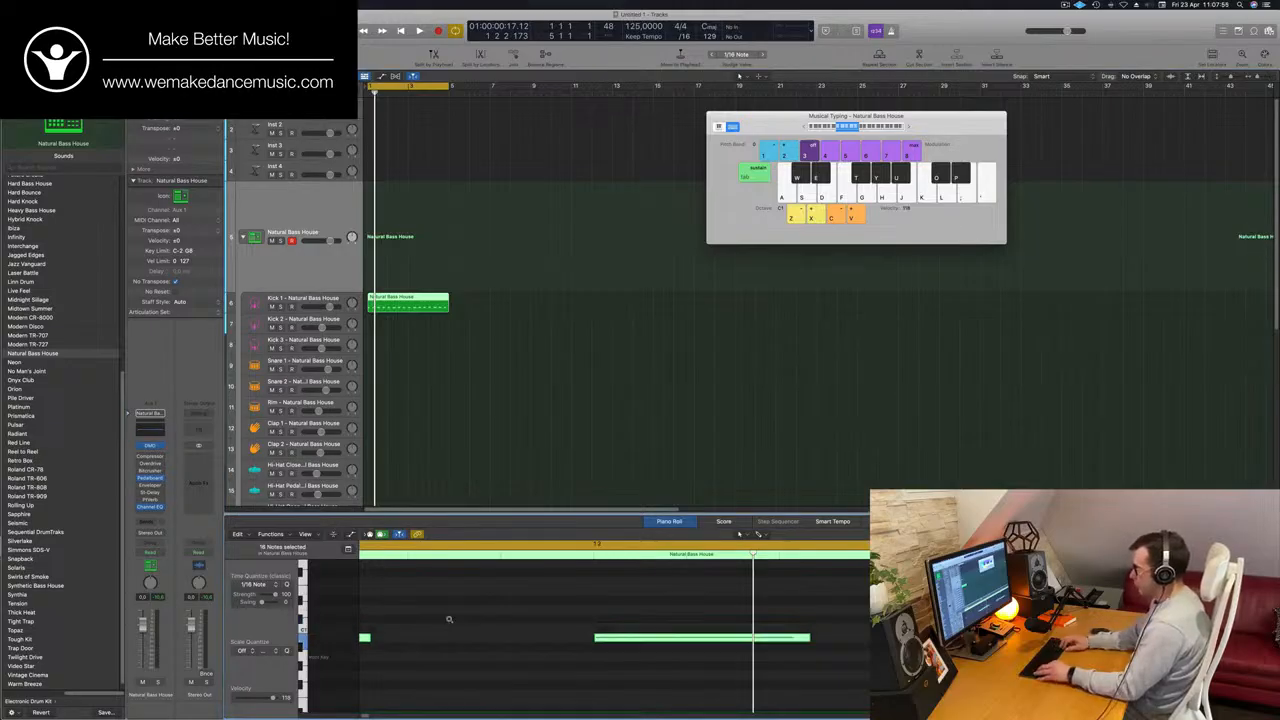
key(space)
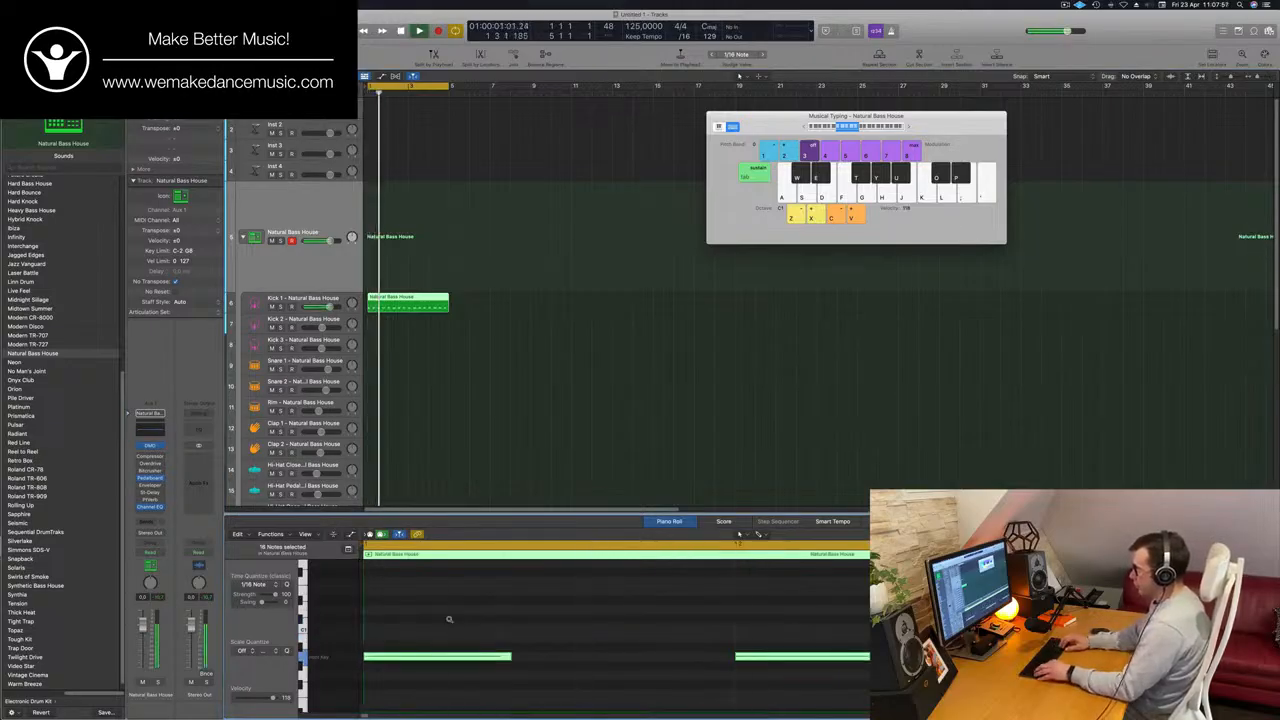
key(alt+Down)
key(alt+Down)
key(alt+Down)
key(alt+Down)
key(alt+Down)
key(alt+Down)
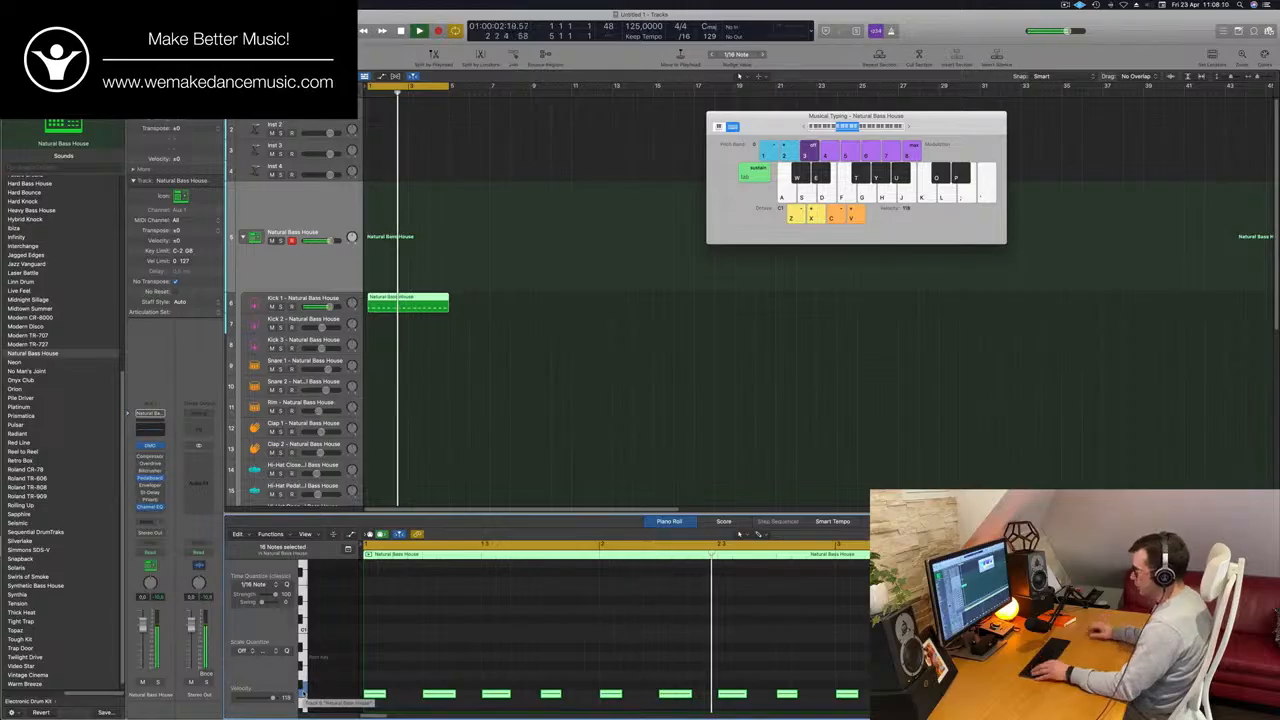
key(alt+Down)
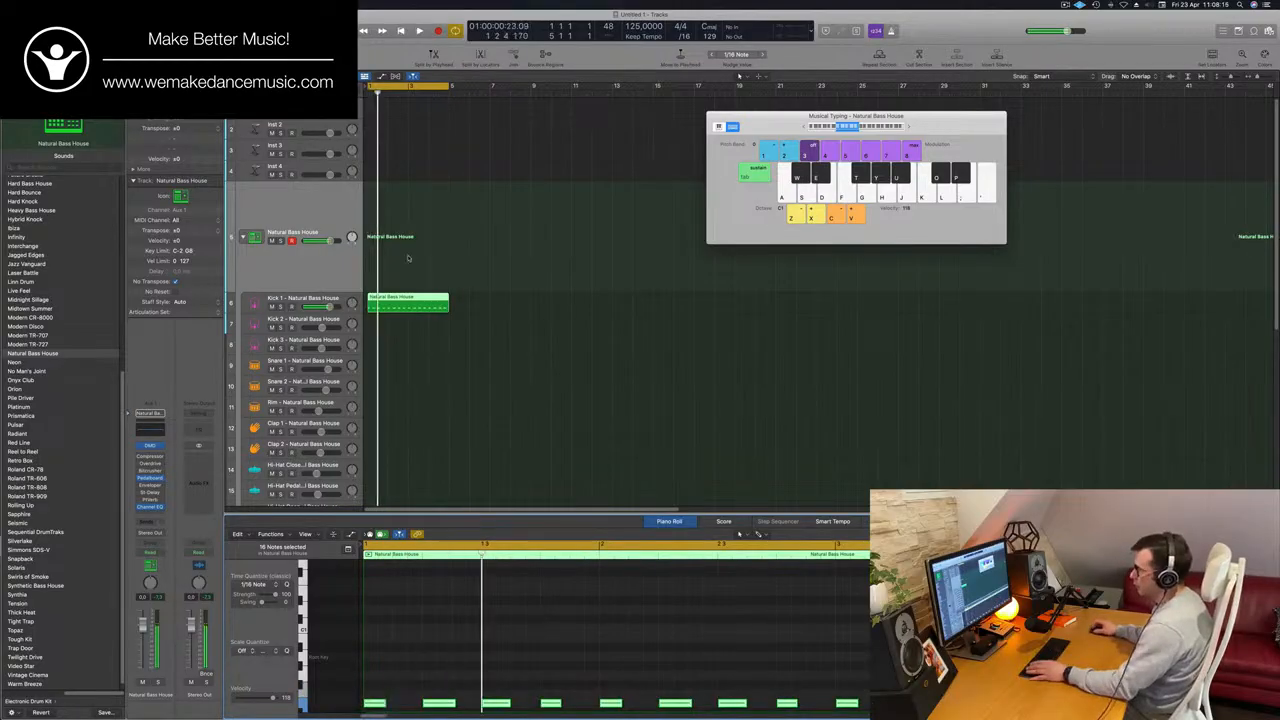
In the Kick 1 track's Quick Sampler, trim the sample end to about 0.348 s and apply a fade-out of about 0.284 s.
key(Down)
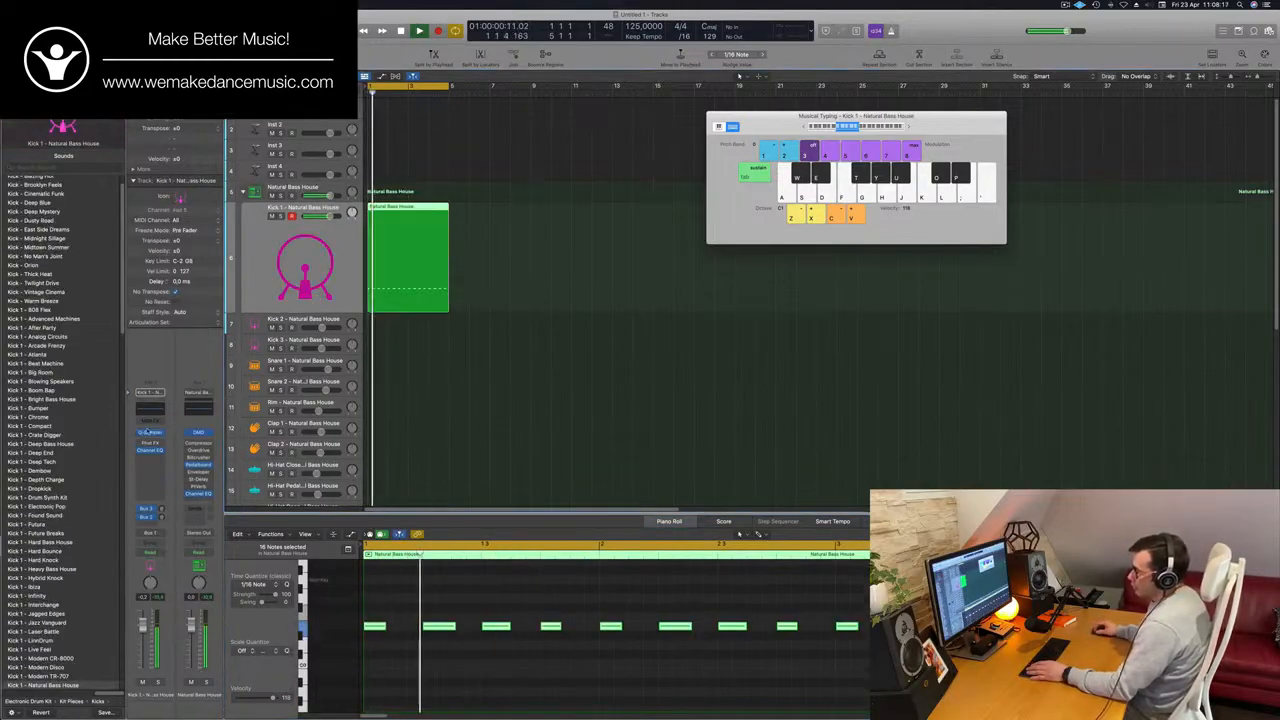
click(150, 432)
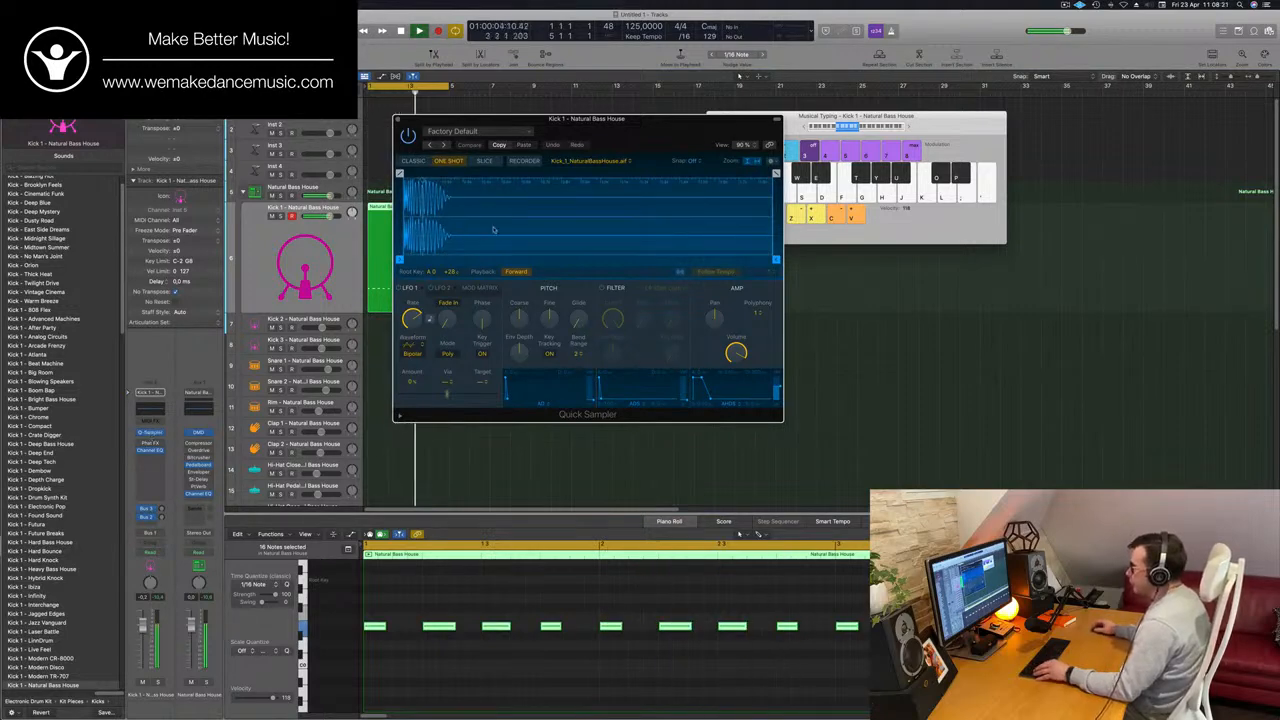
drag(774, 261, 475, 262)
drag(480, 118, 561, 124)
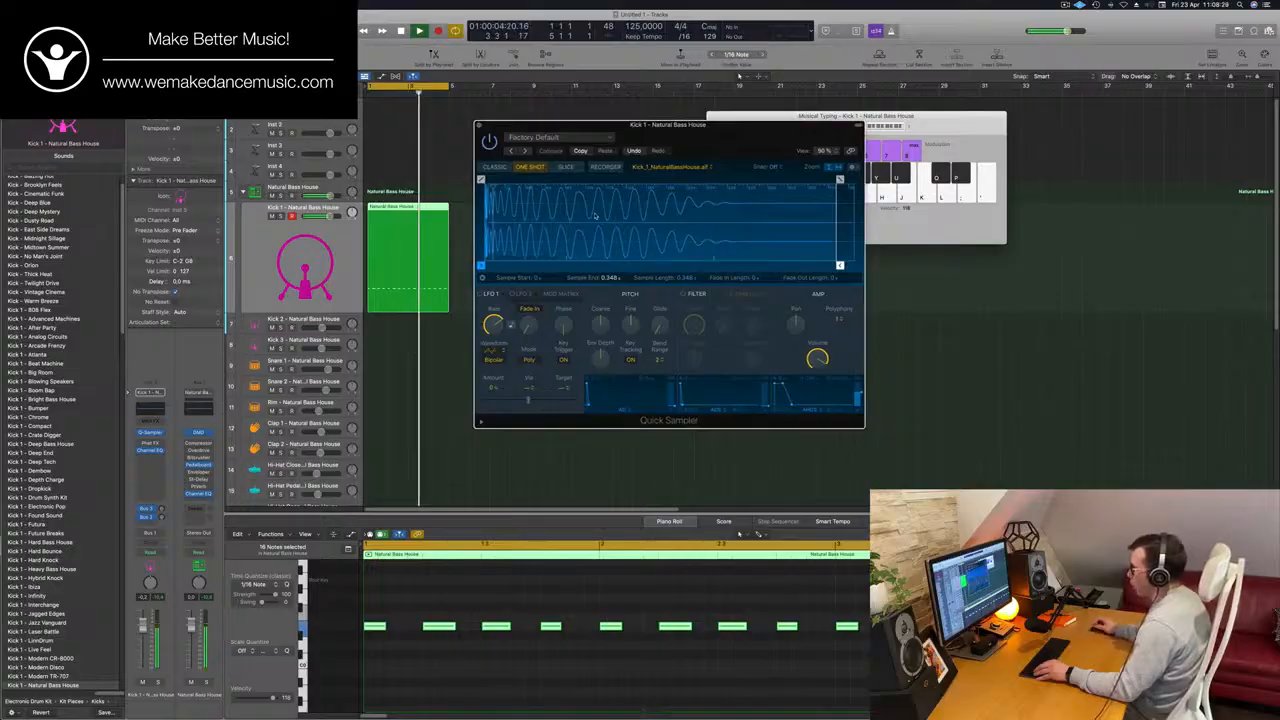
drag(839, 179, 552, 180)
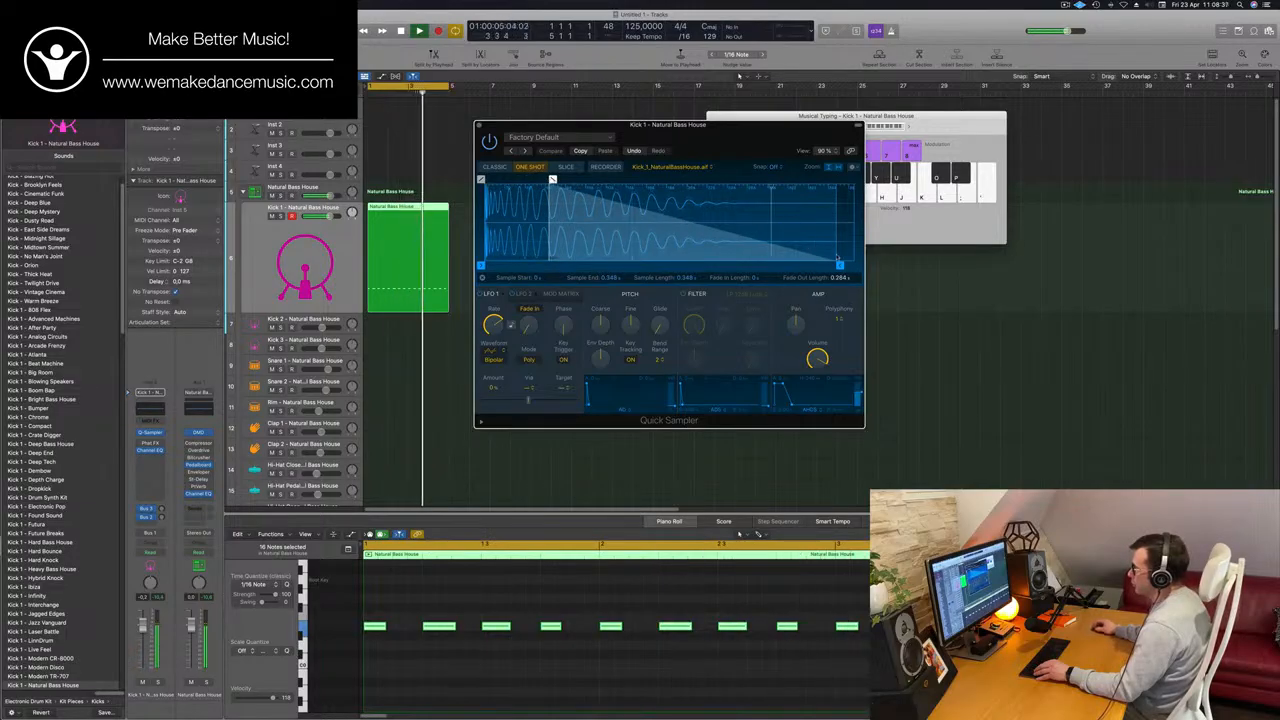
Play the cycled Kick 1 pattern repeatedly from its start to judge the shortened kick sound.
click(285, 244)
key(space)
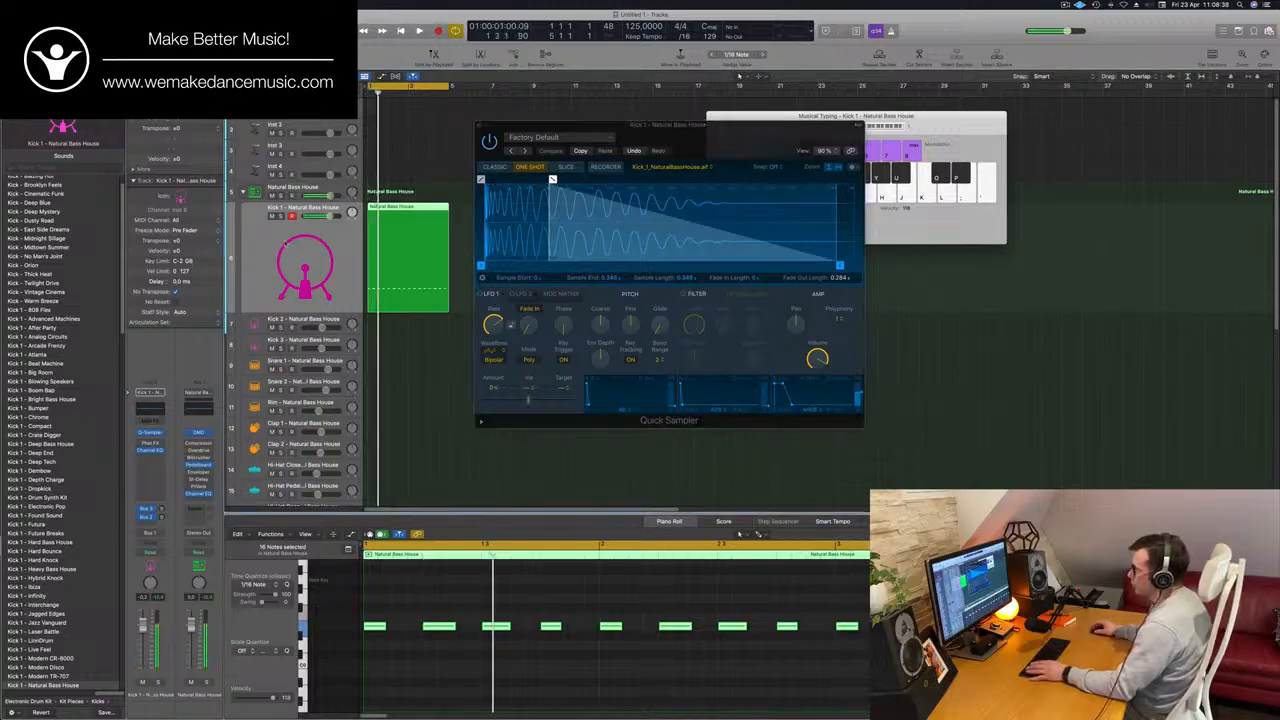
key(space)
click(604, 345)
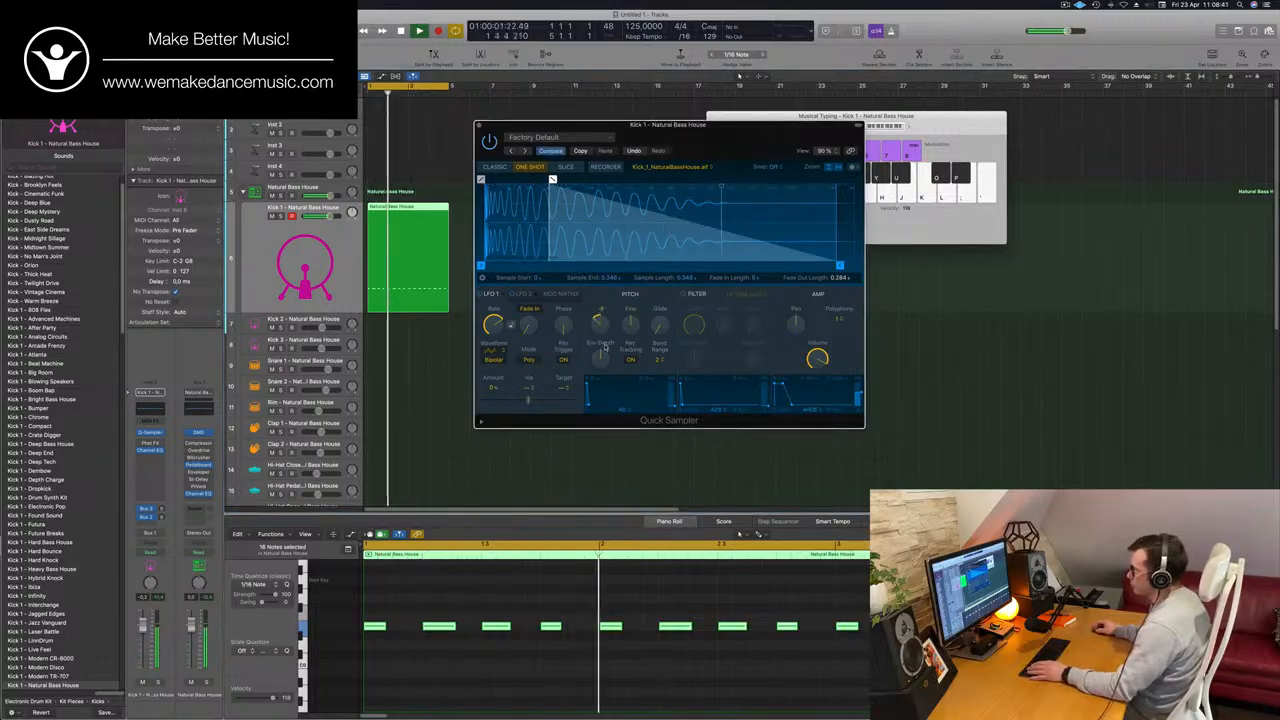
key(Return)
click(332, 261)
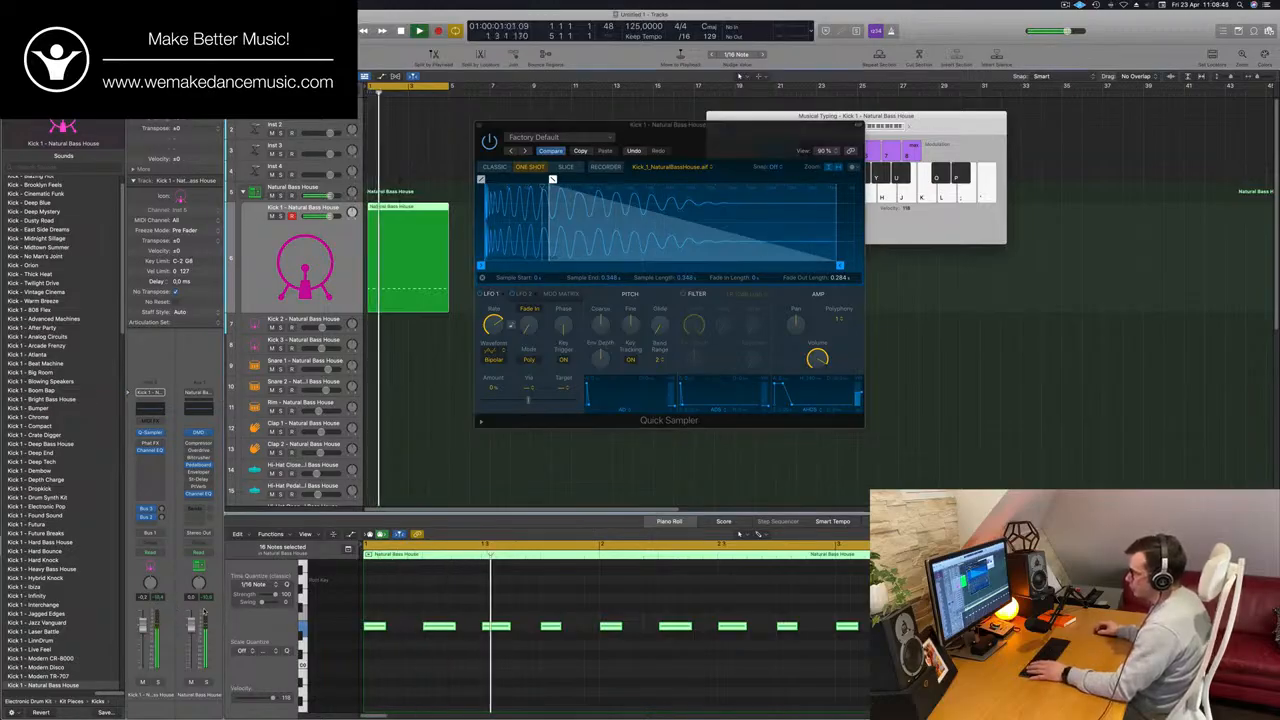
key(Return)
key(Return)
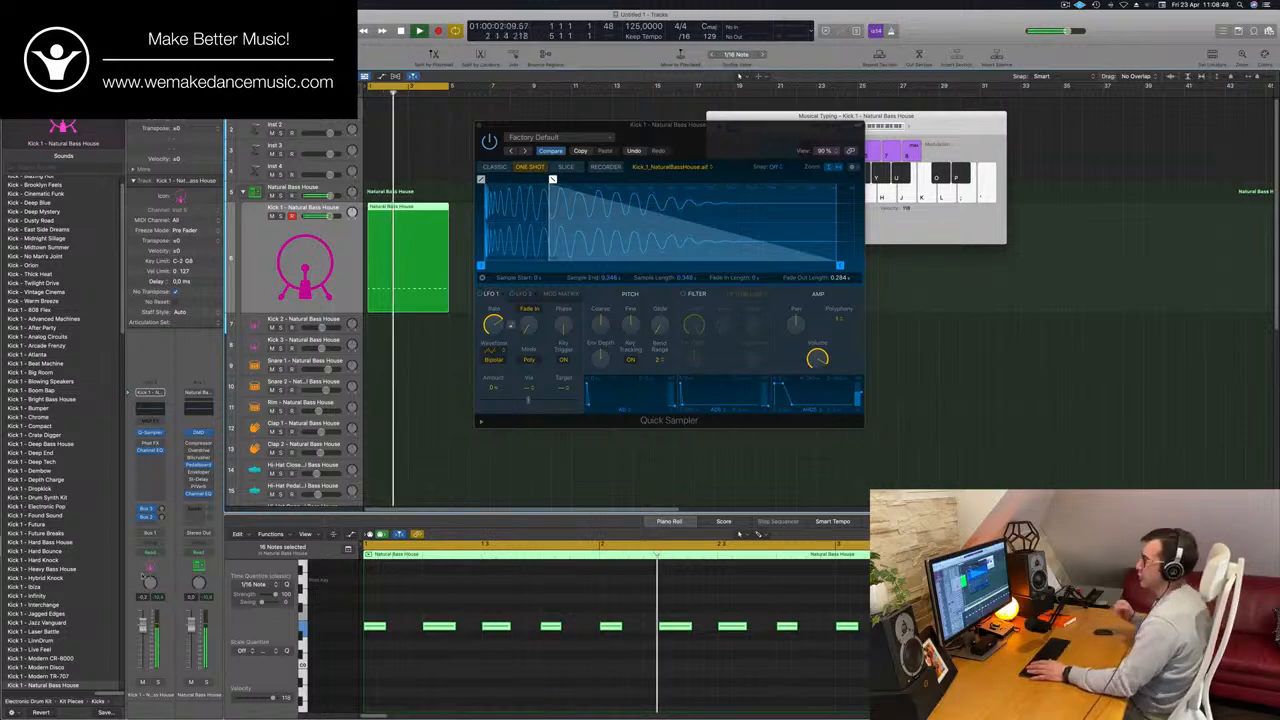
key(Return)
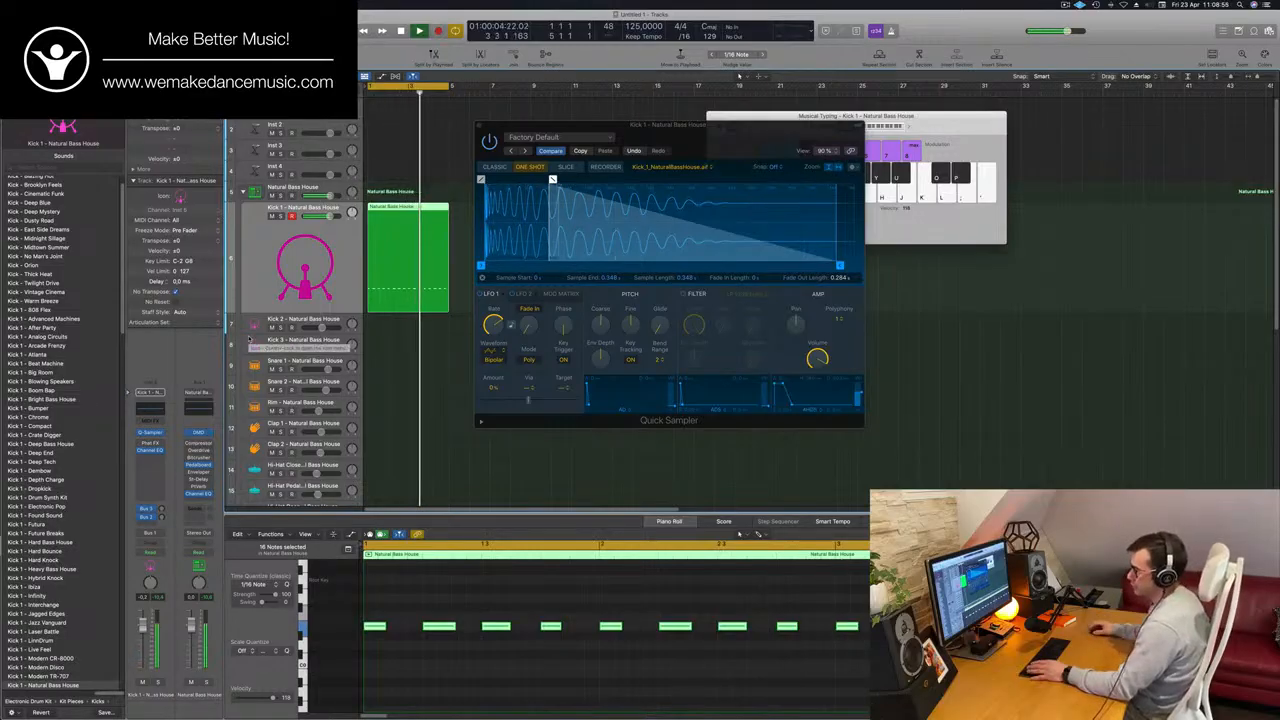
key(Return)
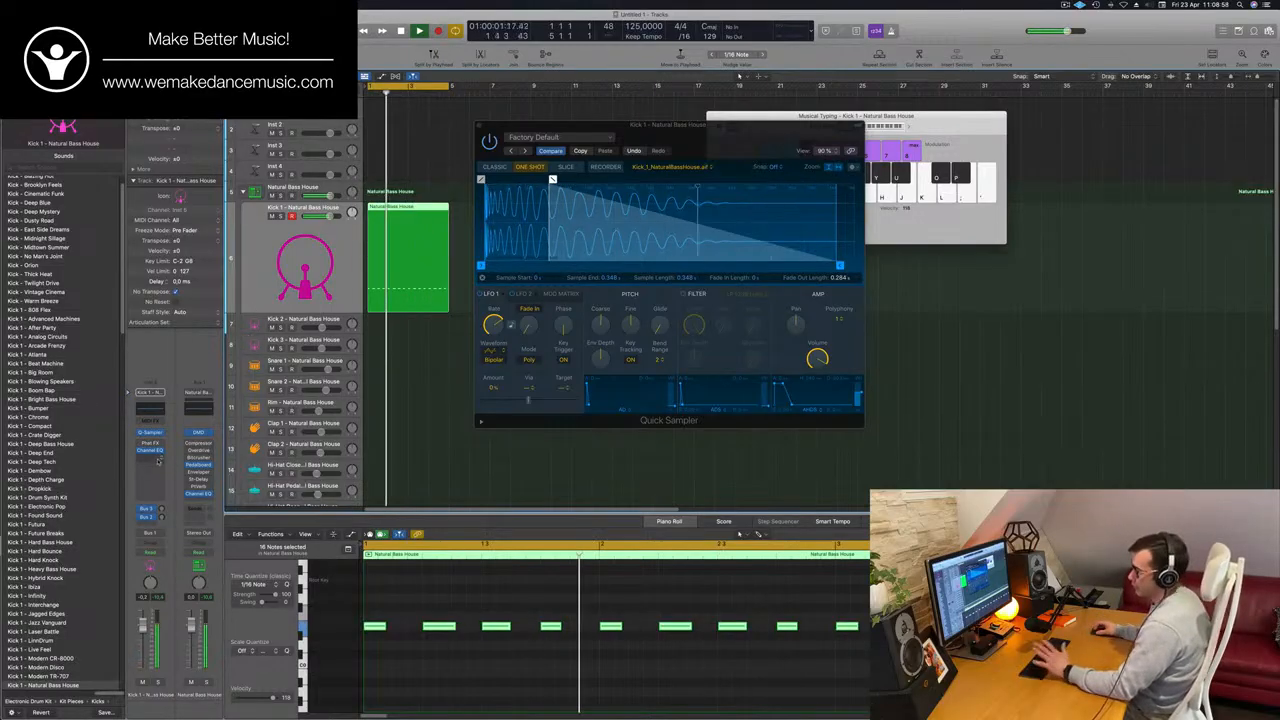
Insert a Compressor after the Channel EQ on the Kick 1 channel and set its model to Classic VCA.
click(157, 460)
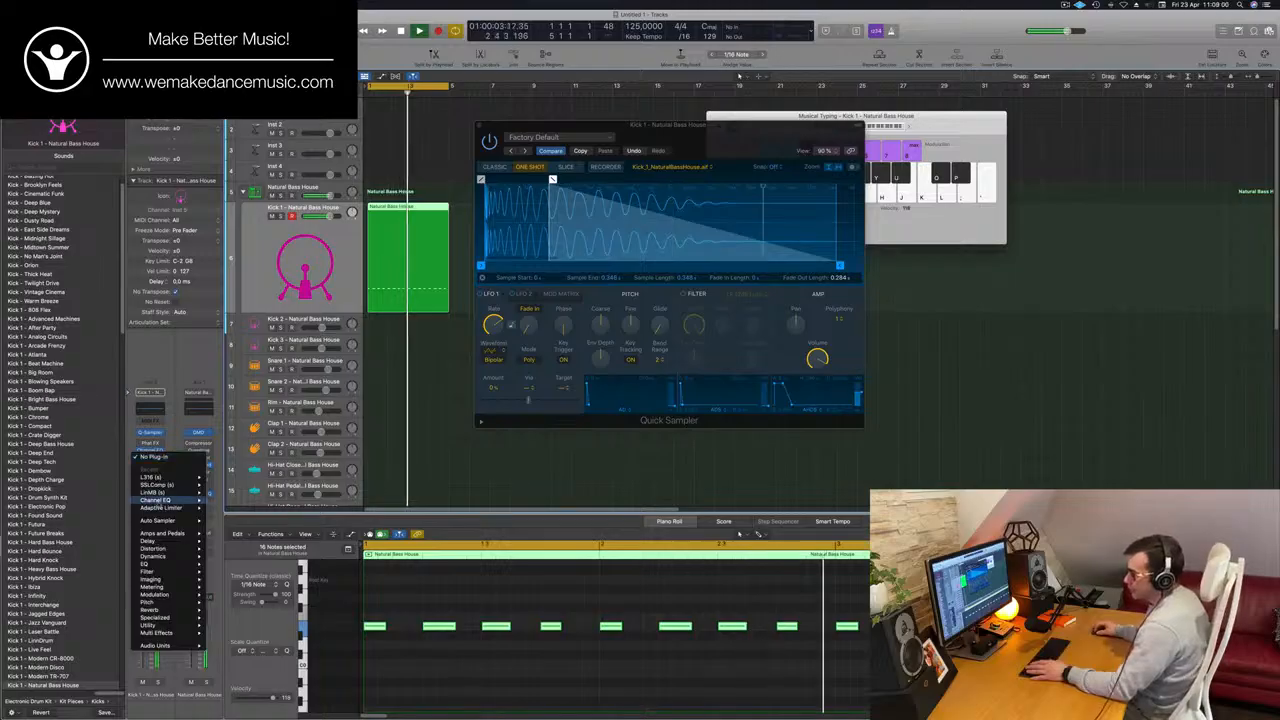
mouse_move(160, 600)
mouse_move(174, 573)
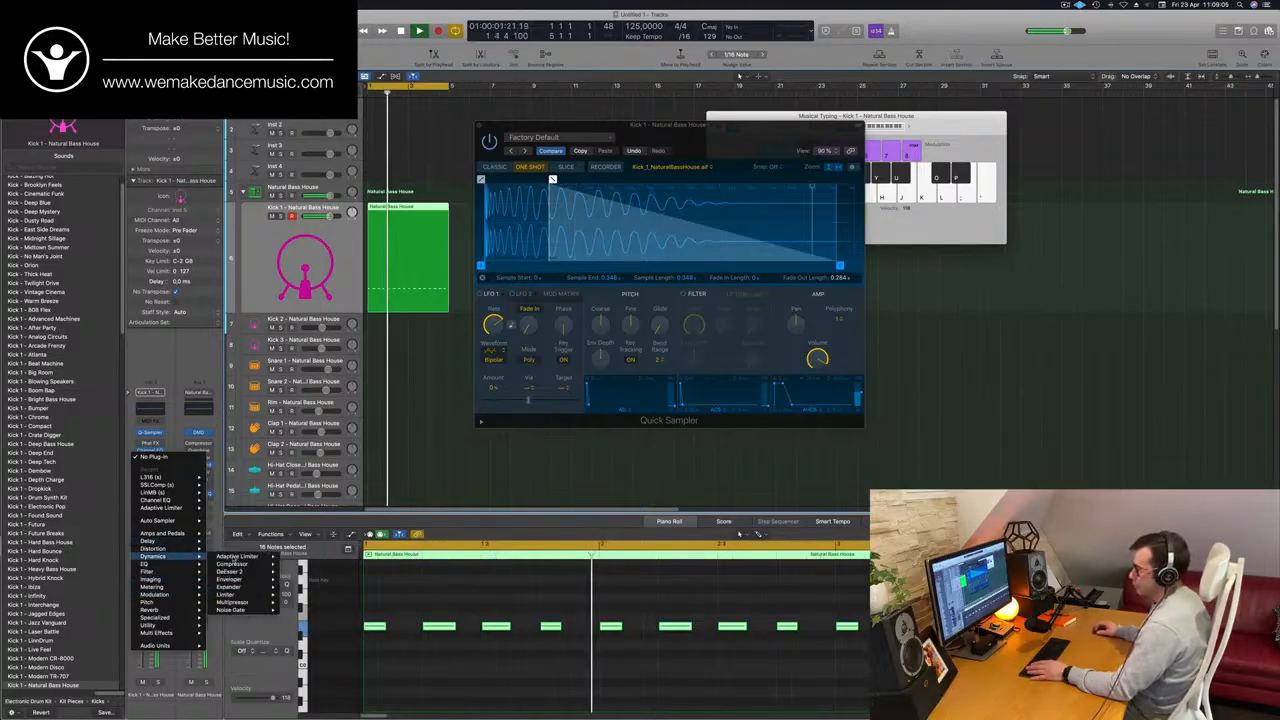
click(300, 565)
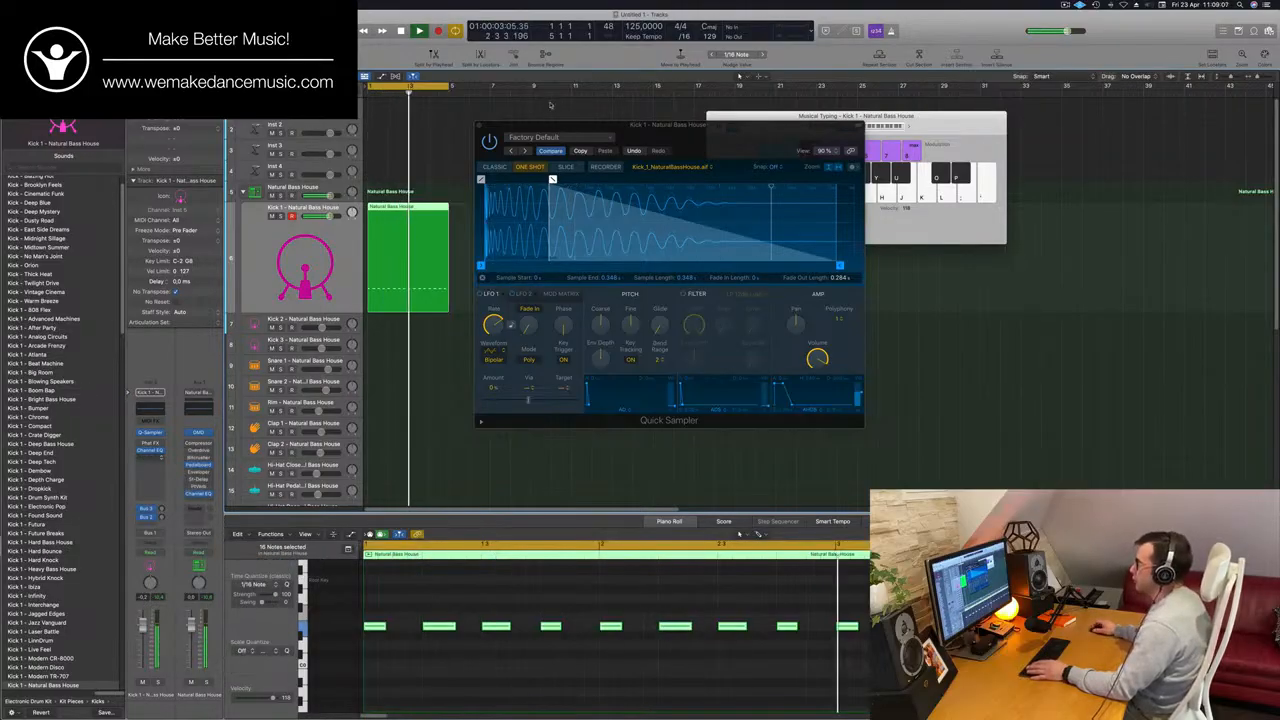
drag(640, 118, 685, 126)
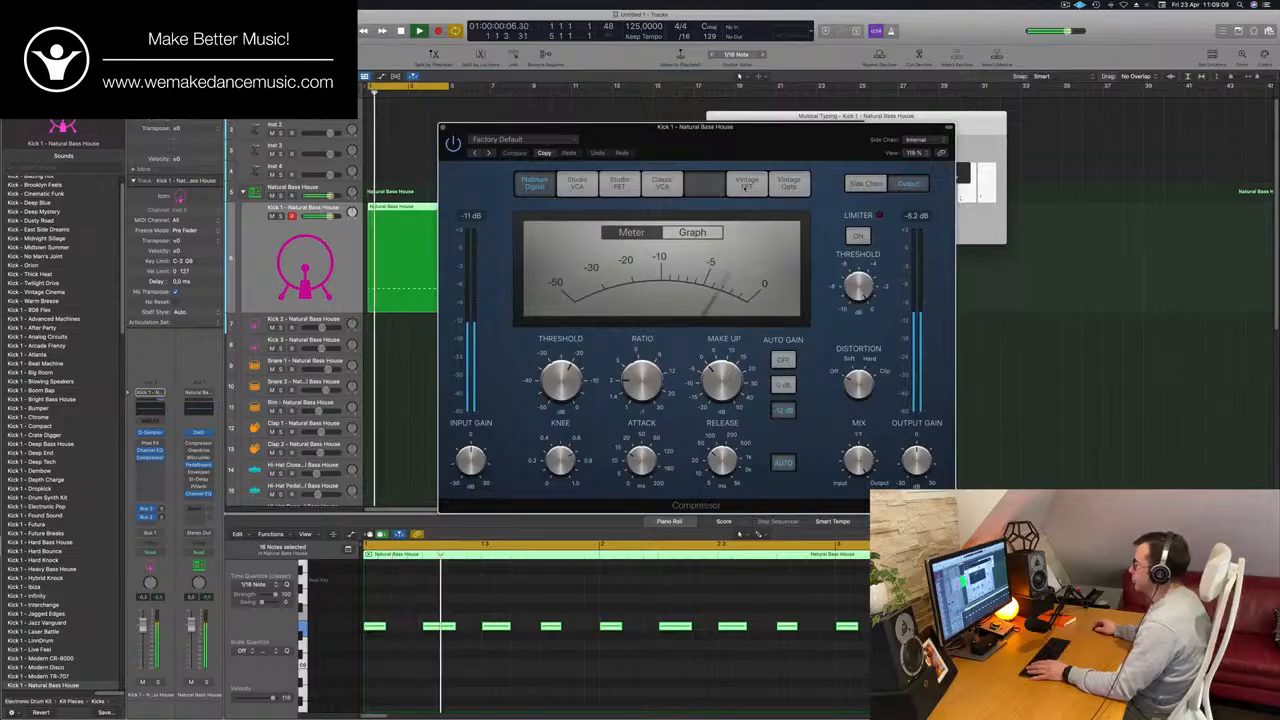
click(745, 187)
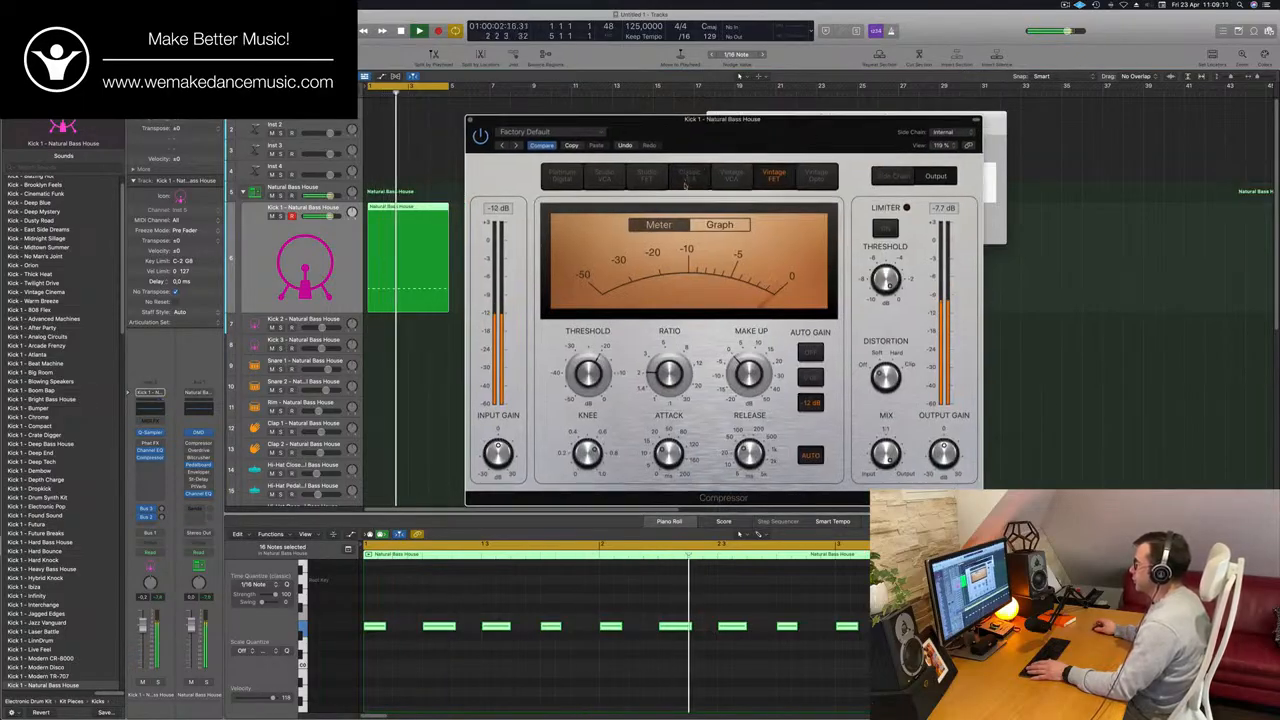
click(684, 180)
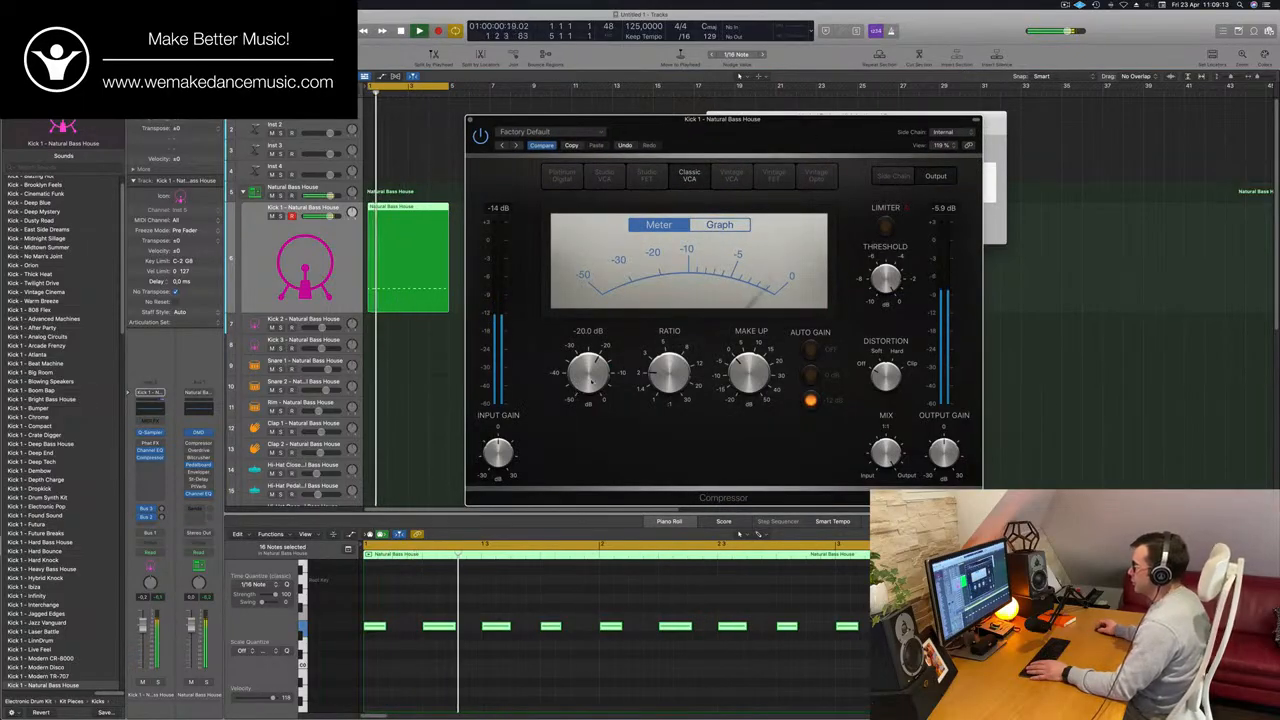
Adjust the kick compressor's threshold, switch Auto Gain off, and audition the looped pattern before closing the plug-in.
drag(592, 378, 596, 368)
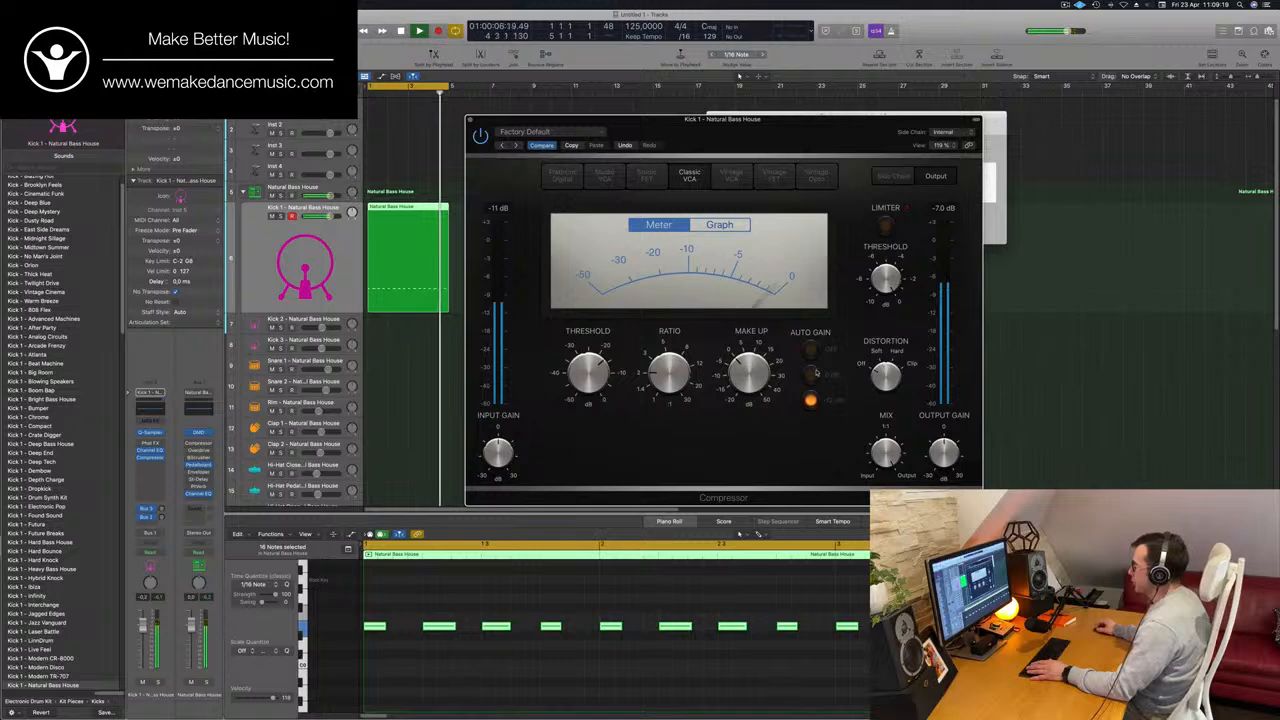
click(810, 349)
key(space)
key(space)
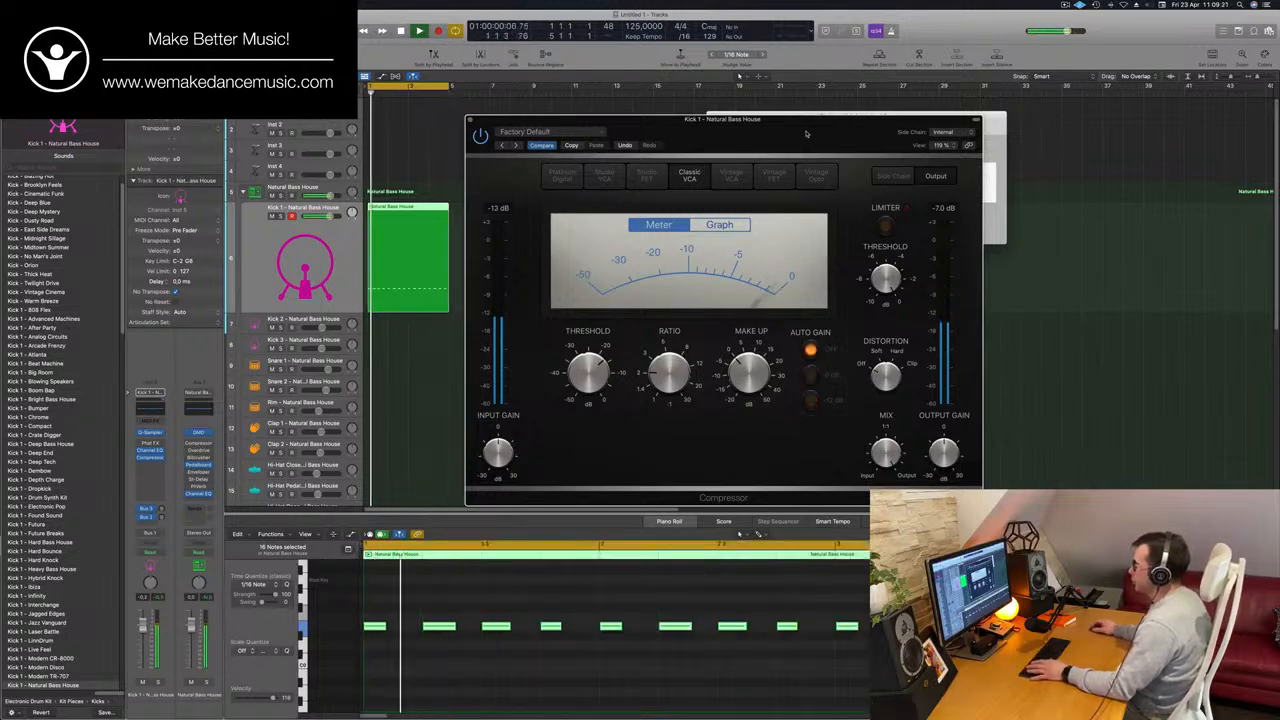
drag(806, 131, 865, 125)
key(space)
key(space)
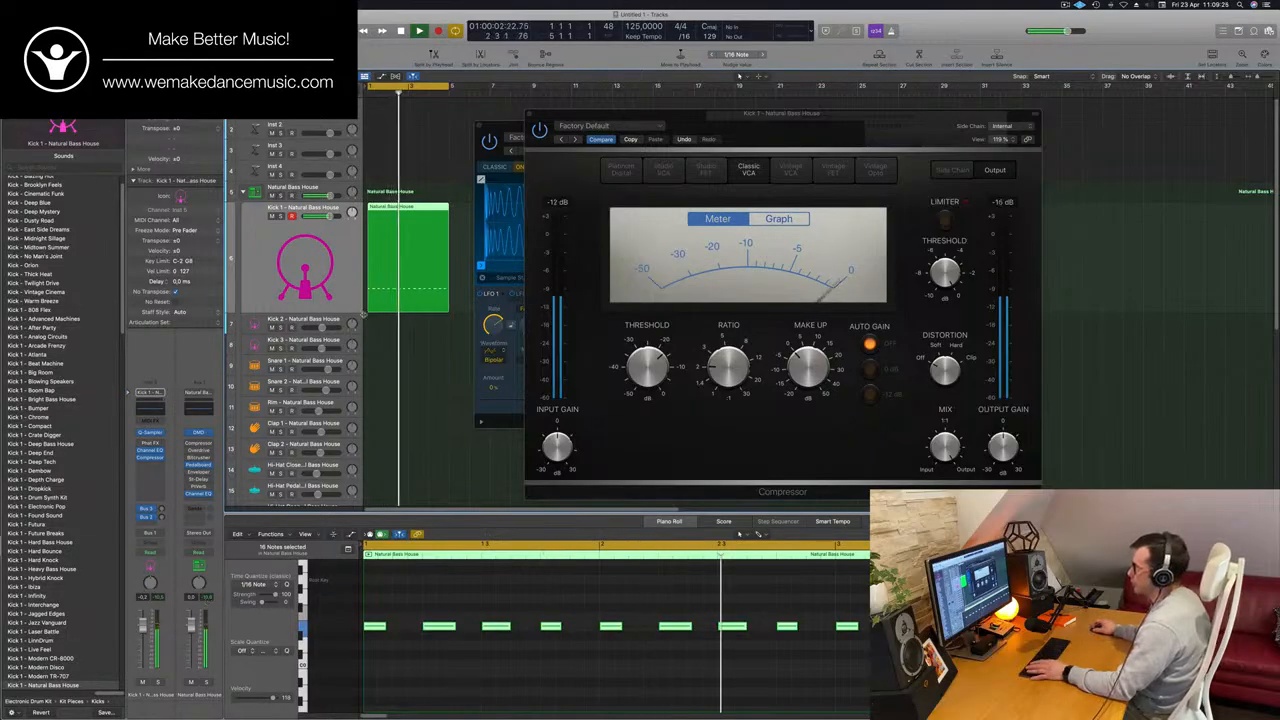
click(530, 114)
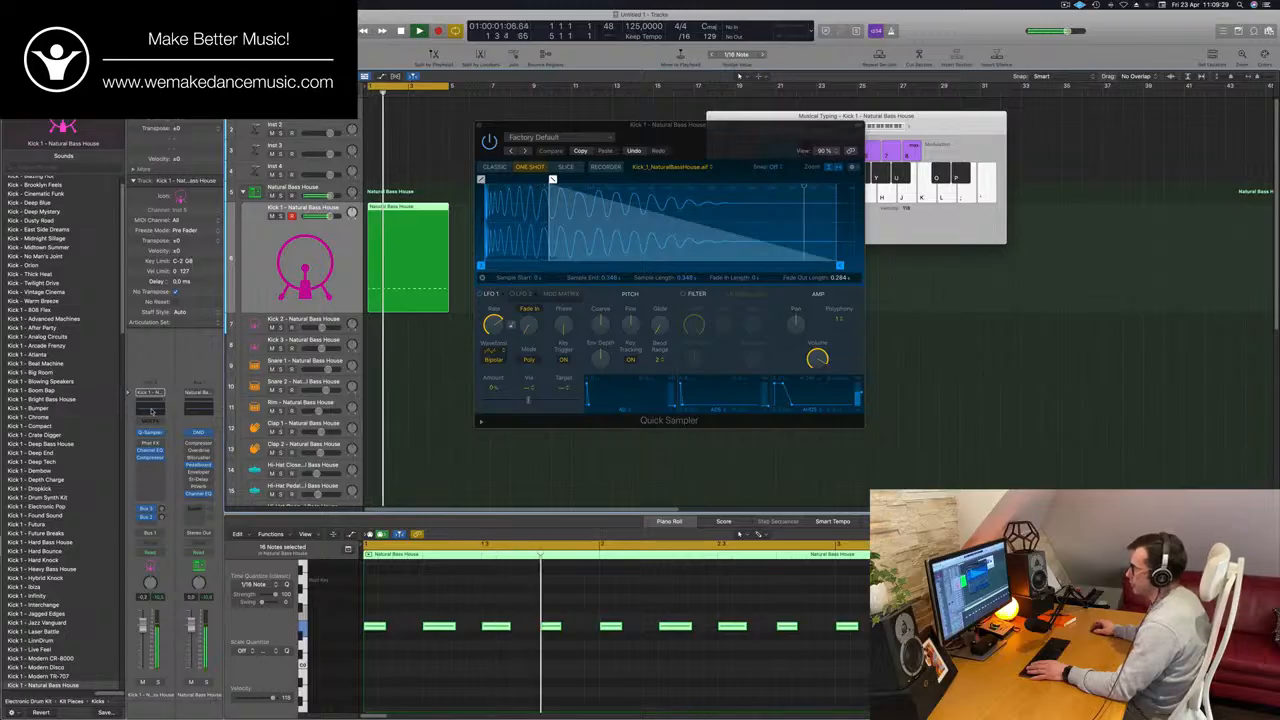
Try a Channel EQ boost of 9.3 dB at 3240 Hz and a high-shelf cut of about 23.9 dB near 1090 Hz on Kick 1.
click(150, 450)
drag(884, 275, 918, 269)
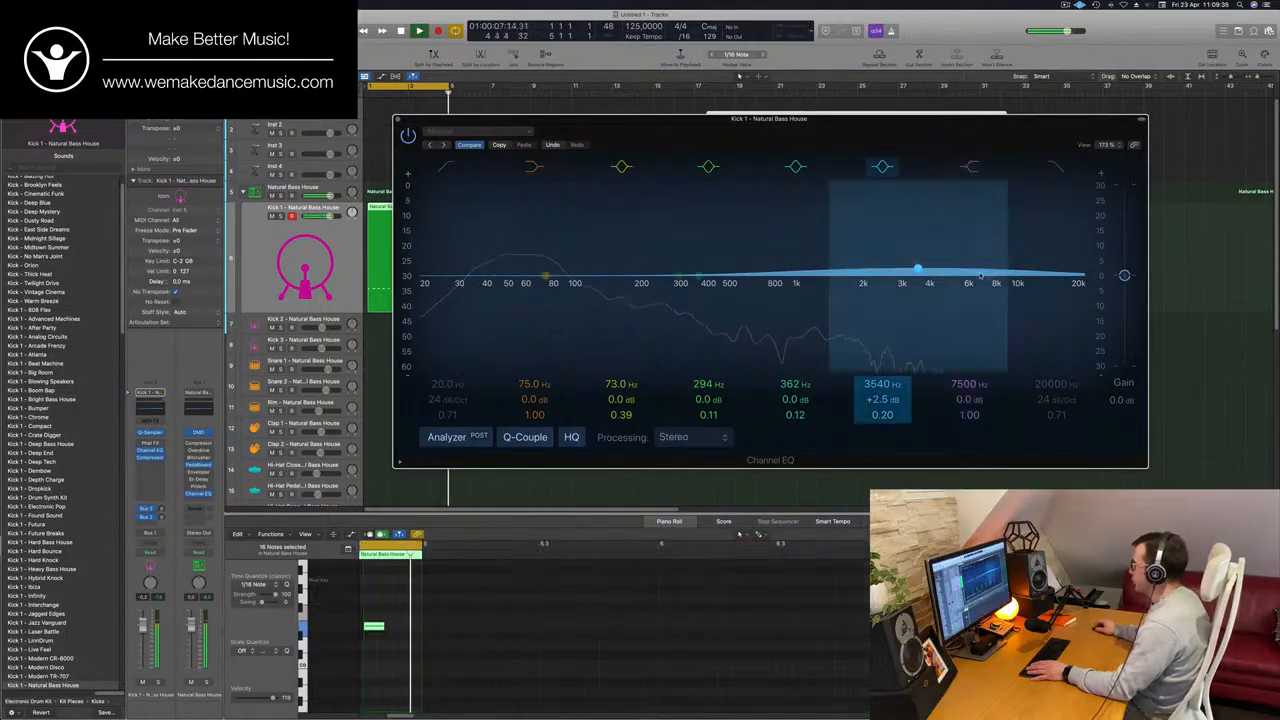
drag(988, 284, 797, 414)
click(975, 169)
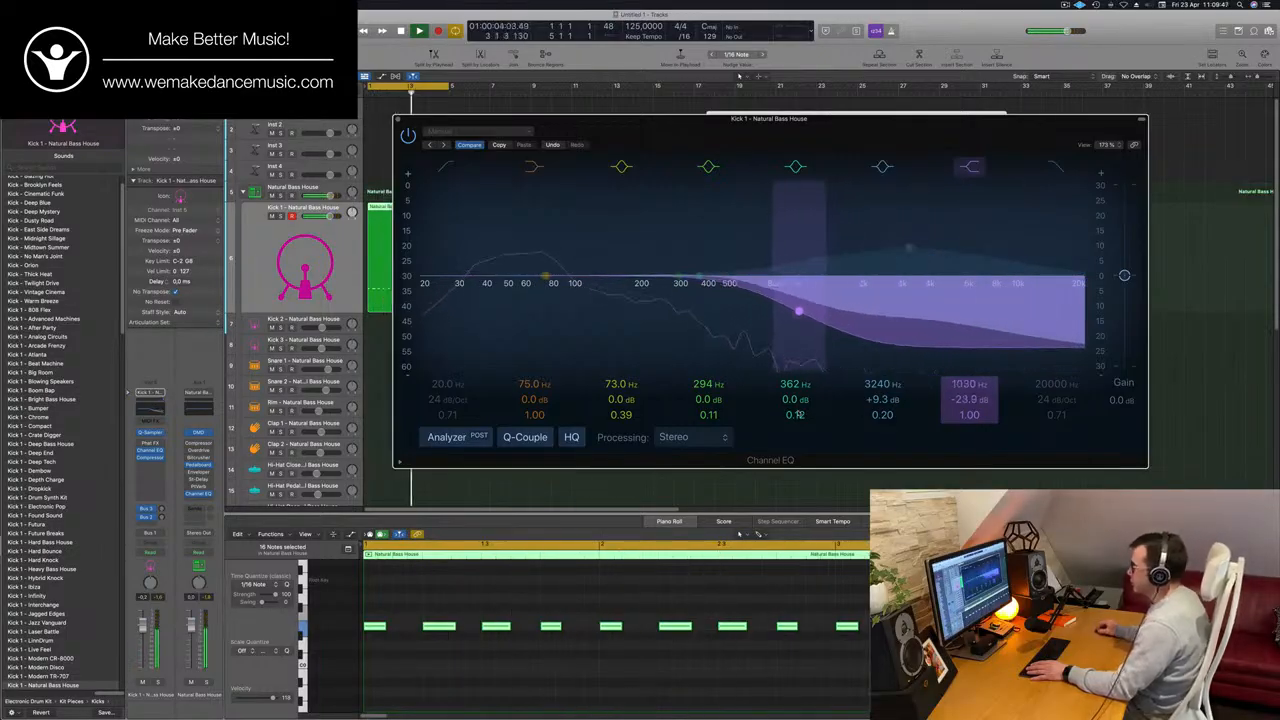
key(space)
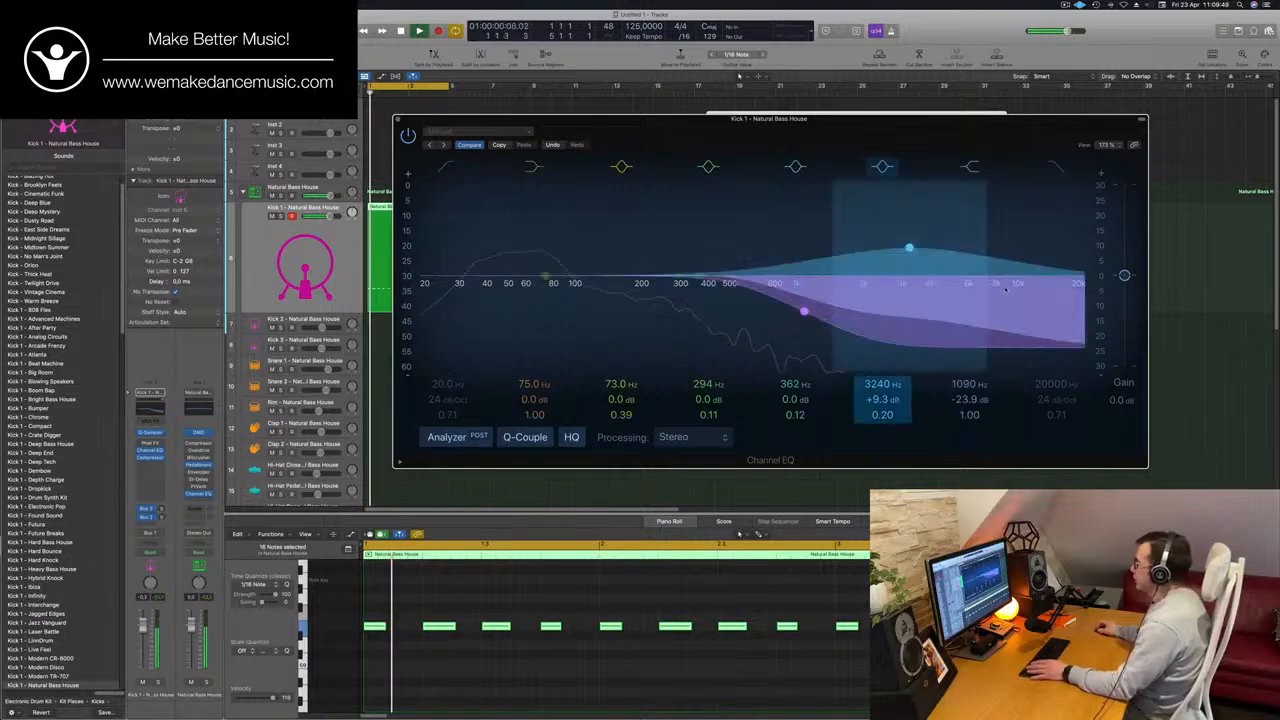
Switch off the 3240 Hz peak band and the high-shelf band in the kick's Channel EQ and close it.
click(882, 166)
click(970, 167)
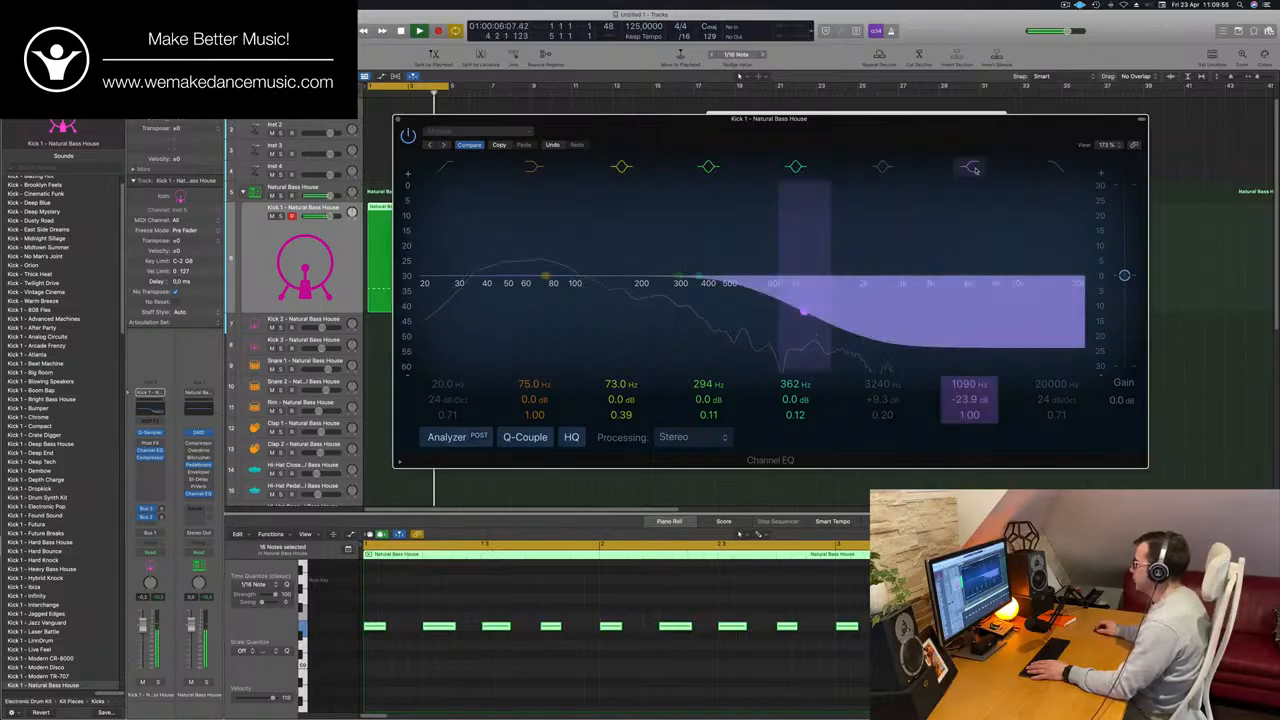
drag(396, 123, 469, 111)
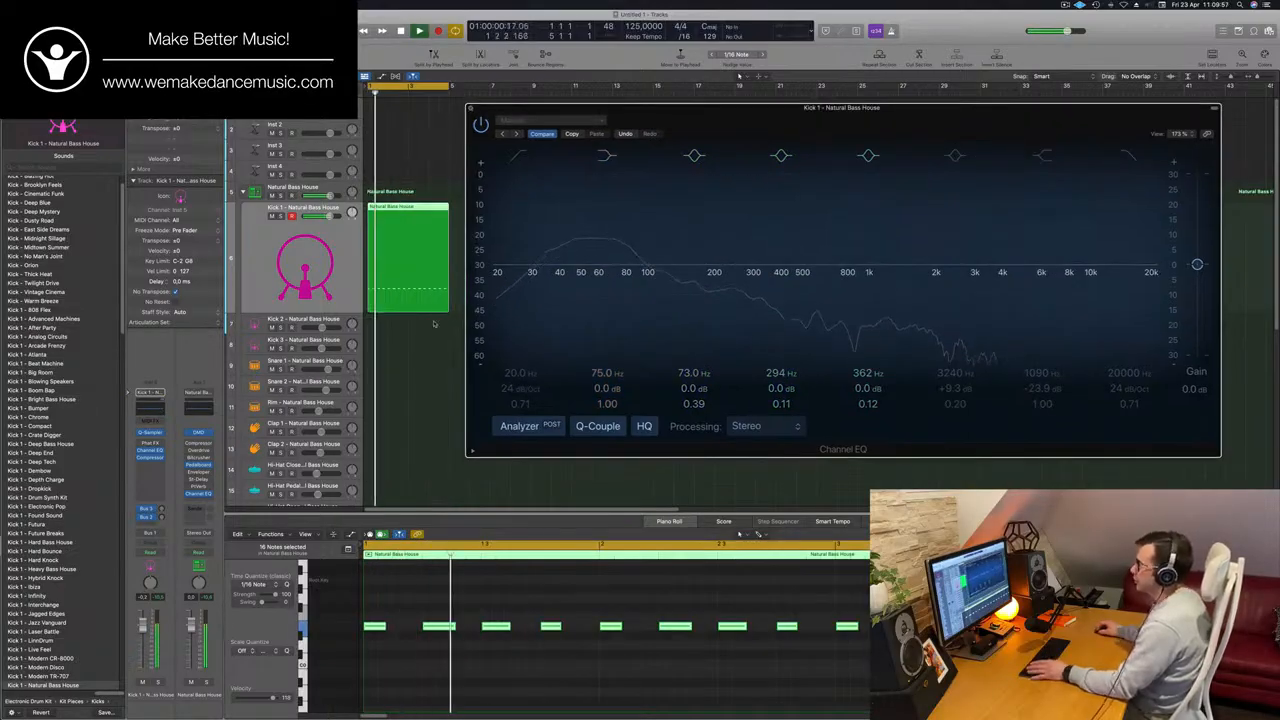
click(470, 109)
Stop playback and copy the Kick 1 region onto the Snare 1 - Natural Bass House track at the same position.
drag(720, 125, 1028, 99)
key(space)
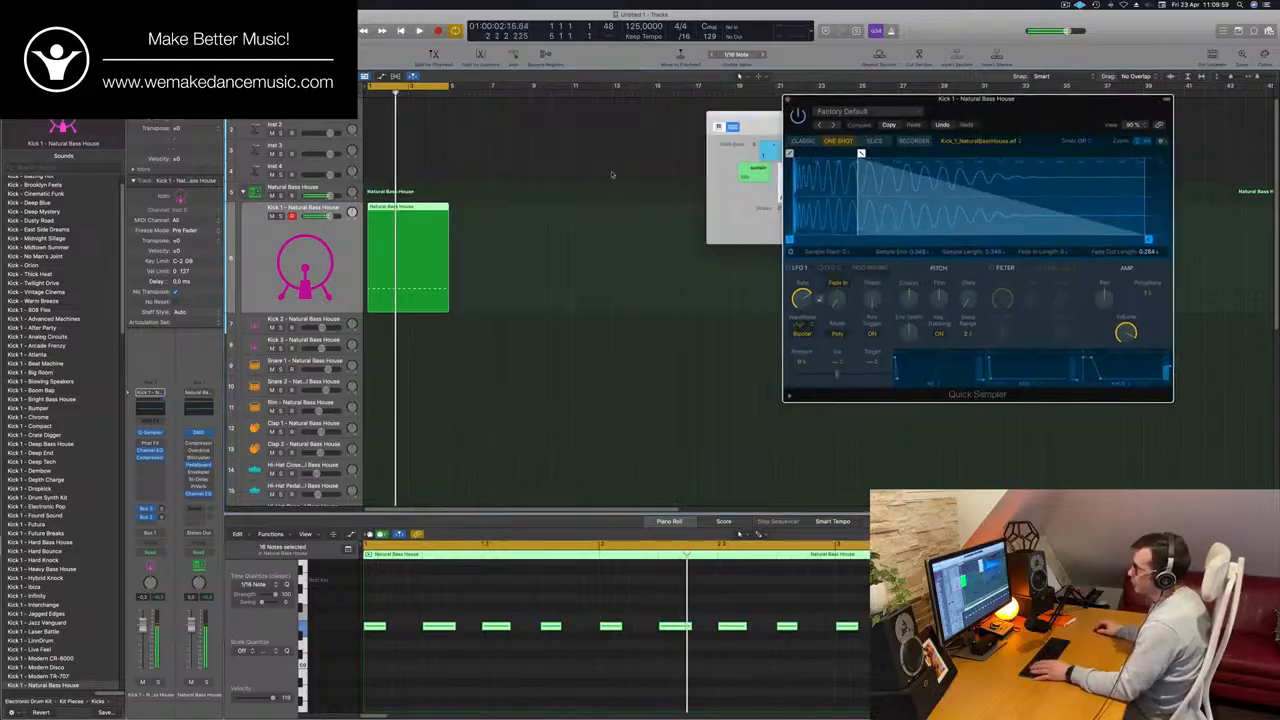
click(558, 251)
drag(394, 211, 446, 364)
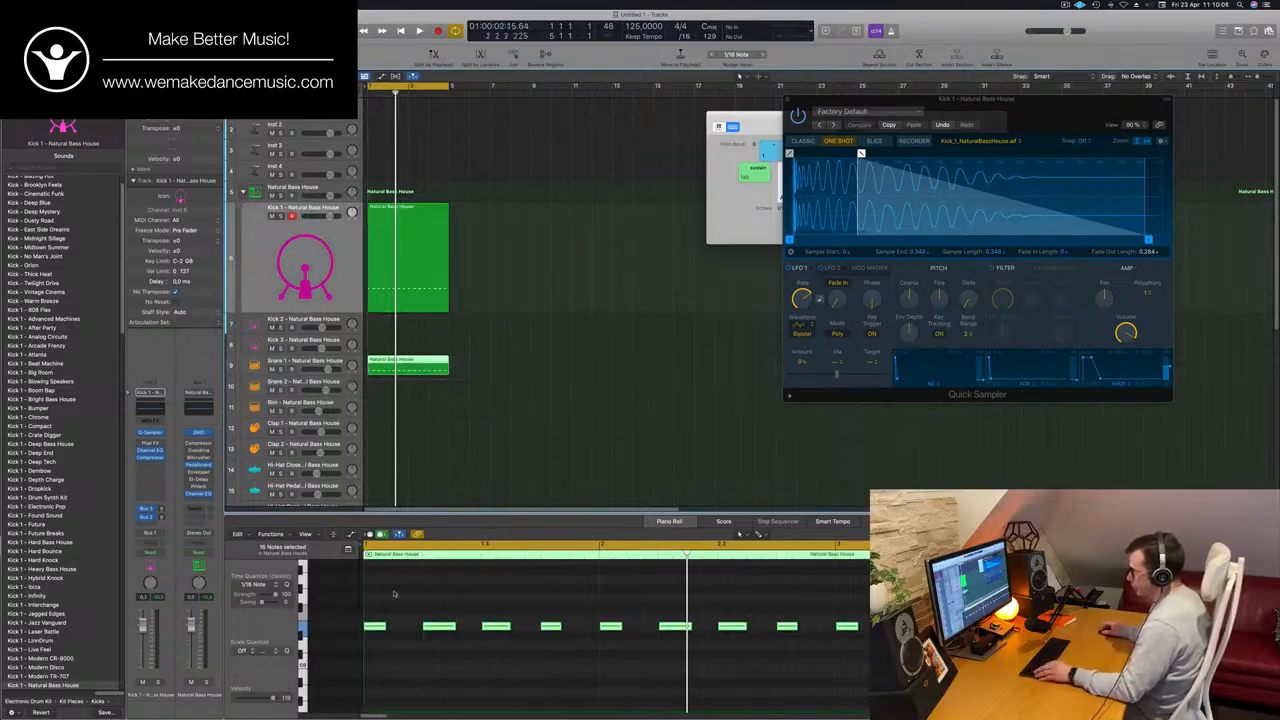
Delete the copied snare region's notes on beats 1 and 3 and transpose the eight remaining notes.
click(373, 627)
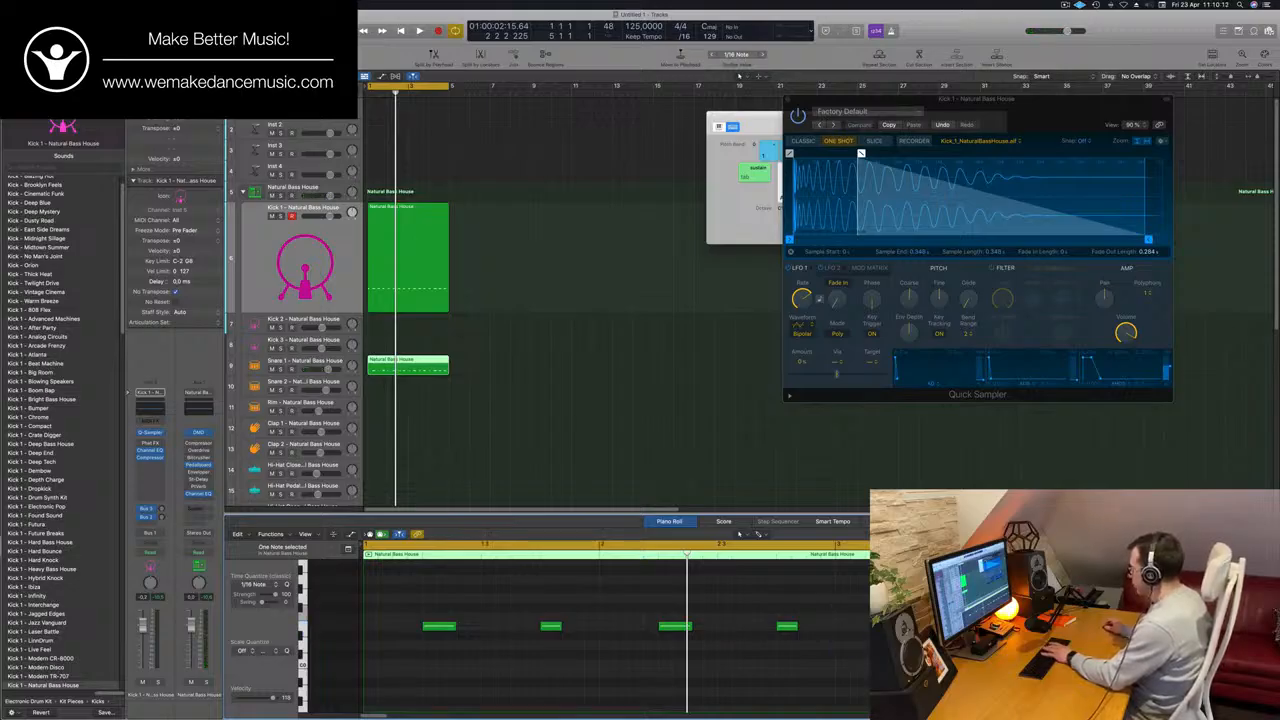
key(super+Left)
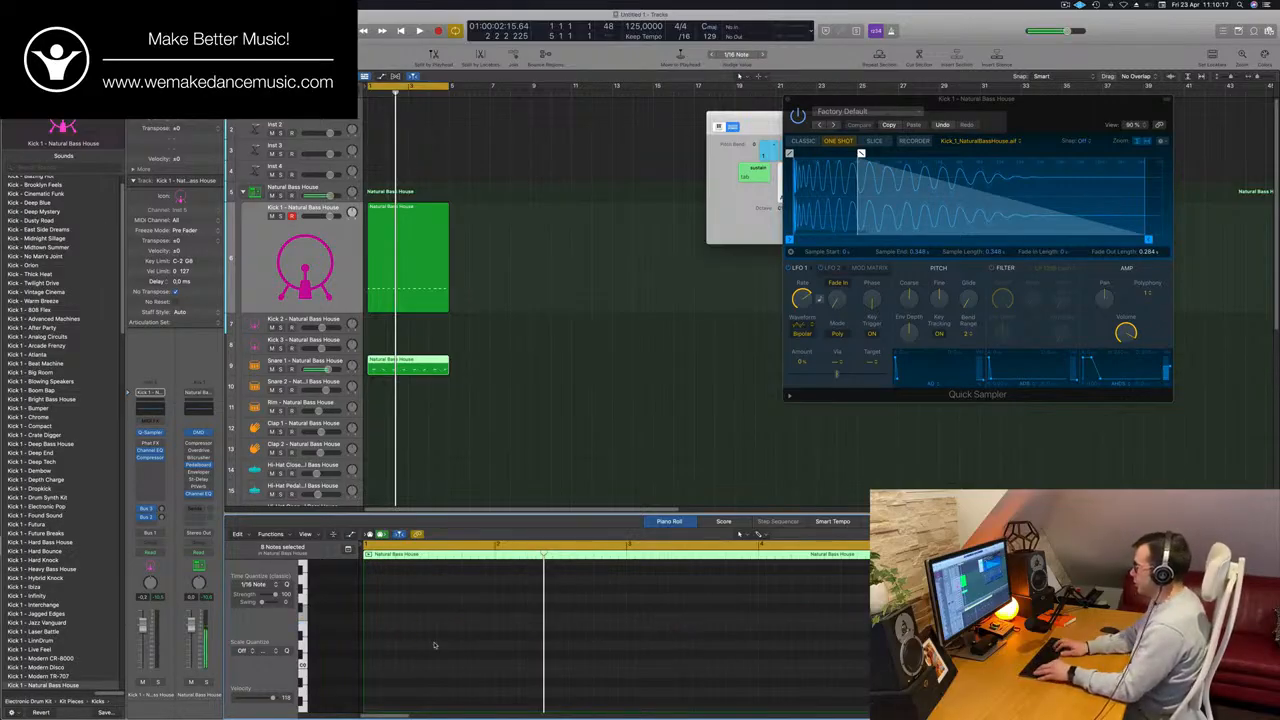
Play the kick and snare loop and lower the Snare 1 track's volume to balance it against the kick.
key(space)
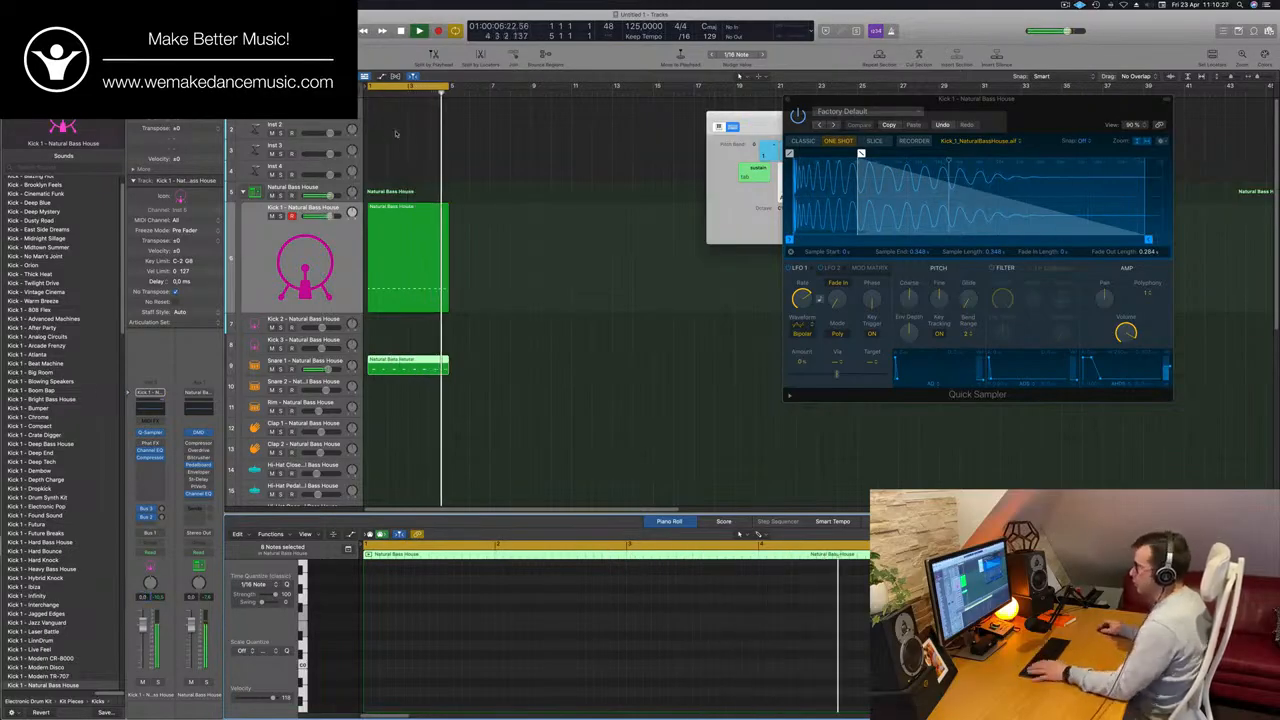
click(333, 363)
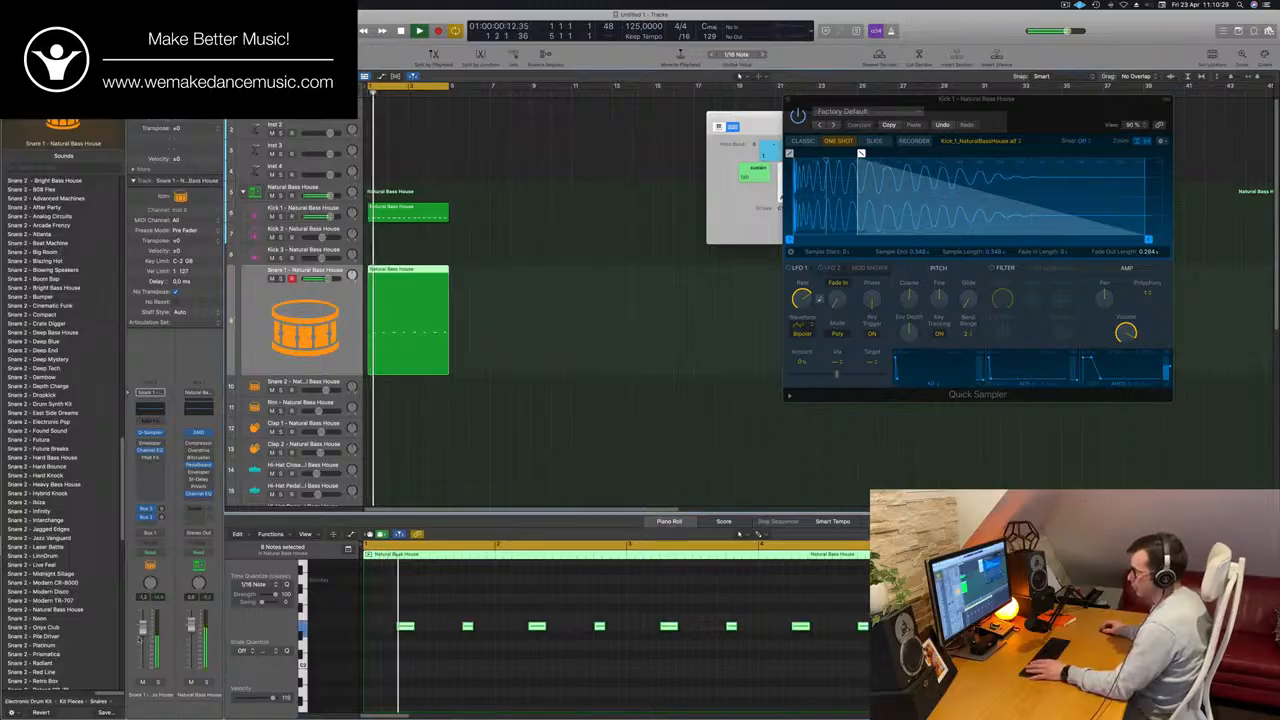
drag(142, 630, 142, 651)
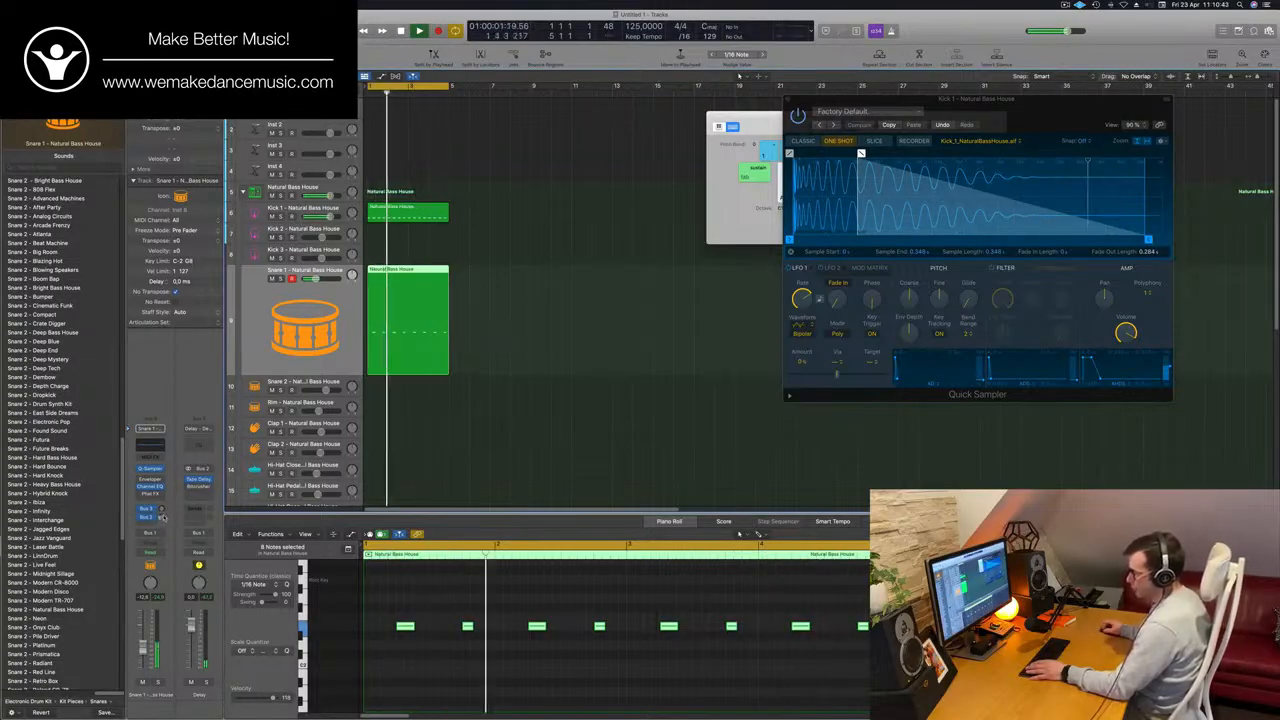
Open the Tape Delay on the snare's delay bus and audition its presets, from Ultra Dub back to the 1/4 note ones.
click(198, 481)
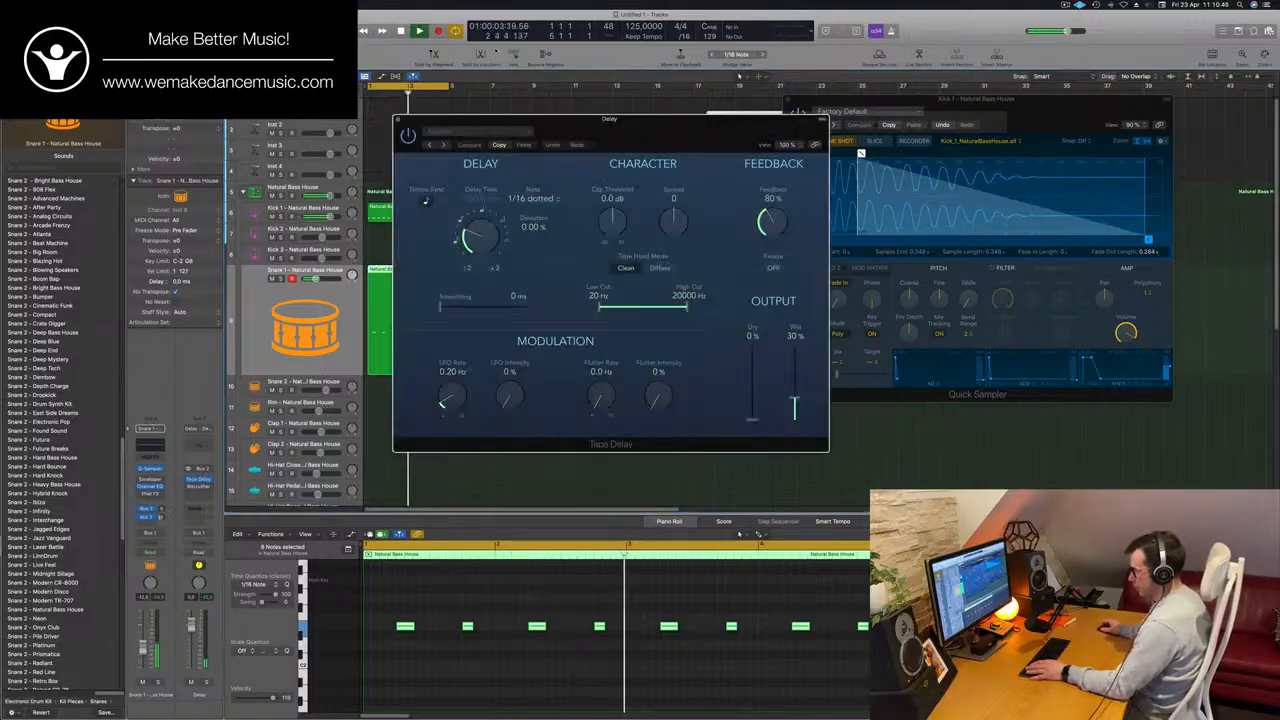
drag(515, 121, 478, 123)
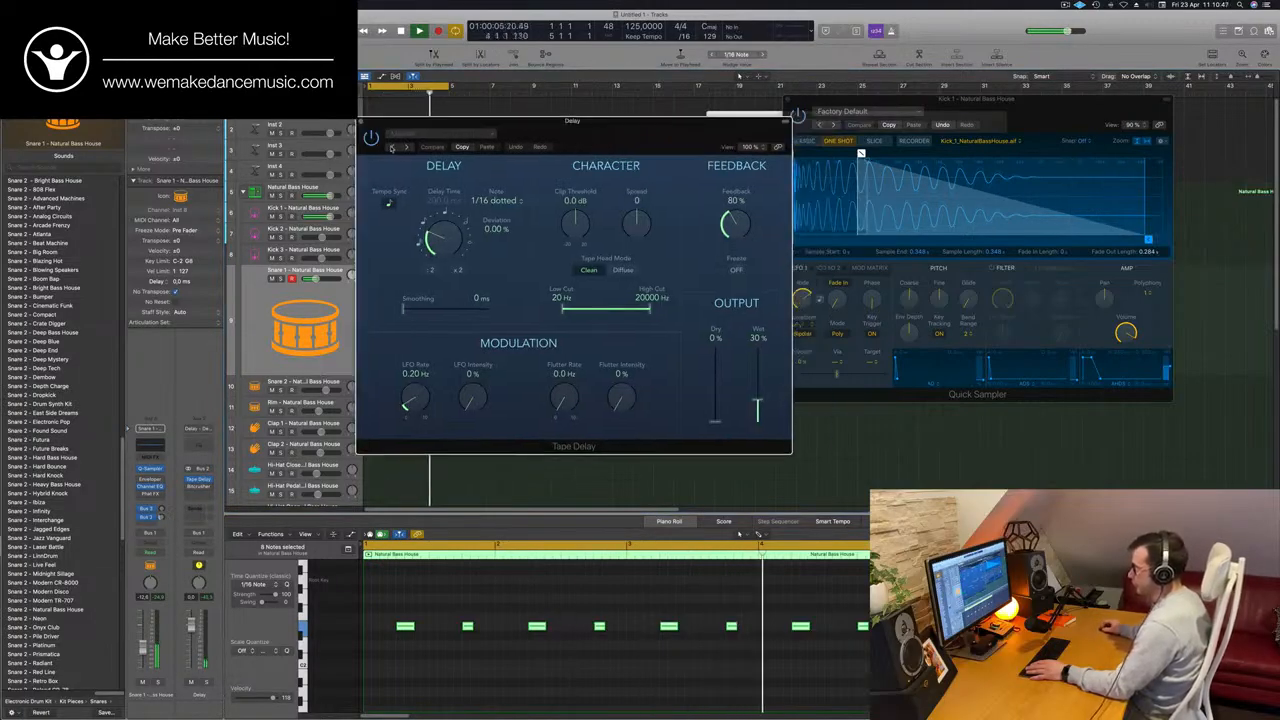
click(392, 147)
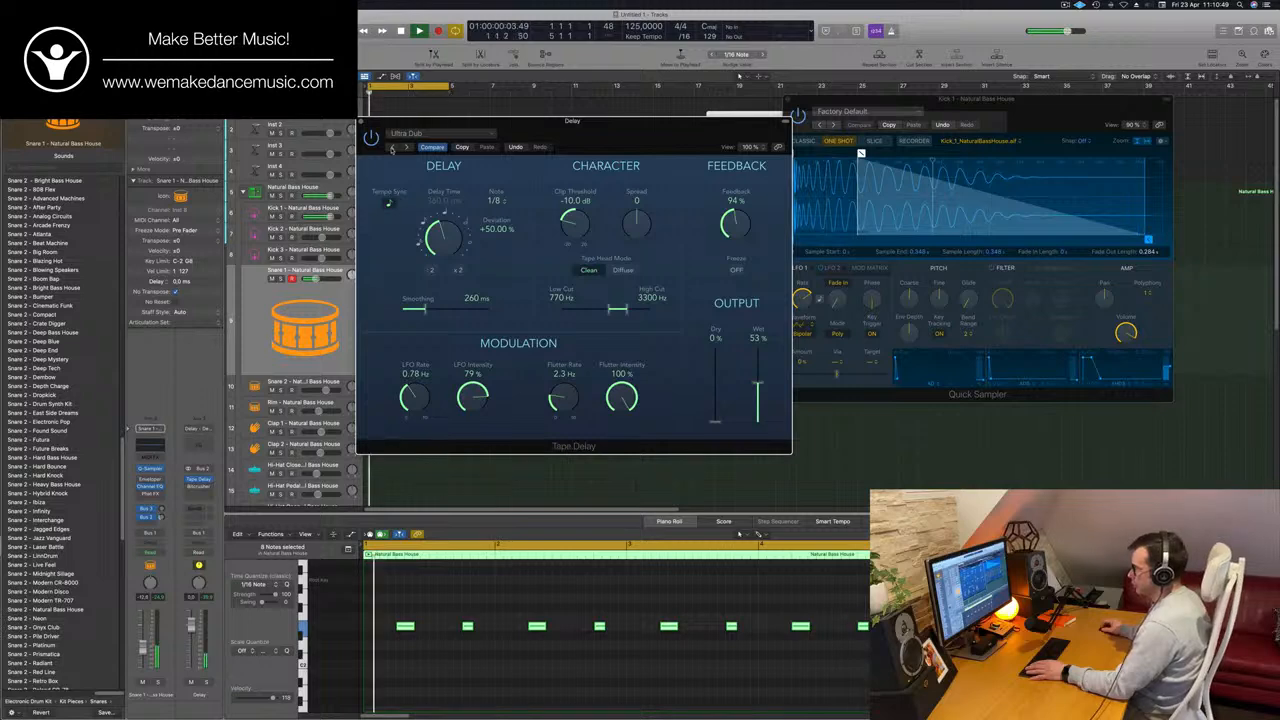
click(392, 147)
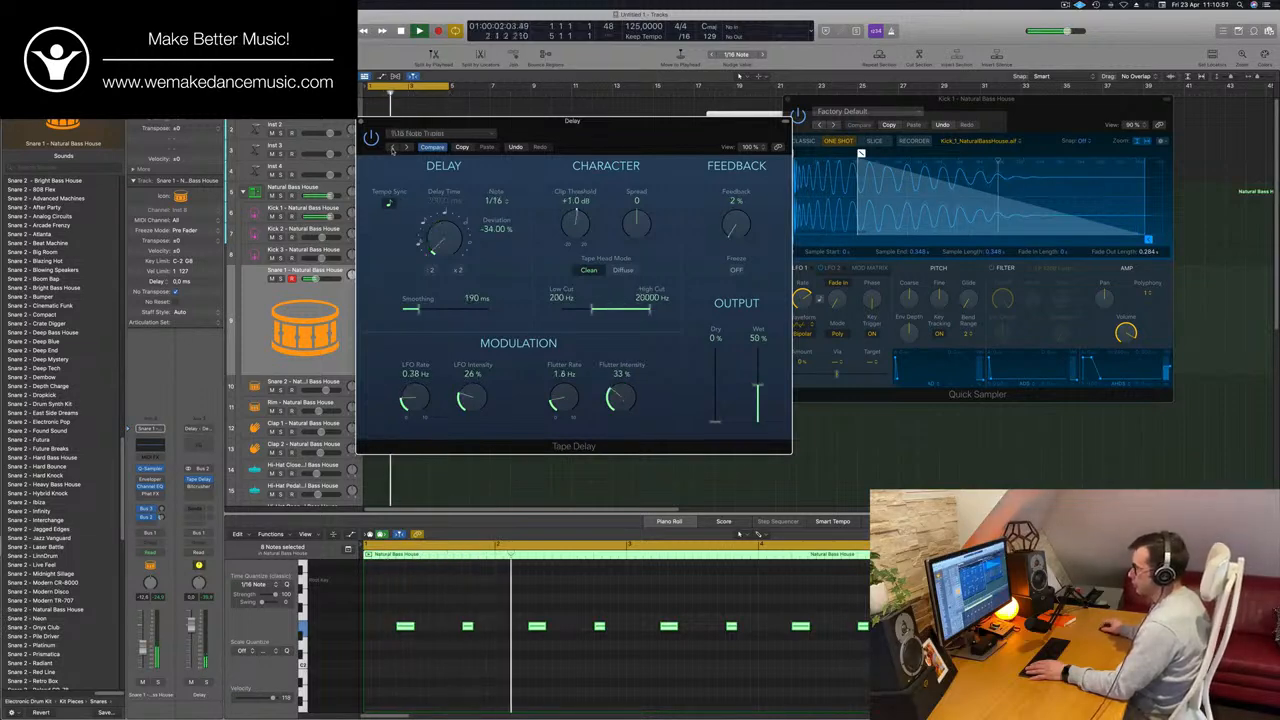
click(392, 147)
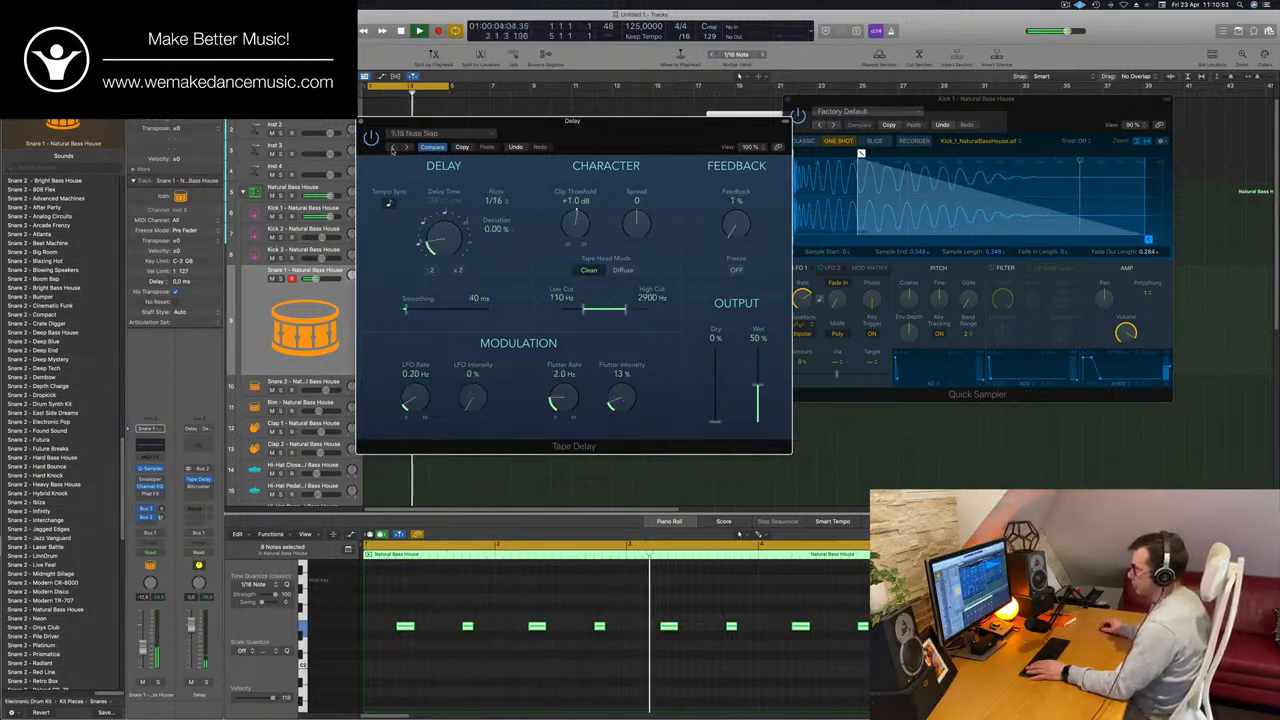
click(392, 147)
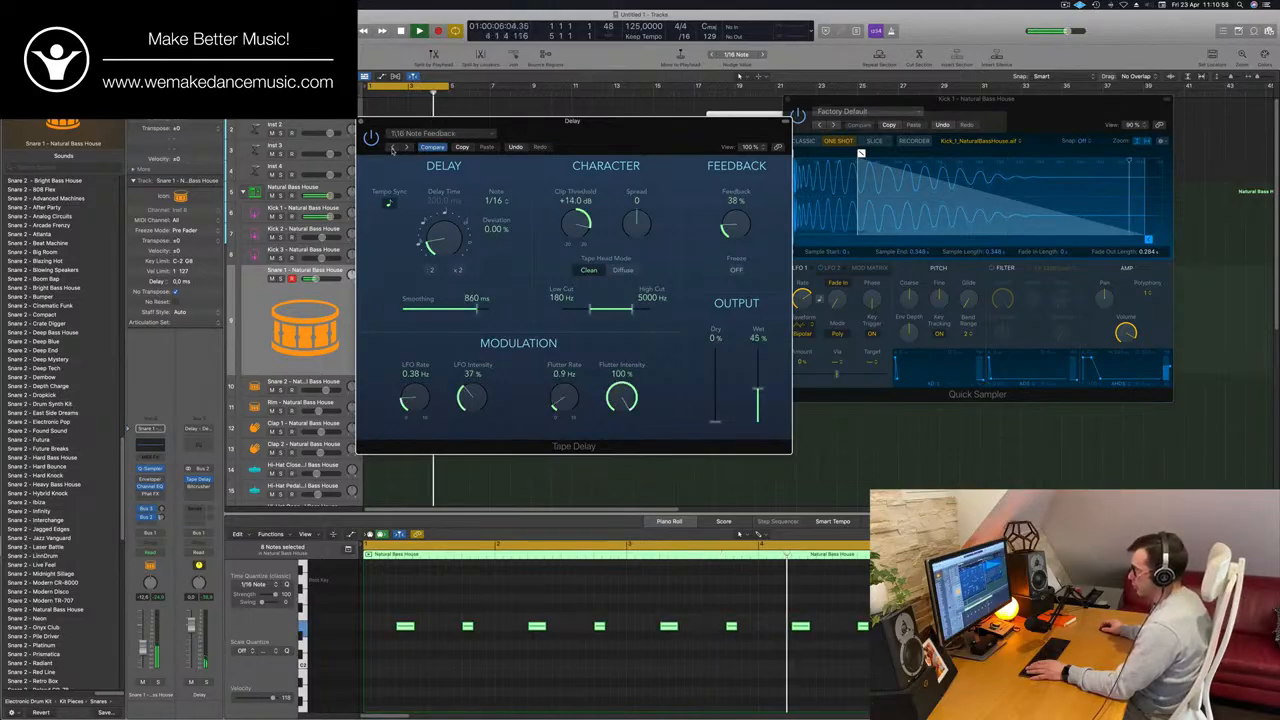
click(392, 147)
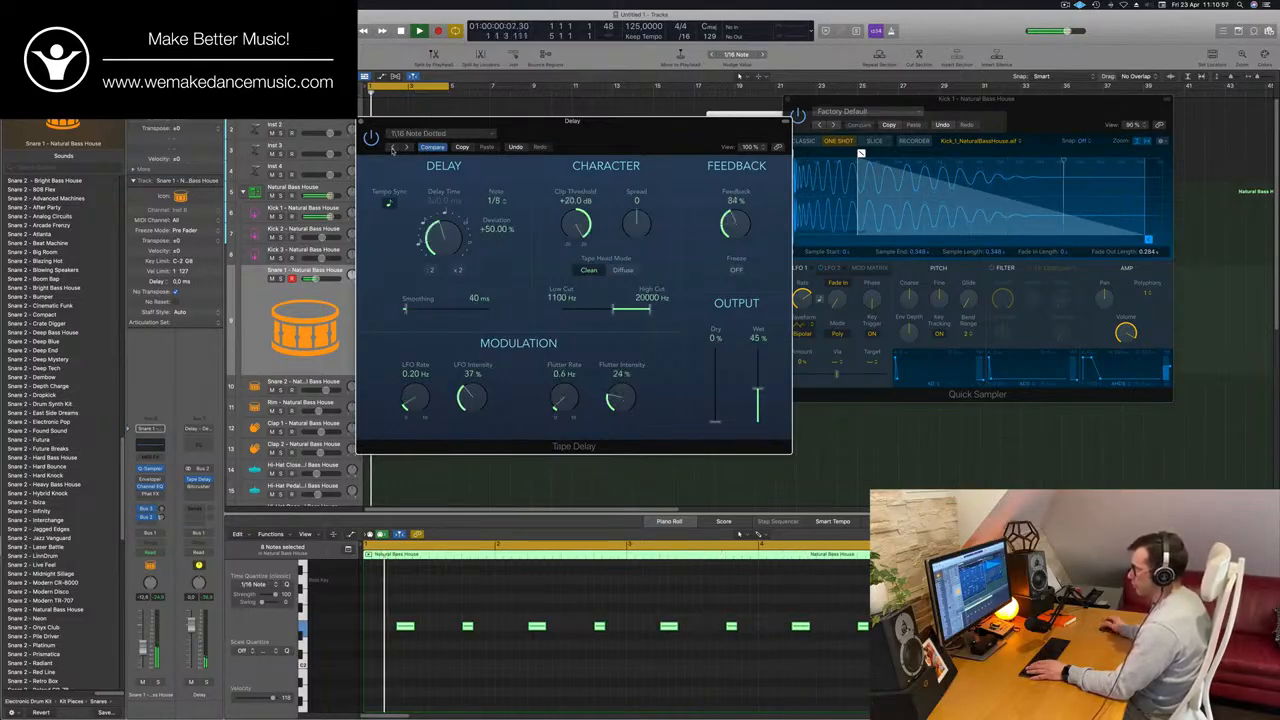
click(392, 147)
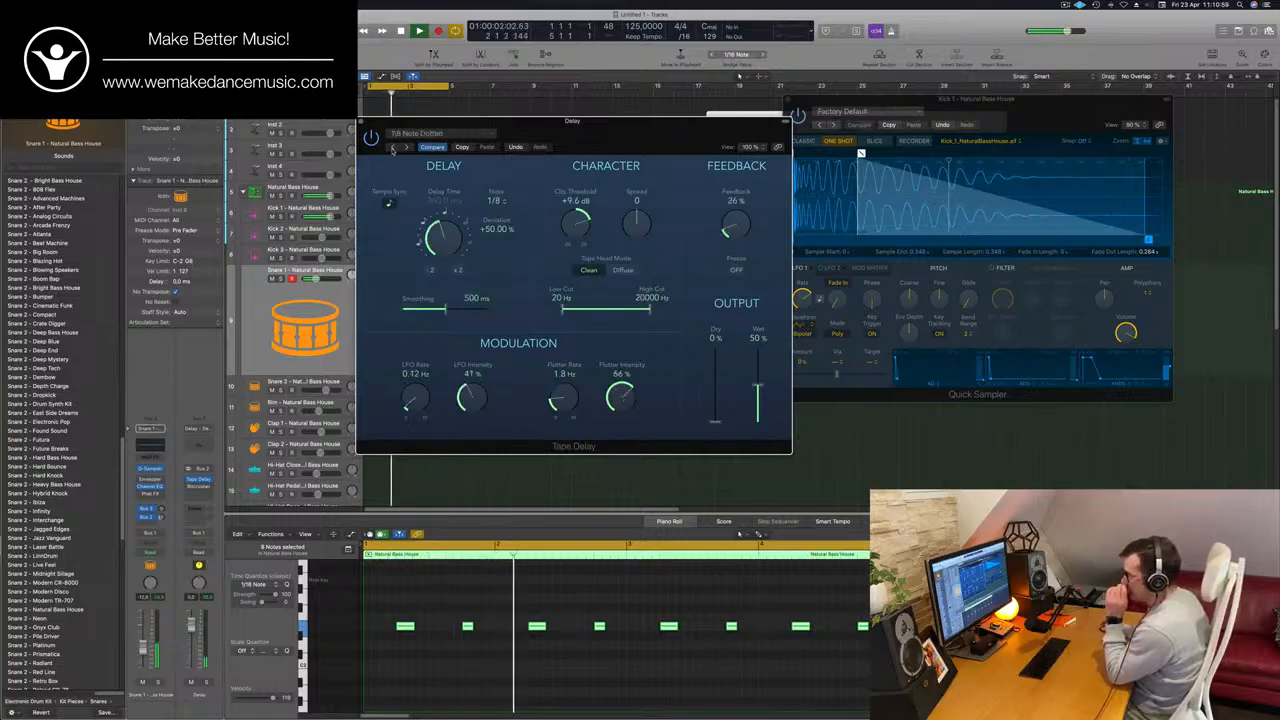
click(392, 147)
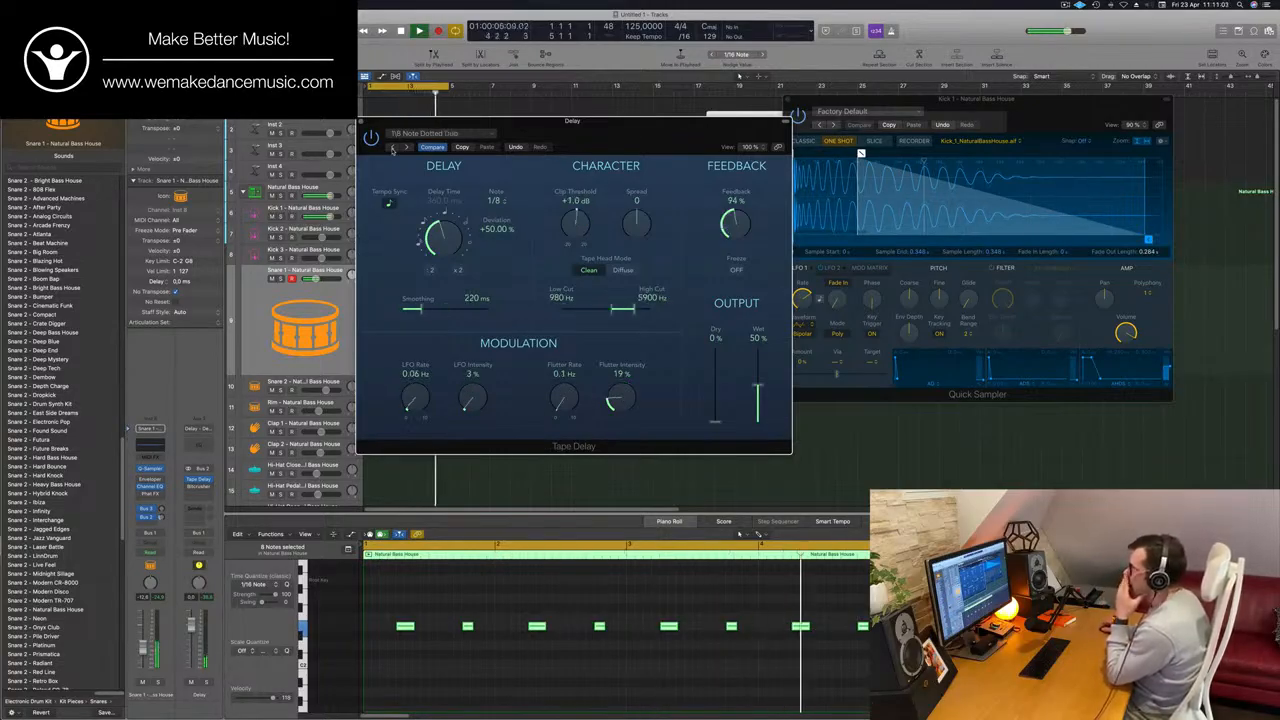
click(392, 147)
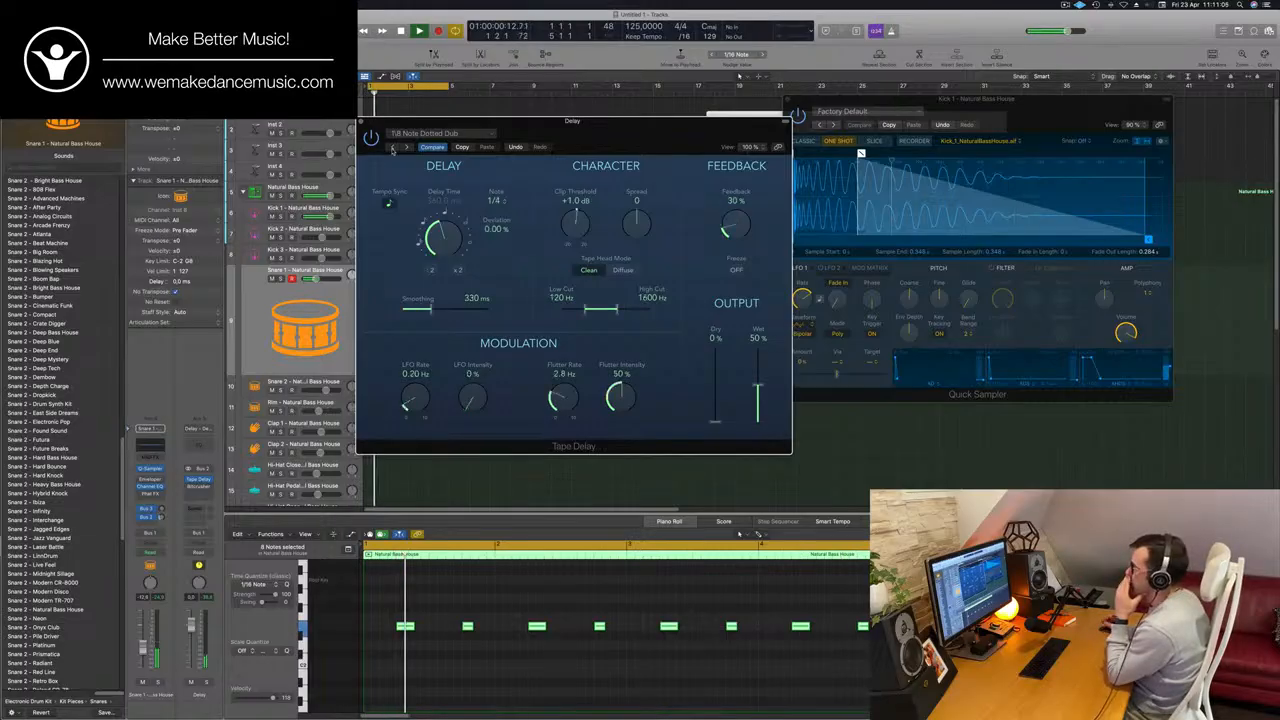
click(406, 147)
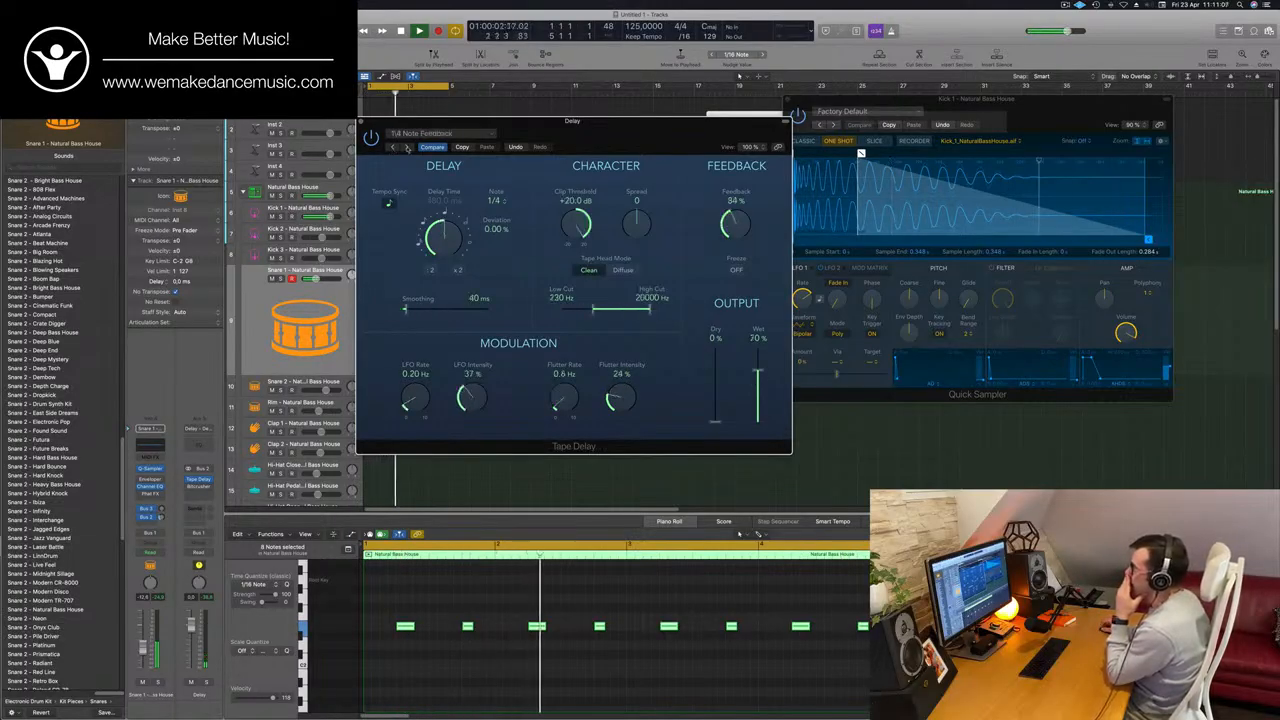
Load the 1/16 Note Triplet preset in the Tape Delay.
click(490, 133)
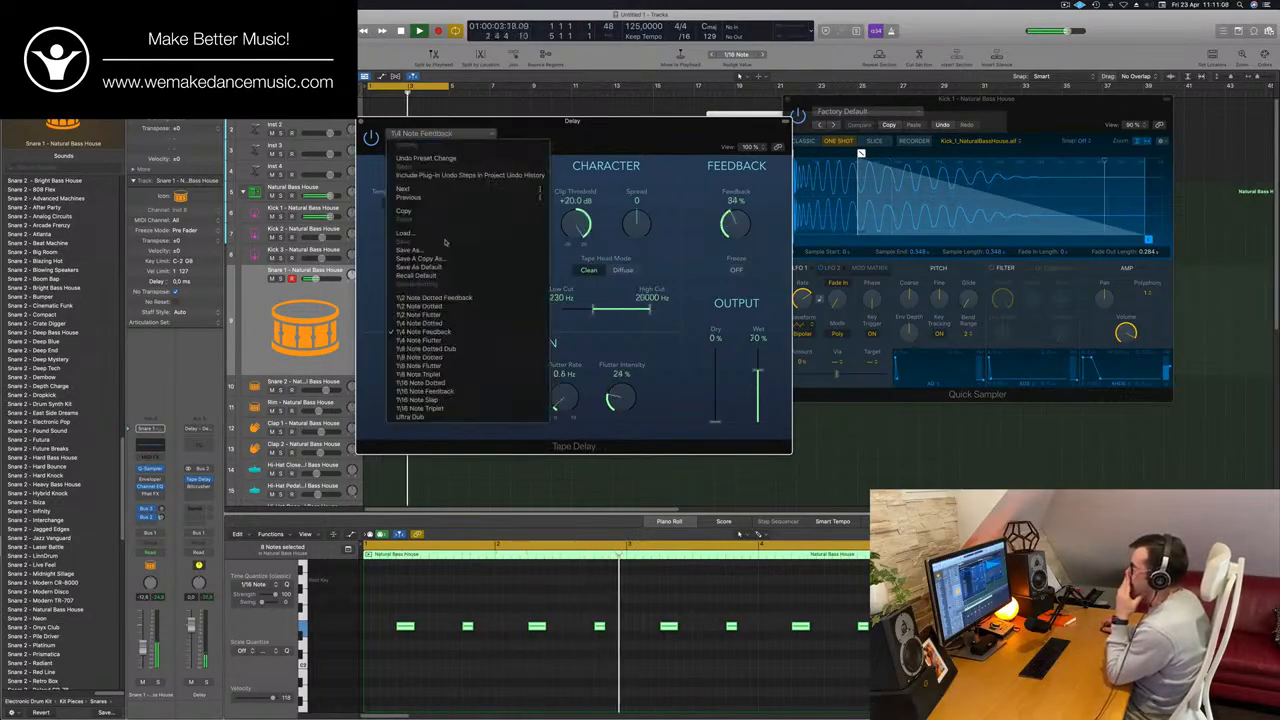
click(420, 408)
drag(585, 138, 621, 140)
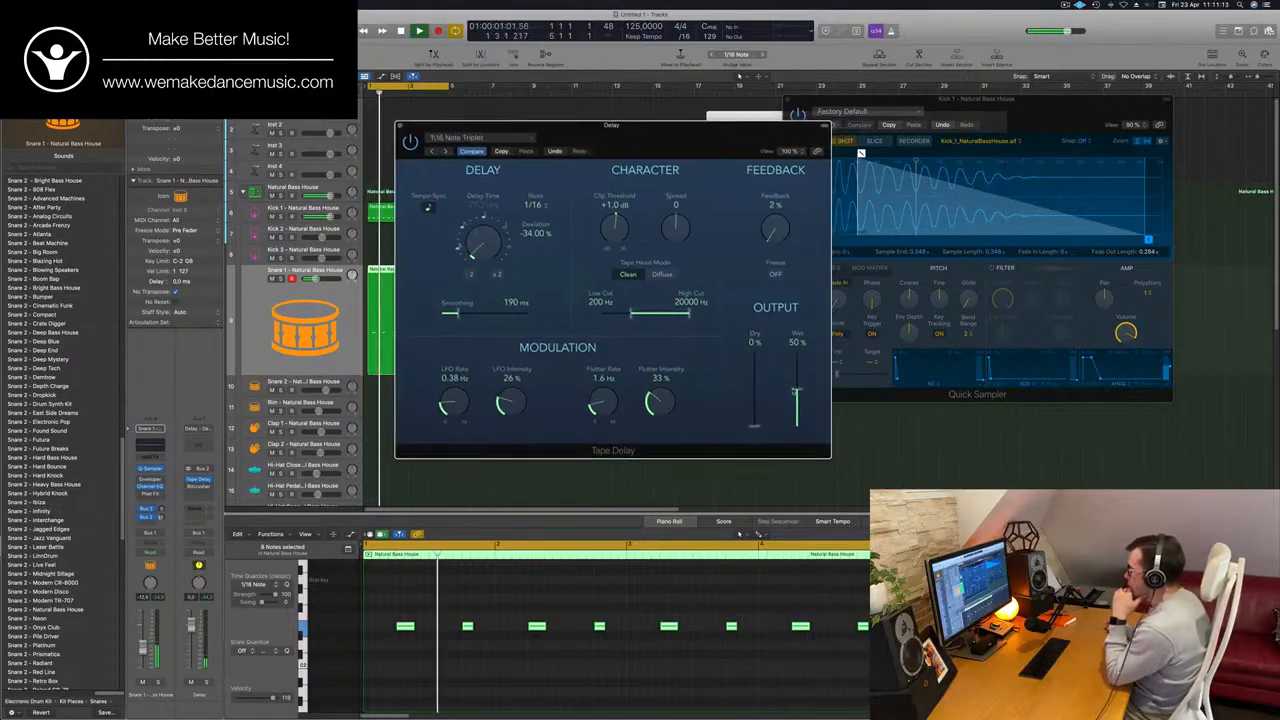
Raise the Tape Delay's wet output to 52% and its feedback to 28% on the 1/16 Note Triplet preset.
drag(796, 390, 797, 387)
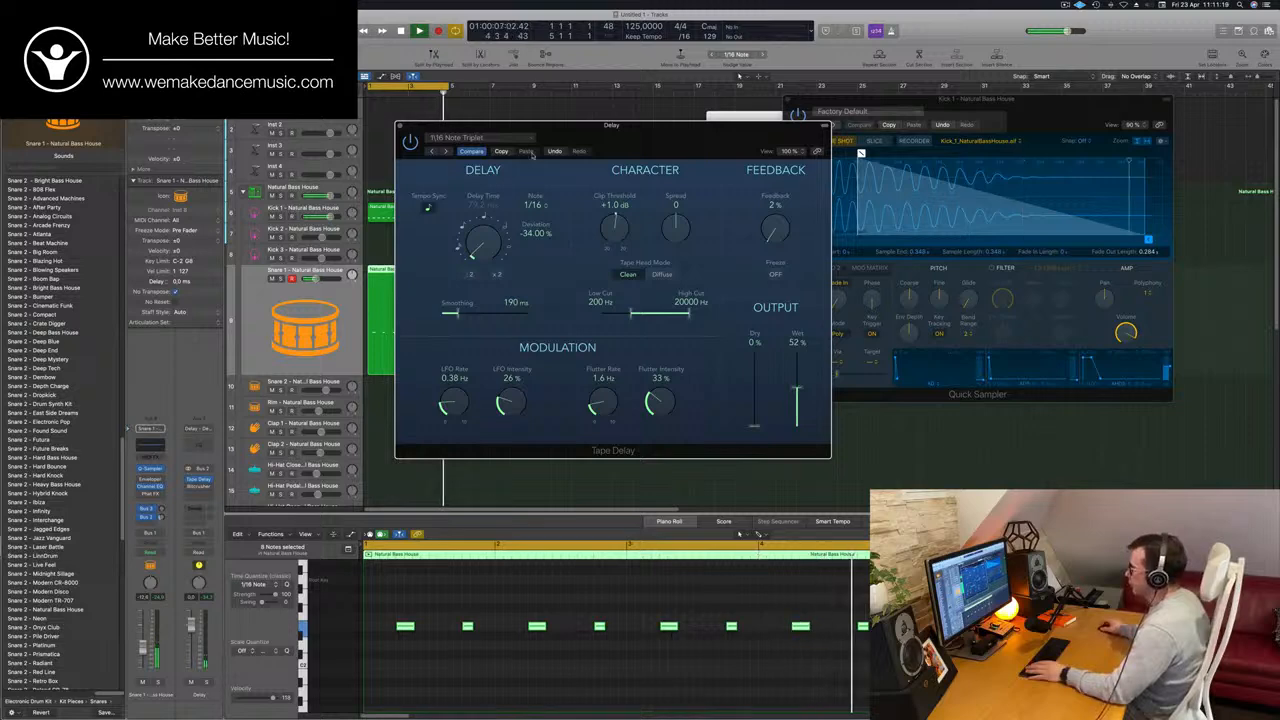
mouse_move(780, 231)
mouse_down()
mouse_move(785, 197)
mouse_move(770, 231)
mouse_up()
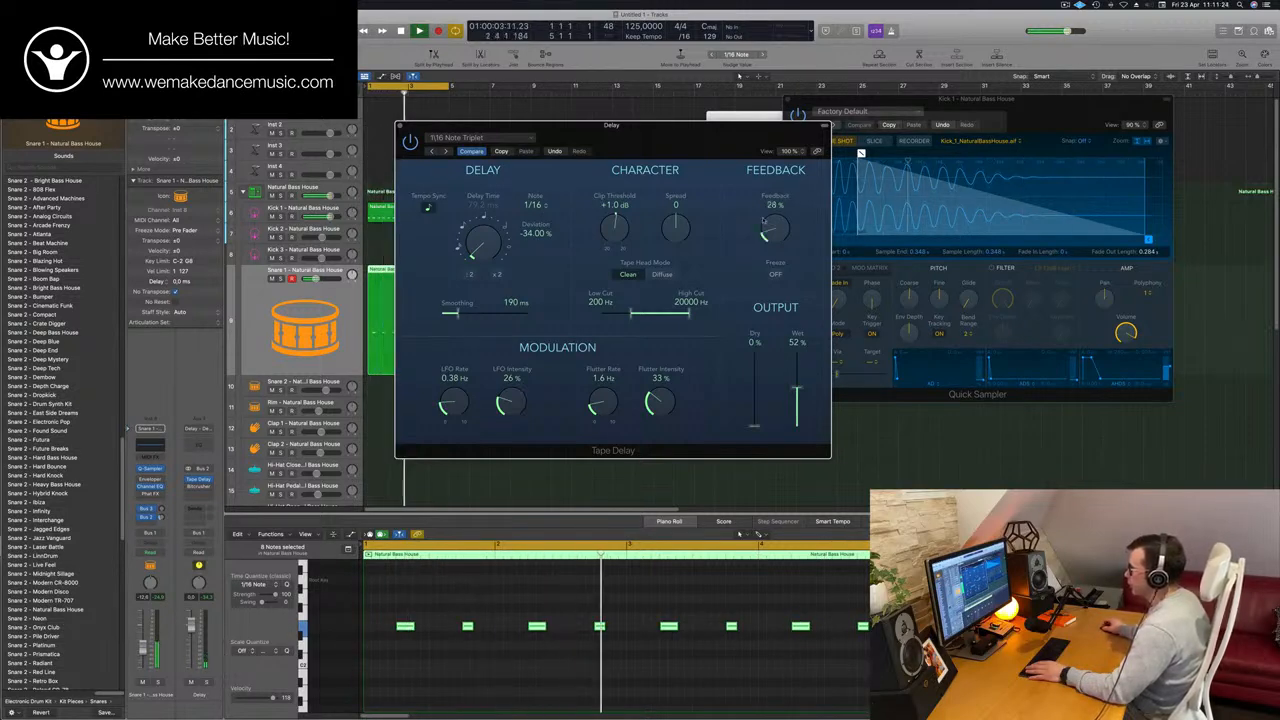
Step back through the Tape Delay presets to 1/16 Note Dotted, lower its feedback to 27%, and close the plug-in.
click(433, 152)
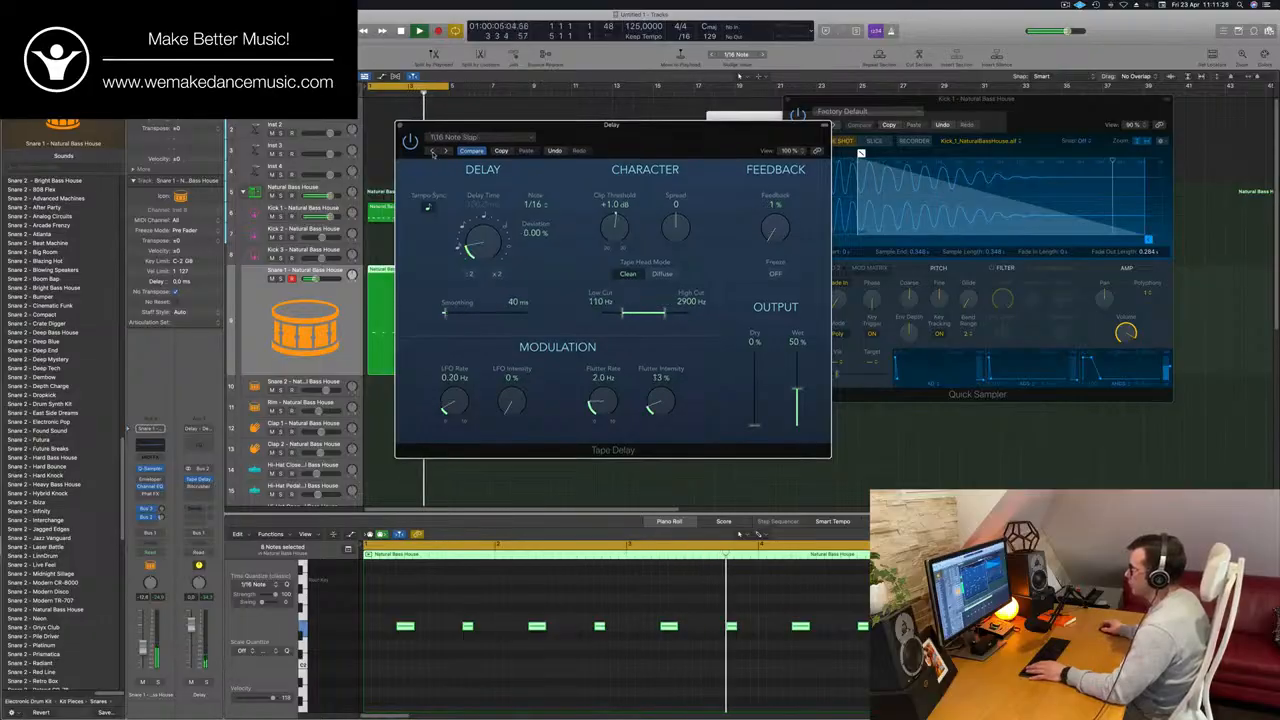
click(433, 152)
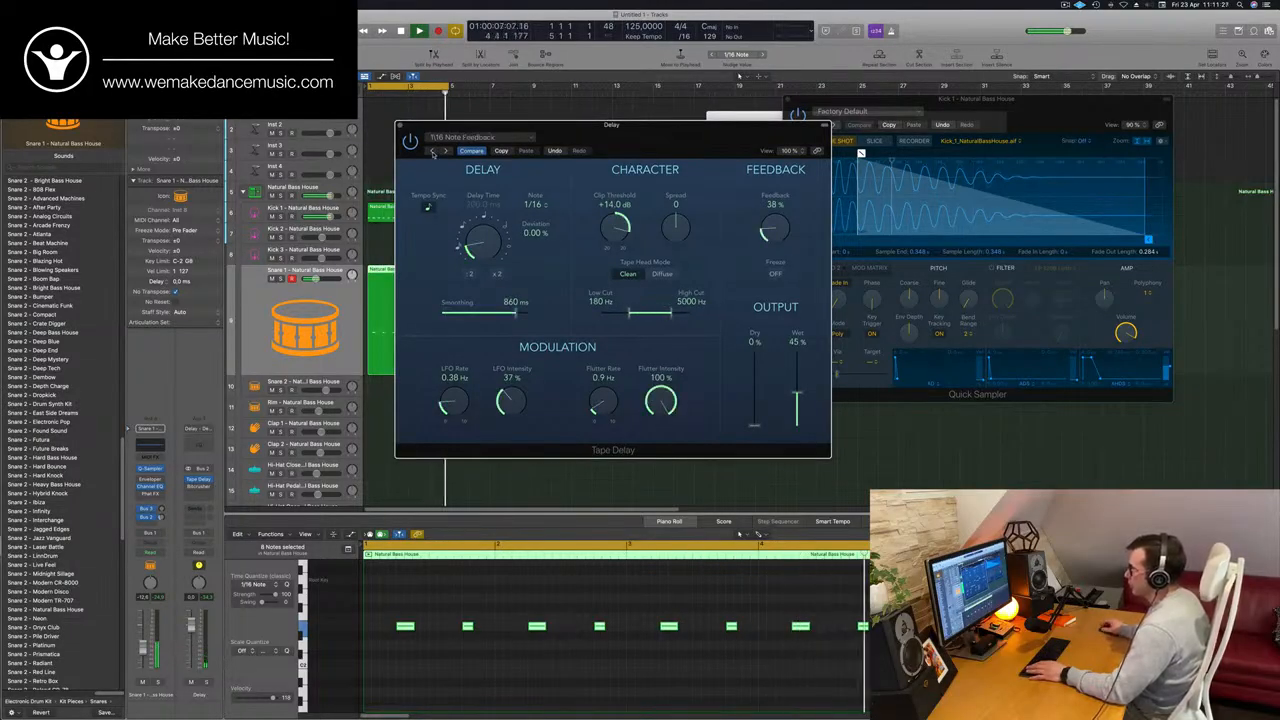
click(433, 152)
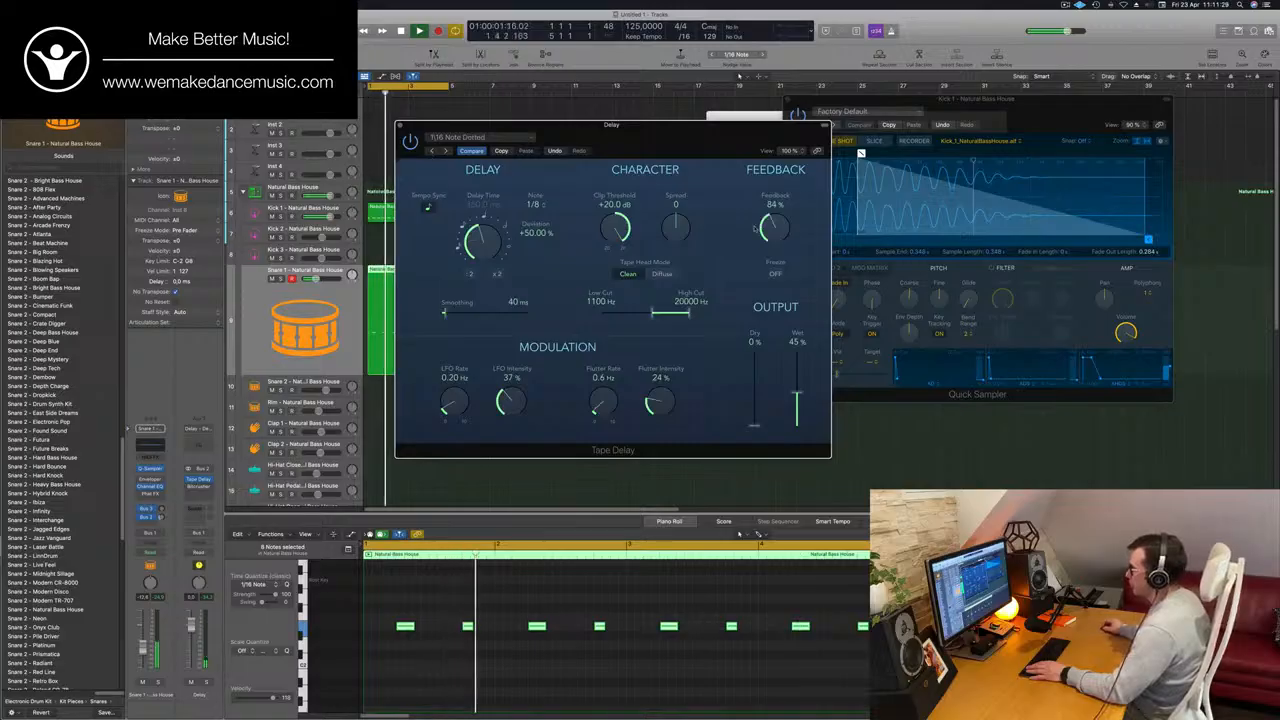
drag(755, 228, 776, 237)
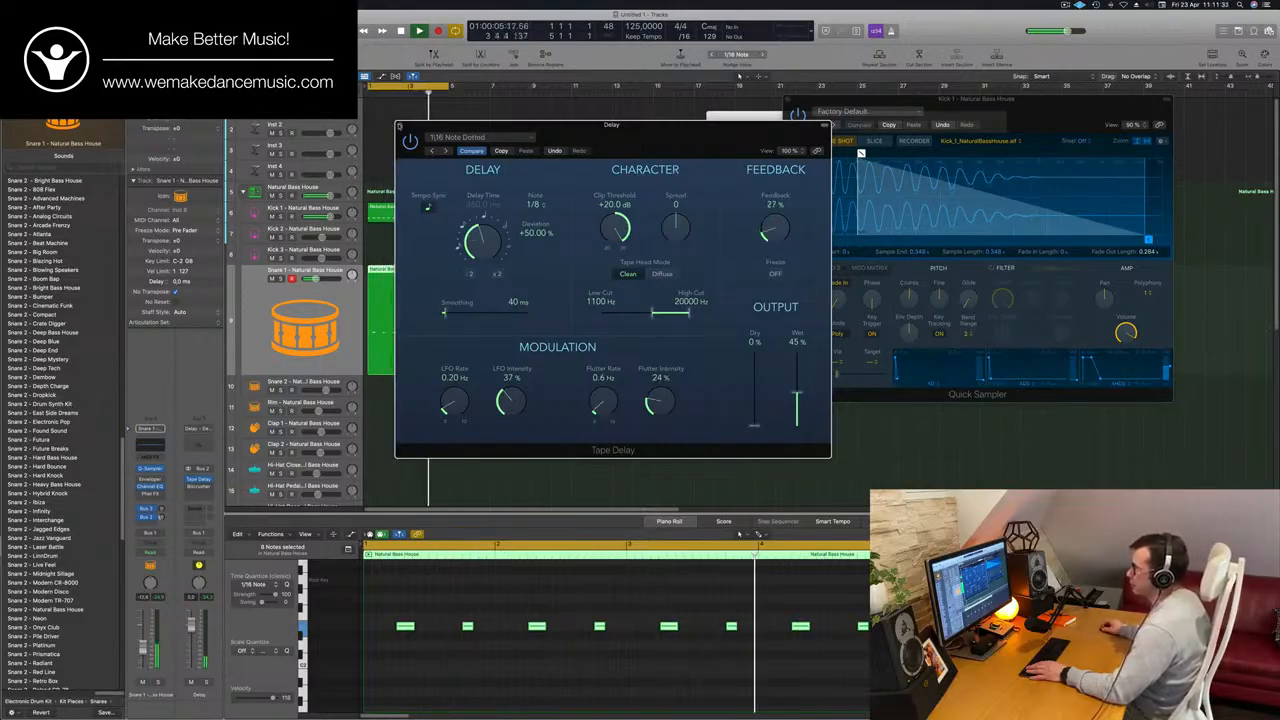
click(399, 126)
Copy the Snare 1 region onto the Hi-Hat Closed track at bar 1.
scroll(444, 228, down, 2)
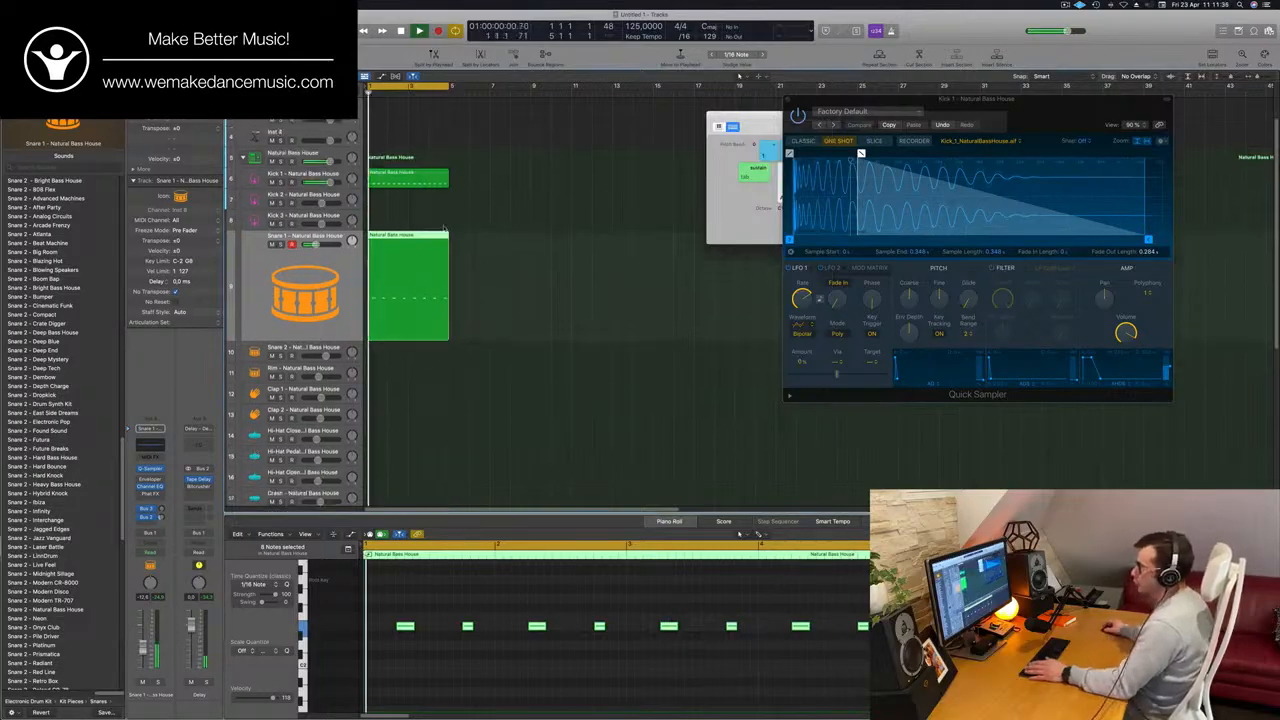
scroll(444, 228, down, 4)
drag(395, 205, 409, 373)
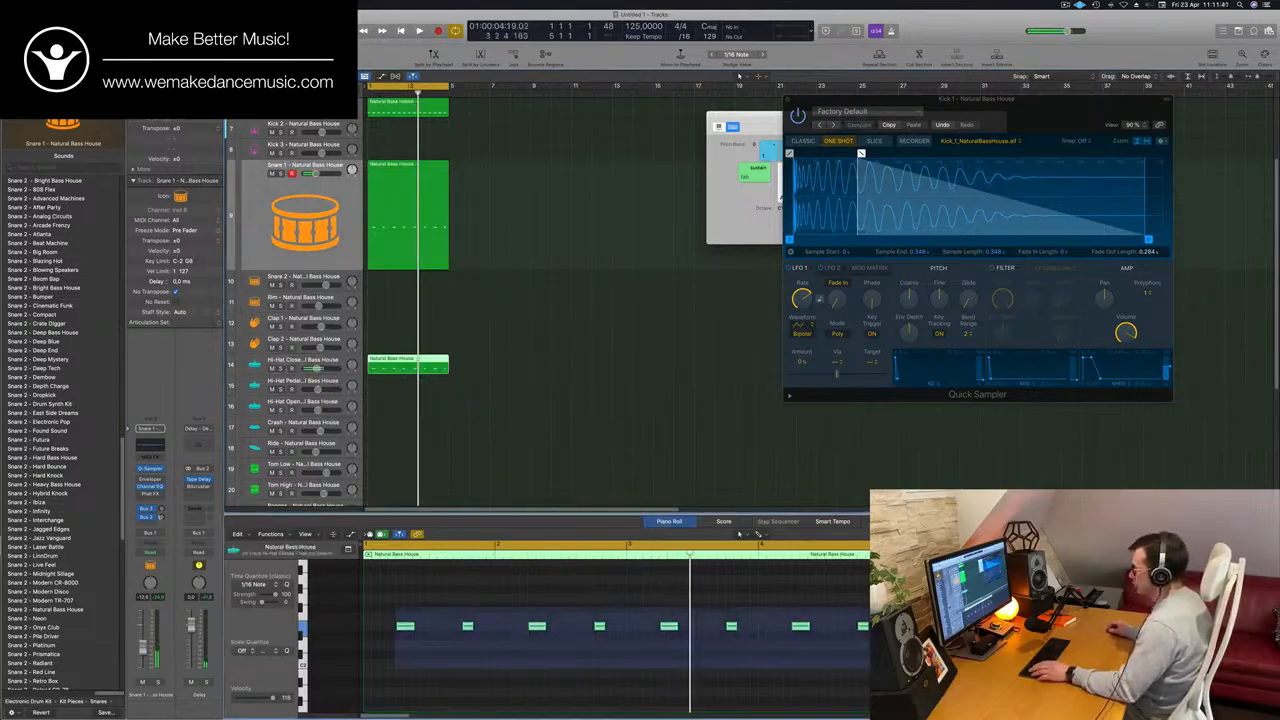
Shift all eight closed hi-hat notes two 1/16 steps earlier and duplicate them one beat later to fill every offbeat.
drag(396, 607, 890, 668)
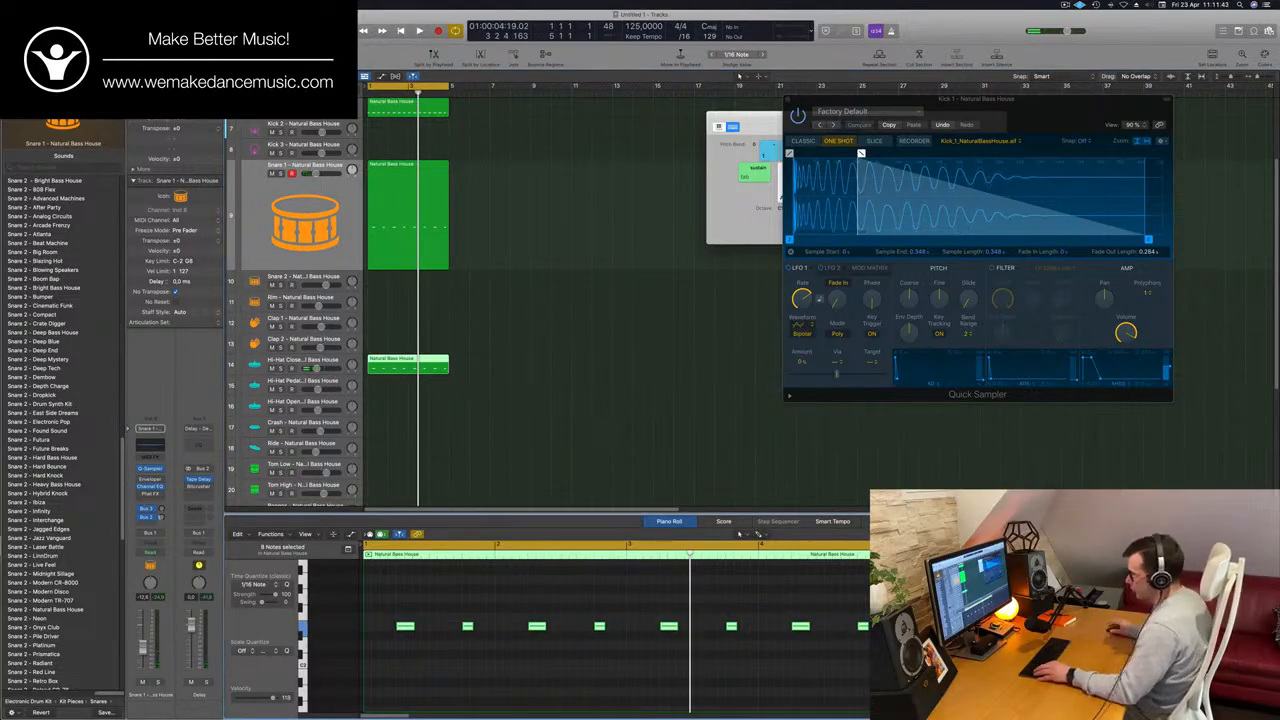
key(alt+Left)
key(alt+Left)
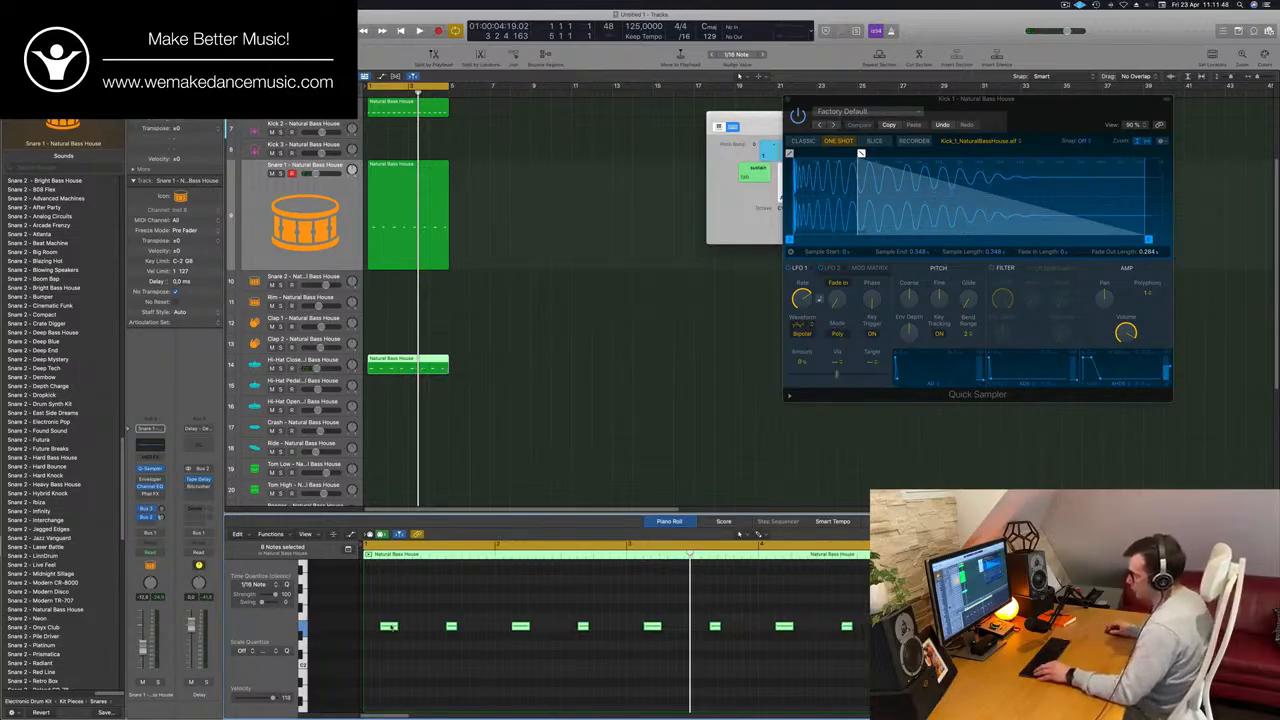
drag(398, 628, 421, 630)
Play the loop with the Hi-Hat Closed track selected and listen to the offbeat hats against the kick and snare.
key(space)
click(258, 366)
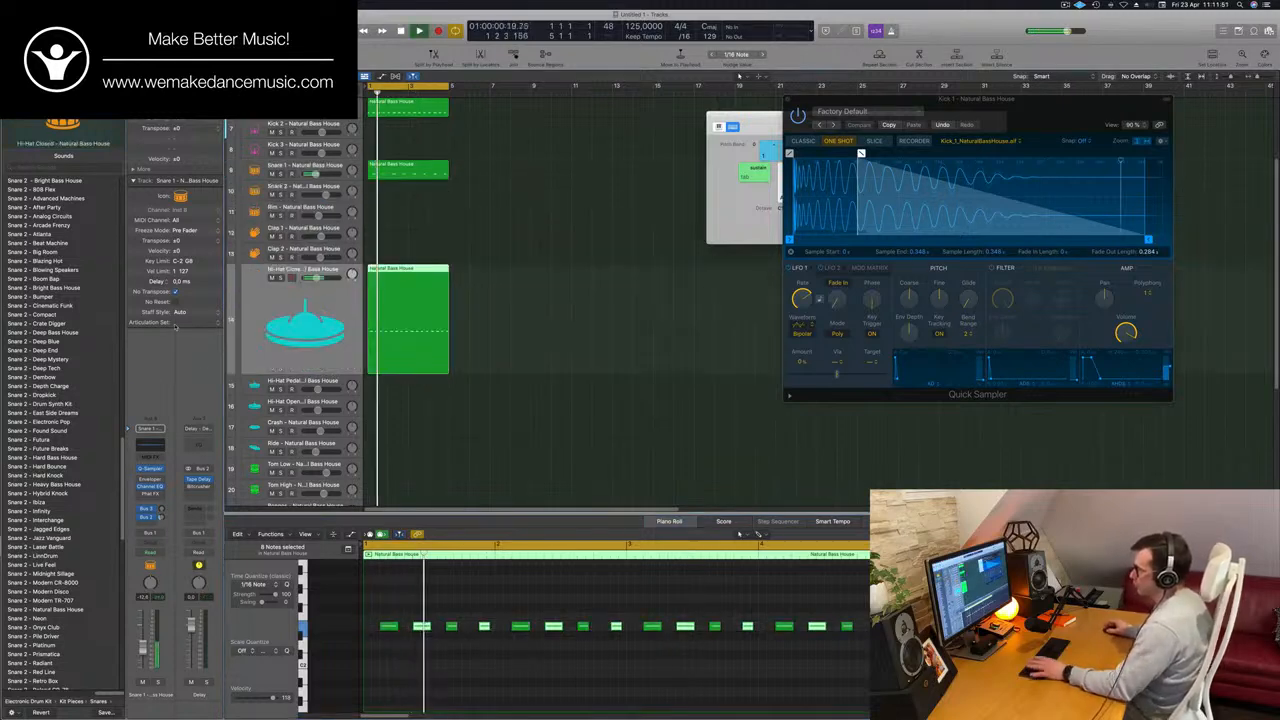
key(space)
key(space)
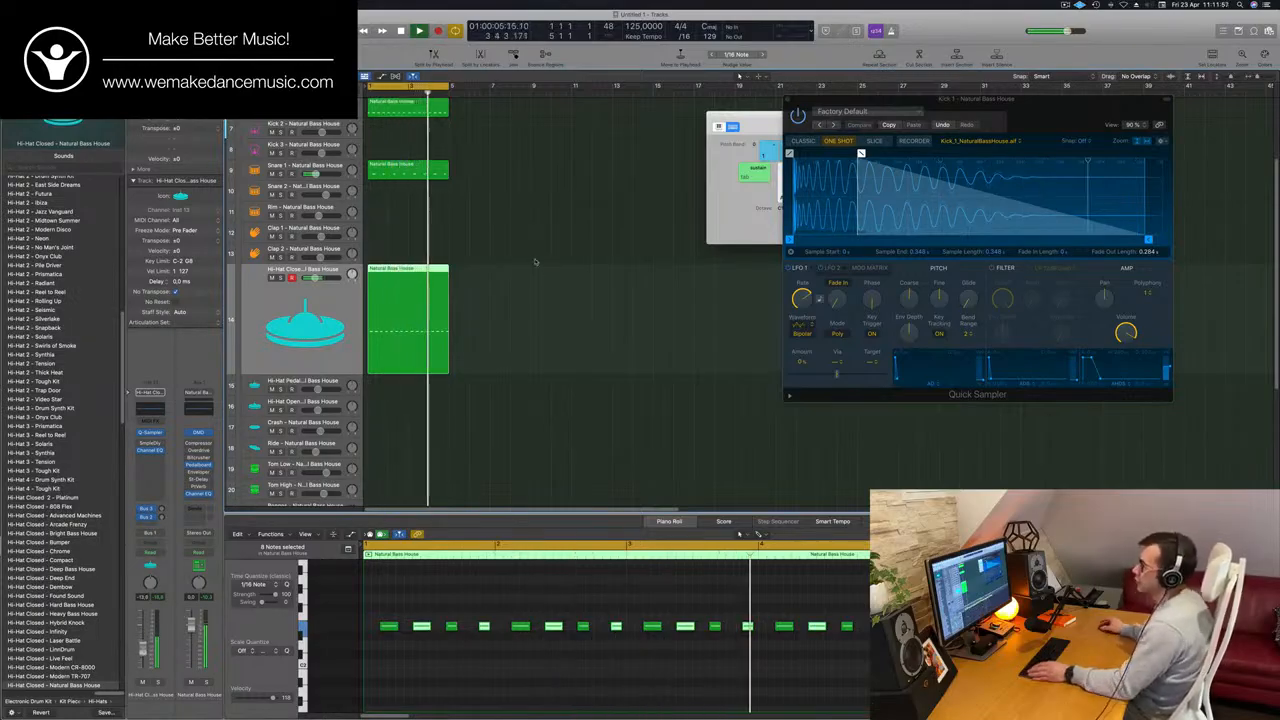
click(492, 135)
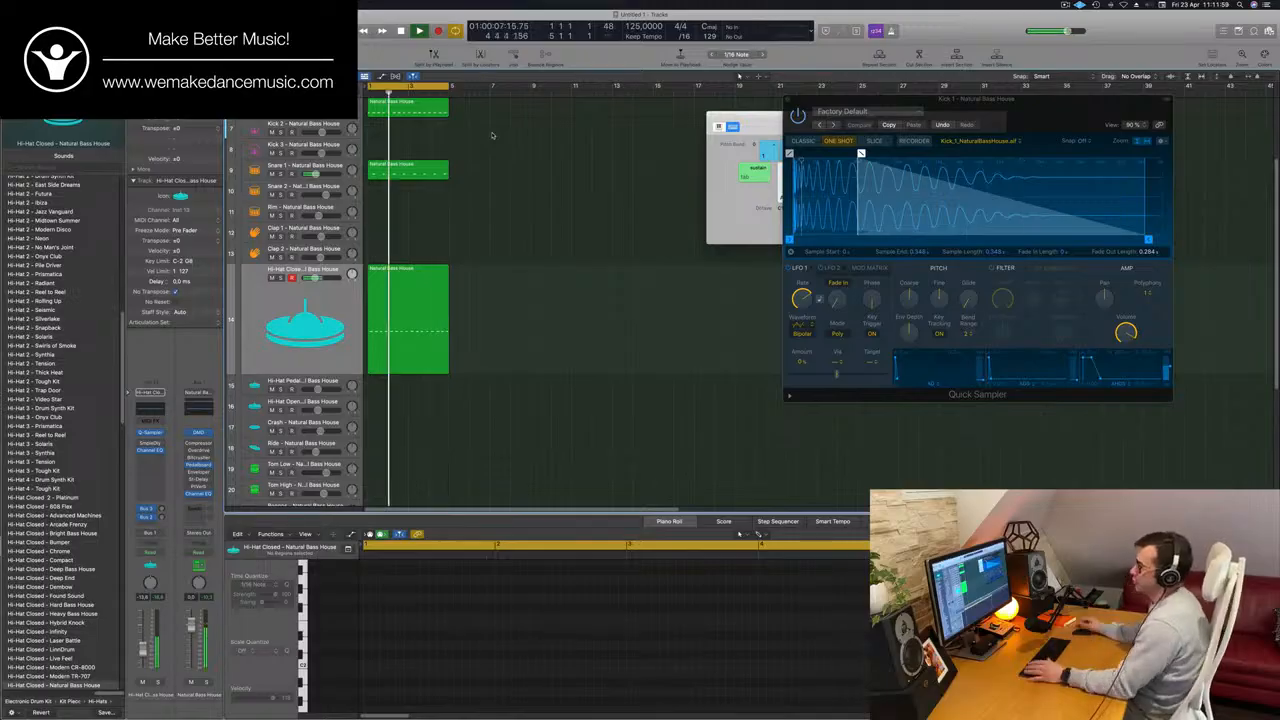
scroll(515, 184, down, 1)
scroll(515, 184, down, 1)
click(418, 303)
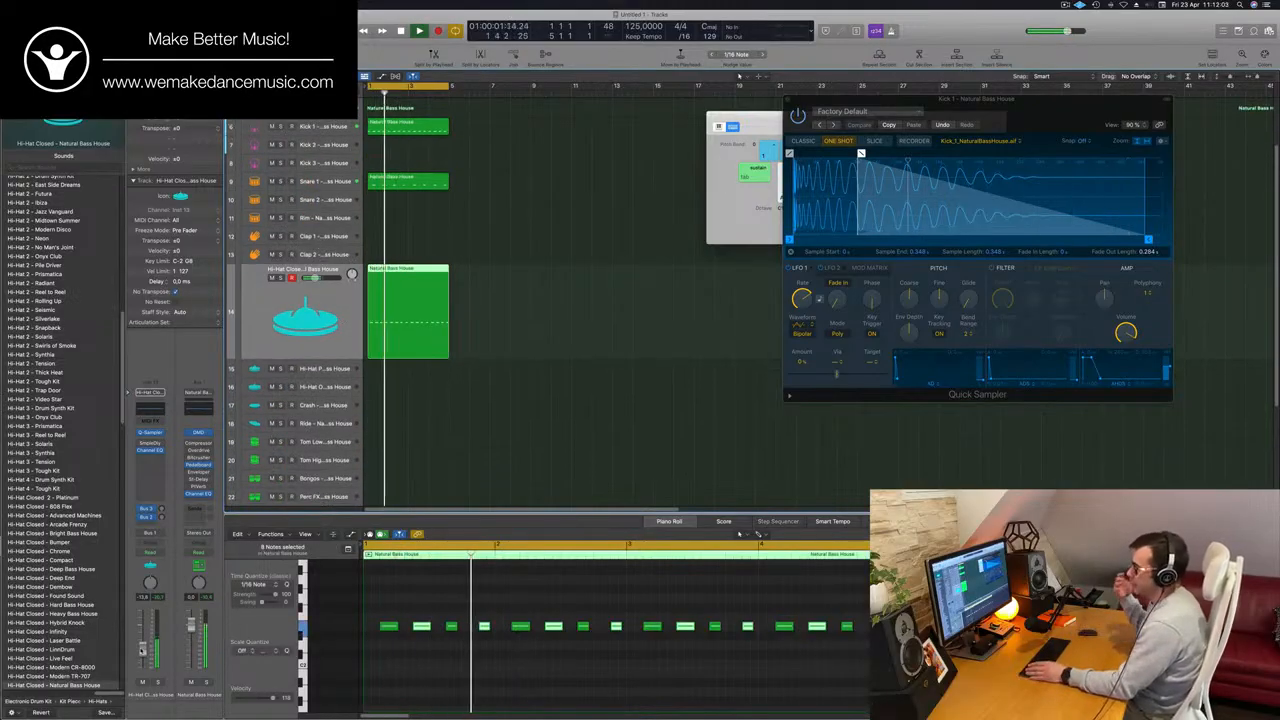
Copy the closed hi-hat region onto the Tom Low track at bar 1.
scroll(597, 442, down, 5)
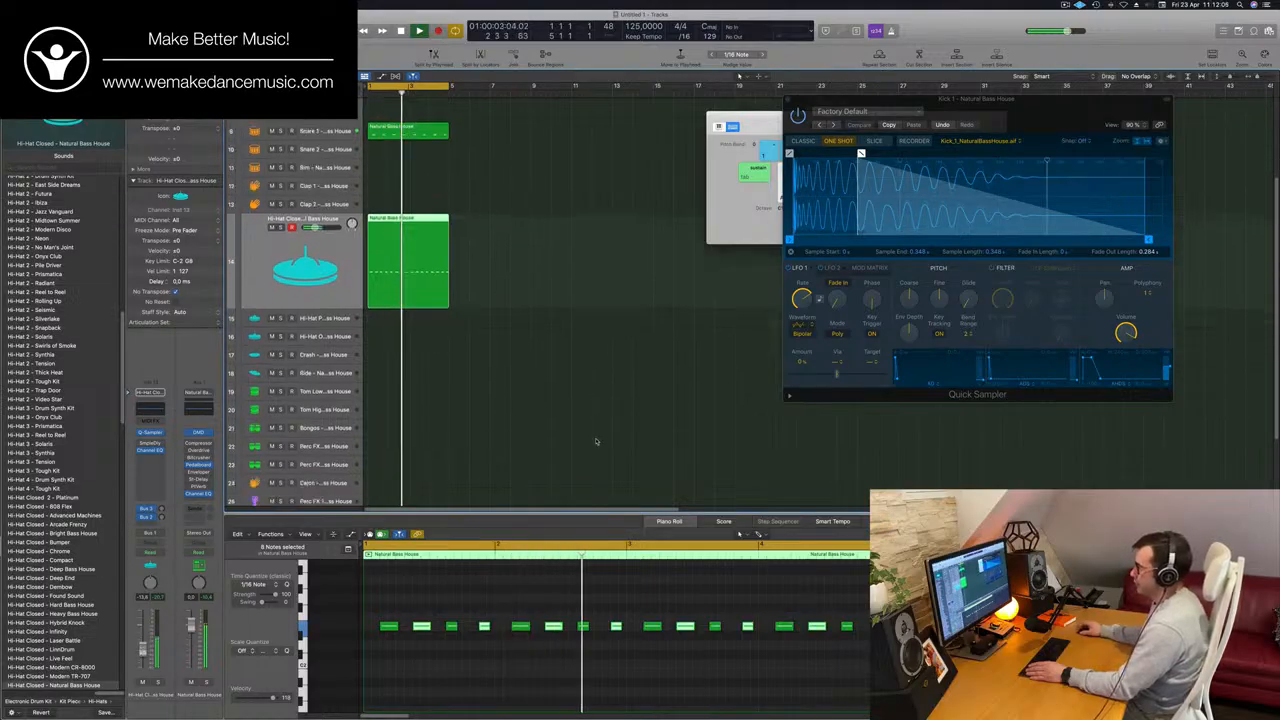
click(591, 282)
scroll(591, 282, up, 1)
click(419, 203)
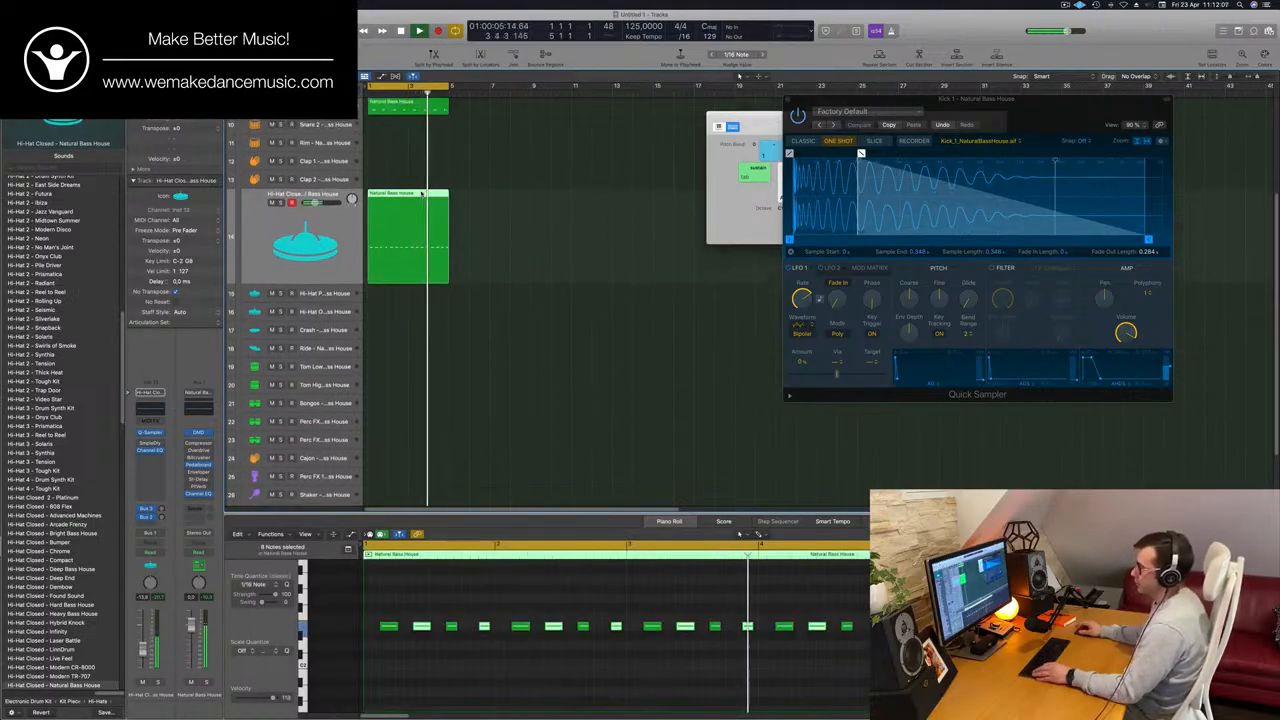
drag(419, 203, 417, 380)
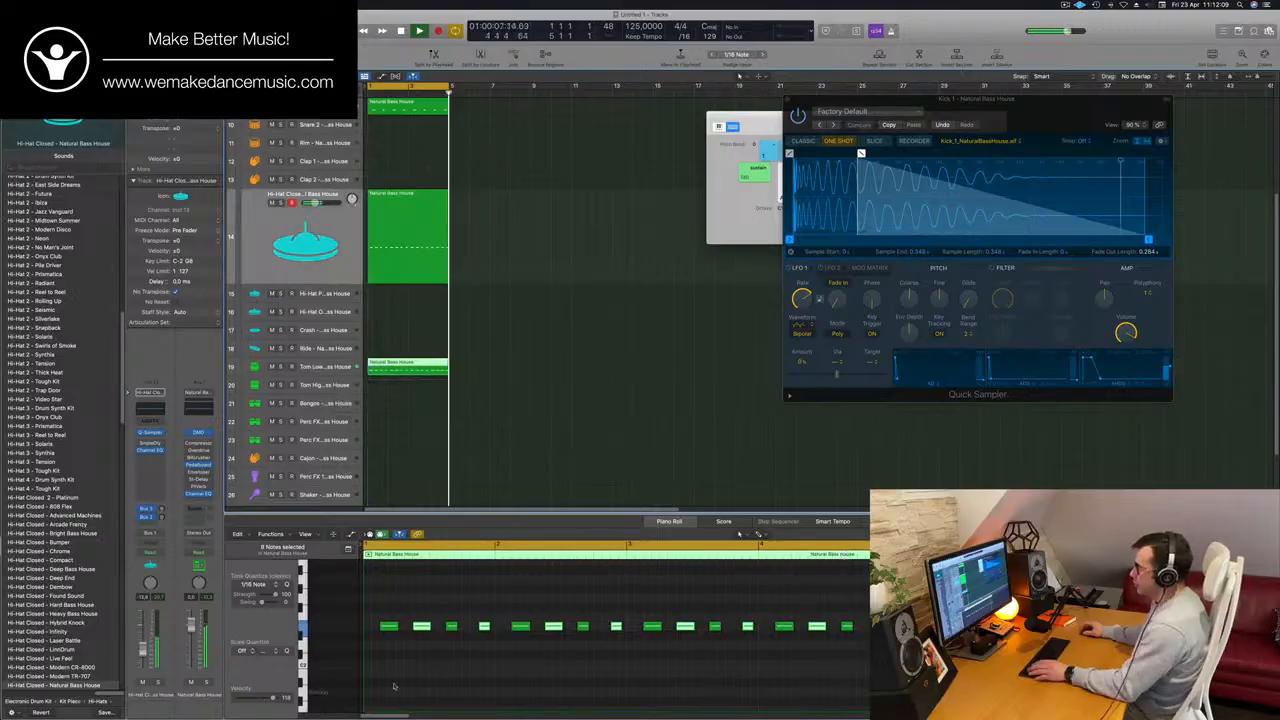
key(space)
key(super+a)
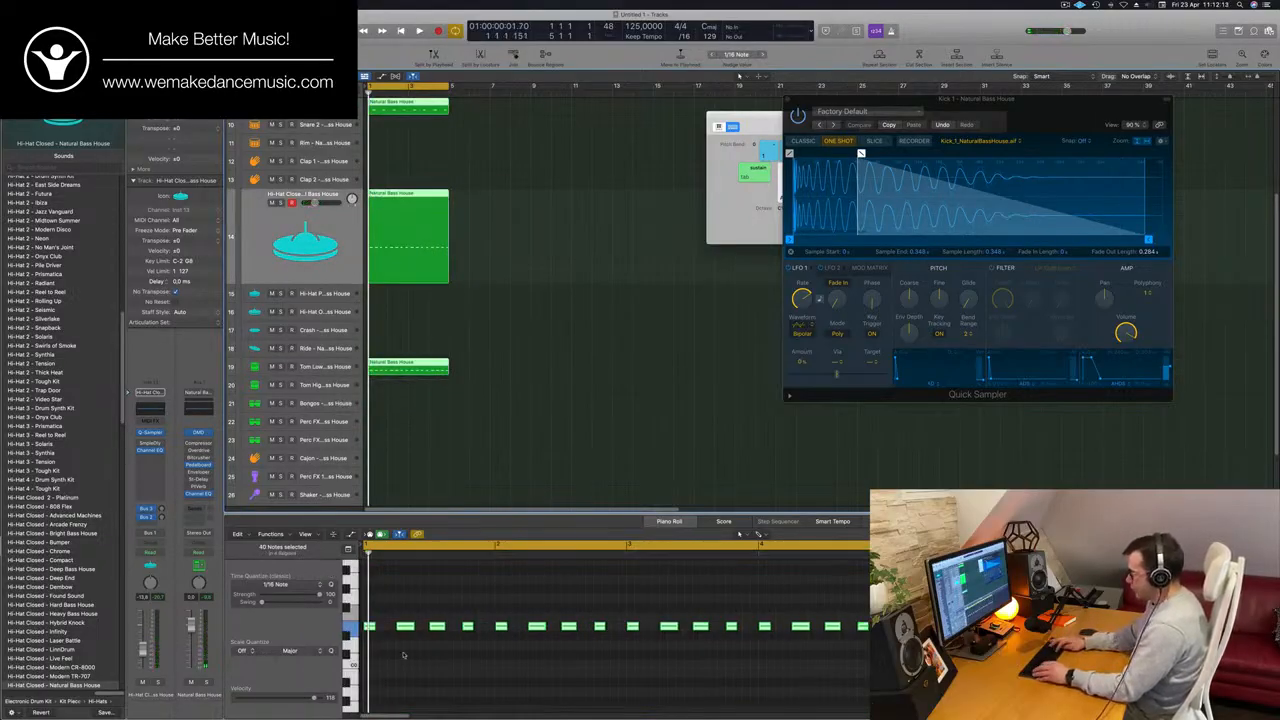
key(Down)
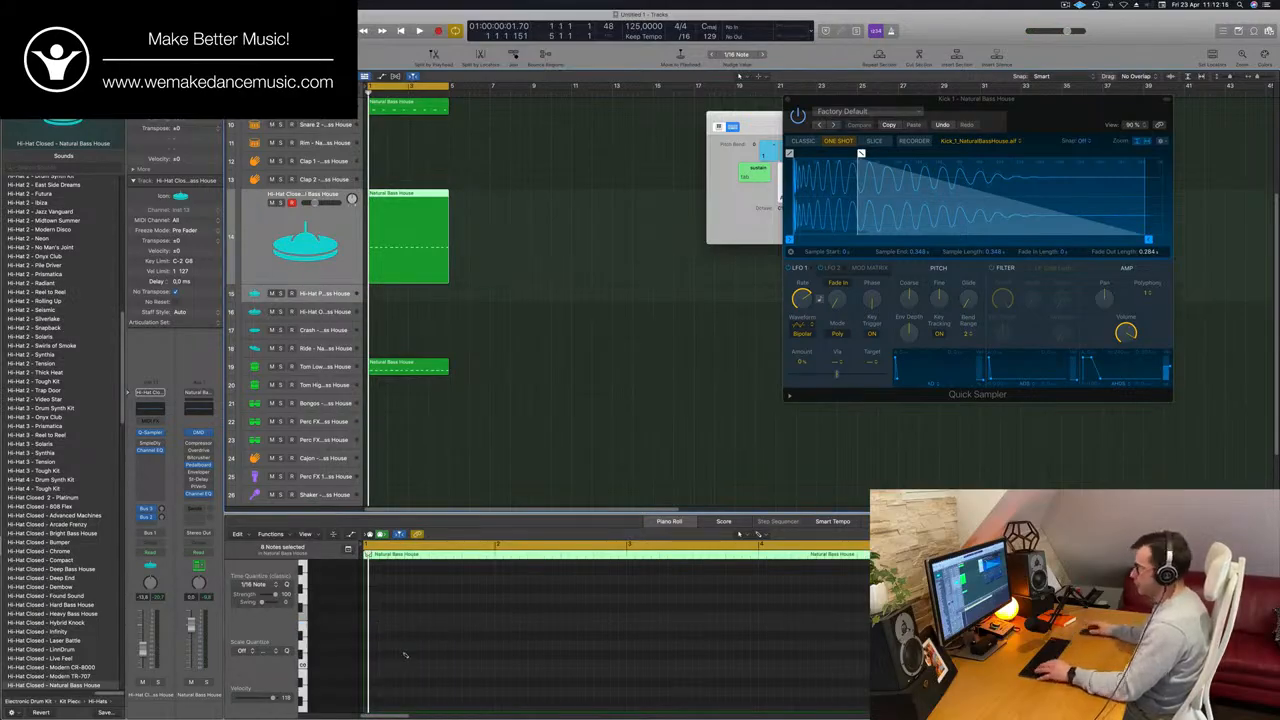
key(super+z)
Select all notes in the Tom Low region and transpose them down one octave.
click(531, 463)
drag(410, 225, 380, 373)
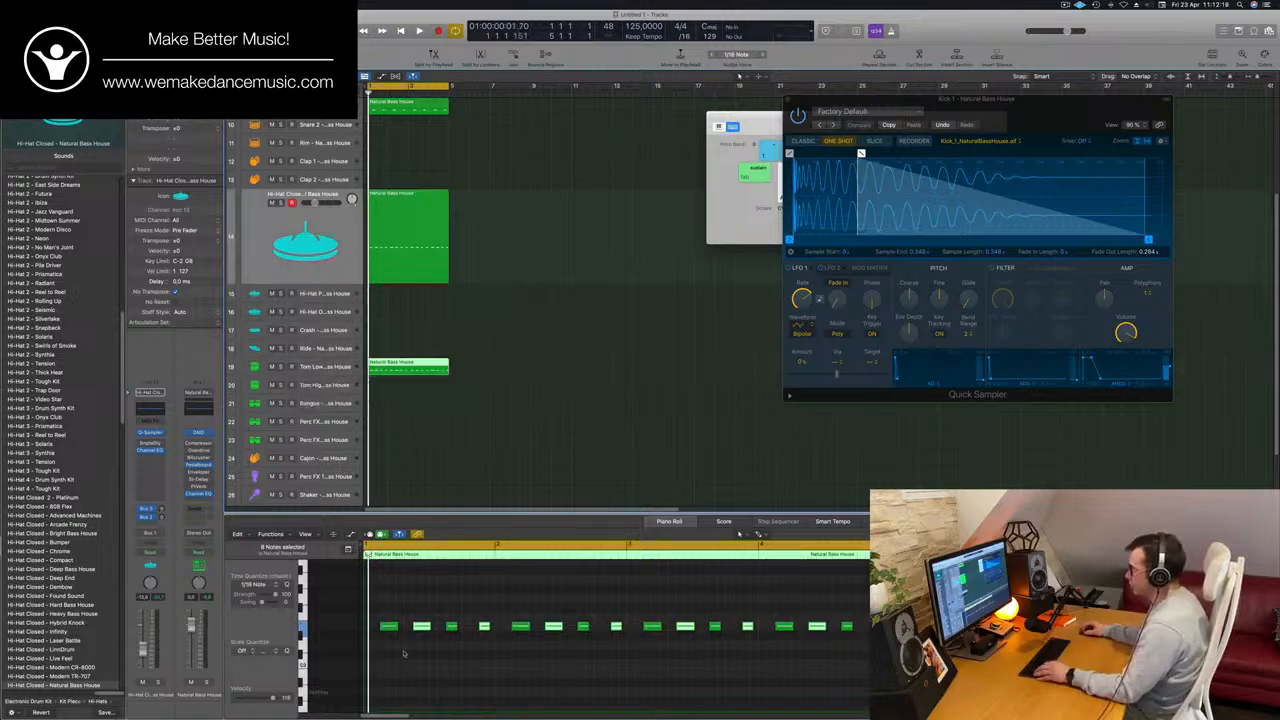
drag(380, 615, 930, 711)
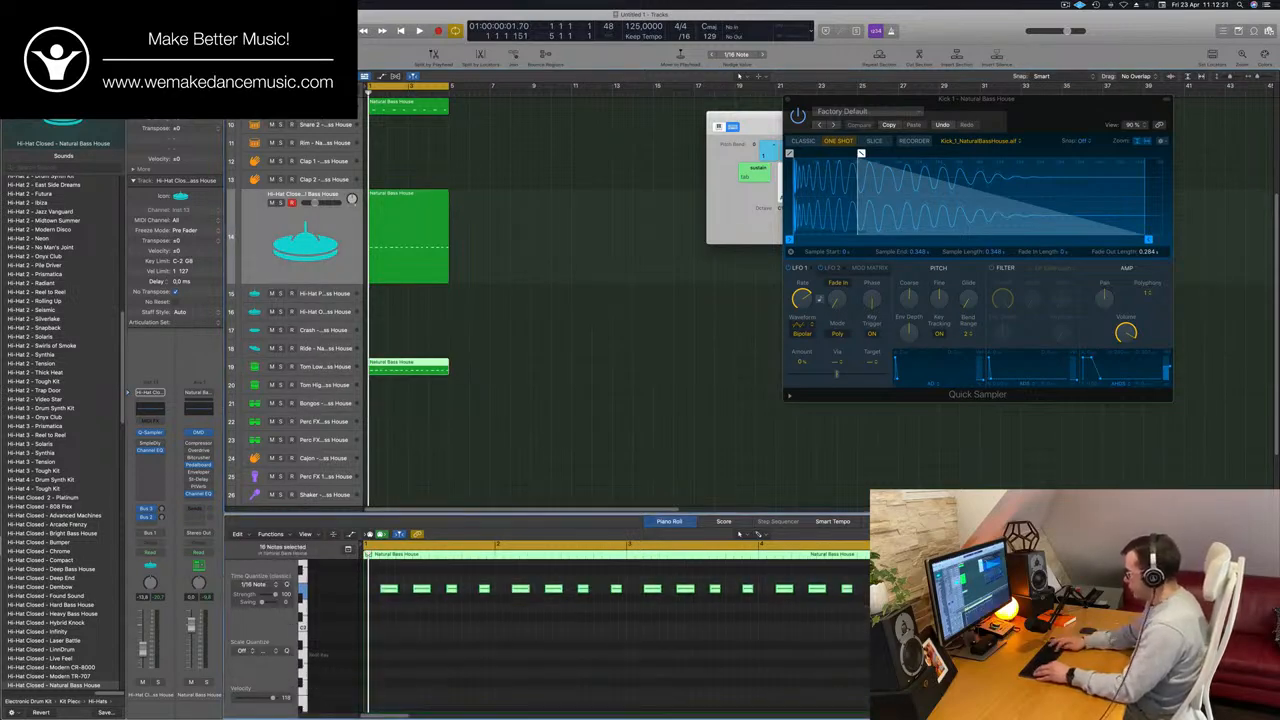
key(alt+shift+Down)
scroll(424, 617, down, 5)
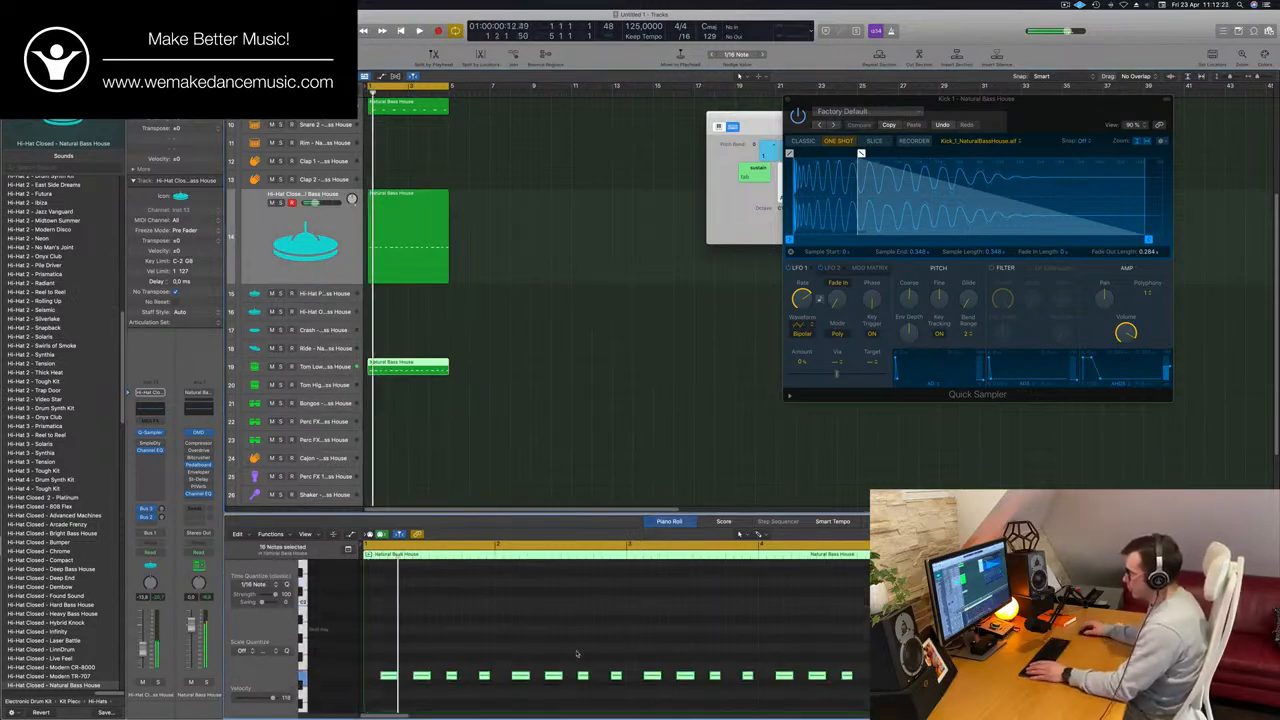
scroll(424, 617, up, 3)
Thin the Tom Low pattern by deleting its second, fifth and sixth notes within the first two bars.
click(424, 638)
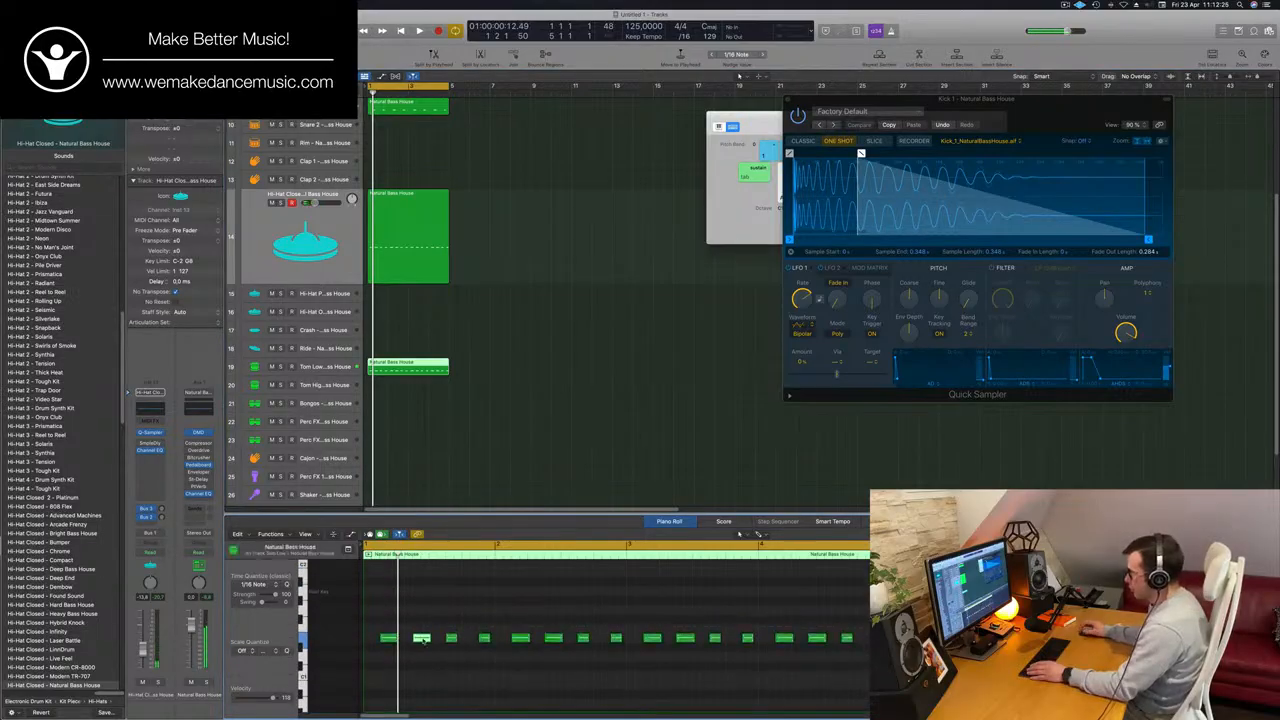
key(space)
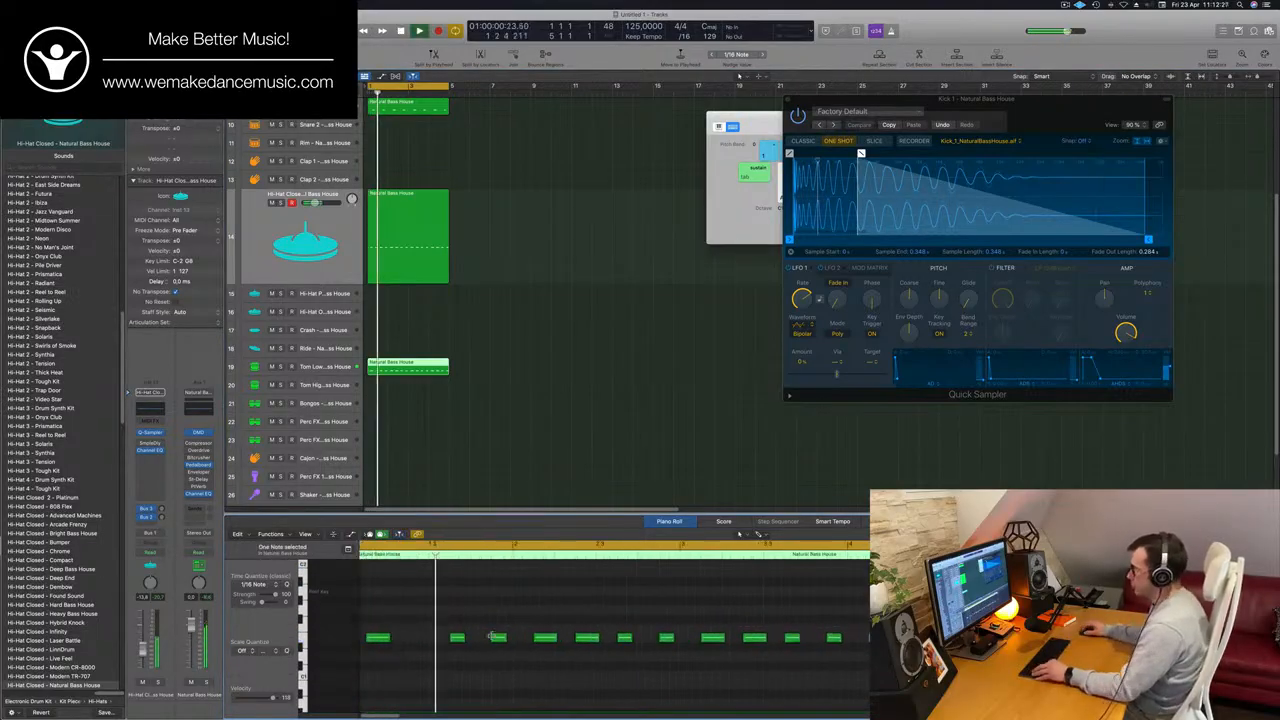
scroll(533, 618, down, 2)
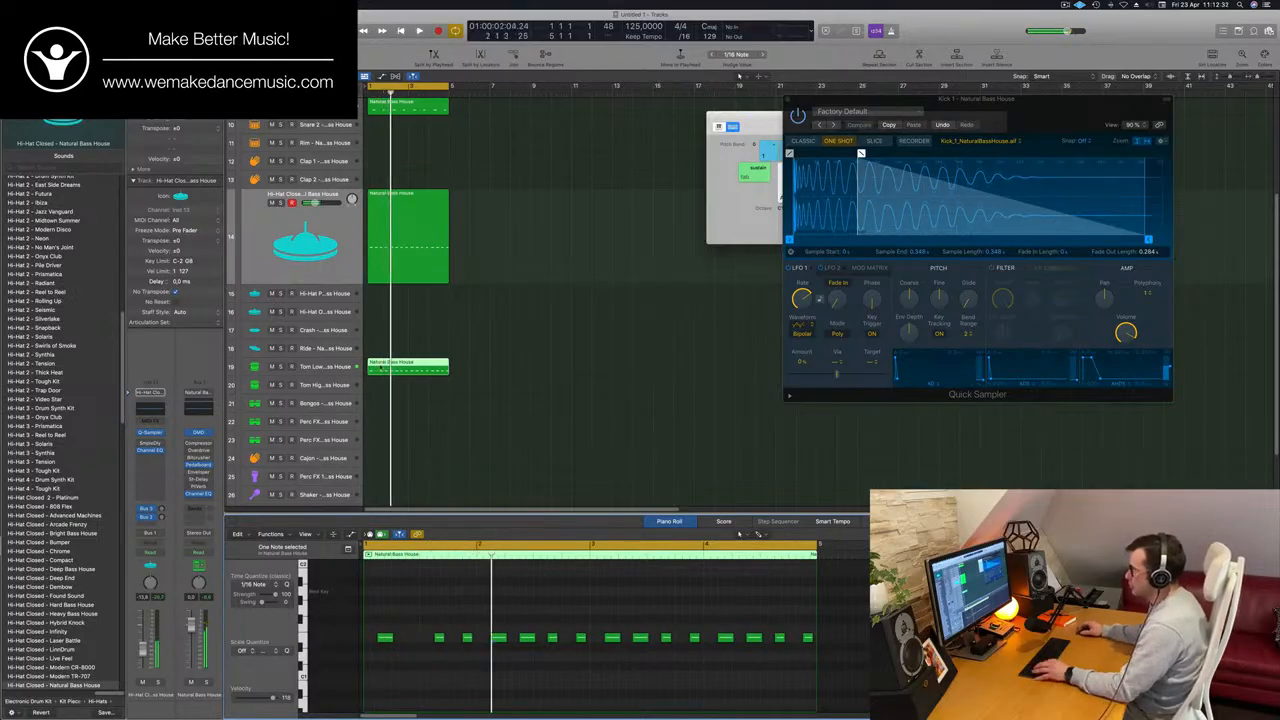
scroll(383, 370, down, 2)
scroll(389, 369, down, 3)
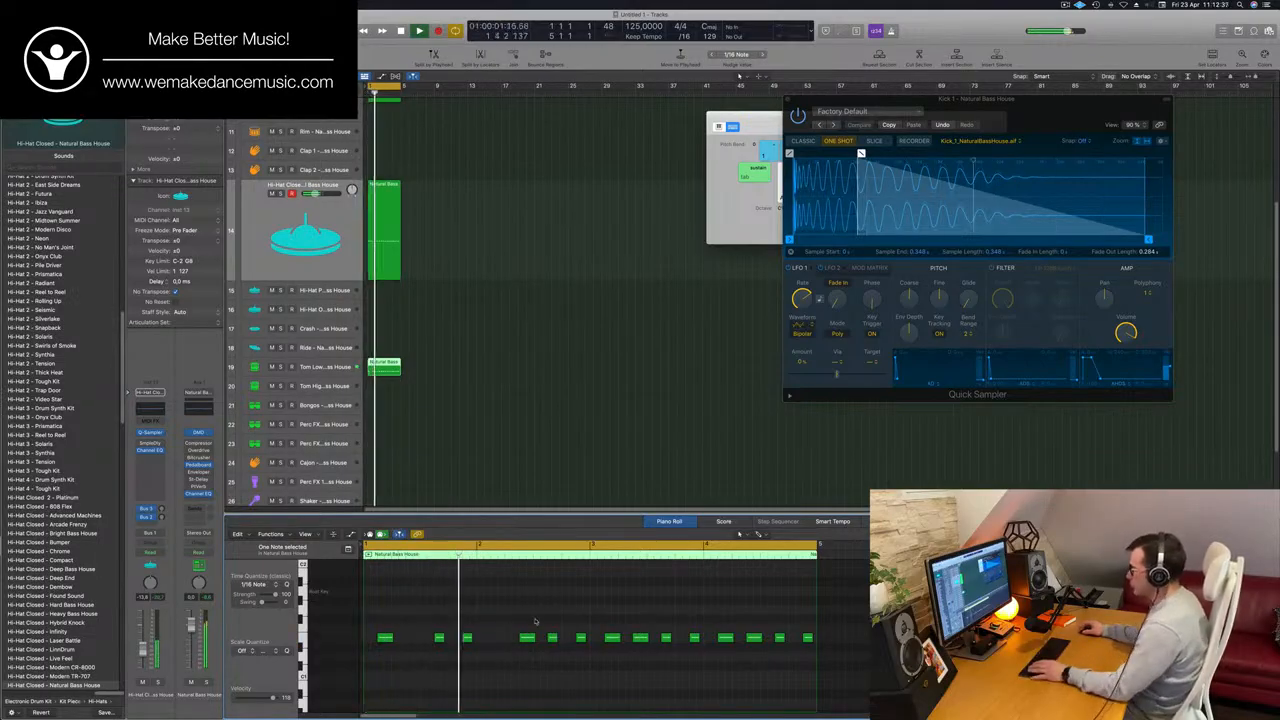
scroll(555, 591, down, 2)
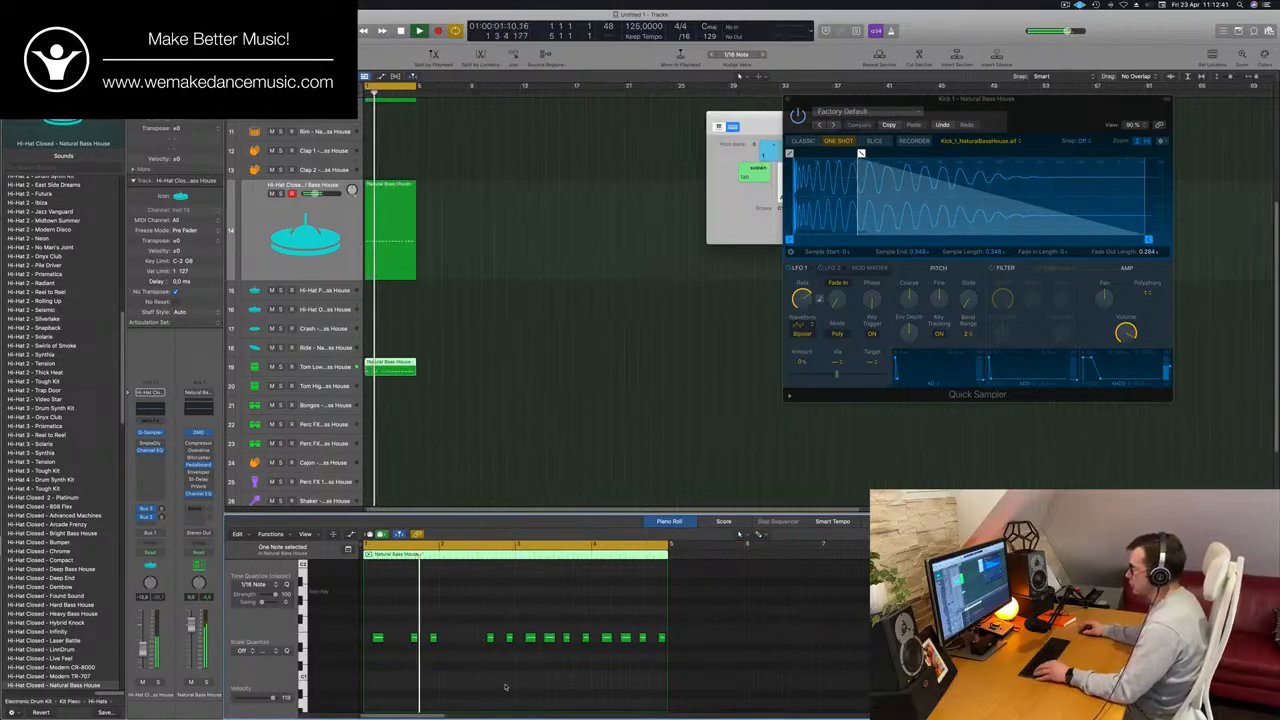
Split the Tom Low region at bar 3, delete its second half, and copy the edited first half into that place.
scroll(505, 687, up, 3)
click(391, 366)
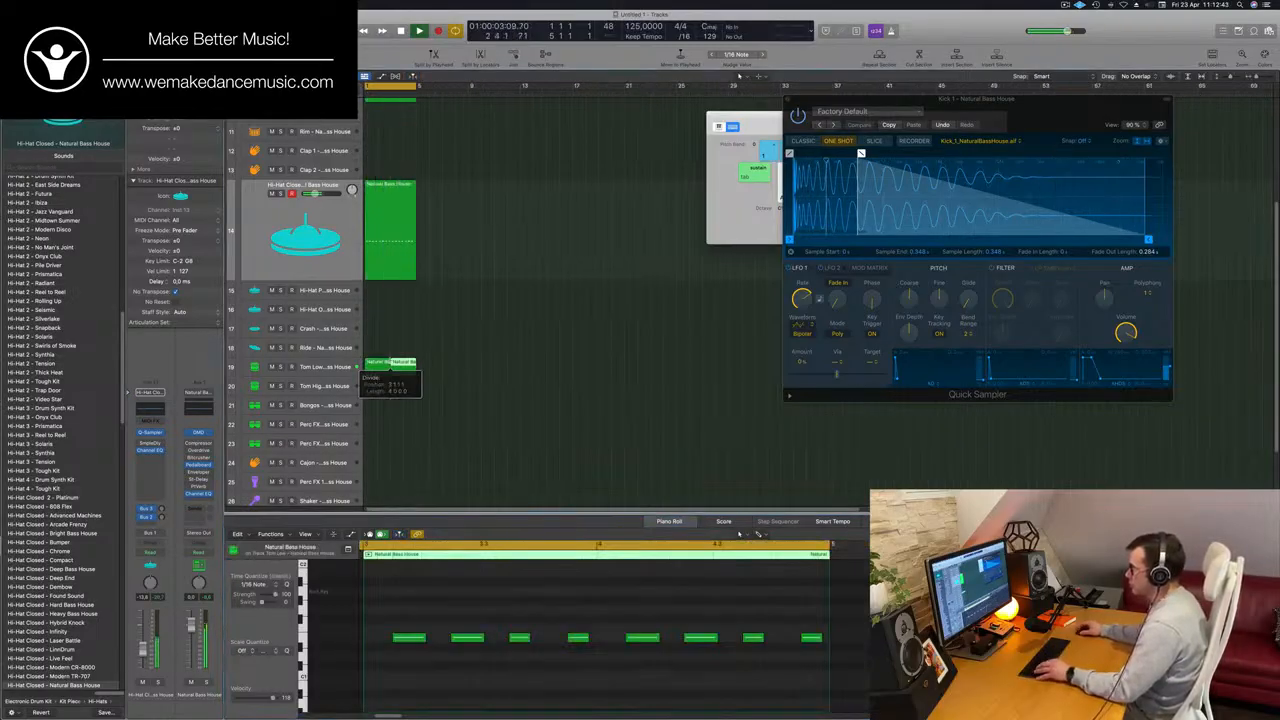
key(Delete)
click(382, 368)
drag(382, 368, 409, 372)
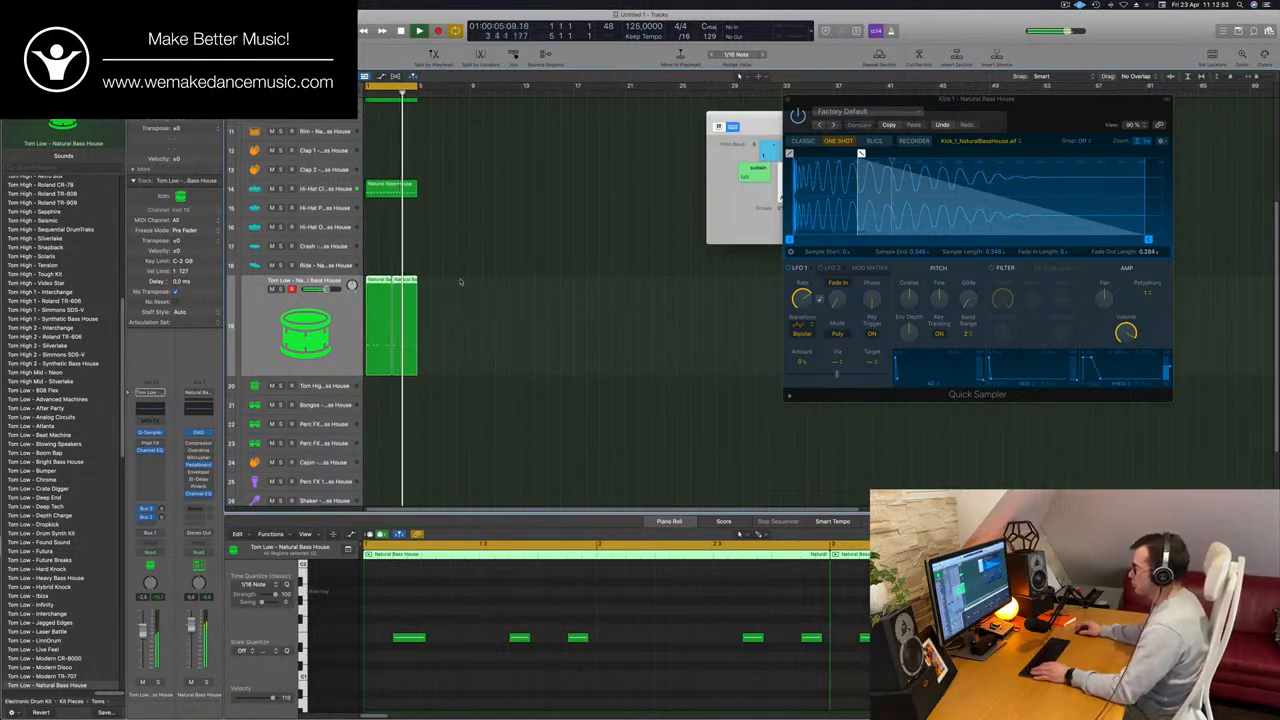
Try transposing the notes of both Tom Low regions down, and undo the change.
click(460, 282)
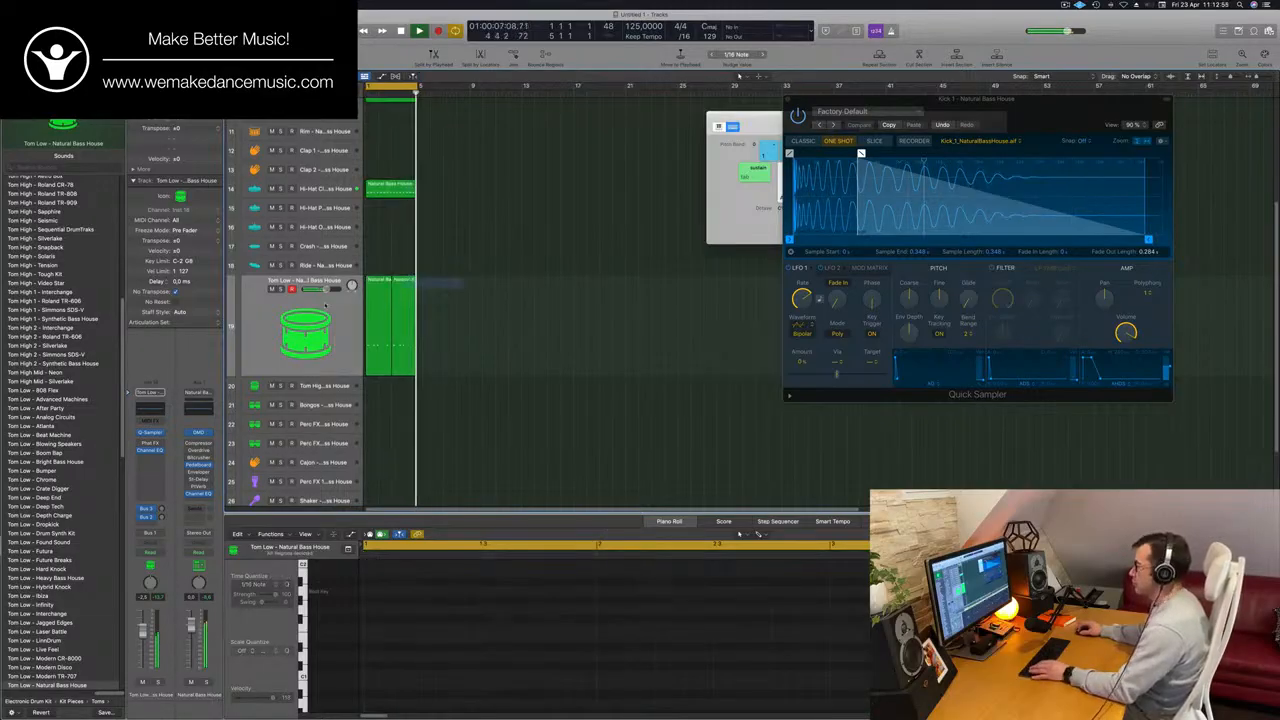
click(389, 309)
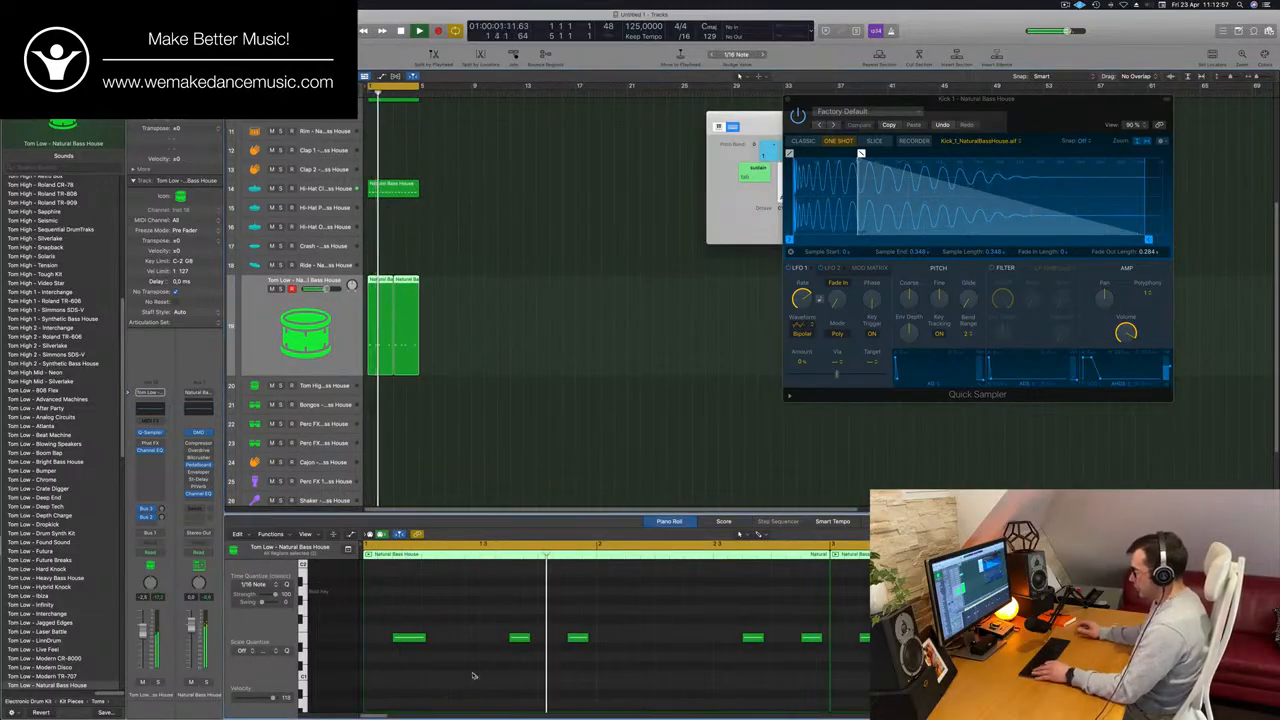
key(super+a)
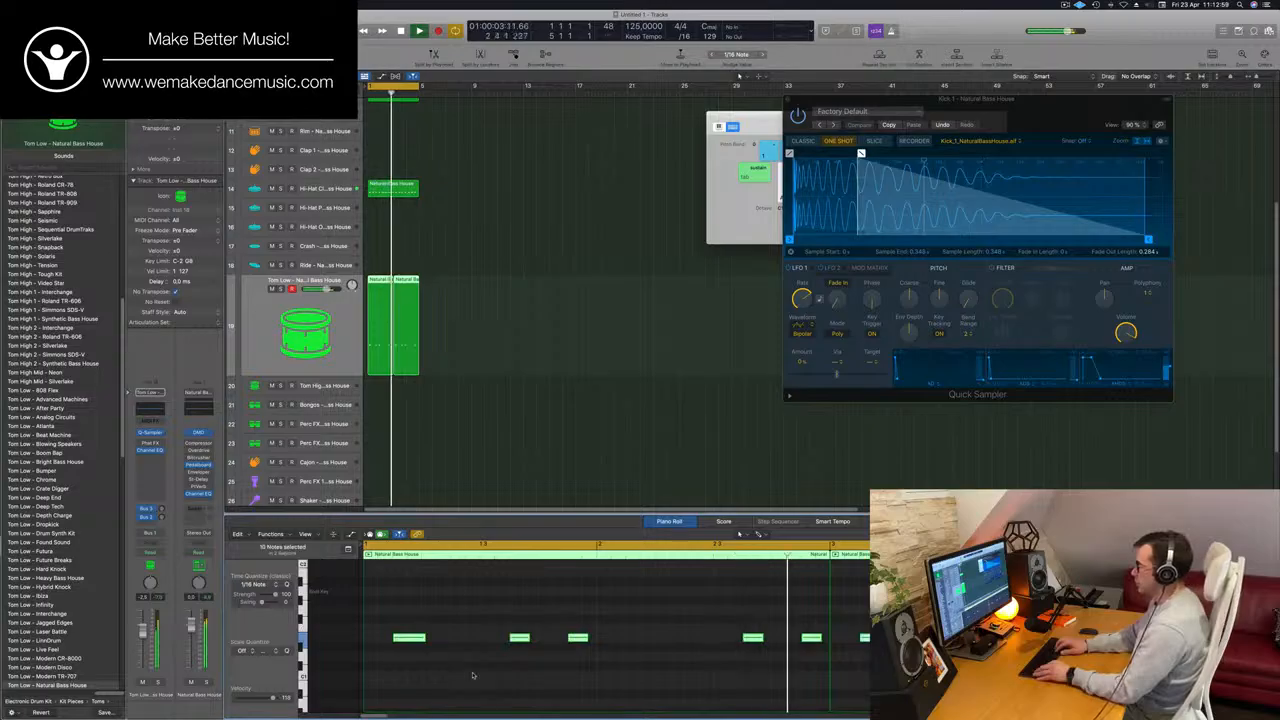
key(Delete)
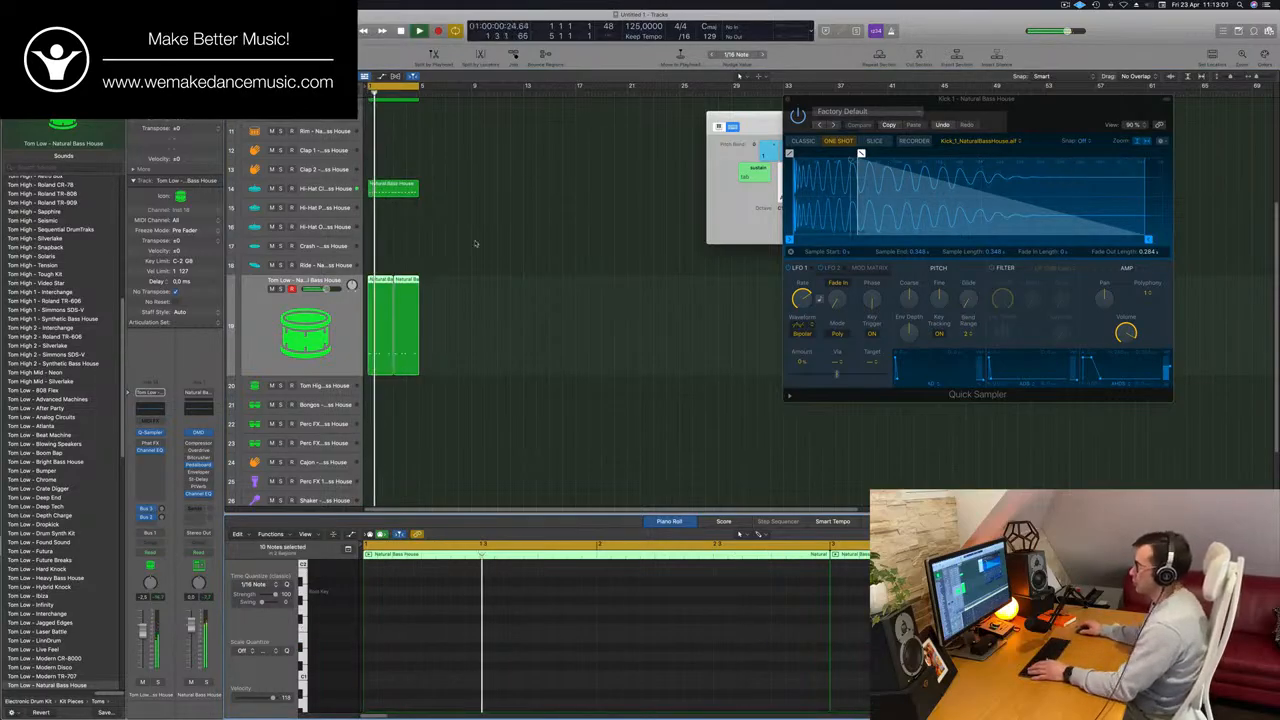
key(super+z)
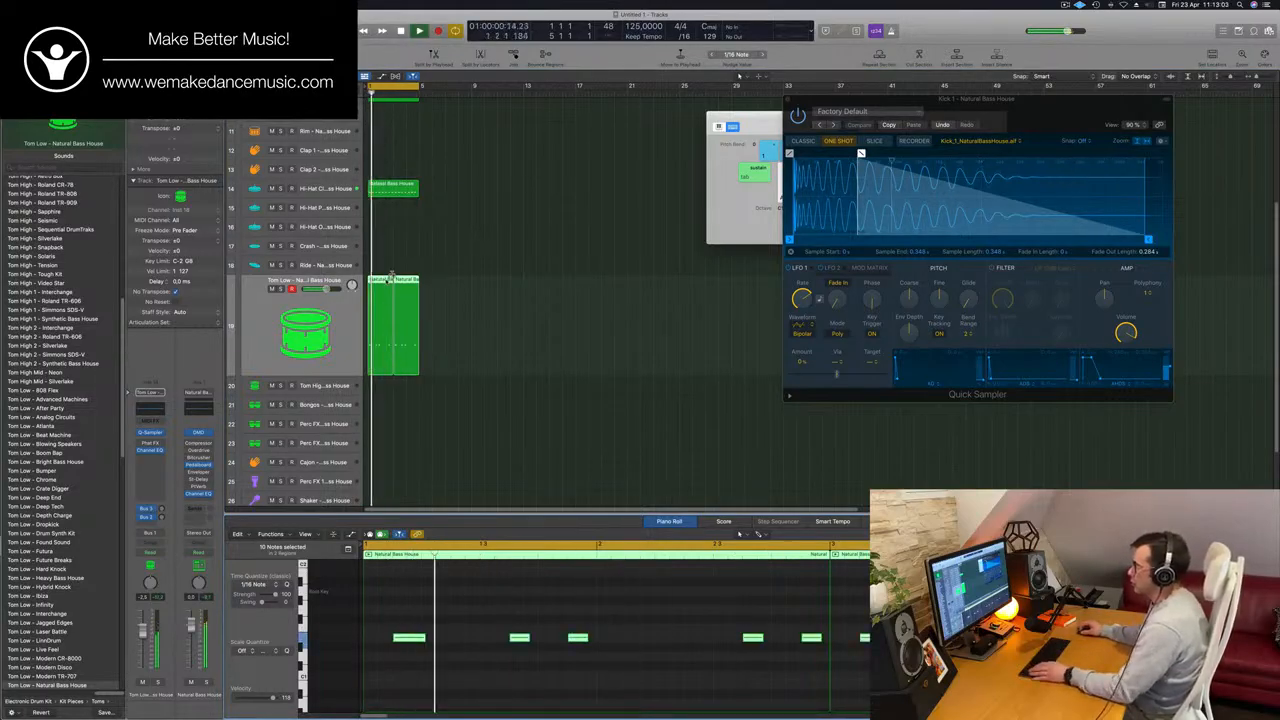
Move both Tom Low regions down onto the Tom High track at bar 1.
drag(390, 278, 393, 386)
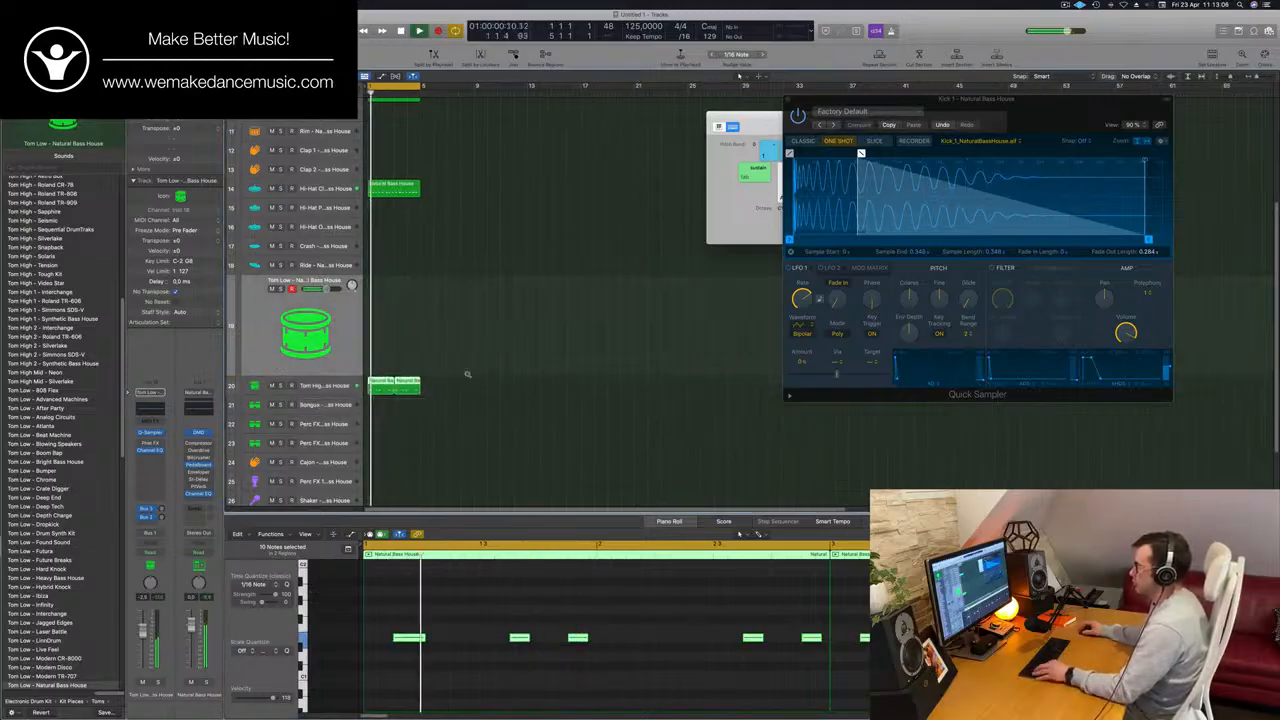
Delete every note after the first two in both Tom High regions and select the Tom High track.
key(super+Right)
key(super+Right)
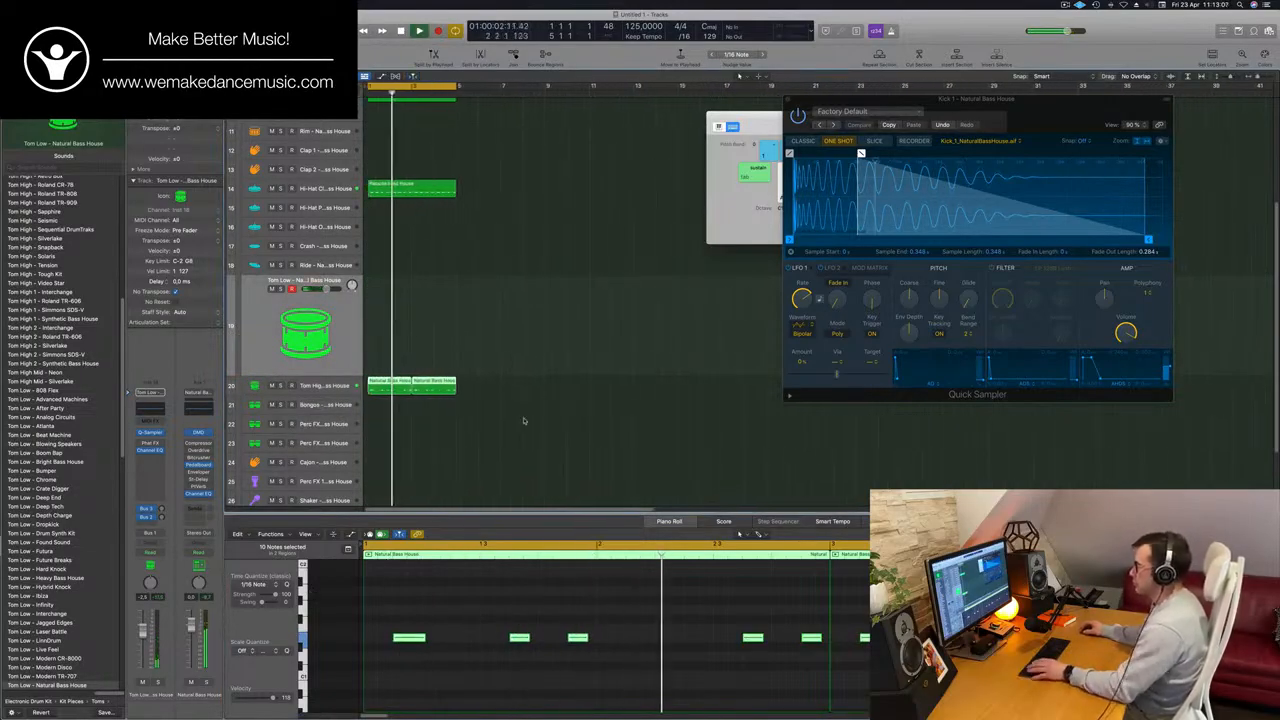
click(578, 637)
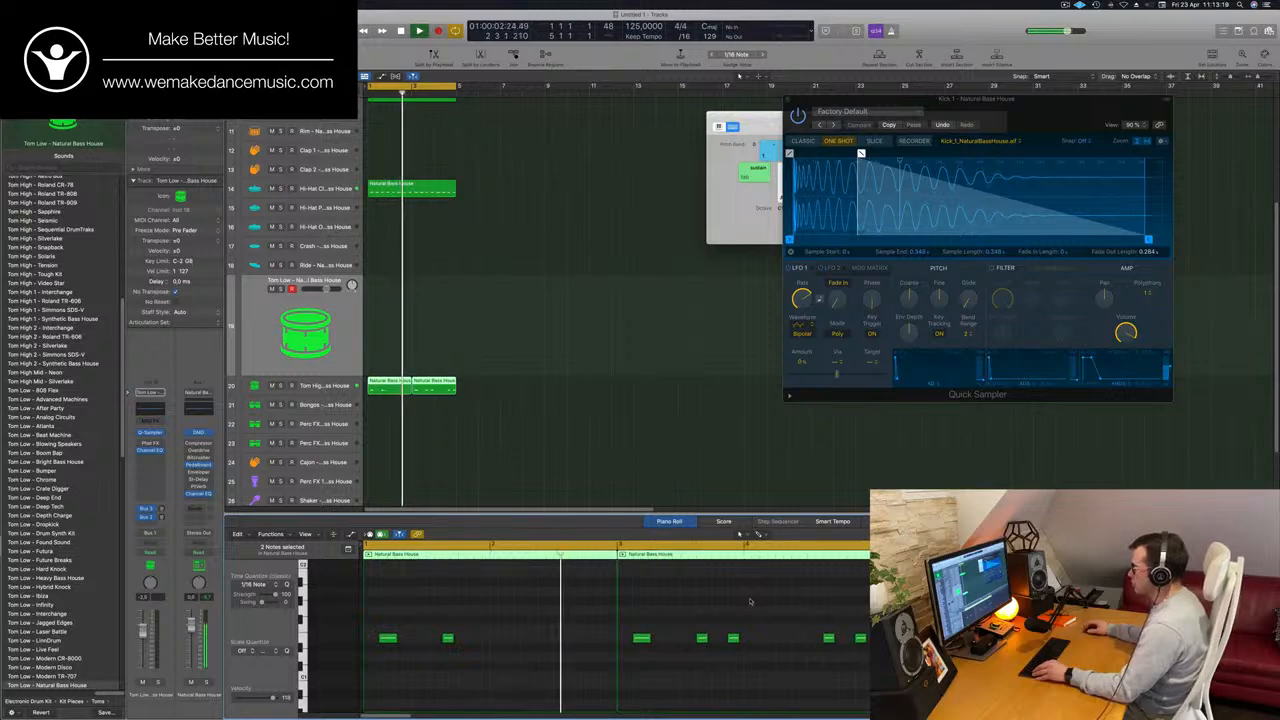
drag(730, 607, 860, 676)
key(Delete)
key(b)
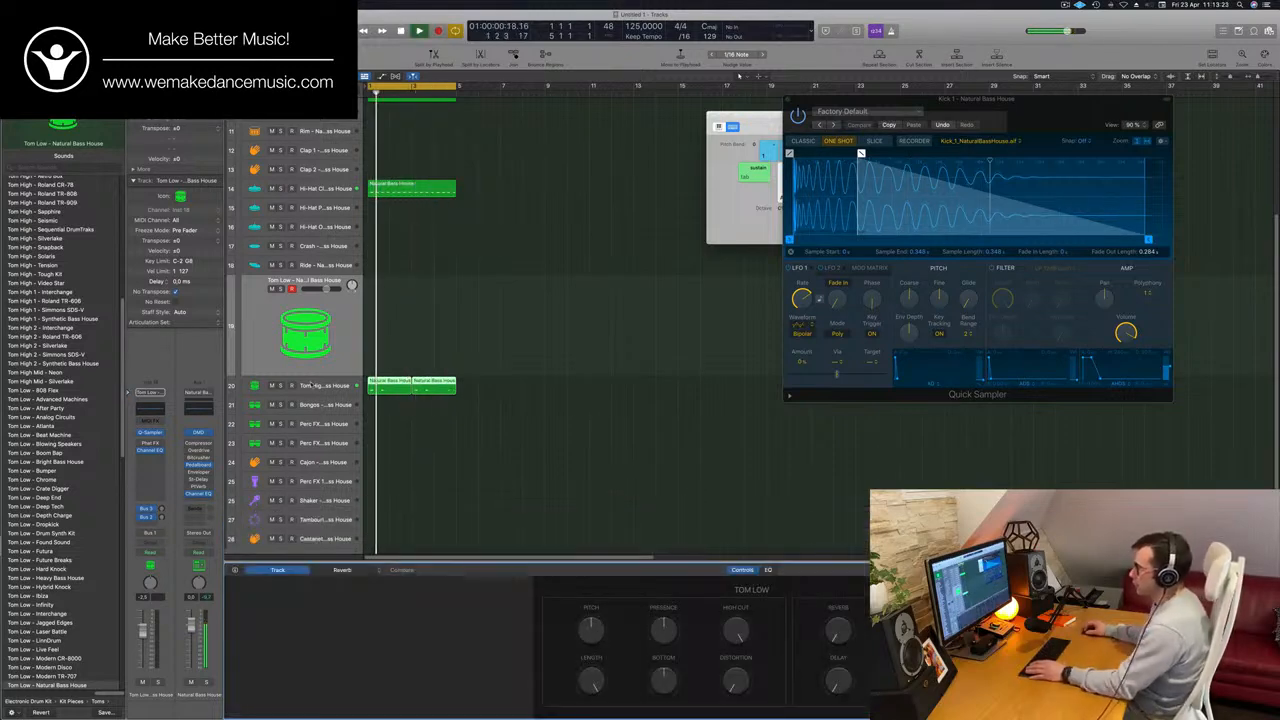
key(Down)
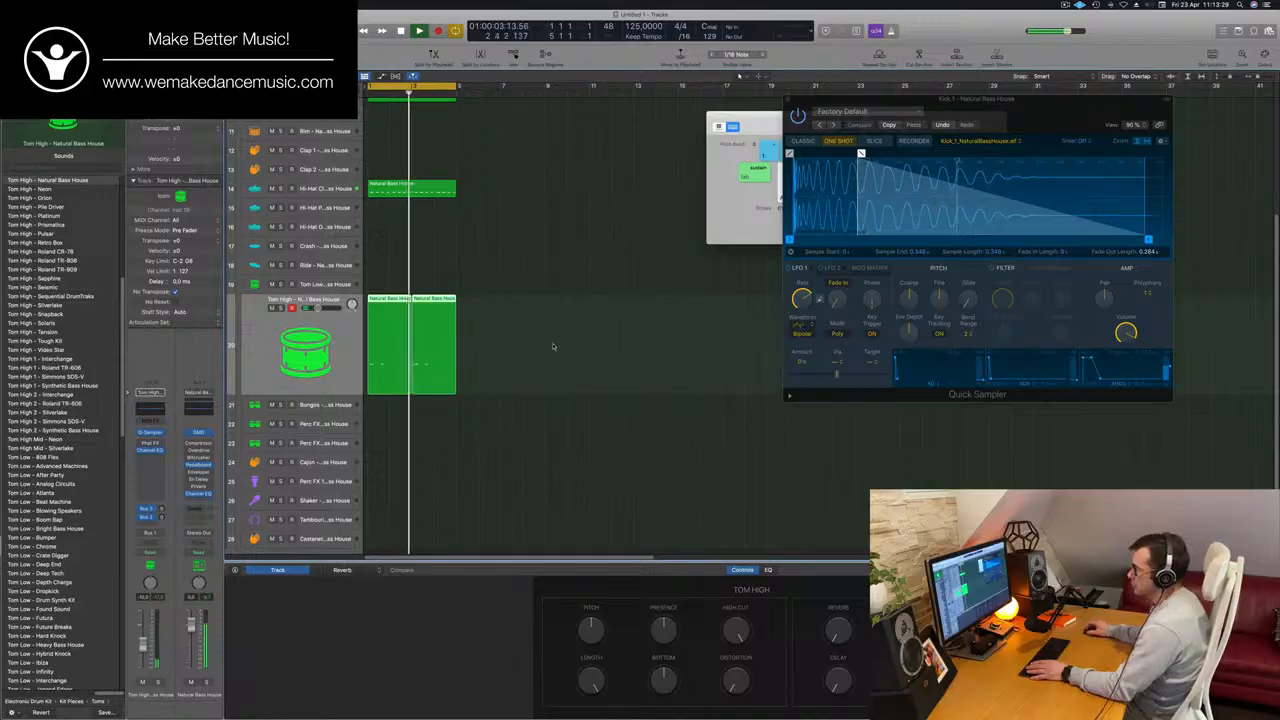
Copy the first Tom High region to the Bongos track at bar 1 and shift its two notes one beat later.
scroll(571, 293, down, 2)
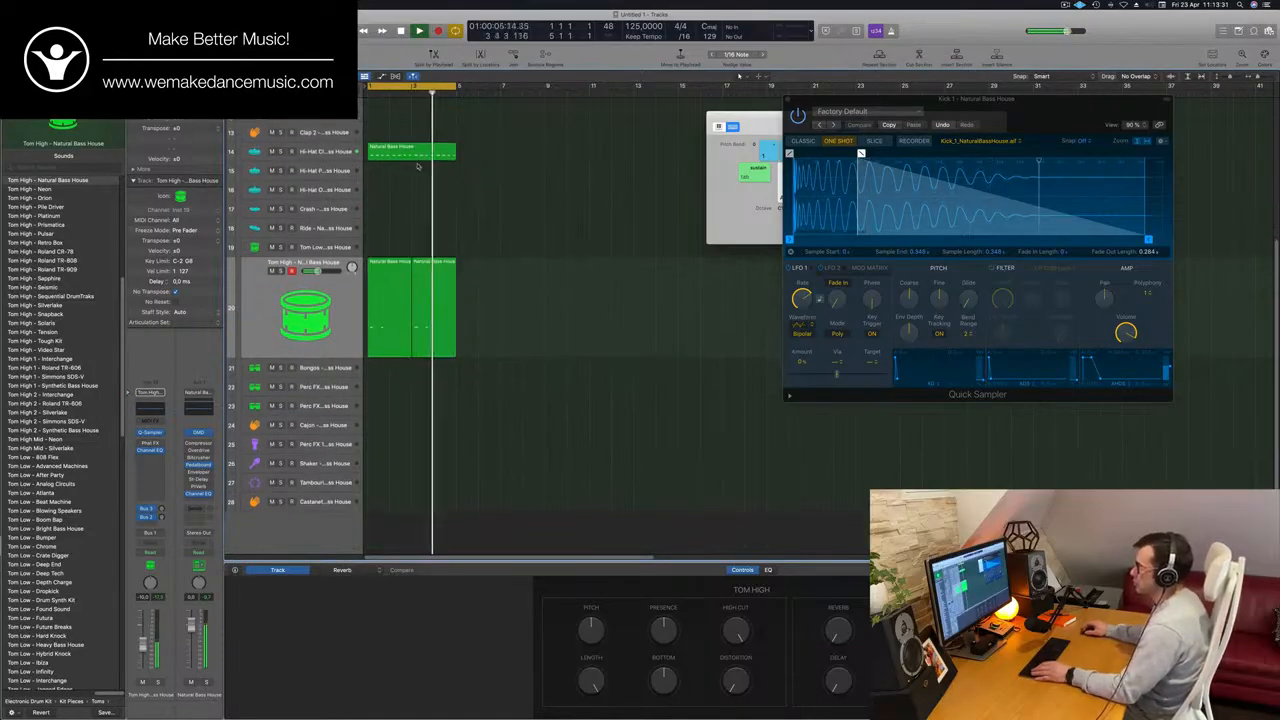
drag(385, 267, 383, 374)
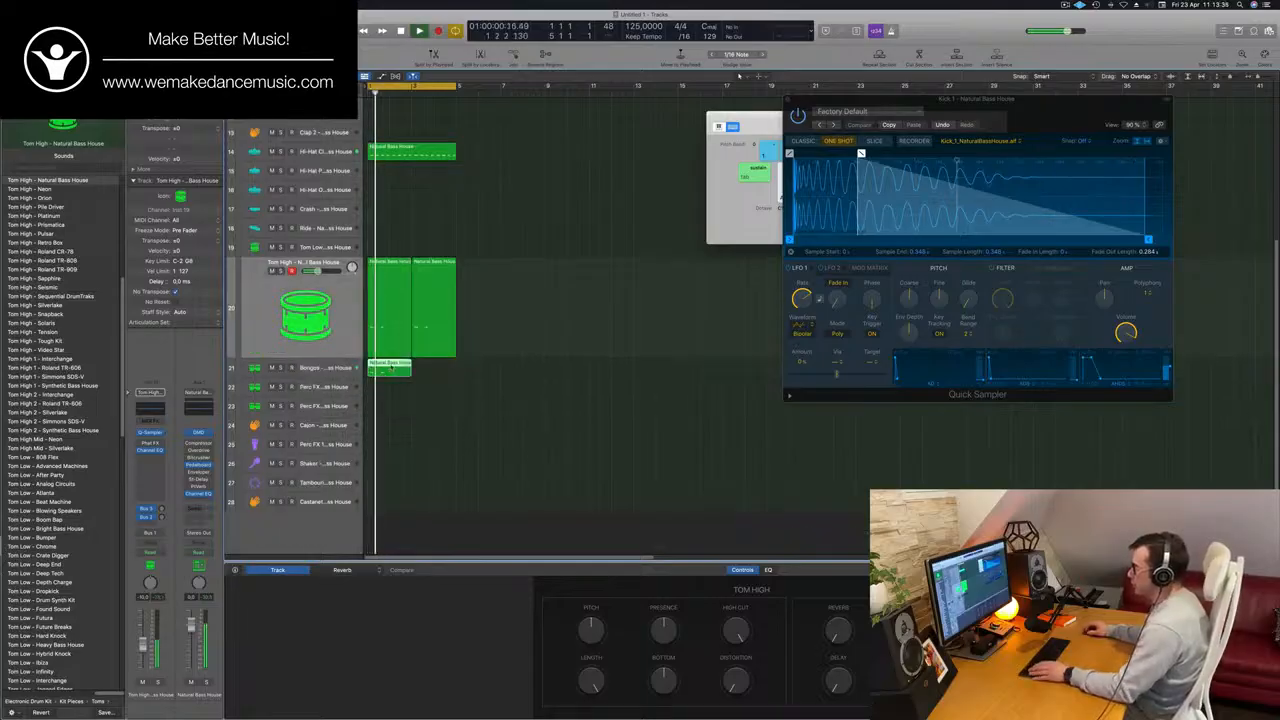
double_click(387, 369)
drag(380, 615, 551, 668)
drag(389, 628, 421, 632)
key(space)
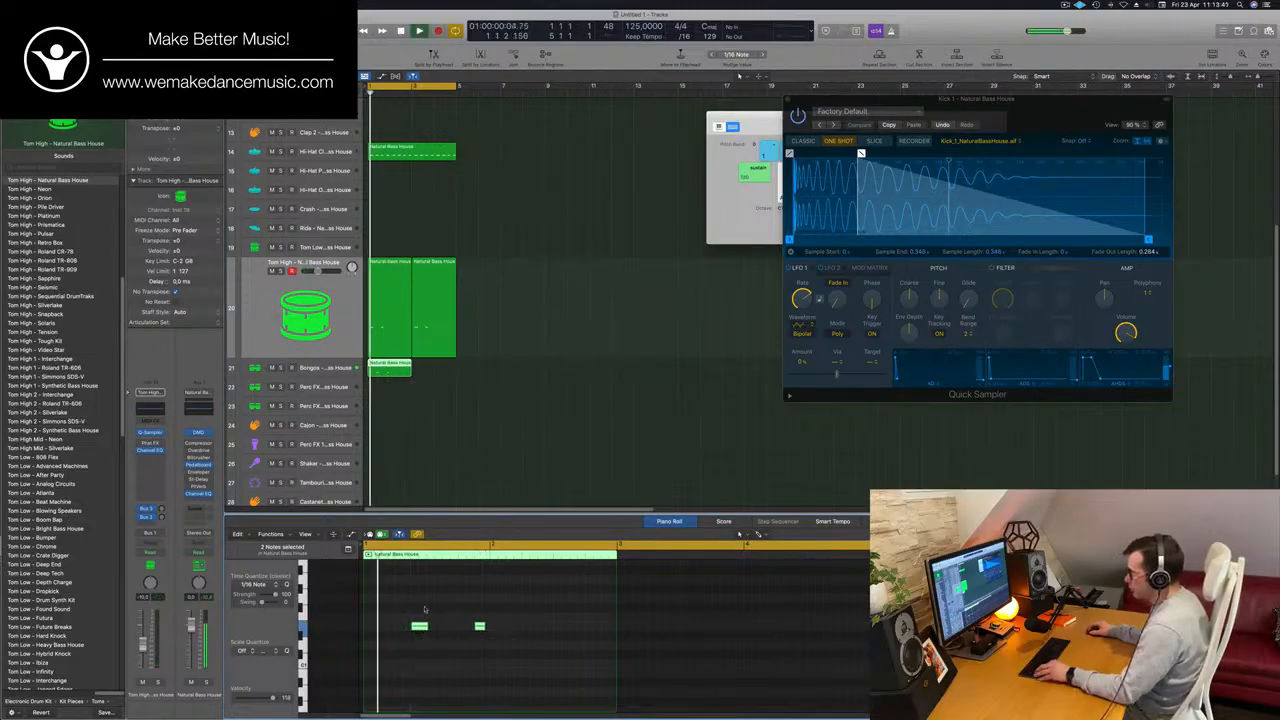
Duplicate the two Bongos notes one bar later and copy the Bongos region to bar 3.
scroll(425, 609, down, 2)
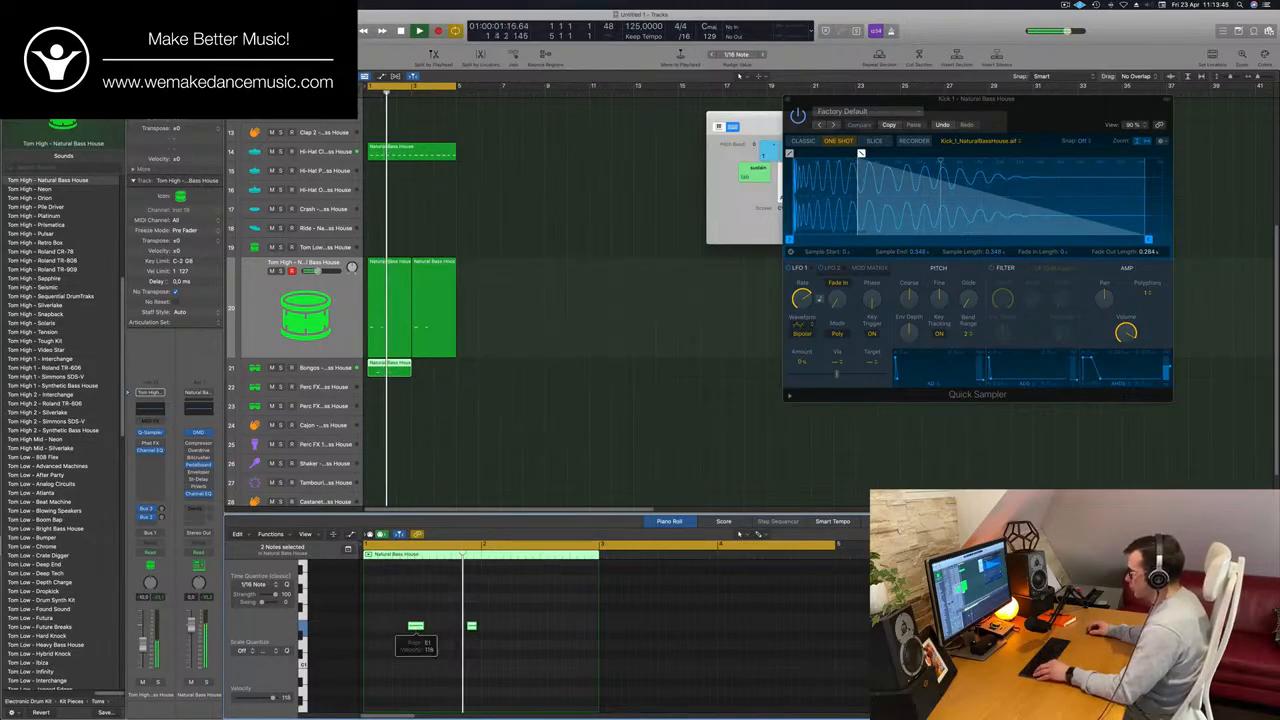
drag(416, 628, 535, 630)
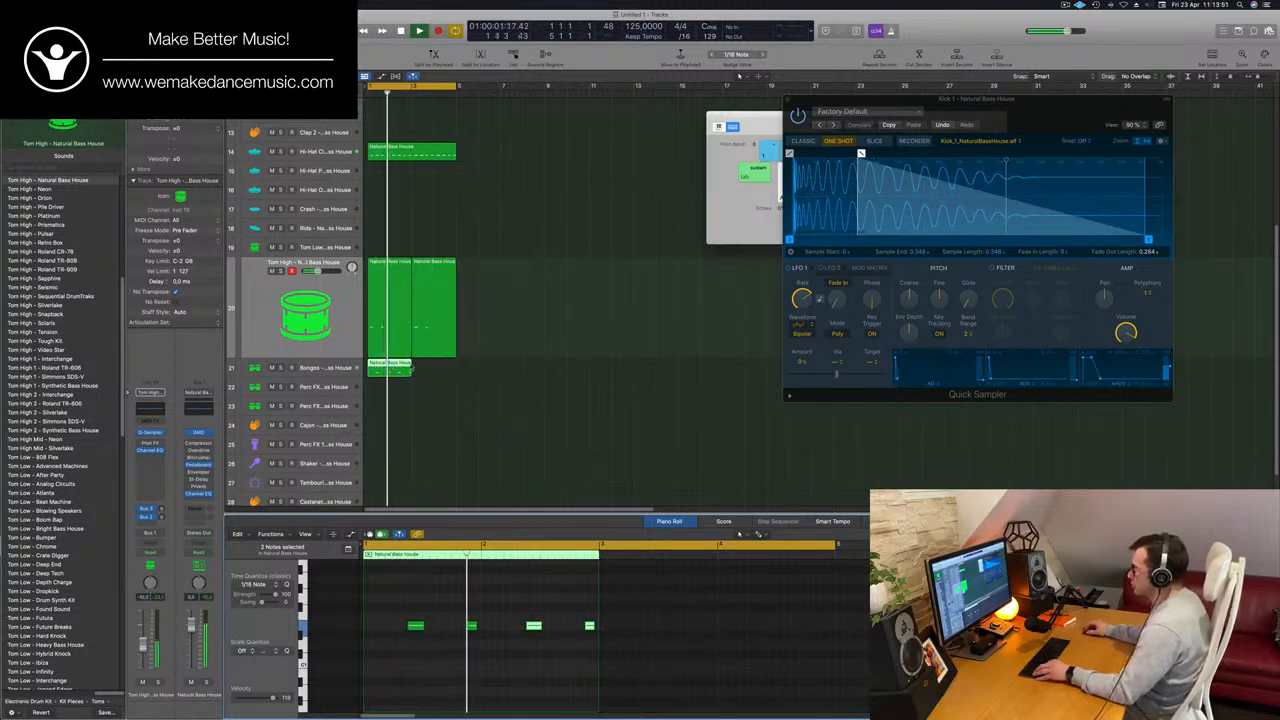
drag(393, 366, 438, 371)
scroll(454, 392, down, 5)
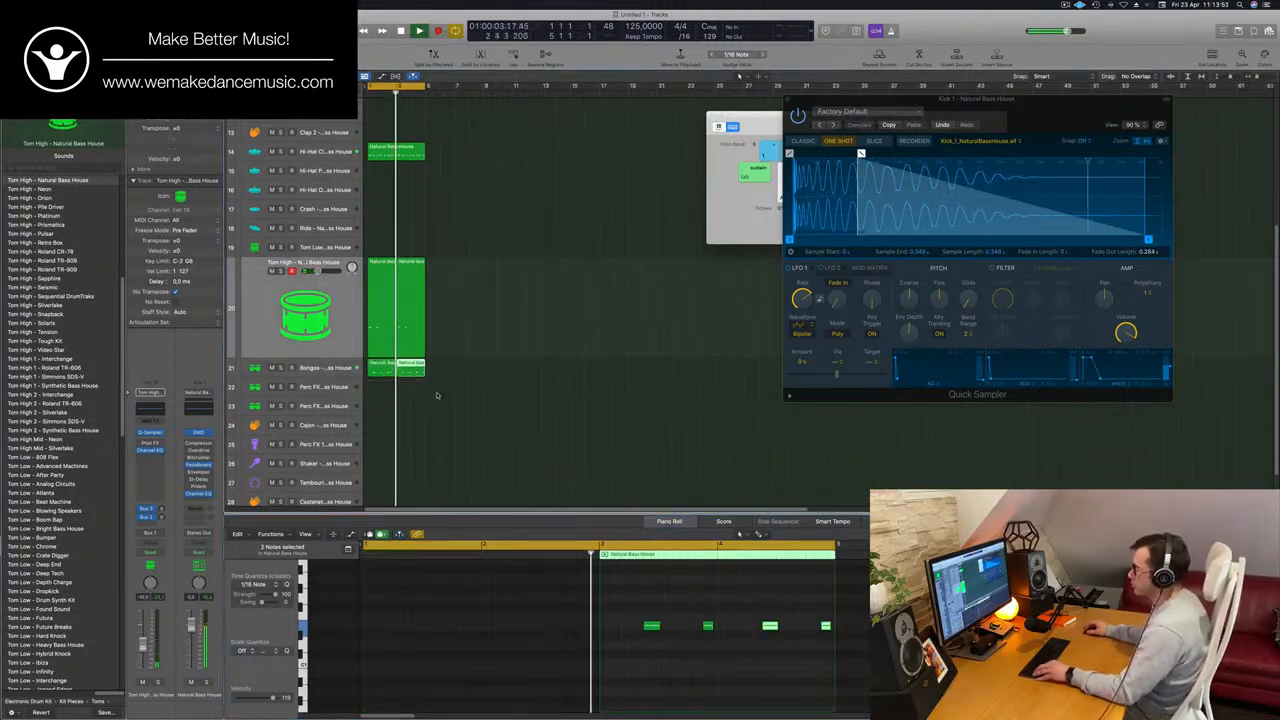
scroll(425, 383, up, 2)
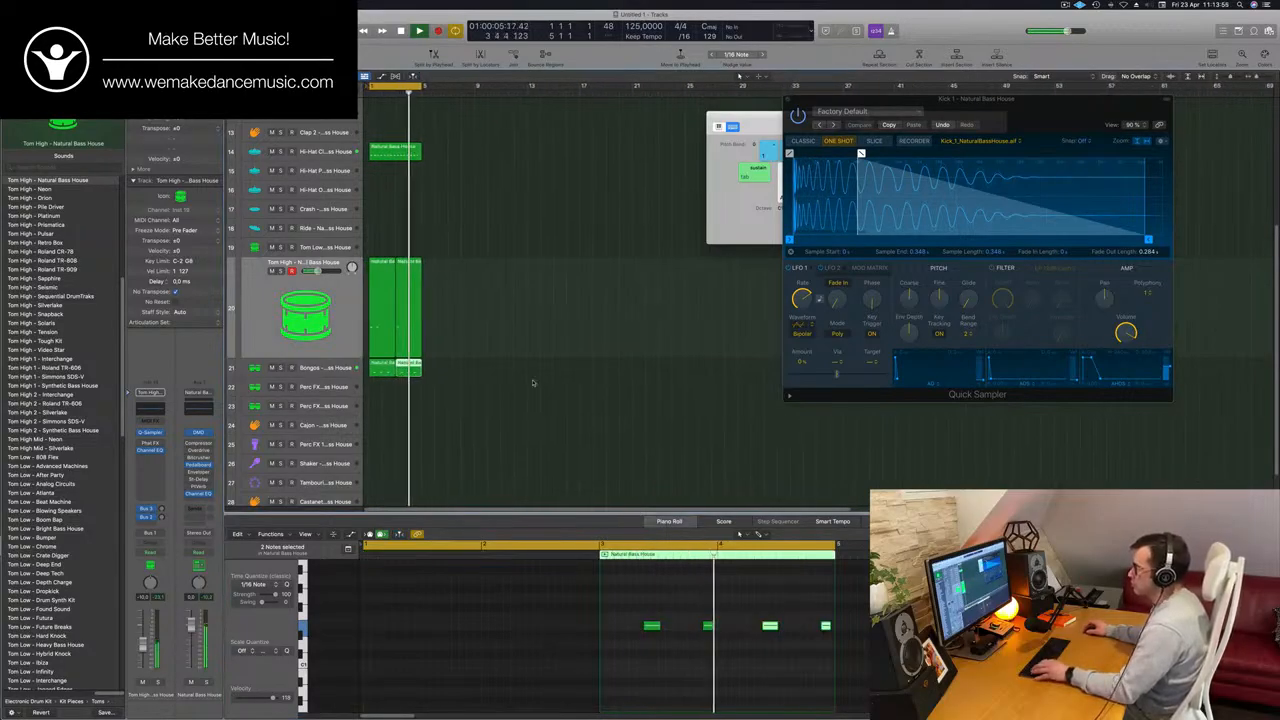
Copy the first Tom High region to the Perc FX 2 track at bar 1.
click(383, 264)
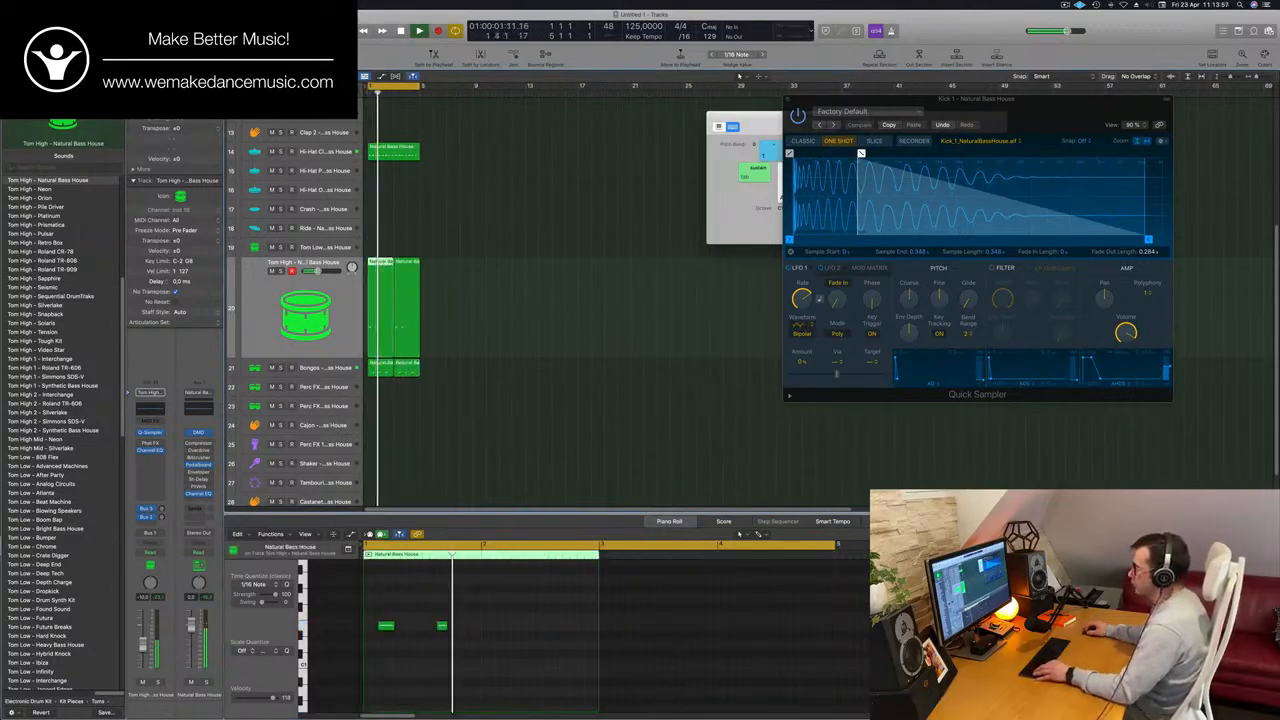
drag(383, 264, 382, 388)
drag(476, 621, 368, 650)
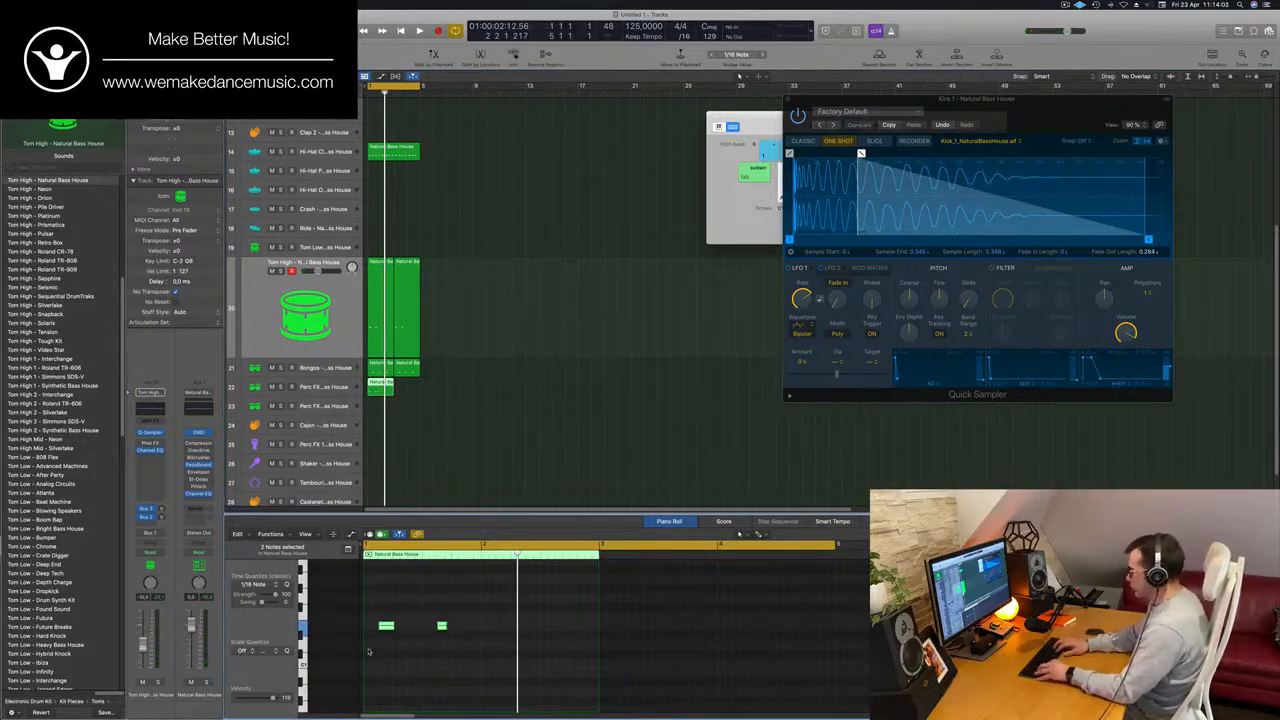
scroll(449, 386, down, 2)
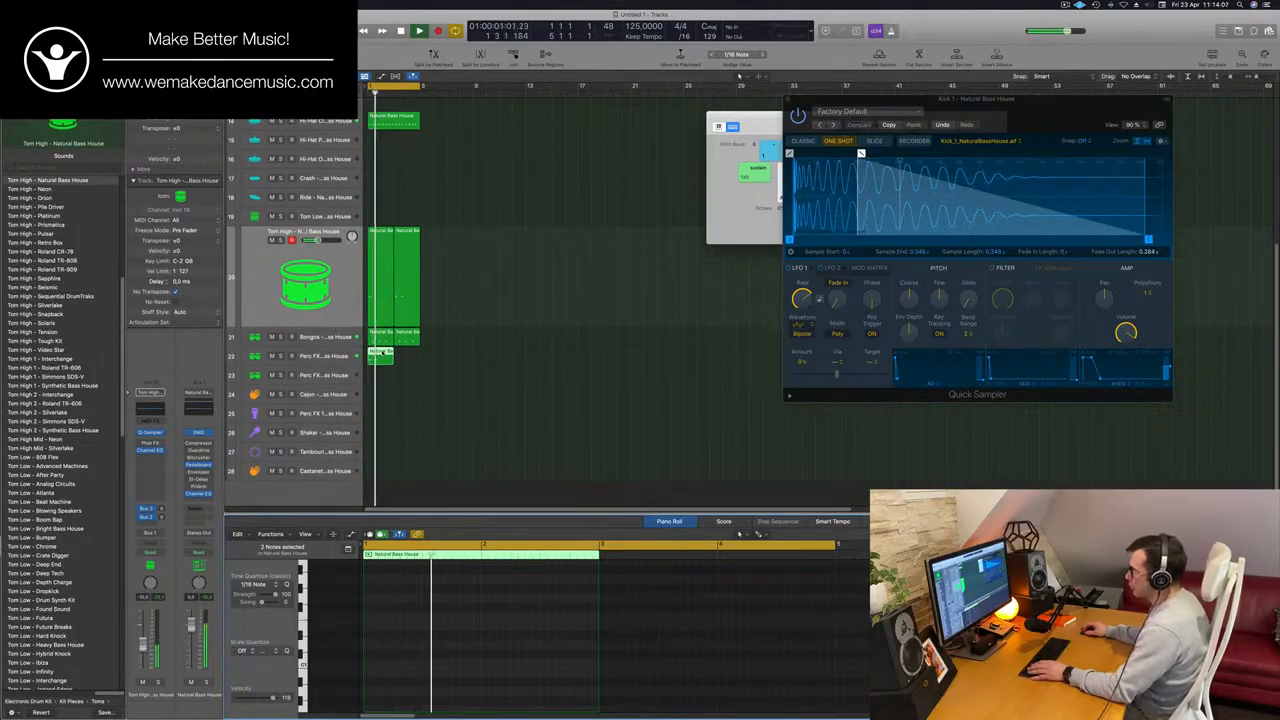
key(p)
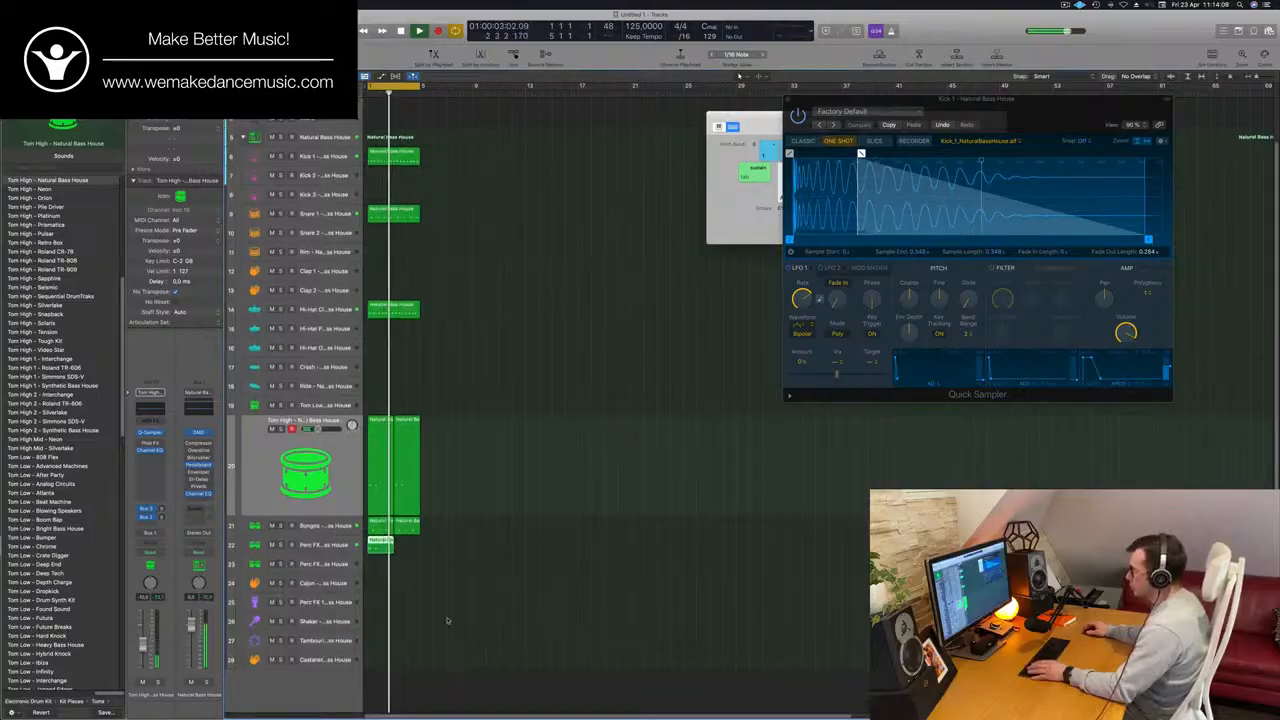
Duplicate the two Perc FX 2 notes one bar later, copy the region to bar 3, and select the Perc FX 2 track.
double_click(381, 543)
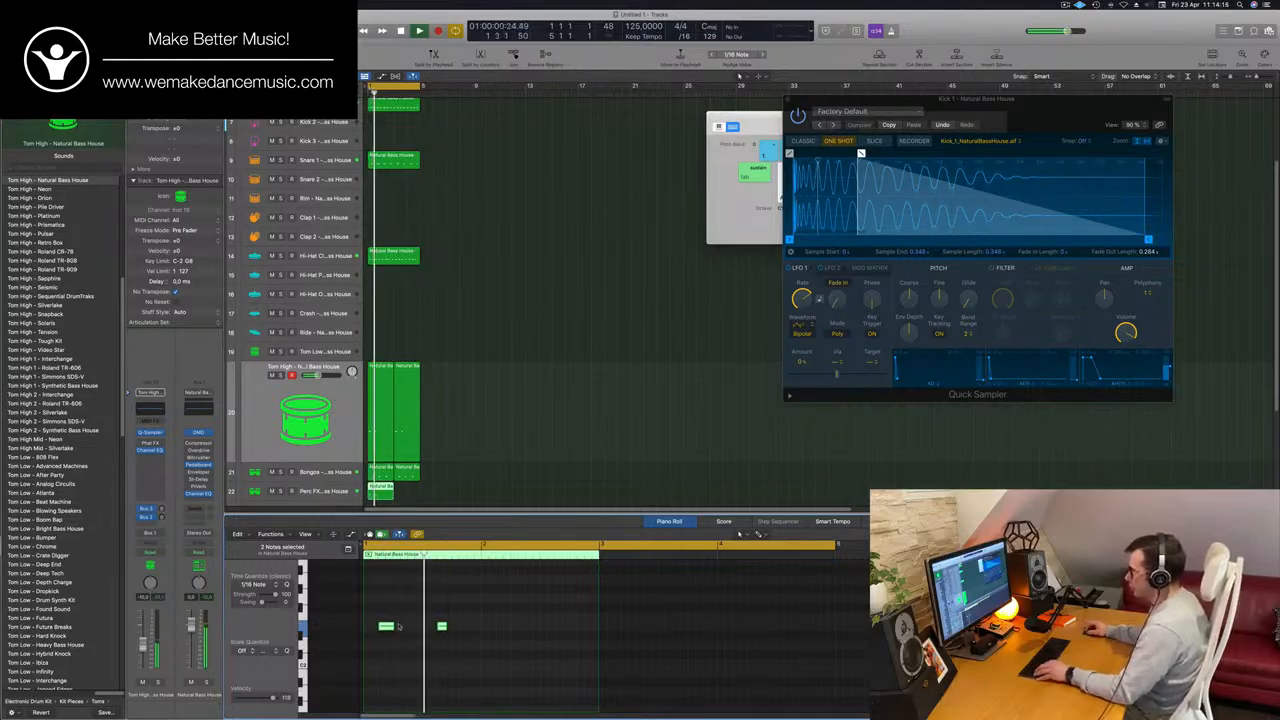
click(407, 633)
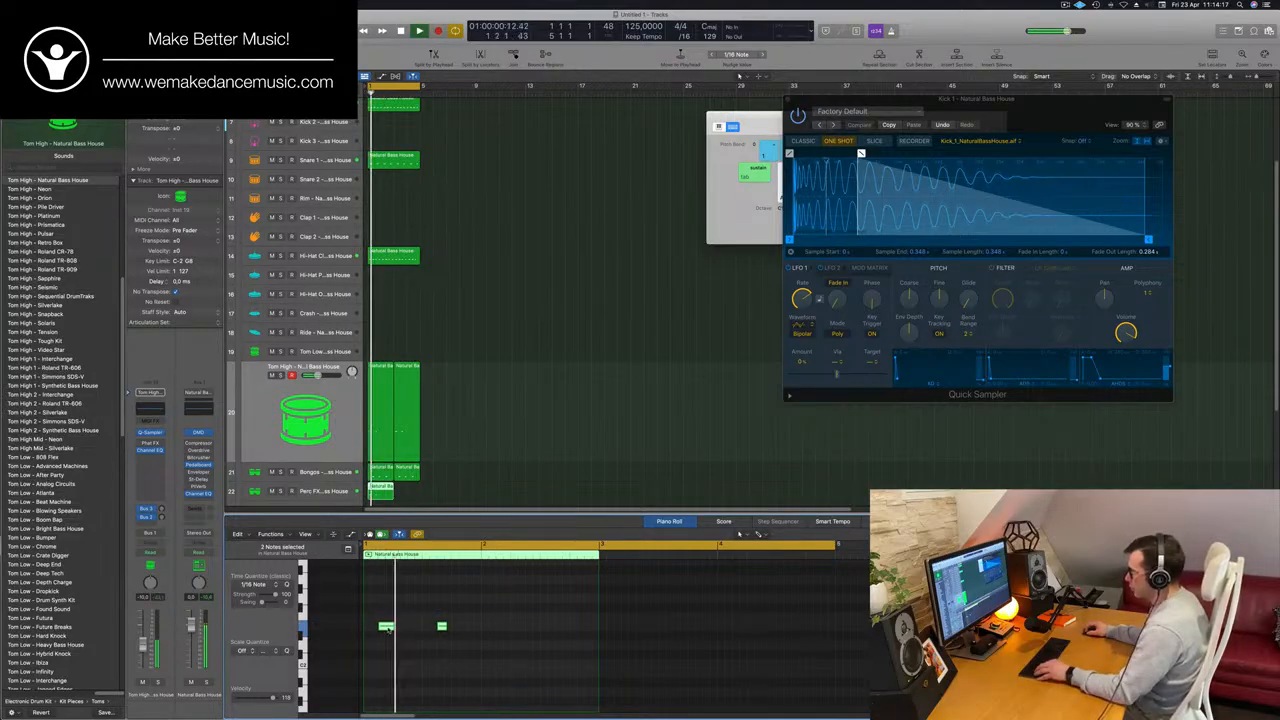
drag(386, 626, 507, 630)
drag(381, 489, 417, 492)
click(342, 493)
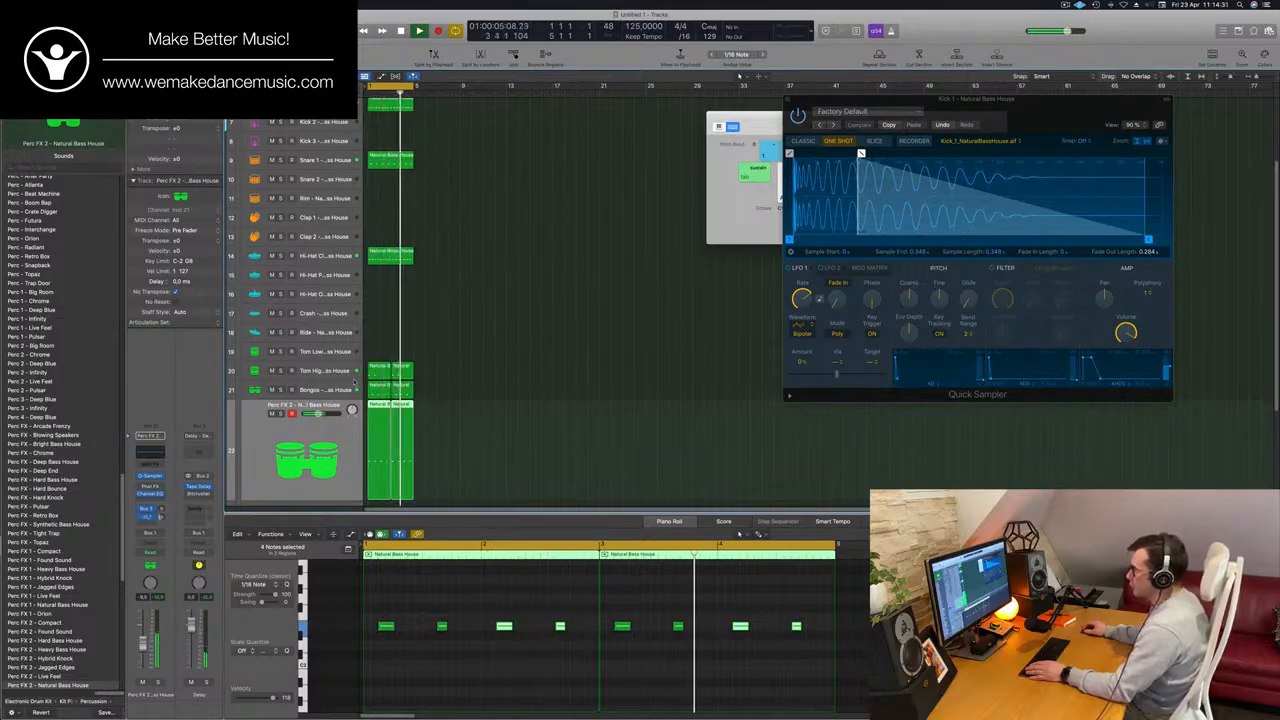
Move both Perc FX 2 regions down to the Perc FX track 23 at bar 1.
scroll(304, 434, down, 1)
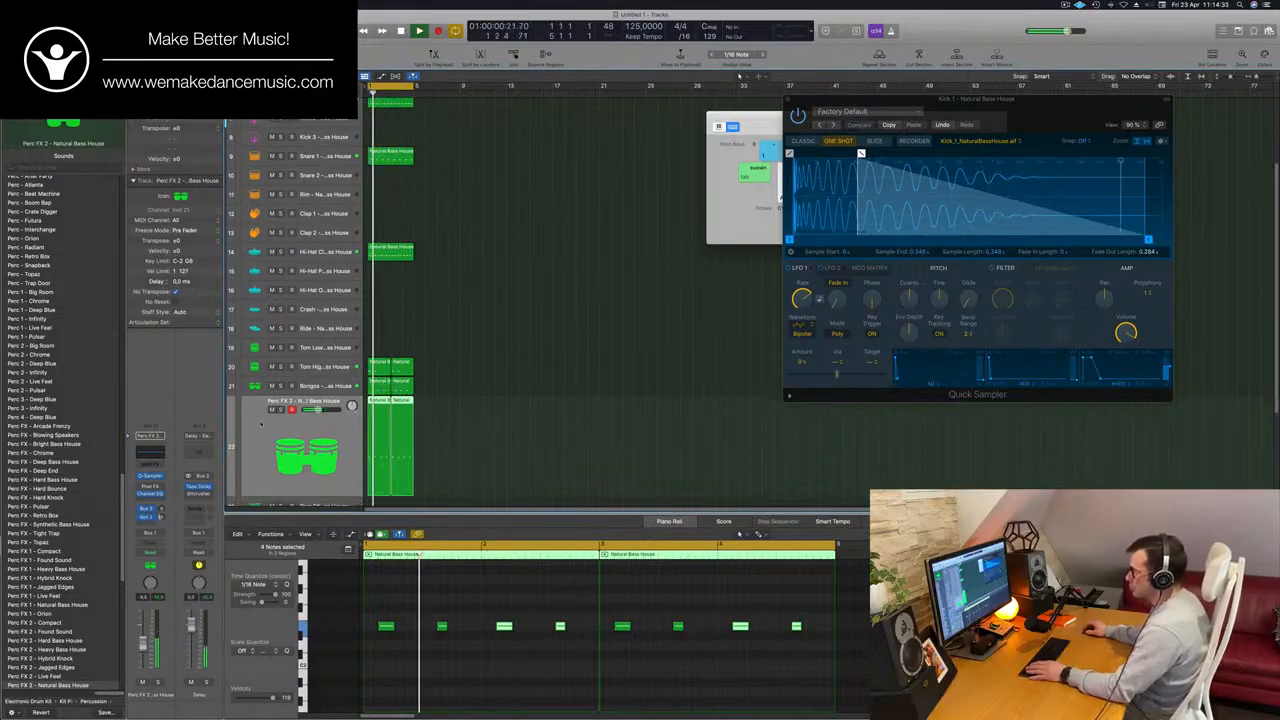
drag(460, 398, 383, 431)
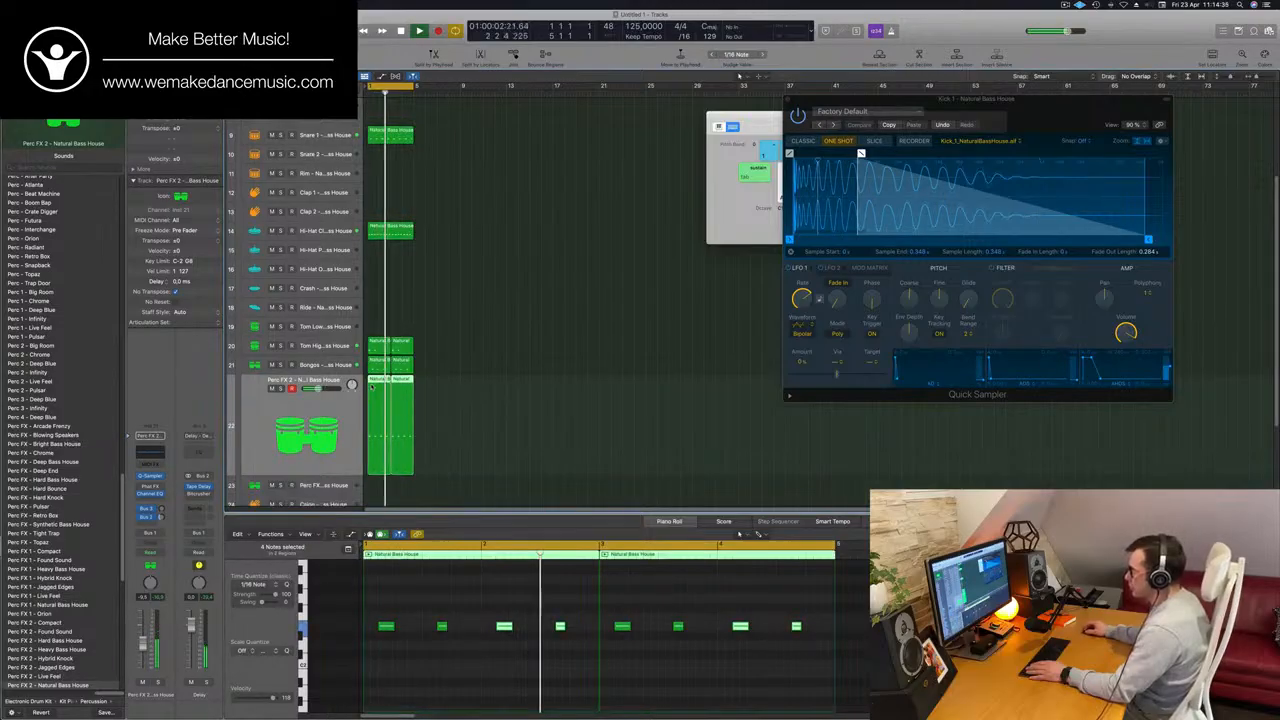
drag(373, 383, 371, 486)
scroll(436, 478, down, 4)
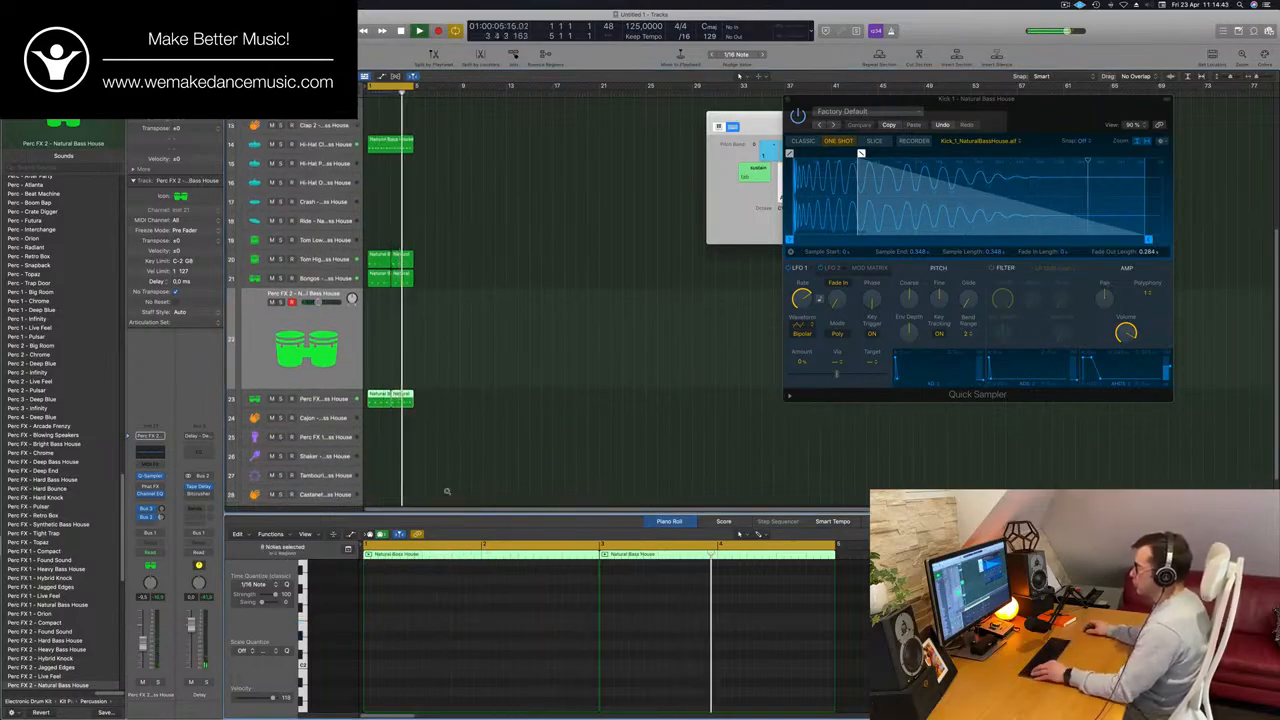
ctrl+alt+click(565, 376)
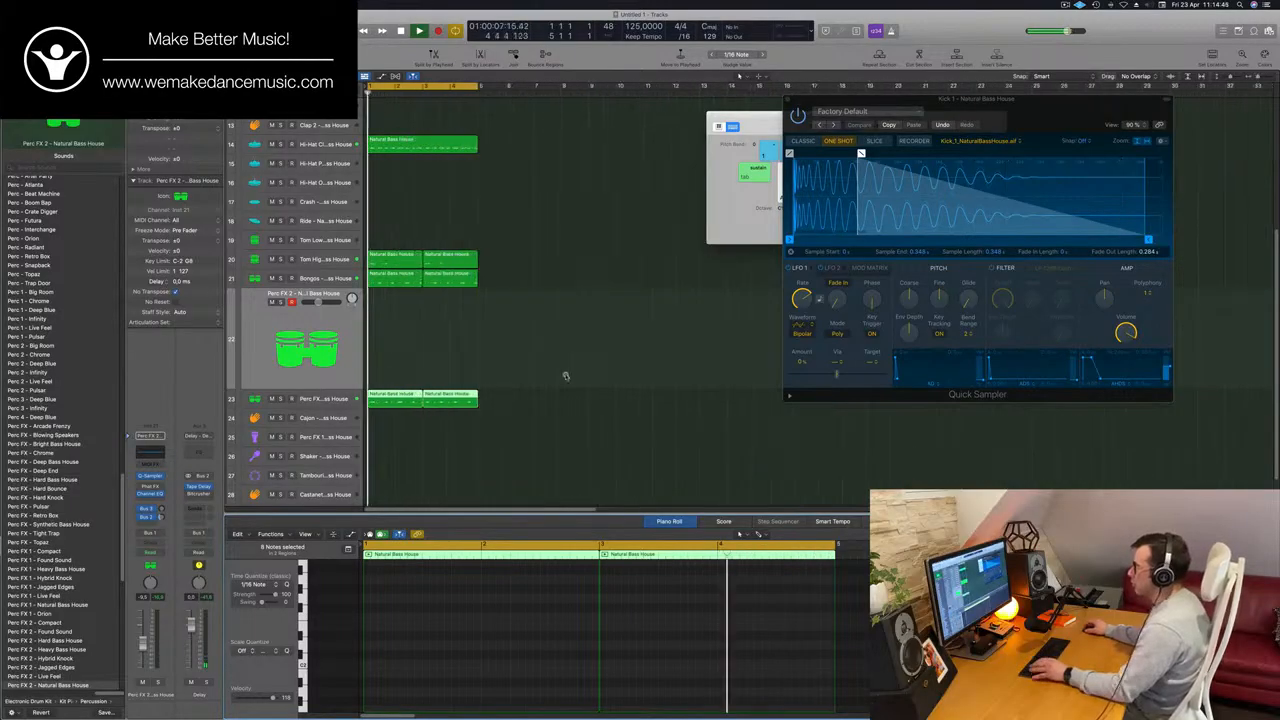
Copy the first Tom High region up to the Tom Low track and move its two notes to start at bar 2.
click(399, 262)
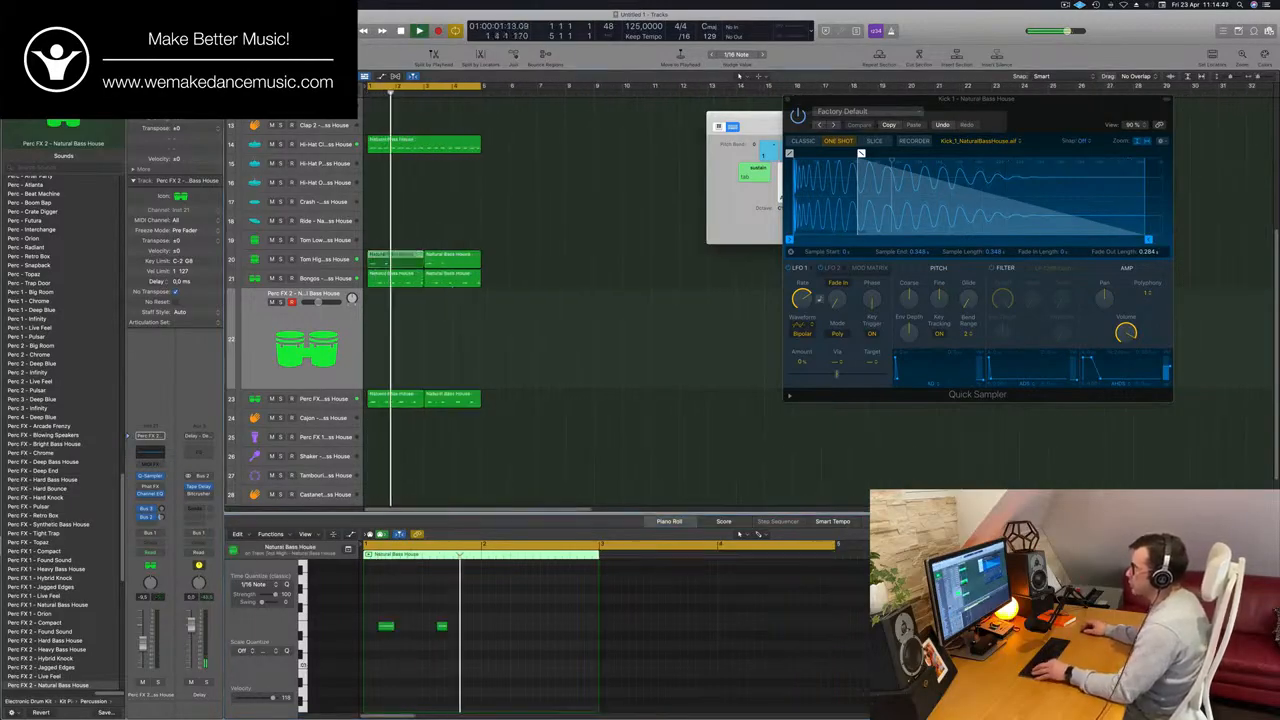
drag(399, 260, 399, 241)
drag(376, 607, 474, 664)
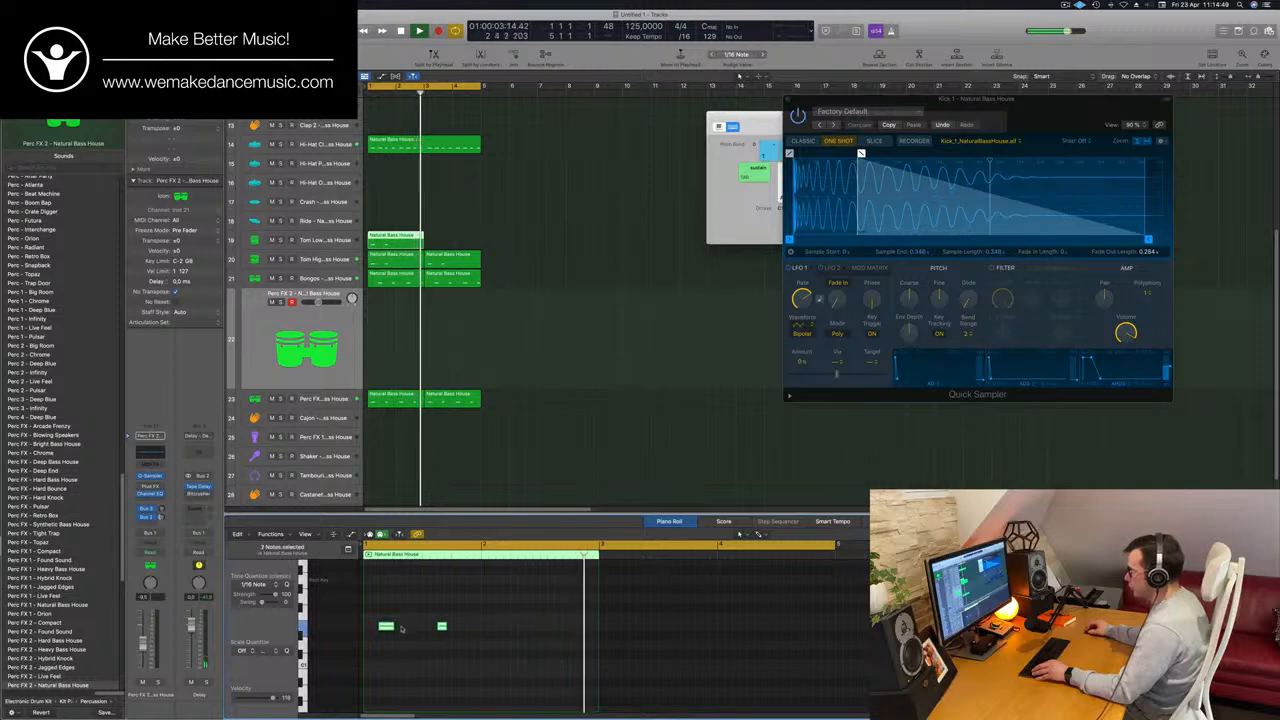
drag(386, 627, 493, 633)
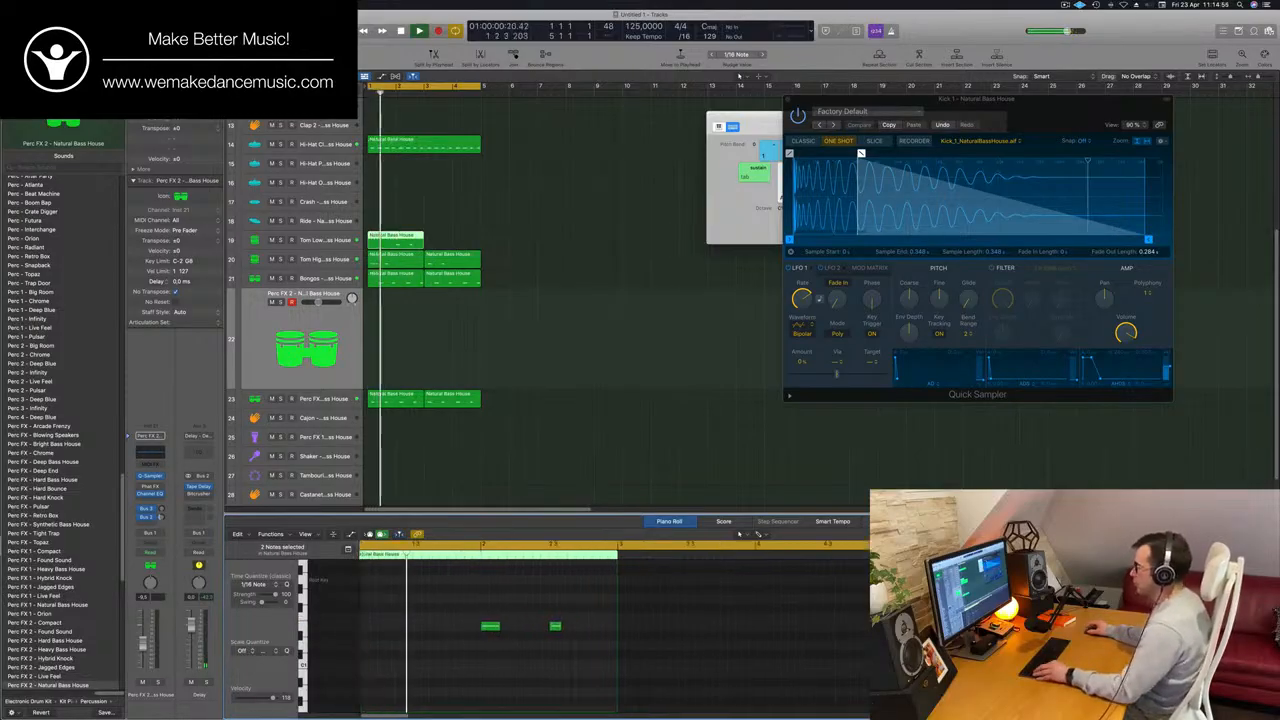
Copy the two-bar Tom Low region to bar 3.
scroll(387, 642, down, 4)
scroll(387, 641, down, 3)
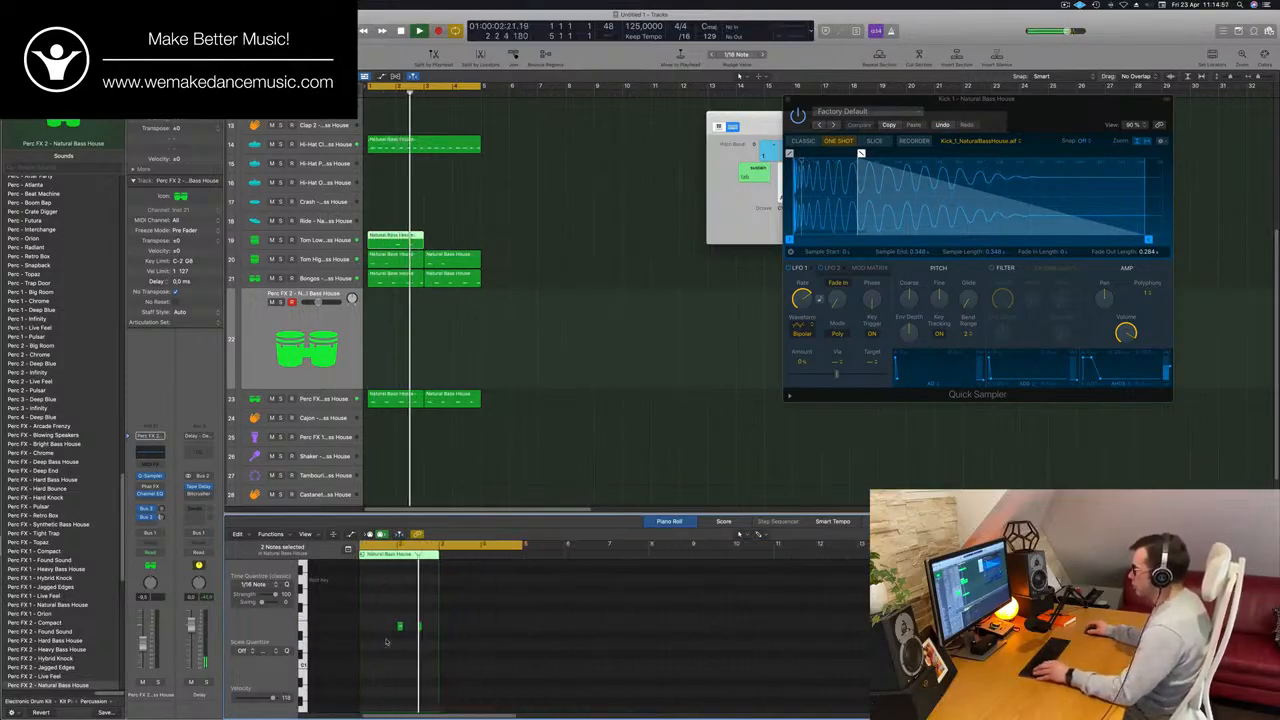
scroll(440, 238, up, 4)
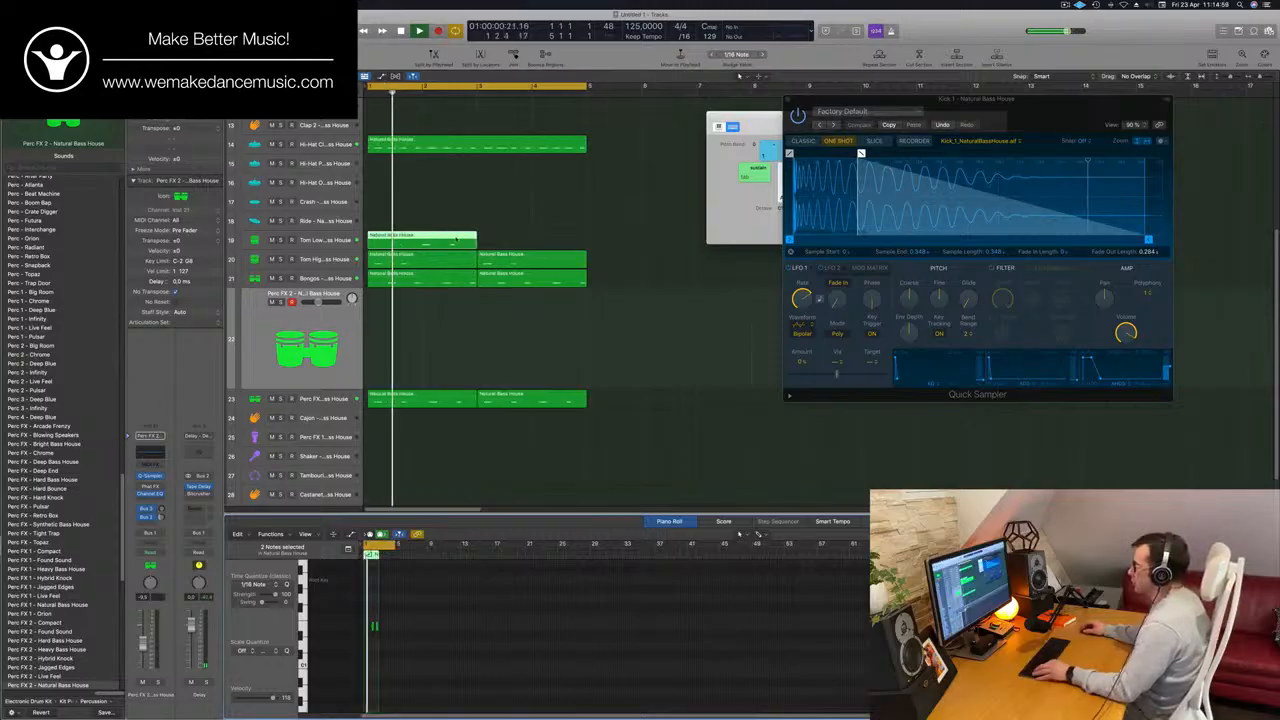
drag(455, 240, 565, 240)
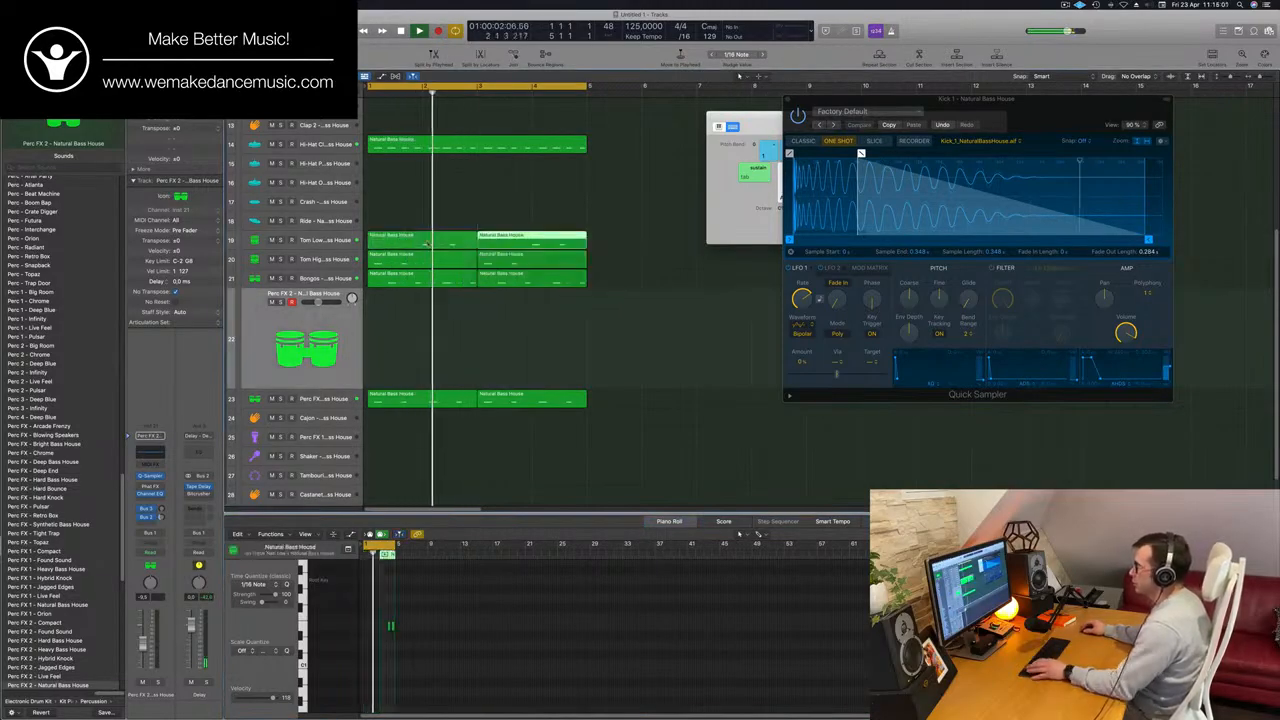
Lower the coarse pitch of the Tom Low sample in its Quick Sampler and close the plug-in window.
click(335, 240)
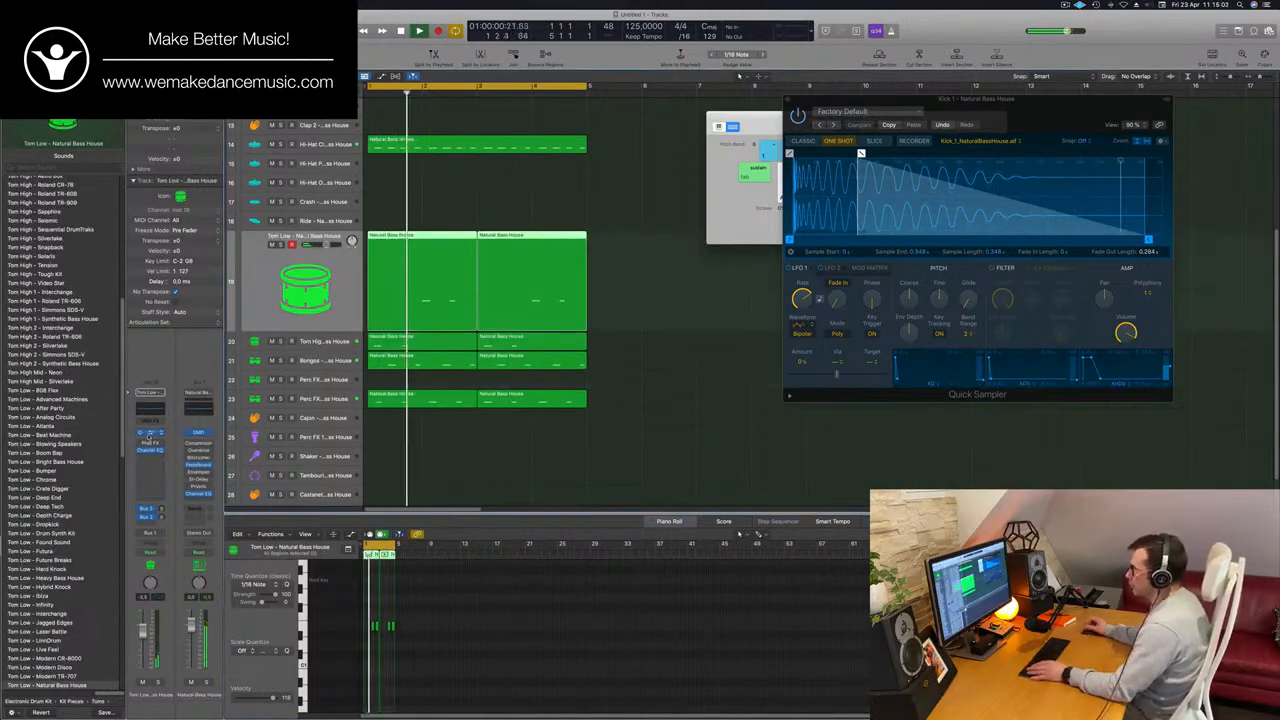
click(149, 435)
drag(721, 131, 734, 144)
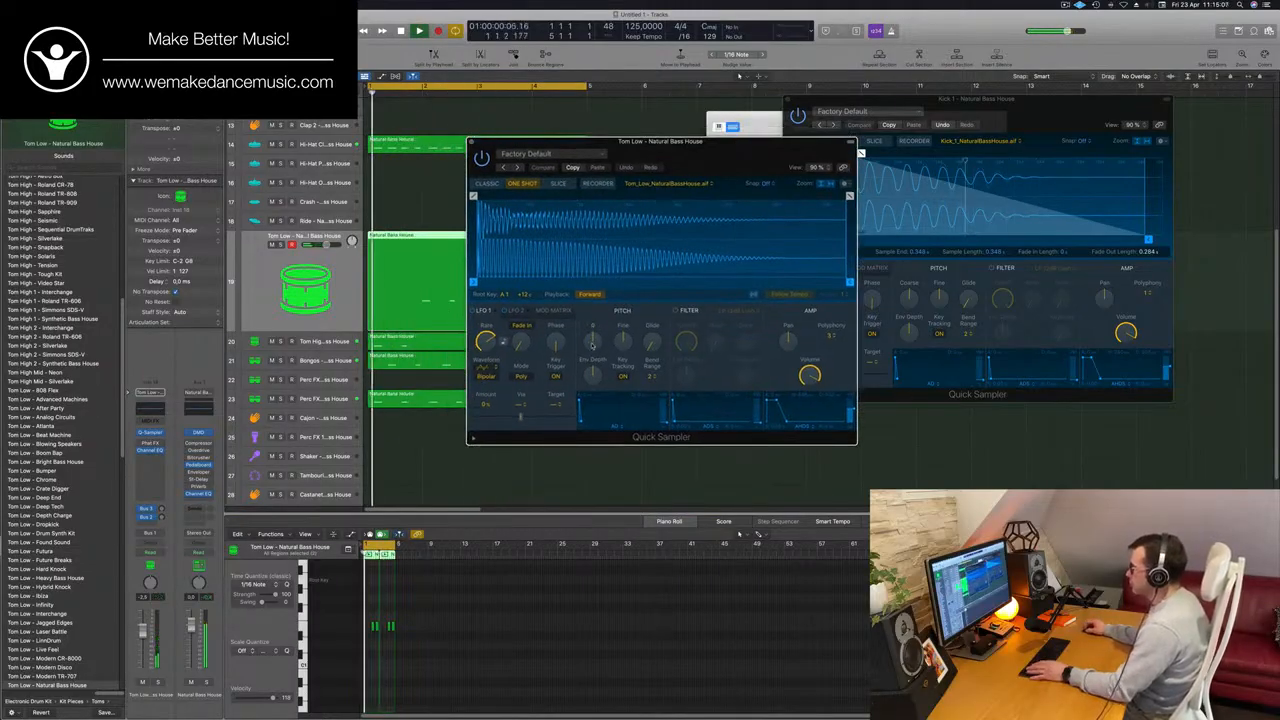
drag(592, 345, 592, 370)
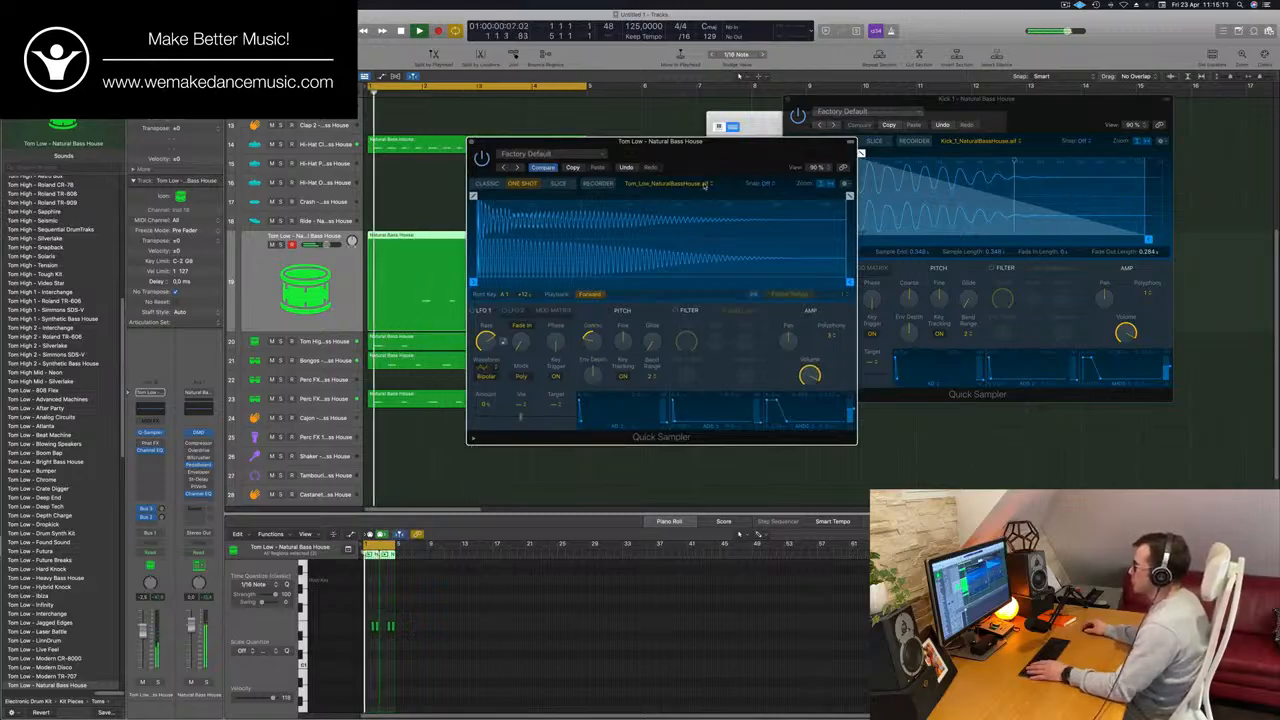
drag(704, 185, 813, 175)
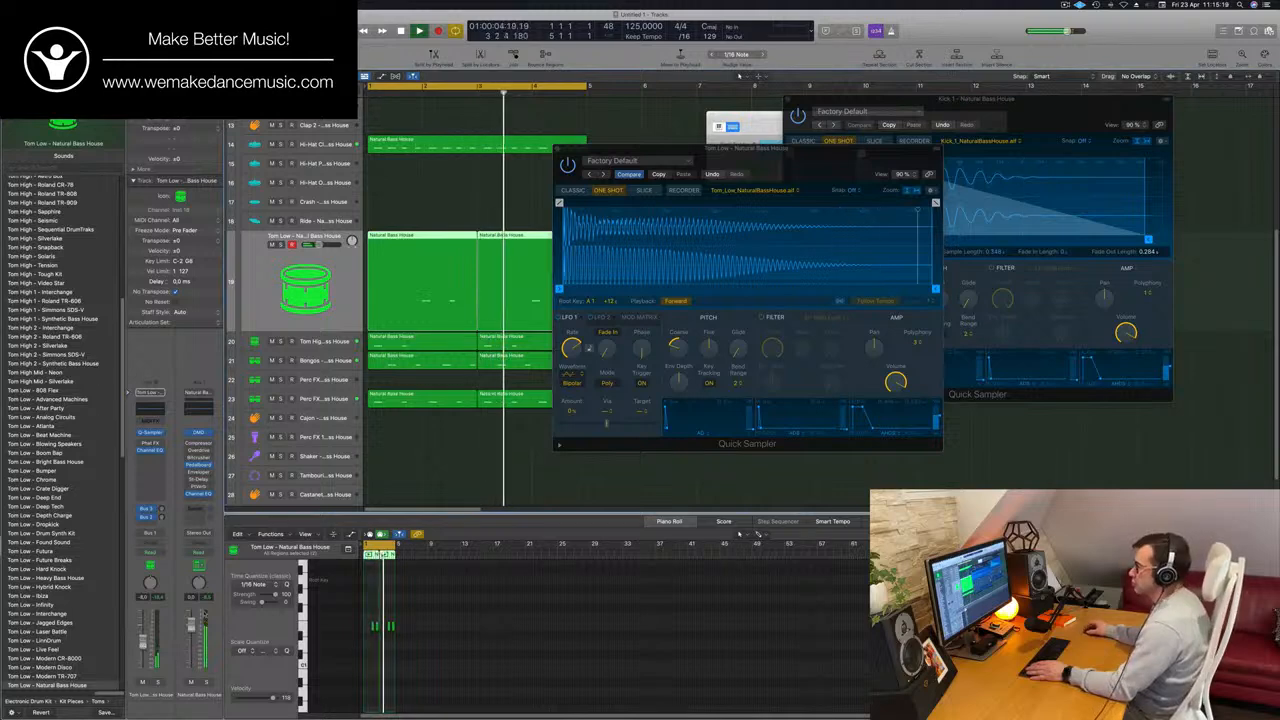
drag(577, 148, 421, 184)
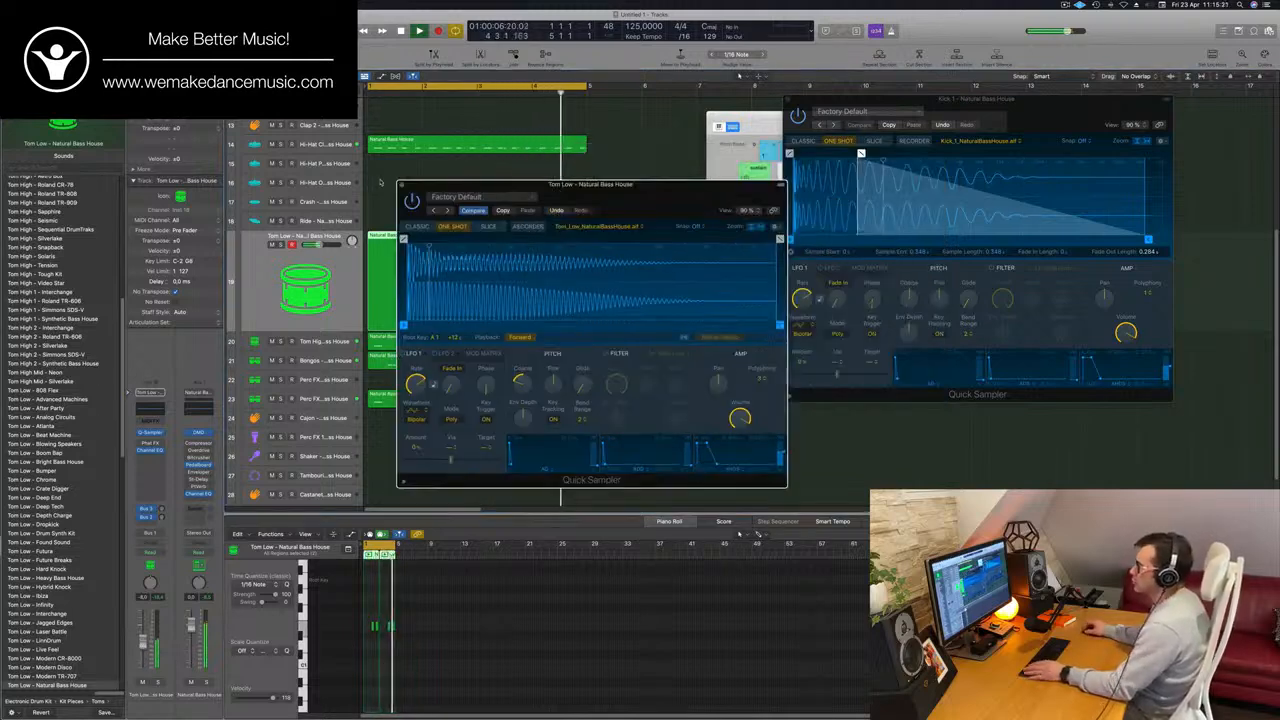
click(401, 185)
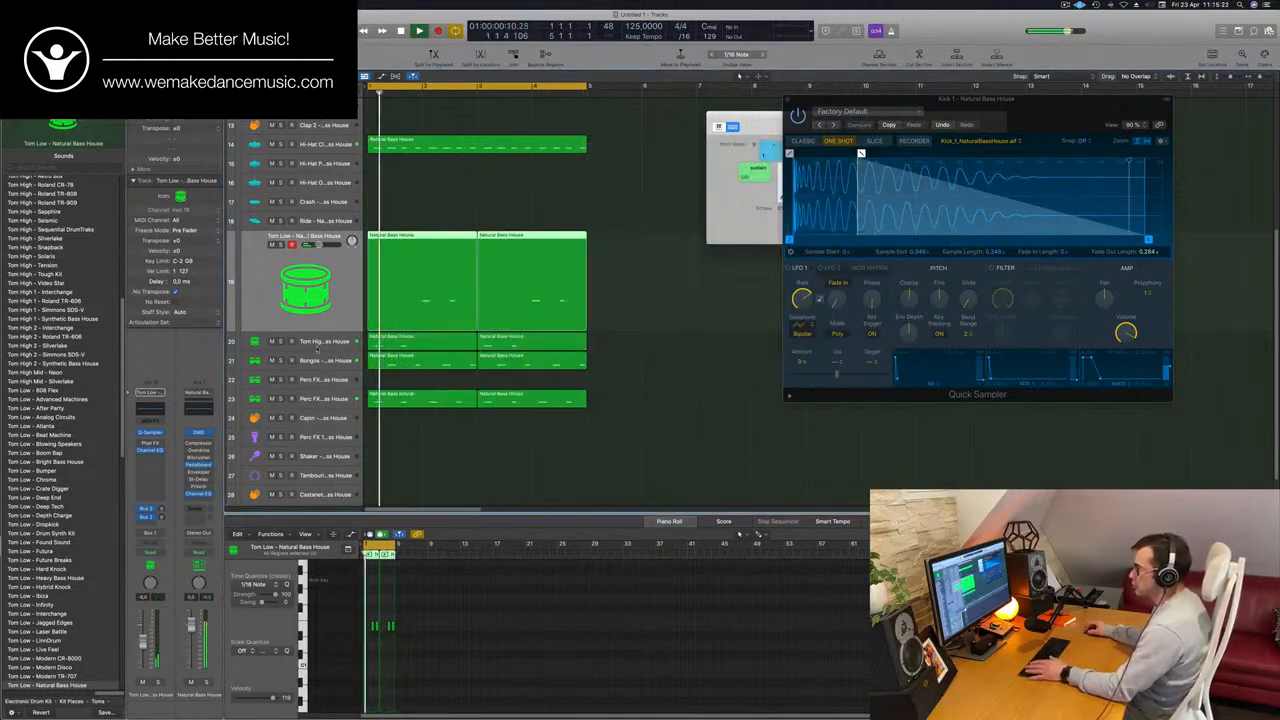
Solo the Tom High track.
click(279, 340)
click(281, 264)
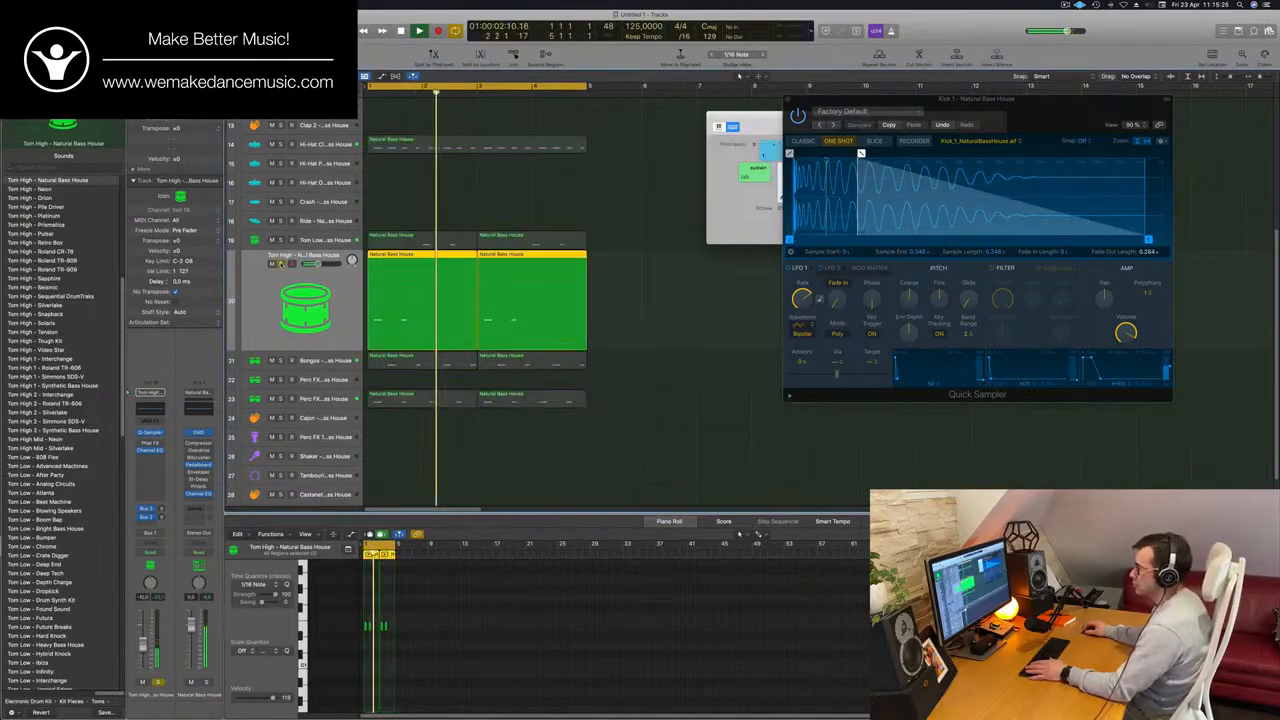
Compare Tom High soloed and in the full mix from the loop start, raise its volume and leave it unsoloed.
click(281, 264)
key(Return)
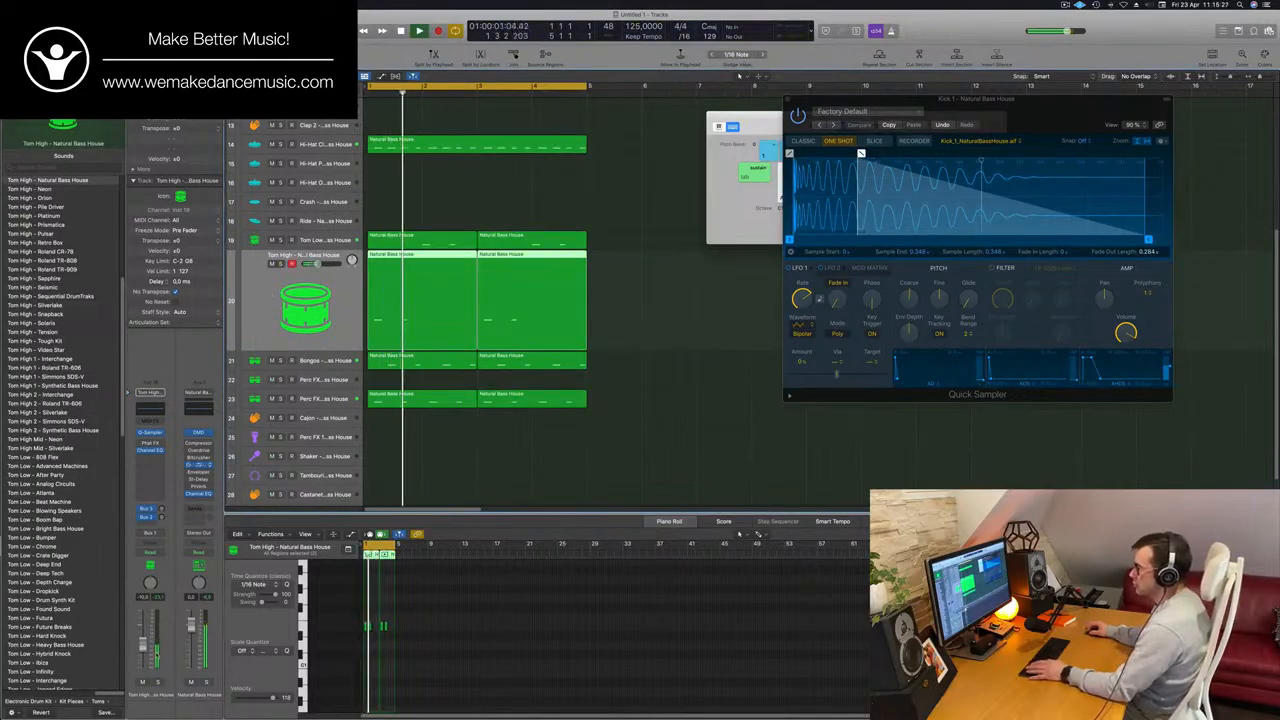
click(157, 684)
key(Return)
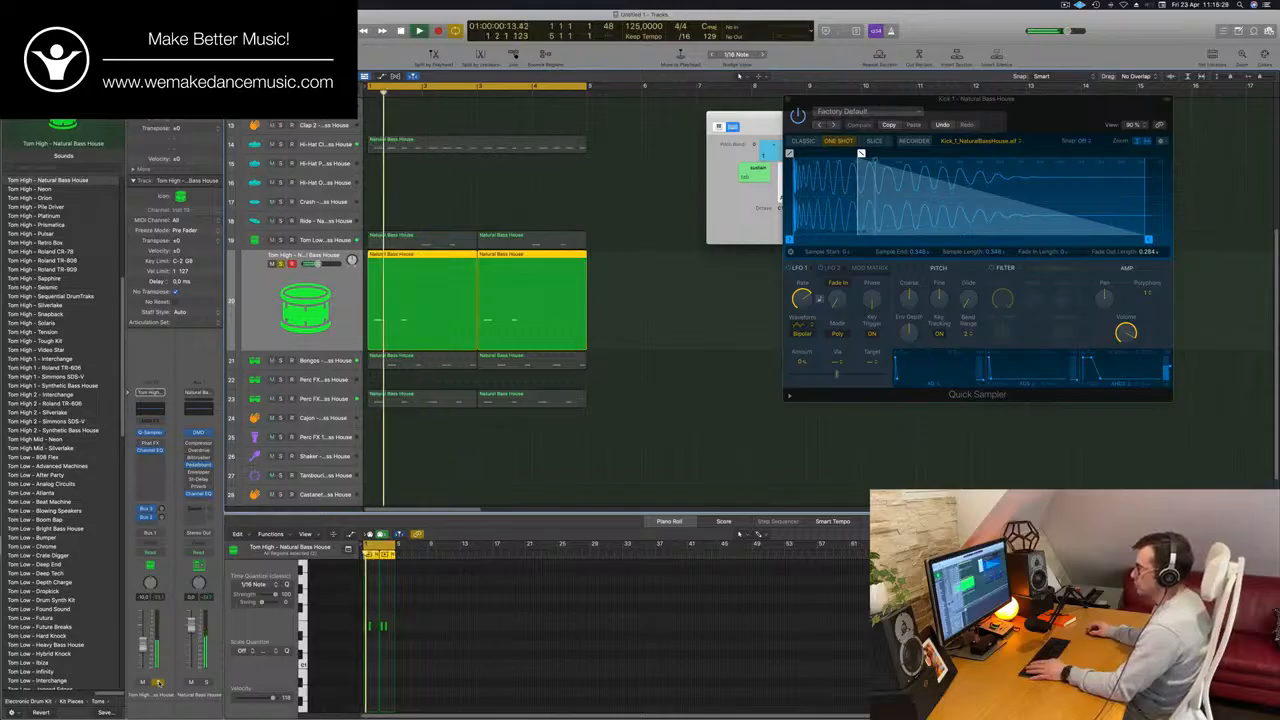
click(157, 684)
key(Return)
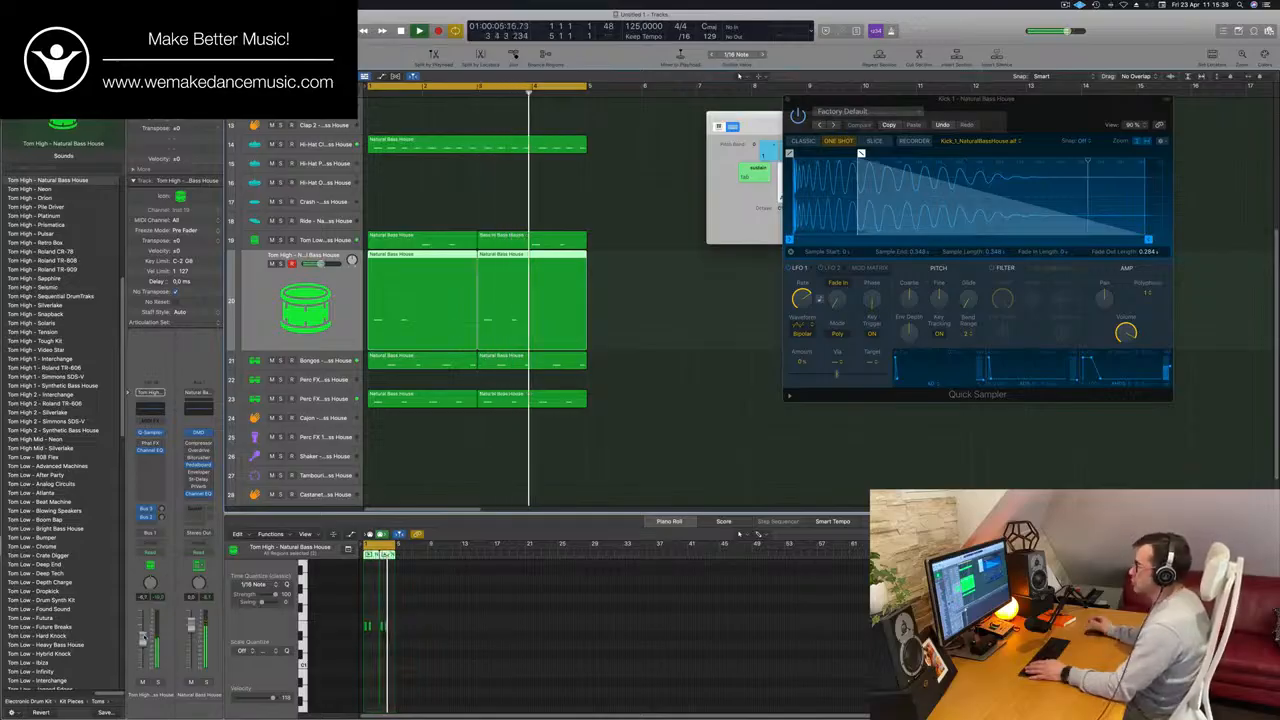
Copy the four-bar closed hi-hat region down to the Hi-Hat Pedal track.
scroll(433, 313, up, 5)
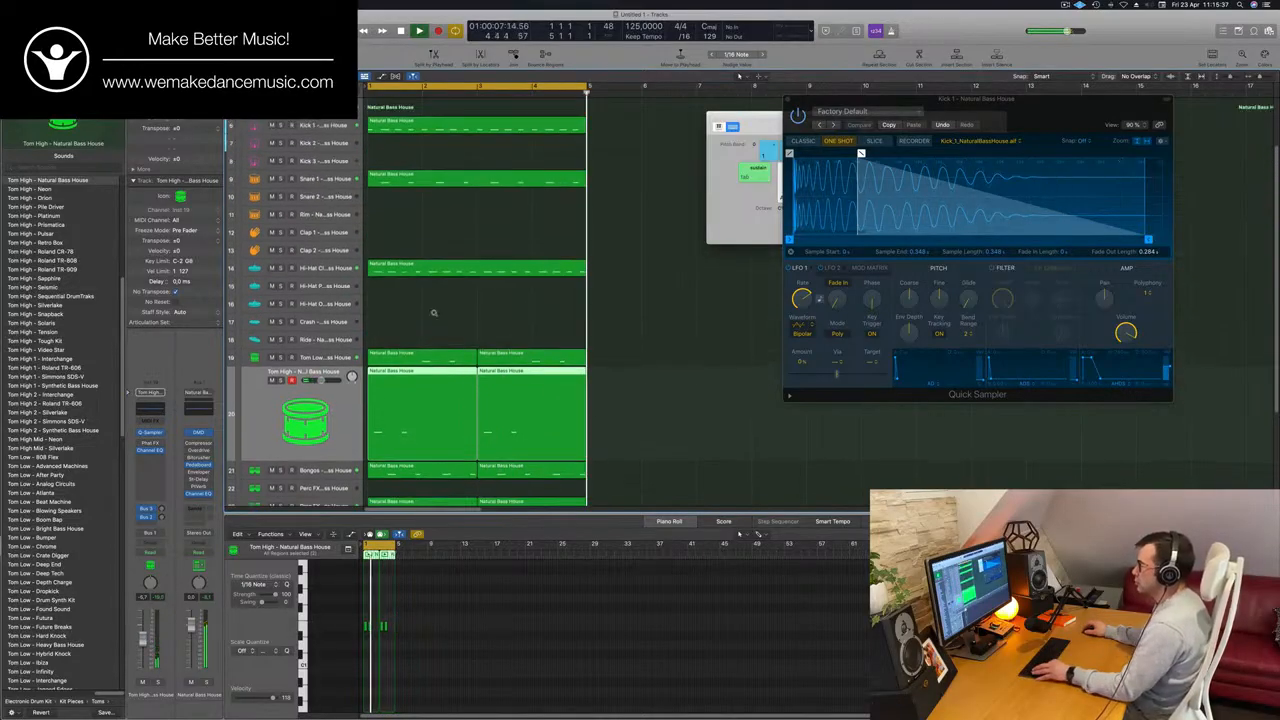
scroll(434, 313, down, 4)
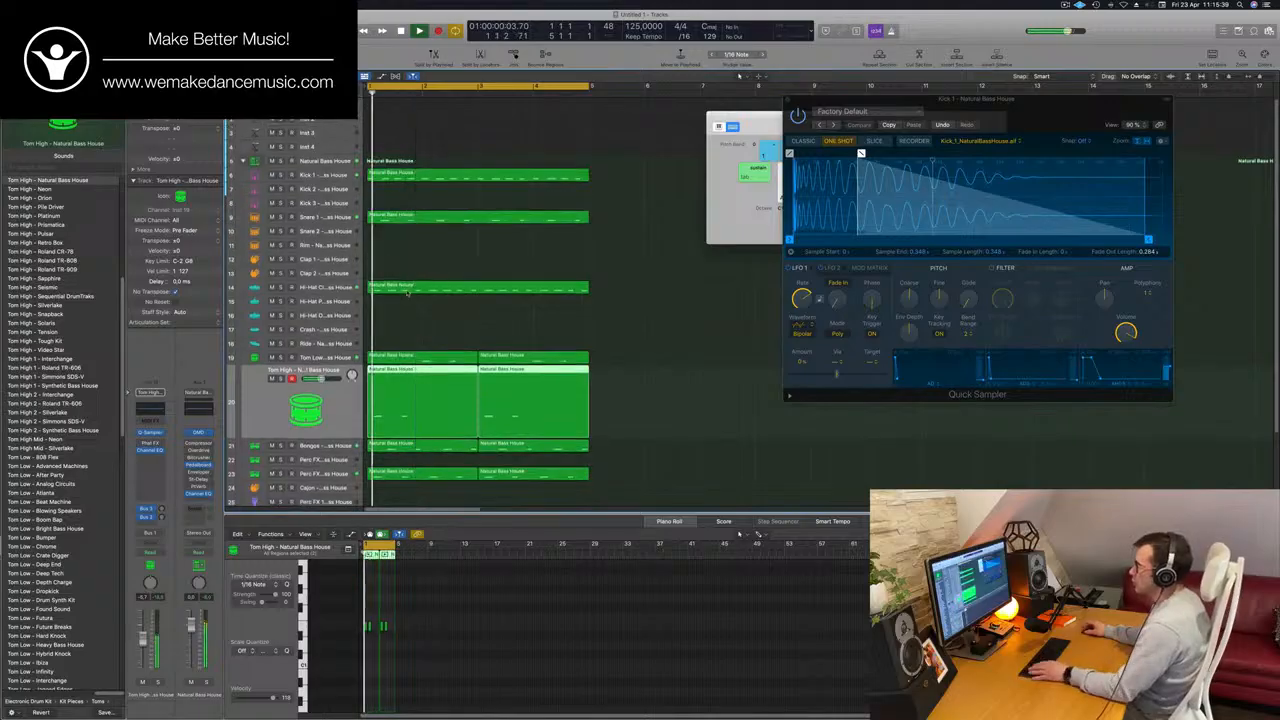
click(428, 287)
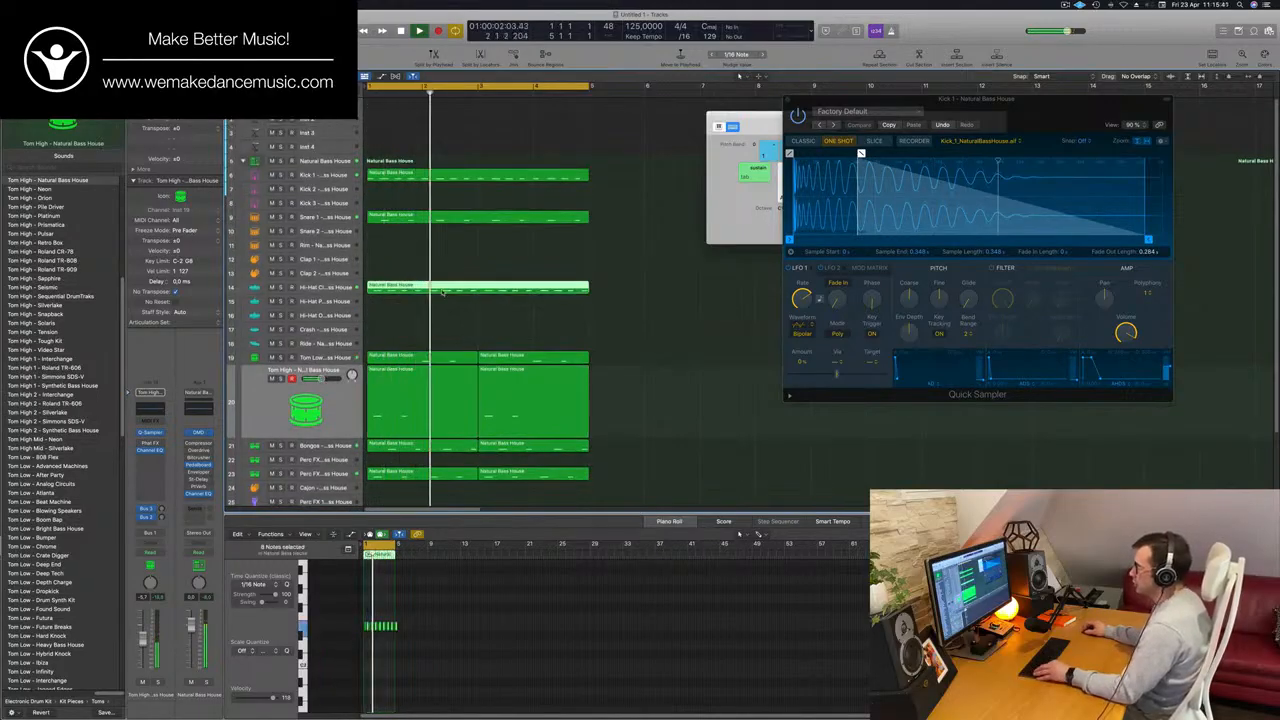
drag(449, 292, 449, 300)
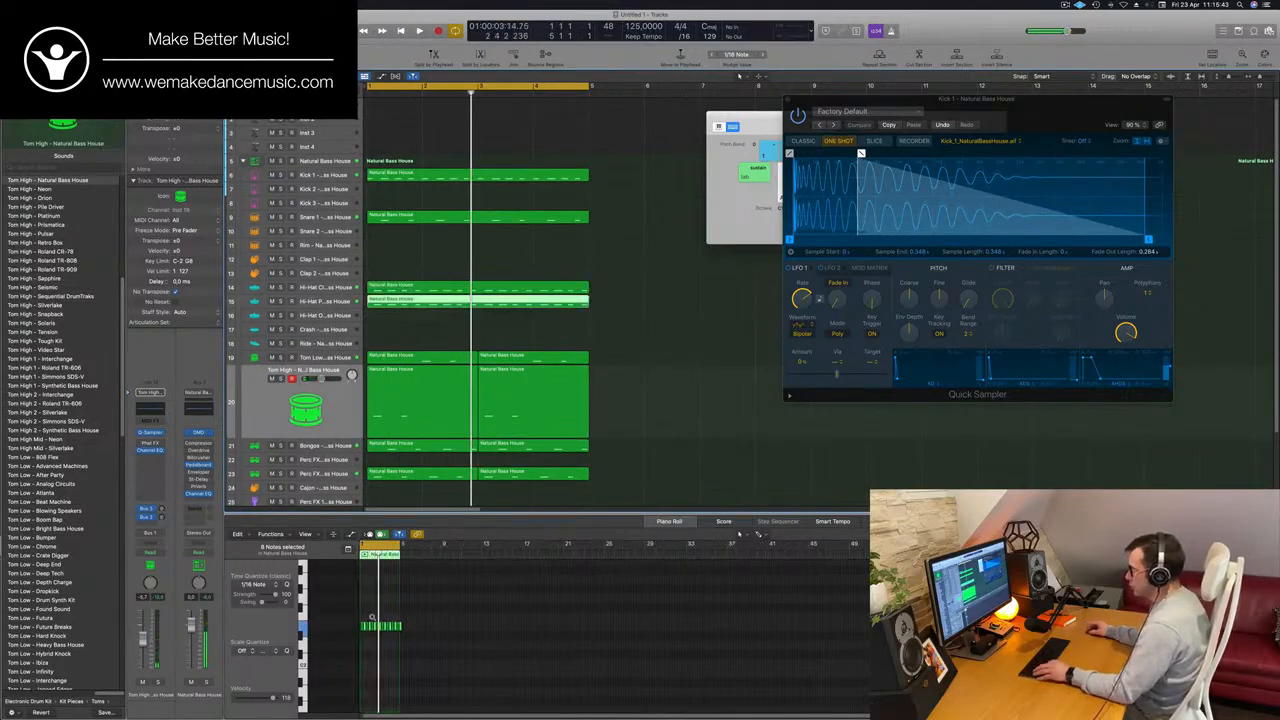
Duplicate all 16 notes in the Hi-Hat Pedal region, shift the copies earlier to form an eighth-note pattern, and play it.
scroll(372, 618, up, 4)
scroll(388, 642, left, 4)
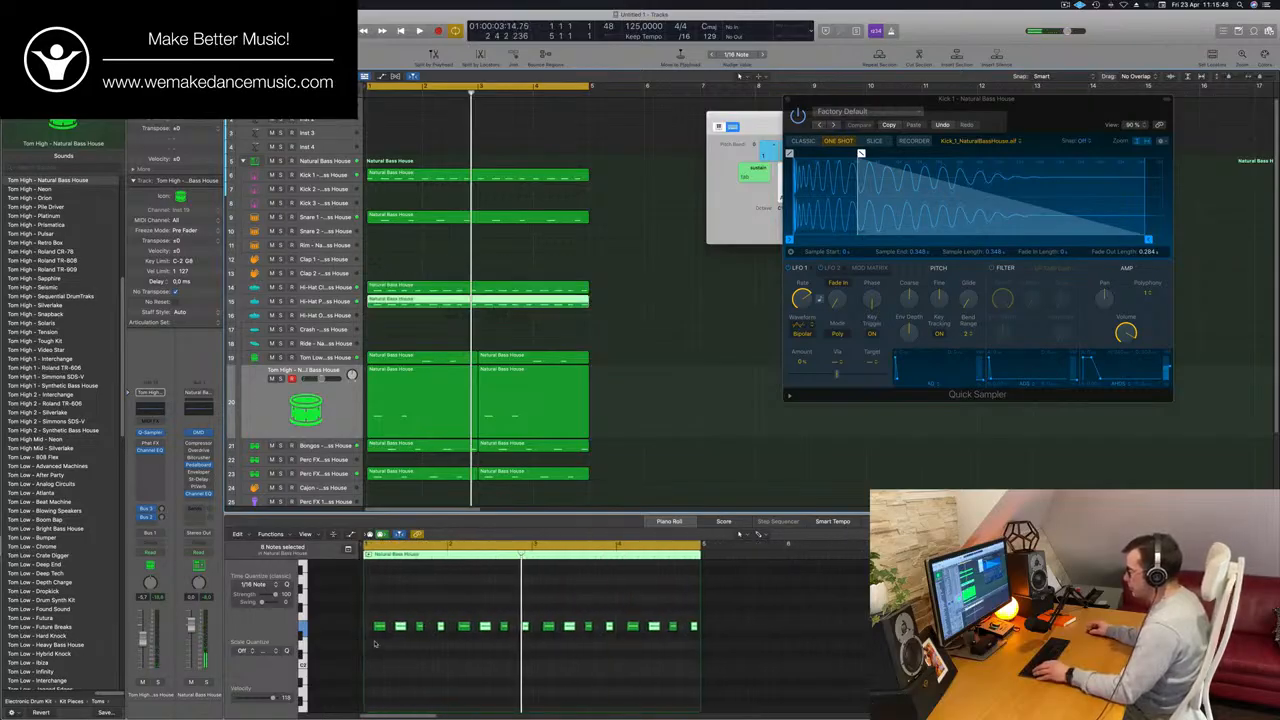
drag(374, 643, 712, 613)
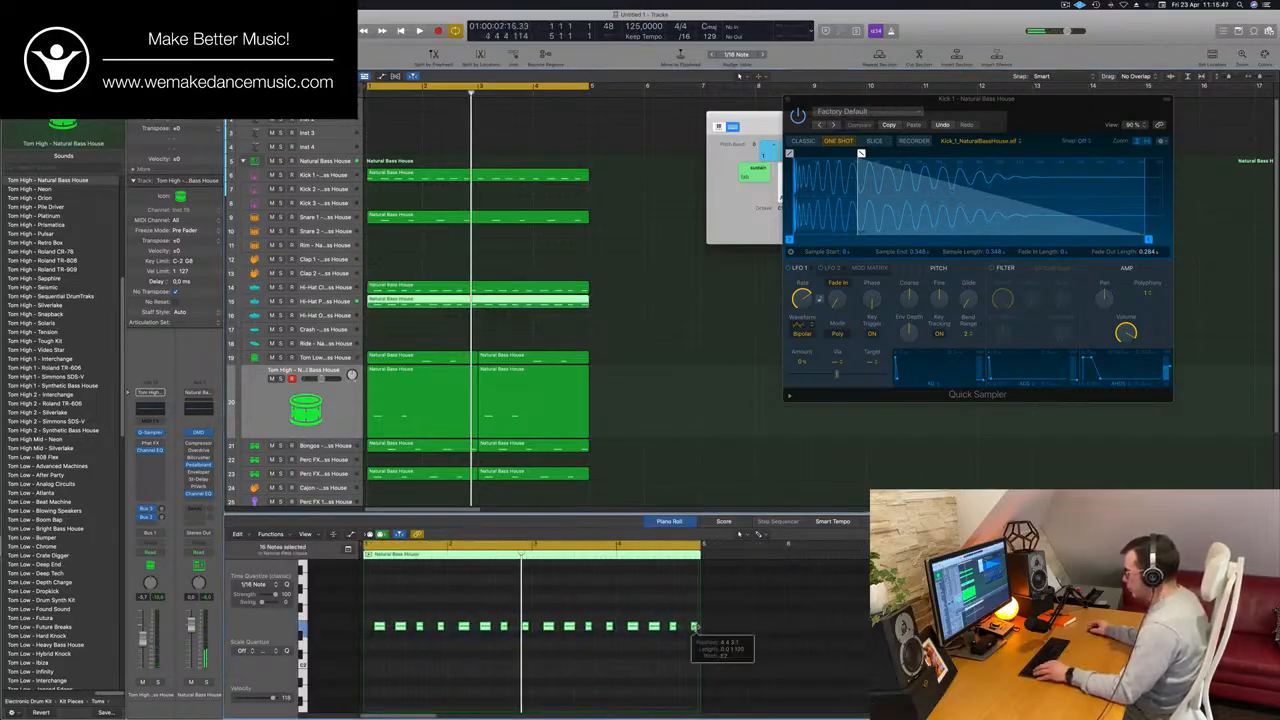
scroll(426, 651, up, 4)
scroll(463, 600, left, 4)
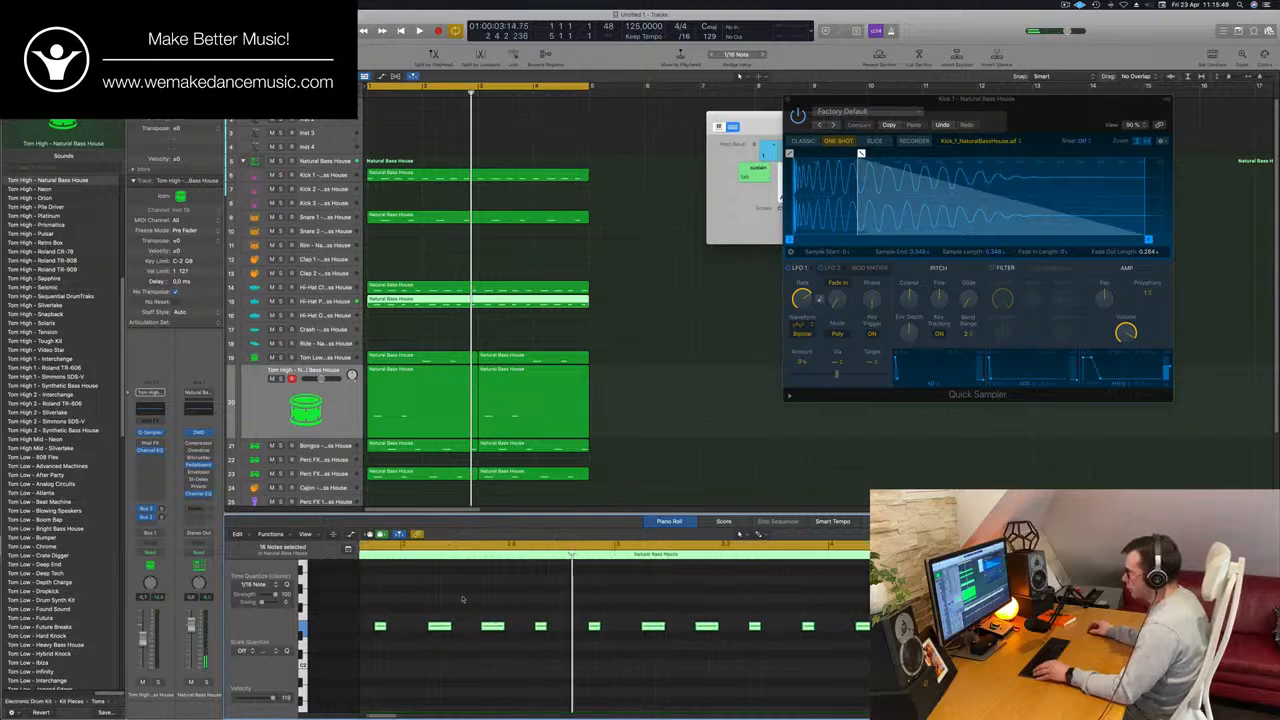
drag(393, 627, 382, 626)
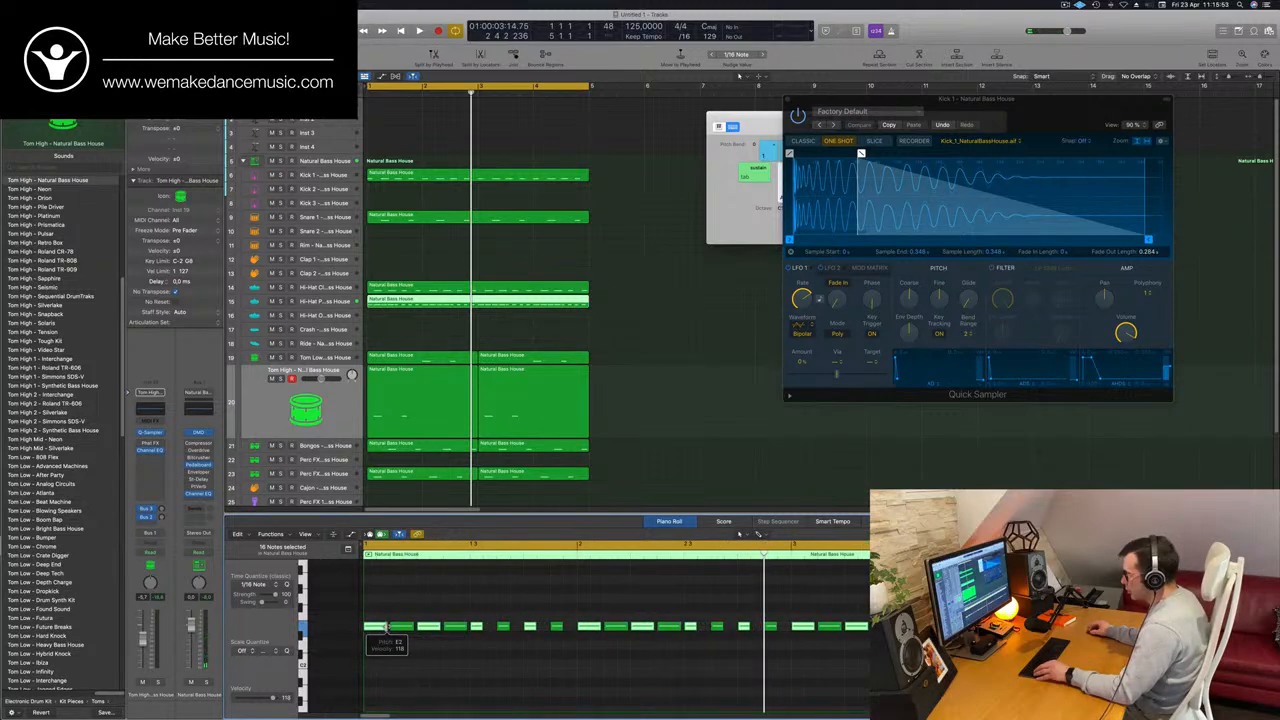
key(space)
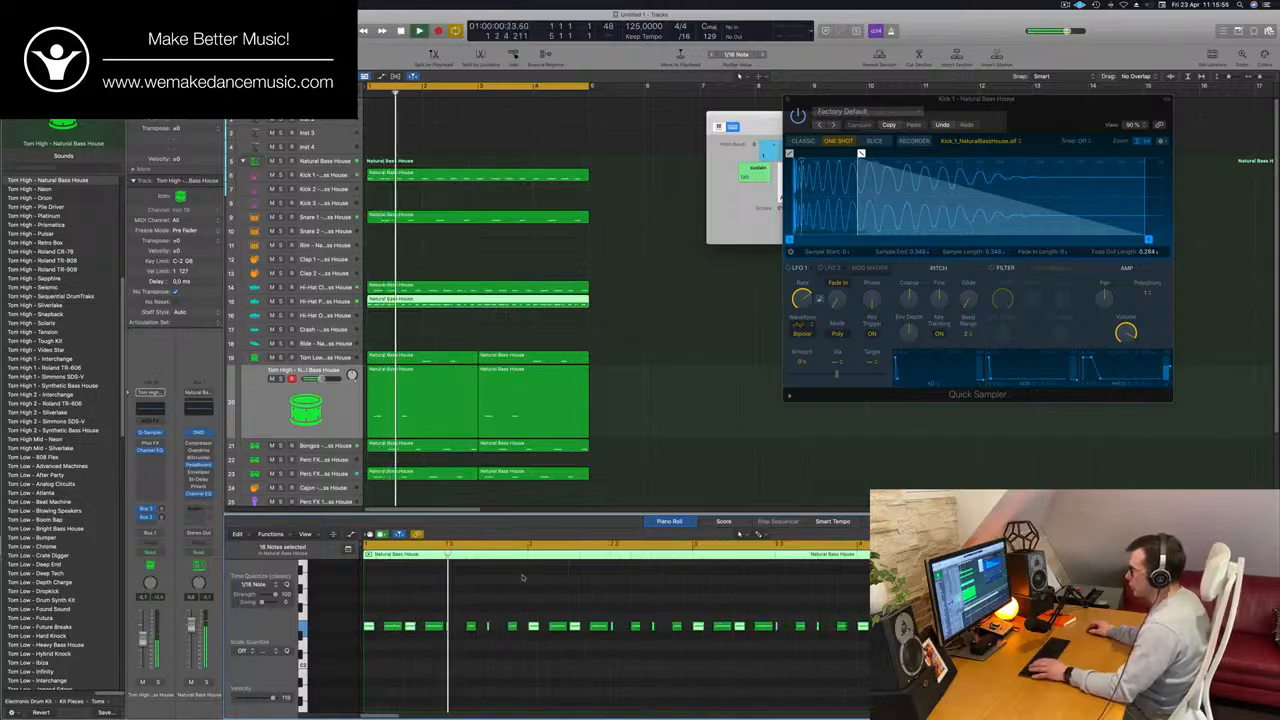
Move the eighth-note region from the Hi-Hat Pedal track to Hi-Hat Open and on to the Ride track.
click(430, 298)
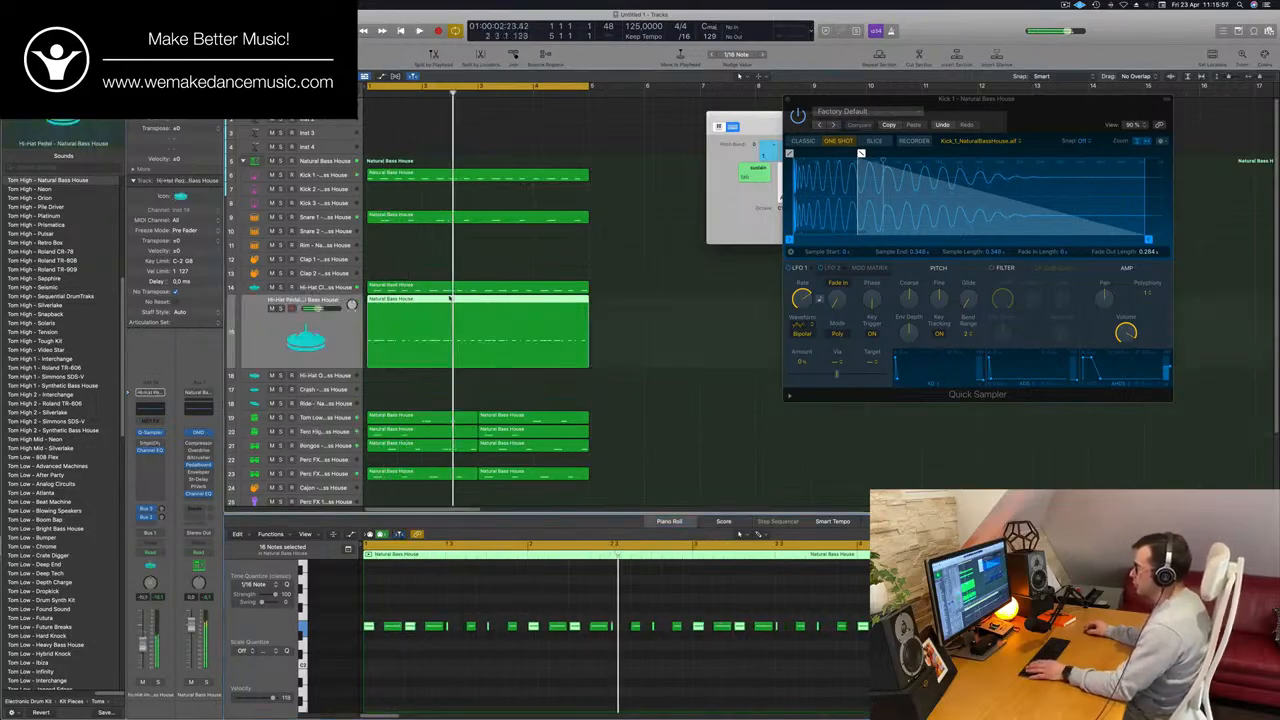
drag(476, 353, 476, 380)
click(532, 318)
key(Delete)
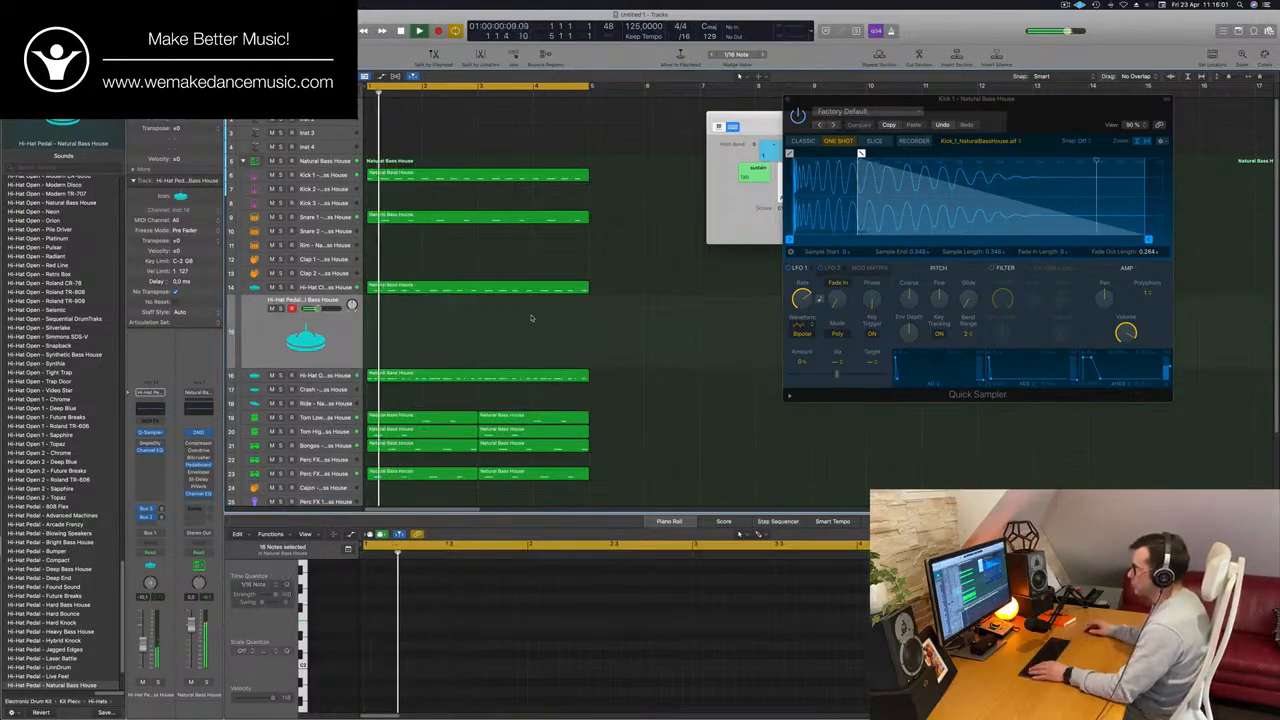
drag(457, 378, 457, 402)
Transpose all notes in the Ride region up an octave and adjust the Ride track's send to the delay bus.
scroll(432, 606, down, 2)
click(461, 606)
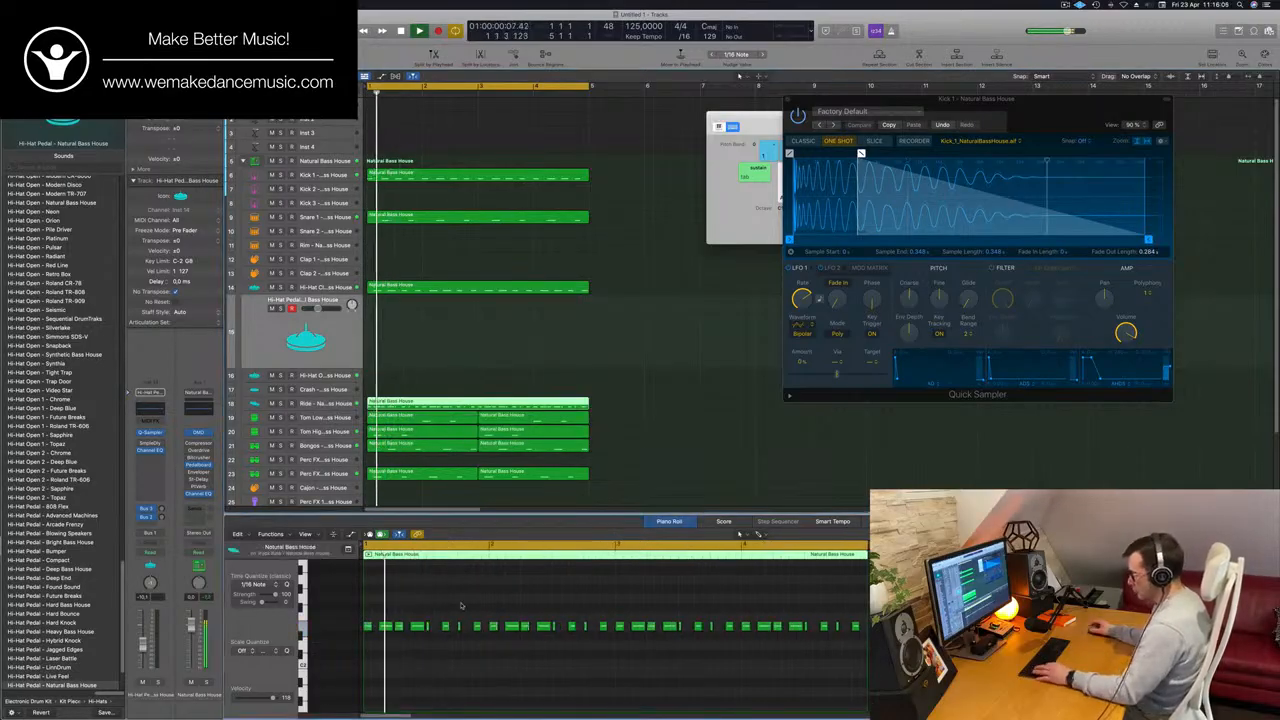
key(super+a)
key(alt+shift+Up)
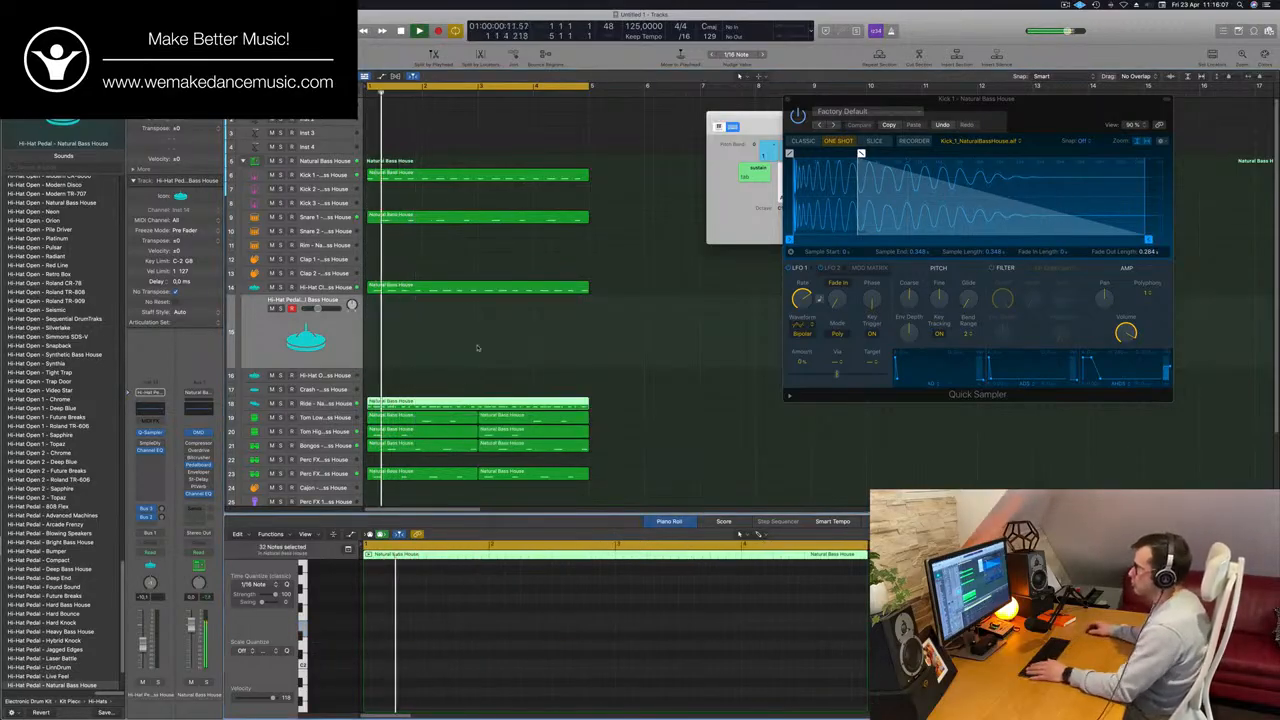
click(342, 405)
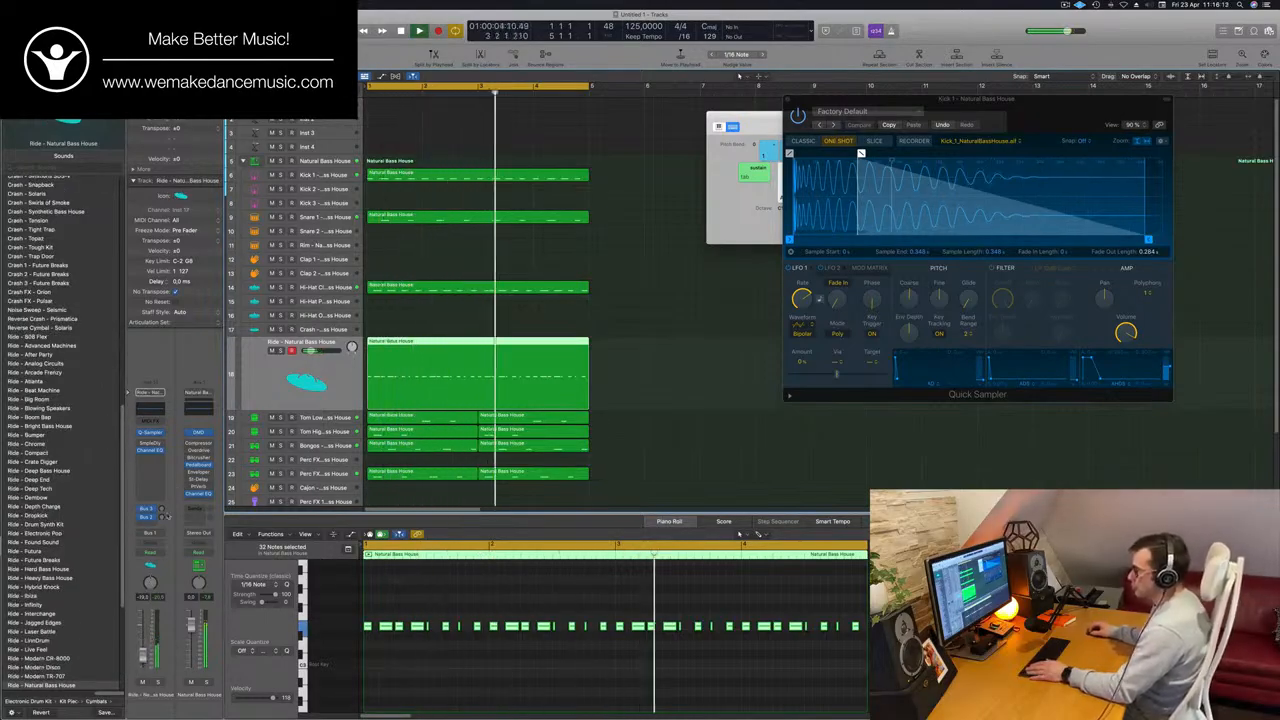
click(162, 517)
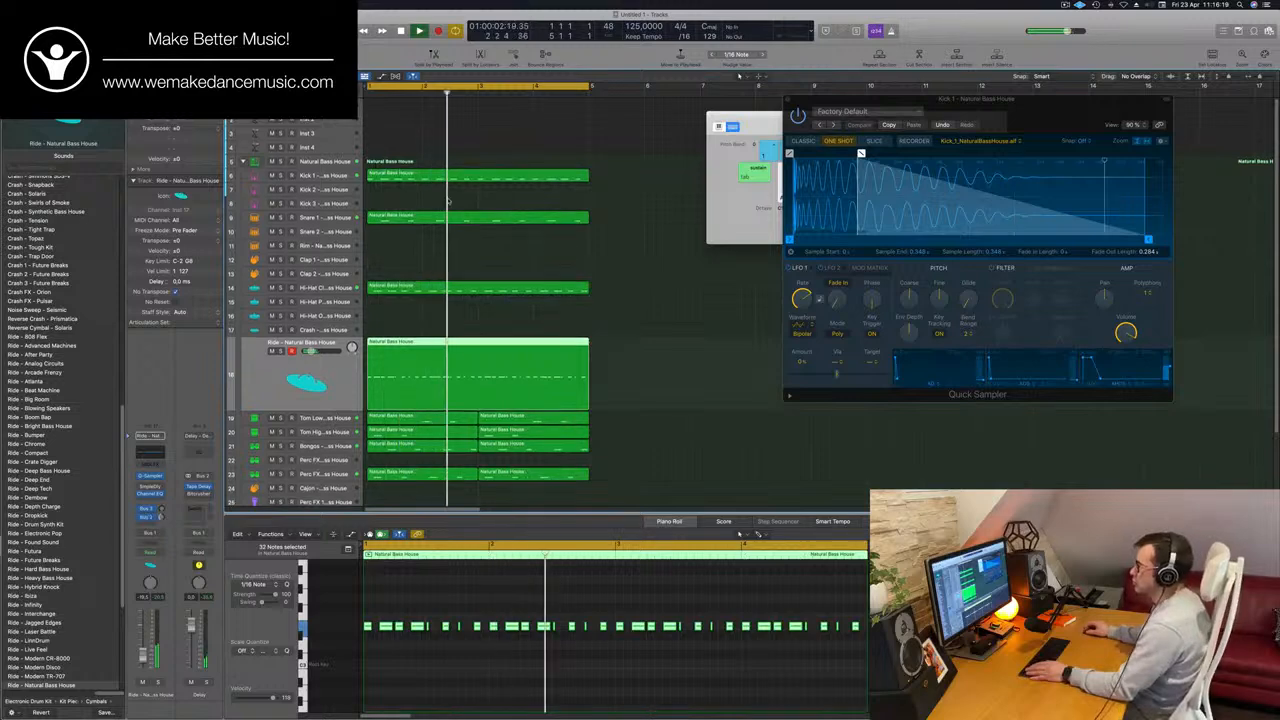
Copy the Kick 1 region down to the Kick 2 track, select that track and play the layered kicks.
click(482, 176)
drag(482, 176, 482, 190)
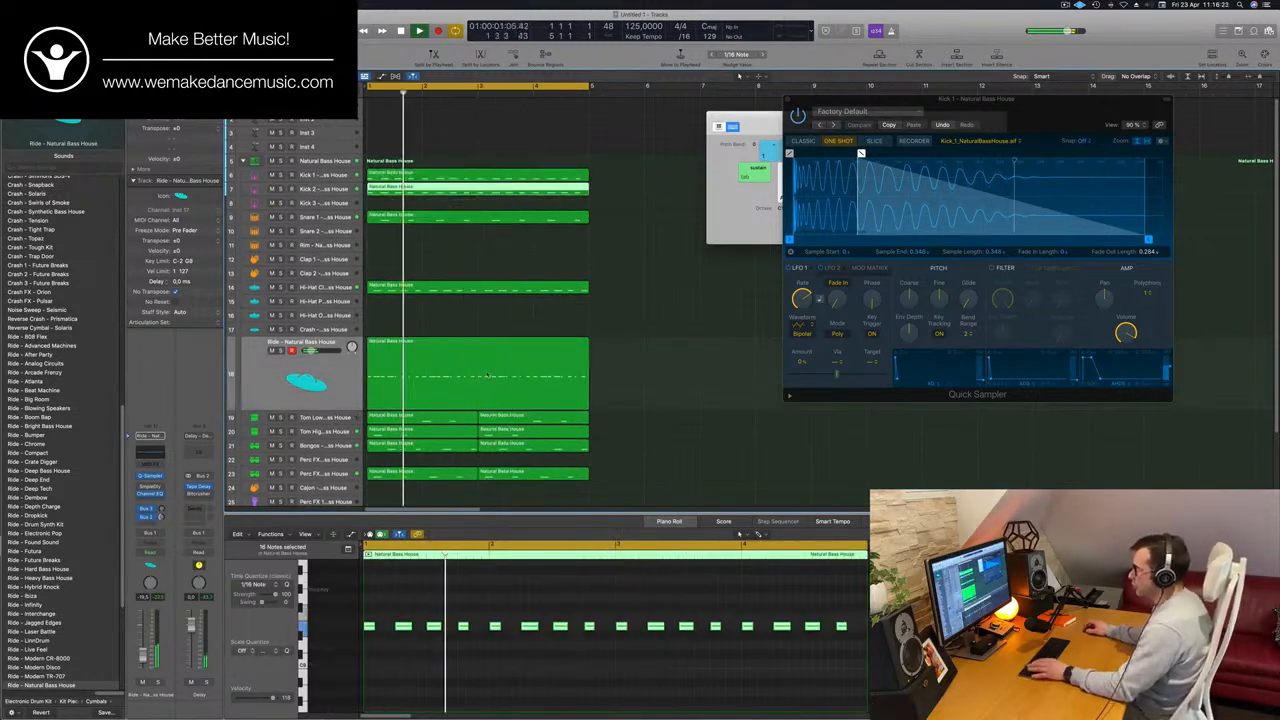
click(308, 190)
key(space)
key(space)
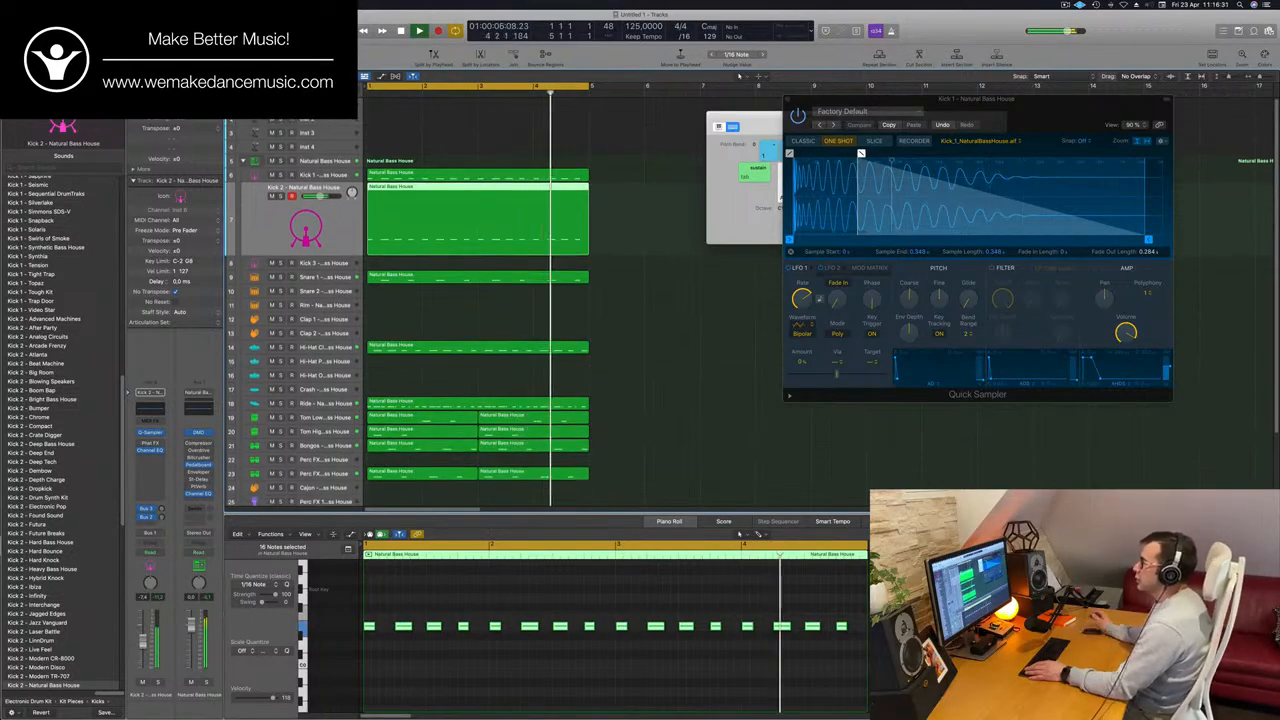
Replace Alchemy on the Inst 1 track with a stereo Retro Synth and move its window clear of the regions.
click(340, 104)
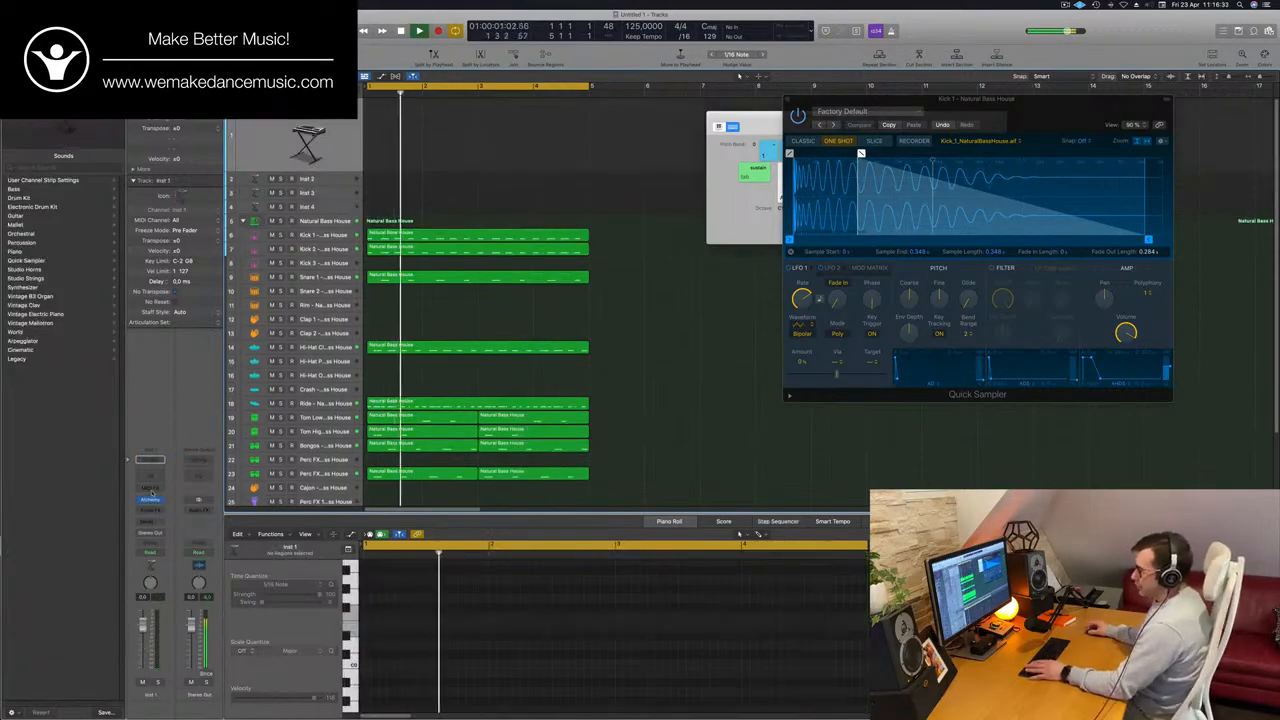
click(150, 500)
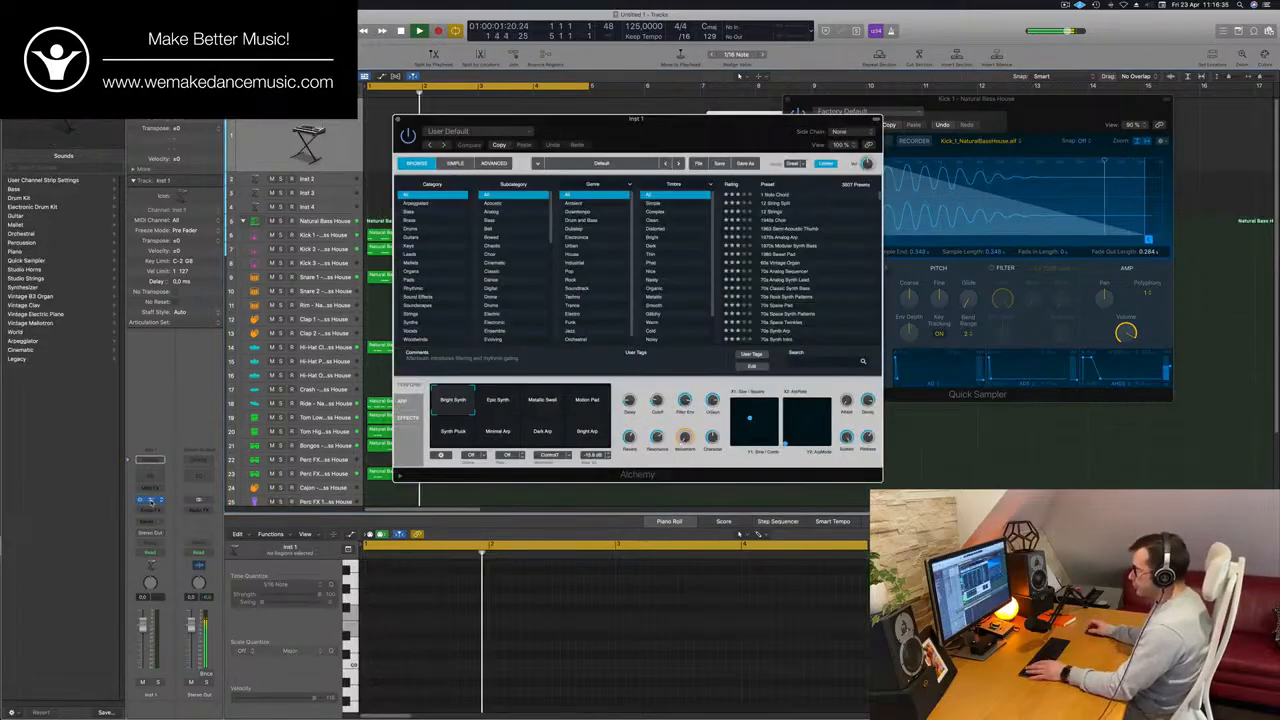
click(160, 501)
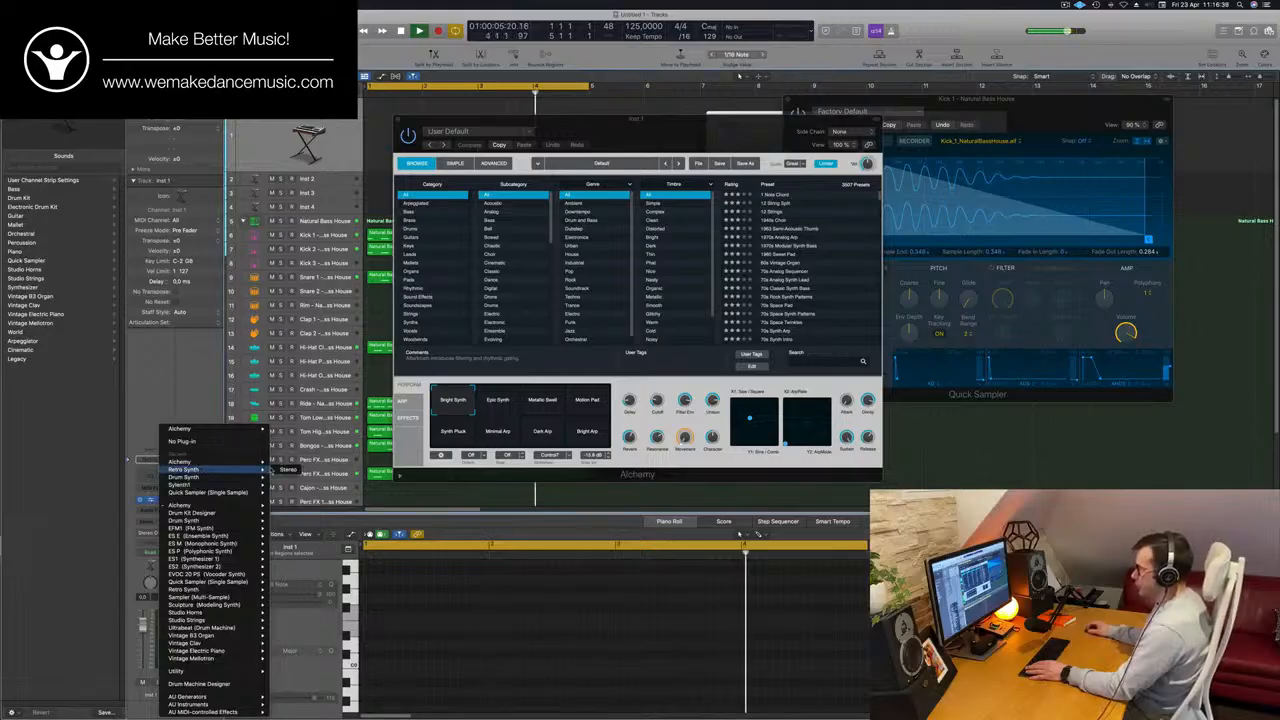
click(296, 480)
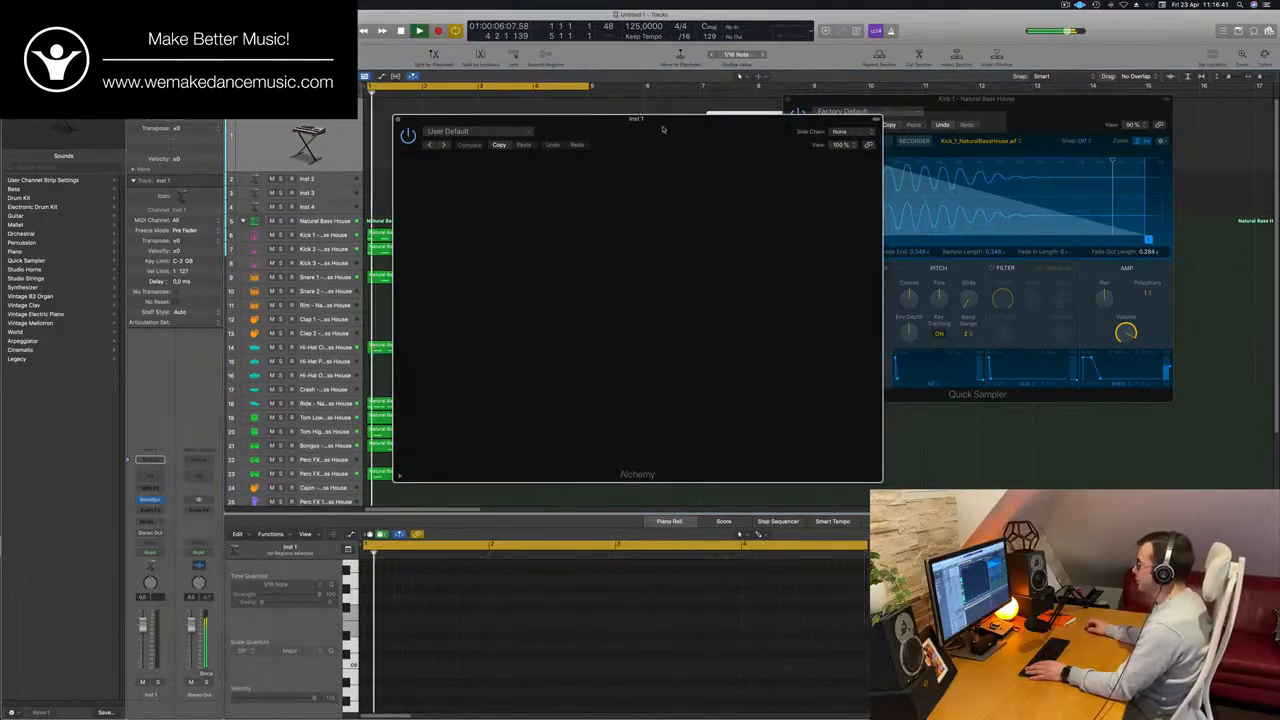
drag(751, 128, 976, 162)
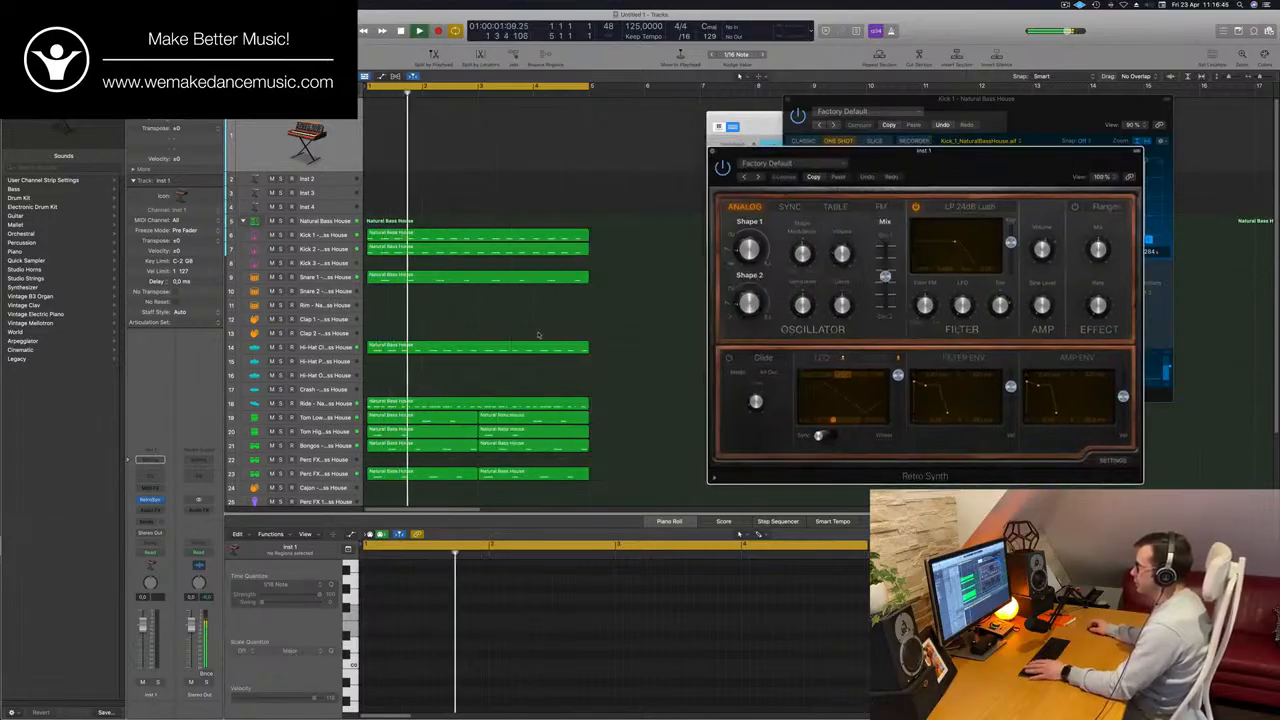
key(Return)
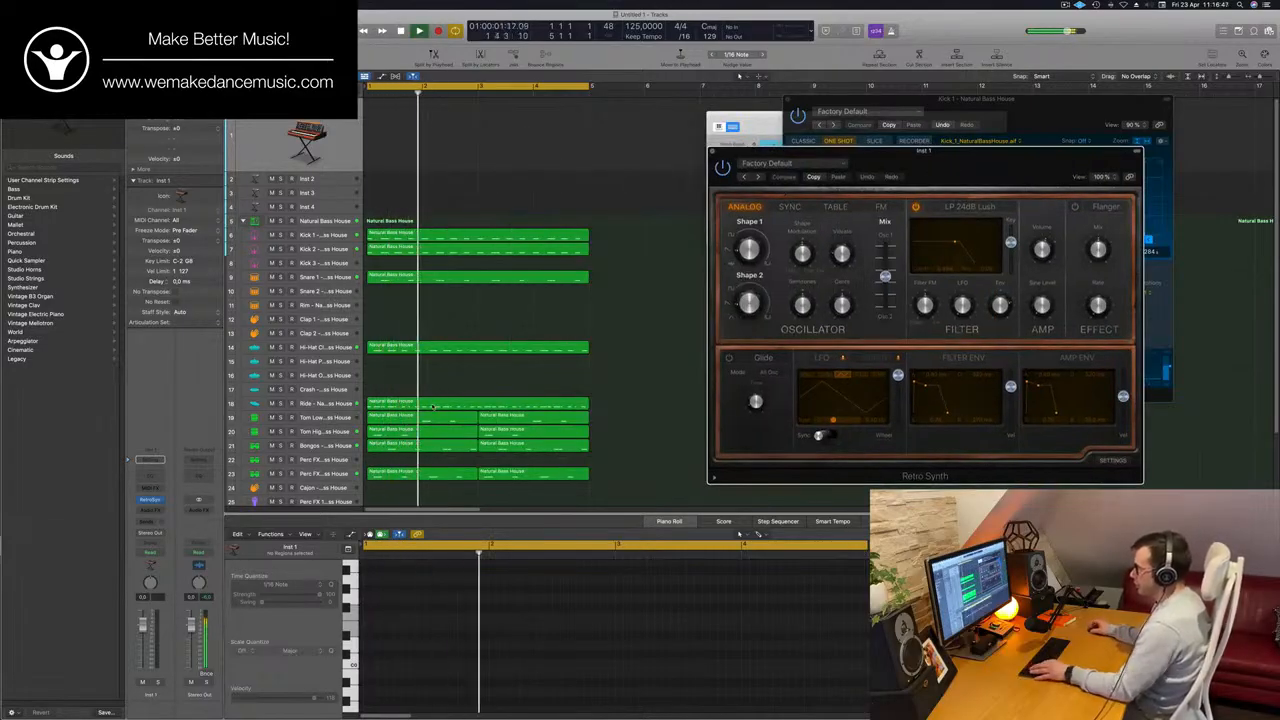
Copy the Ride region up to the Inst 1 track at bar 1 and play it through Retro Synth.
click(434, 406)
drag(434, 406, 431, 118)
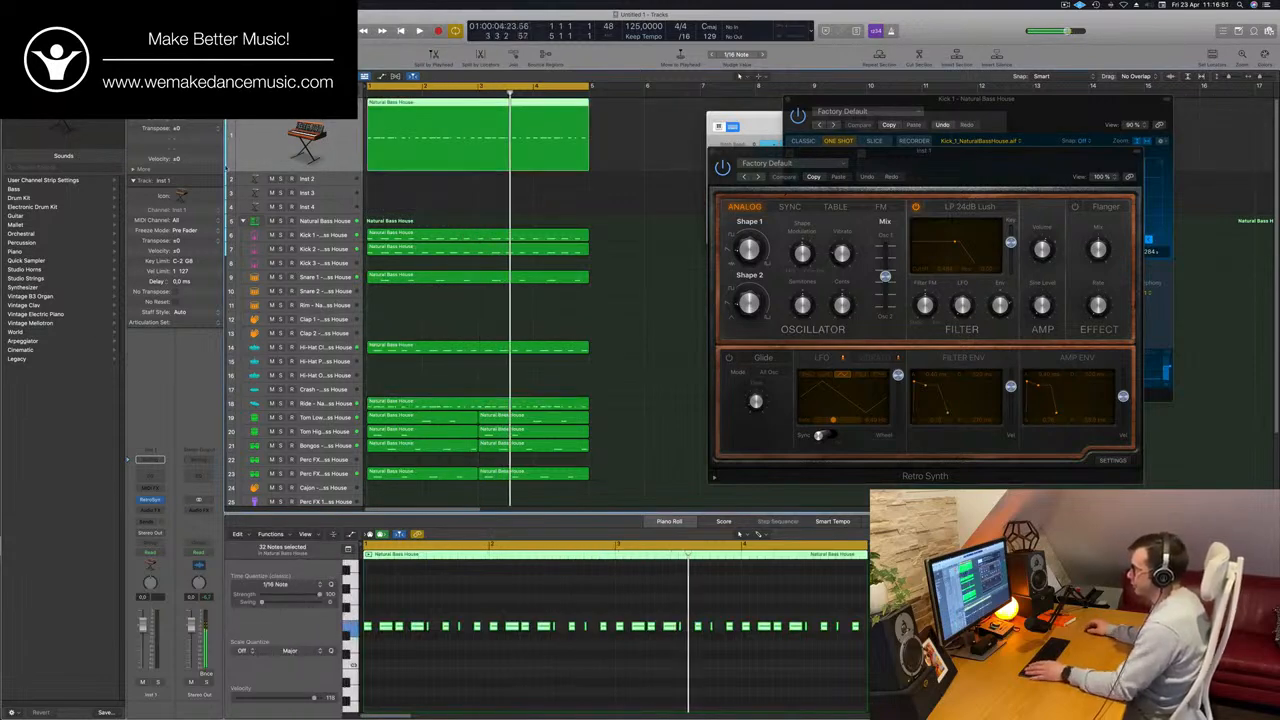
key(space)
key(space)
Transpose all notes in the Inst 1 region down to a bass range and lower the track's volume to about -4.5 dB.
click(512, 674)
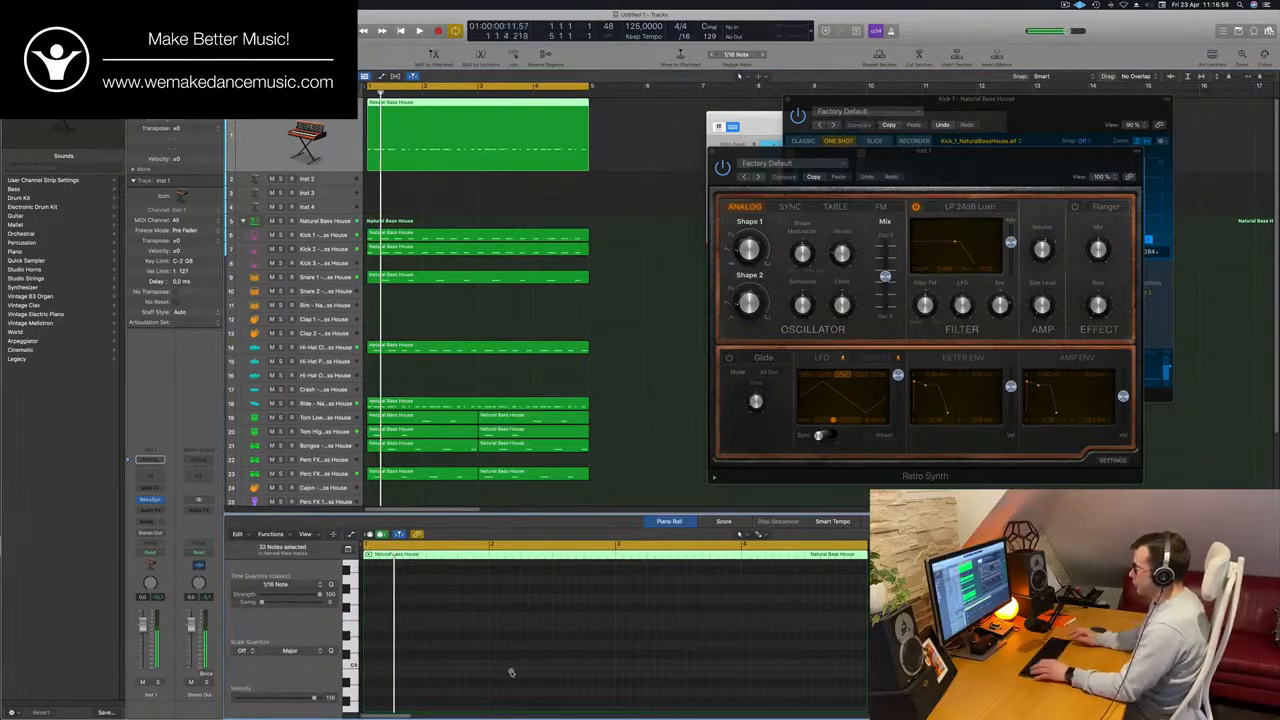
click(488, 130)
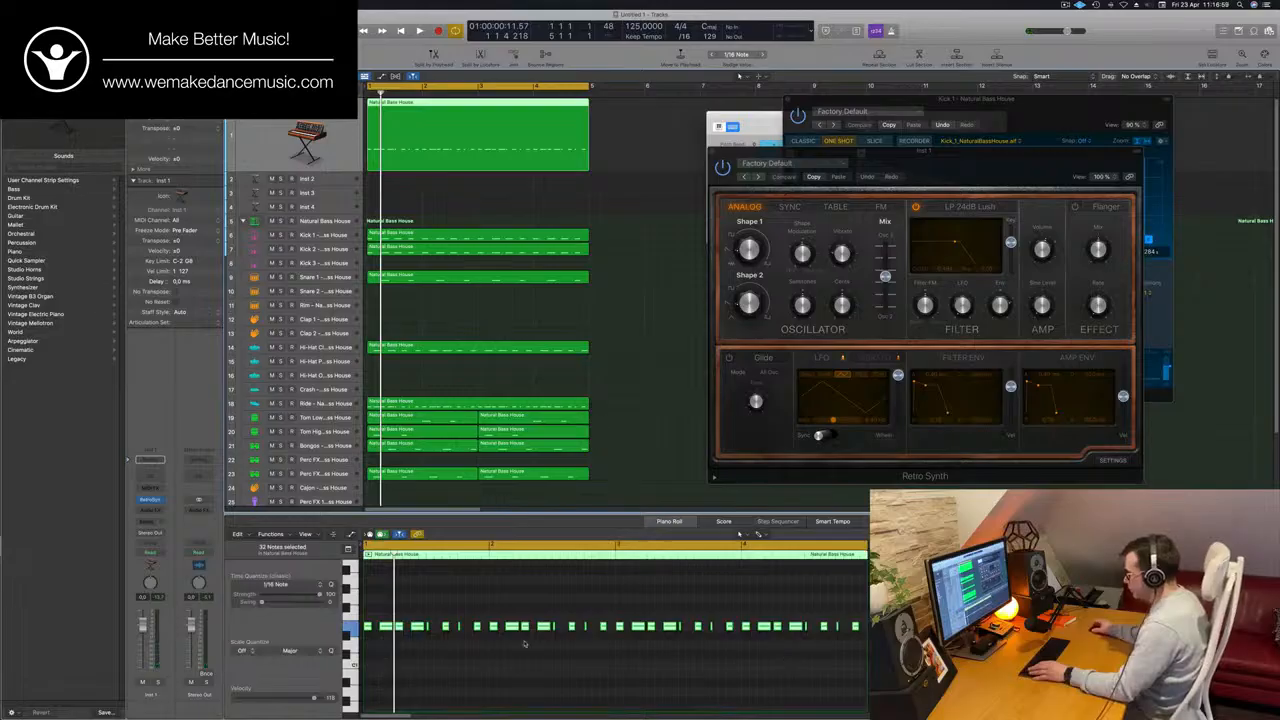
key(space)
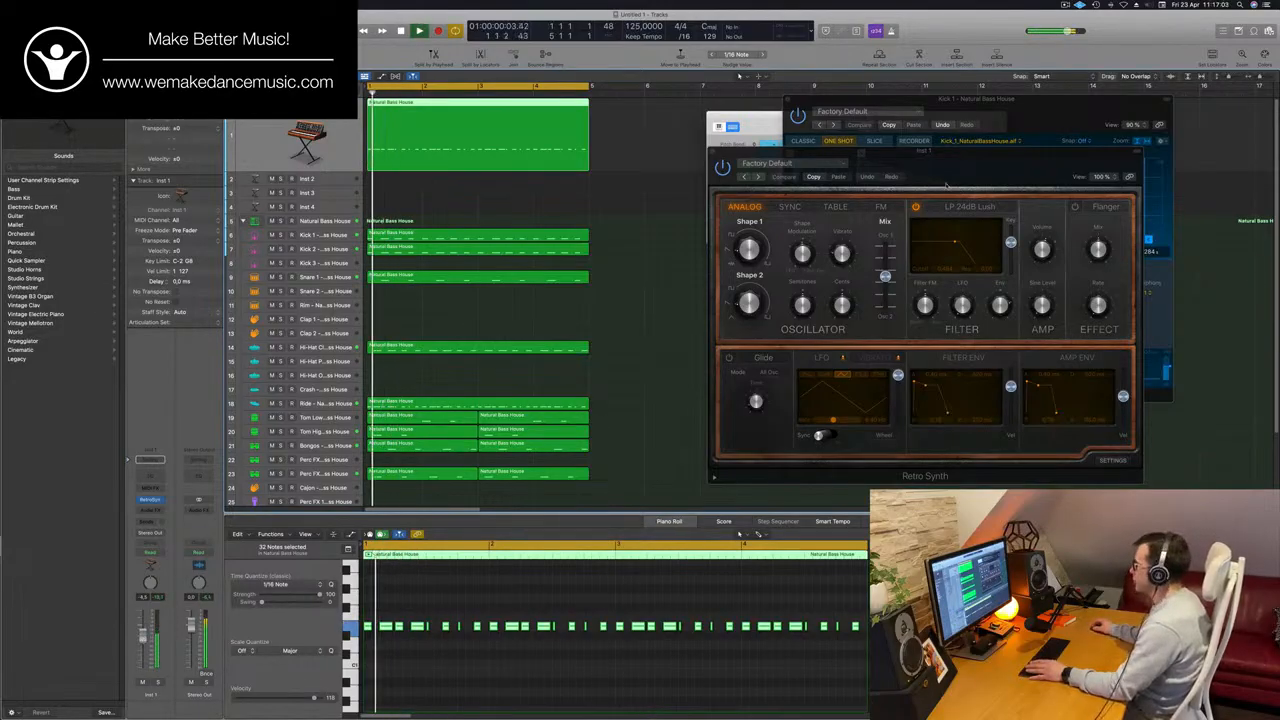
Audition the Retro Synth presets Antimatter Synth and Airbass Synth during playback, and load the bass preset Analog Funk.
drag(941, 163, 723, 128)
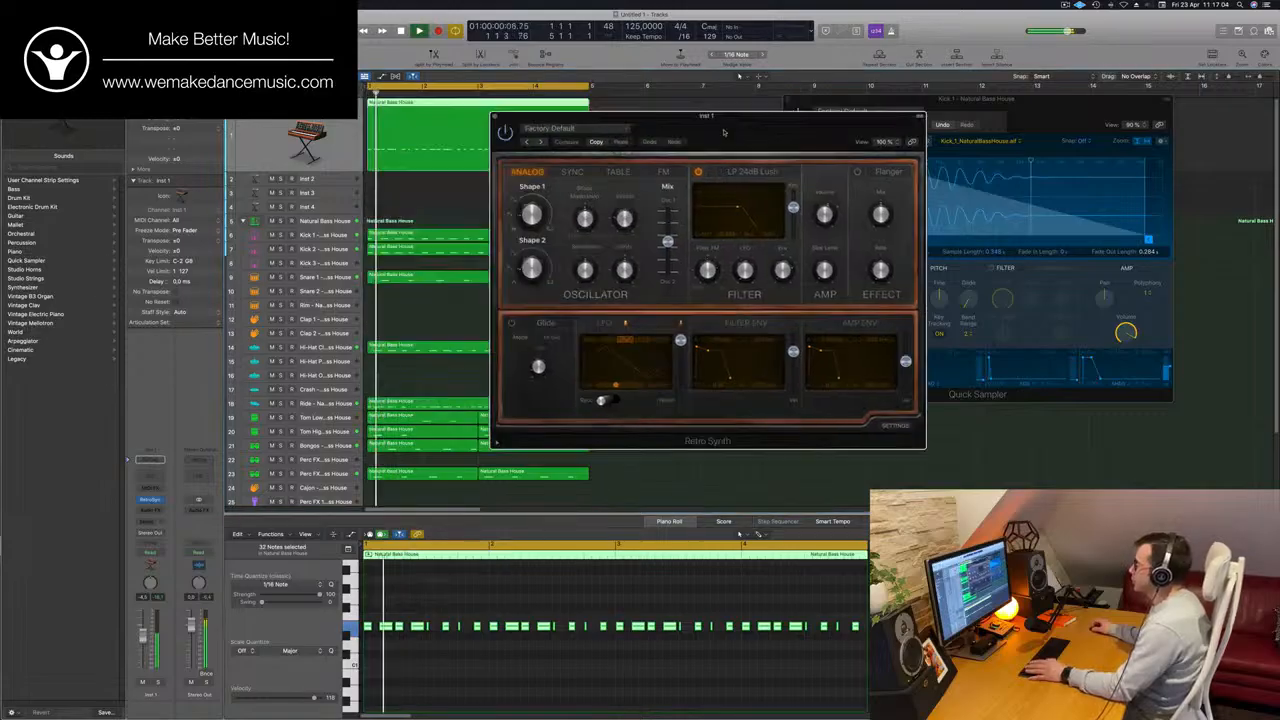
click(541, 141)
click(575, 128)
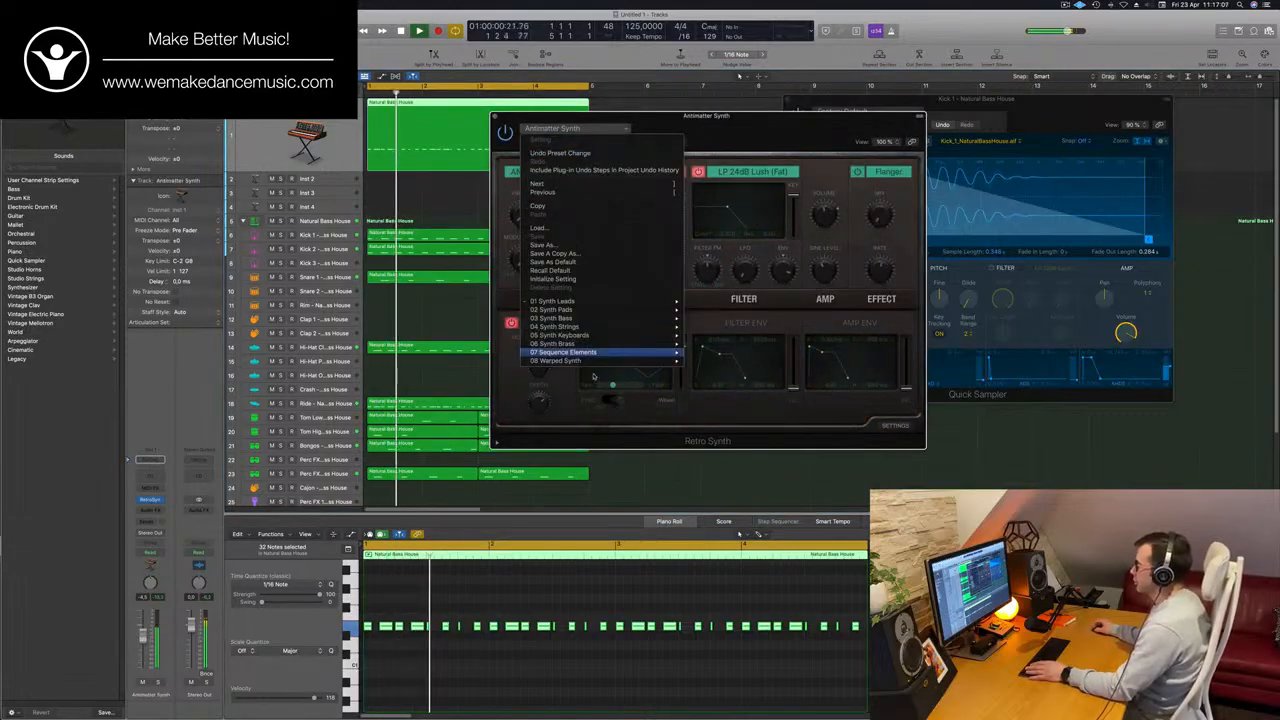
mouse_move(609, 337)
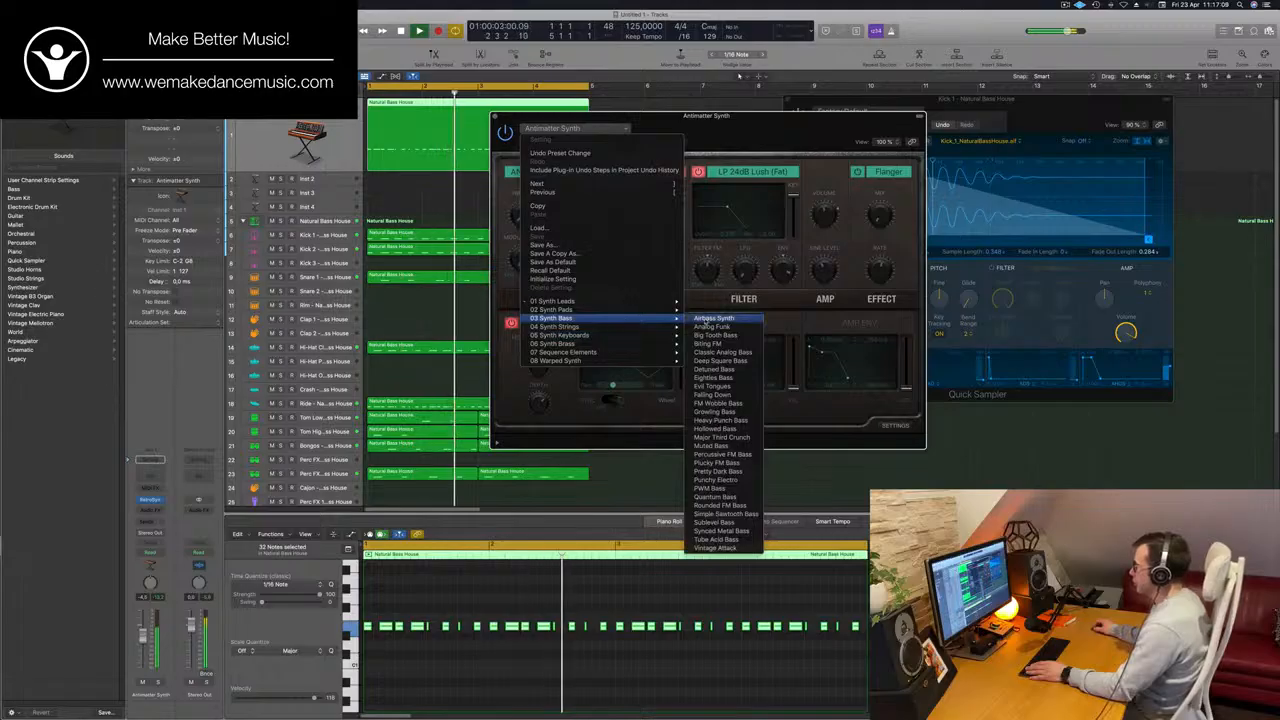
click(727, 93)
key(Return)
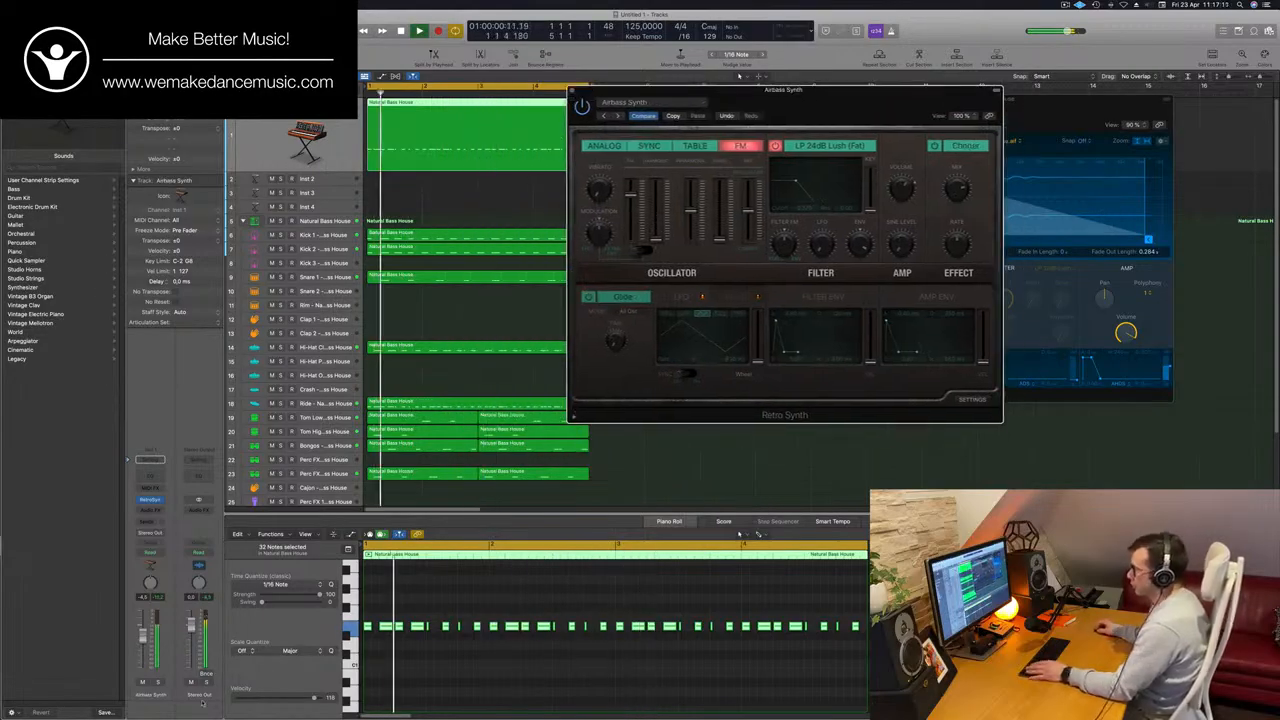
click(616, 116)
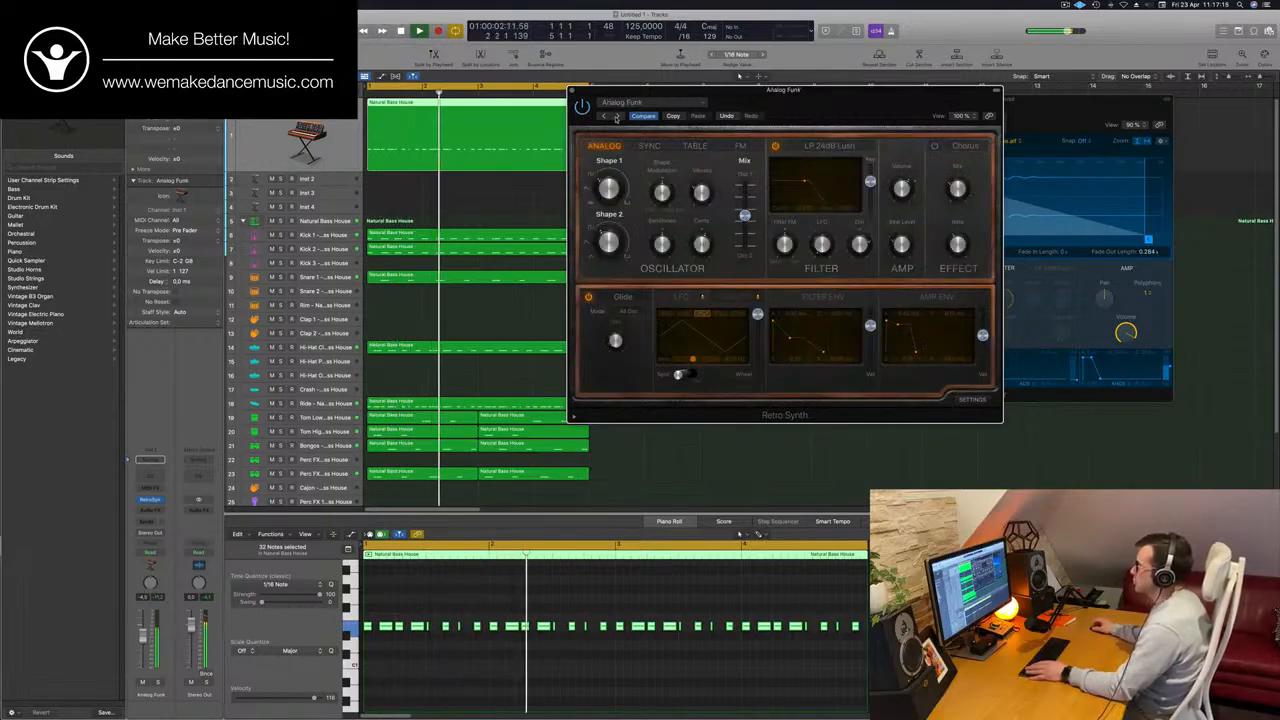
Audition the Retro Synth presets Big Tooth Bass and Classic Analog Bass during playback, moving the synth window as needed.
click(616, 116)
drag(805, 122, 782, 148)
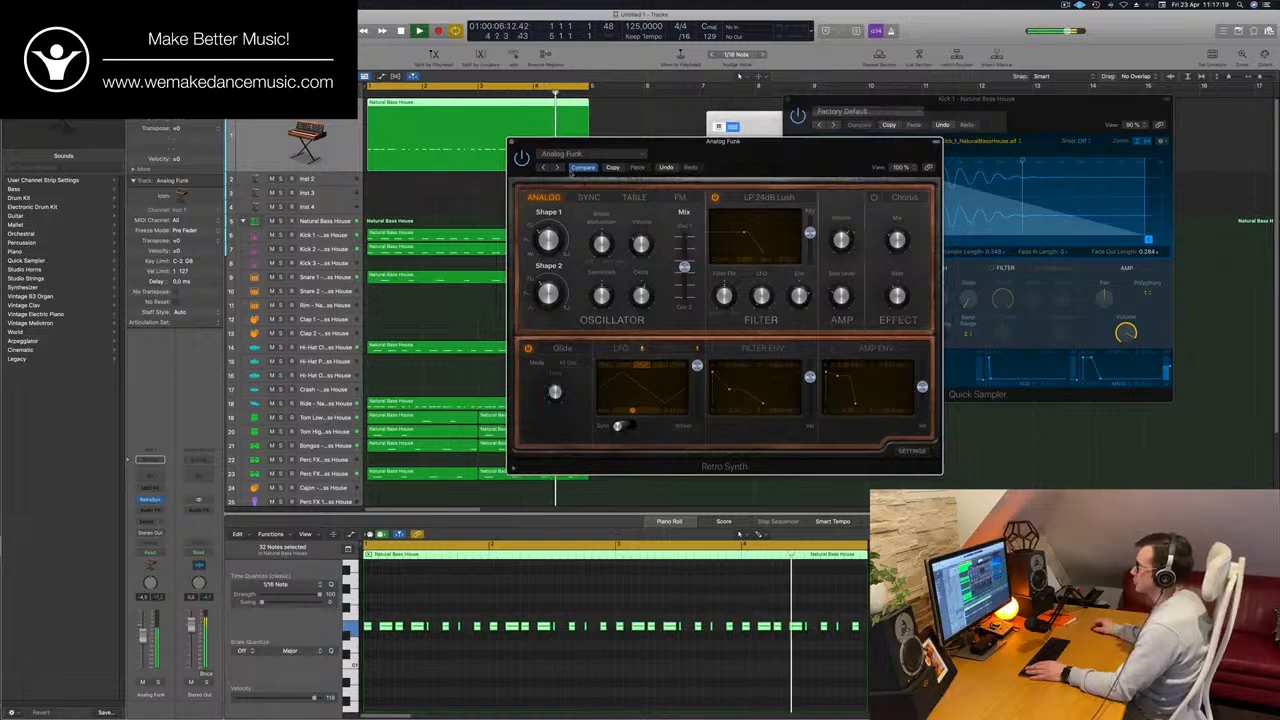
click(558, 168)
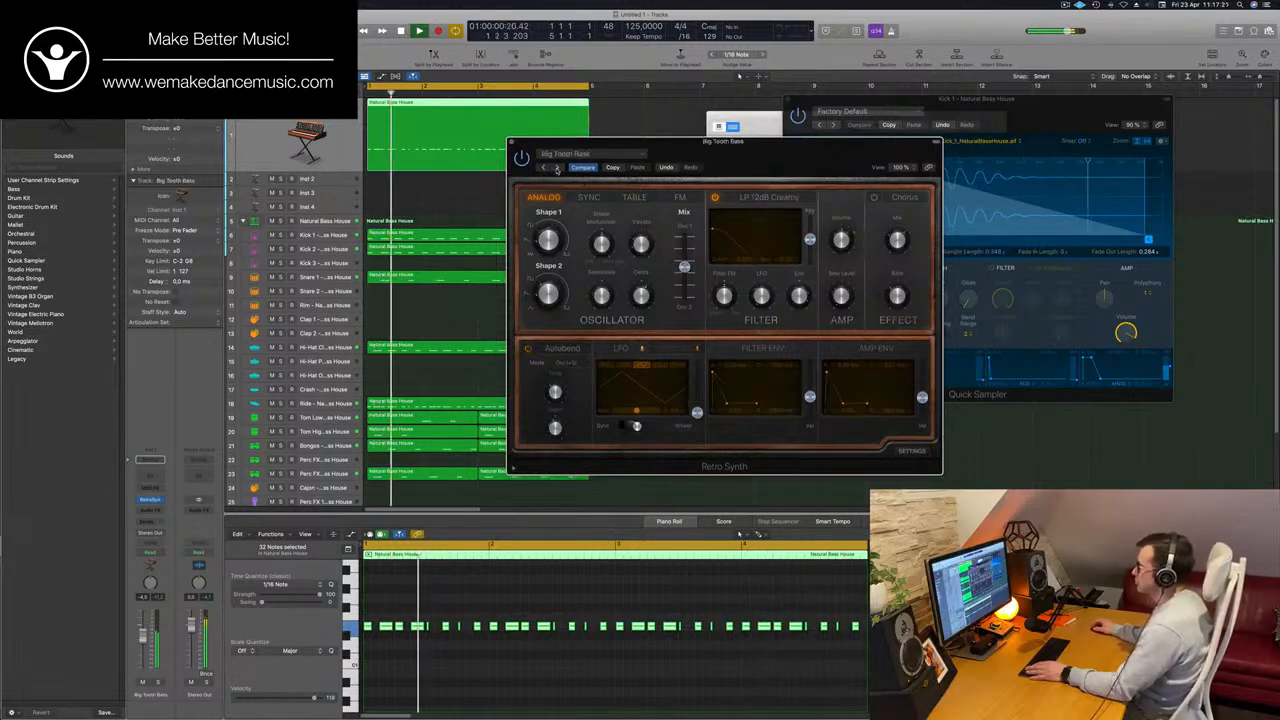
click(558, 168)
click(558, 168)
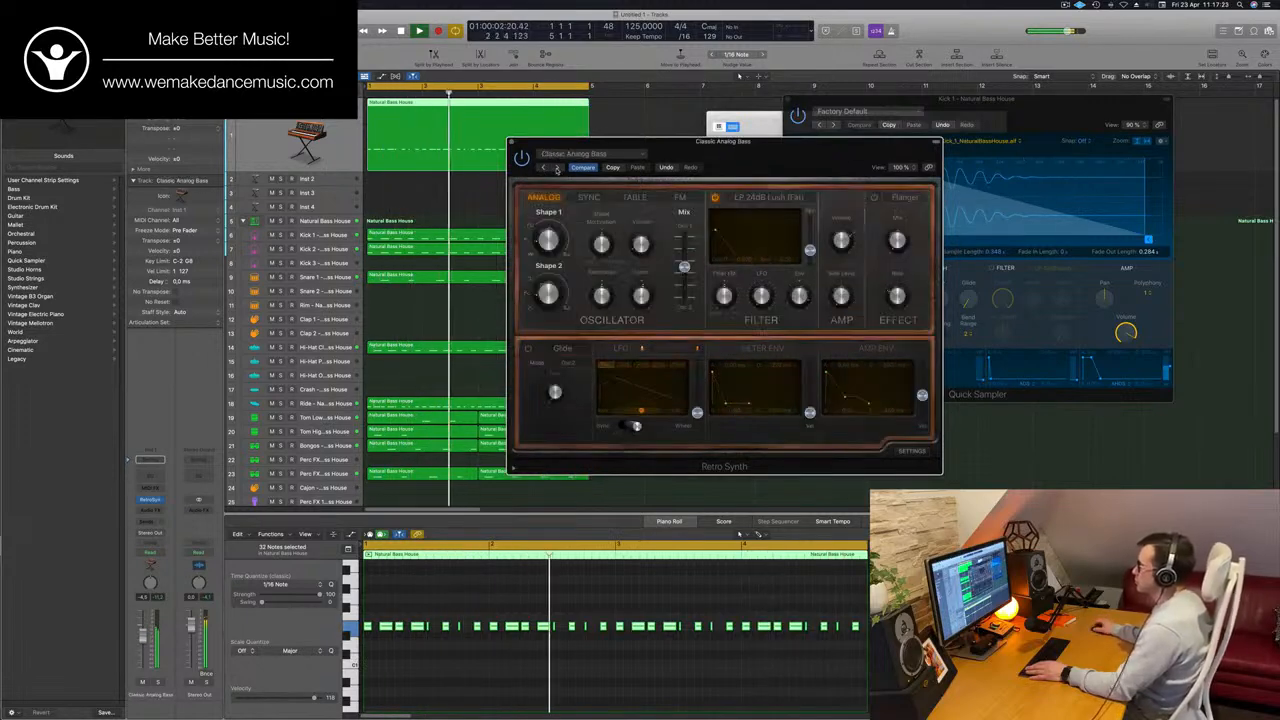
drag(558, 168, 627, 117)
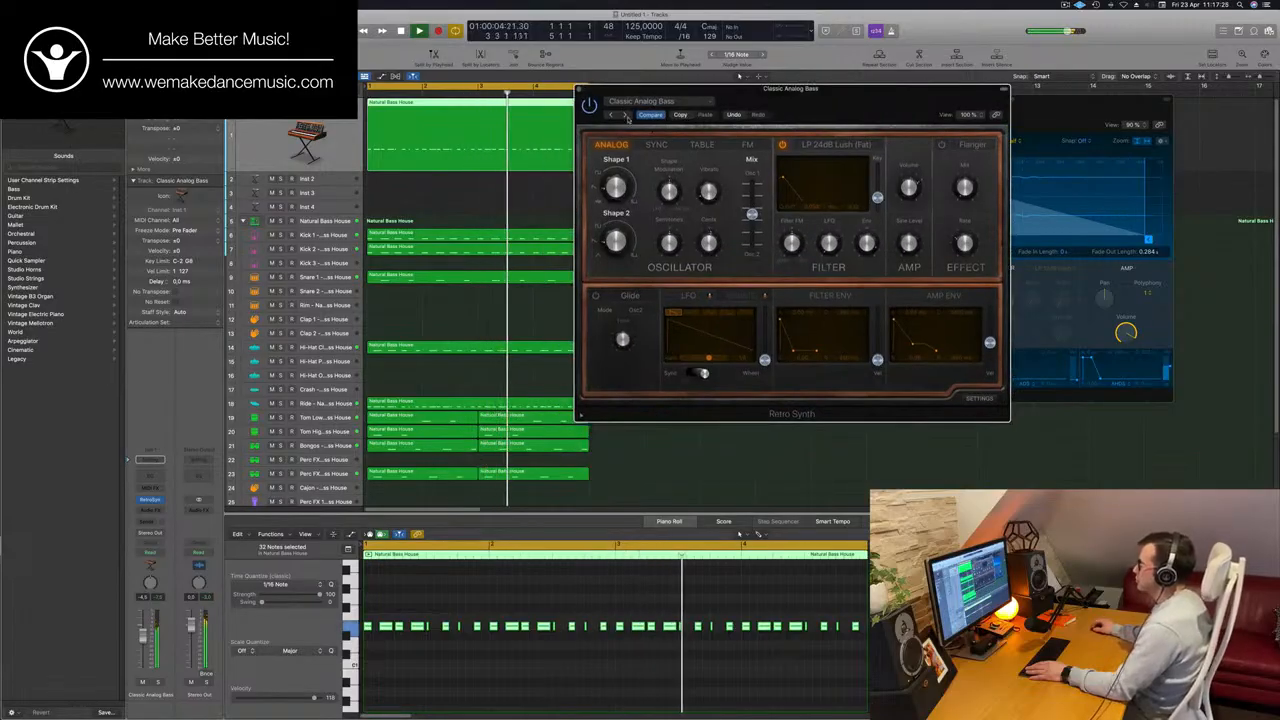
Audition further Retro Synth presets from Eighties Bass through Heavy Punch Bass during playback, ending on Hollowed Bass.
click(627, 117)
drag(792, 118, 694, 201)
click(527, 198)
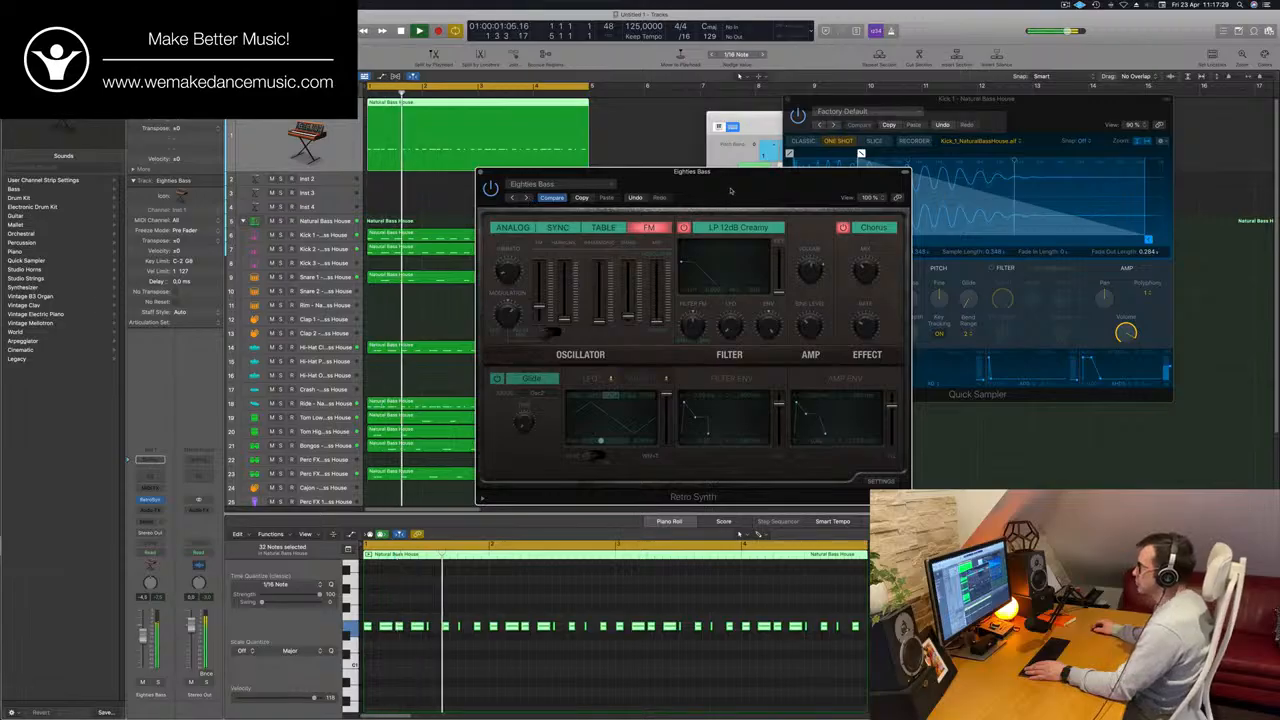
click(522, 199)
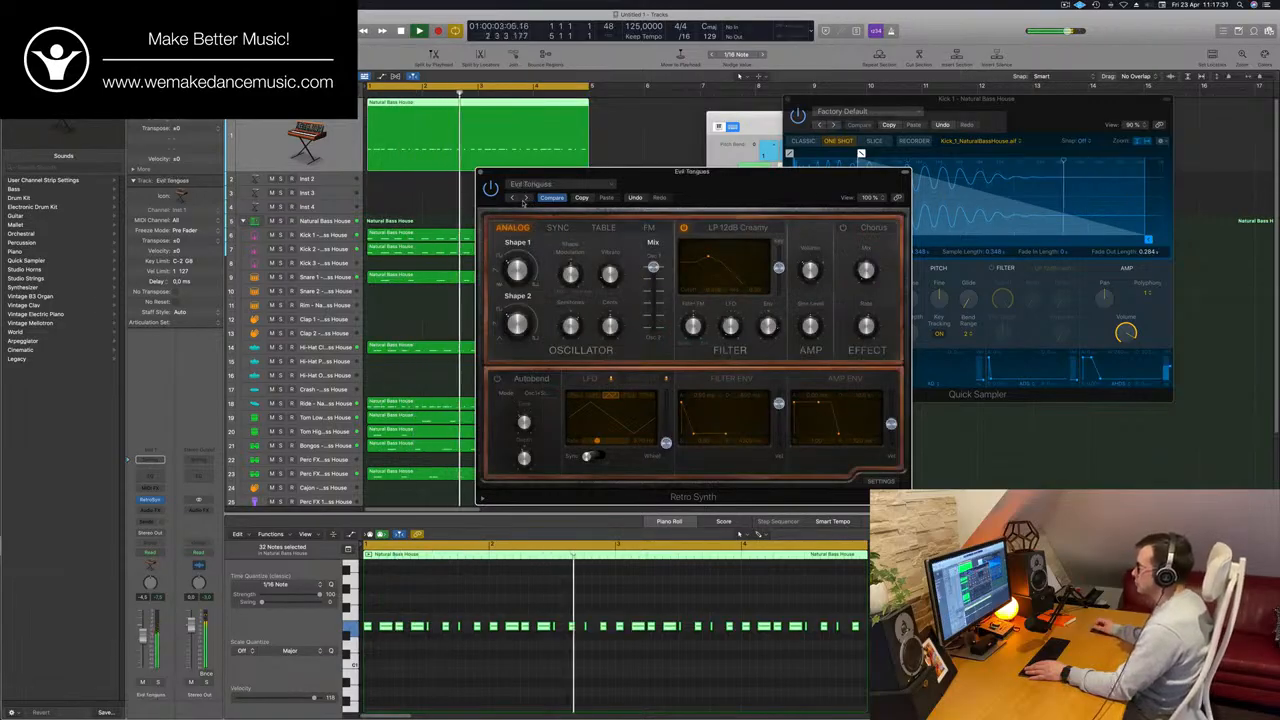
click(522, 199)
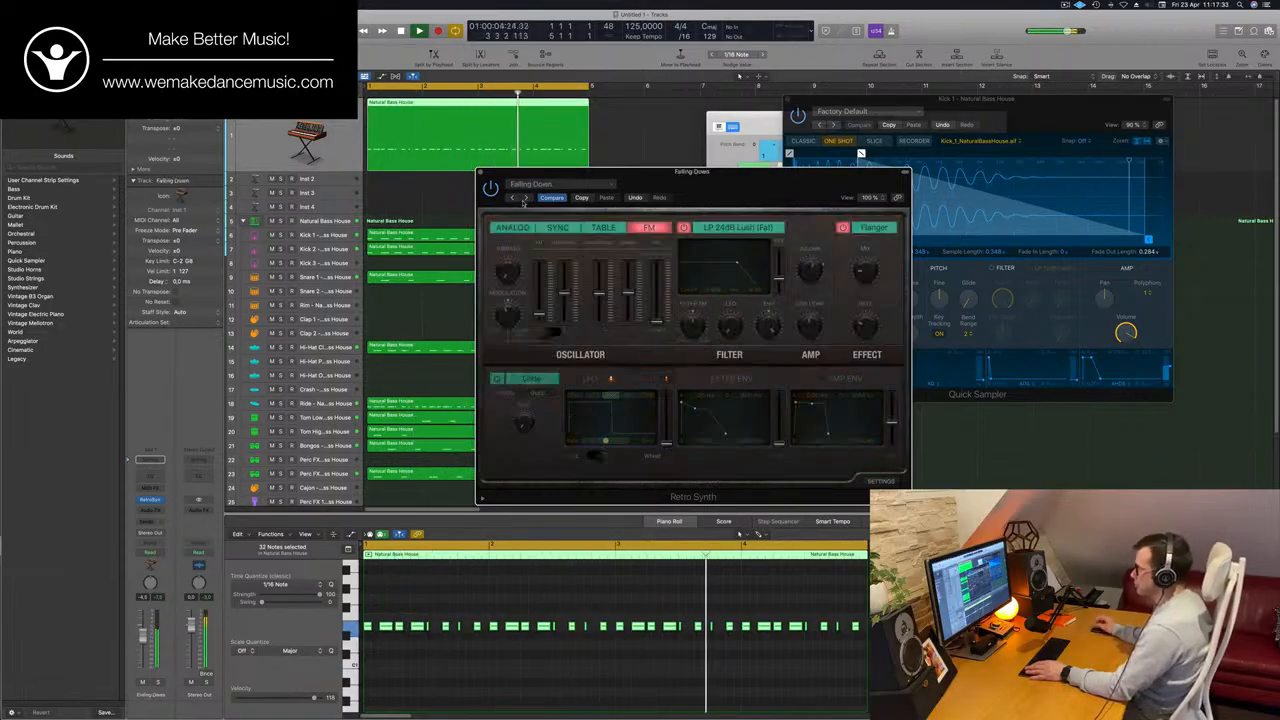
click(522, 199)
click(522, 199)
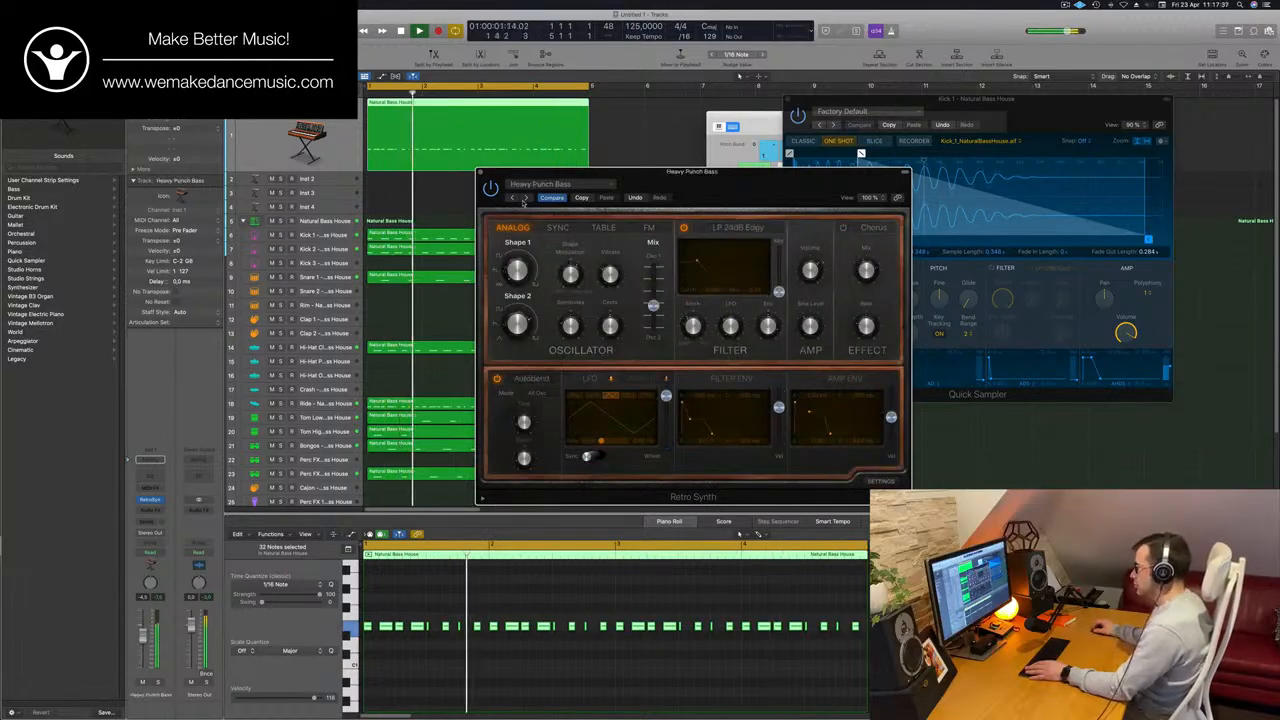
click(522, 199)
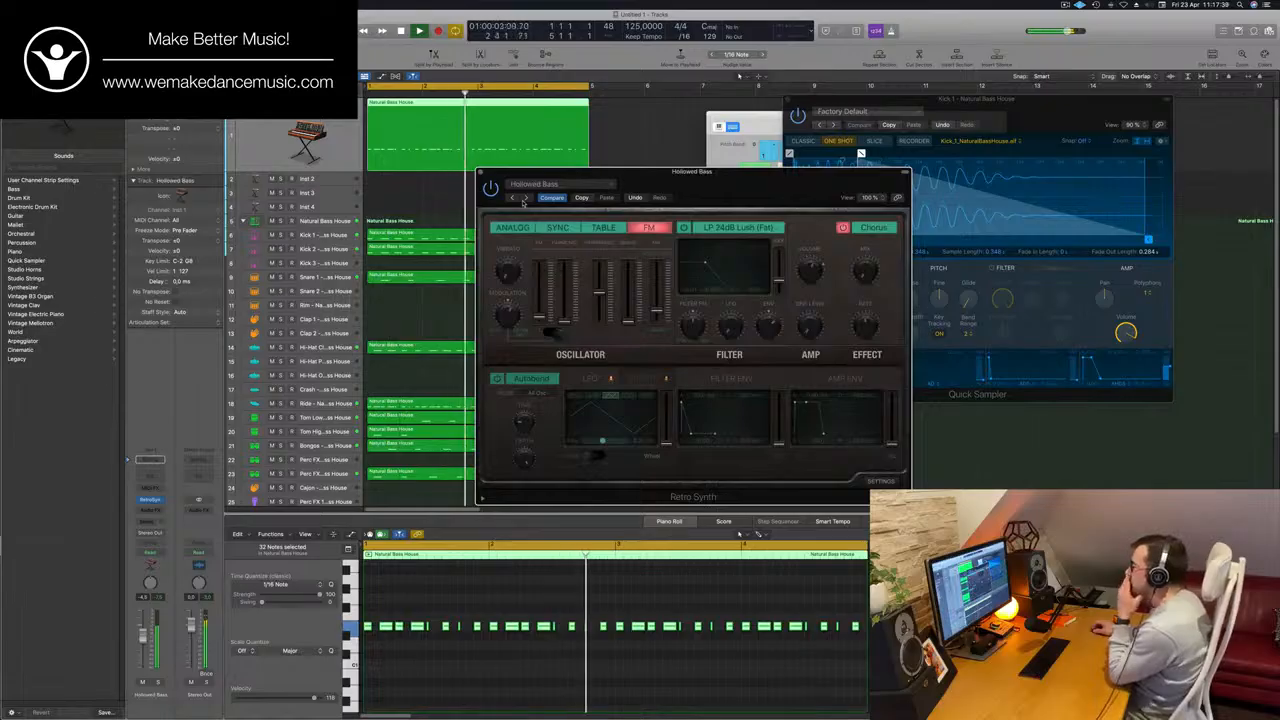
Move the Retro Synth window clear of the regions, replay the pattern with Hollowed Bass from the start and copy the preset's settings.
drag(727, 181, 718, 207)
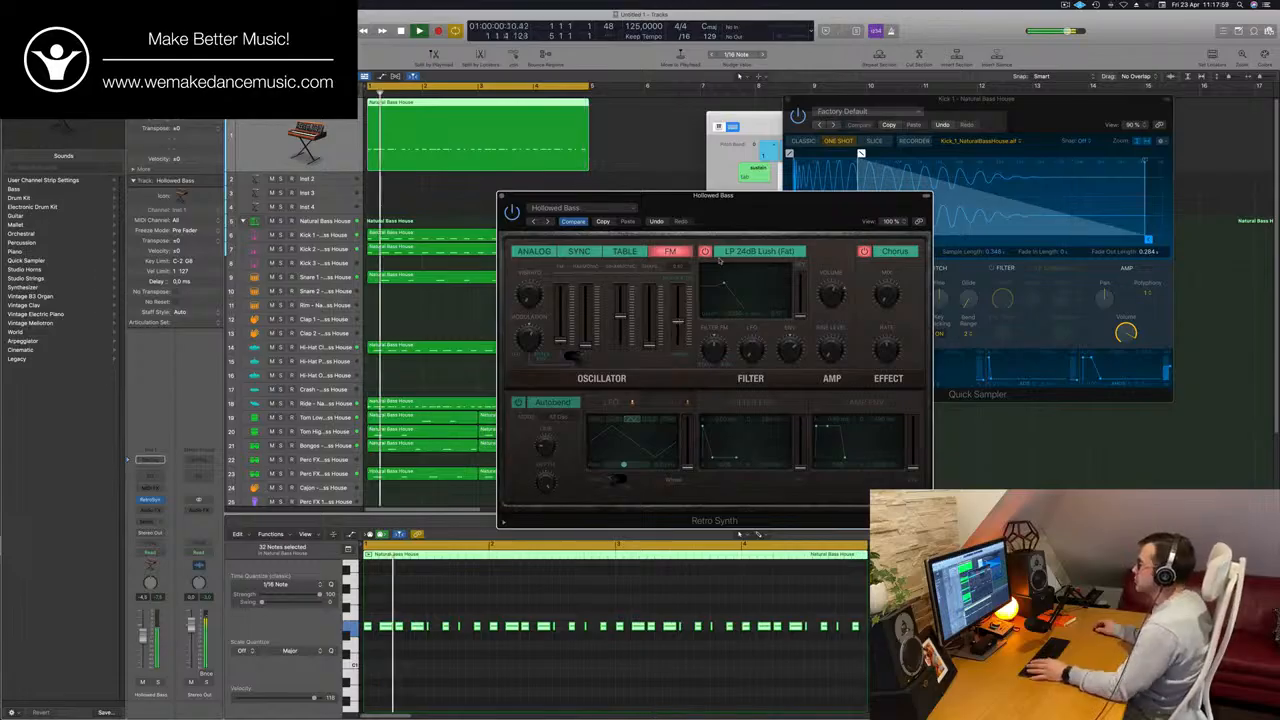
drag(754, 211, 845, 124)
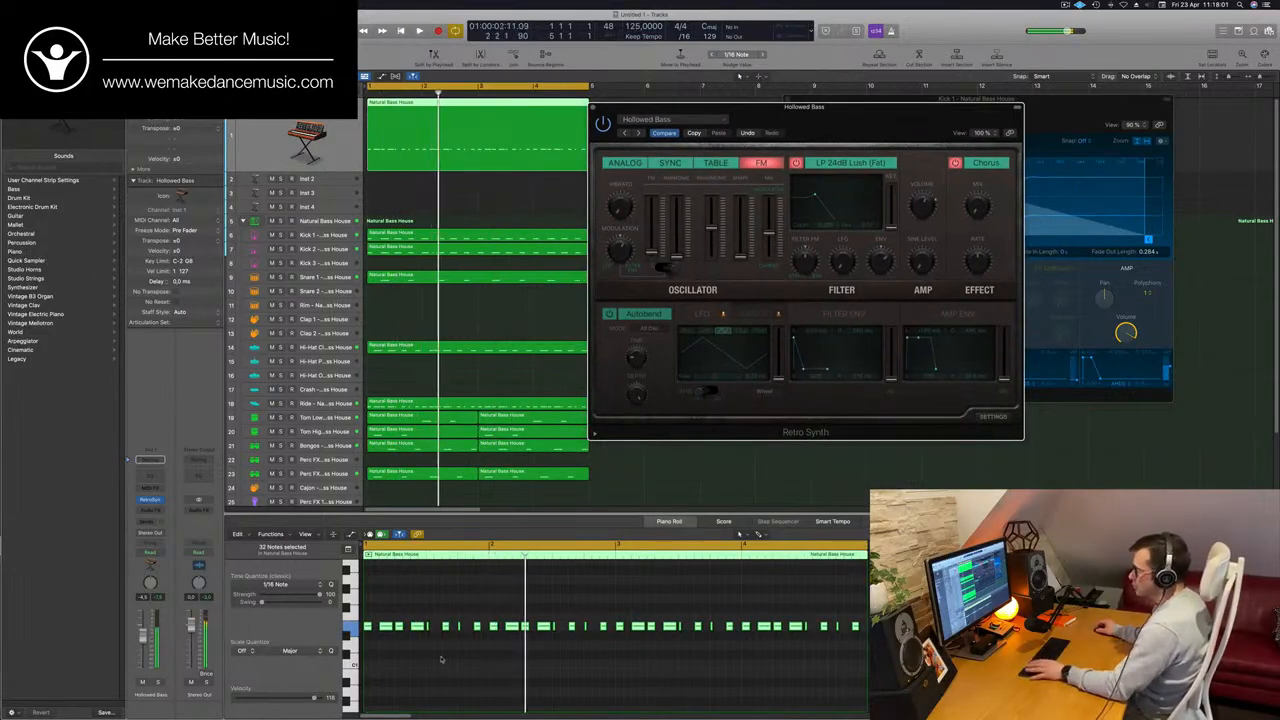
key(Return)
scroll(480, 667, up, 5)
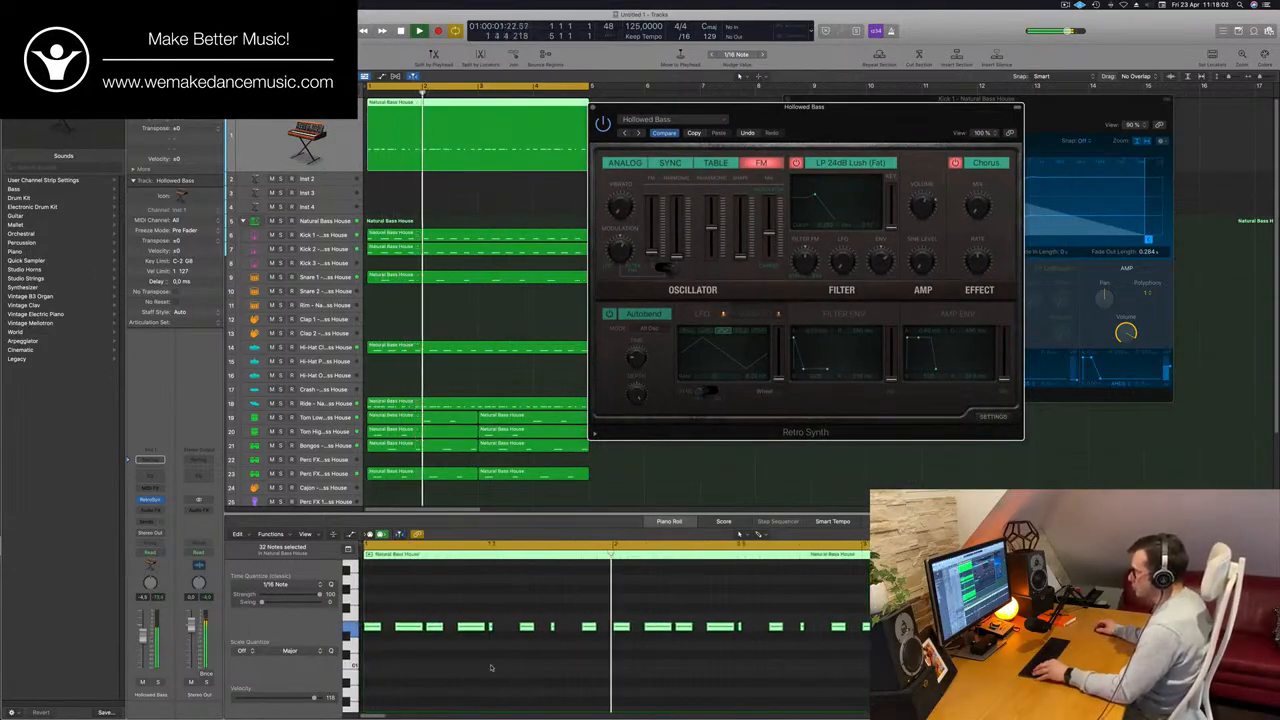
scroll(491, 668, down, 3)
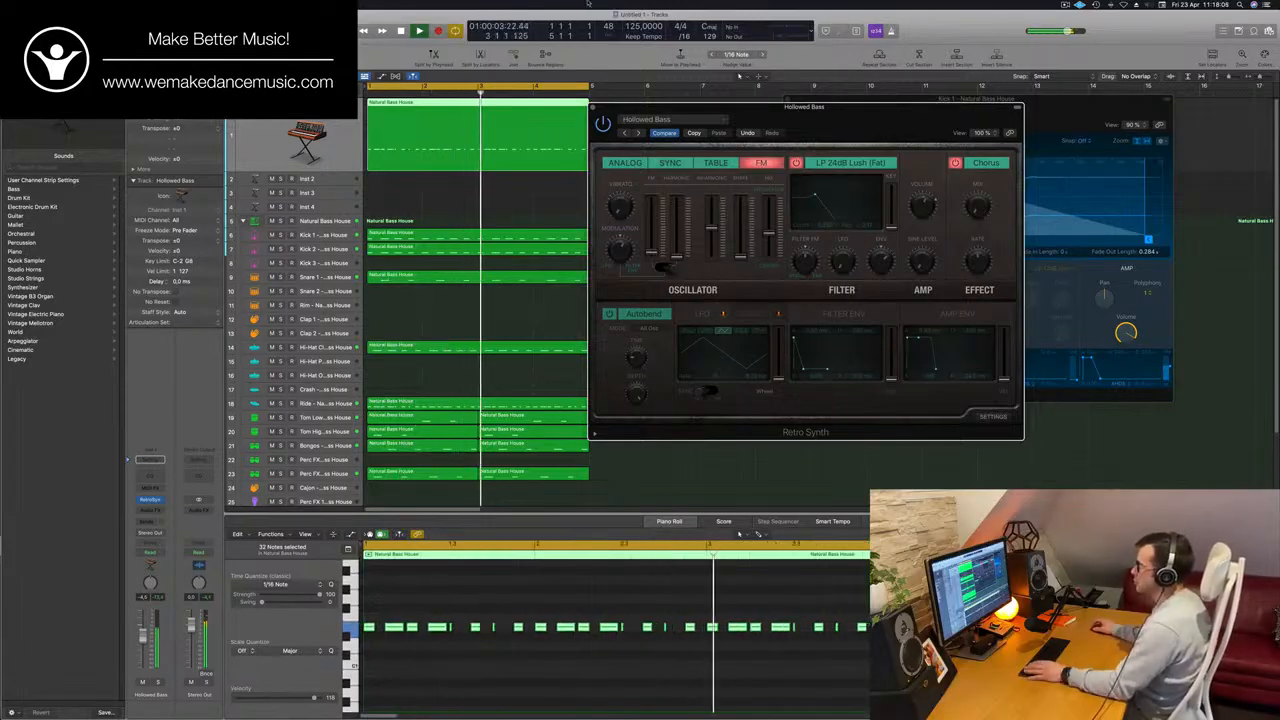
key(Return)
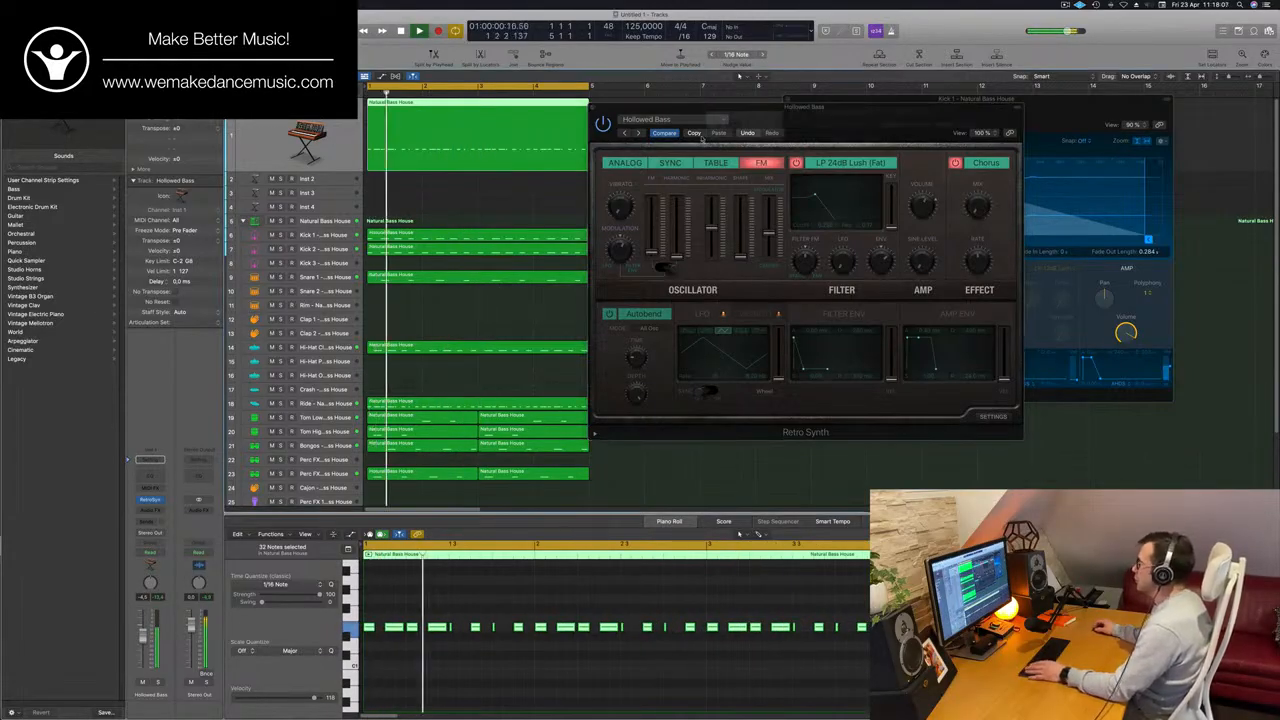
click(697, 134)
key(Return)
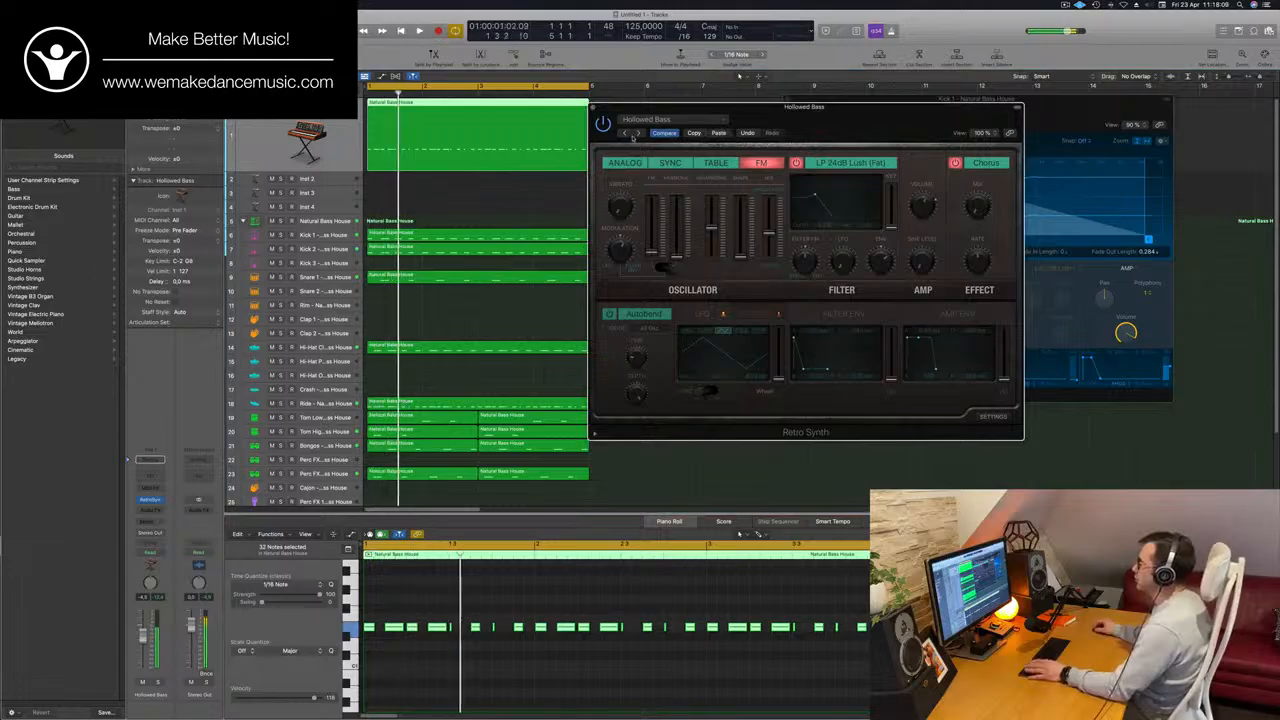
Audition the Retro Synth presets Major Third Crunch, Muted Bass, Plucky FM Bass and PWM Bass during playback.
click(638, 133)
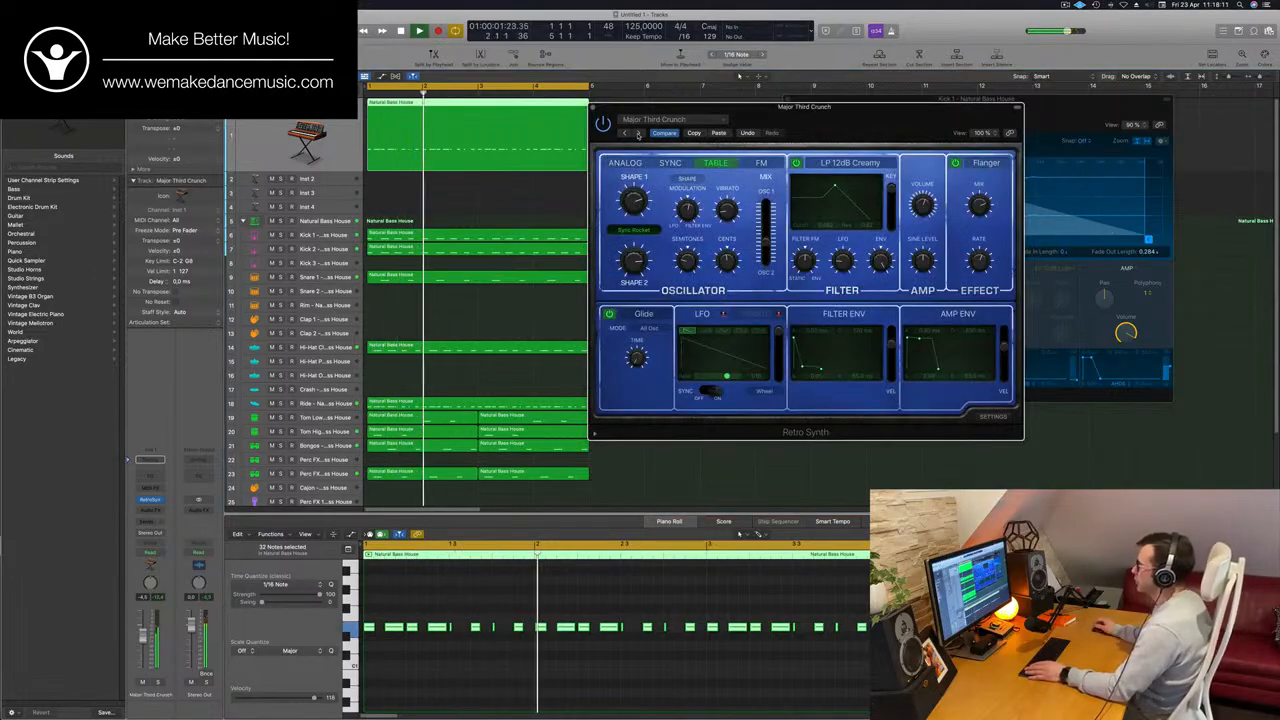
click(638, 133)
click(638, 133)
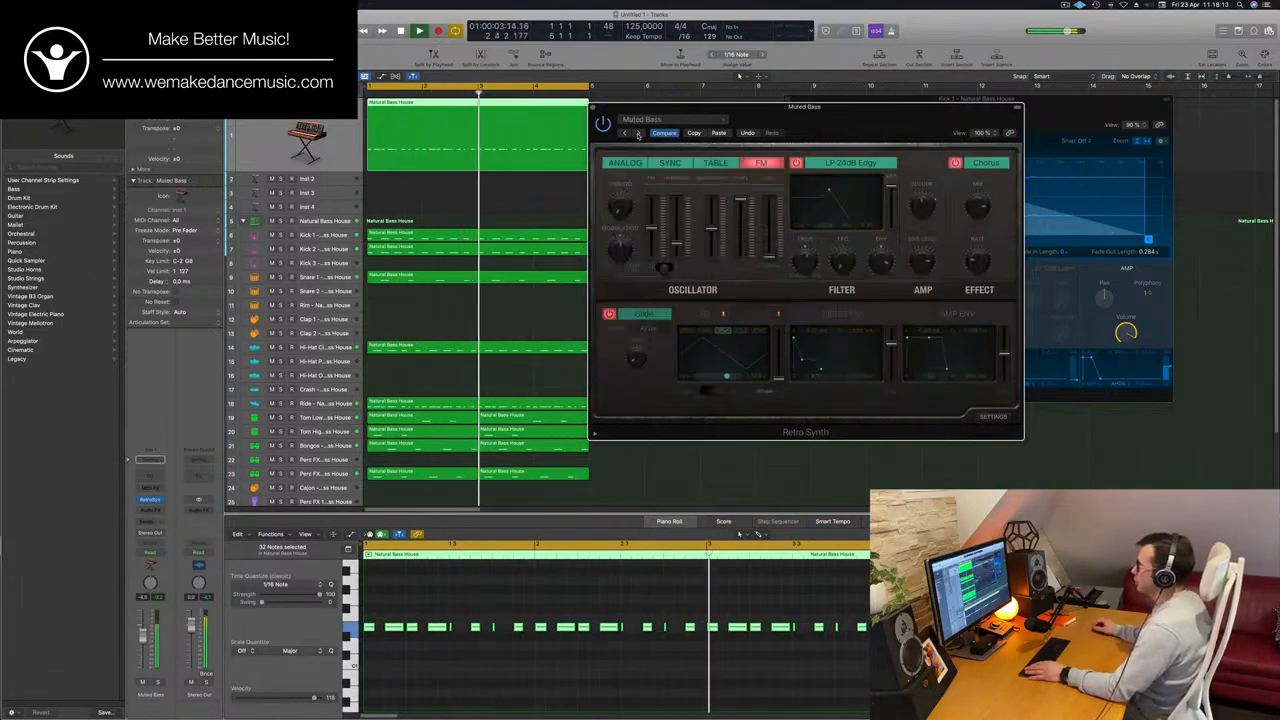
click(638, 133)
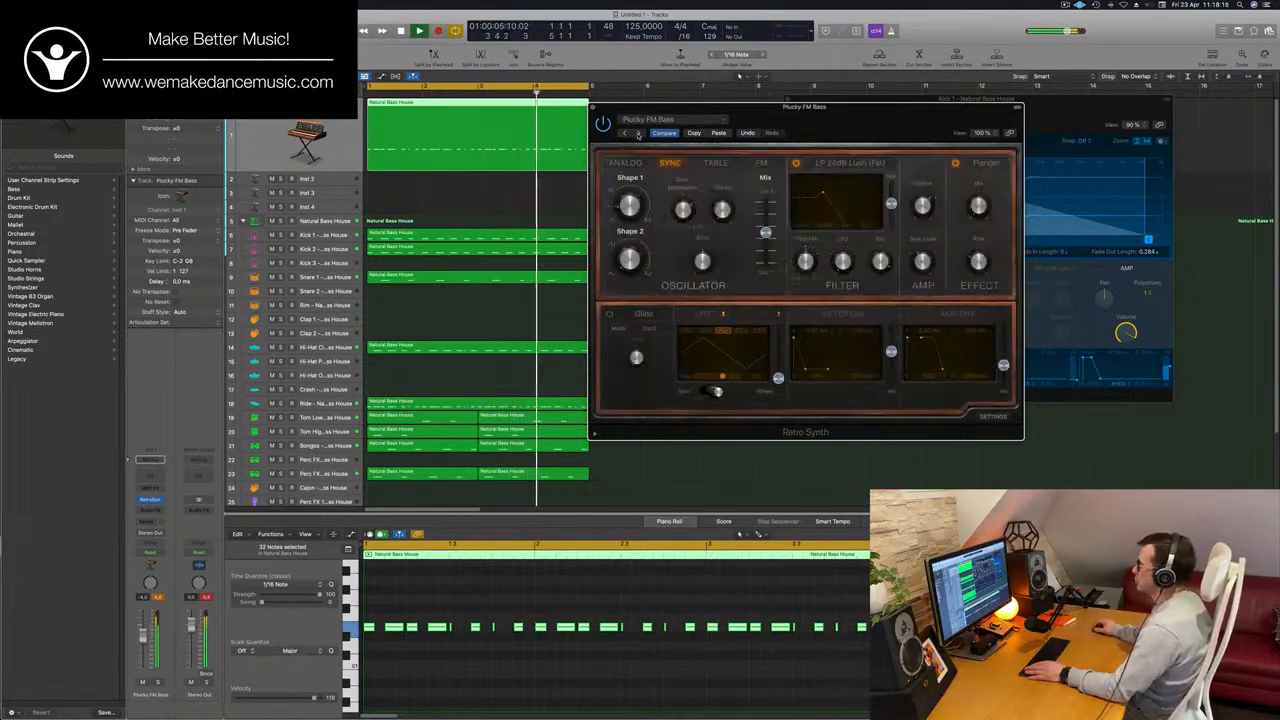
click(638, 133)
click(638, 133)
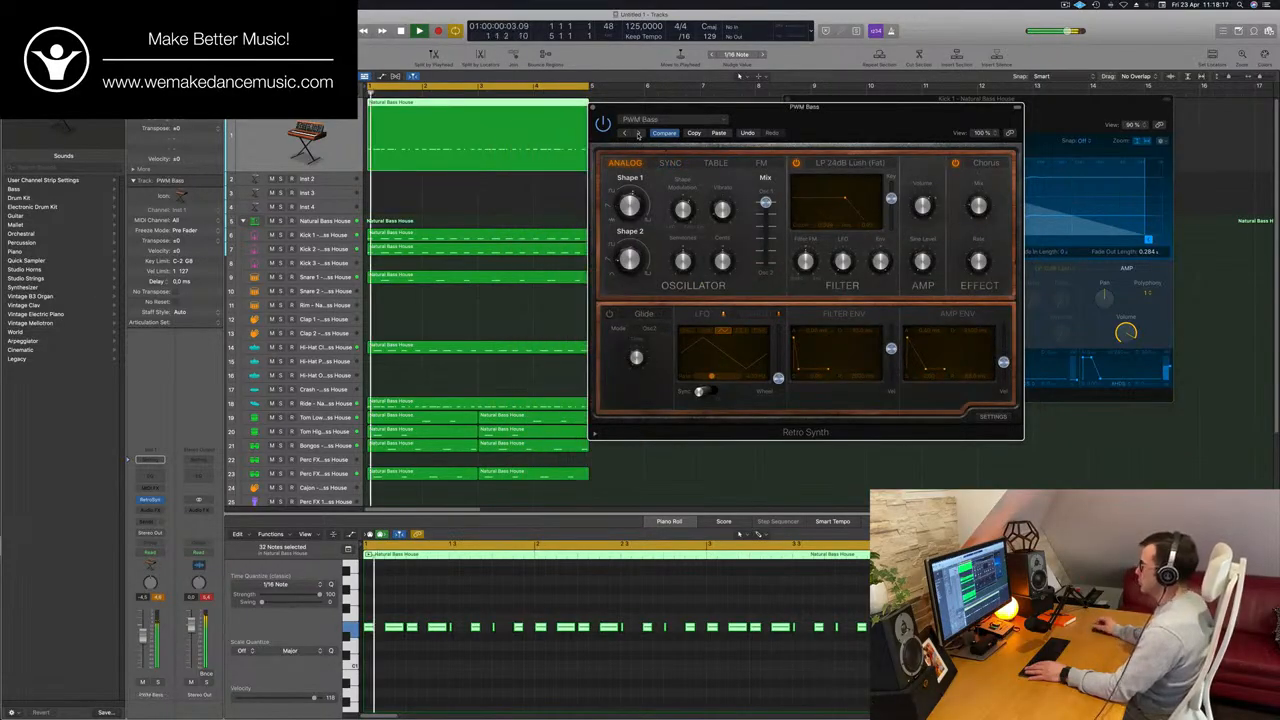
Audition Rounded FM Bass, Sublevel Bass, Tube Acid Bass, Vintage Attack and the first strings preset in Retro Synth.
drag(869, 121, 797, 197)
click(548, 216)
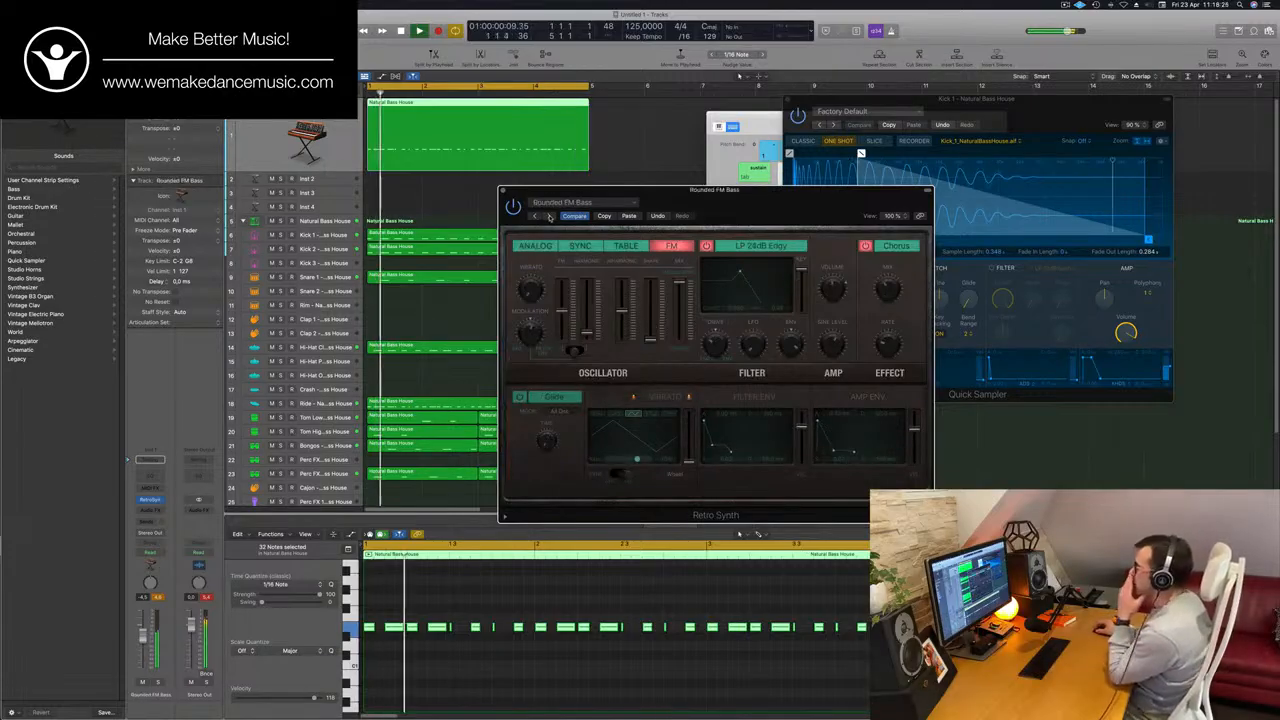
click(548, 216)
click(547, 216)
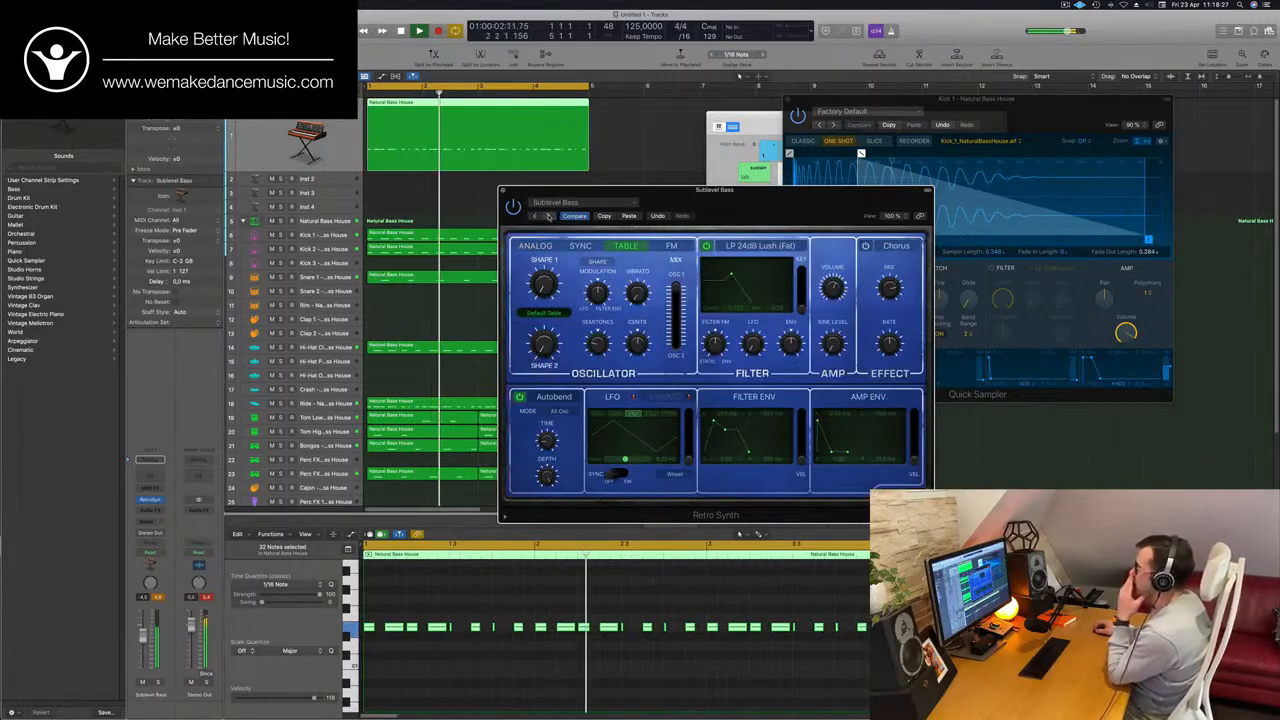
click(548, 216)
click(548, 216)
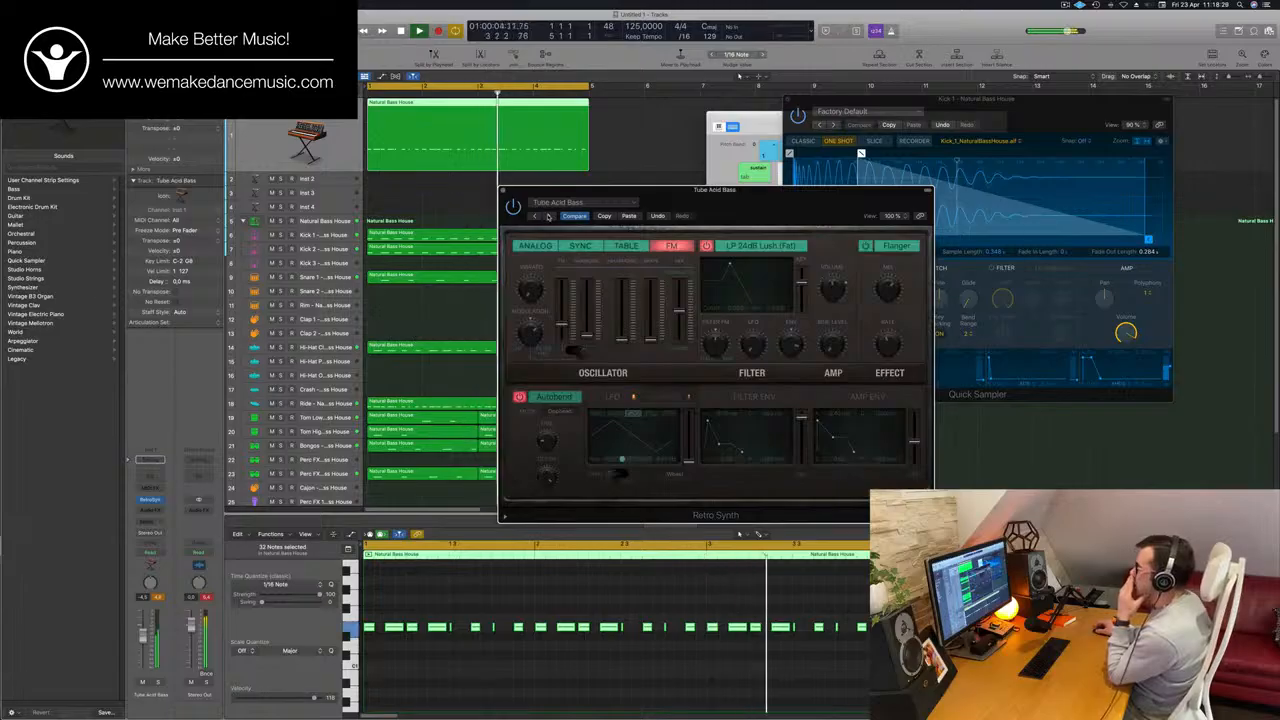
click(548, 216)
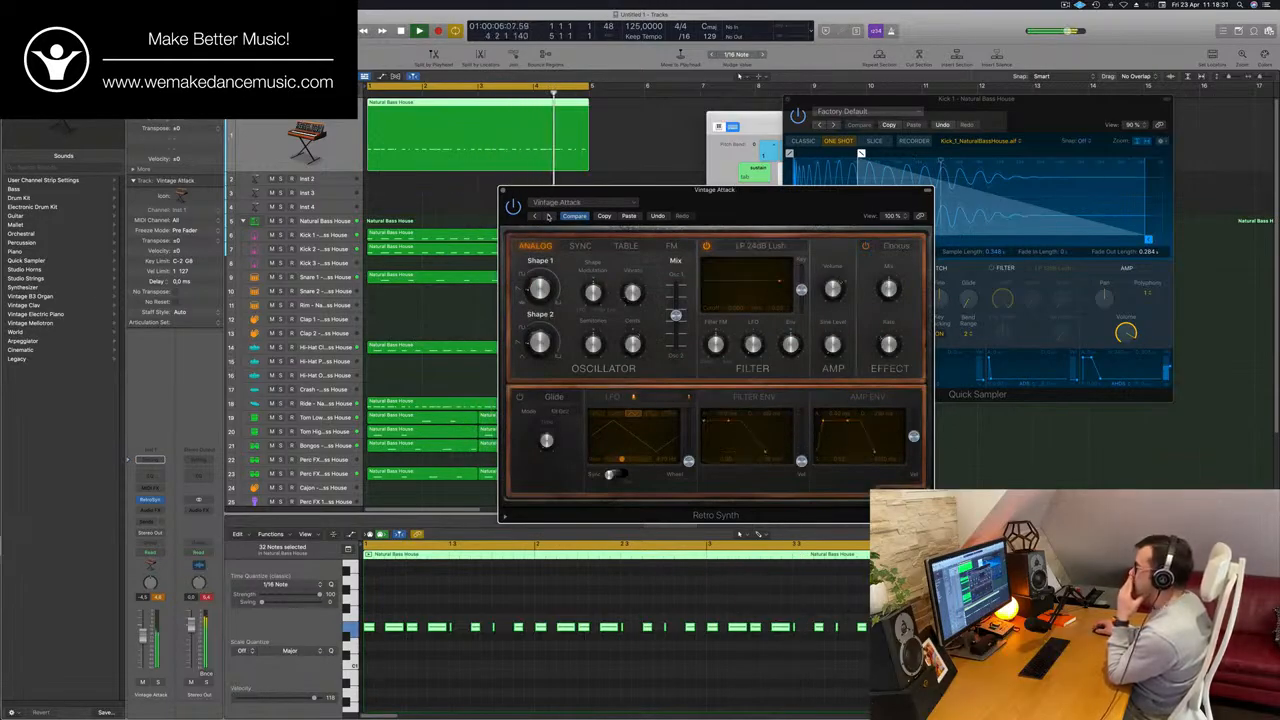
click(547, 216)
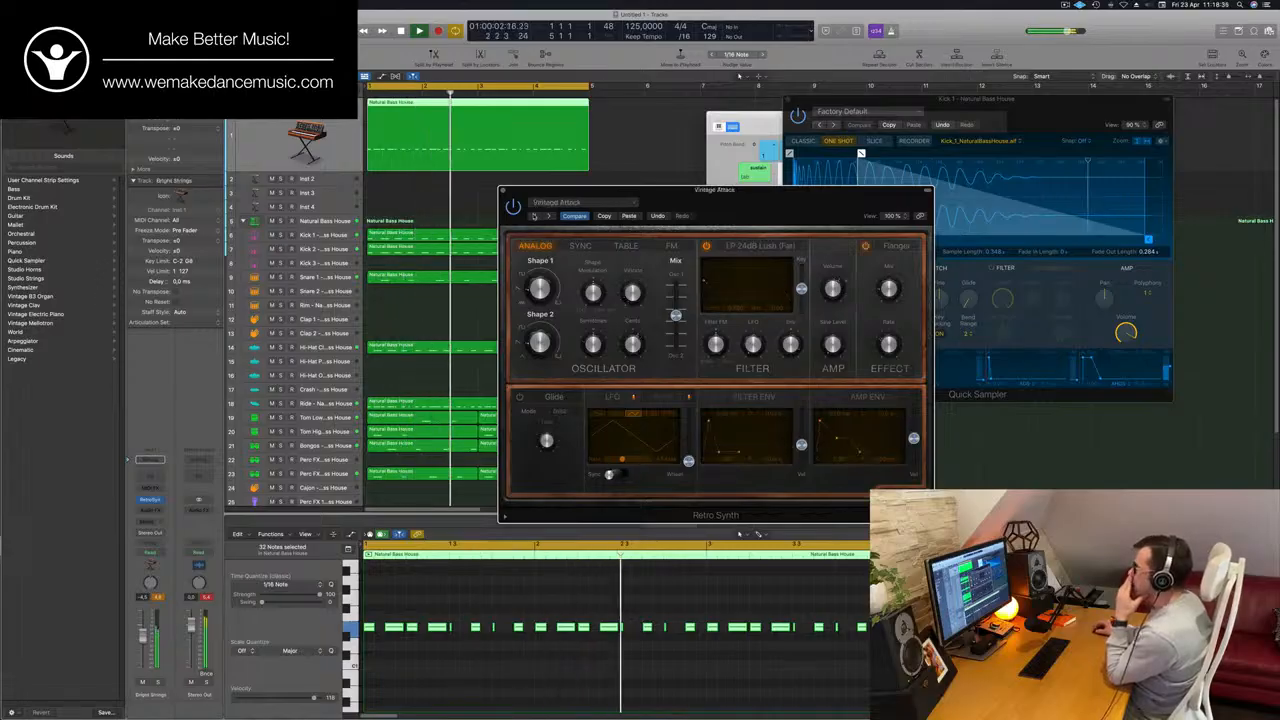
Go back through the Retro Synth presets to PWM Bass and check it briefly with the bass track soloed.
click(536, 215)
click(536, 215)
click(536, 215)
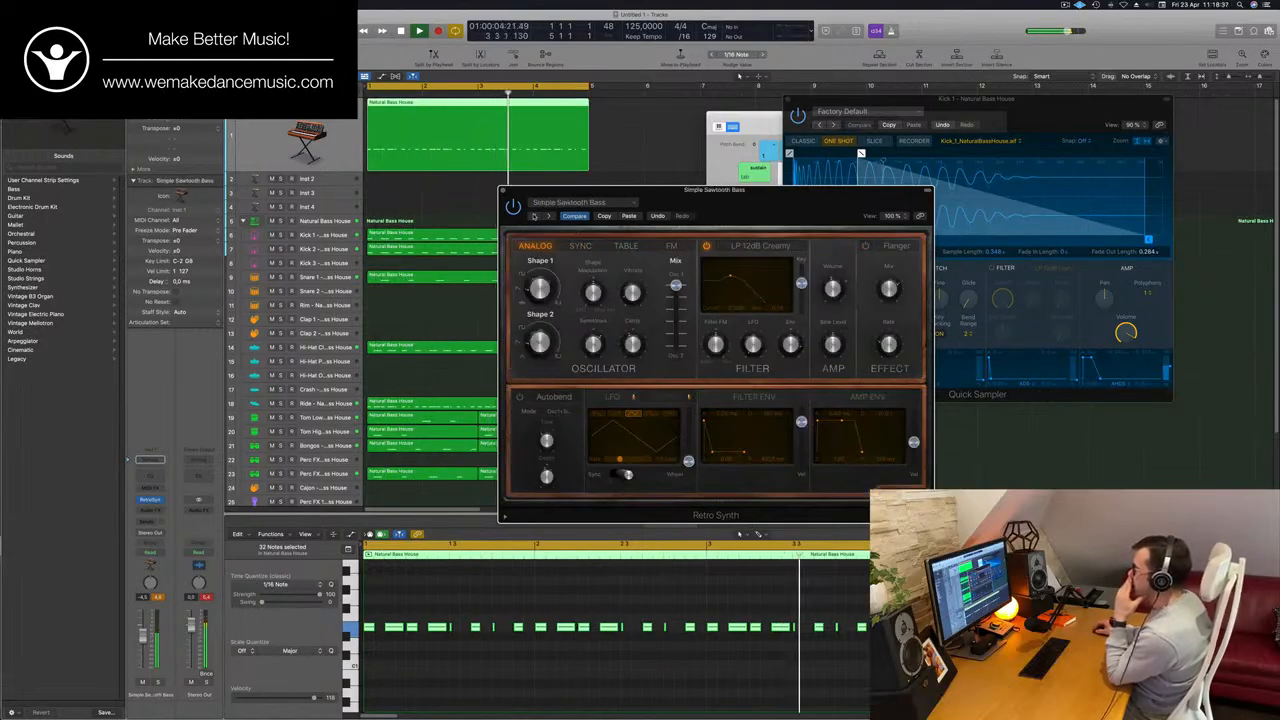
click(536, 215)
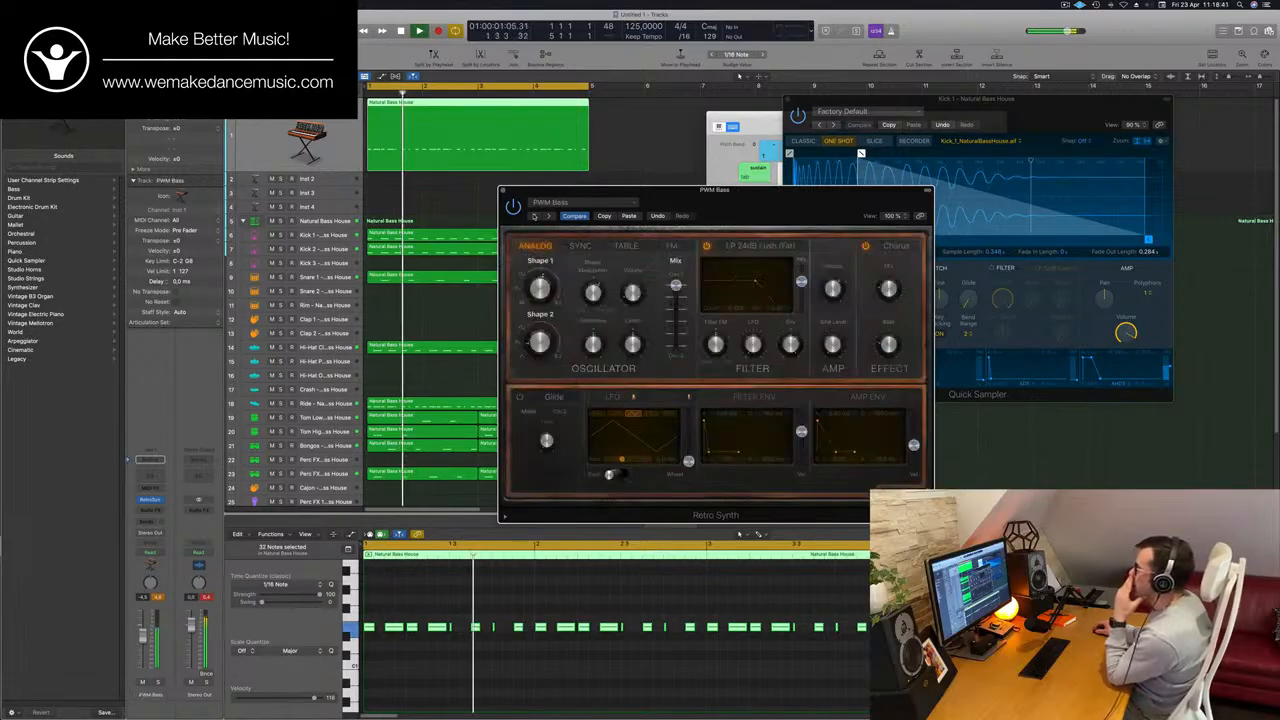
click(535, 216)
drag(740, 207, 665, 178)
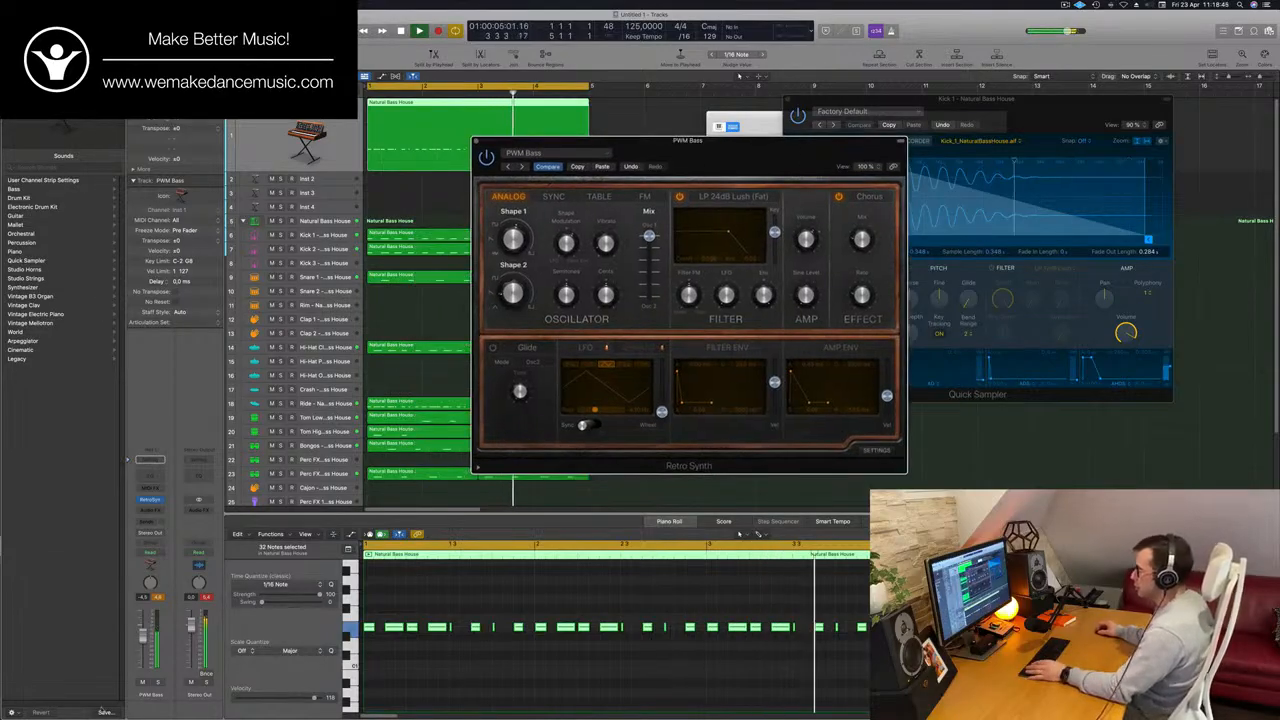
click(157, 683)
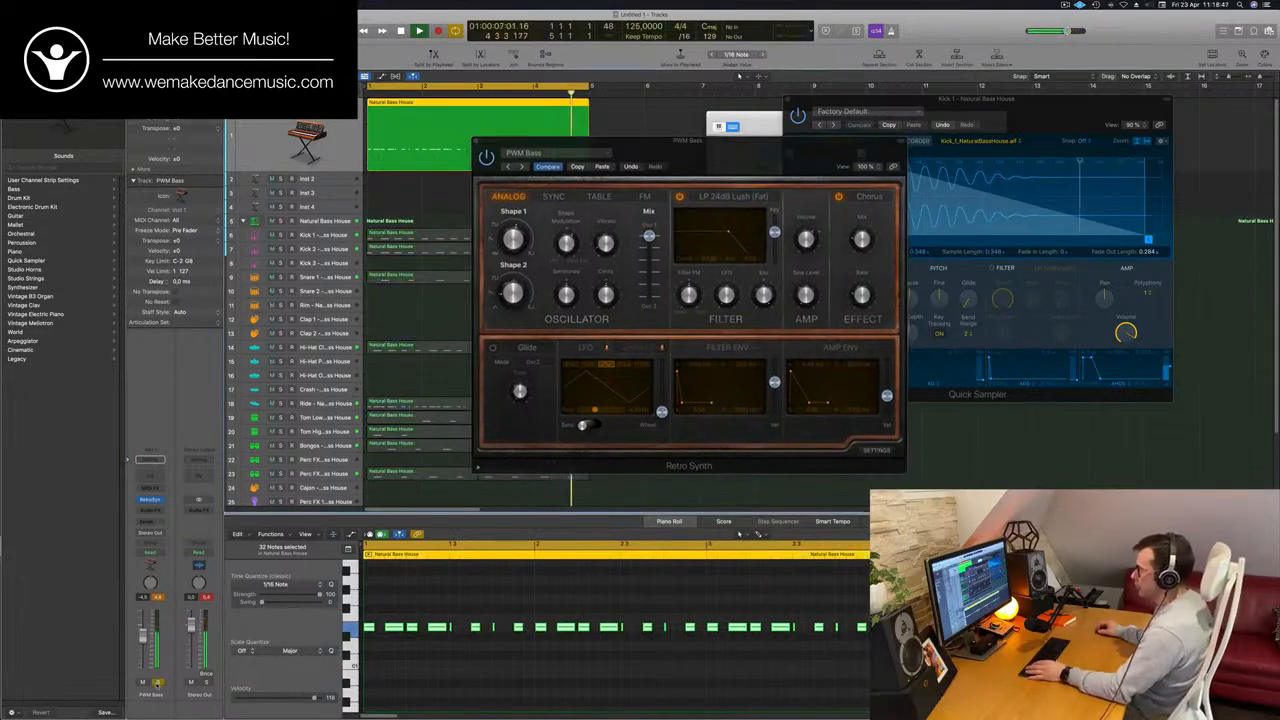
click(157, 683)
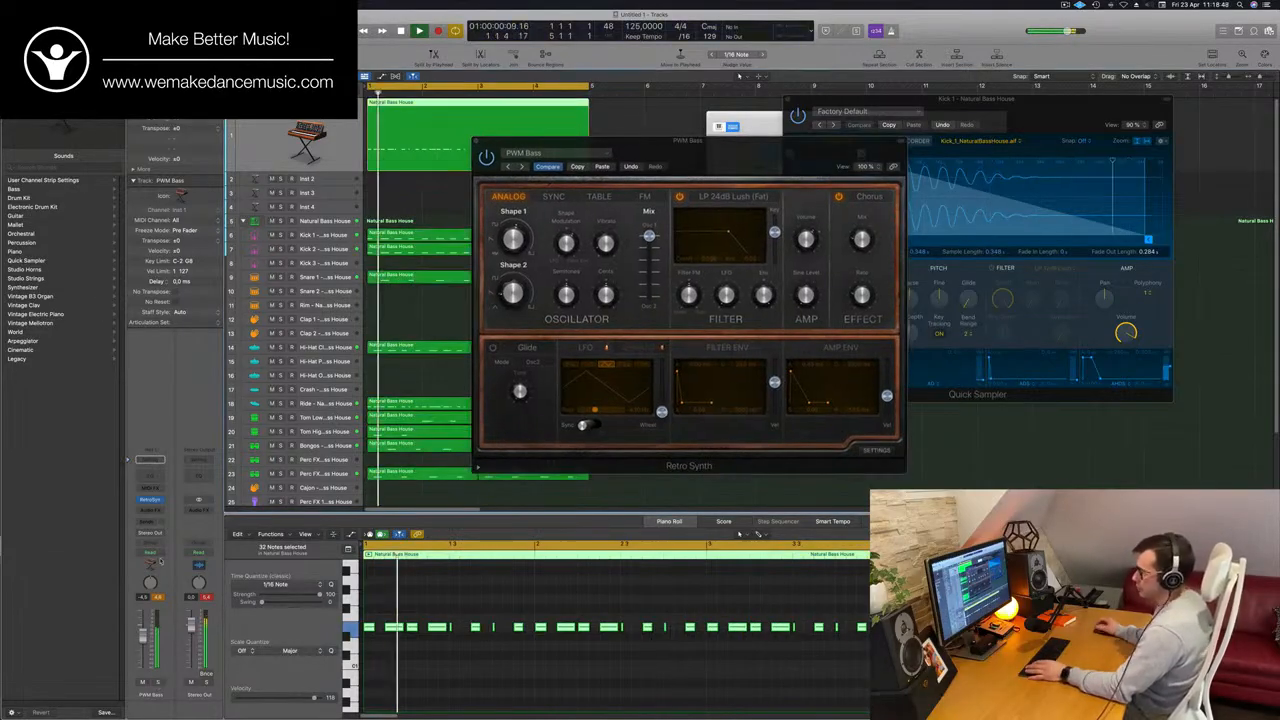
Insert a stereo Compressor on the PWM Bass track and set its side chain source to Kick 1 - Natural Bass House (Inst 5).
click(150, 510)
mouse_move(160, 529)
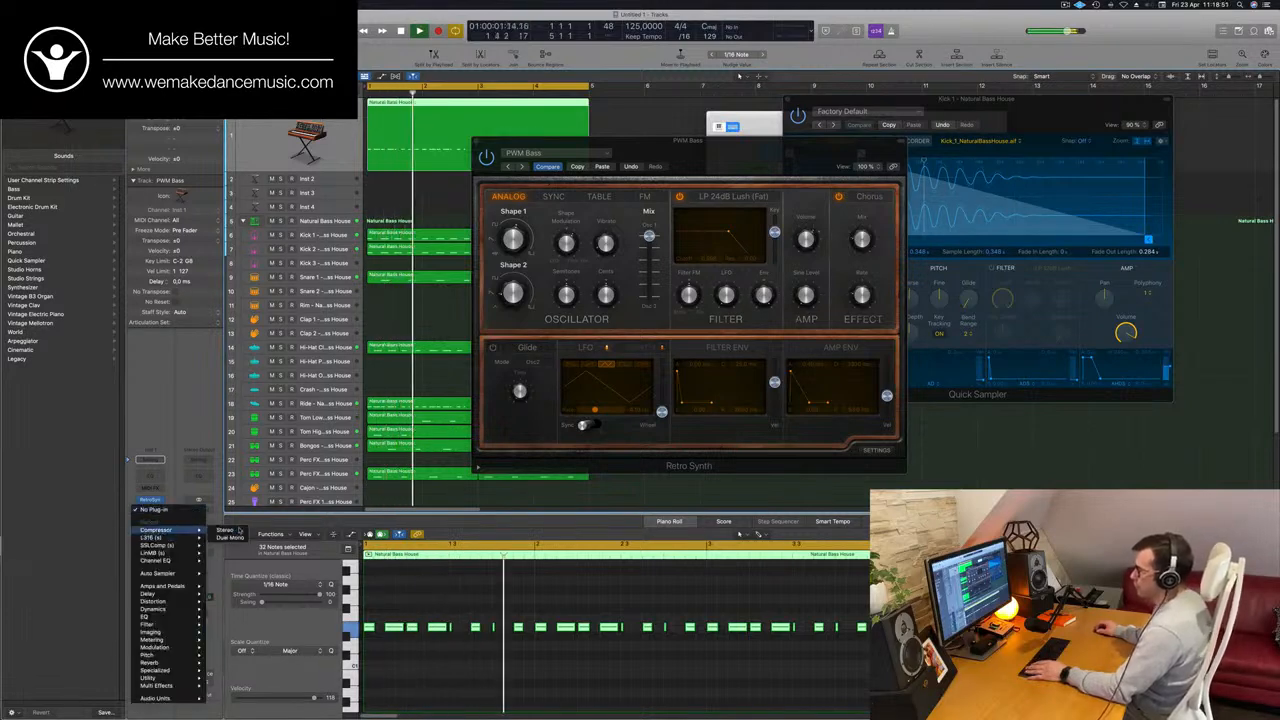
click(225, 530)
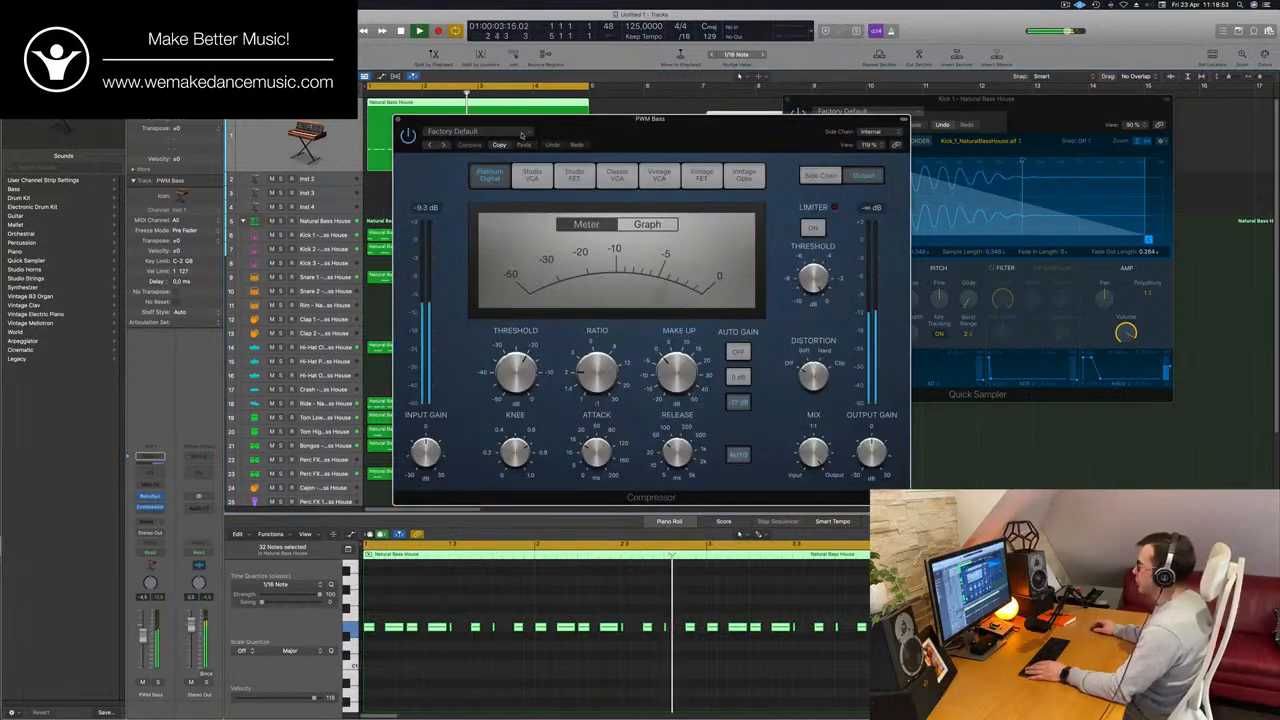
click(869, 131)
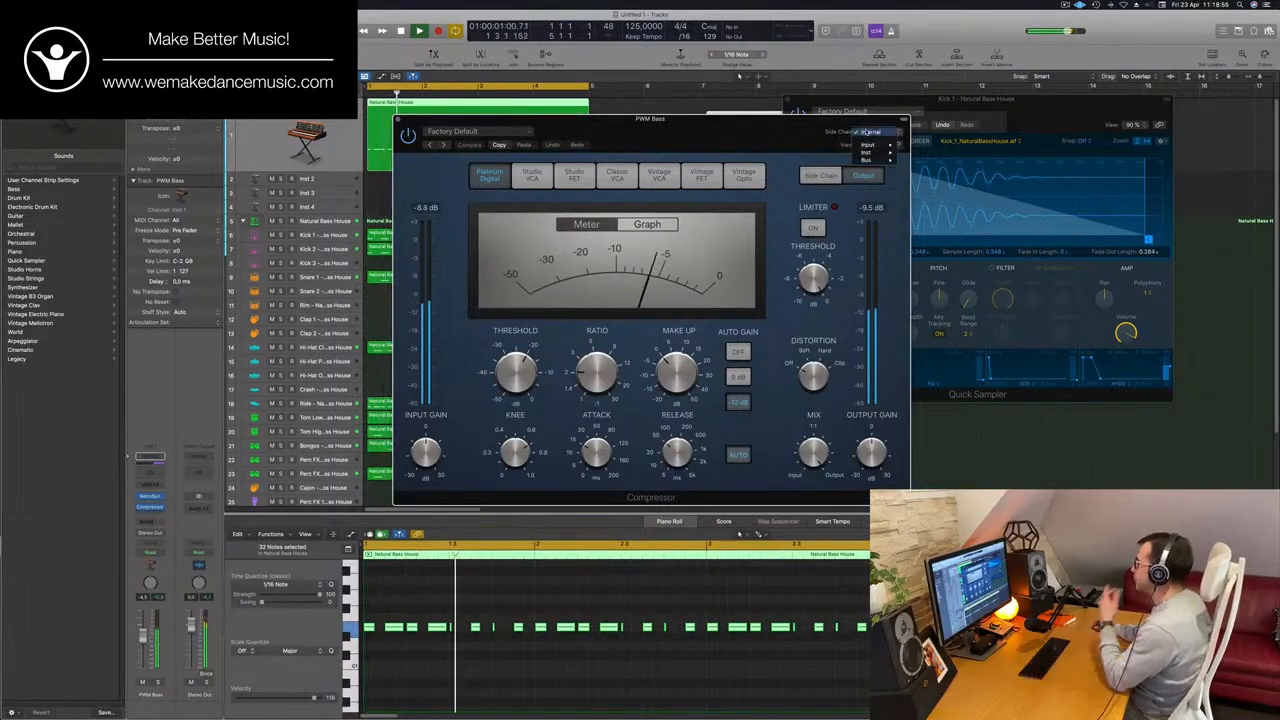
mouse_move(868, 147)
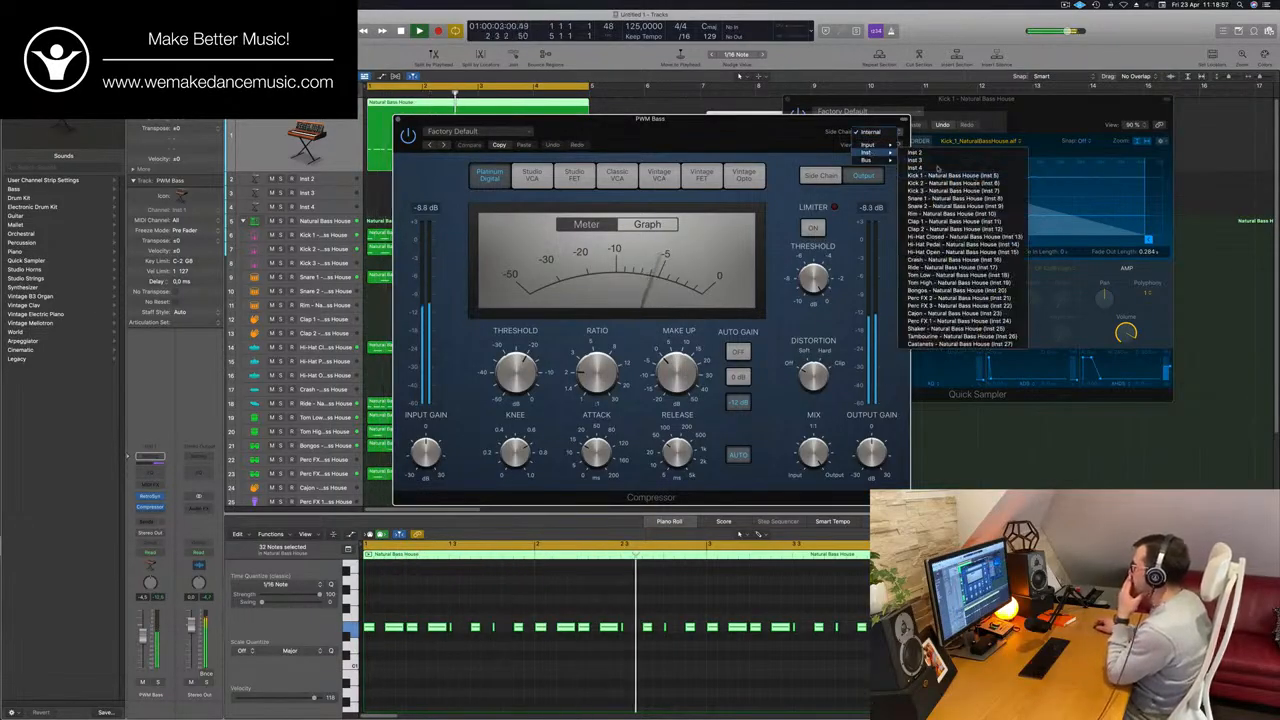
click(973, 177)
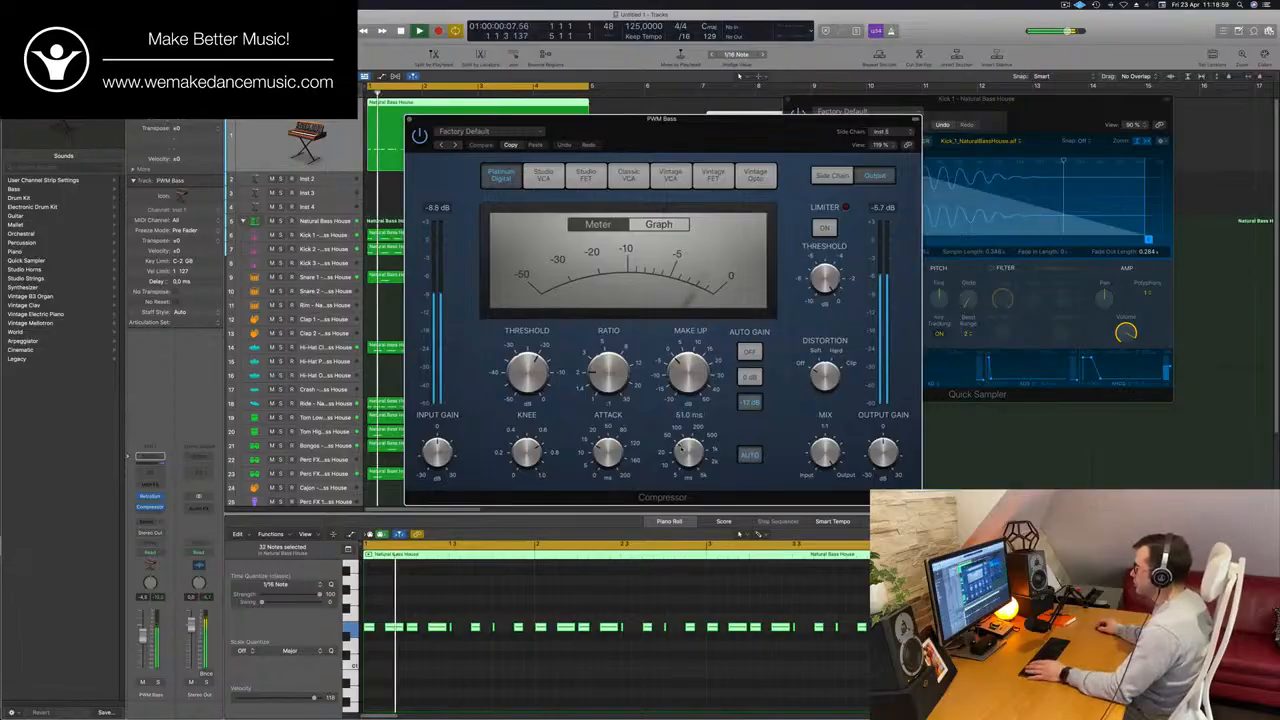
Turn off the Compressor's automatic release, set its attack to 9.5 ms and adjust its ratio for the side-chained PWM Bass.
click(745, 456)
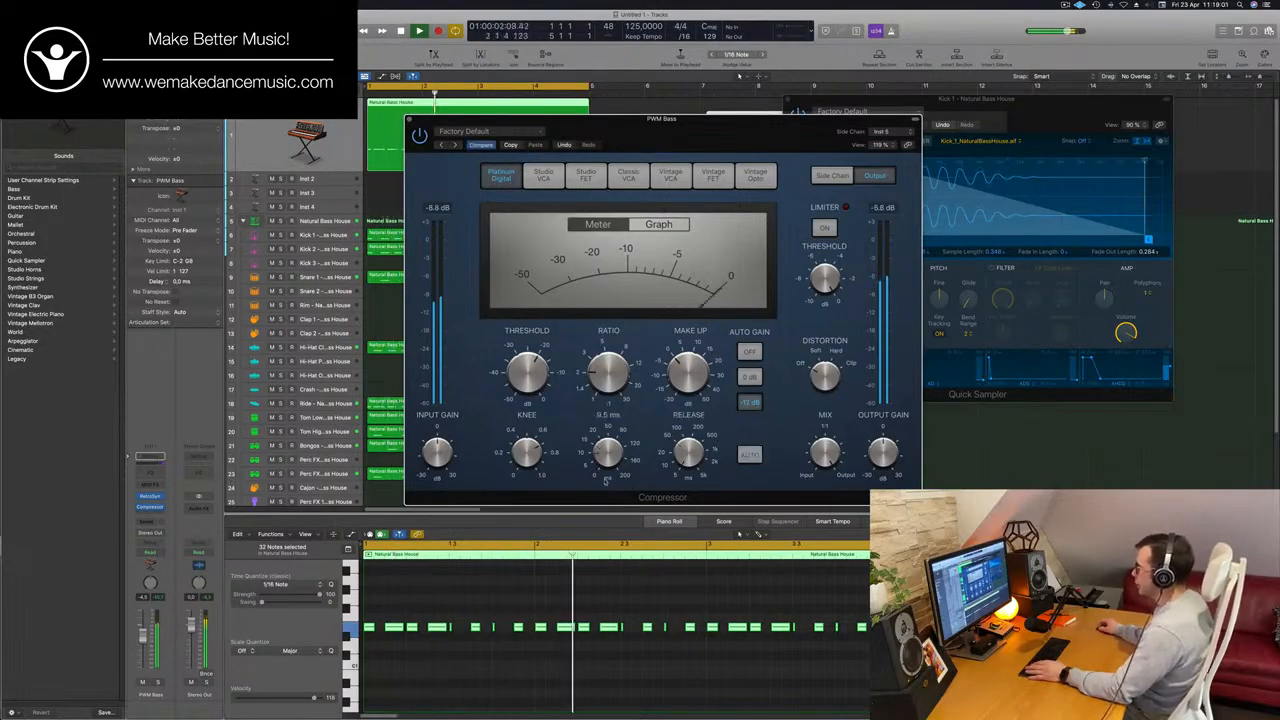
key(space)
drag(613, 385, 609, 342)
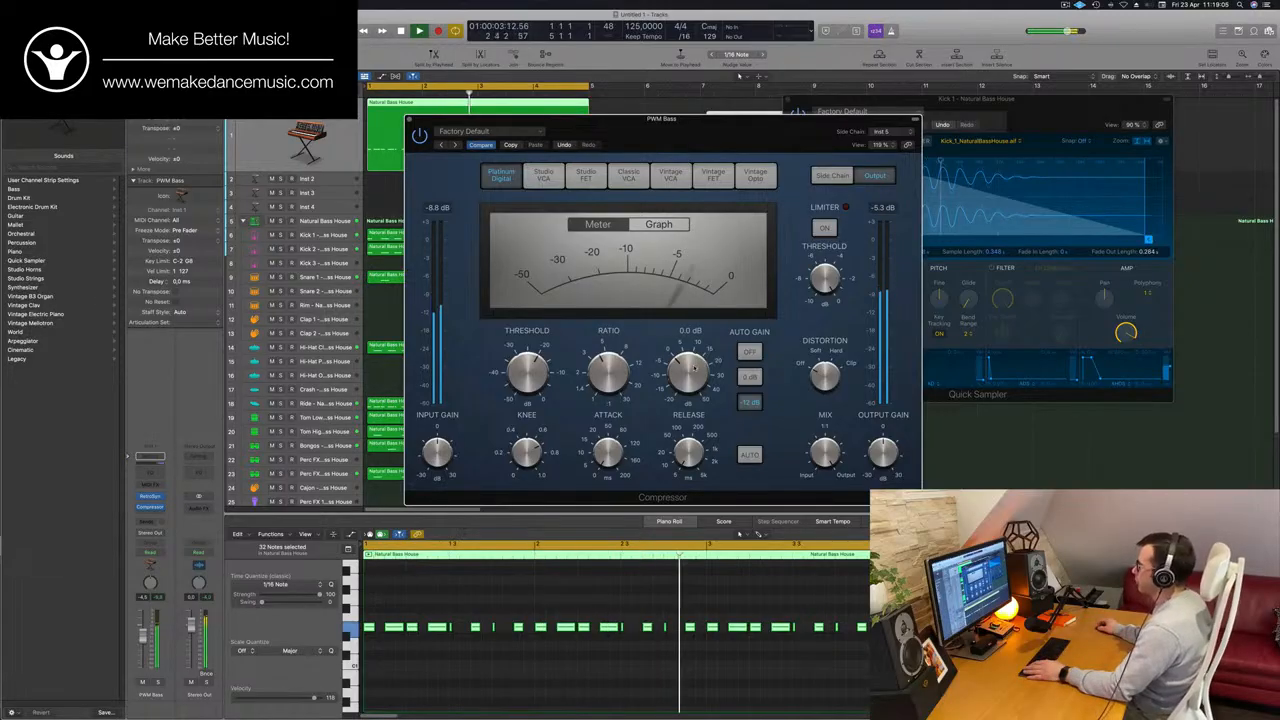
Arrange the Compressor and Retro Synth windows side by side and set the PWM Bass oscillator's Shape 1 to 0.0 %.
drag(778, 130, 925, 113)
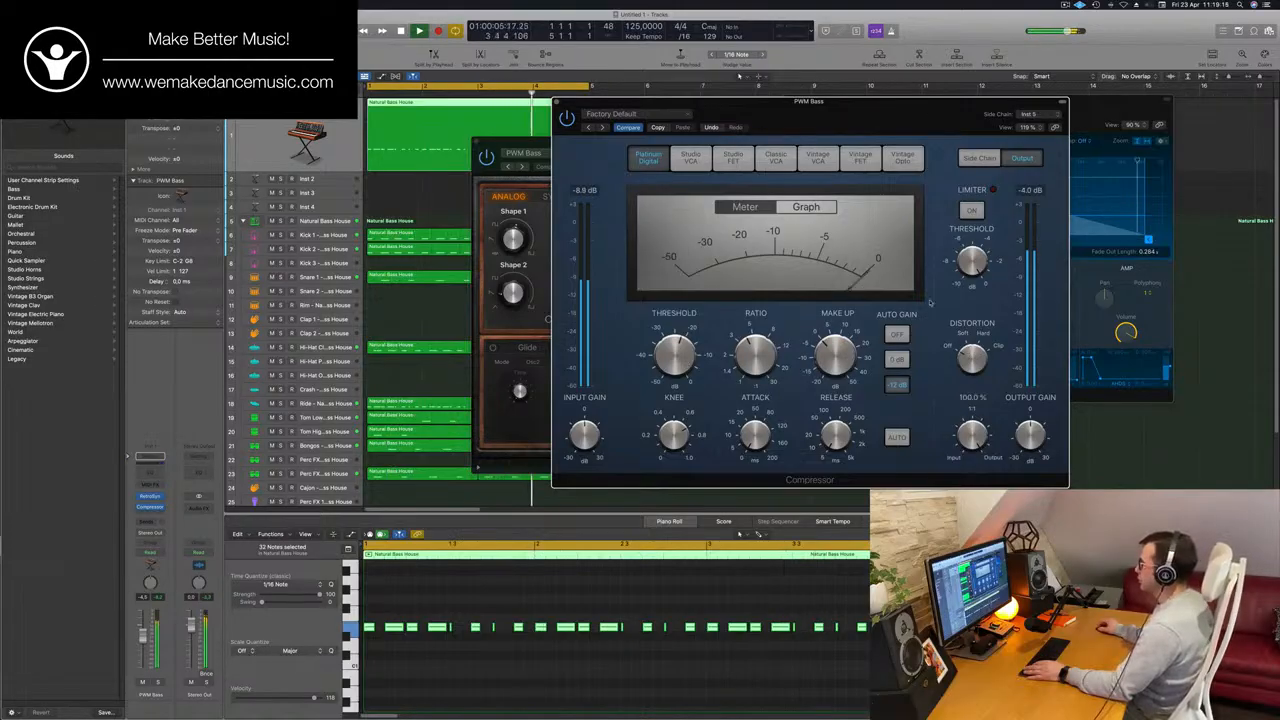
drag(886, 121, 1068, 121)
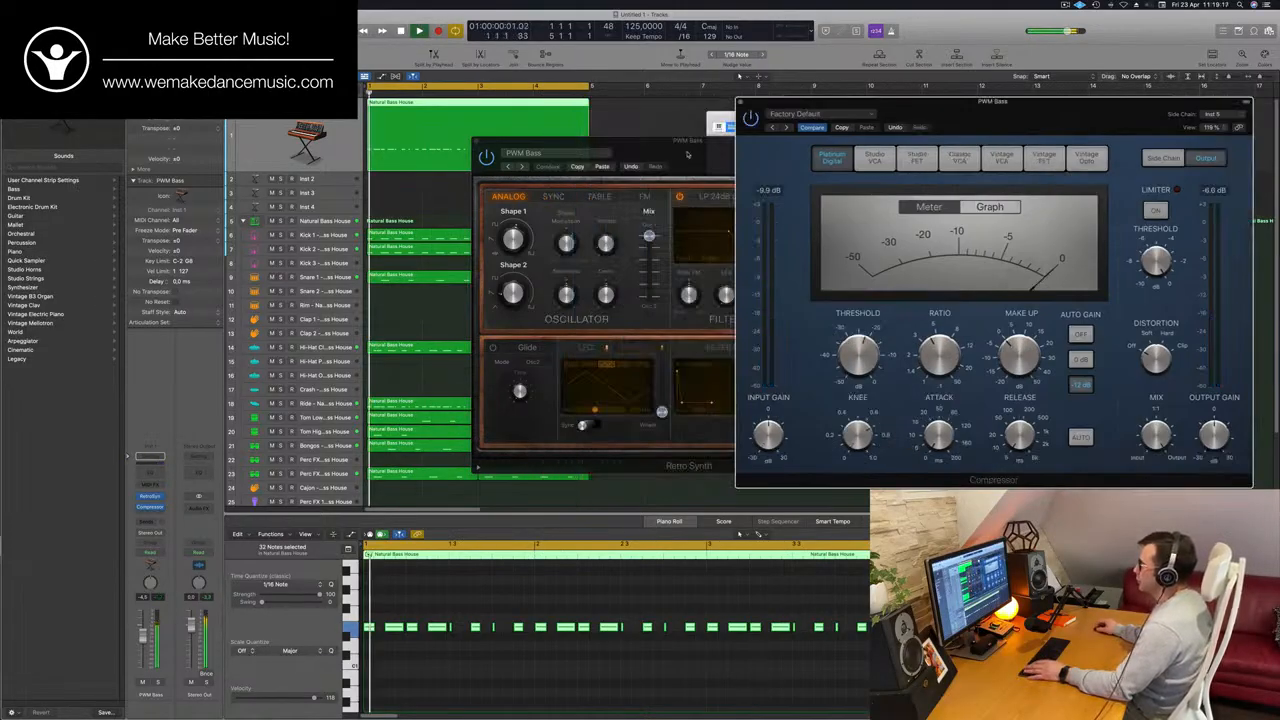
drag(680, 156, 636, 160)
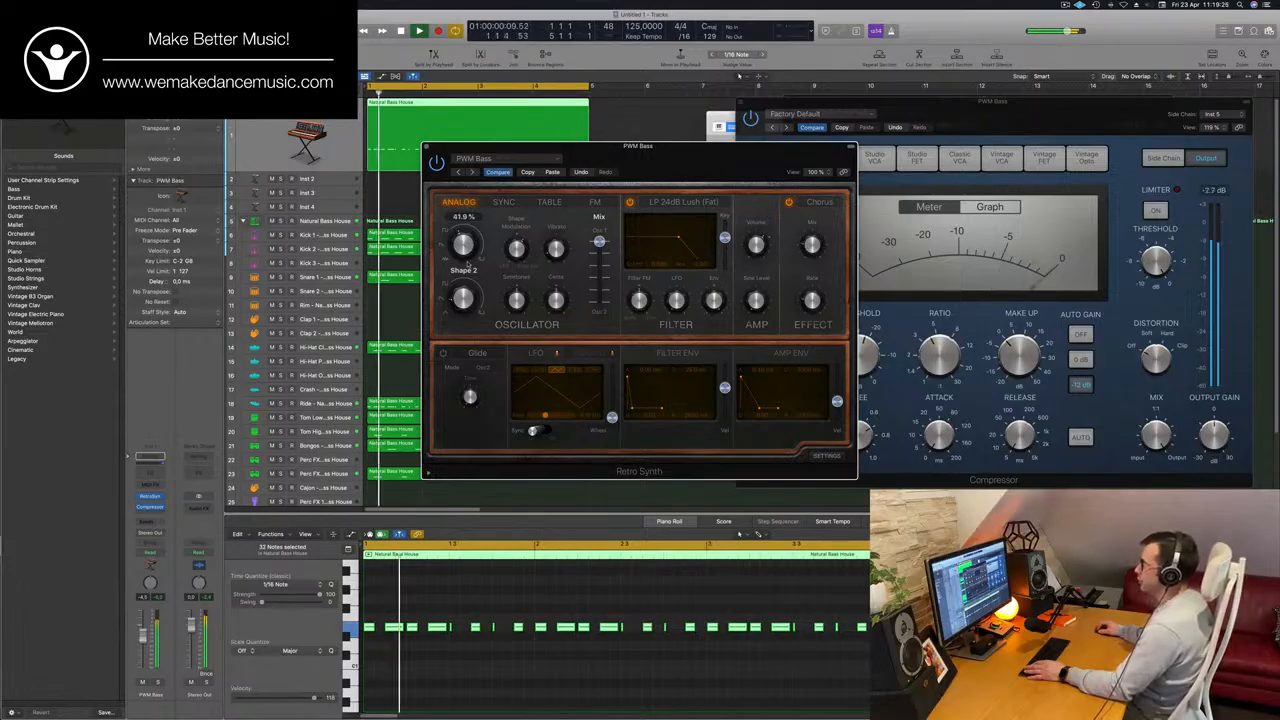
drag(468, 264, 478, 259)
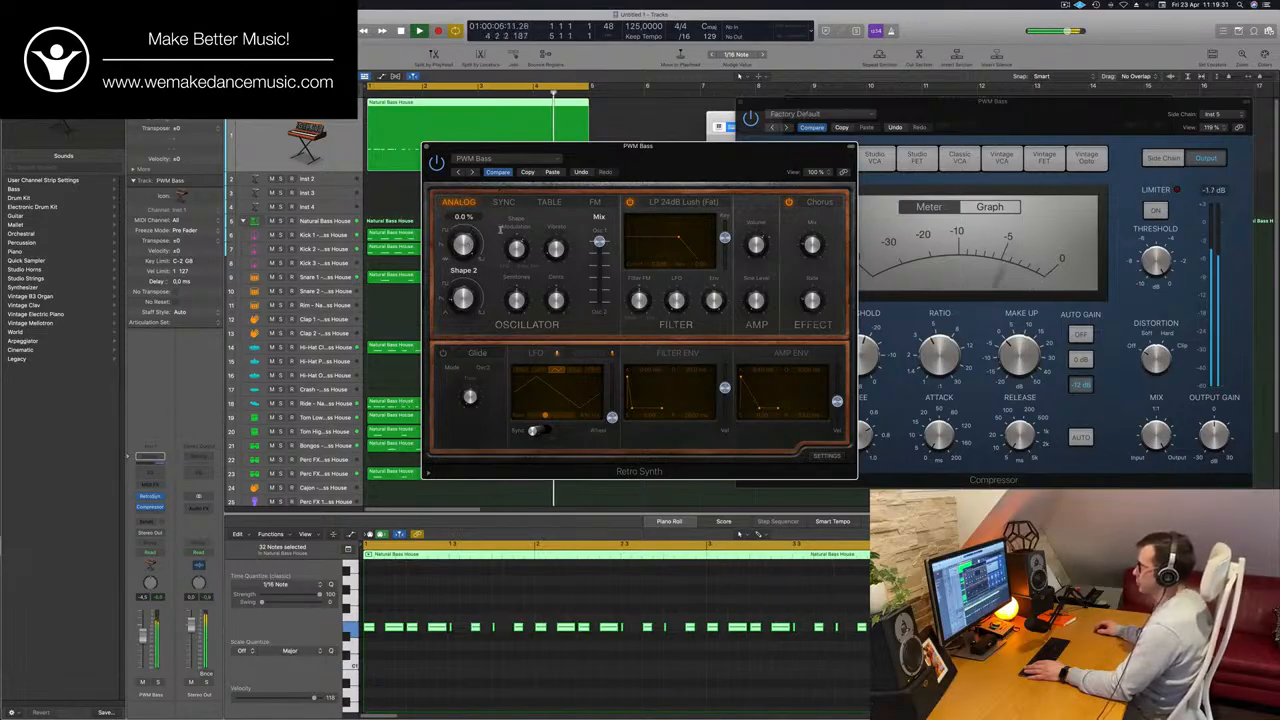
mouse_move(600, 243)
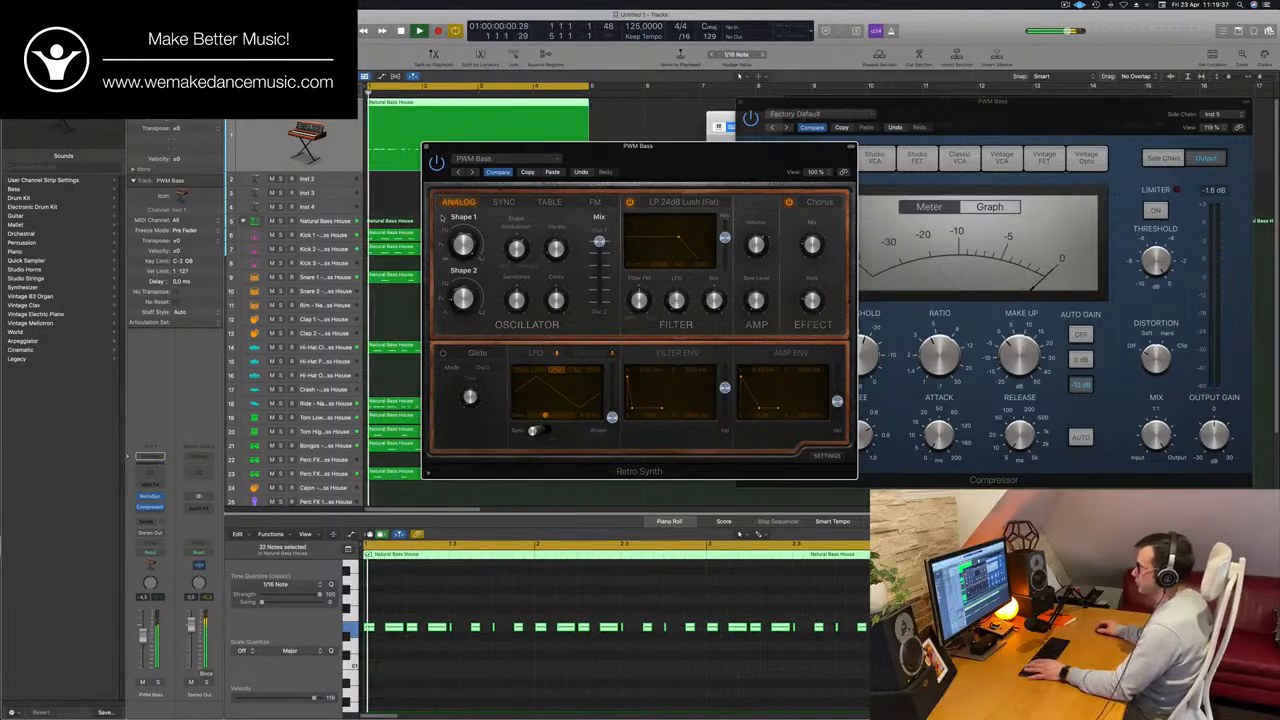
mouse_move(557, 248)
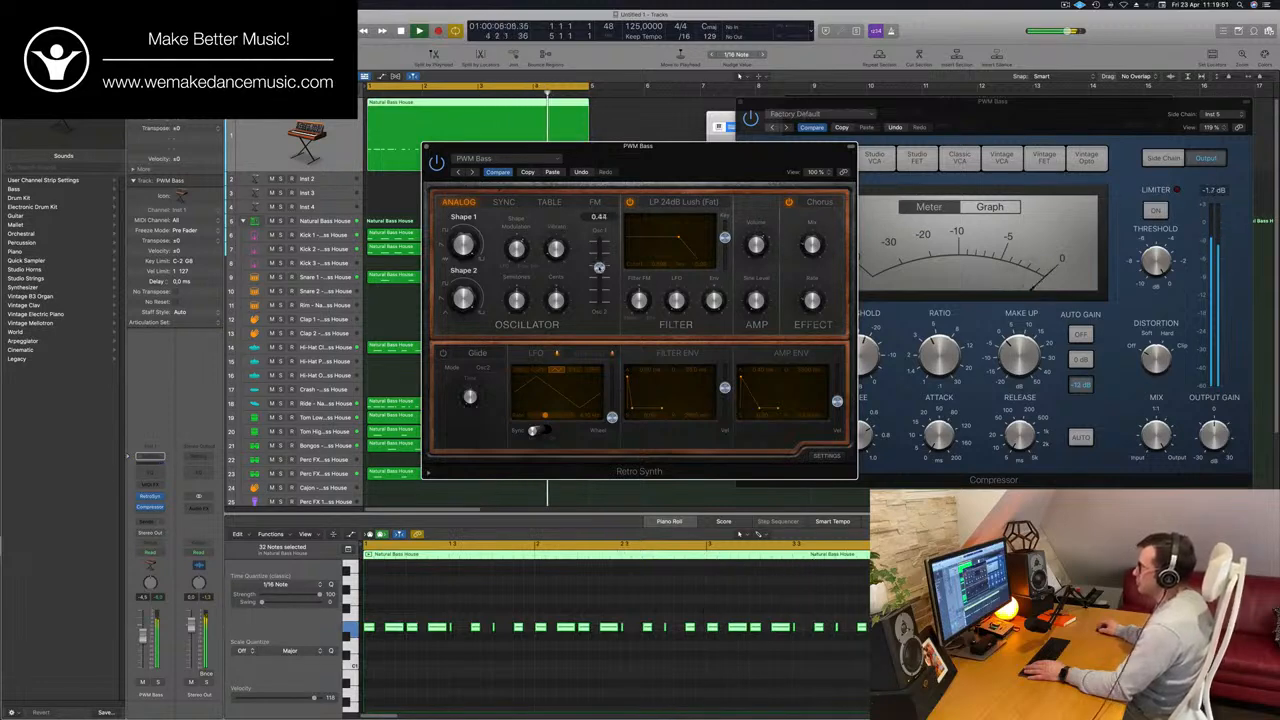
Adjust oscillator Shape 2 in Retro Synth, set the oscillator mix to 0.41 and close the synth window.
mouse_move(725, 161)
mouse_down()
mouse_move(685, 160)
mouse_move(738, 159)
mouse_up()
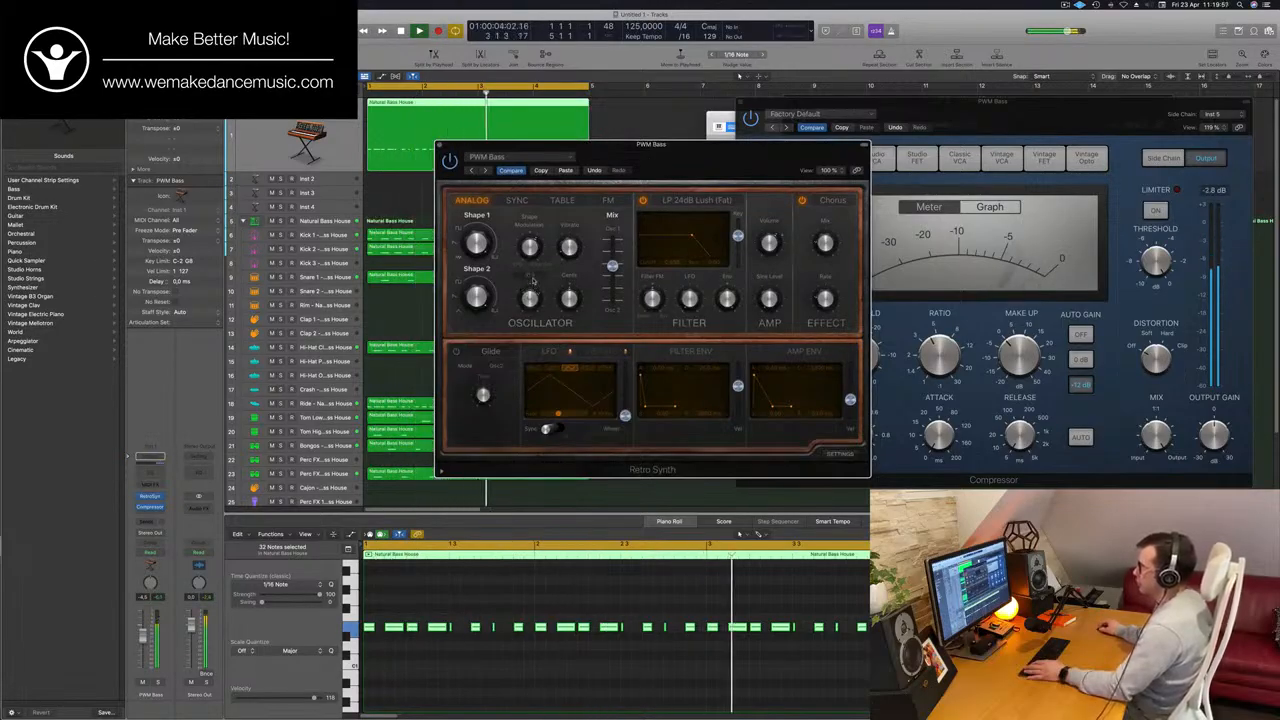
drag(714, 155, 663, 163)
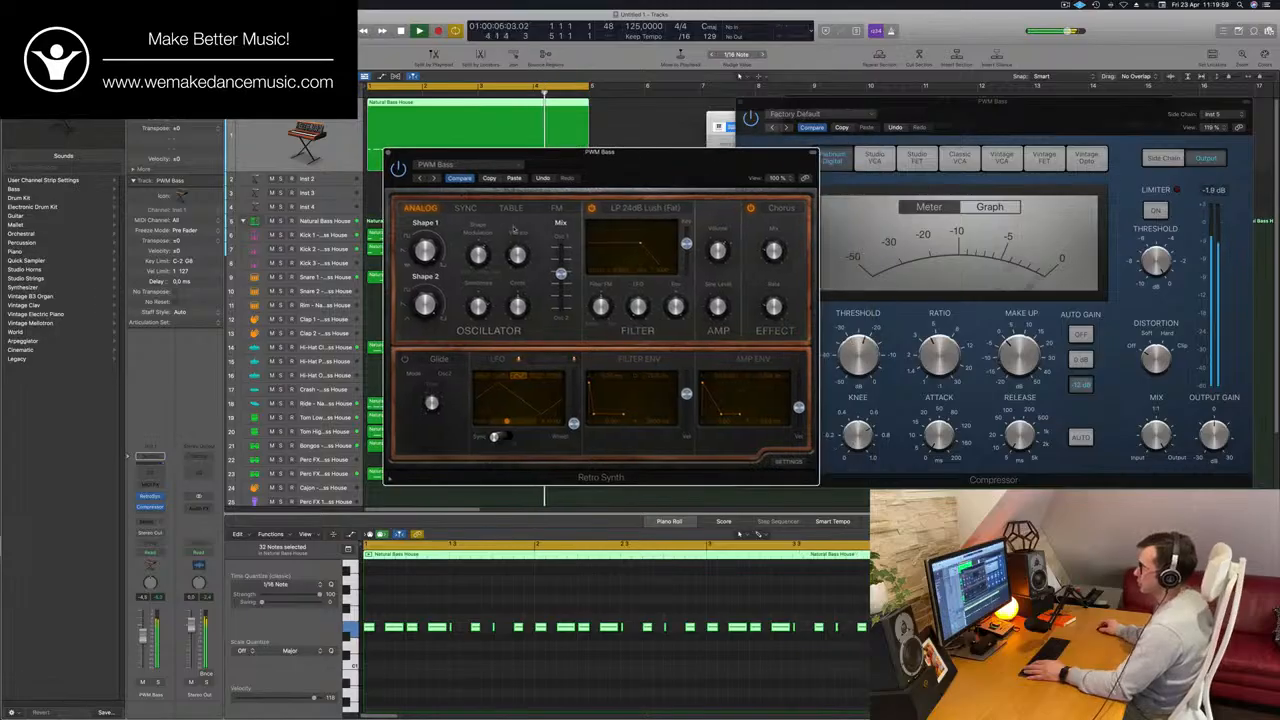
drag(435, 301, 422, 356)
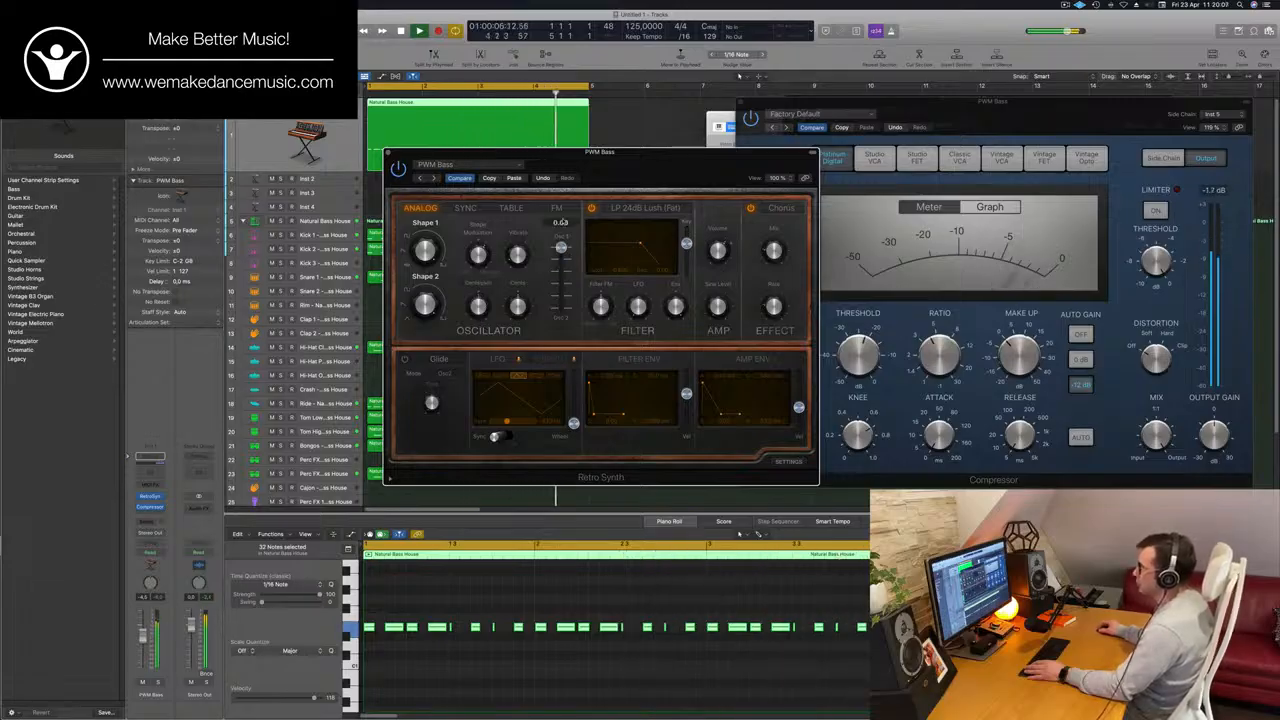
drag(561, 246, 561, 287)
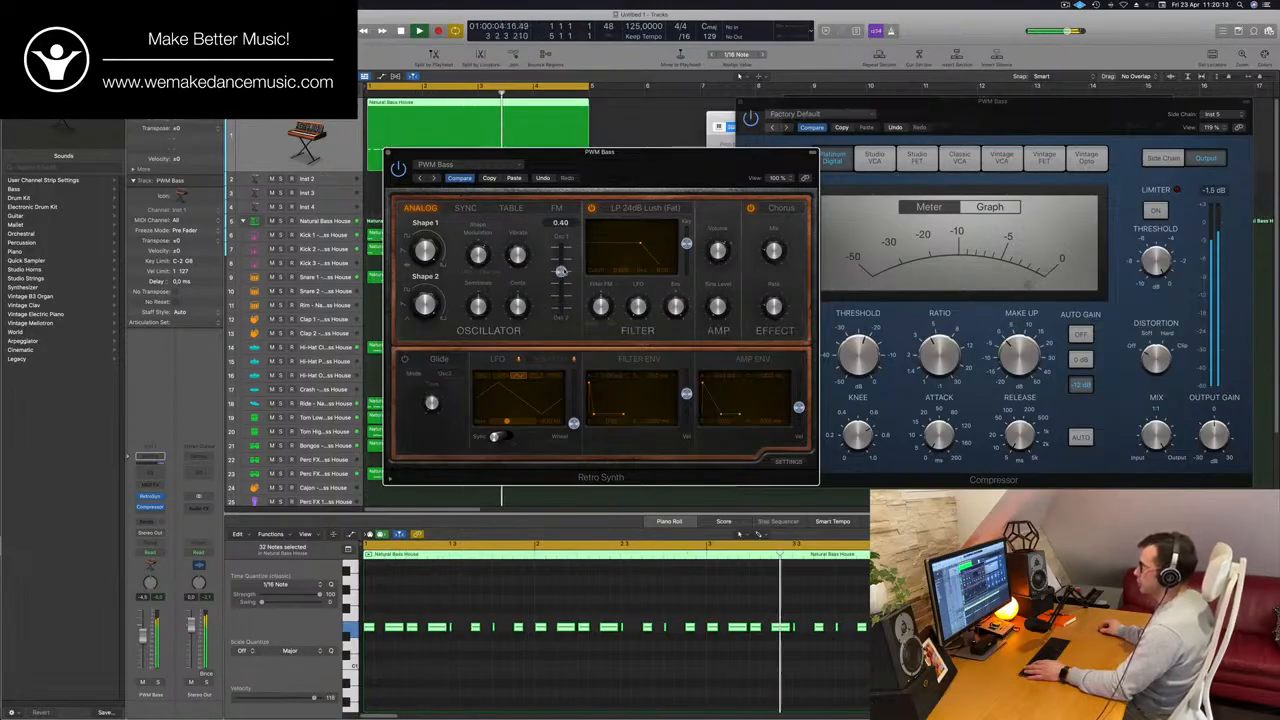
drag(597, 160, 725, 142)
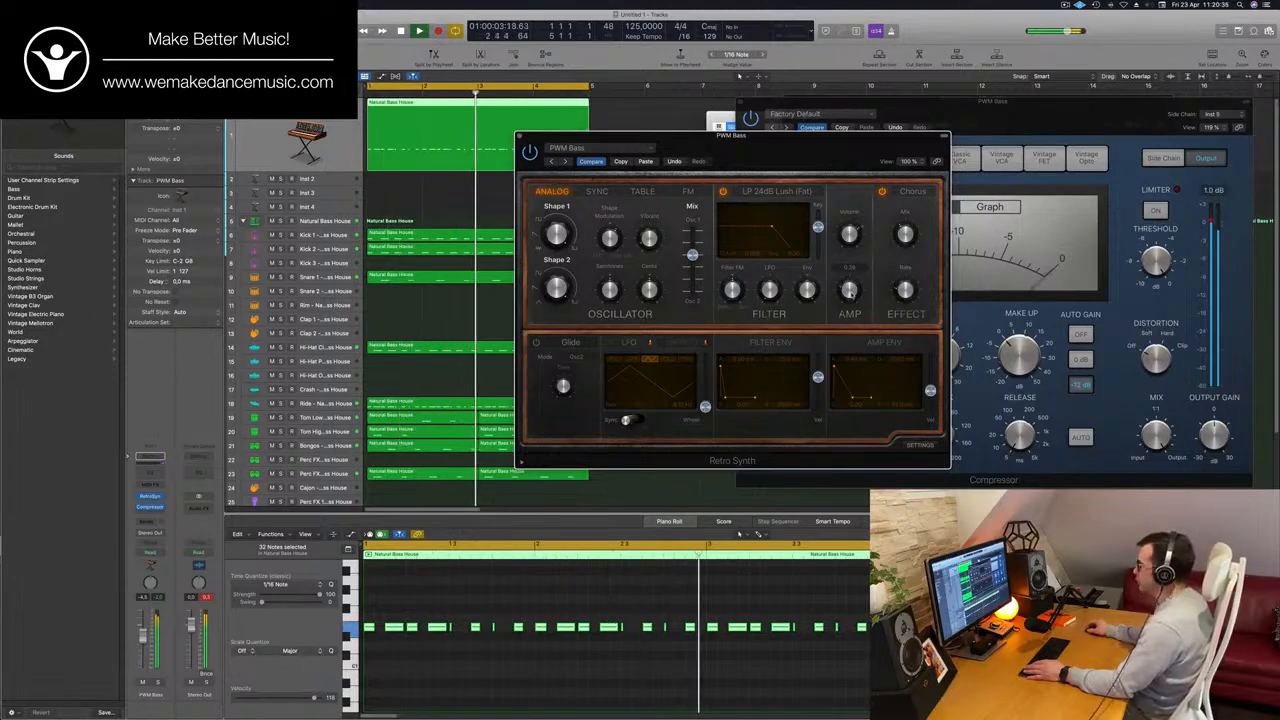
mouse_move(697, 256)
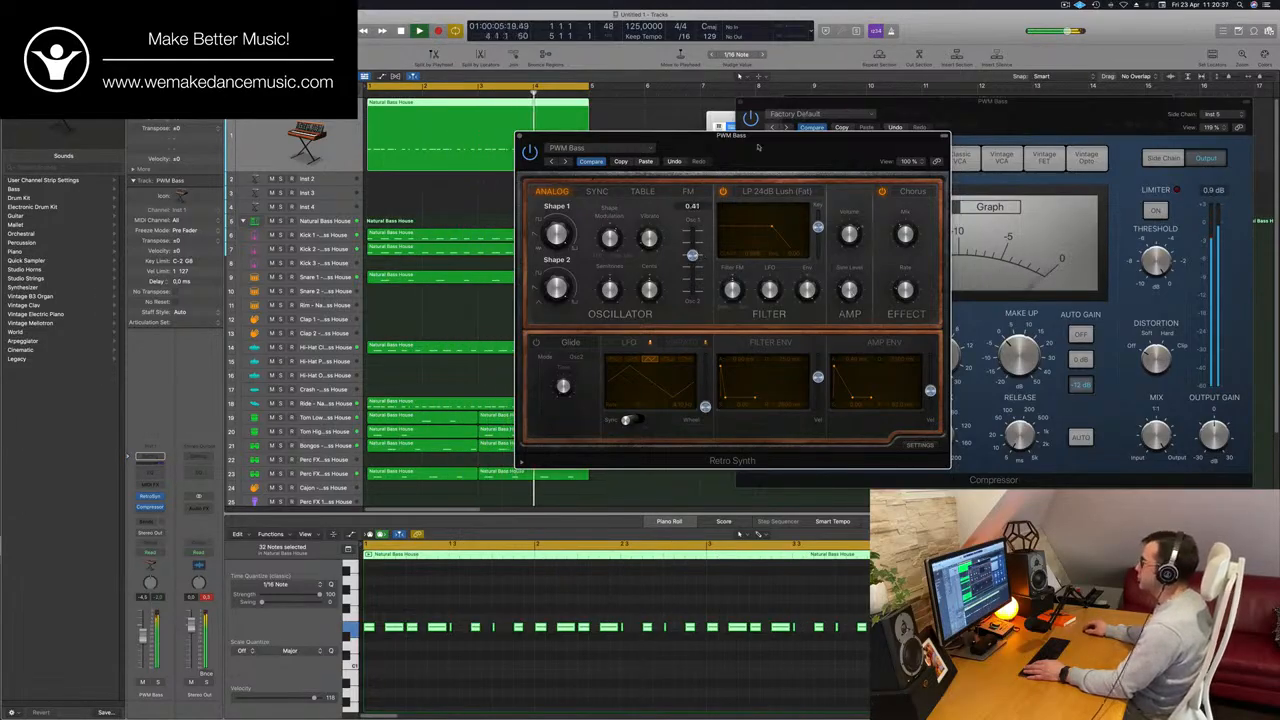
drag(743, 174, 784, 201)
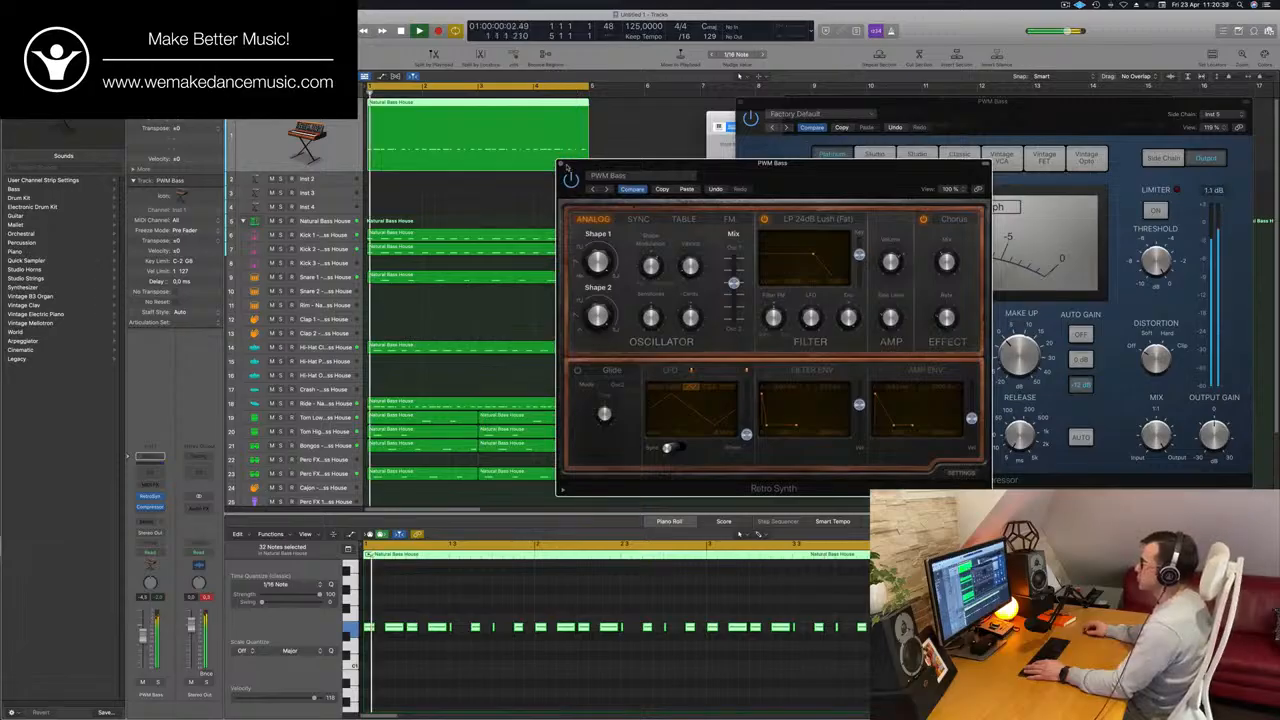
click(561, 164)
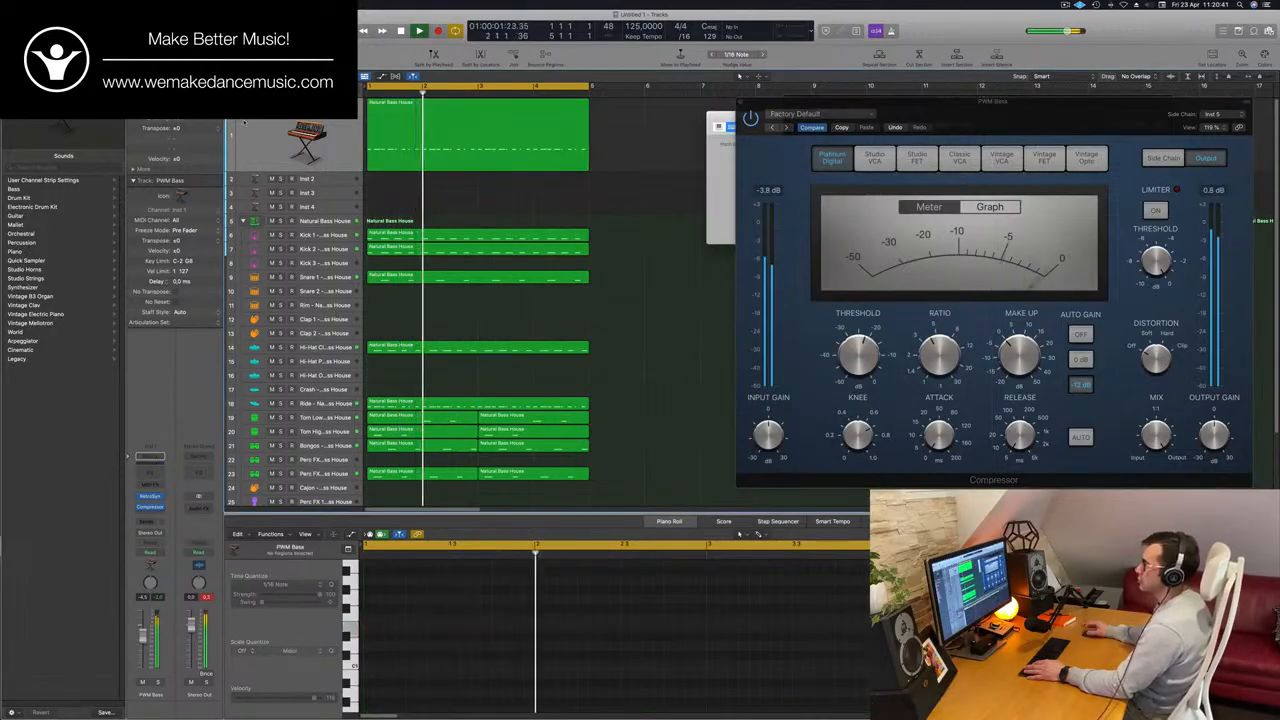
Select the Inst 2 track, repeat all regions once and extend the cycle range to the end of bar 8.
click(310, 182)
key(Return)
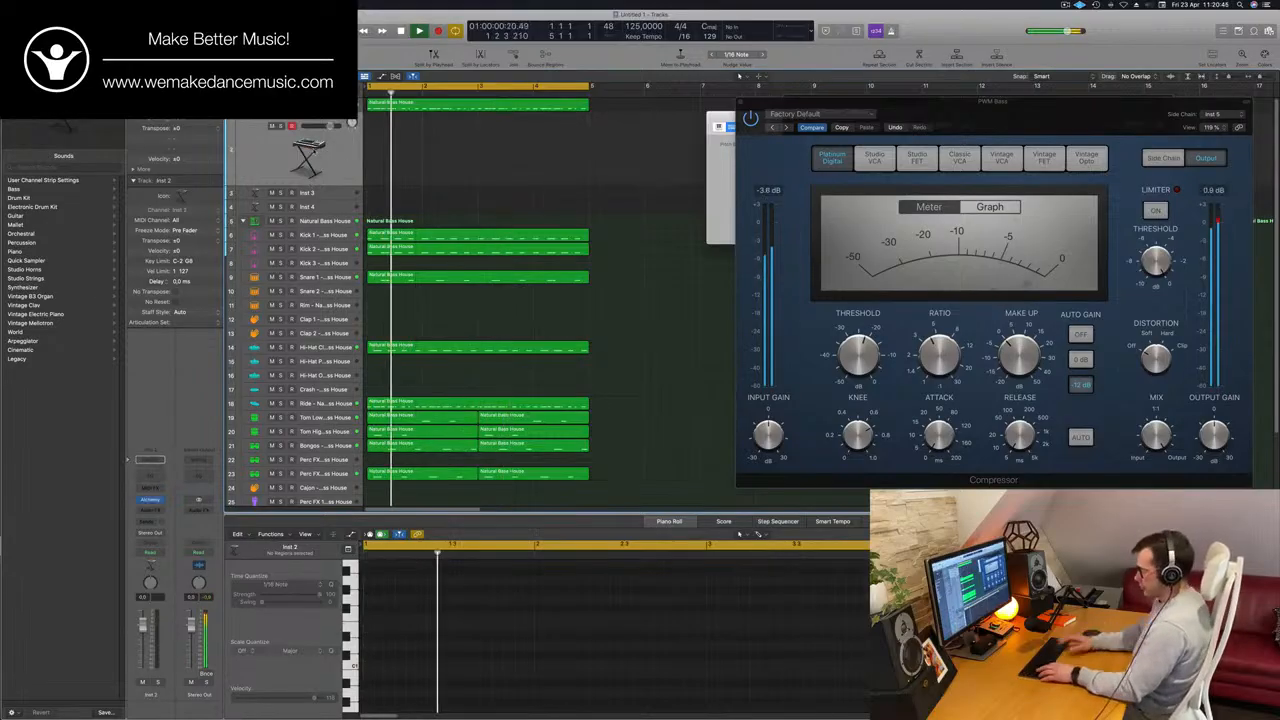
key(super+a)
key(super+r)
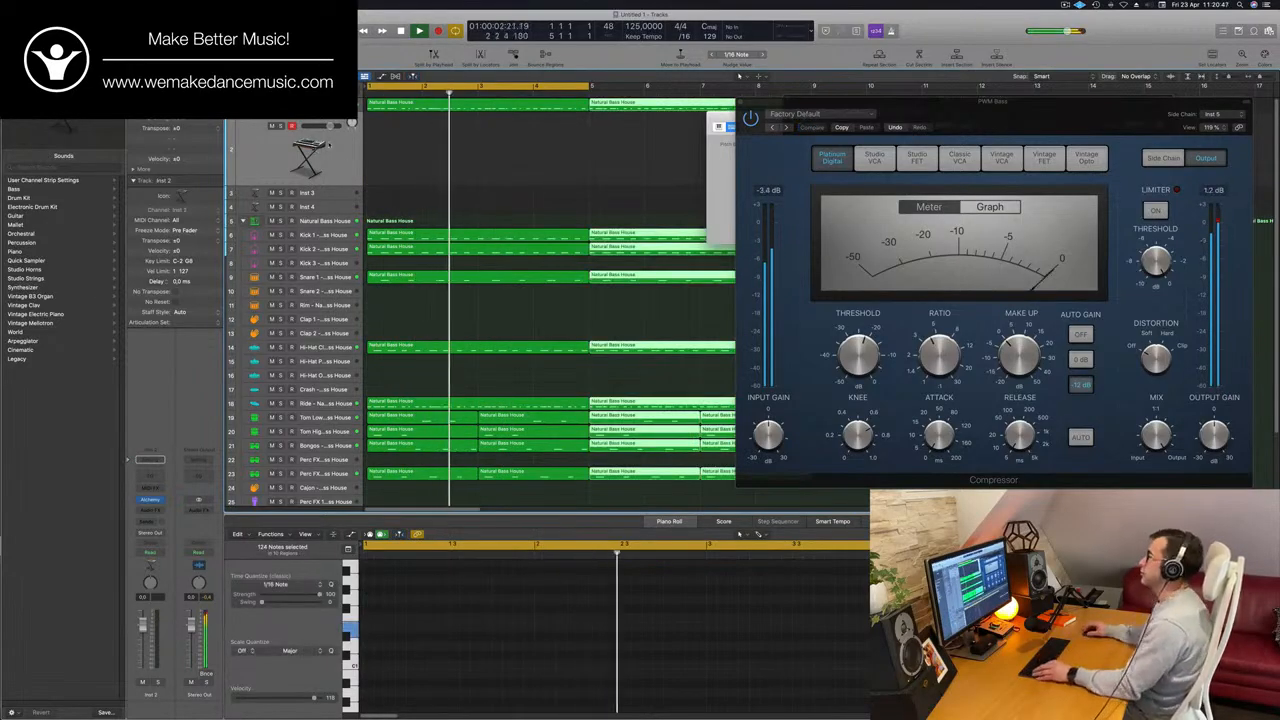
ctrl+alt+click(476, 147)
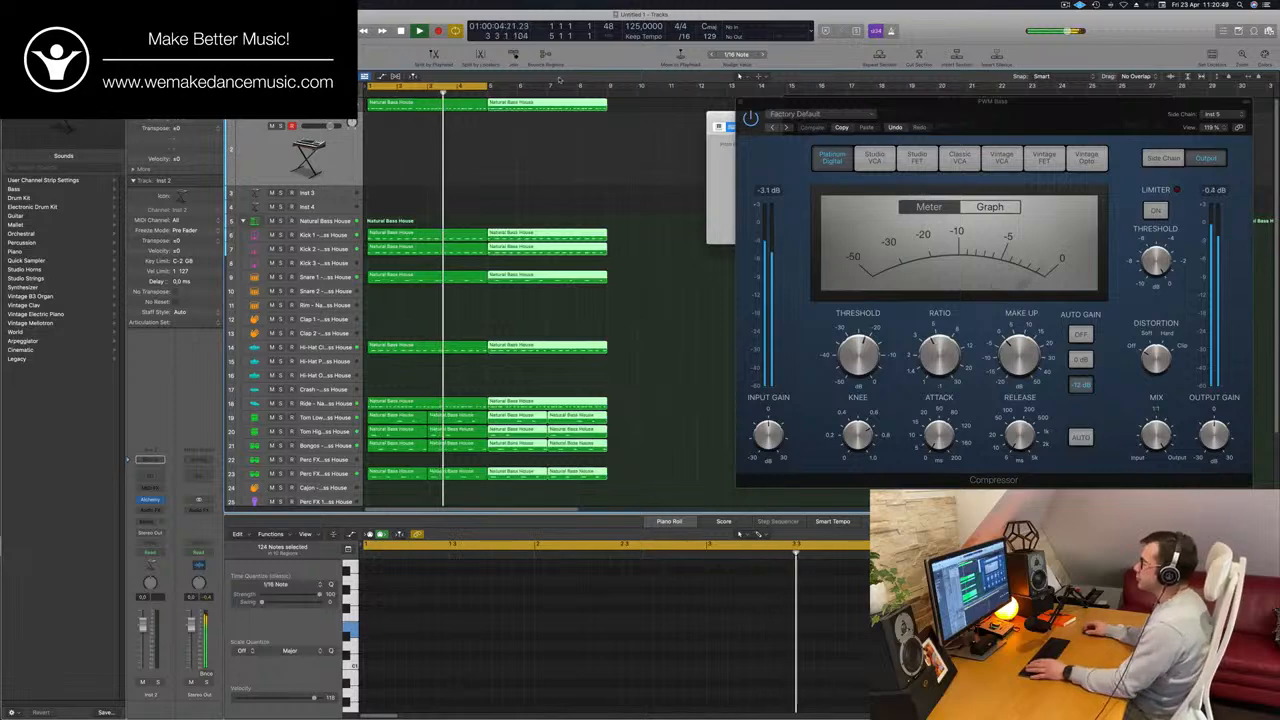
key(Return)
drag(489, 85, 604, 97)
Show the Musical Typing keyboard, open Alchemy on Inst 2 and load Perfect Pad 01 from the Pads category.
key(super+k)
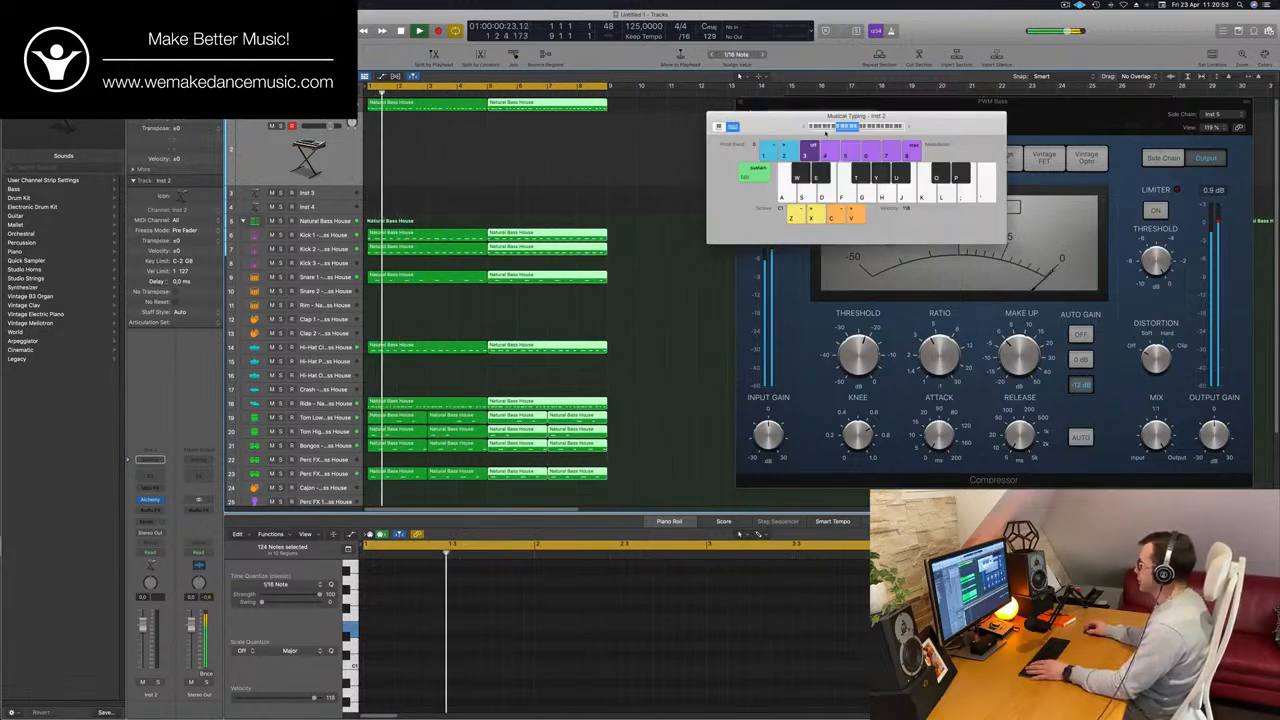
drag(760, 175, 930, 137)
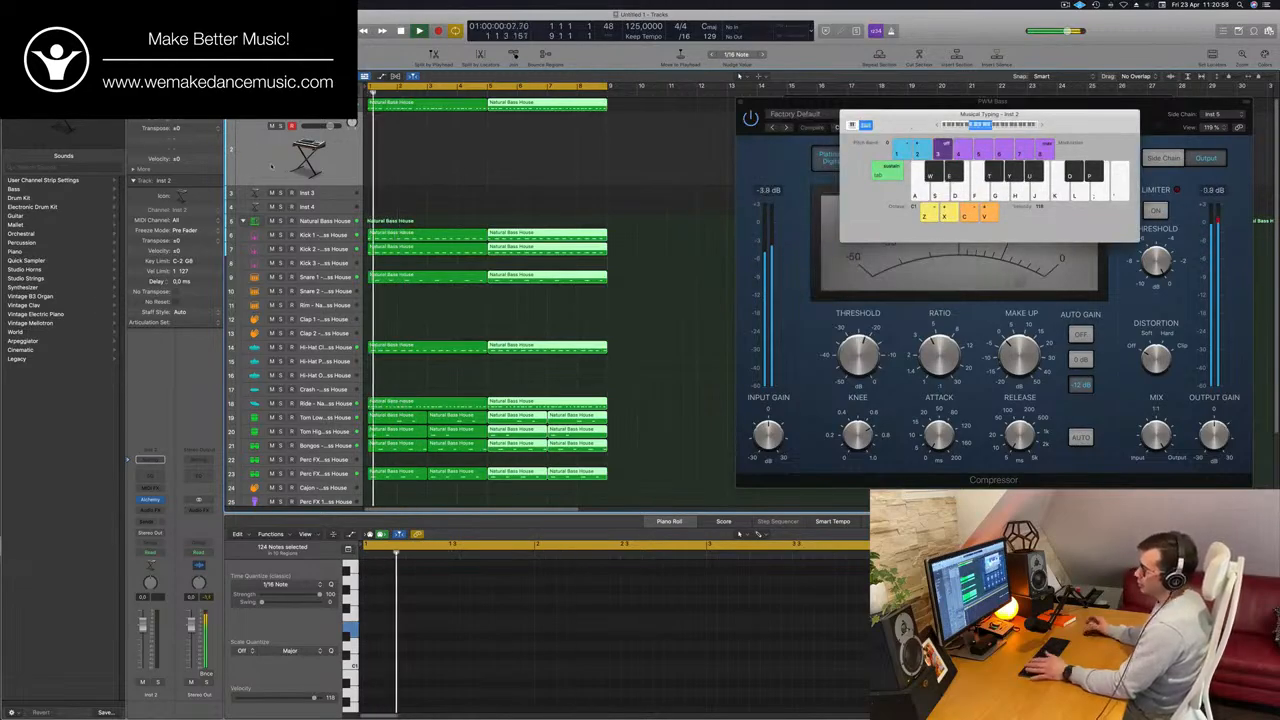
click(150, 499)
drag(650, 152, 680, 166)
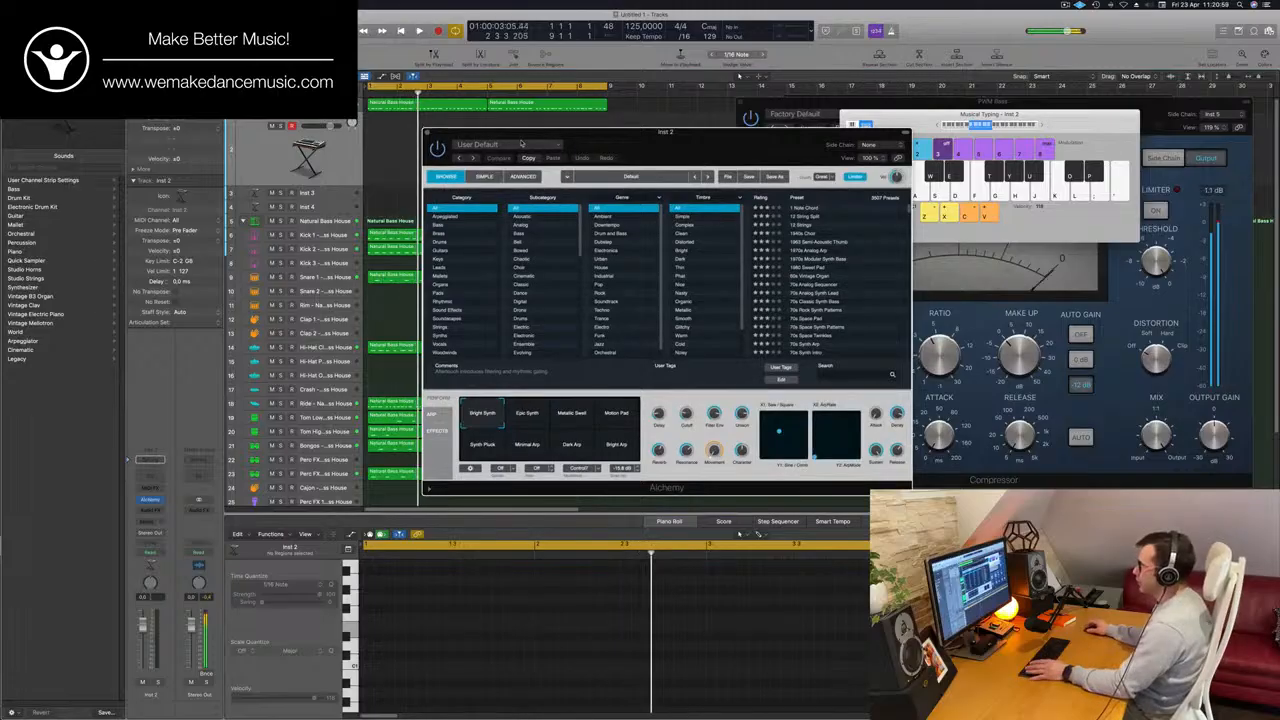
click(440, 292)
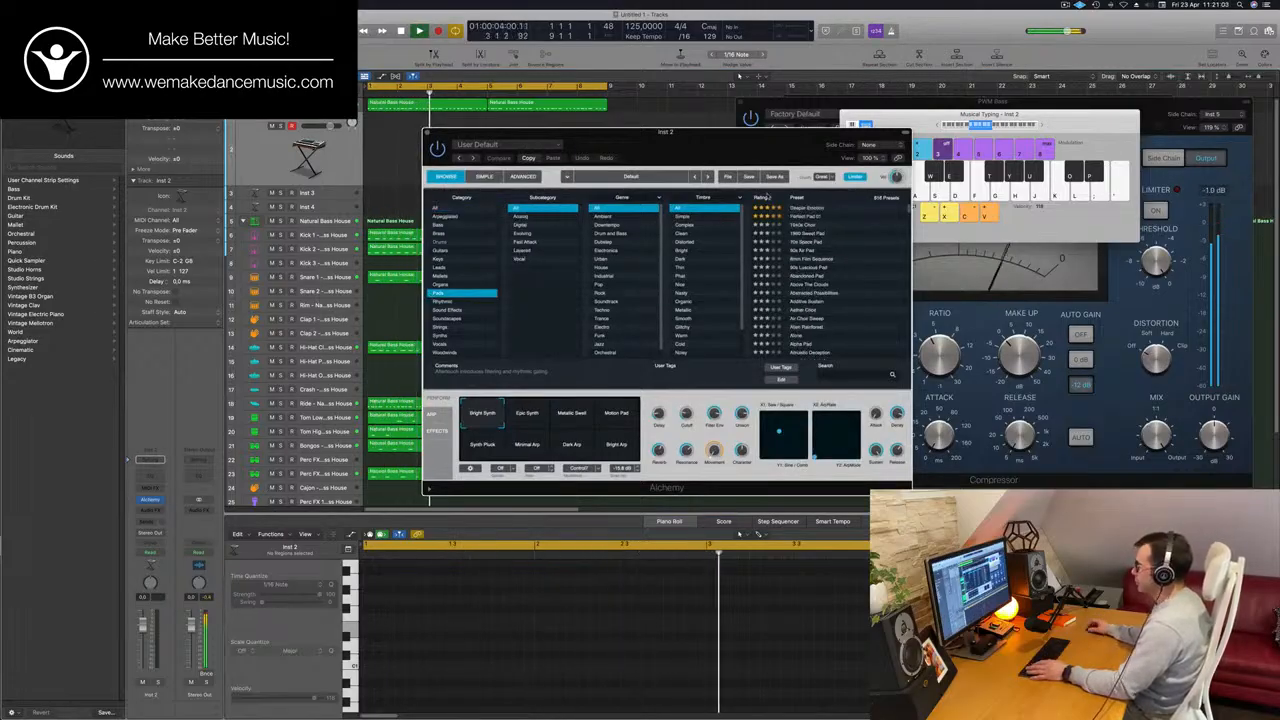
click(806, 216)
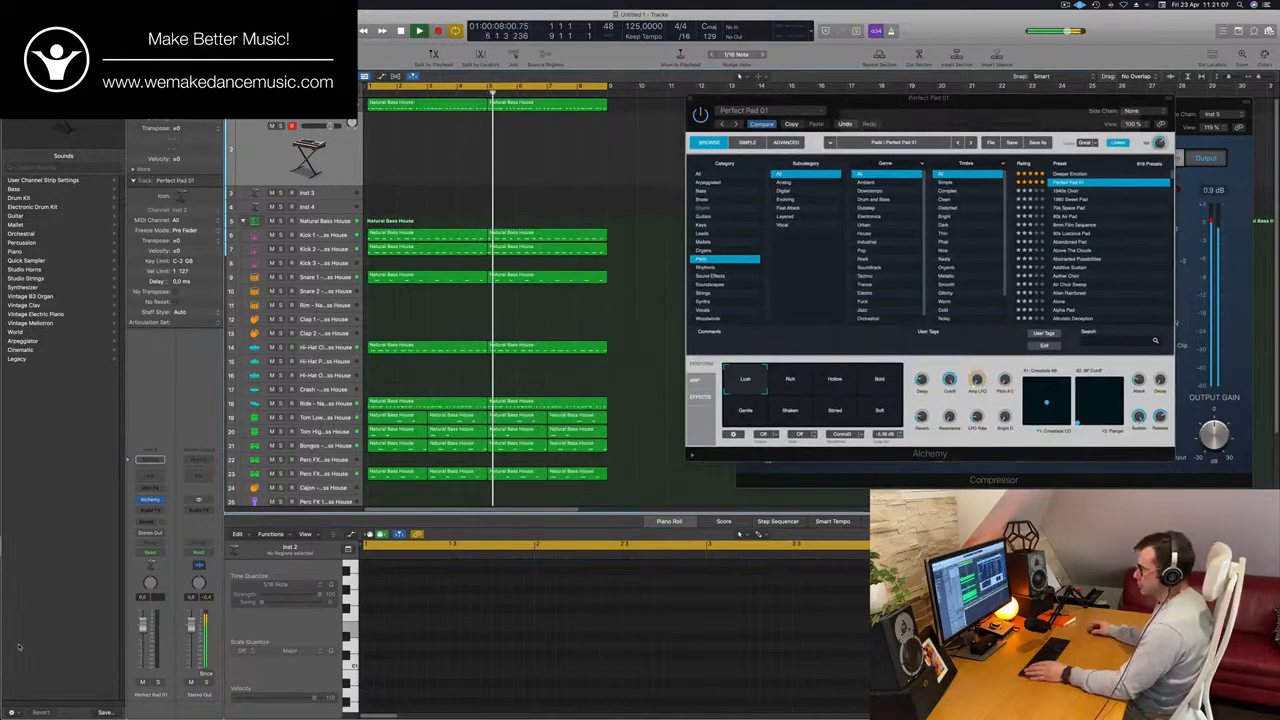
Send the Perfect Pad 01 track to Bus 4 and insert a stereo SilverVerb on the Aux 4 channel.
click(150, 521)
mouse_move(155, 537)
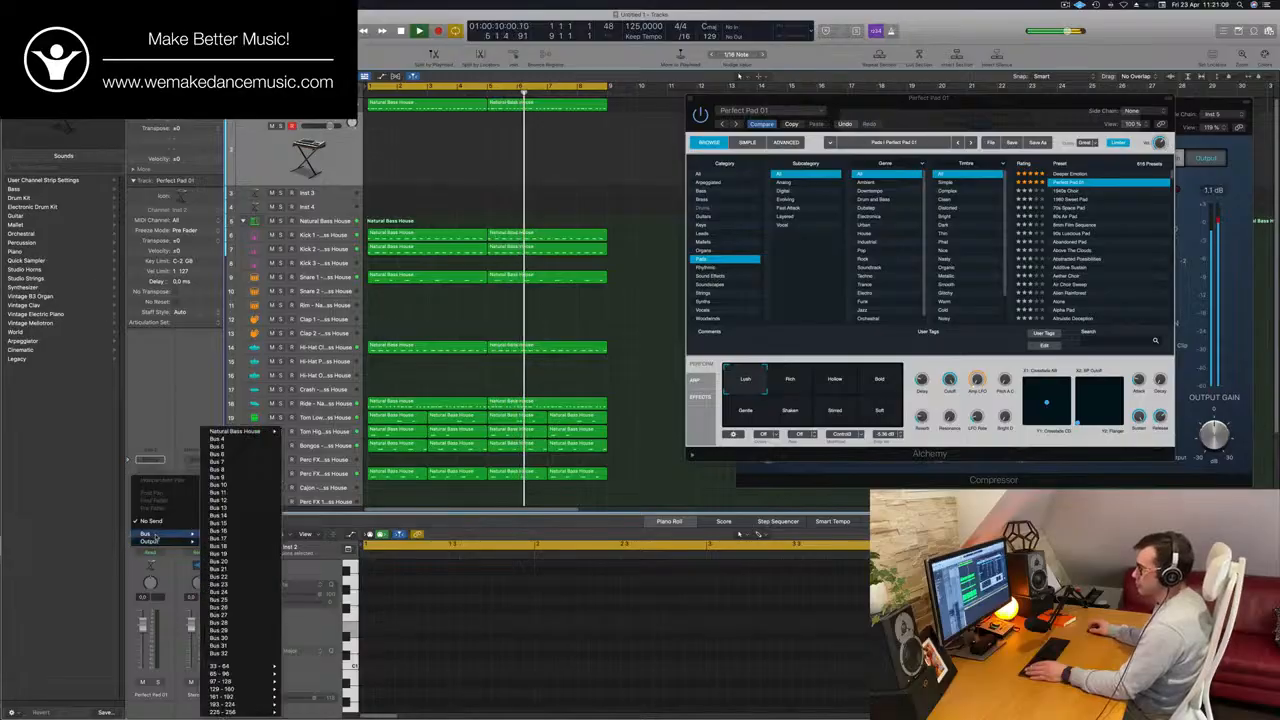
click(240, 439)
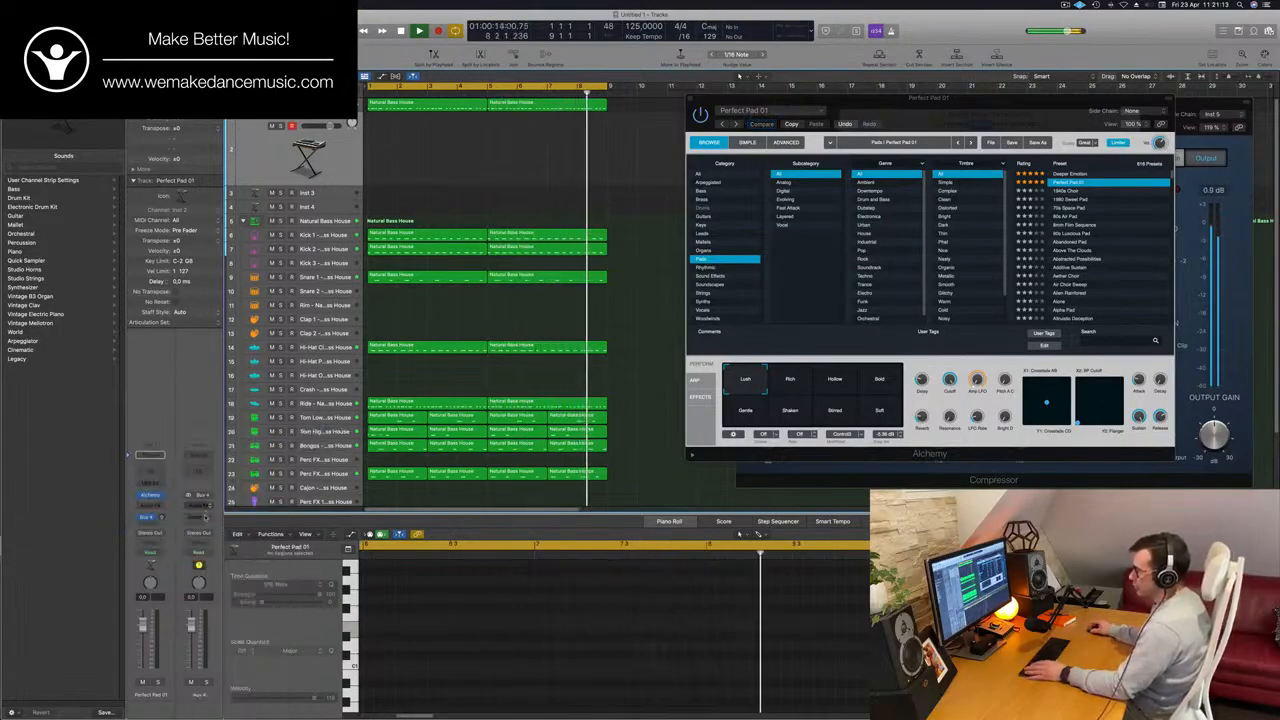
click(200, 506)
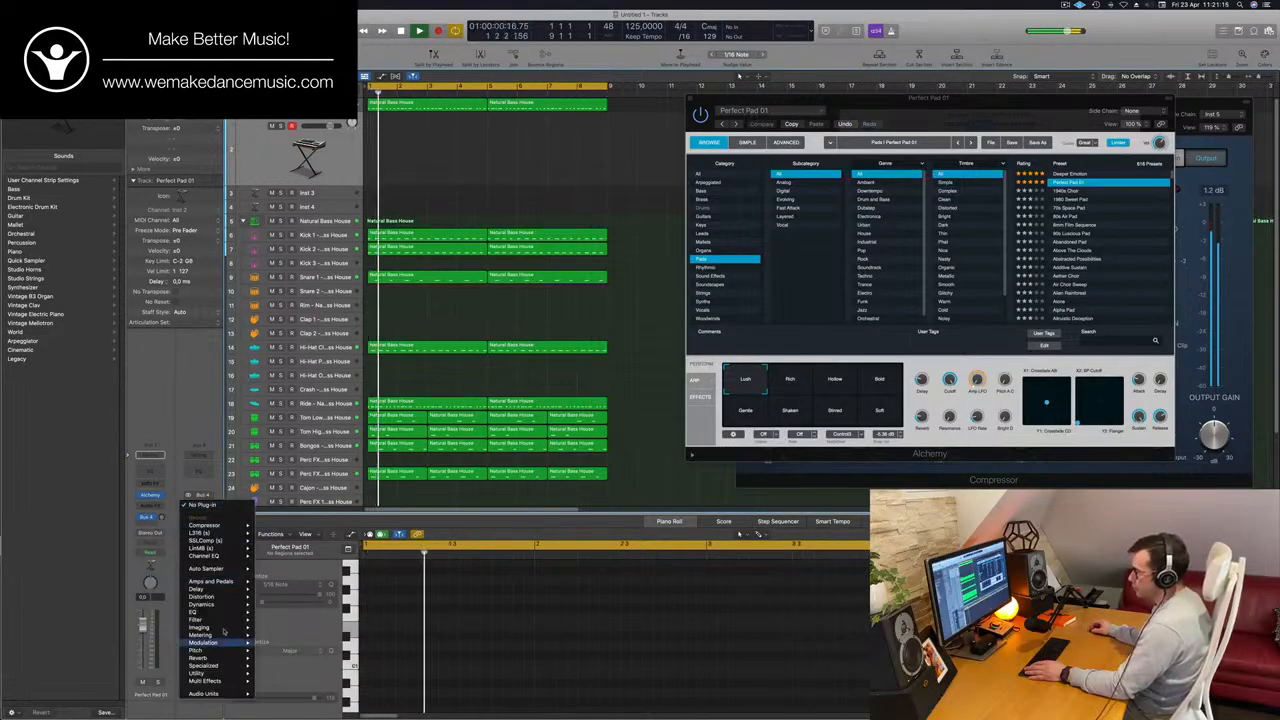
mouse_move(228, 658)
mouse_move(290, 658)
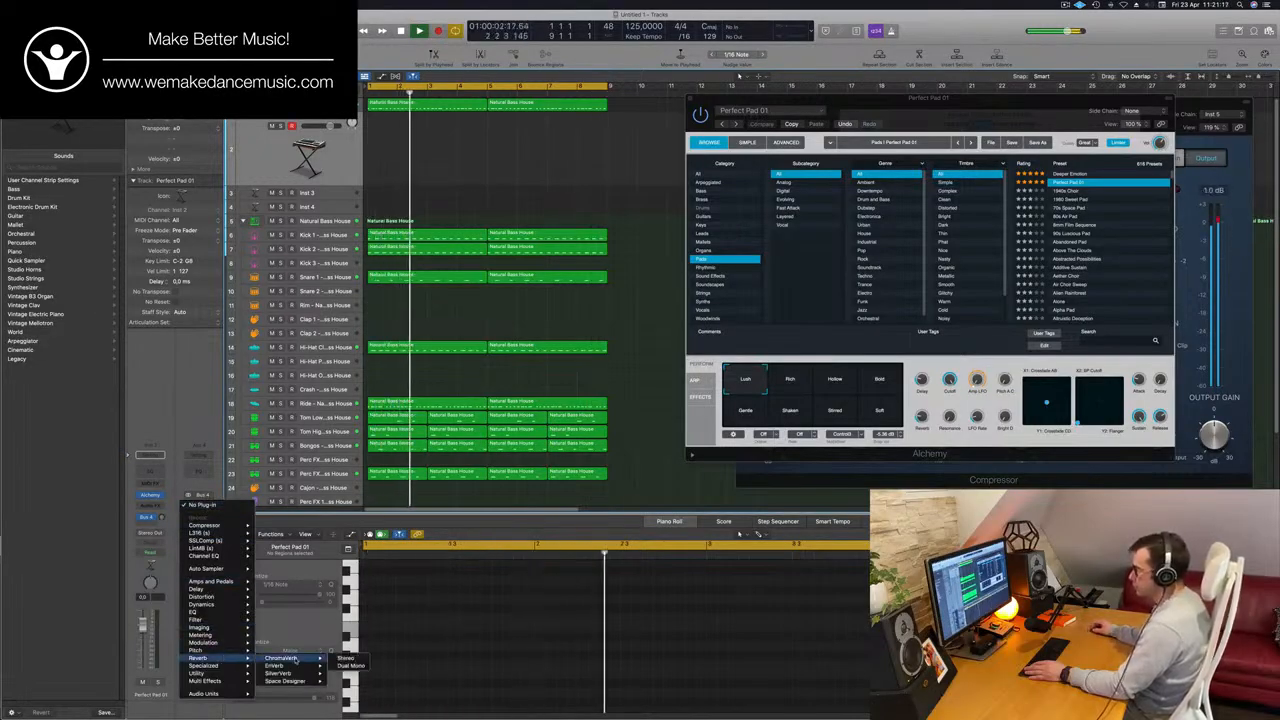
click(345, 674)
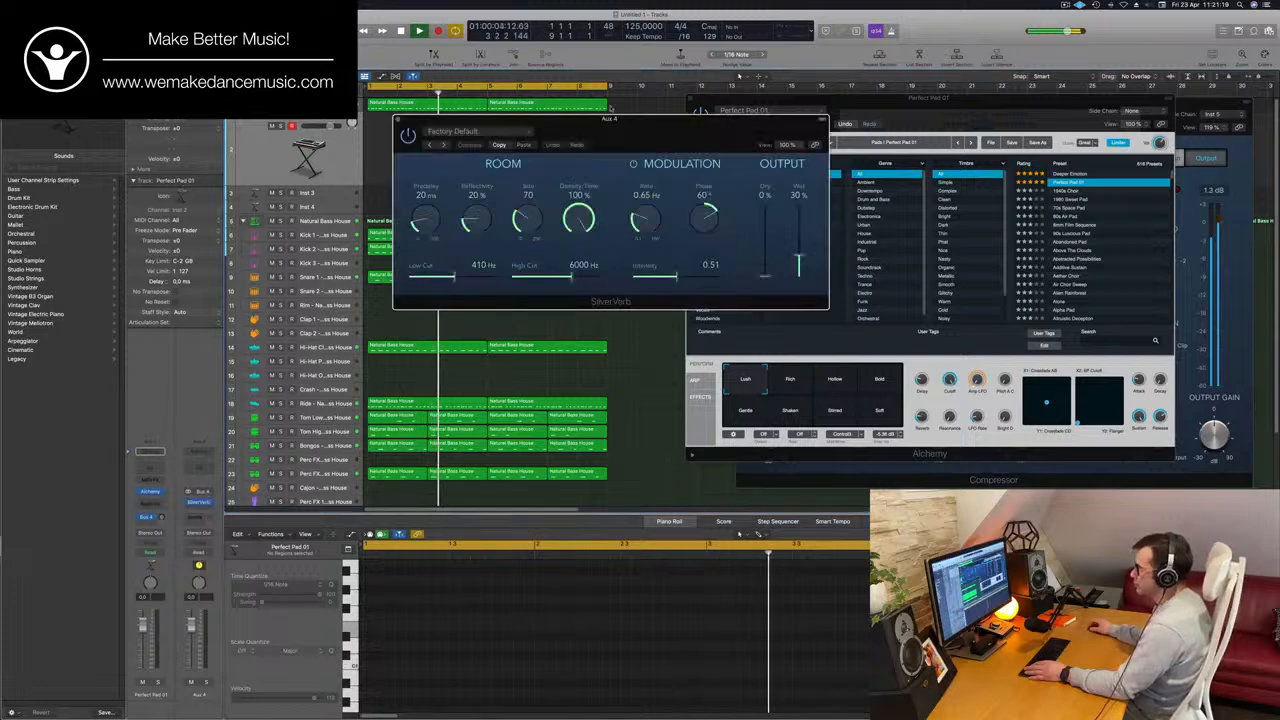
Load the grandiose preset in SilverVerb and place its window over the Alchemy window.
drag(517, 130, 463, 141)
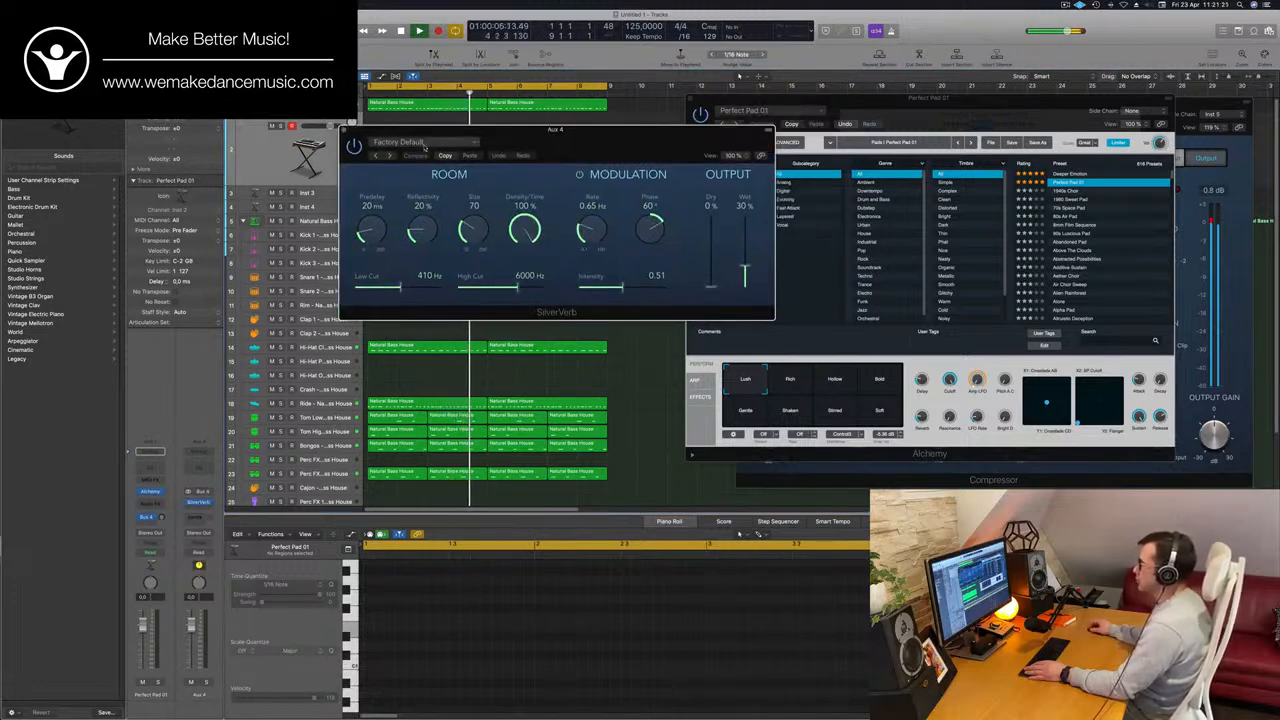
click(425, 145)
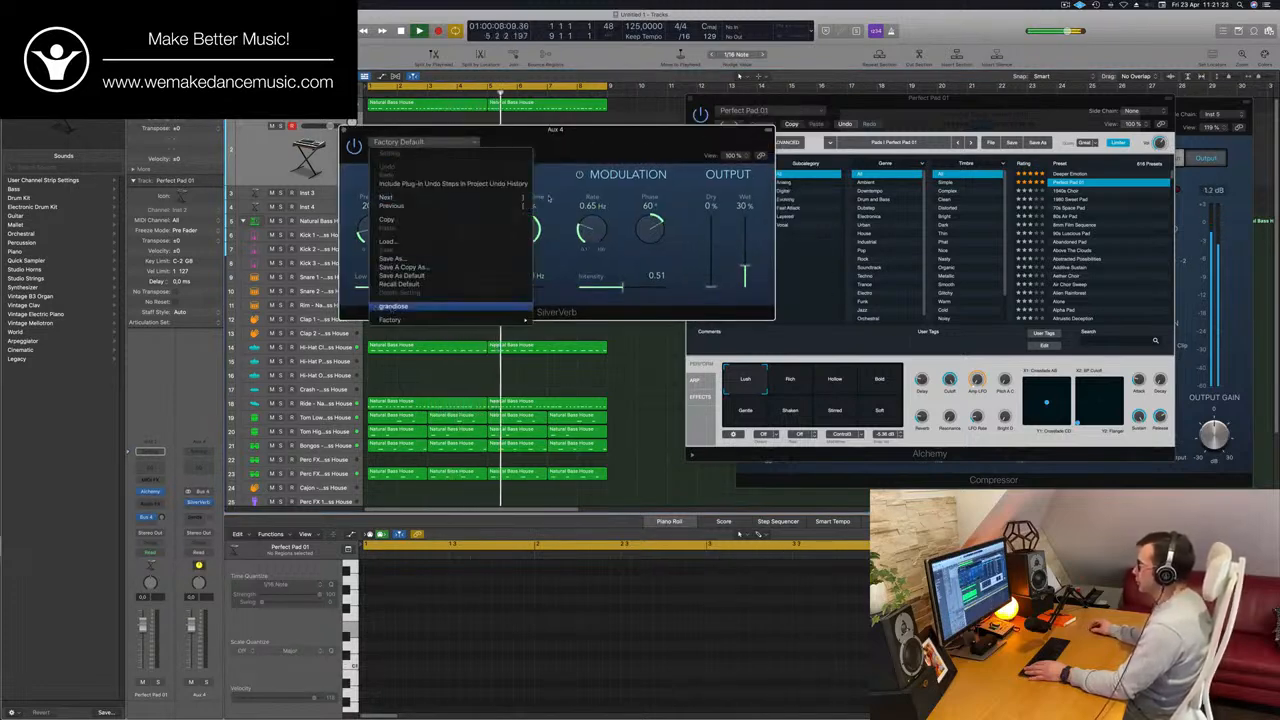
click(400, 306)
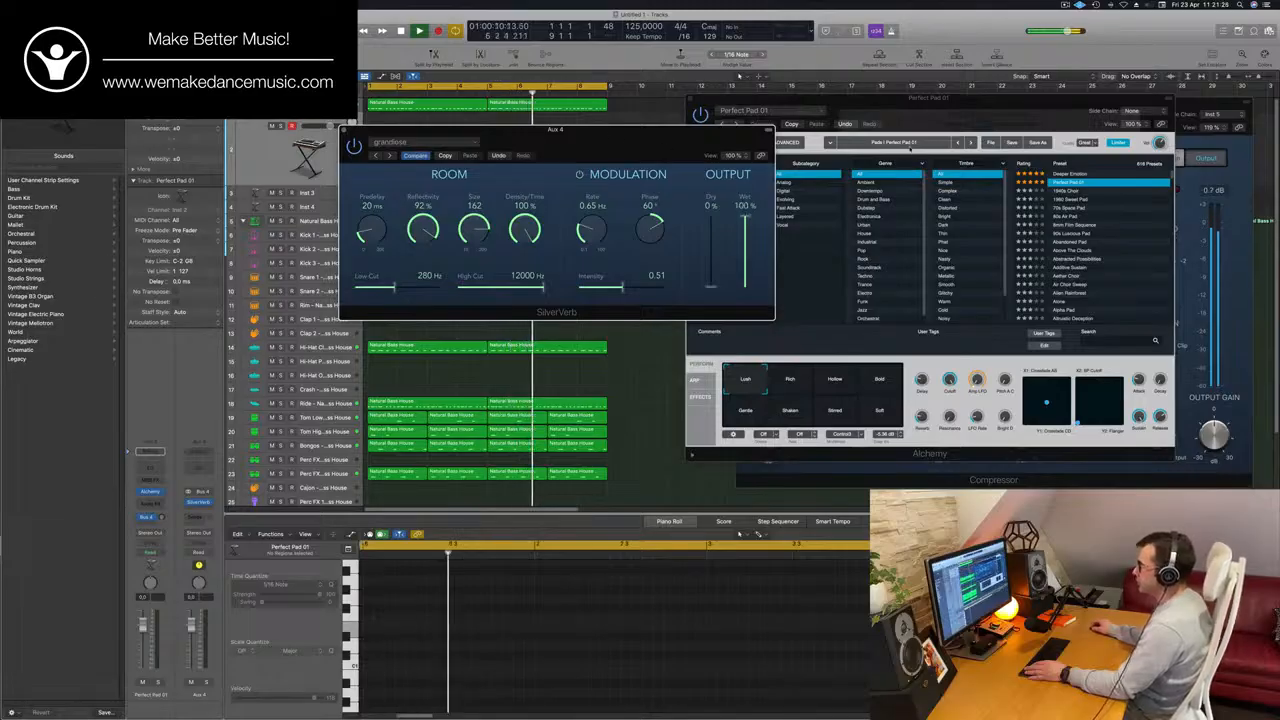
drag(701, 154, 1006, 164)
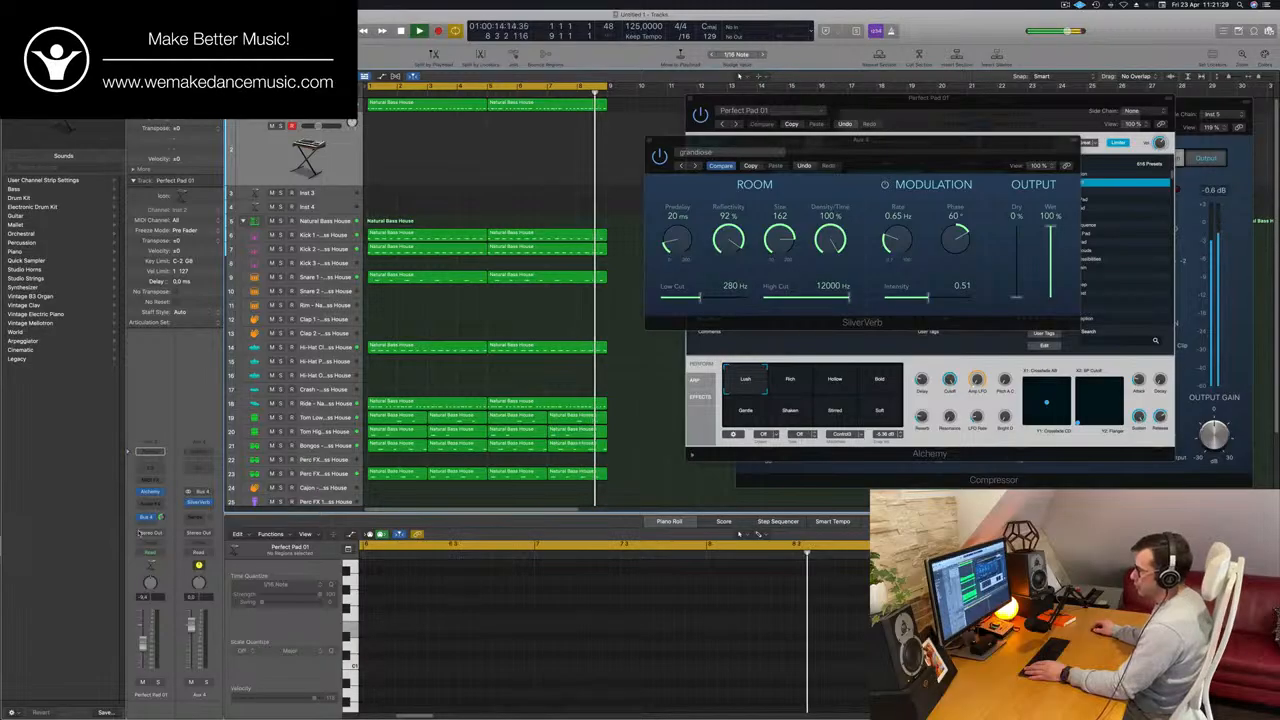
Reopen the Alchemy window of the Perfect Pad 01 track and place it in front of SilverVerb.
click(151, 492)
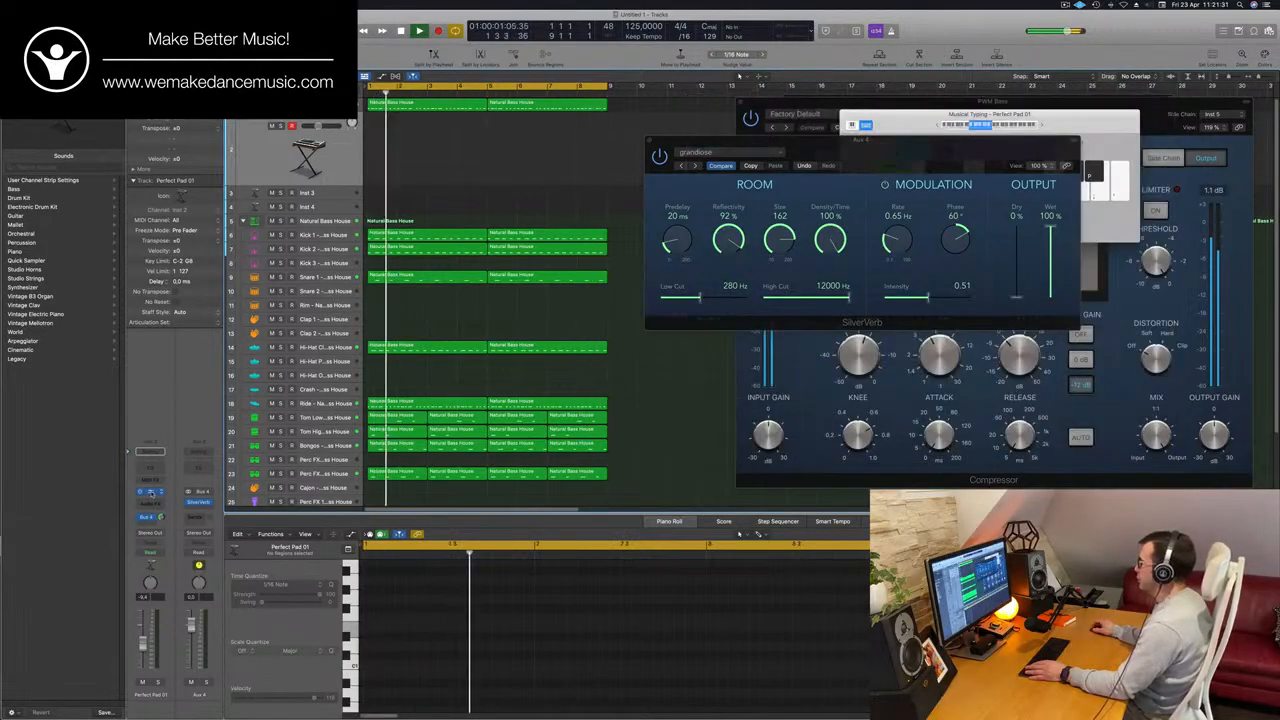
click(151, 492)
drag(977, 104, 860, 167)
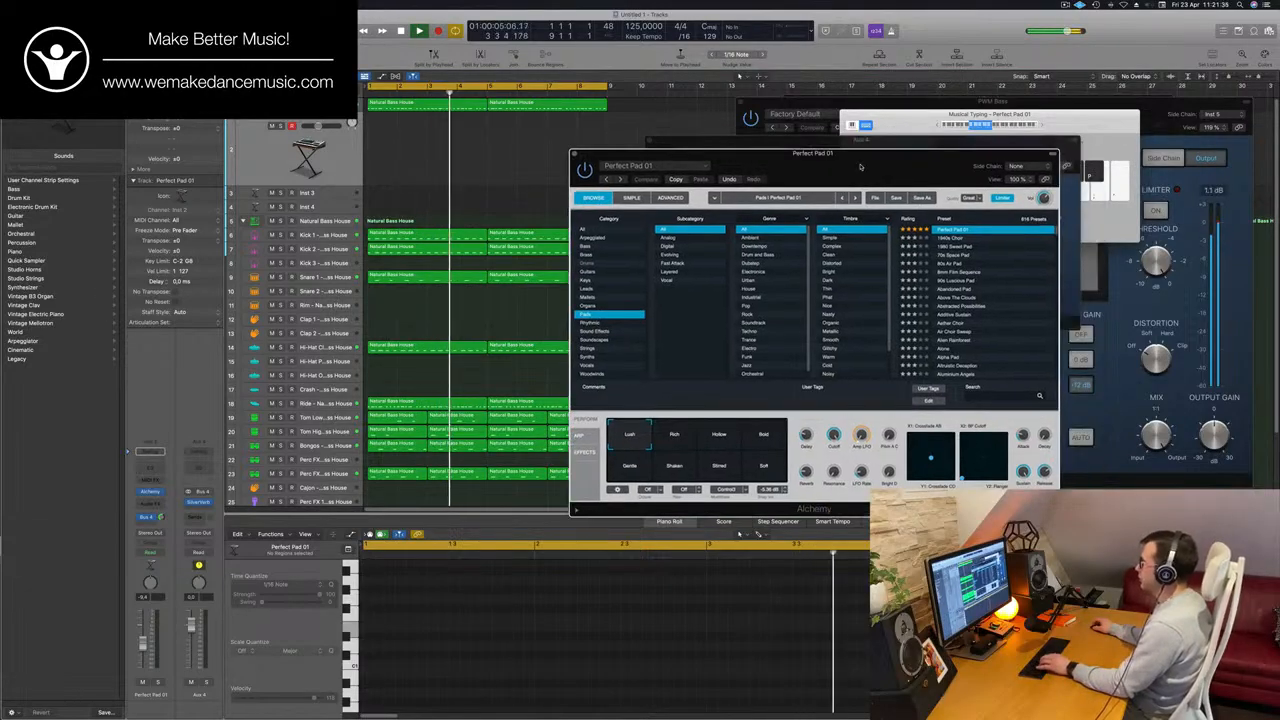
Arrange the Alchemy, SilverVerb and Musical Typing windows so all three are visible without covering one another.
click(354, 169)
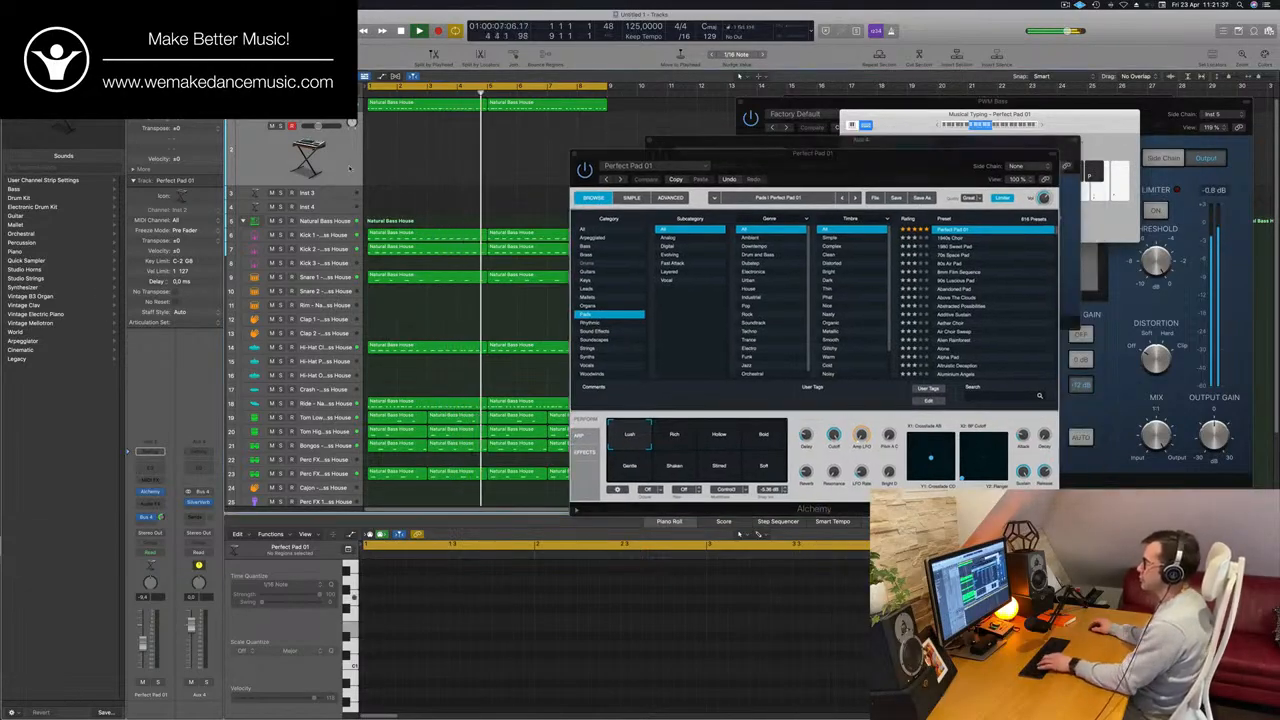
drag(893, 167, 654, 213)
click(934, 139)
drag(882, 140, 1045, 264)
drag(1085, 117, 990, 61)
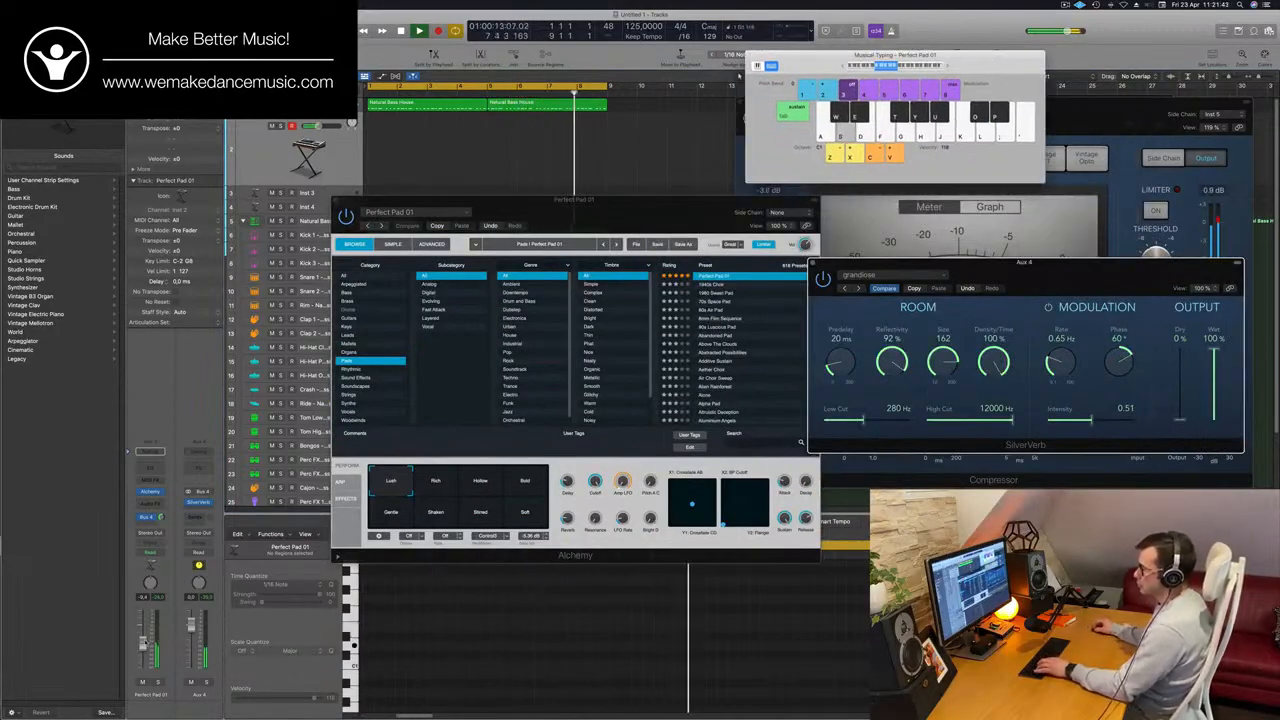
Raise the Perfect Pad 01 channel volume slightly and audition pad notes with Musical Typing over the looping beat.
click(145, 636)
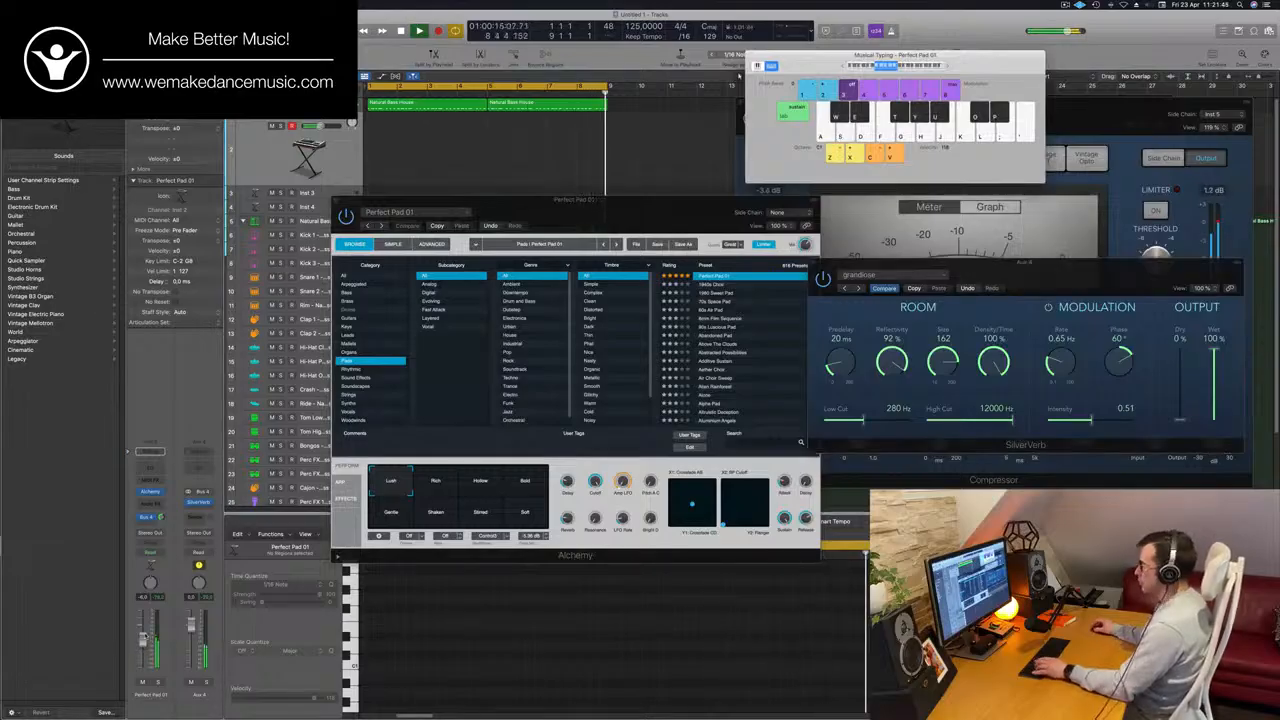
key(a)
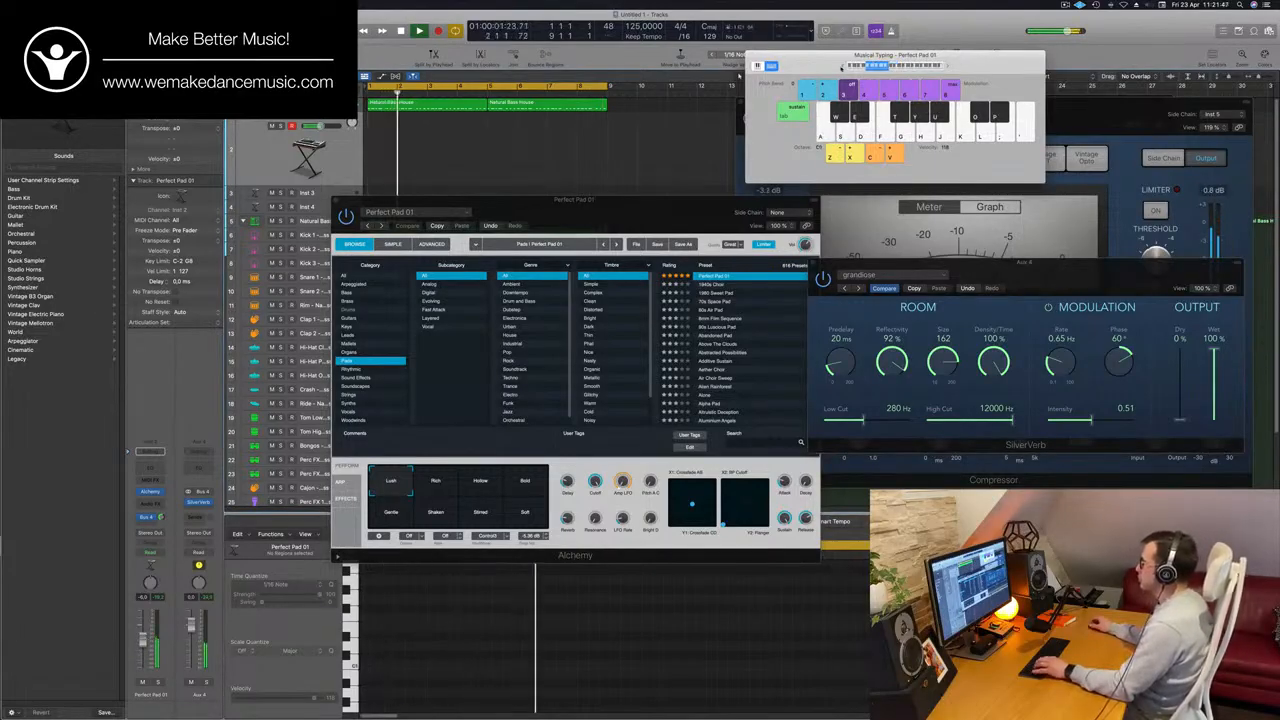
key(k)
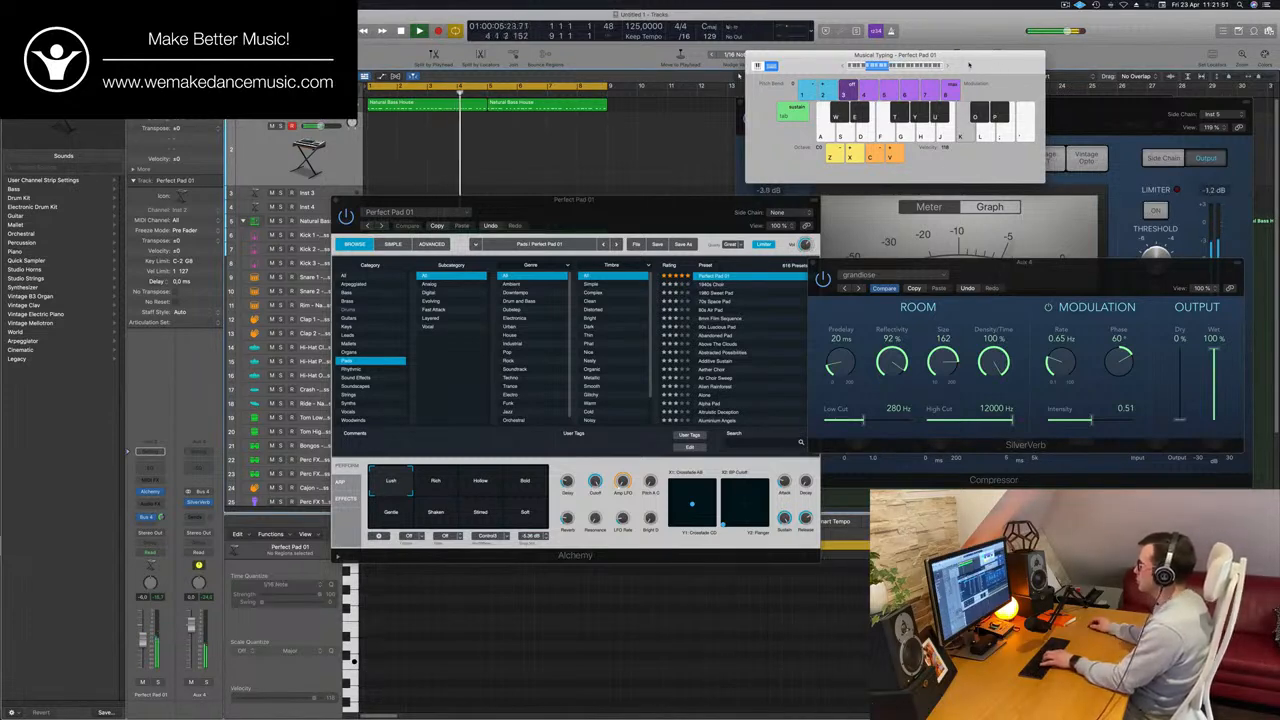
Reposition the Musical Typing and Alchemy windows to uncover the drum tracks, and raise the Perfect Pad 01 volume further.
drag(968, 65, 1060, 66)
drag(577, 210, 697, 230)
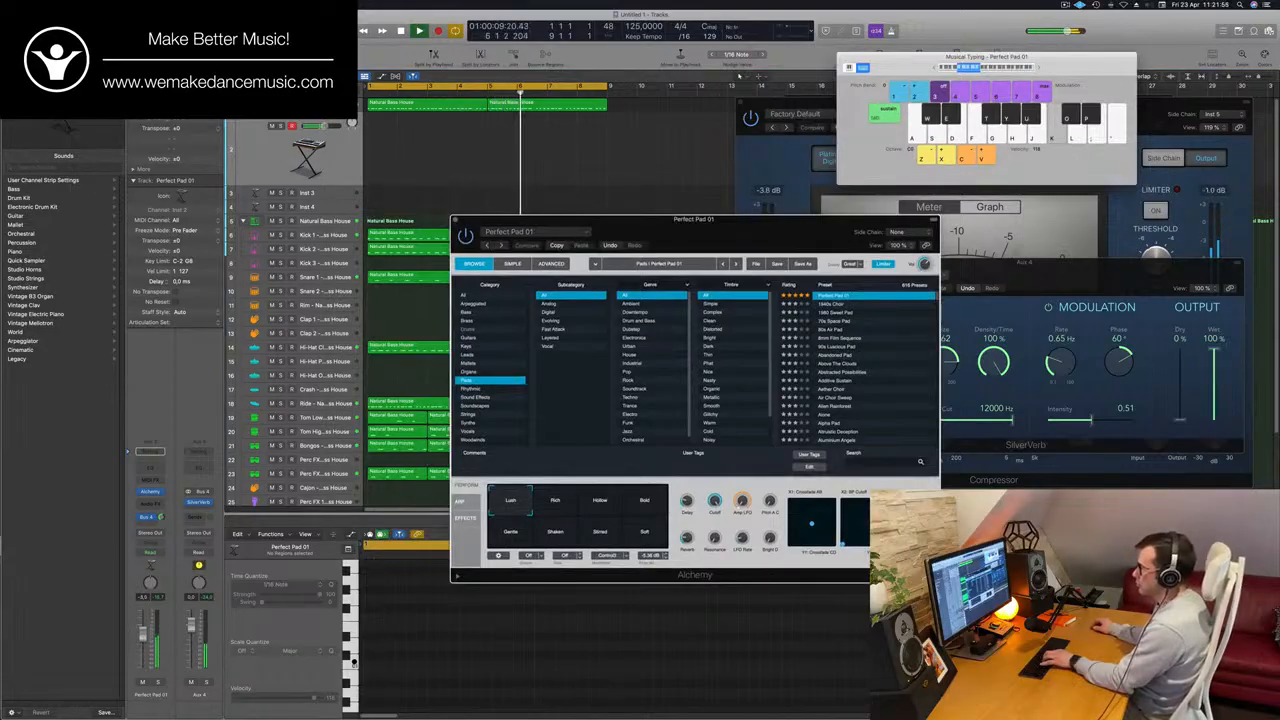
drag(143, 630, 144, 631)
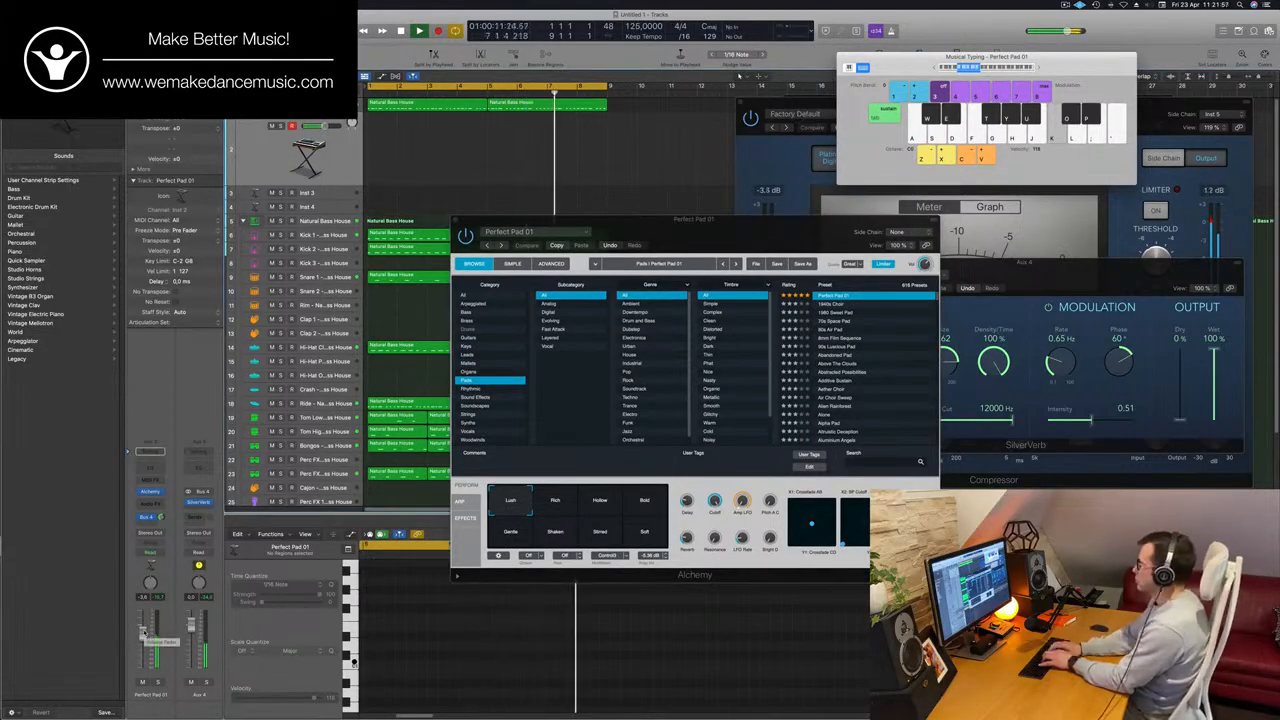
Try out pad notes in different octaves with Musical Typing while the drum and bass loop plays.
key(semicolon)
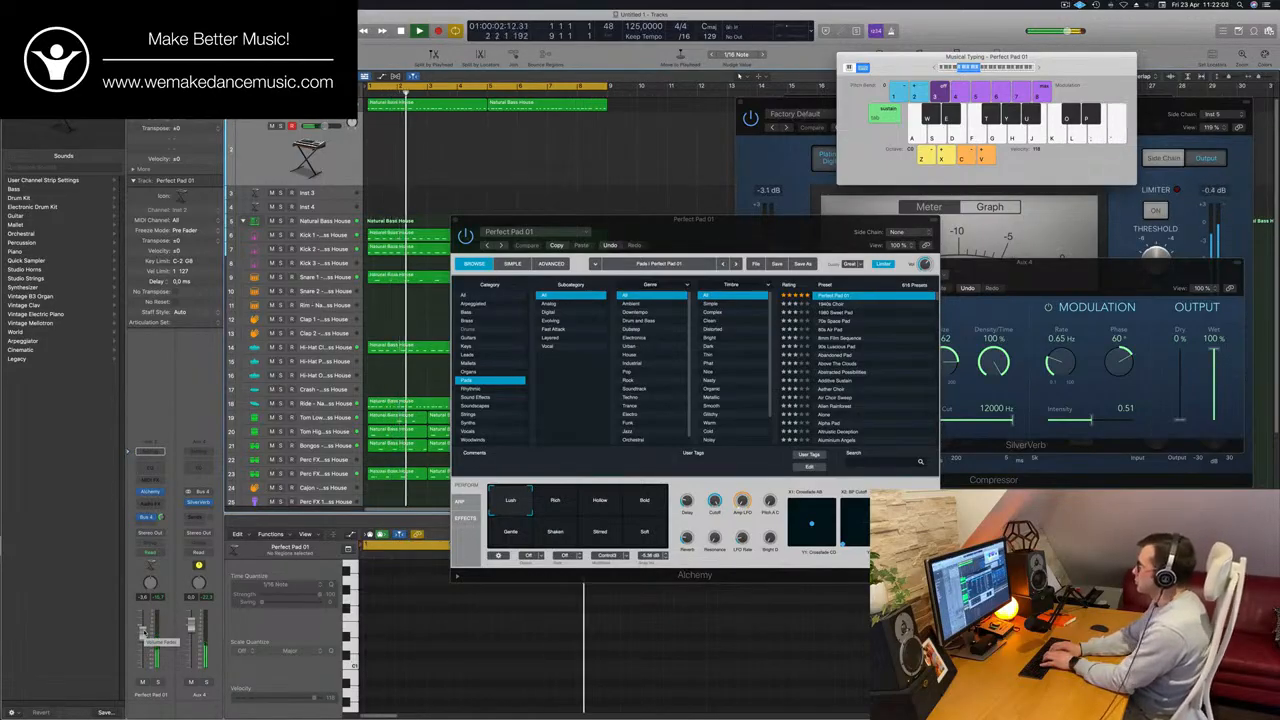
key(apostrophe)
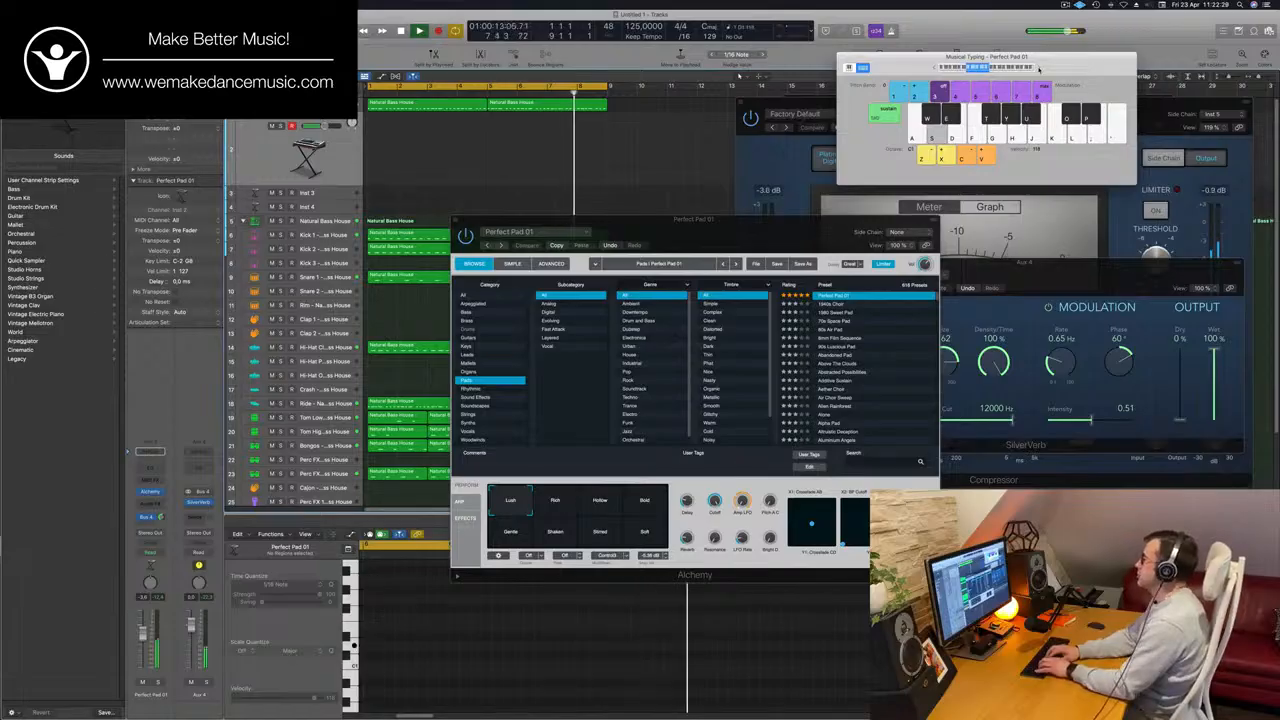
key(a)
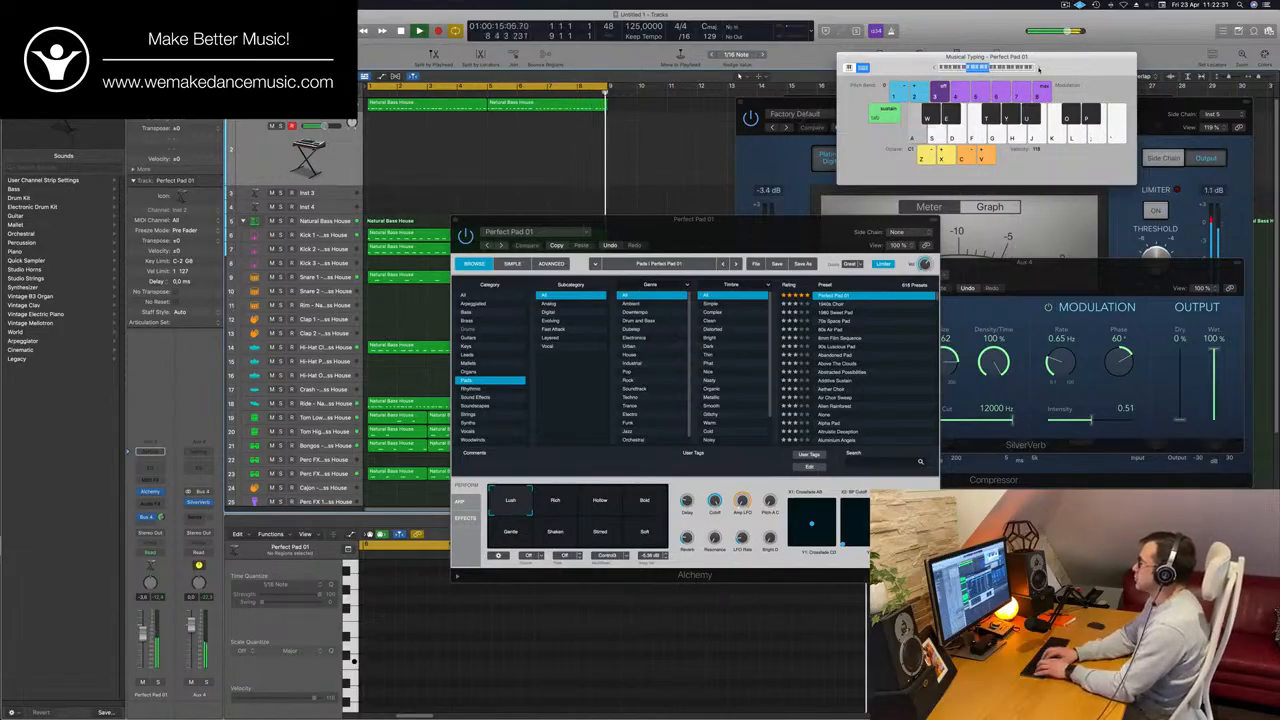
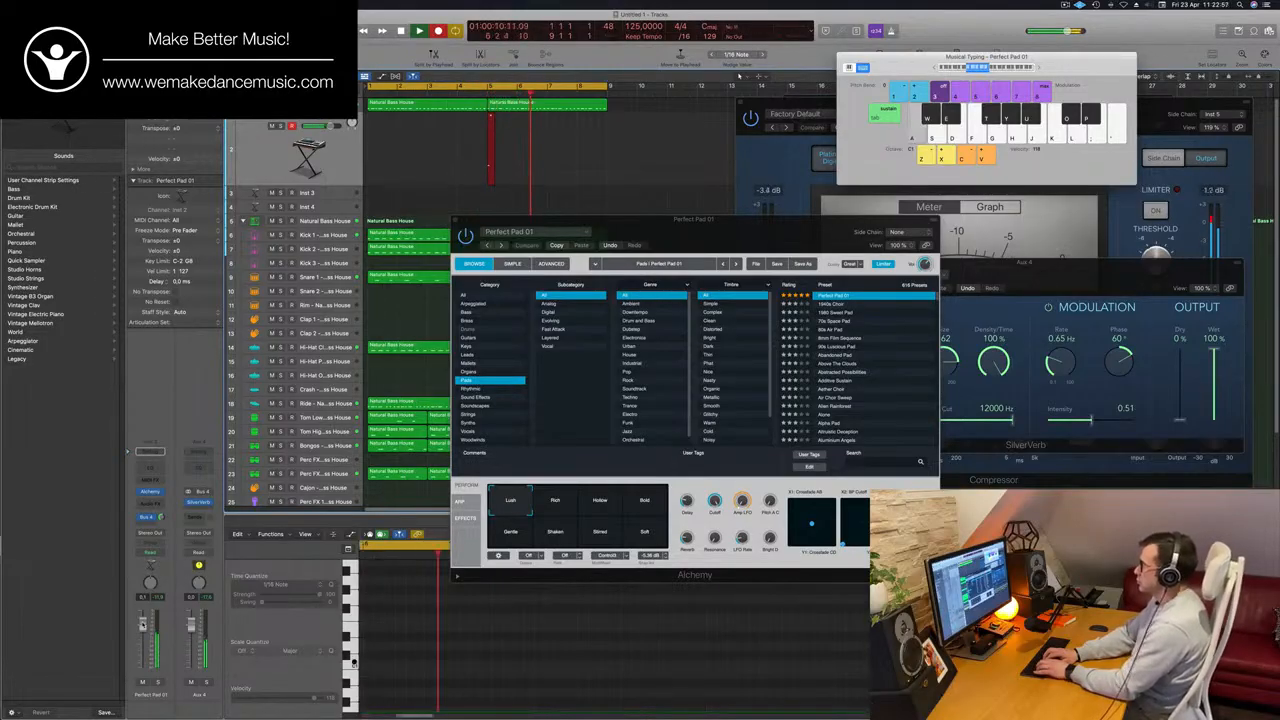
Record sustained pad notes on the Perfect Pad 01 track with Musical Typing while the loop plays.
key(d)
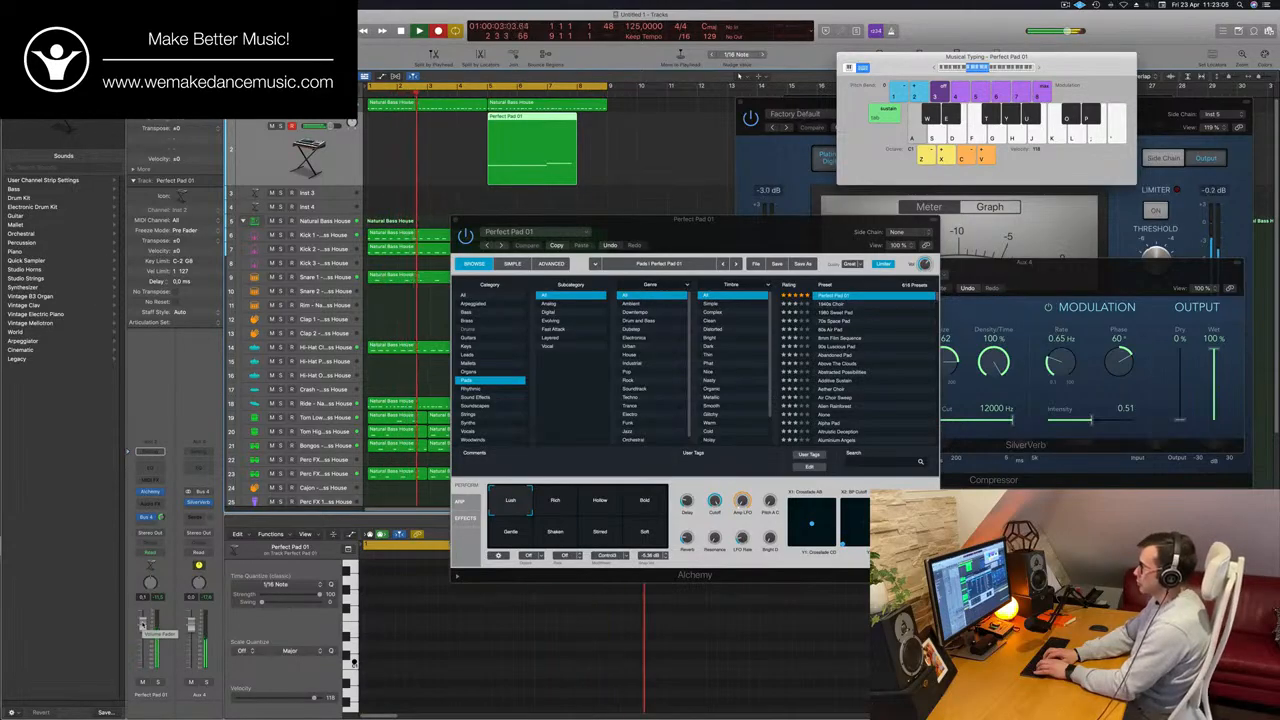
key(s)
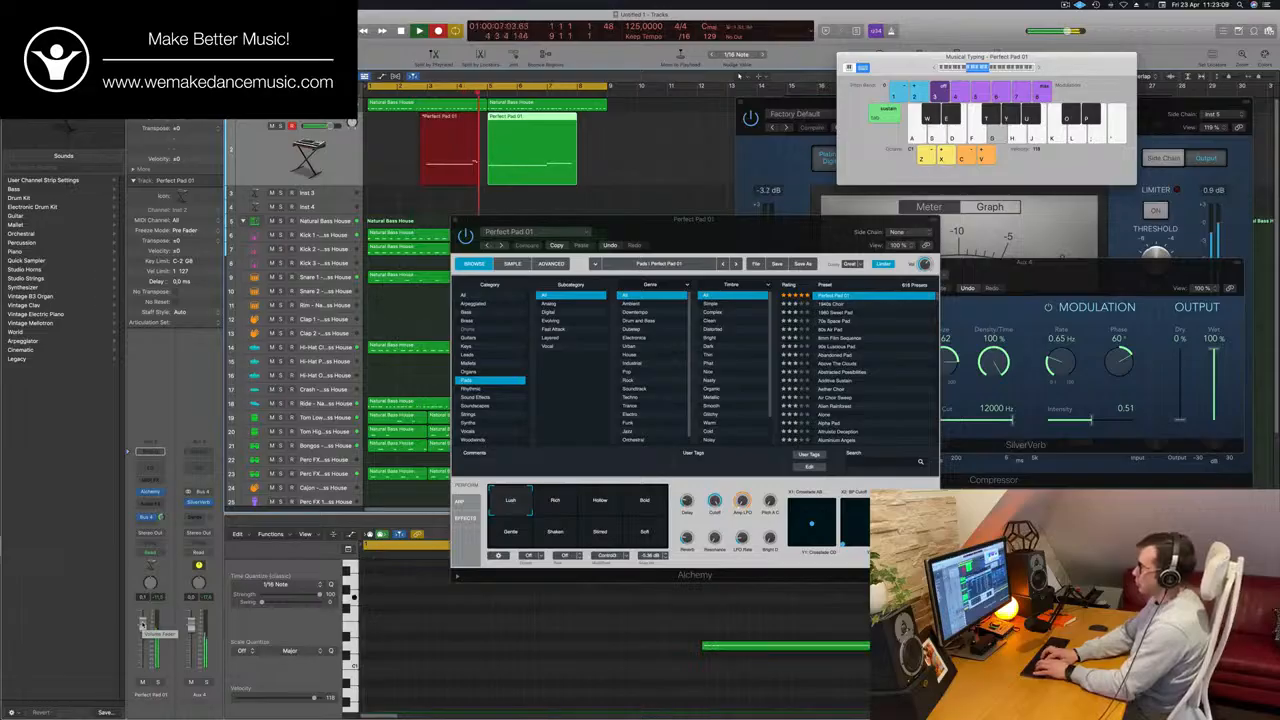
key(space)
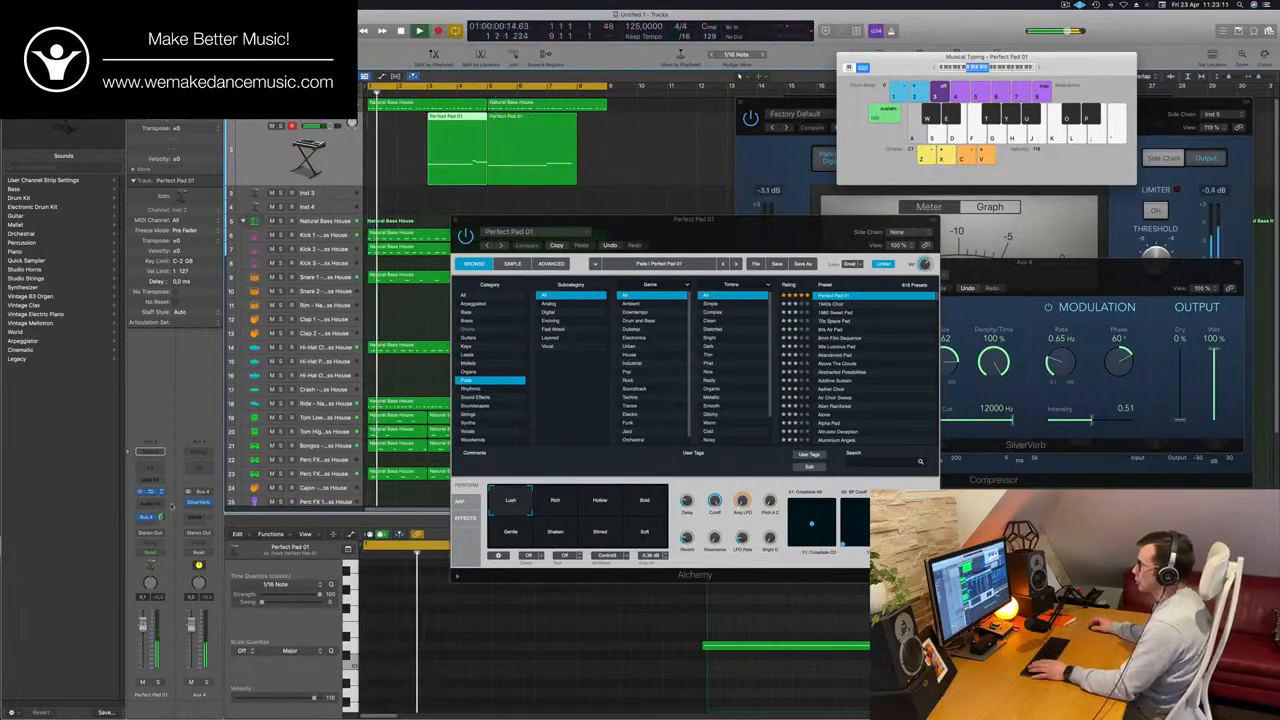
Split the longer pad region at bar 7 with notes split, and join both two-bar pad regions into one starting at bar 1.
click(571, 169)
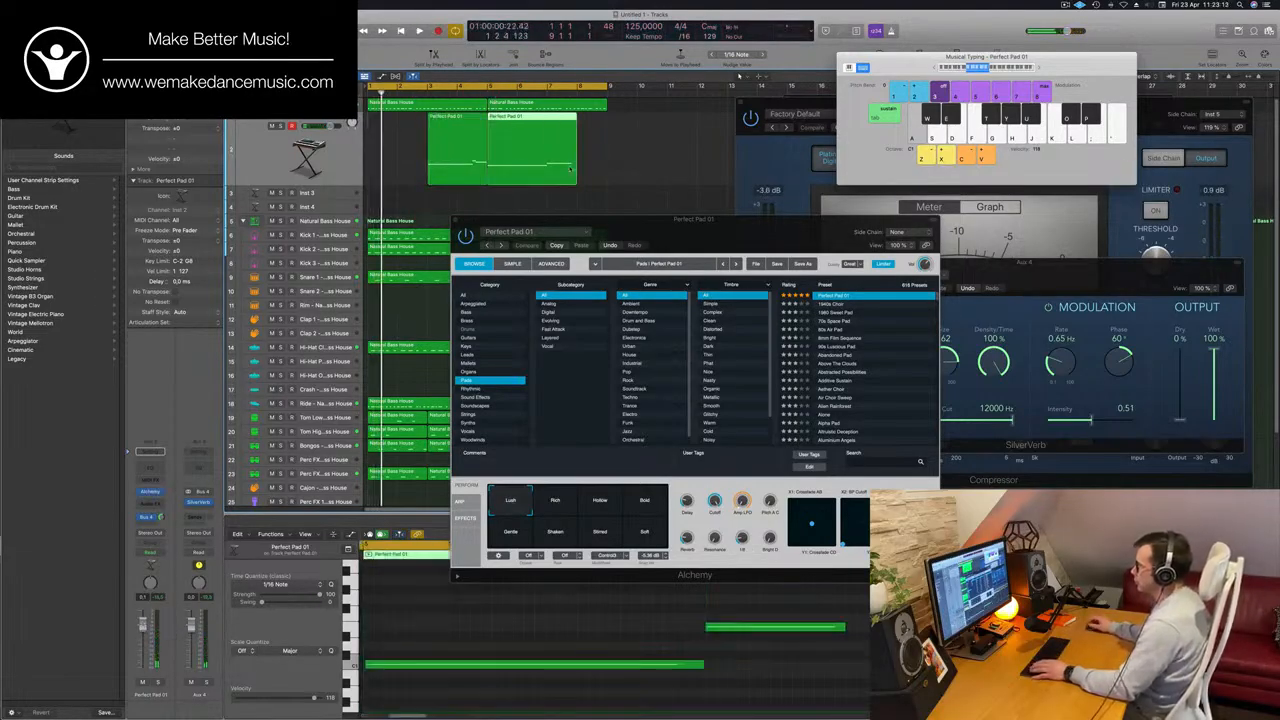
click(547, 120)
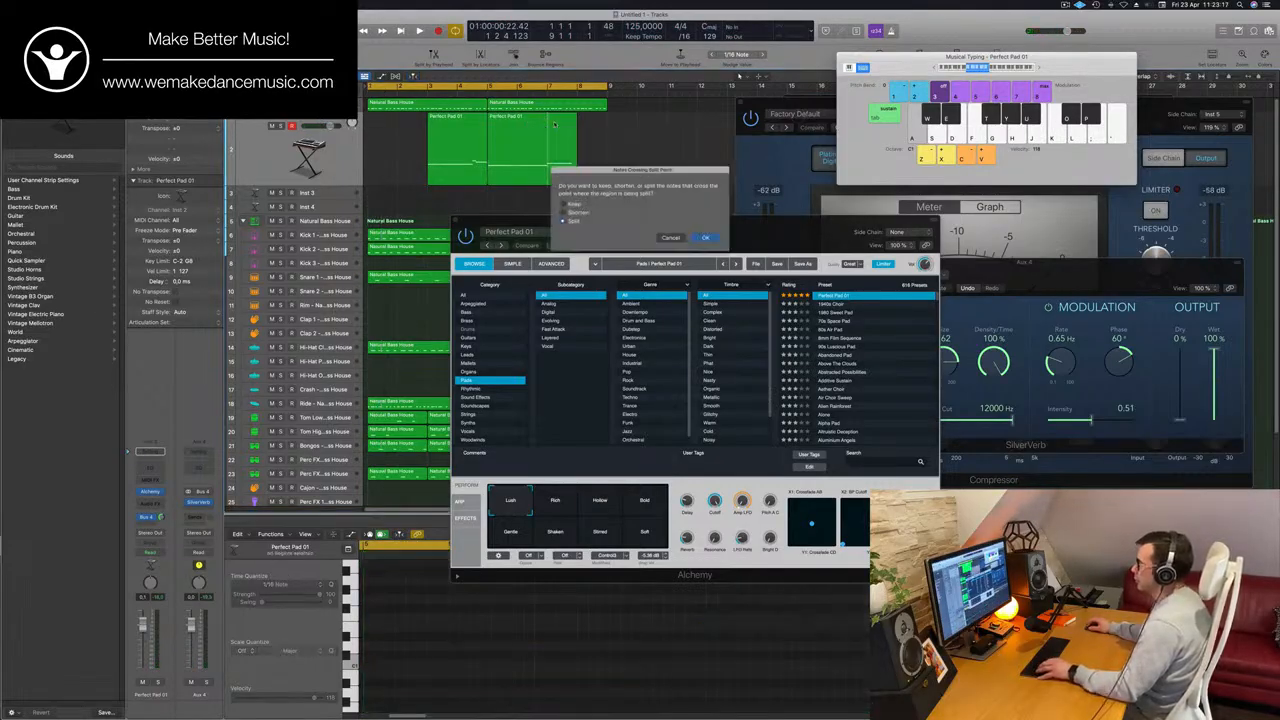
click(705, 238)
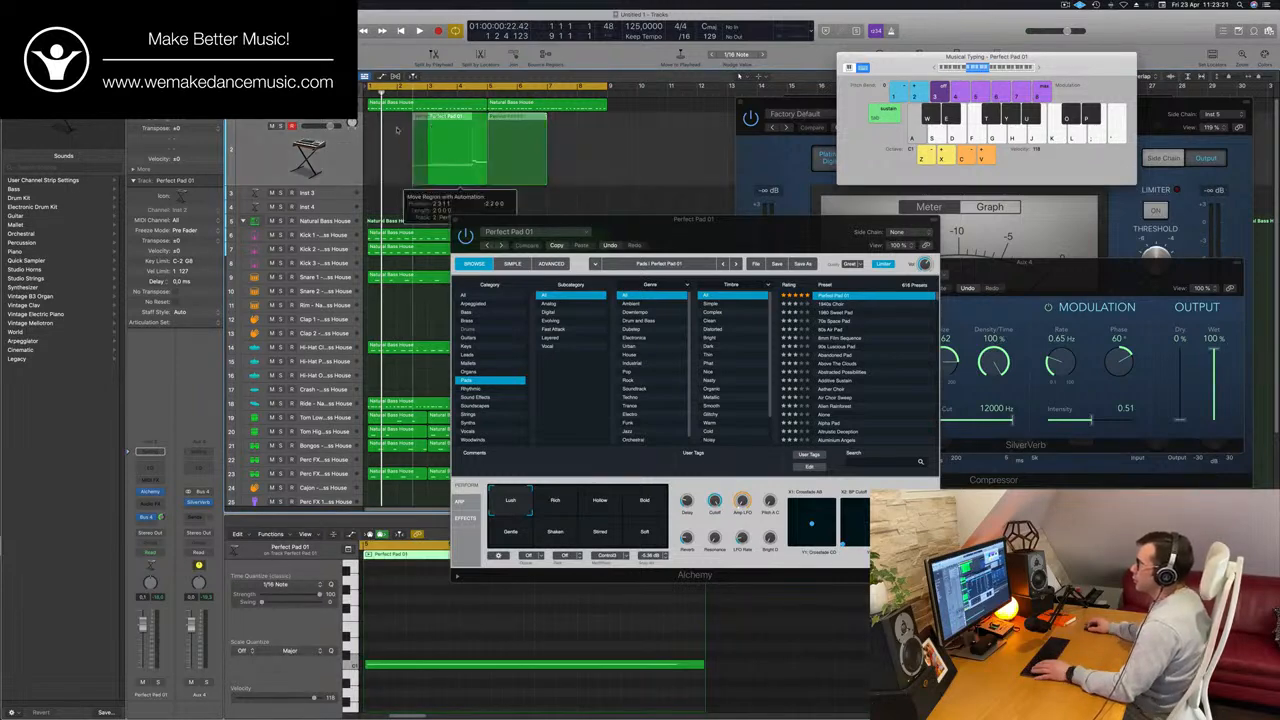
drag(484, 138, 424, 138)
drag(578, 147, 347, 168)
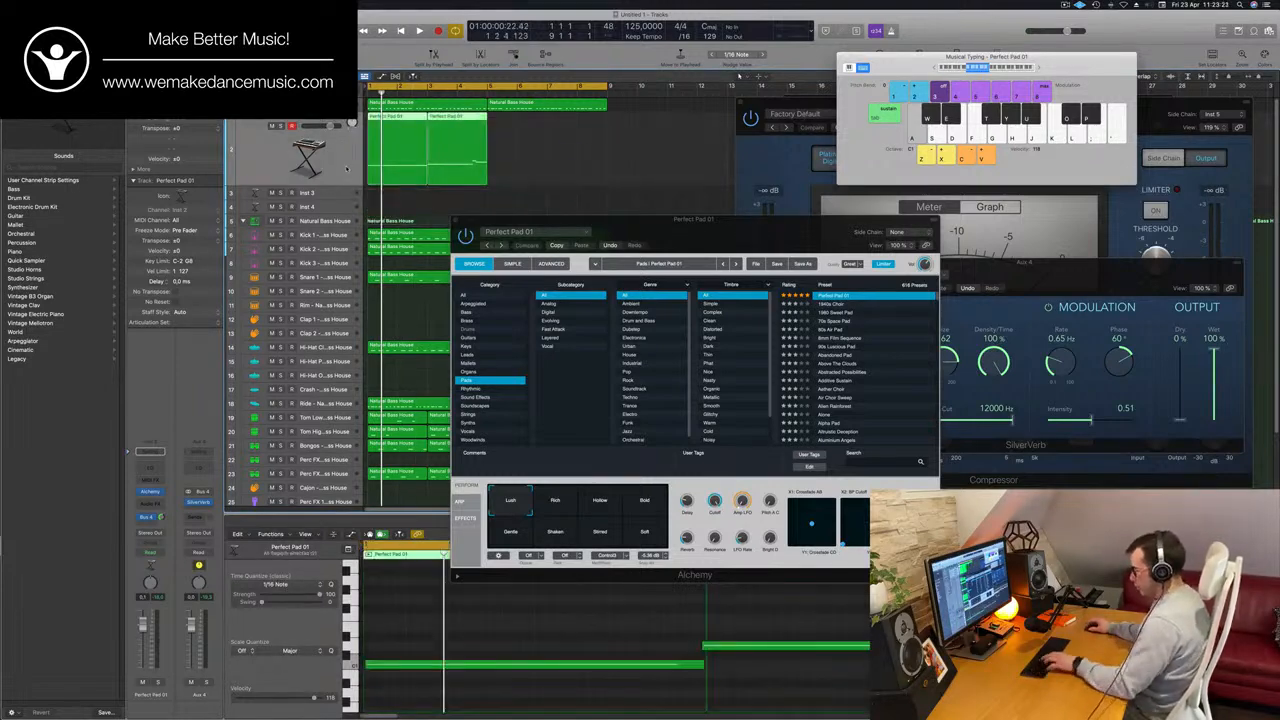
key(super+k)
key(space)
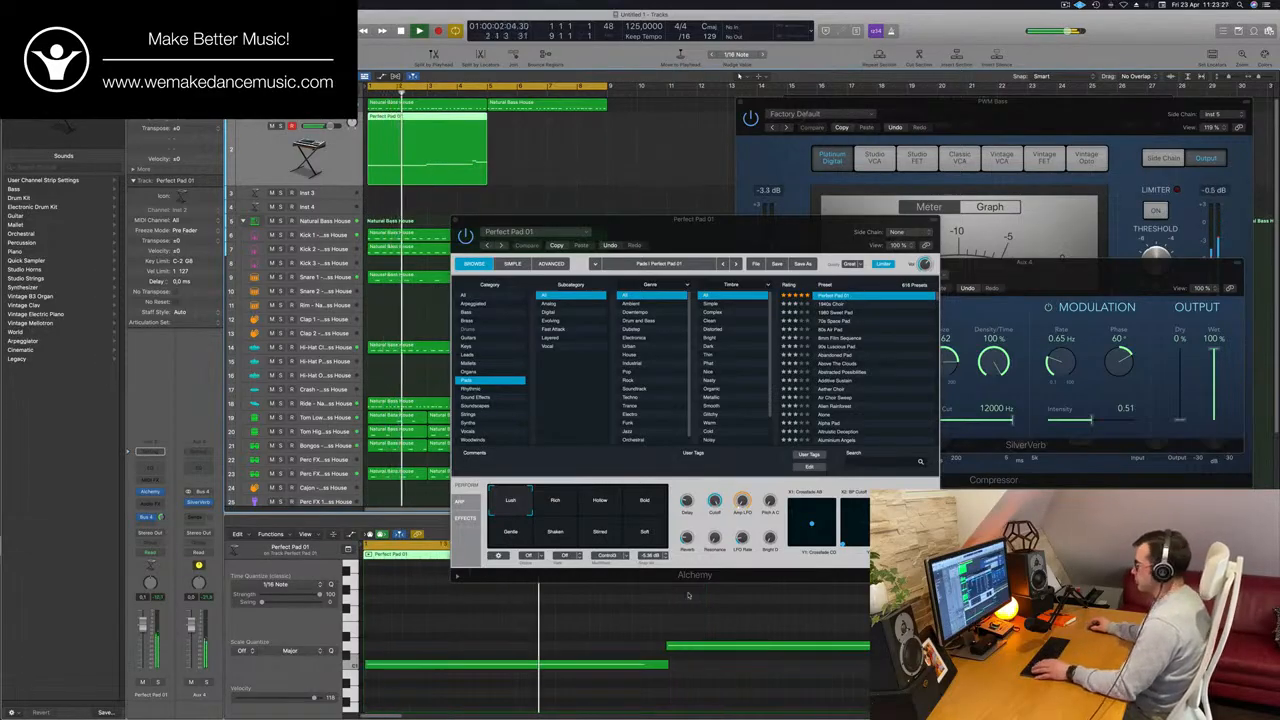
Show the note velocity area for the joined pad region in the Piano Roll and move the Alchemy window off the editor.
key(super+a)
key(a)
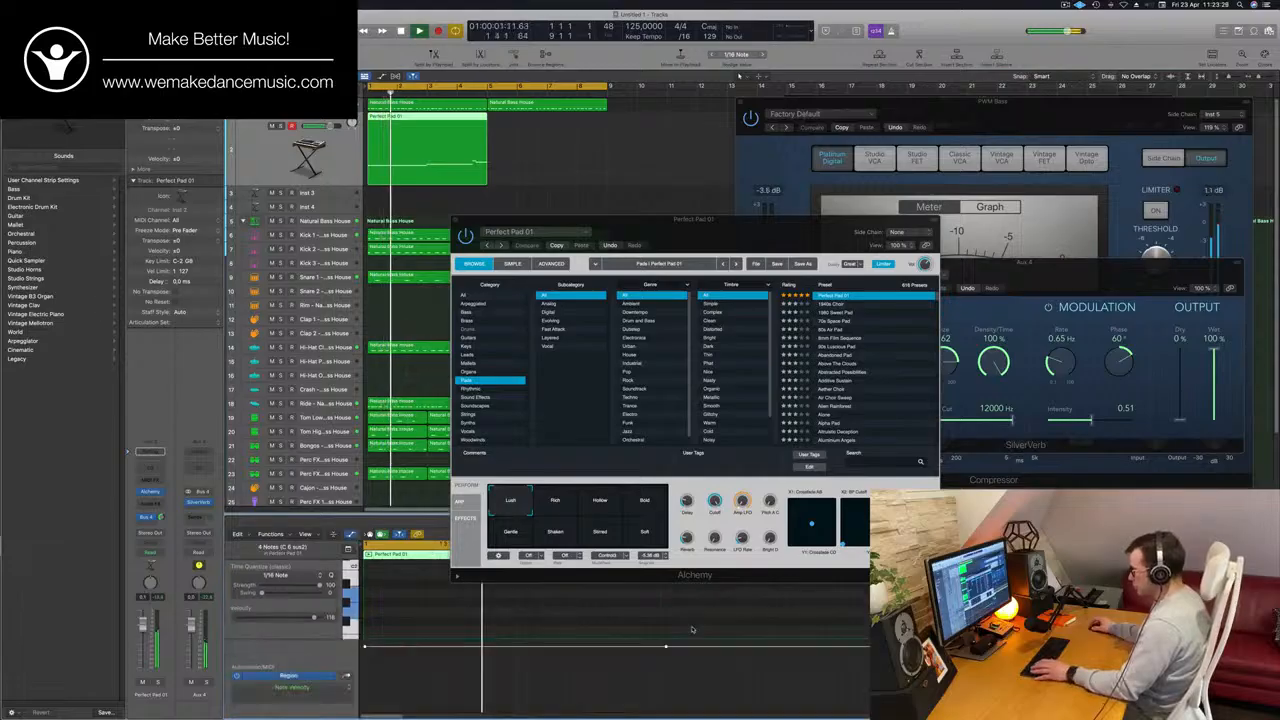
drag(720, 237, 1100, 208)
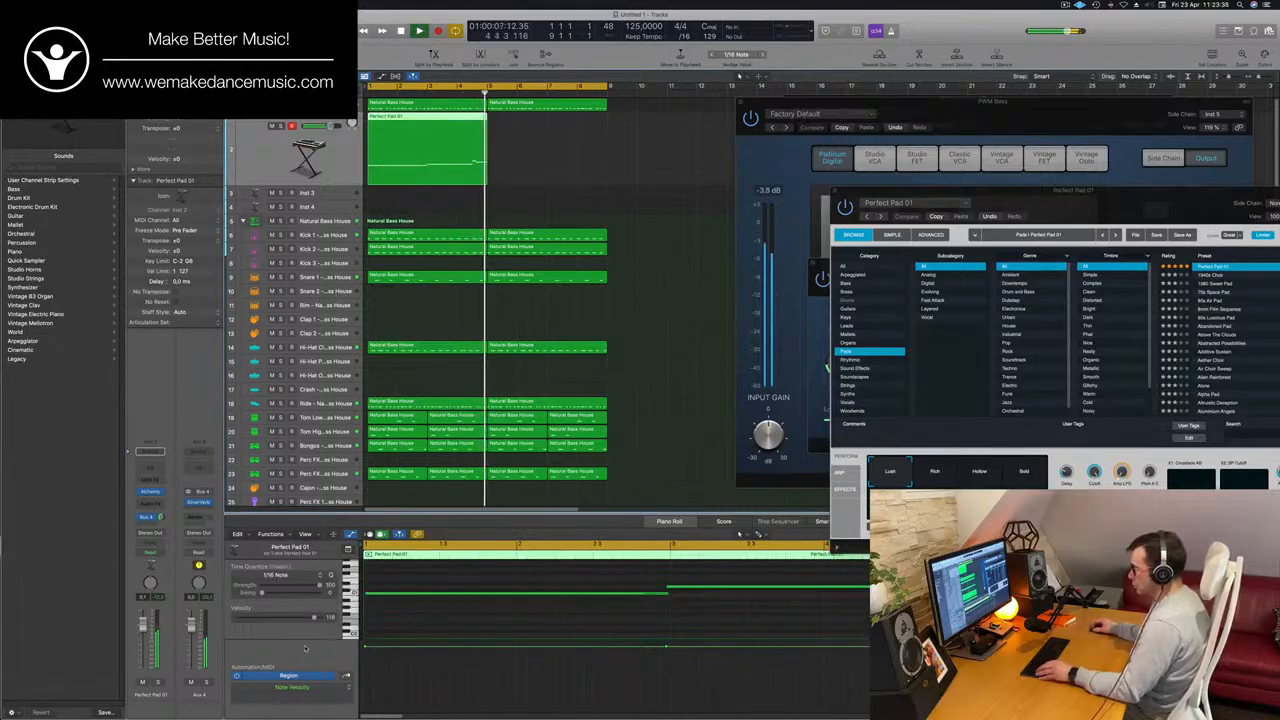
drag(312, 638, 312, 677)
scroll(500, 620, up, 3)
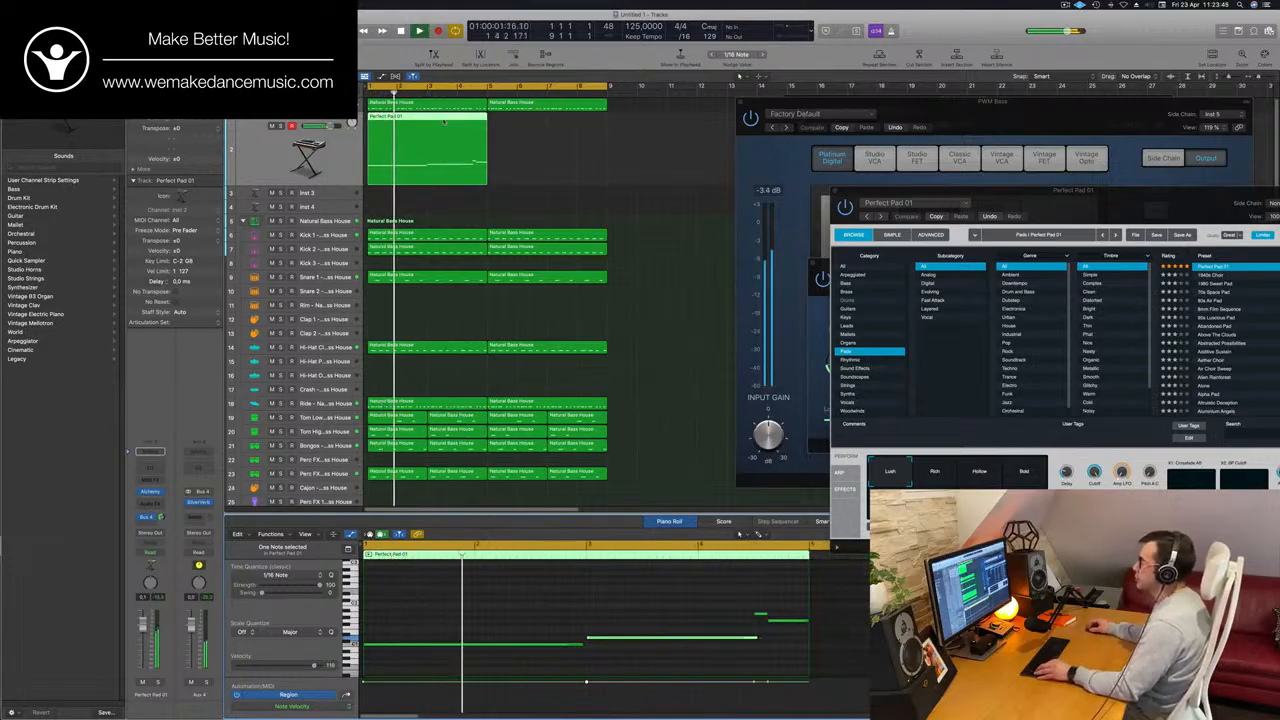
Copy the four-bar pad region to bar 5 so the pad spans the whole loop.
drag(473, 112, 561, 124)
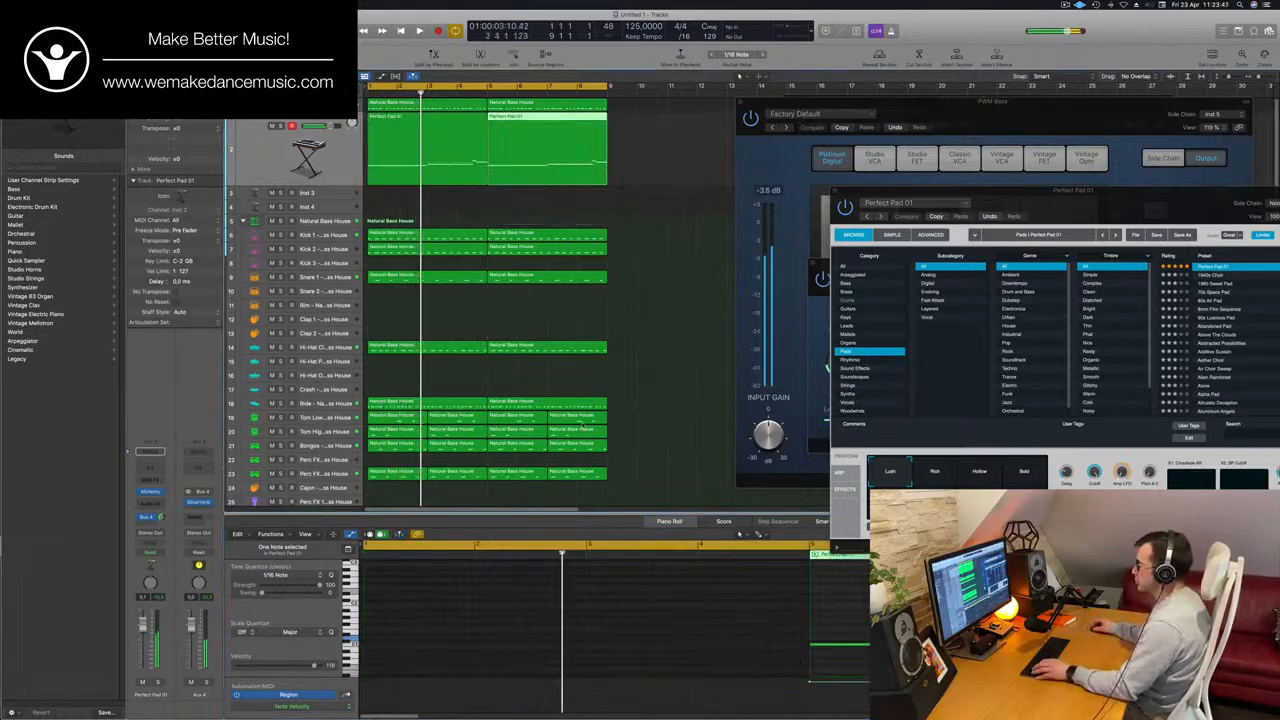
key(space)
scroll(571, 571, down, 5)
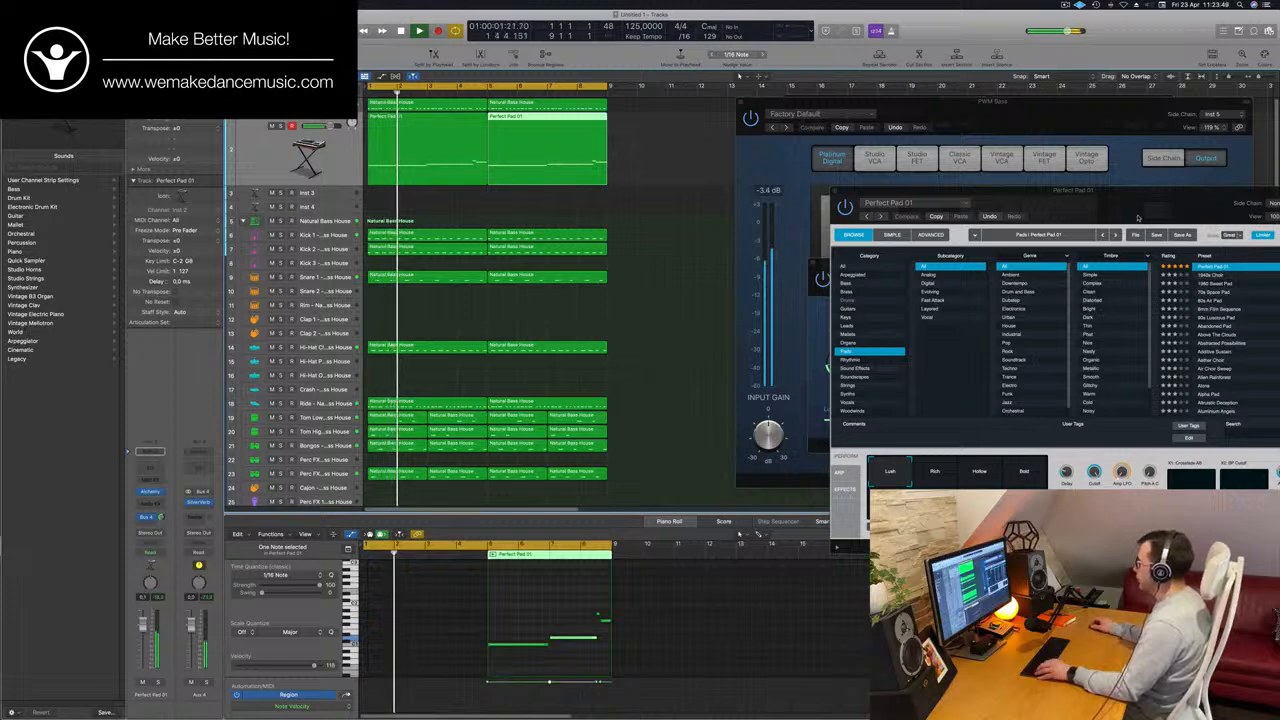
Try Alchemy's Bold performance variation on the pad and shift the plug-in window away from the tracks.
drag(1137, 217, 877, 143)
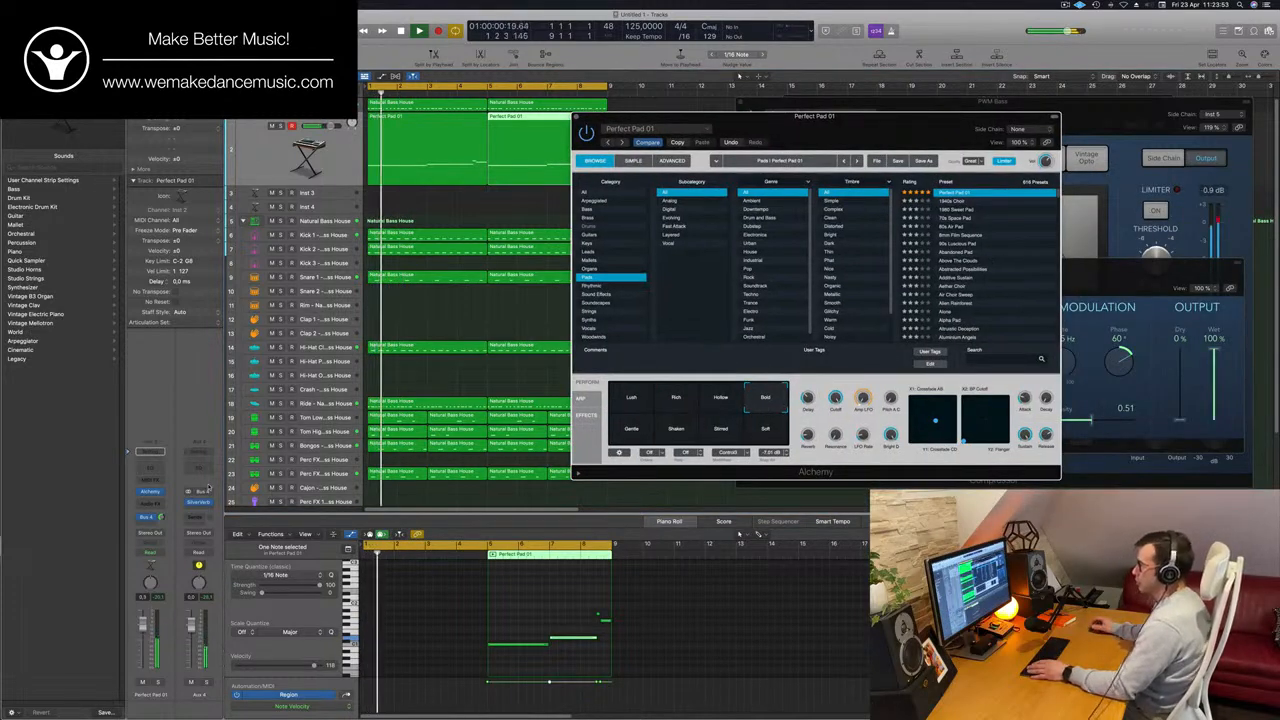
drag(904, 138, 1162, 108)
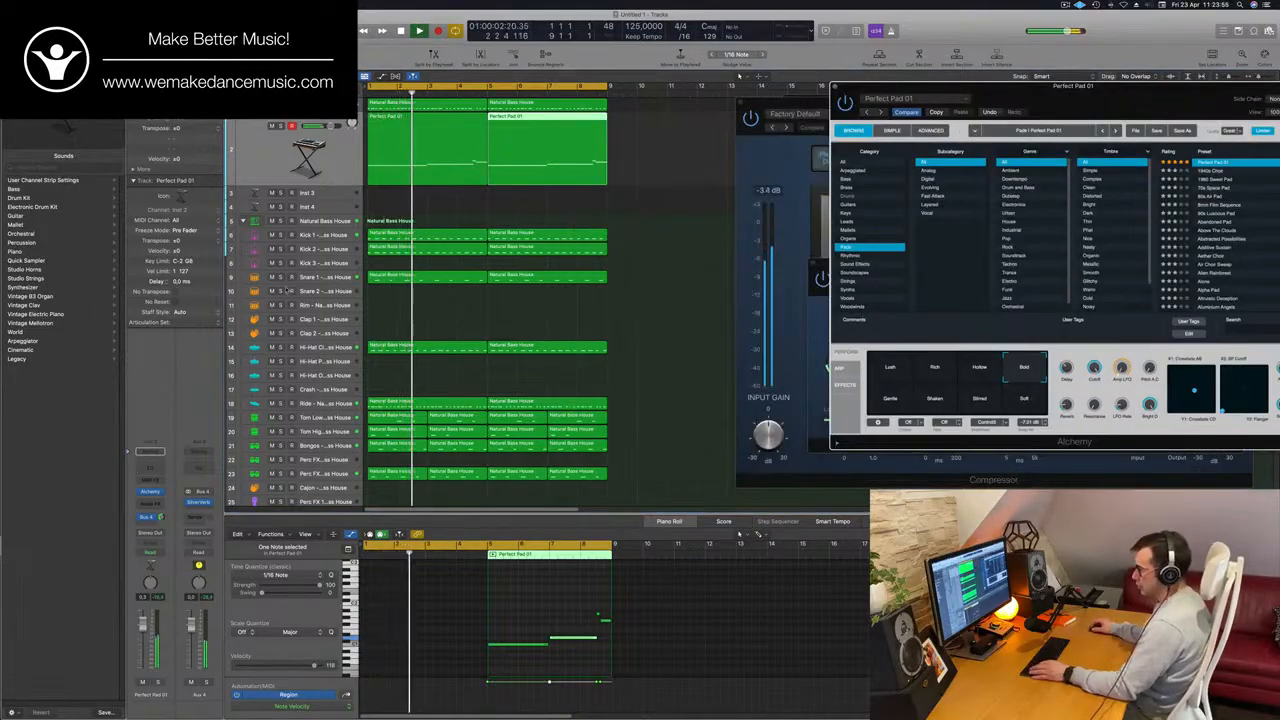
Put the PWM Bass channel's Compressor on the Perfect Pad 01 channel in the mixer.
key(x)
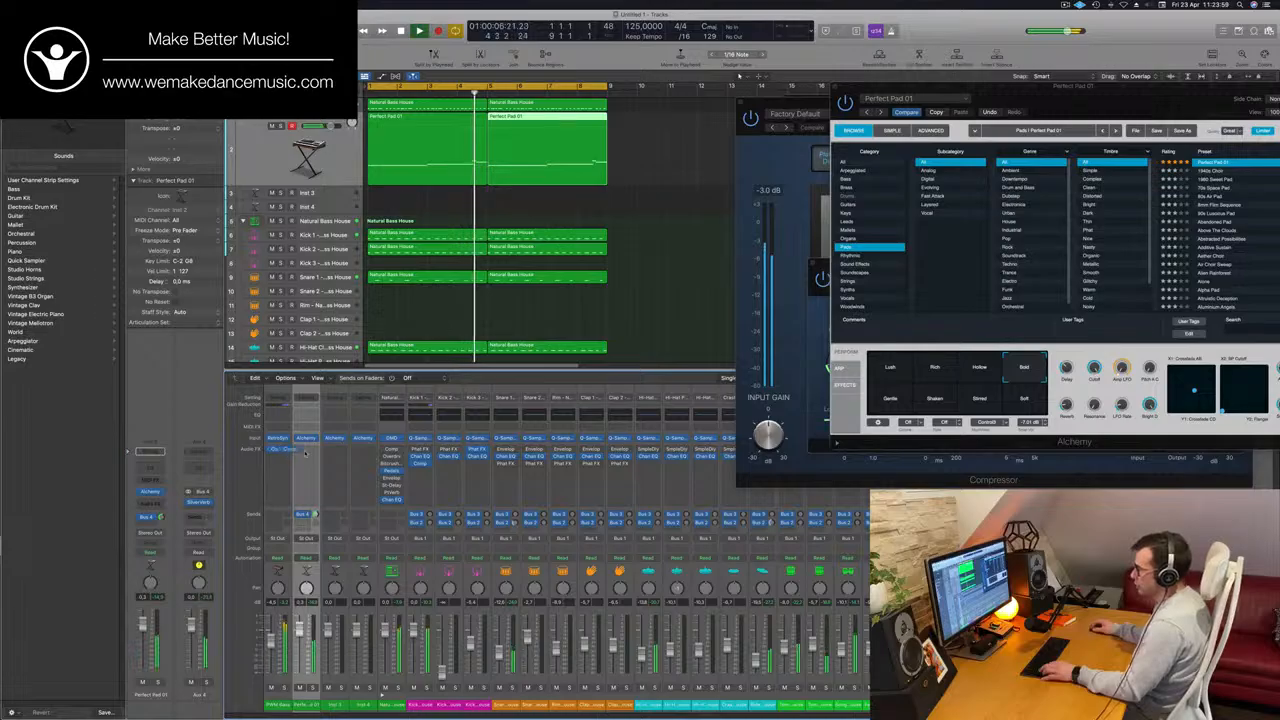
drag(307, 453, 307, 453)
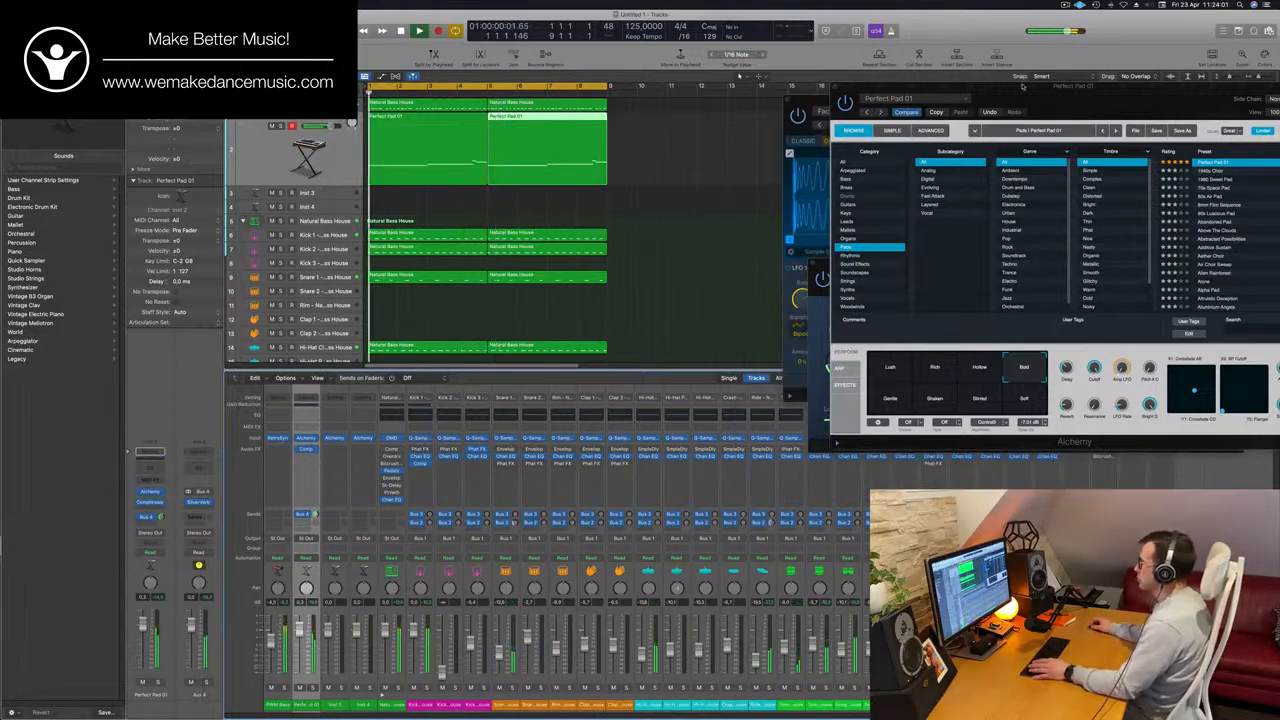
Audition Alchemy's Gentle and Lush performance variations against the loop and choose Rich for the pad.
drag(1022, 87, 808, 127)
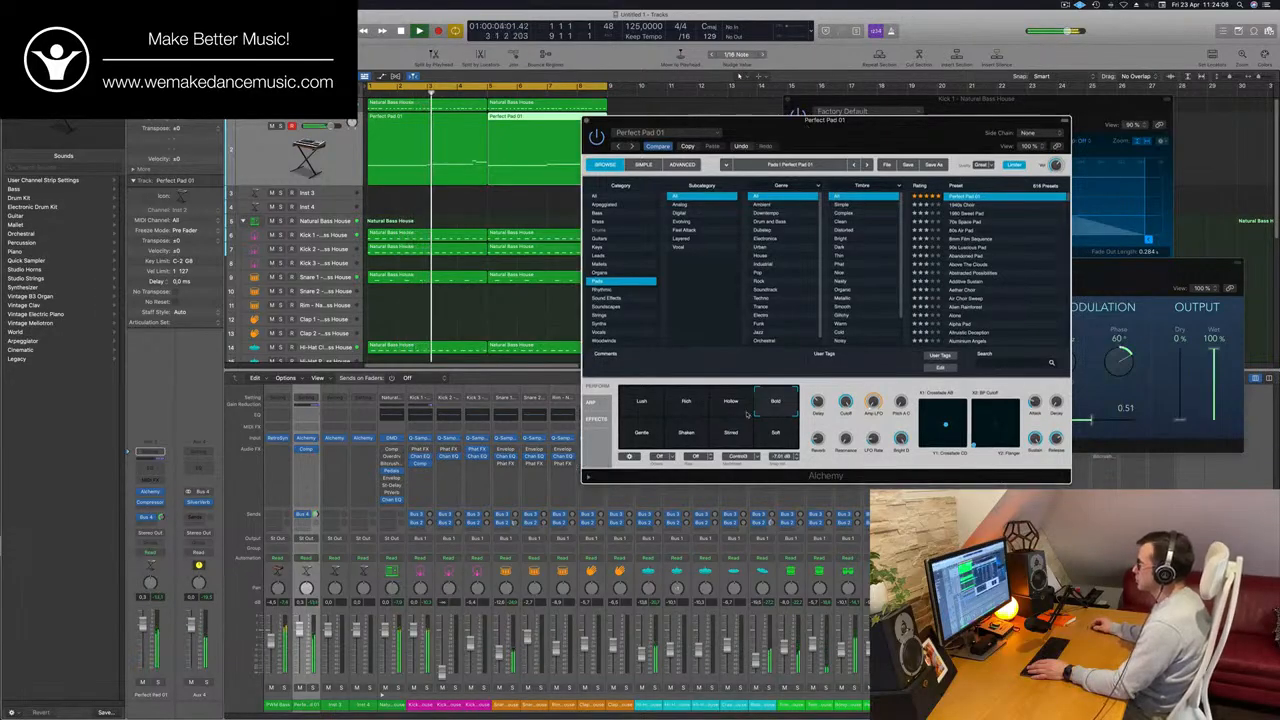
click(642, 436)
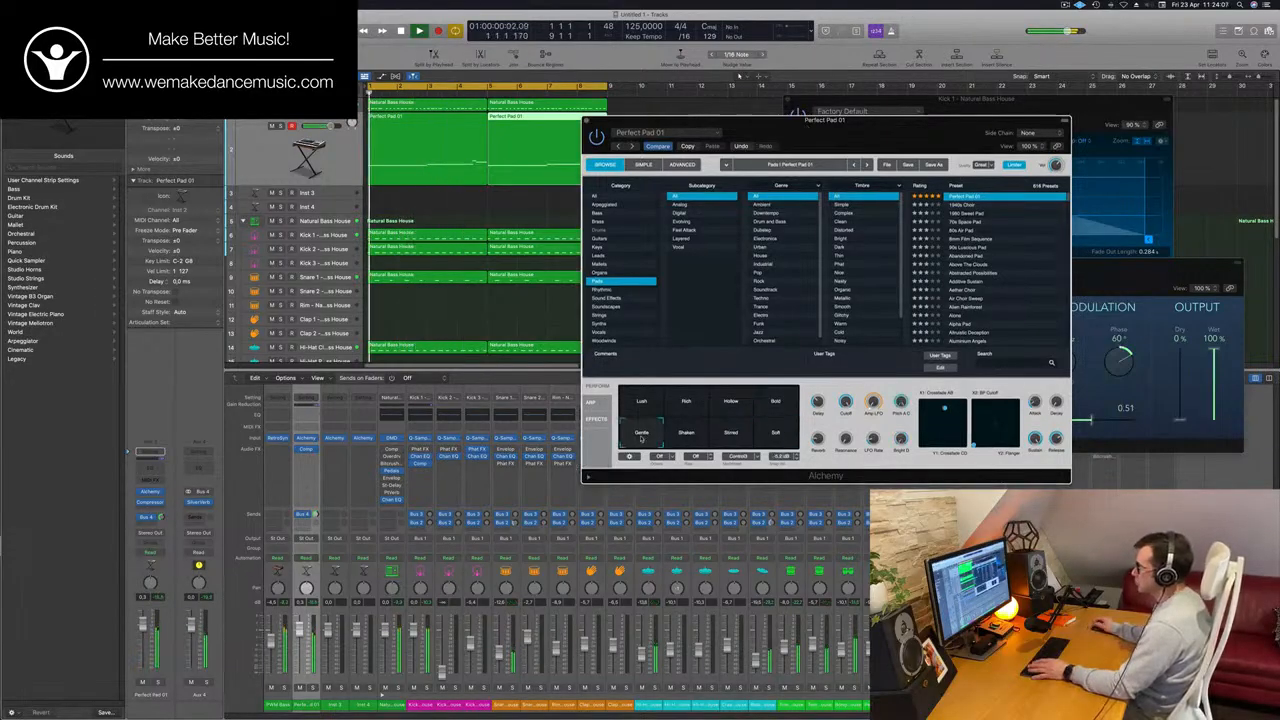
drag(880, 144, 760, 112)
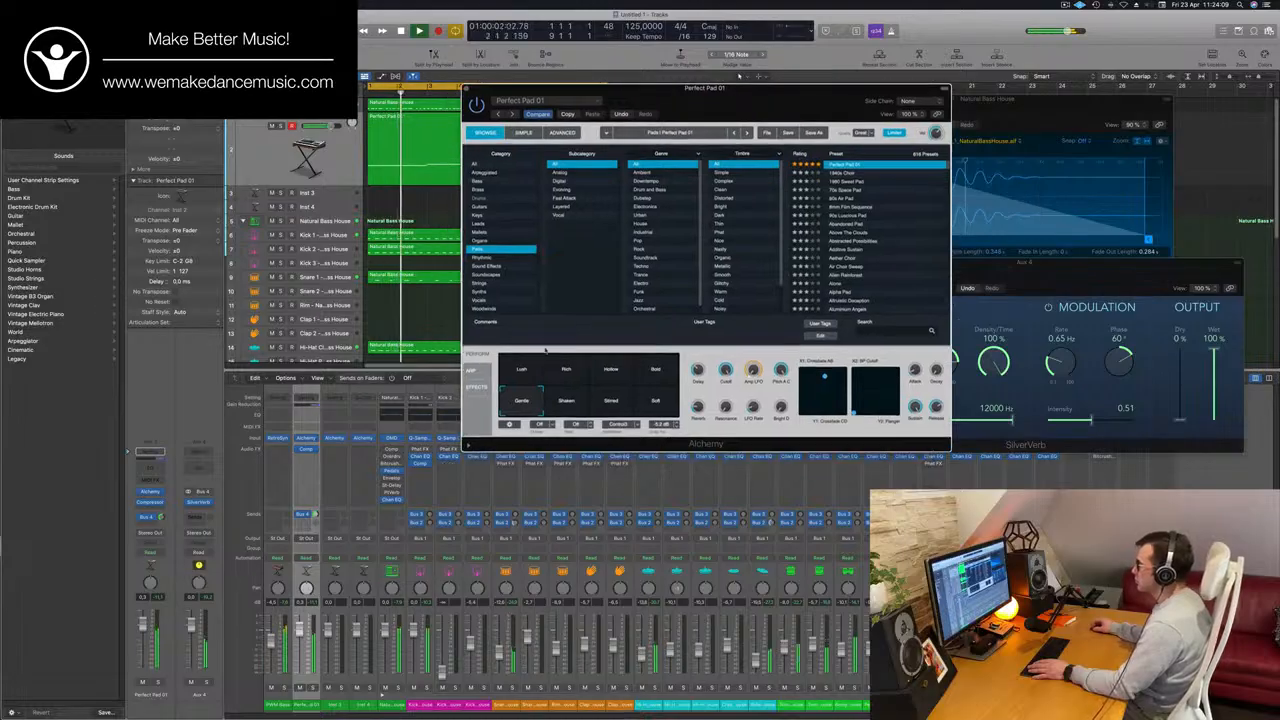
click(518, 371)
click(568, 372)
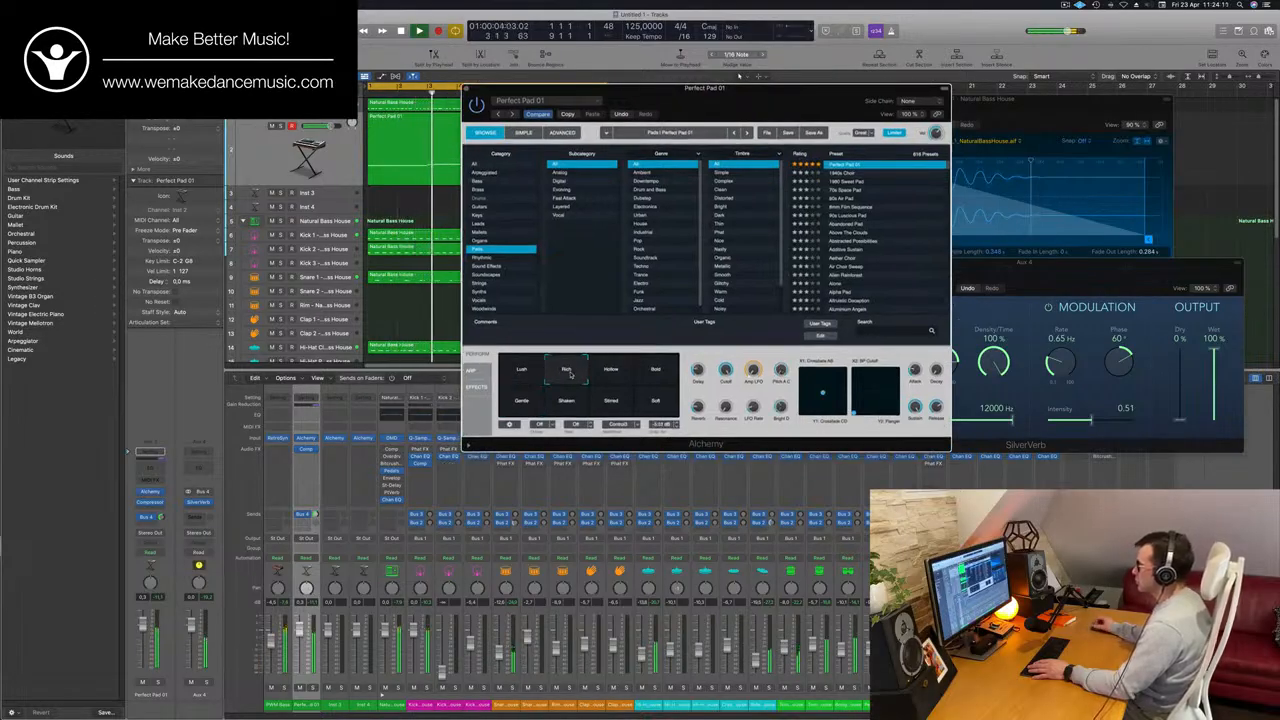
drag(741, 97, 923, 123)
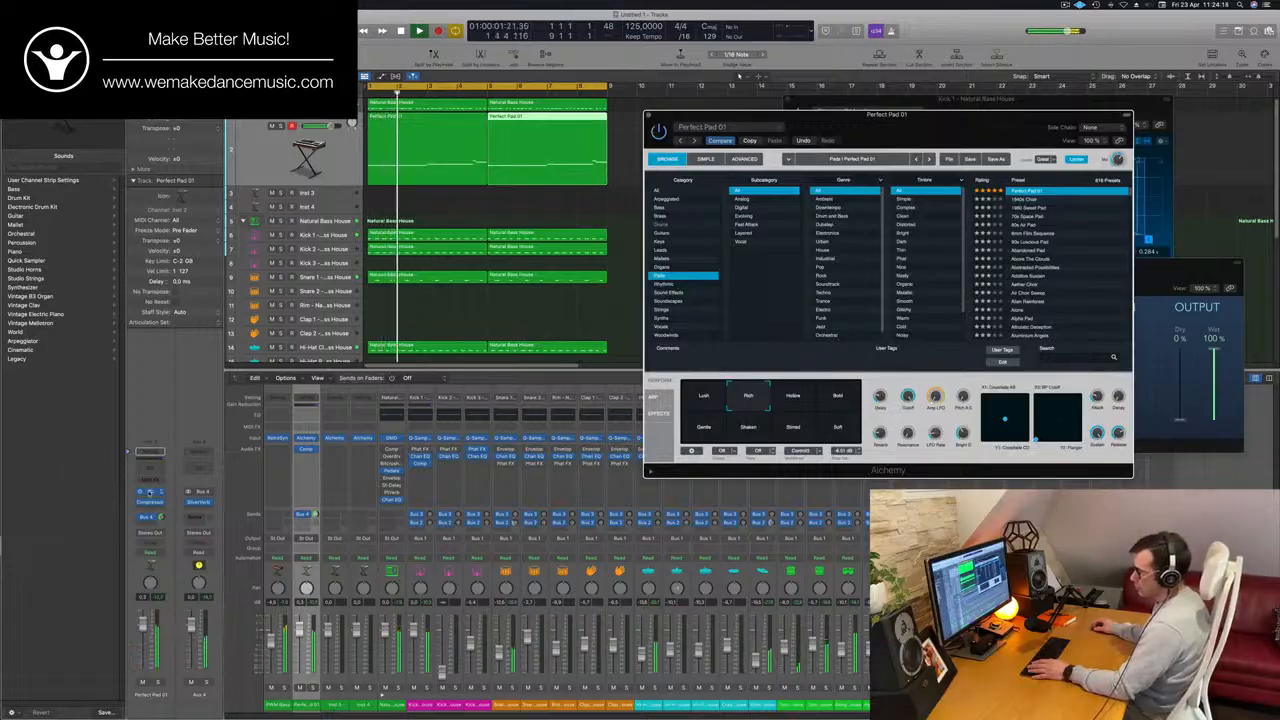
Open both Perfect Pad 01 regions together in the Piano Roll.
click(459, 171)
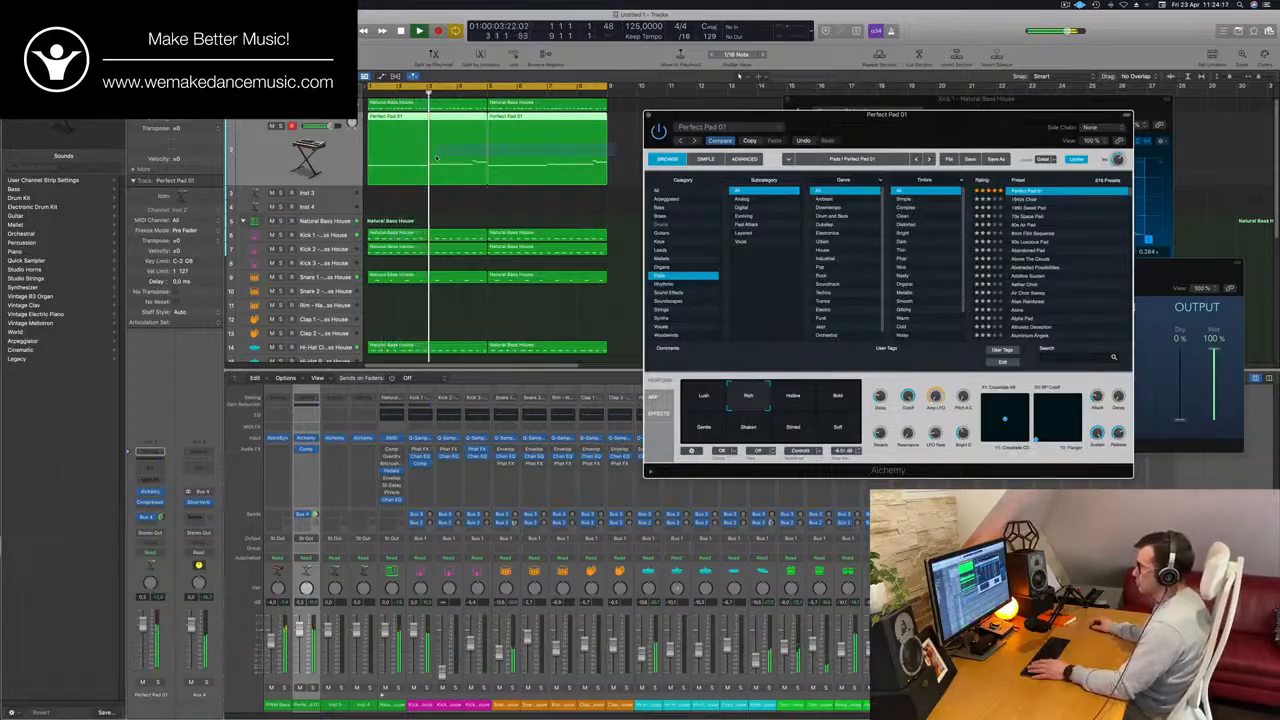
key(p)
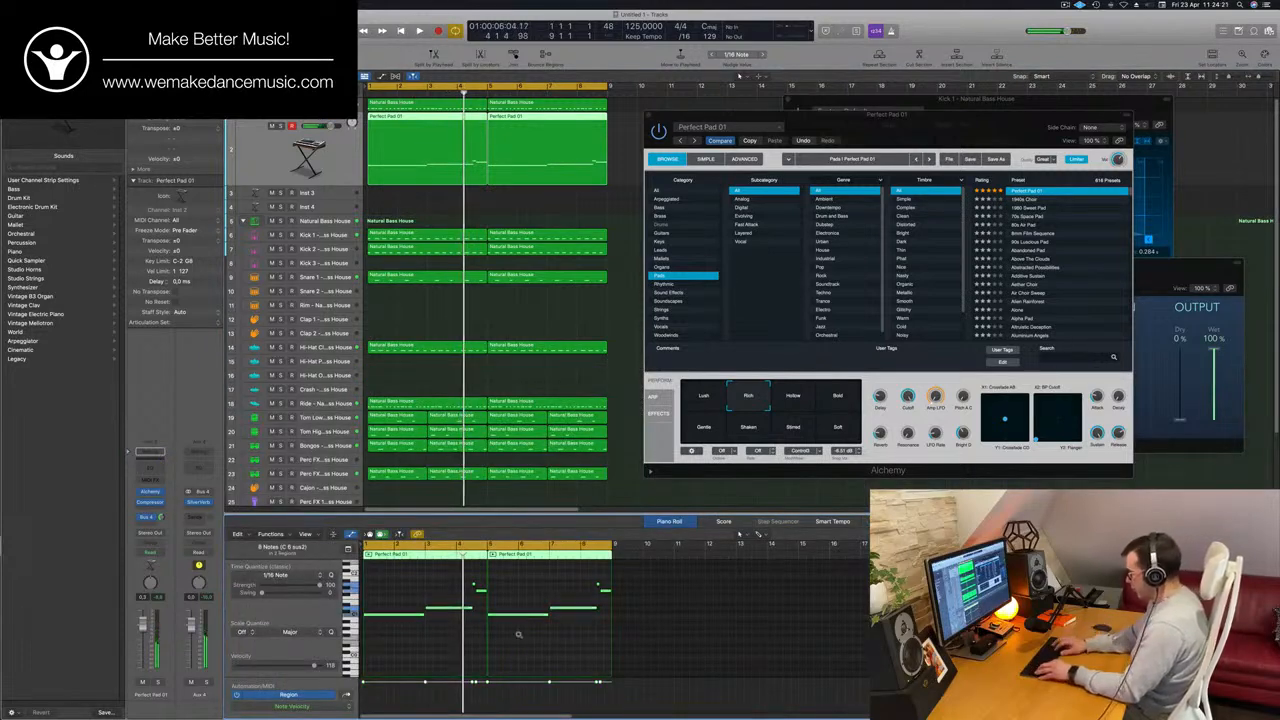
Try all the pad notes one octave higher and play the loop from the start.
key(alt+shift+Up)
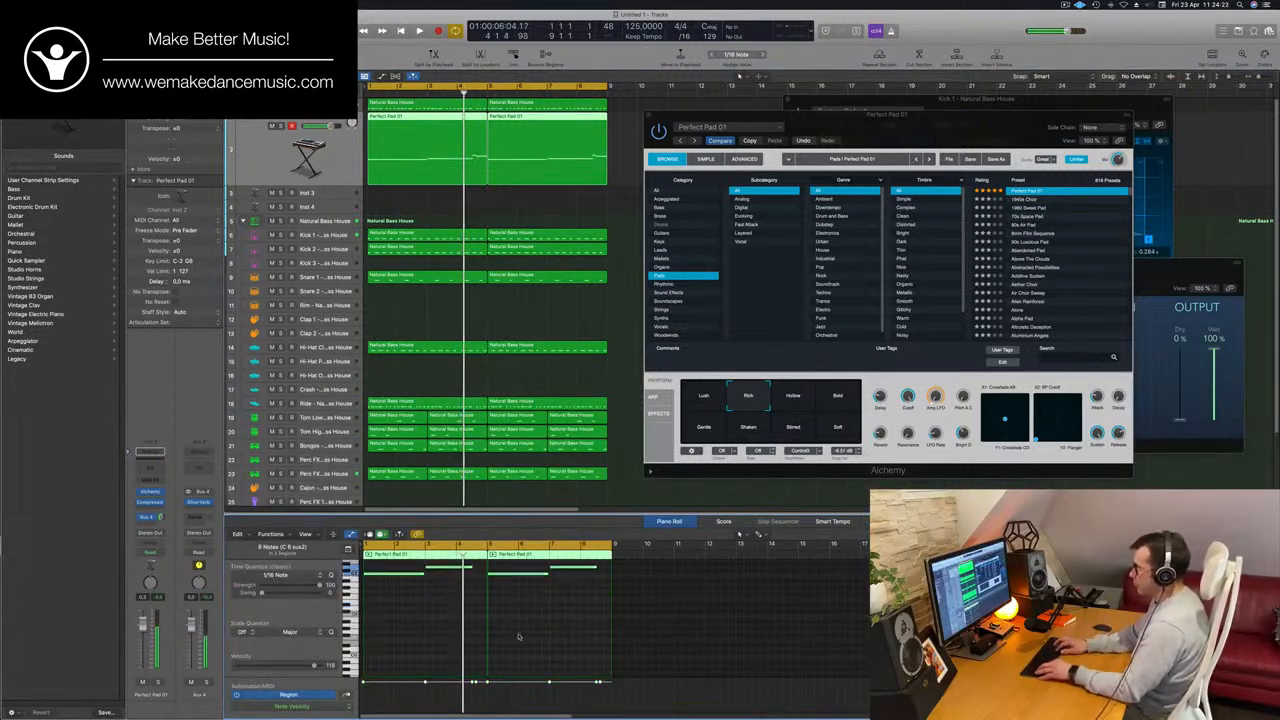
key(Return)
key(space)
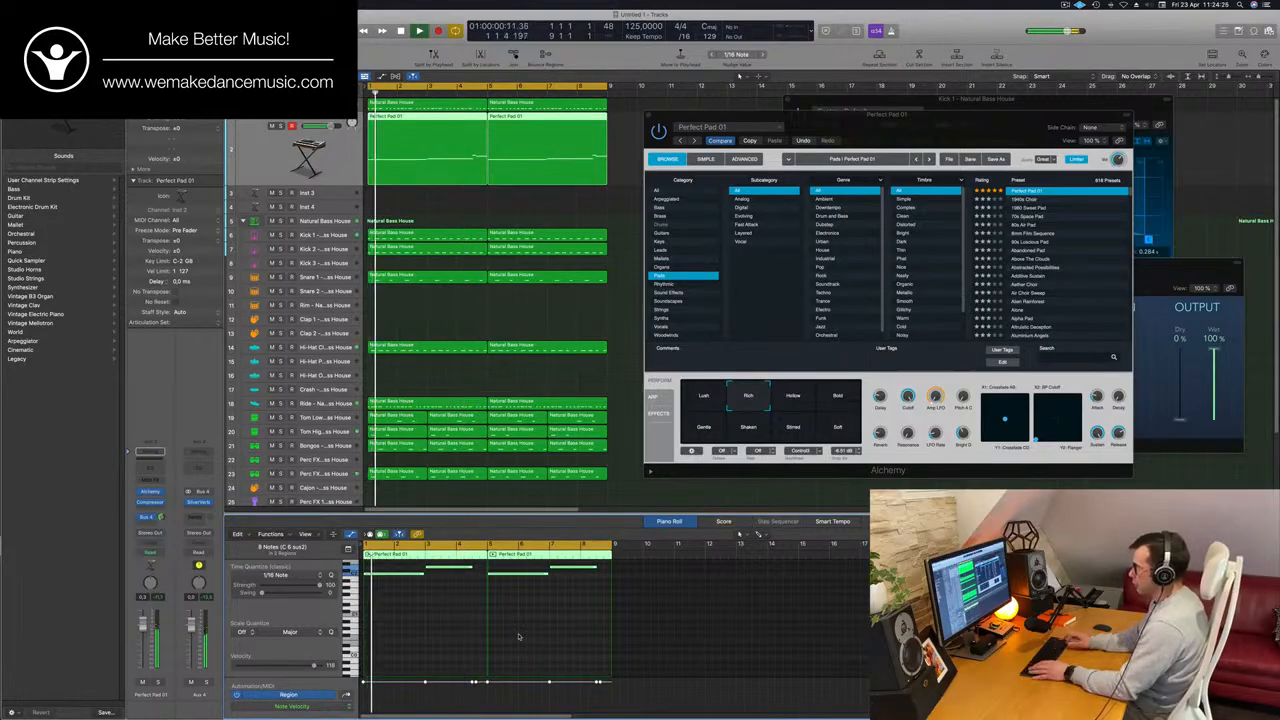
Raise the first long note of the second pad region by a few semitones in the Piano Roll.
drag(937, 125, 917, 69)
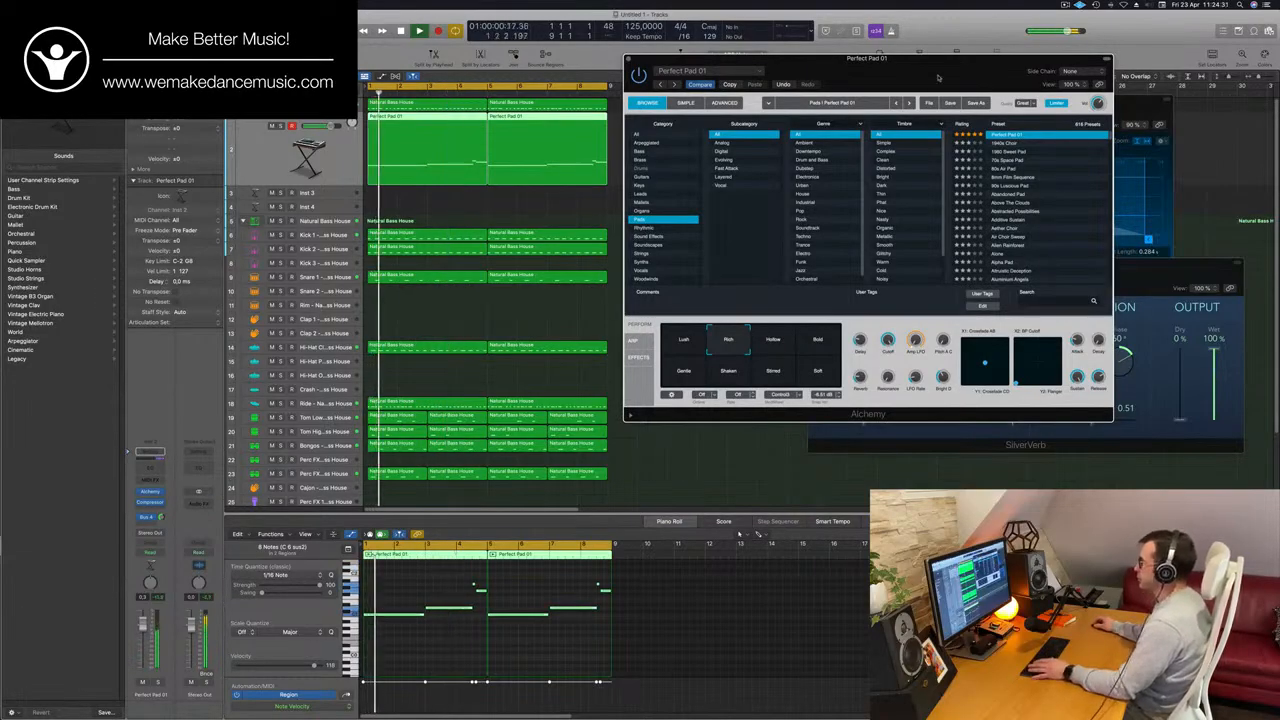
drag(938, 77, 905, 135)
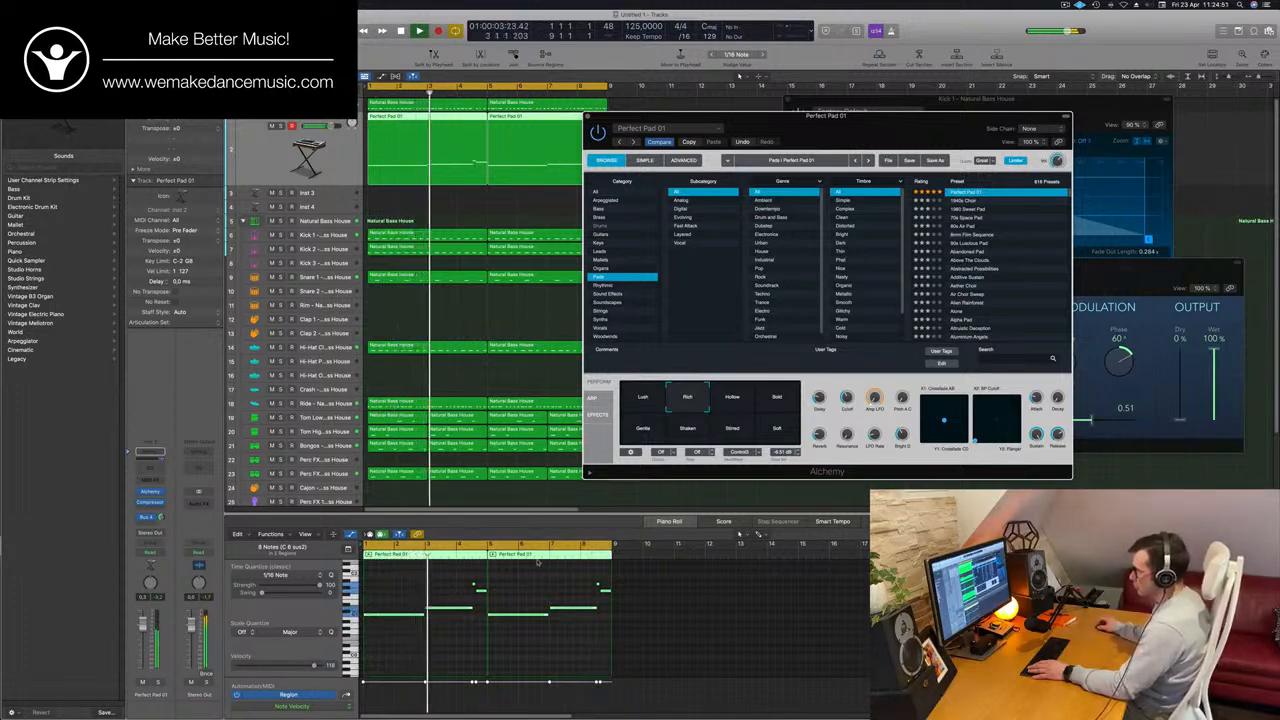
scroll(545, 577, up, 3)
click(636, 592)
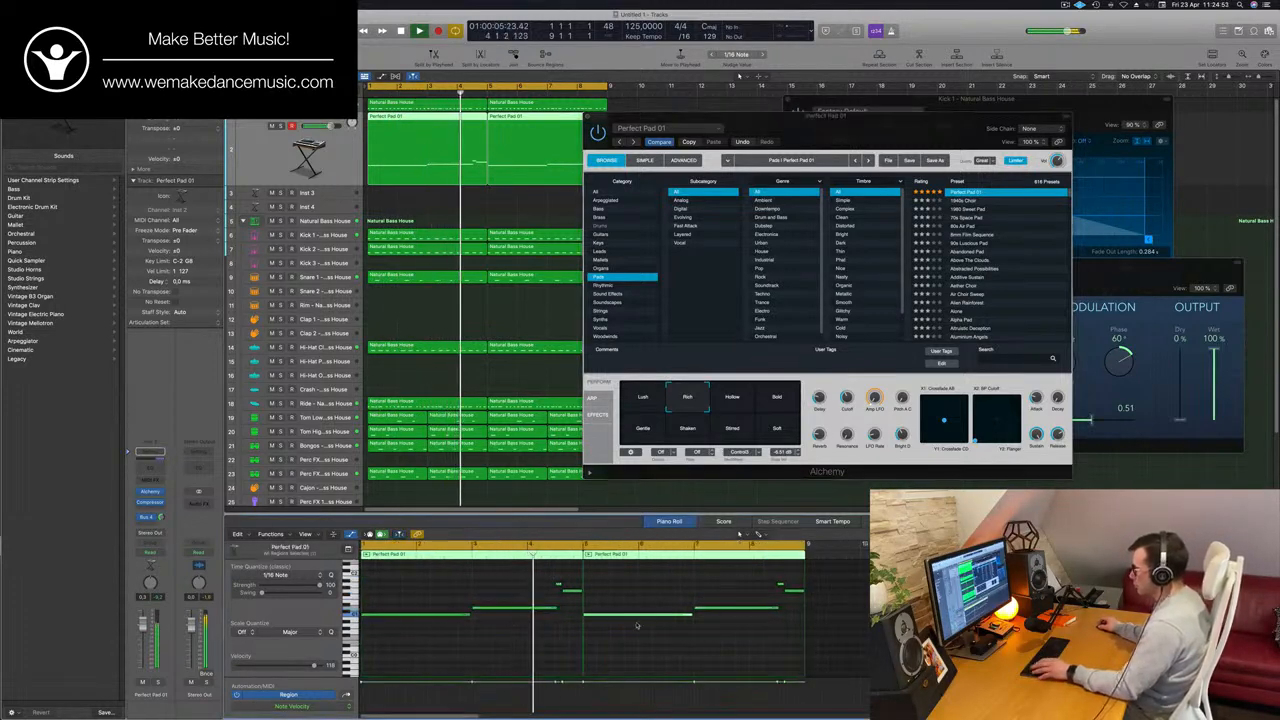
key(alt+Up)
key(alt+Up)
key(alt+Up)
key(alt+Up)
key(alt+Up)
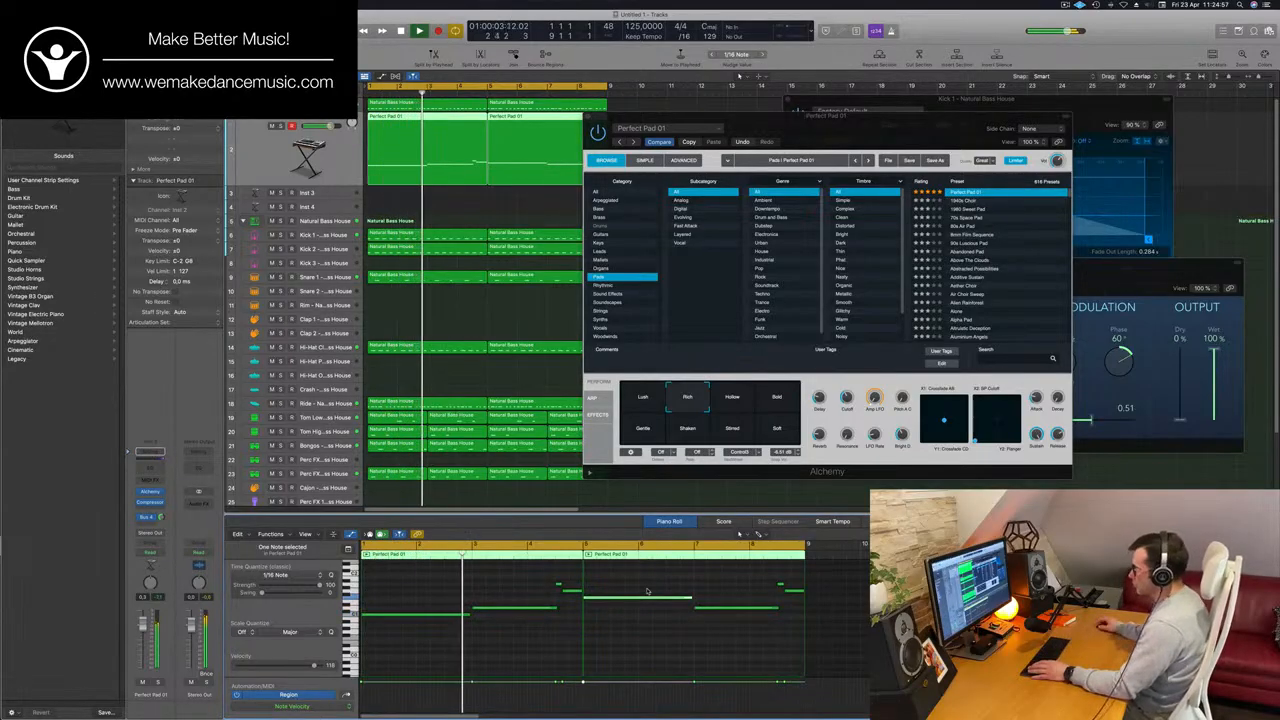
click(556, 651)
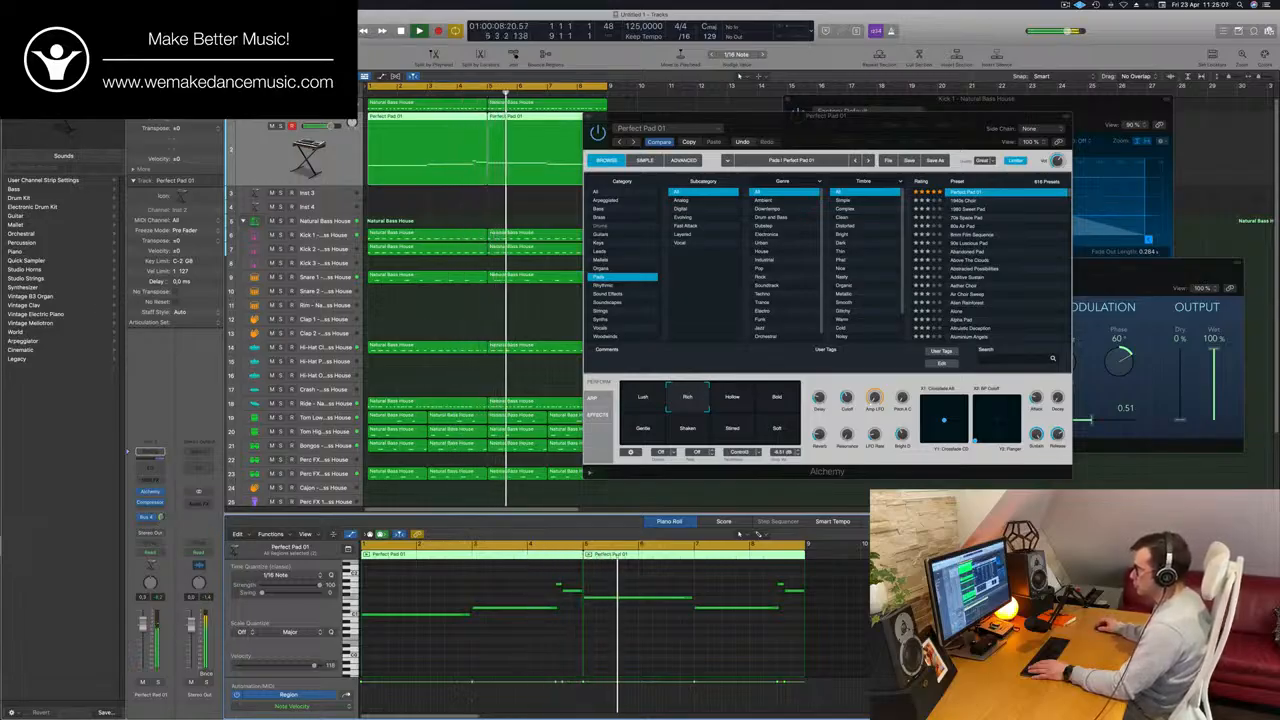
Adjust the pad channel's Bus 4 send and lower the second region's first note by one semitone.
drag(160, 518, 170, 534)
click(610, 598)
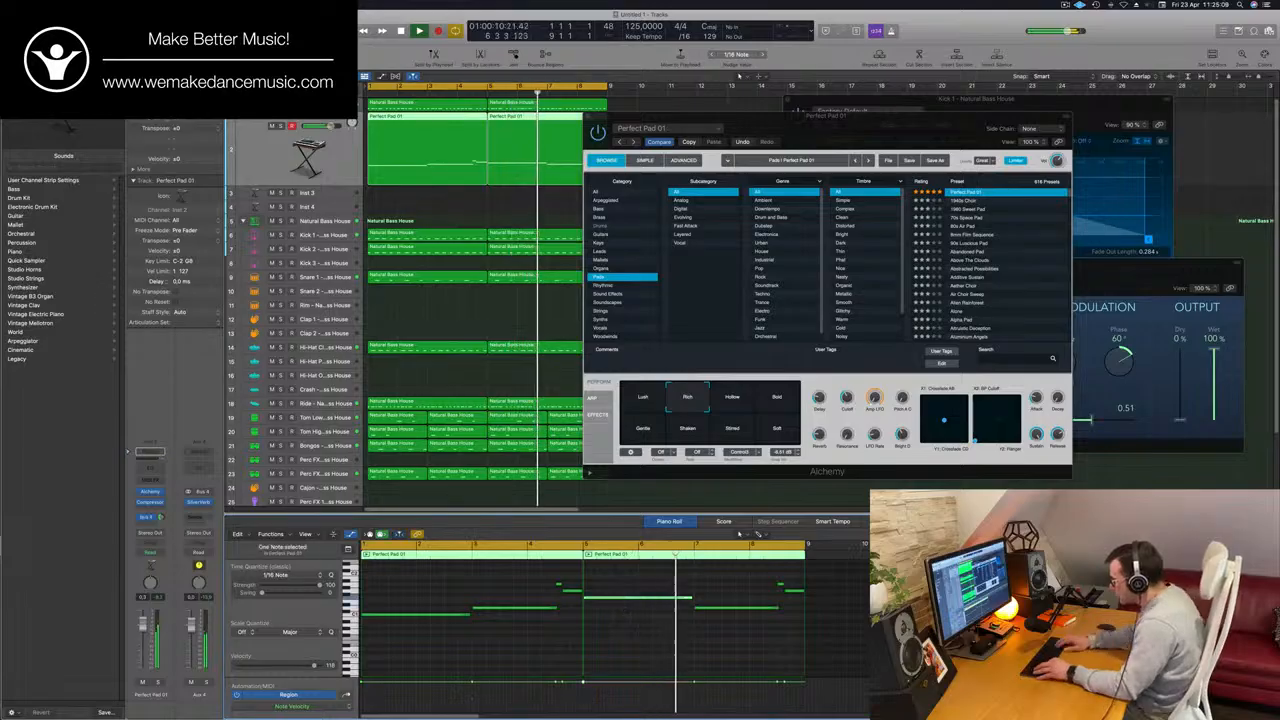
key(Return)
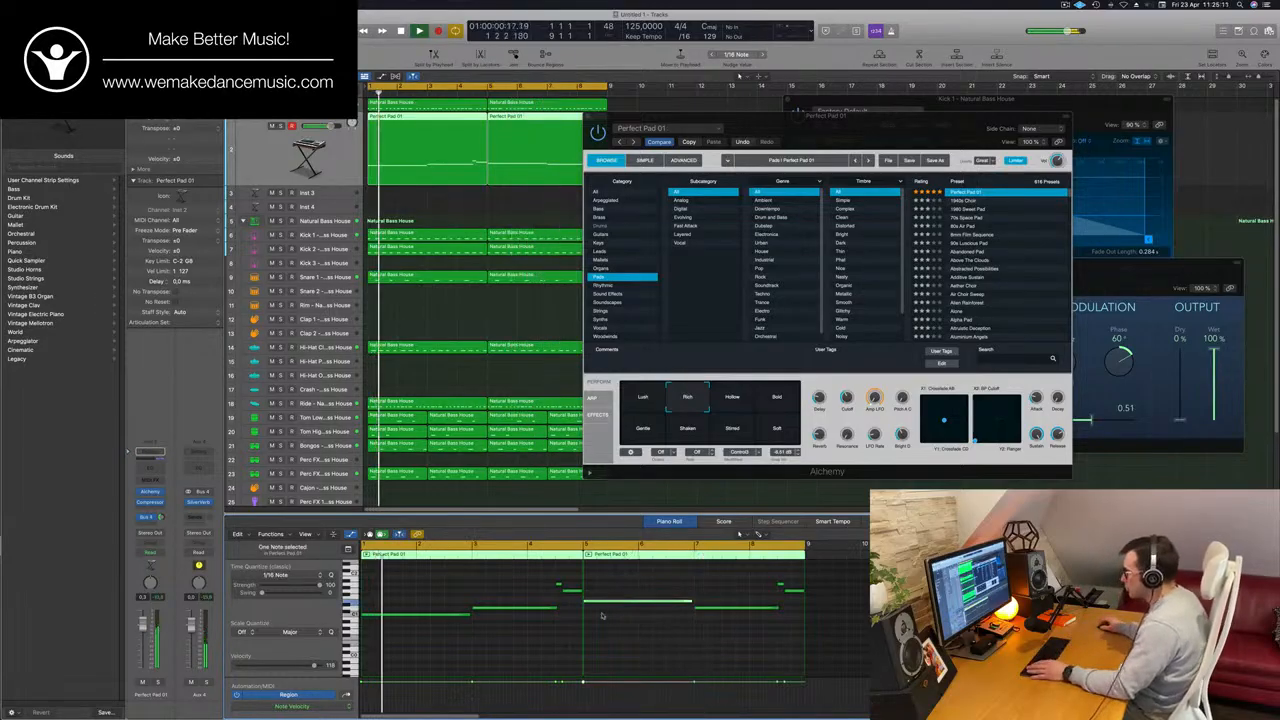
mouse_move(891, 124)
mouse_down()
mouse_move(856, 128)
mouse_move(867, 124)
mouse_up()
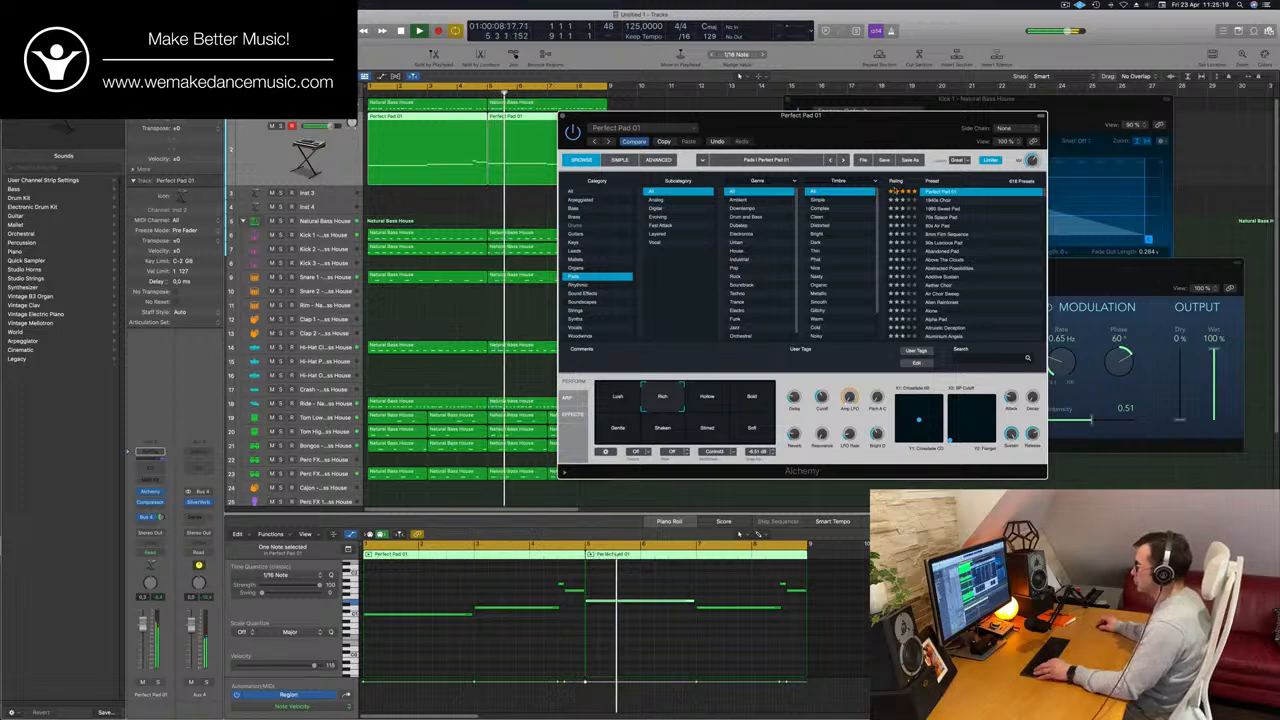
scroll(588, 609, down, 5)
scroll(588, 609, up, 5)
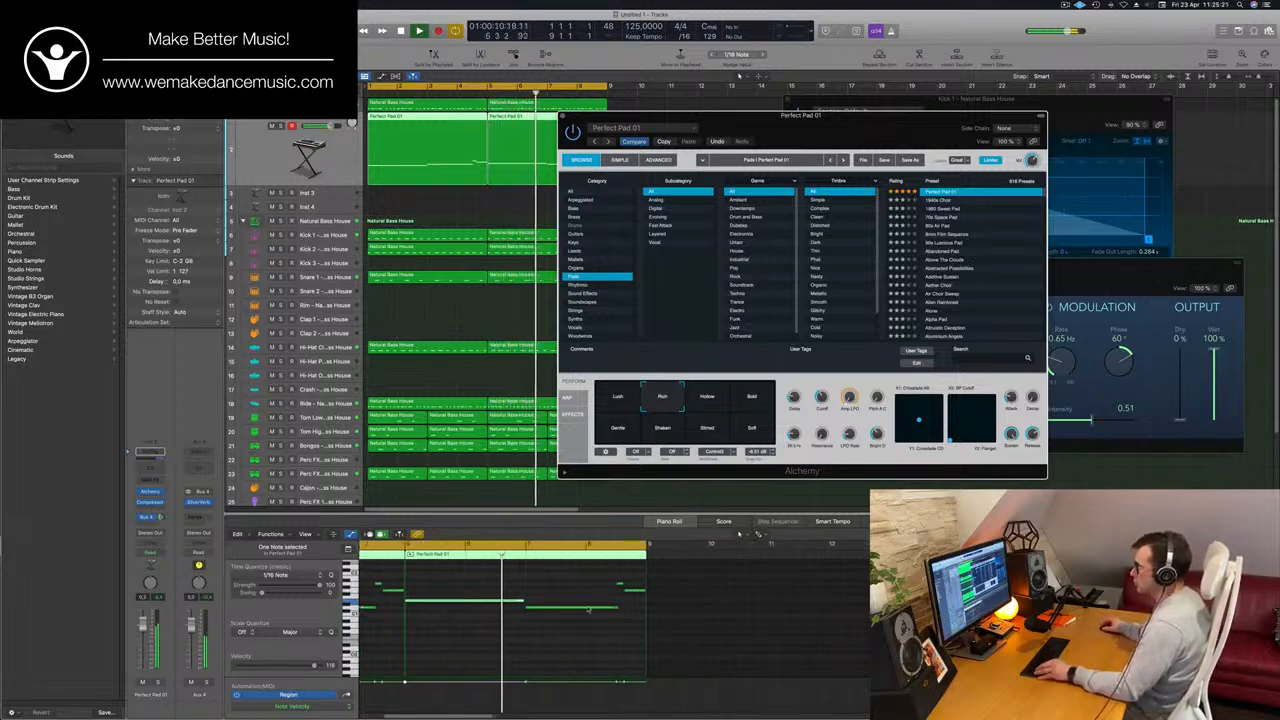
scroll(586, 608, up, 5)
scroll(531, 586, down, 4)
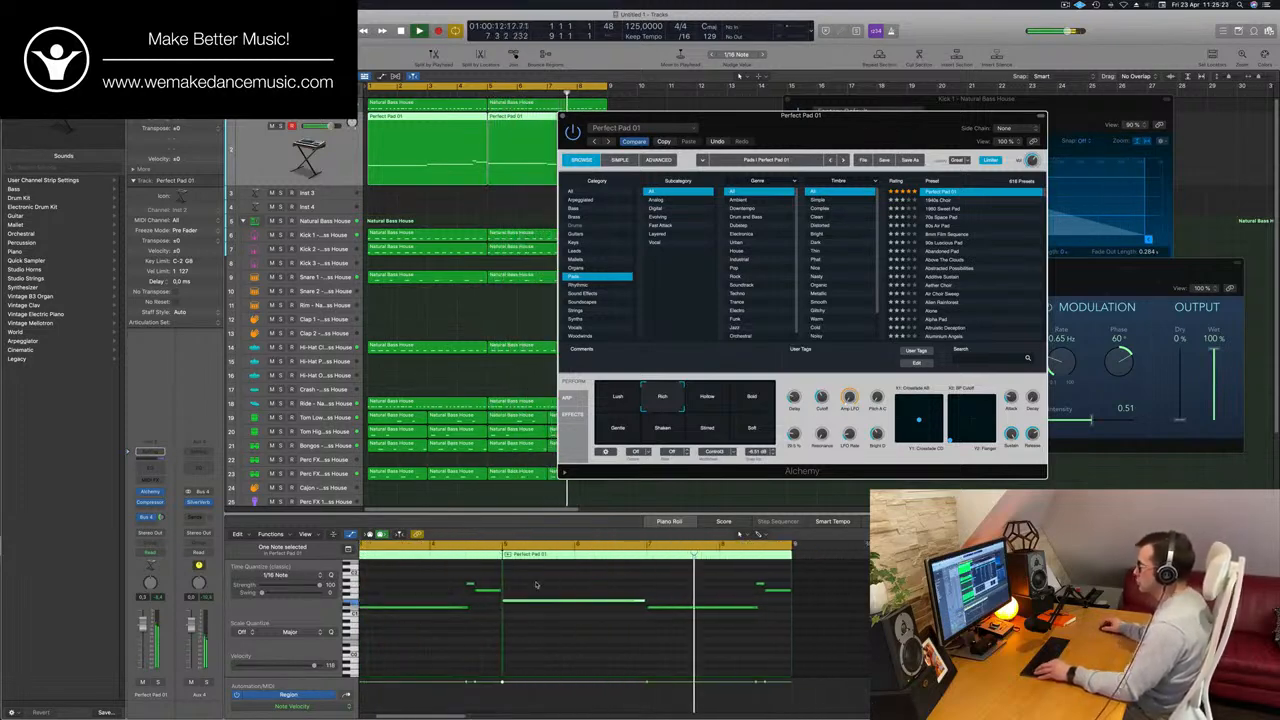
scroll(536, 585, down, 3)
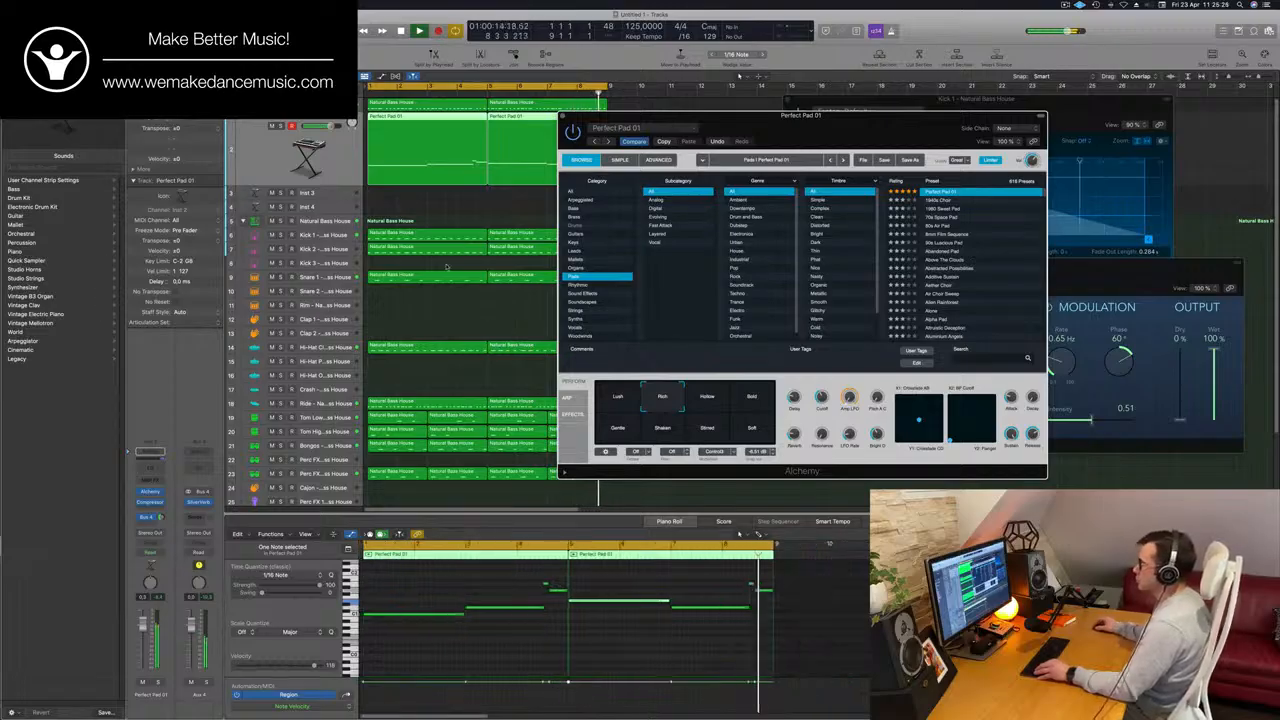
scroll(457, 591, up, 2)
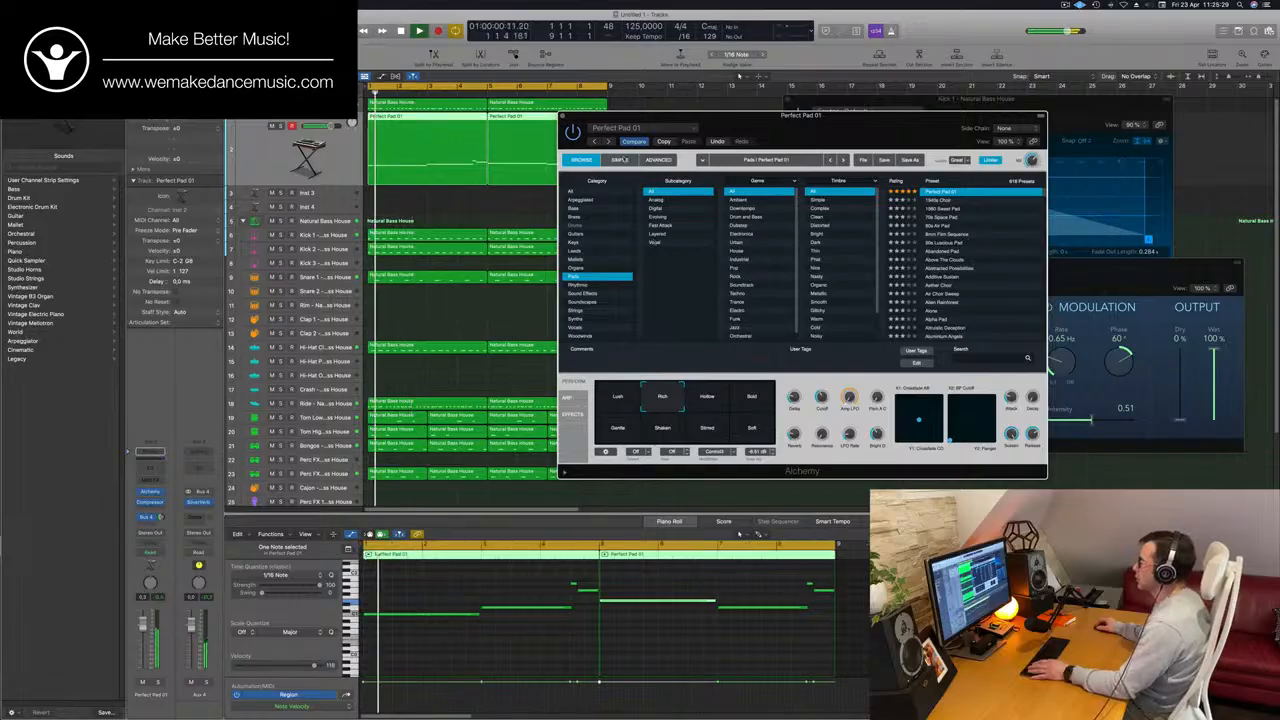
Audition the Above The Clouds pad preset, and Dark Percussion Layers from the Fast Attack subcategory in Alchemy.
click(950, 258)
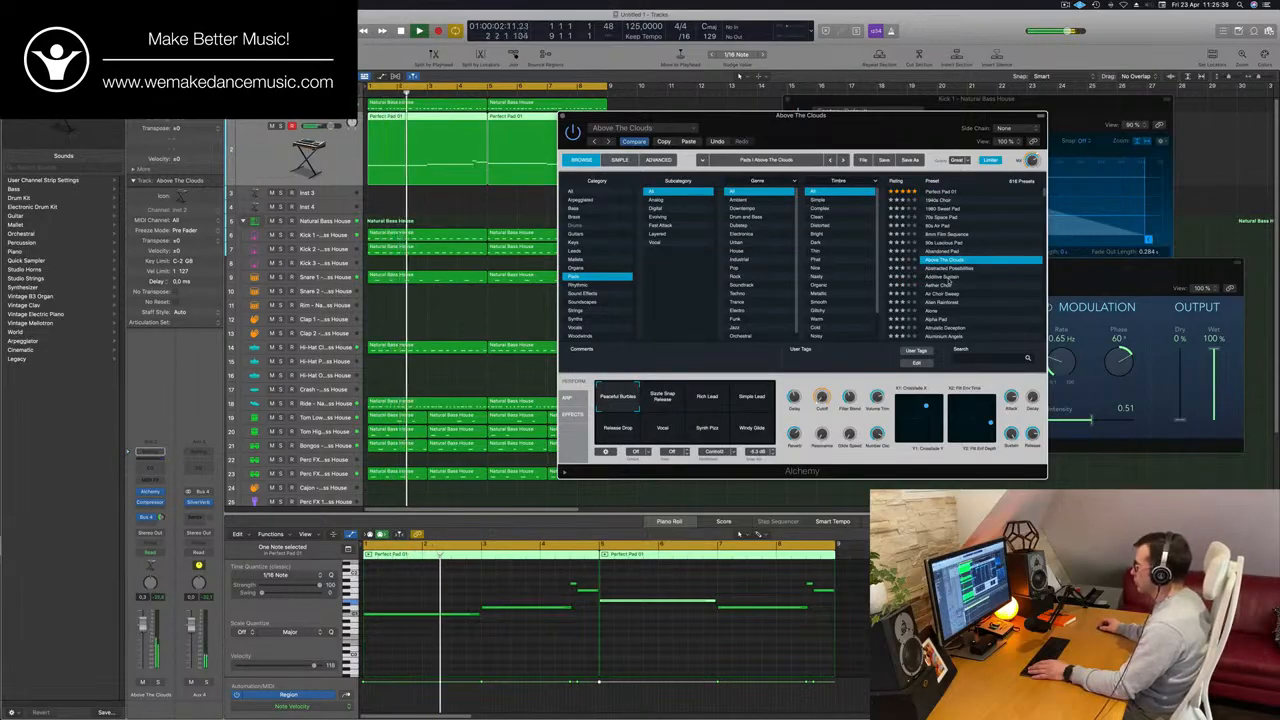
click(660, 225)
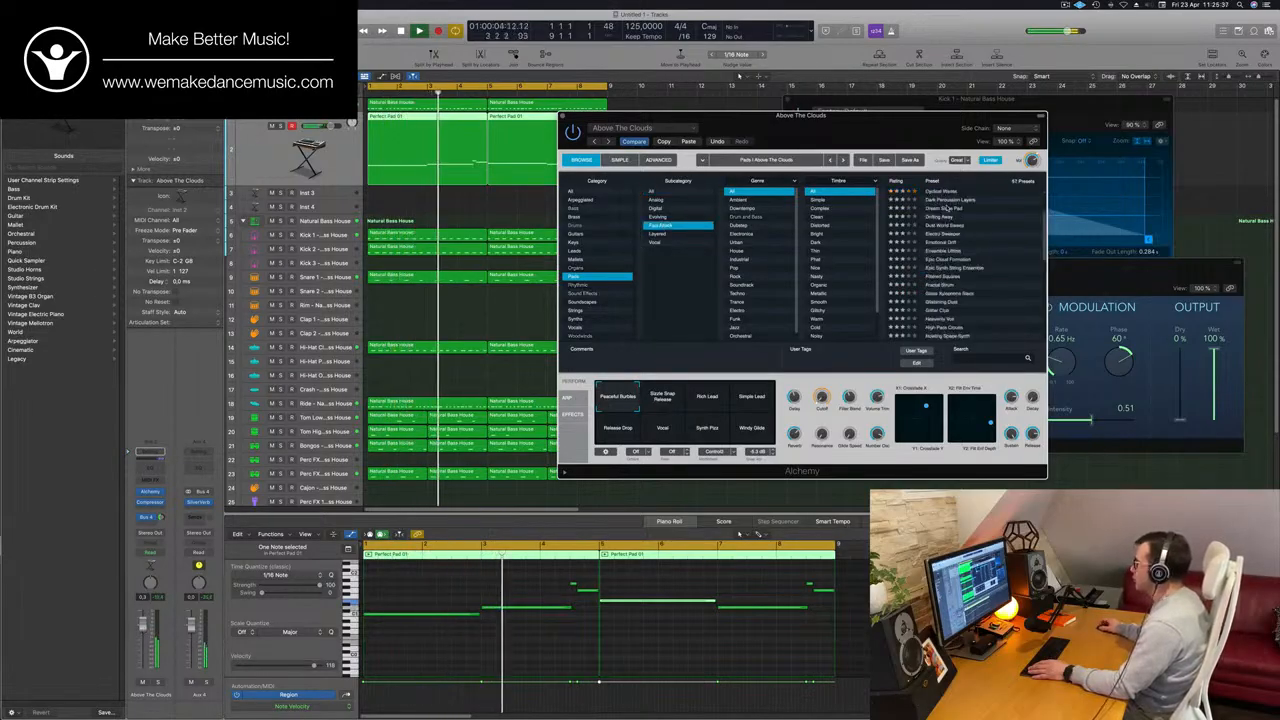
click(948, 200)
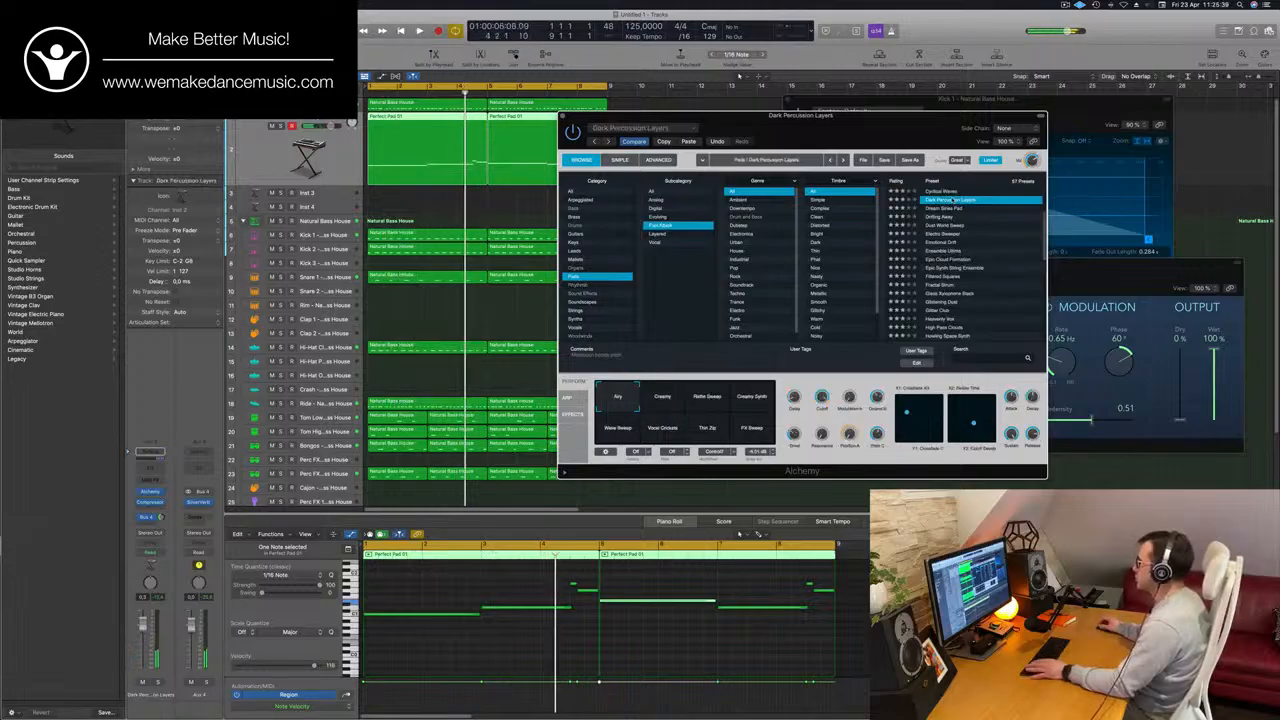
Audition the Blue Air pad preset and load Brassy and Funky in its place.
drag(932, 140, 982, 100)
scroll(997, 185, up, 3)
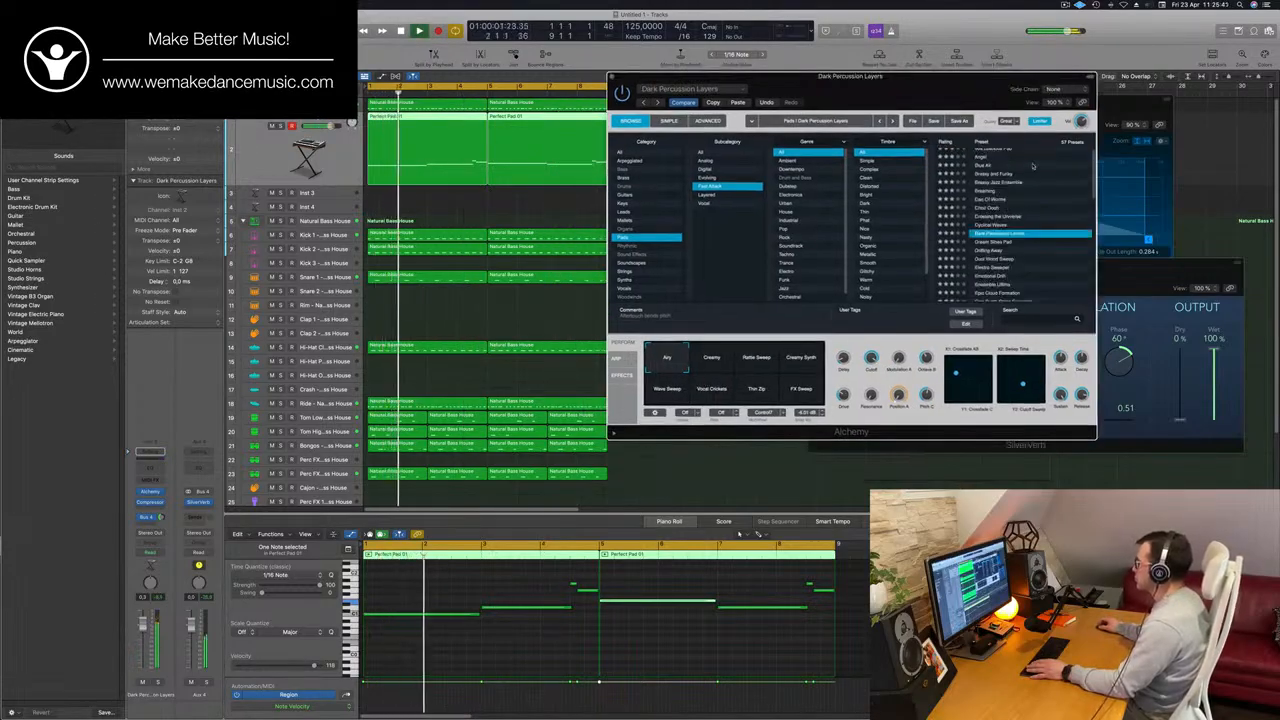
click(987, 170)
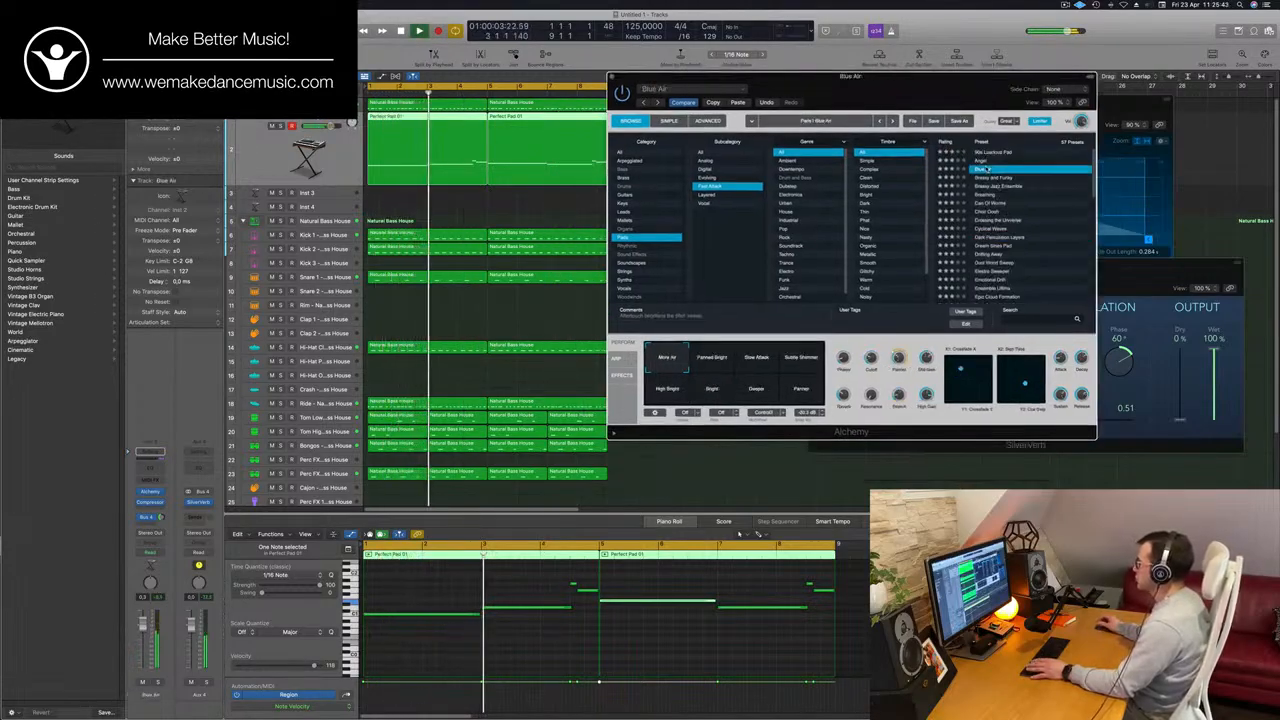
drag(983, 103, 1008, 97)
click(951, 180)
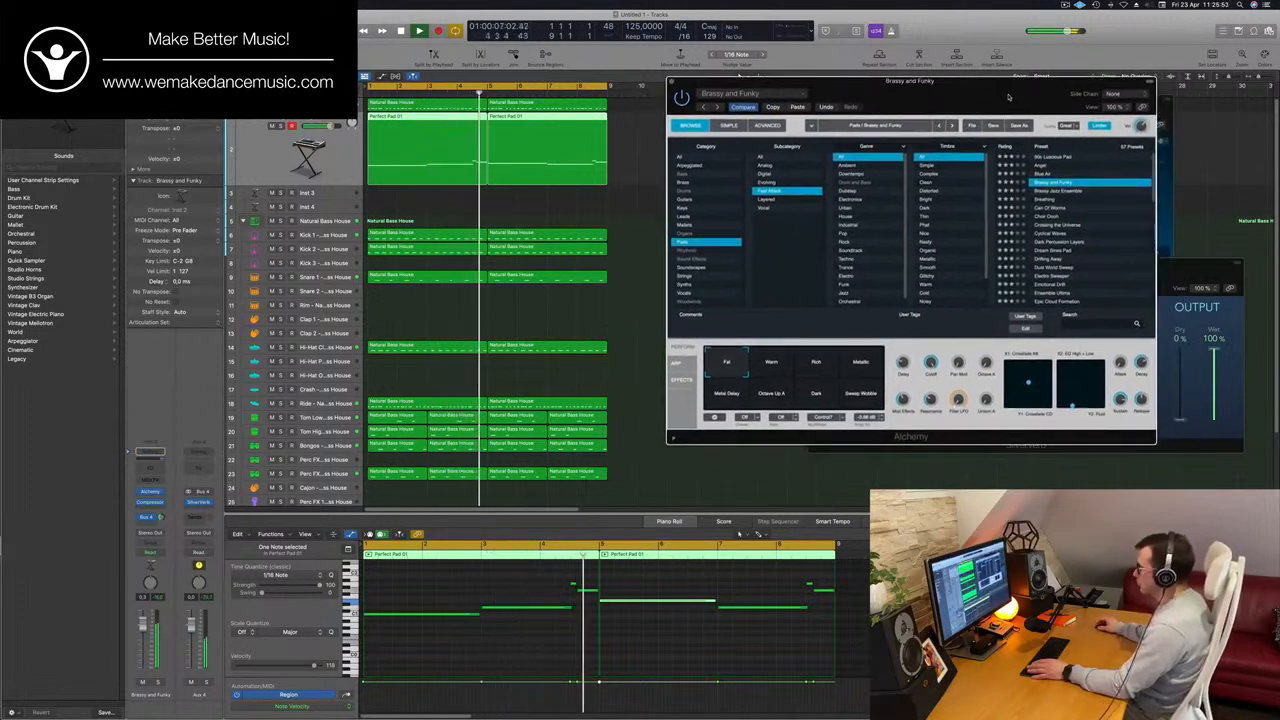
mouse_move(1008, 97)
mouse_down()
mouse_move(1065, 106)
mouse_move(998, 115)
mouse_up()
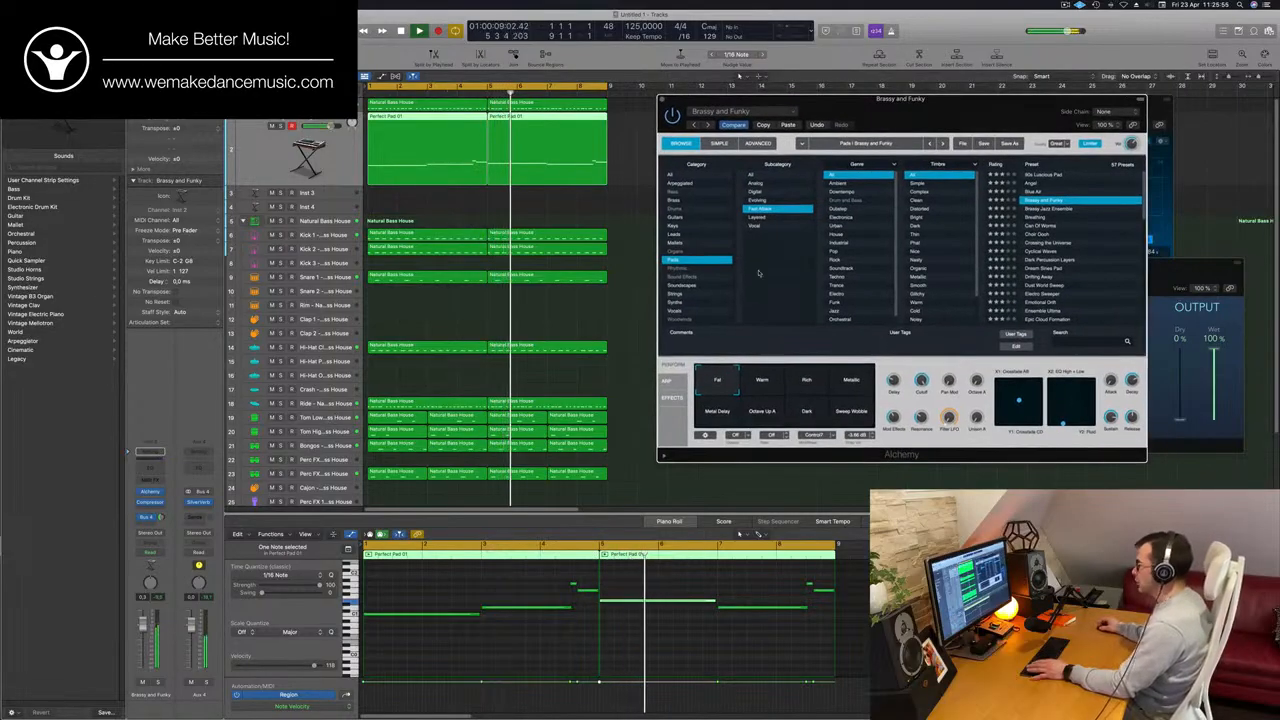
Audition the Warm, Rich and Metallic performance snapshots of Brassy and Funky, replaying the loop from the start.
click(766, 387)
key(Return)
click(808, 386)
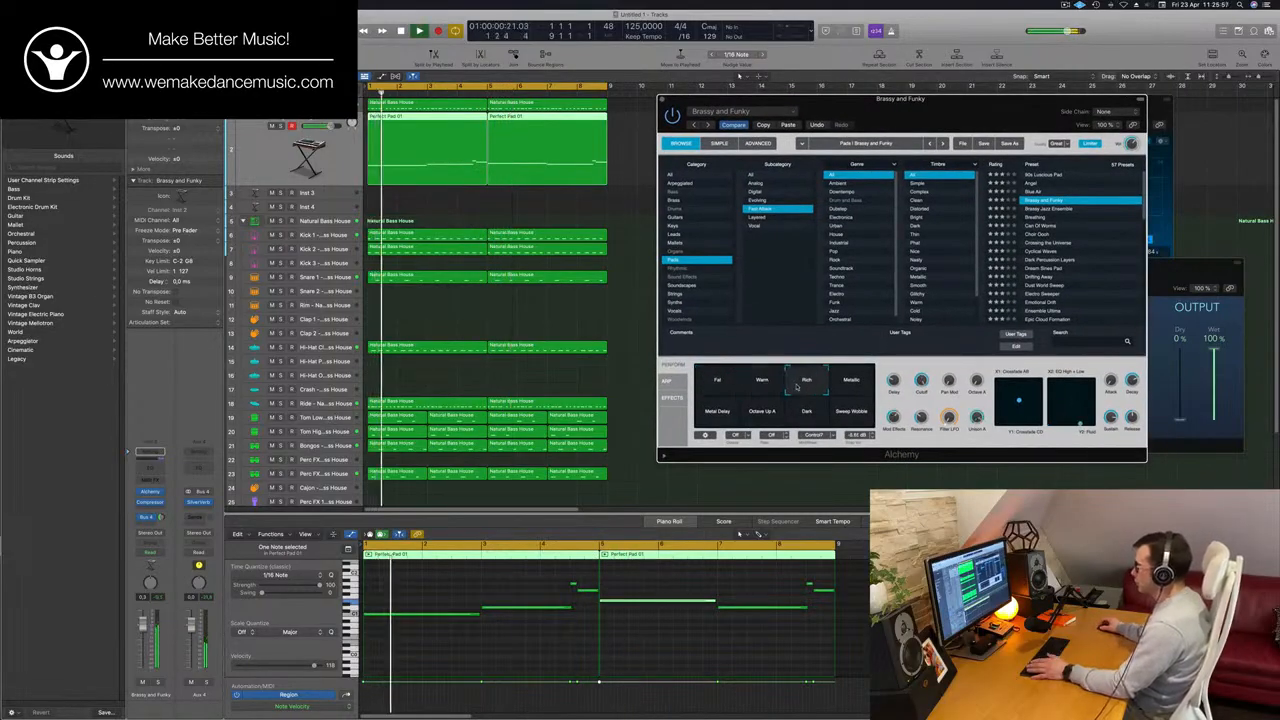
key(Return)
click(845, 383)
key(Return)
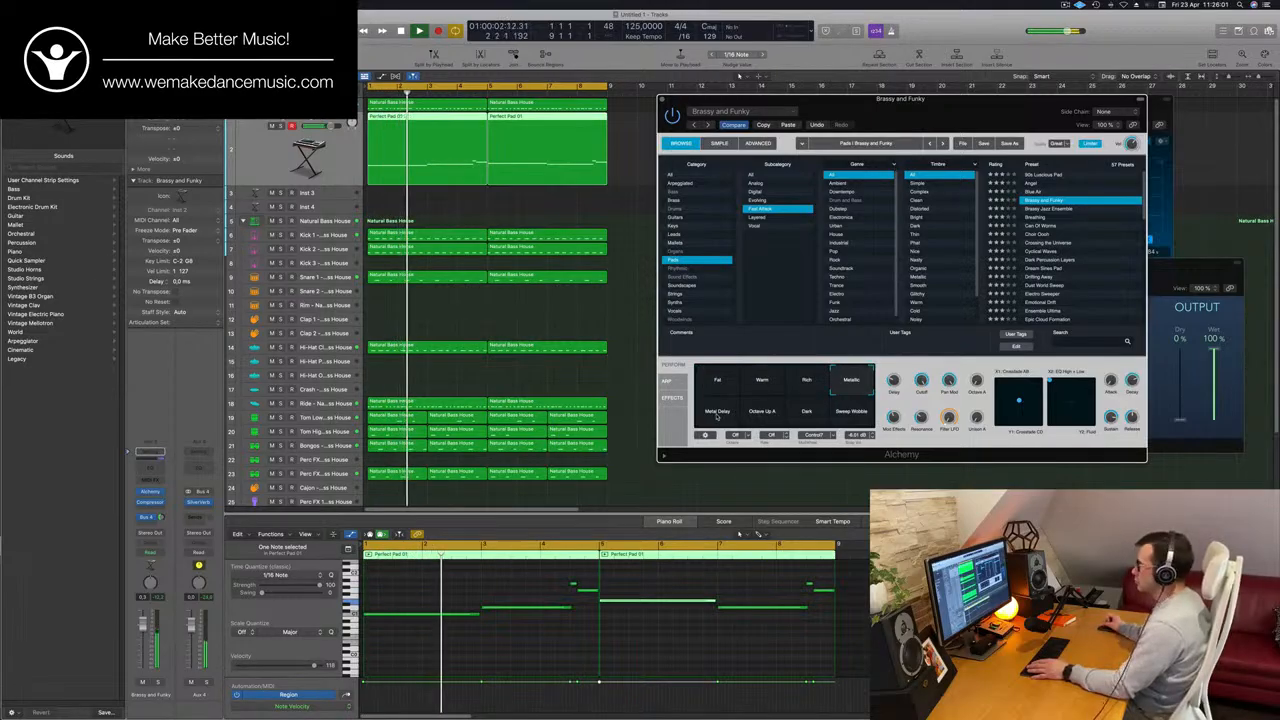
Audition the Metal Delay and Octave Up A snapshots and choose the Dark snapshot for the pad.
click(716, 412)
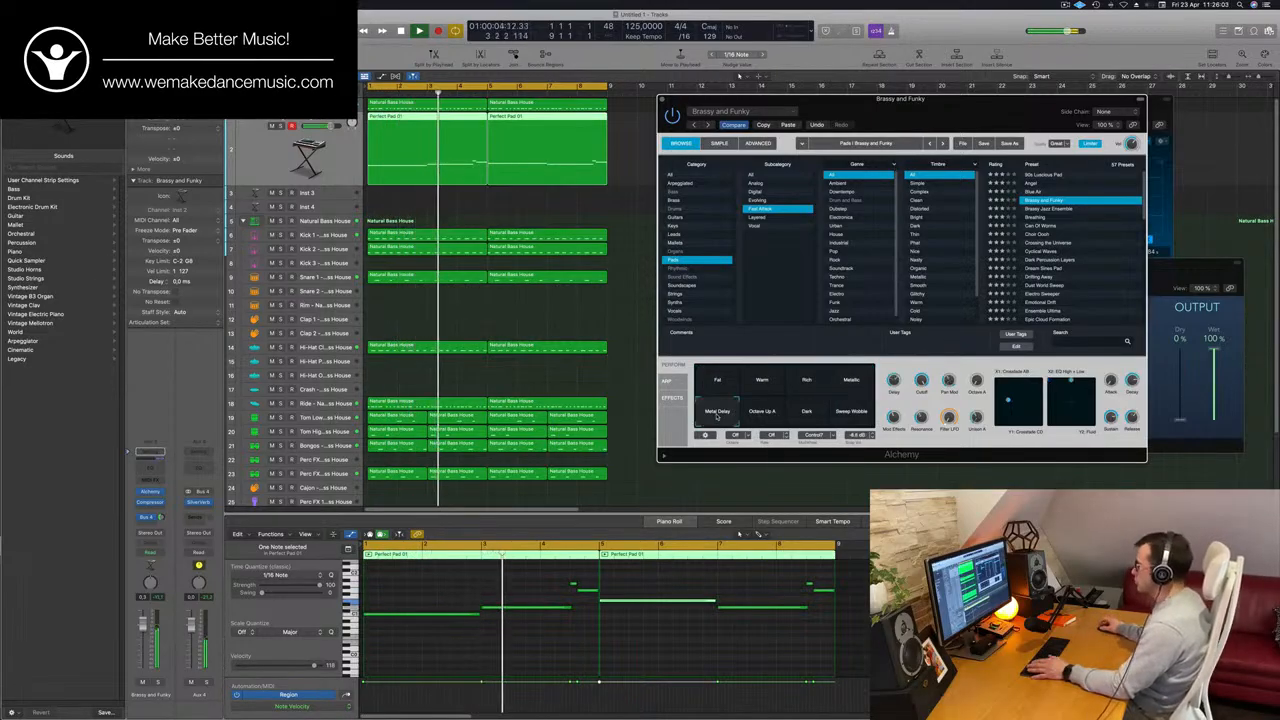
key(Return)
click(764, 412)
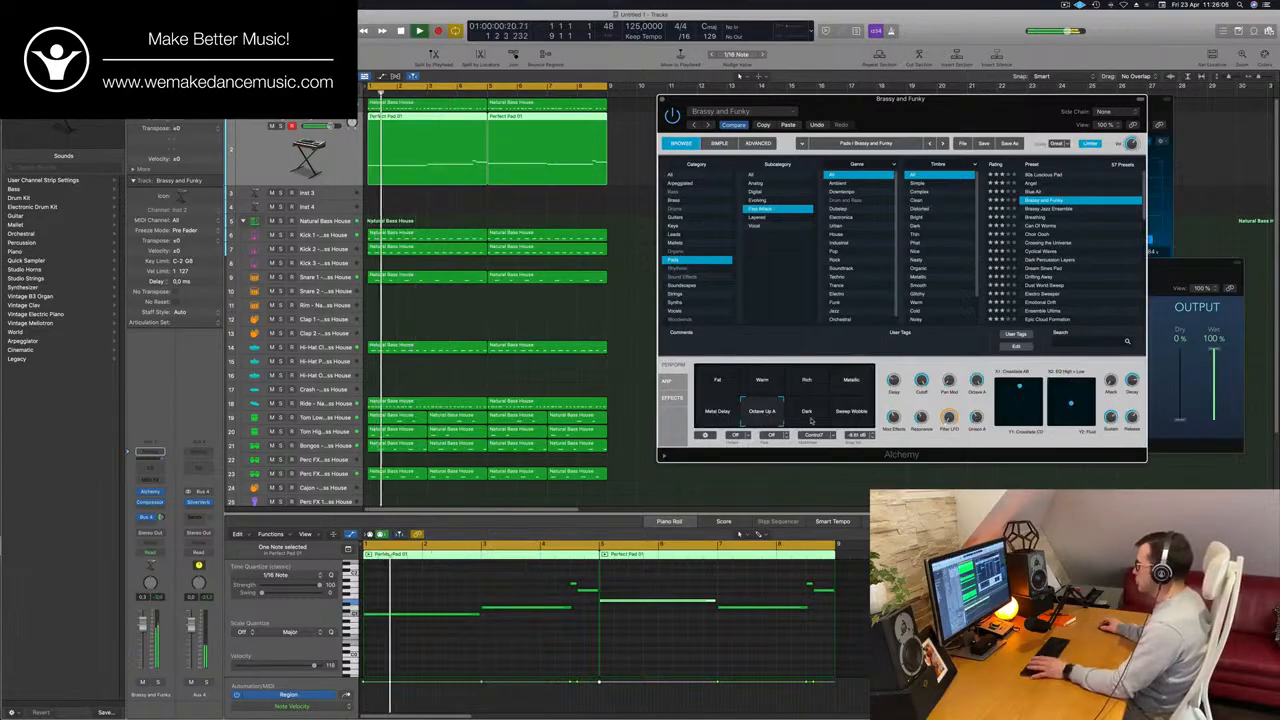
click(806, 412)
key(Return)
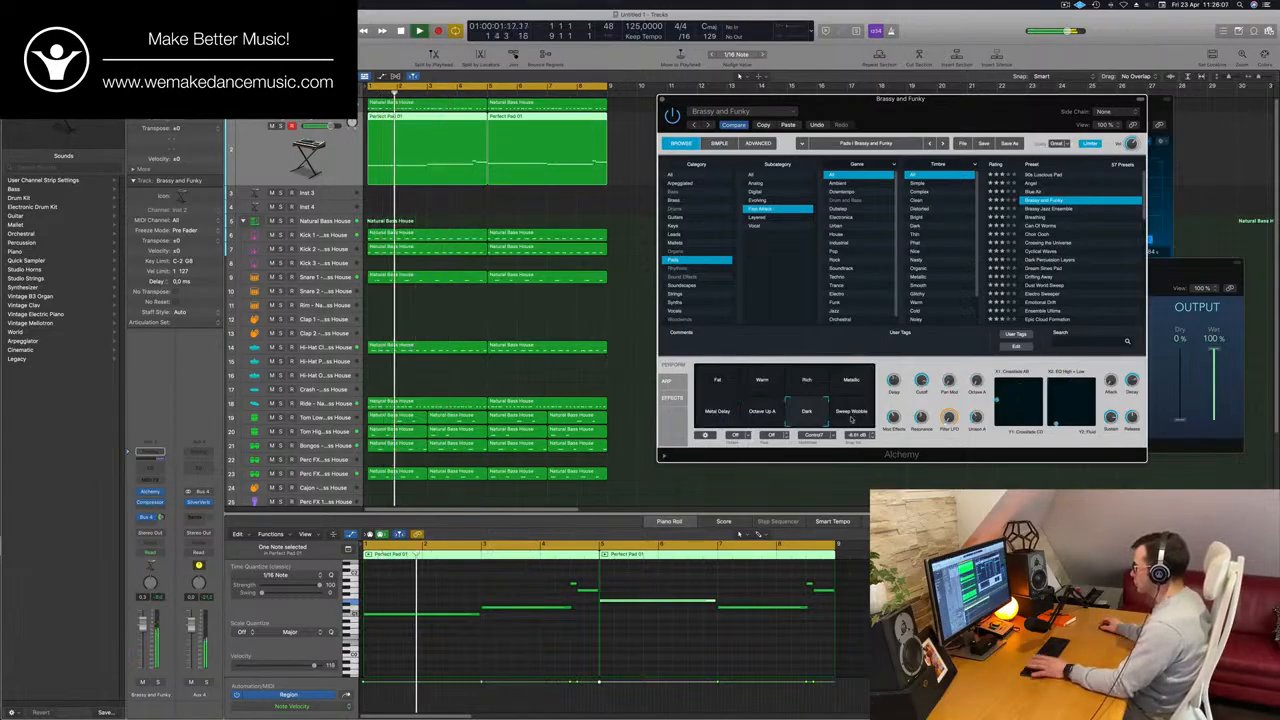
key(Return)
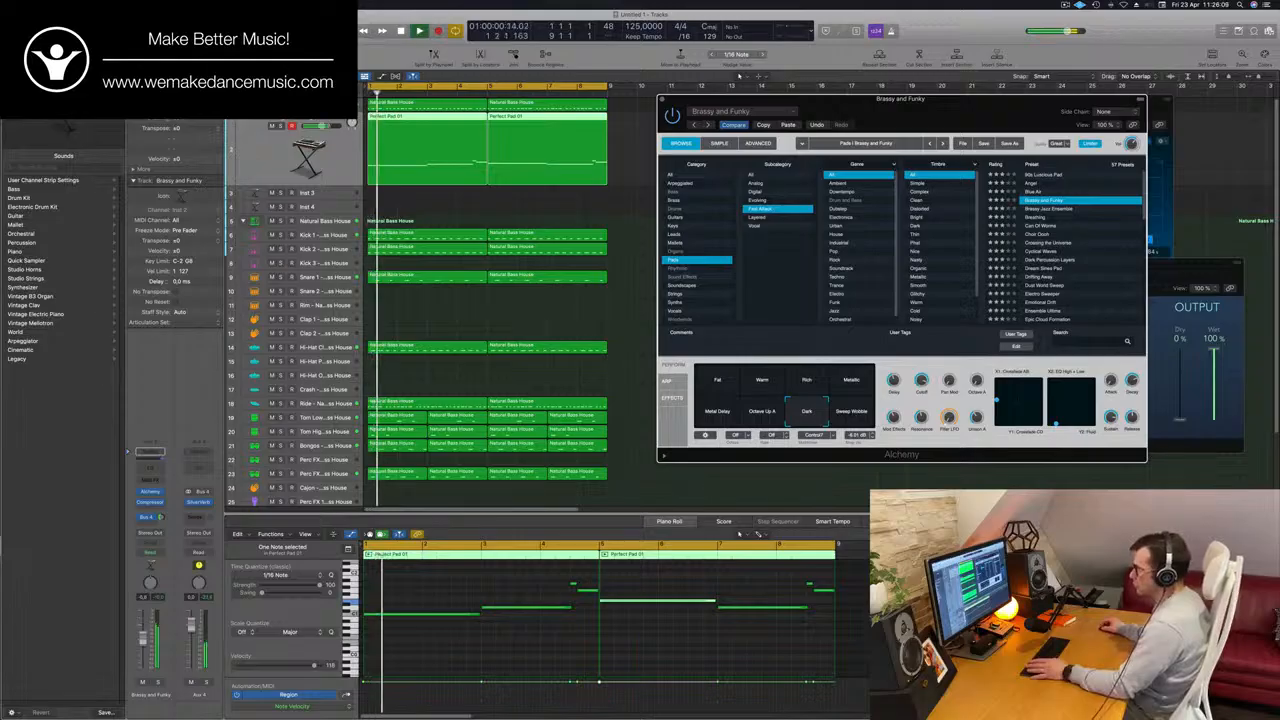
Lower the pad channel's volume to about -4.8 dB and close its Alchemy window.
drag(144, 625, 143, 645)
key(Return)
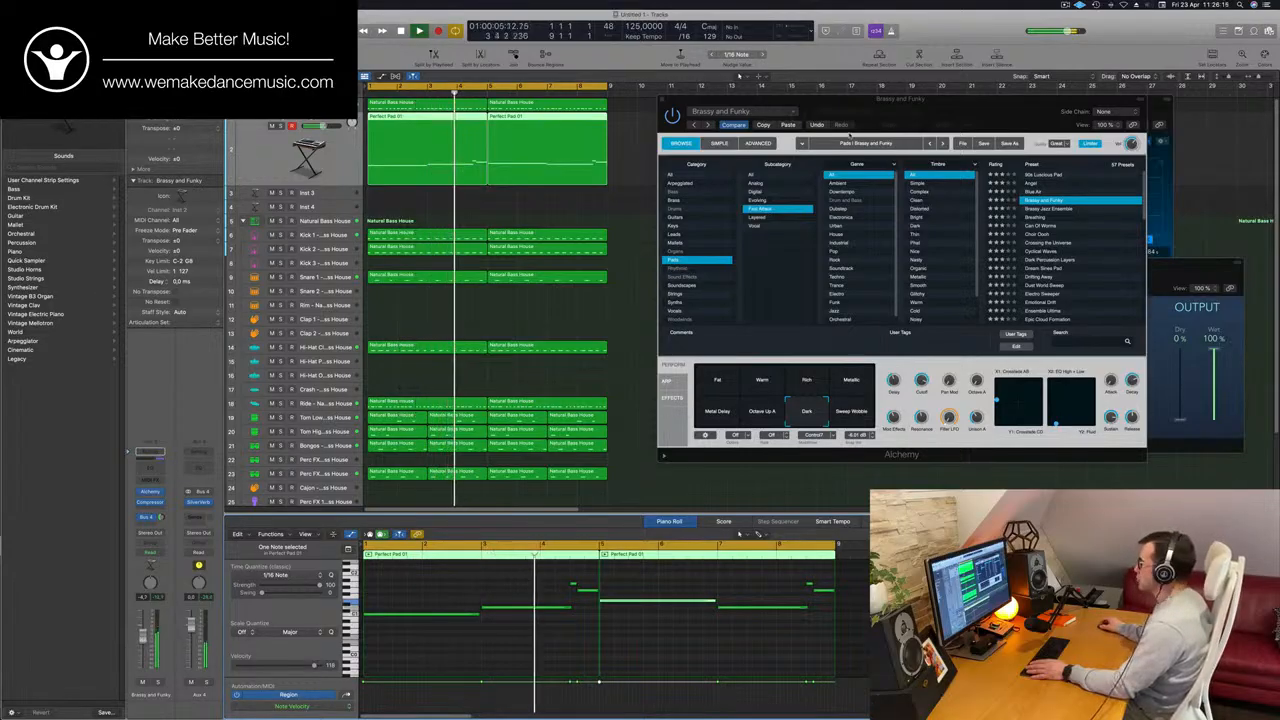
drag(846, 100, 683, 100)
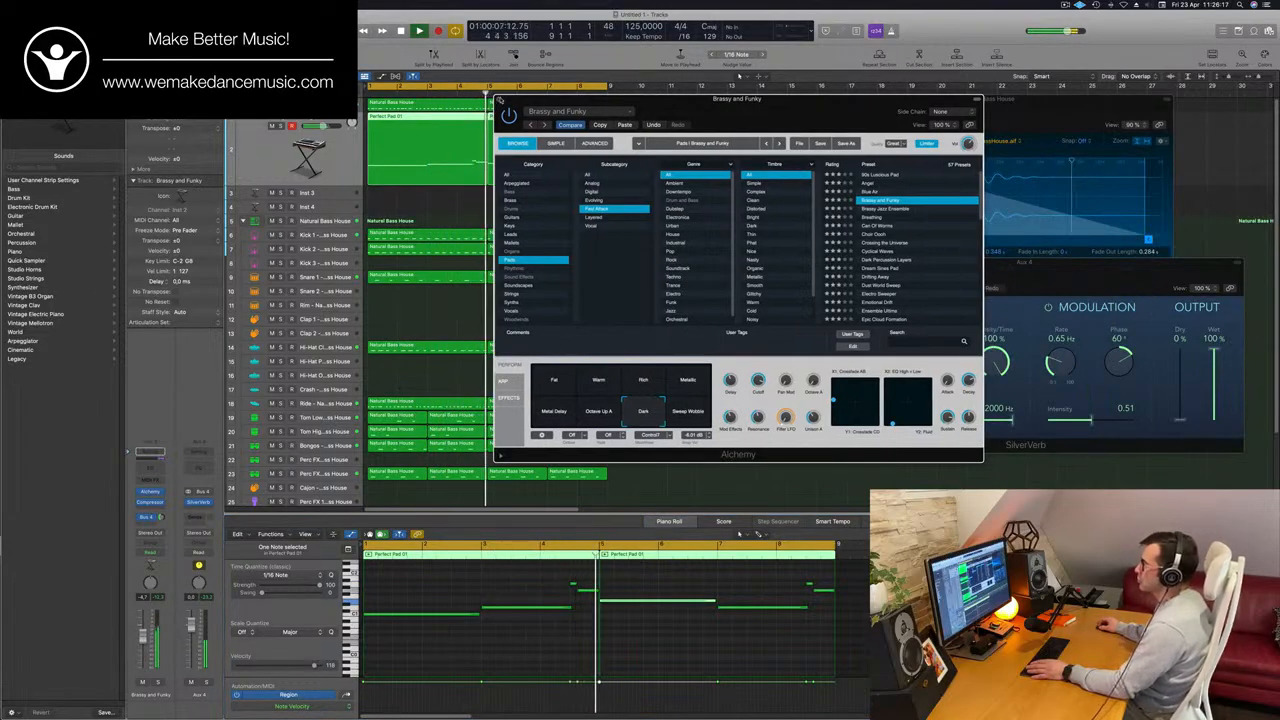
click(500, 99)
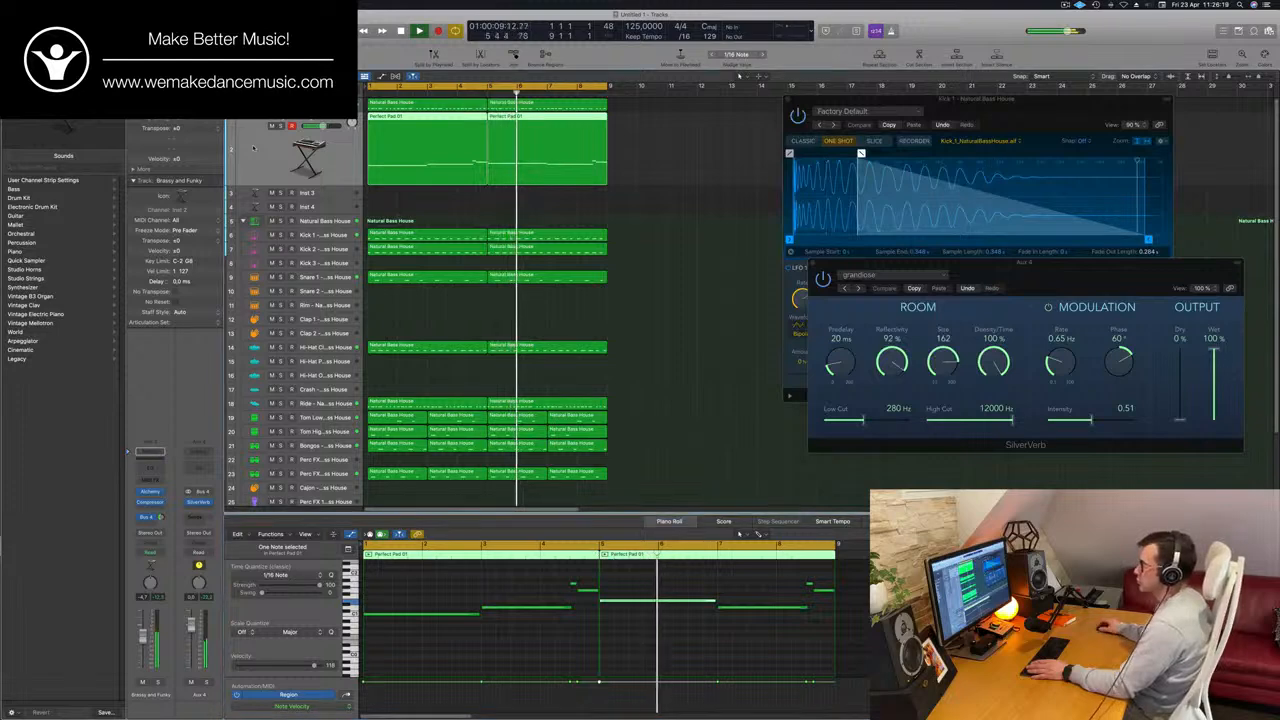
Play the loop from the start and add a new track that duplicates the Brassy and Funky pad track's settings.
key(Up)
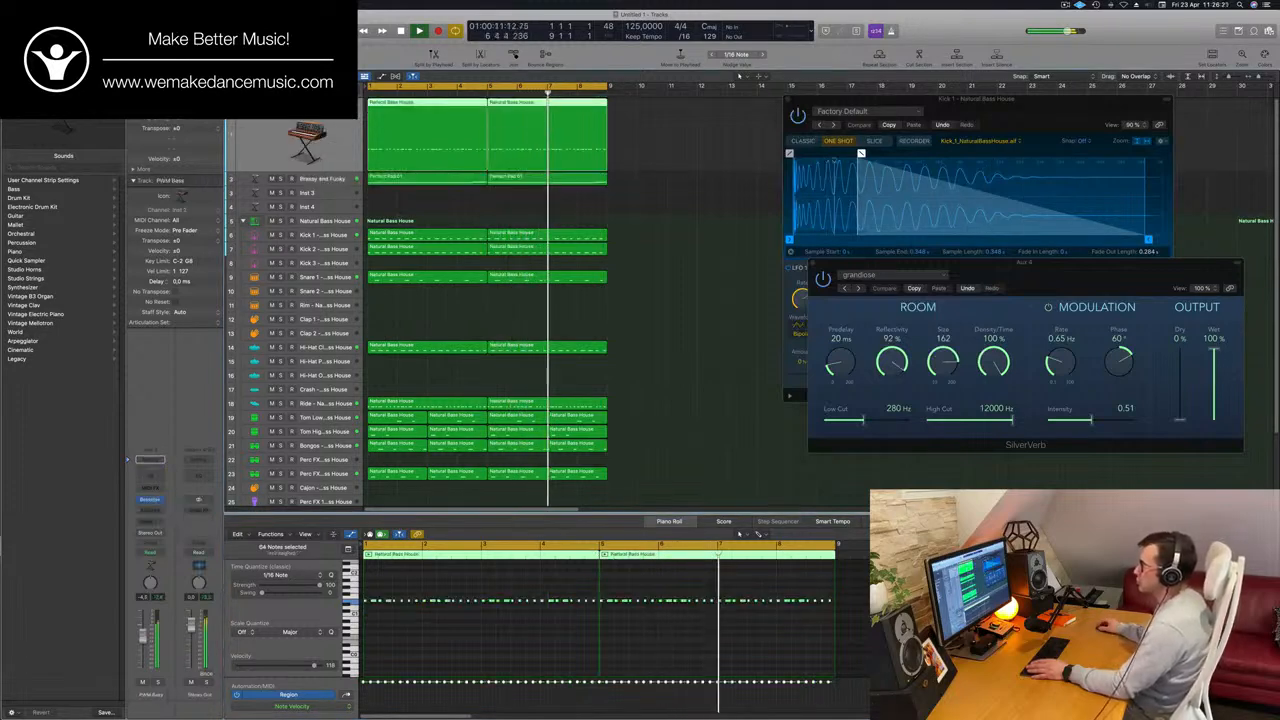
key(Return)
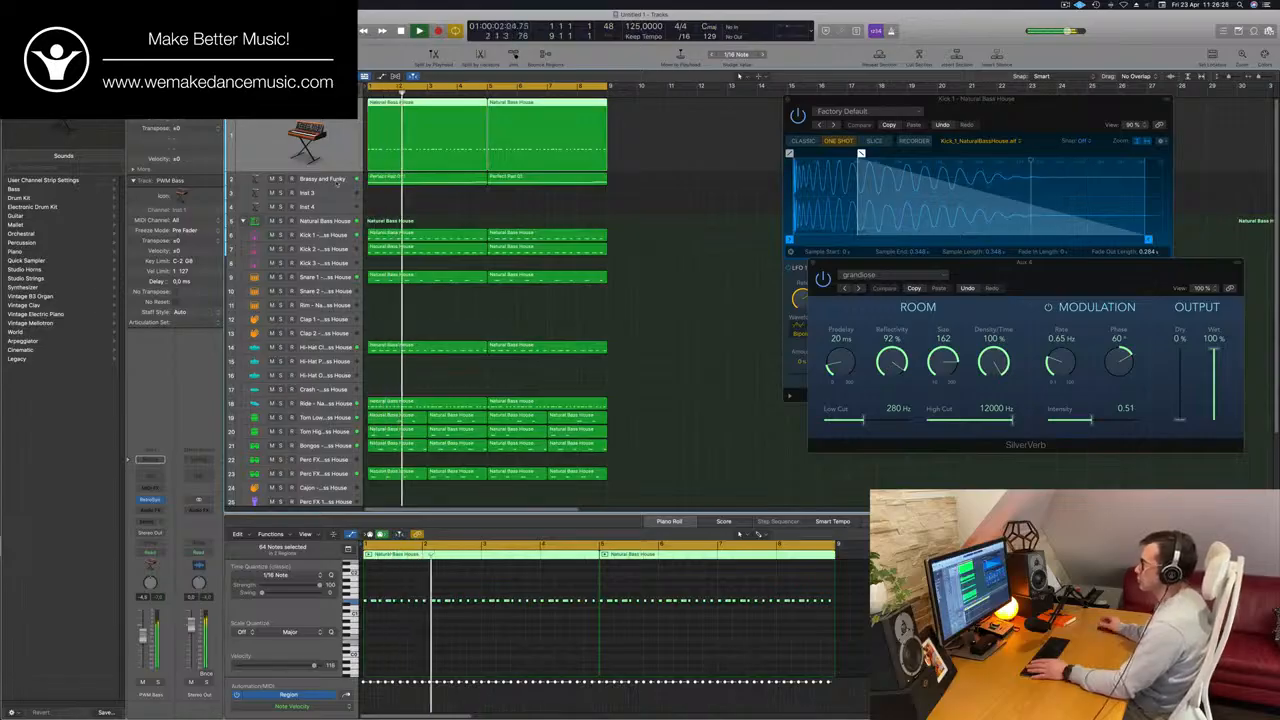
click(338, 183)
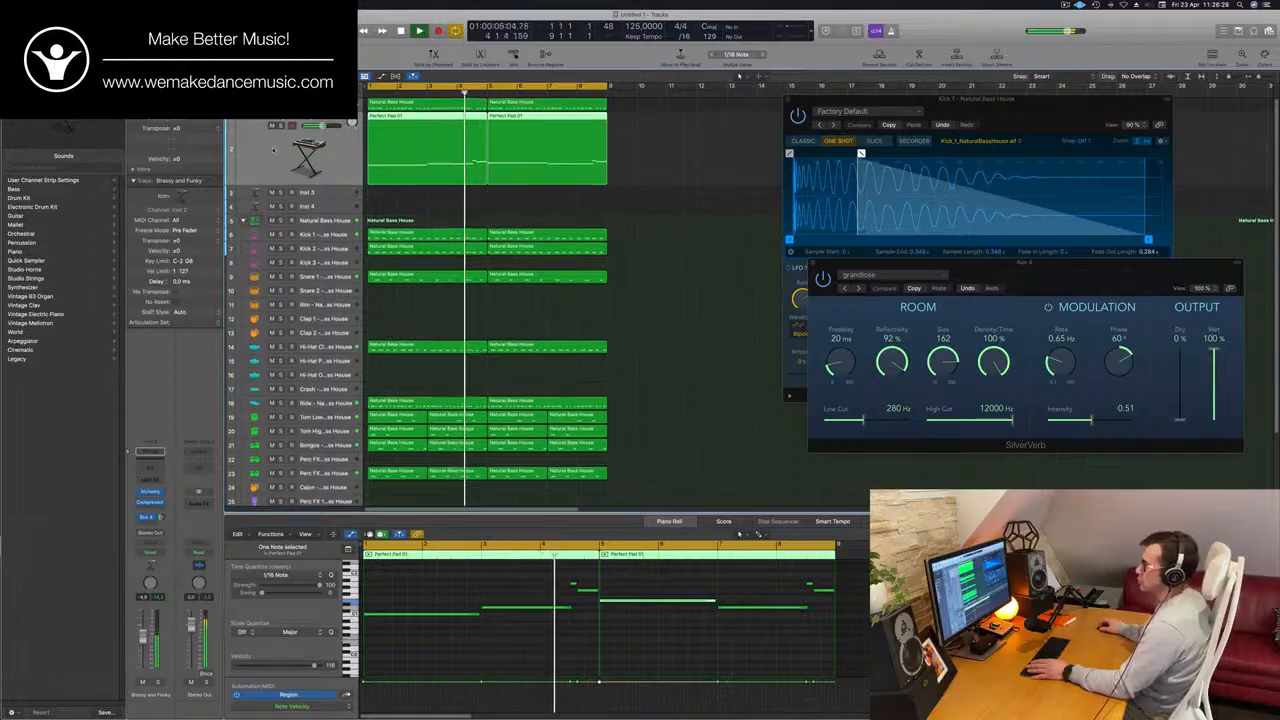
key(super+d)
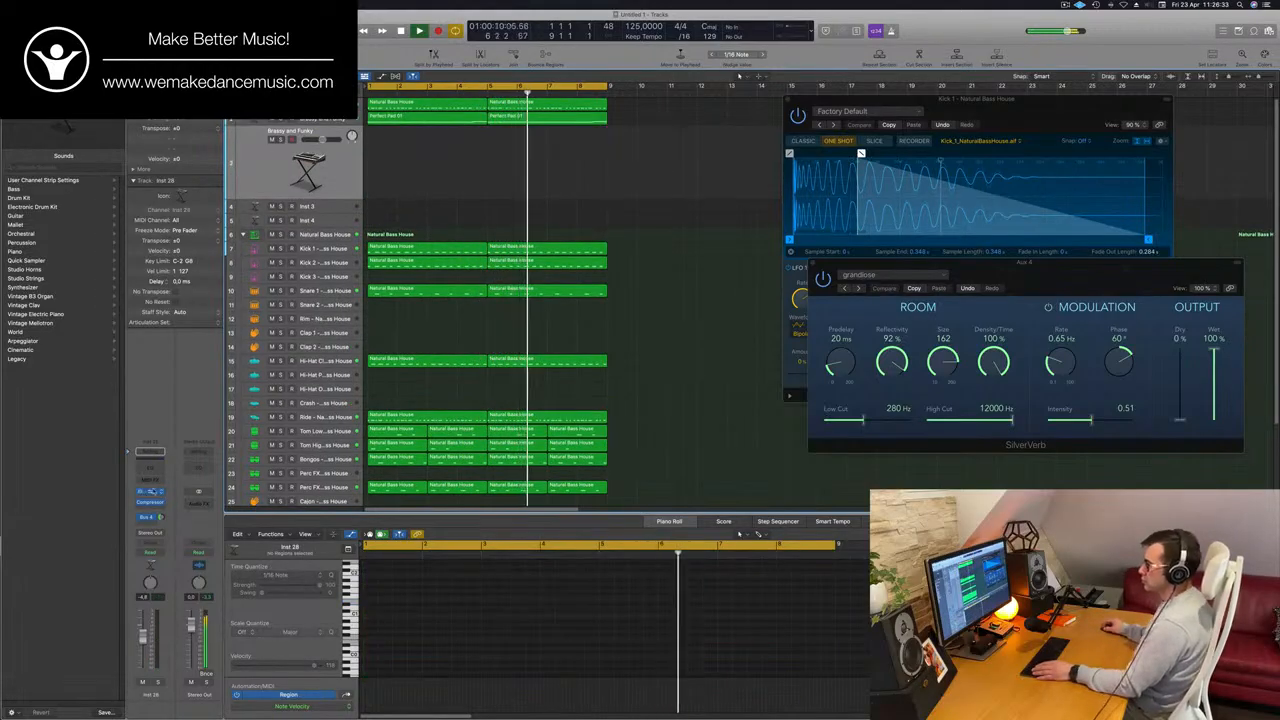
Show the duplicated track's Alchemy instrument and place its window clear of the arrangement regions.
click(150, 492)
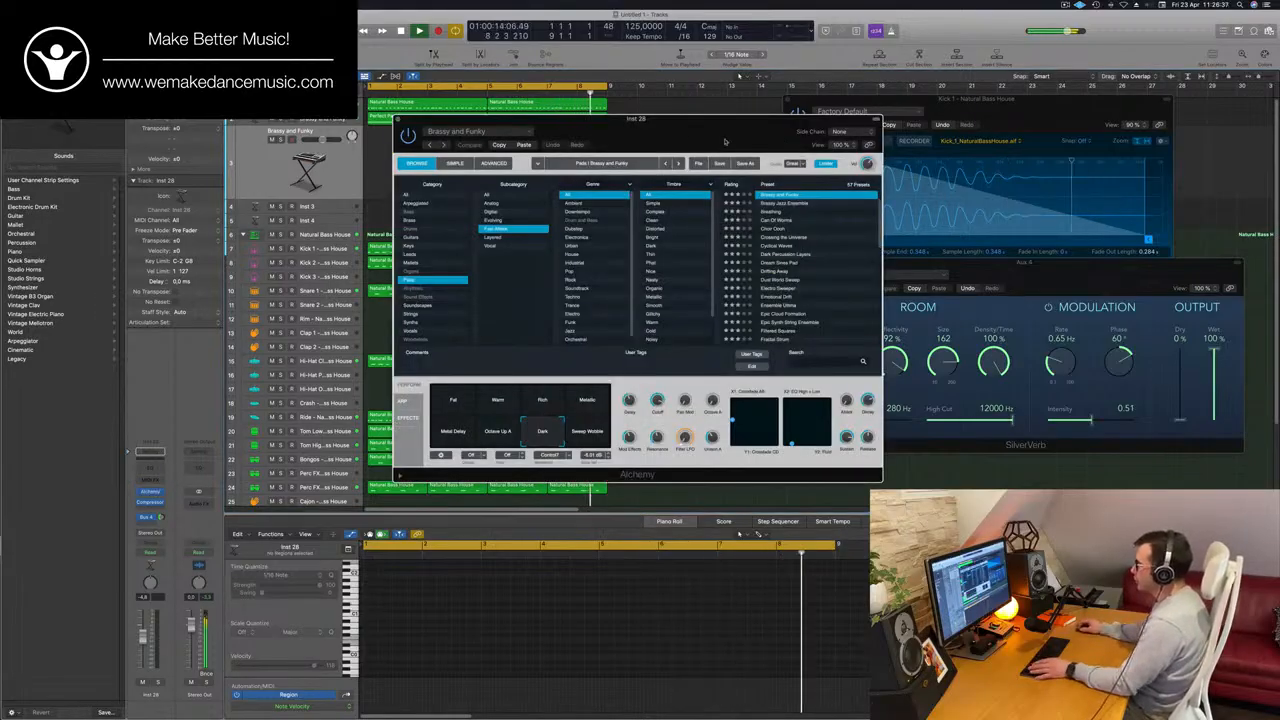
drag(725, 141, 1038, 124)
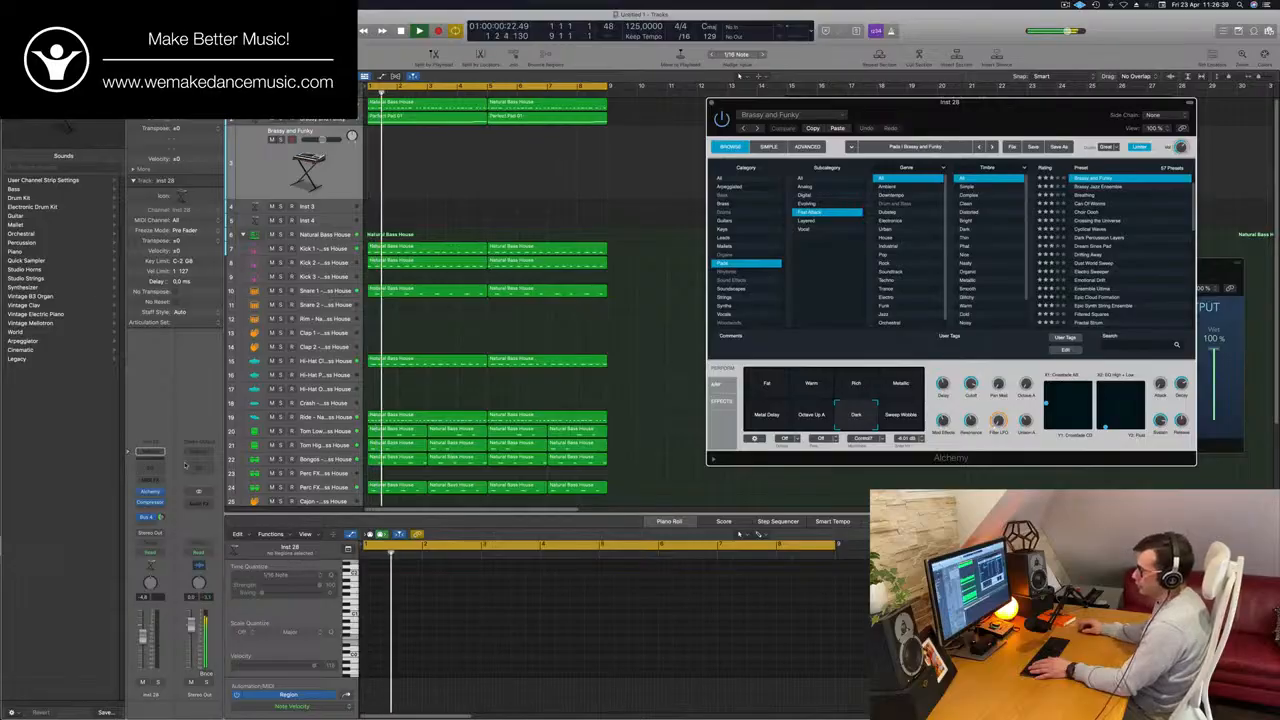
click(150, 492)
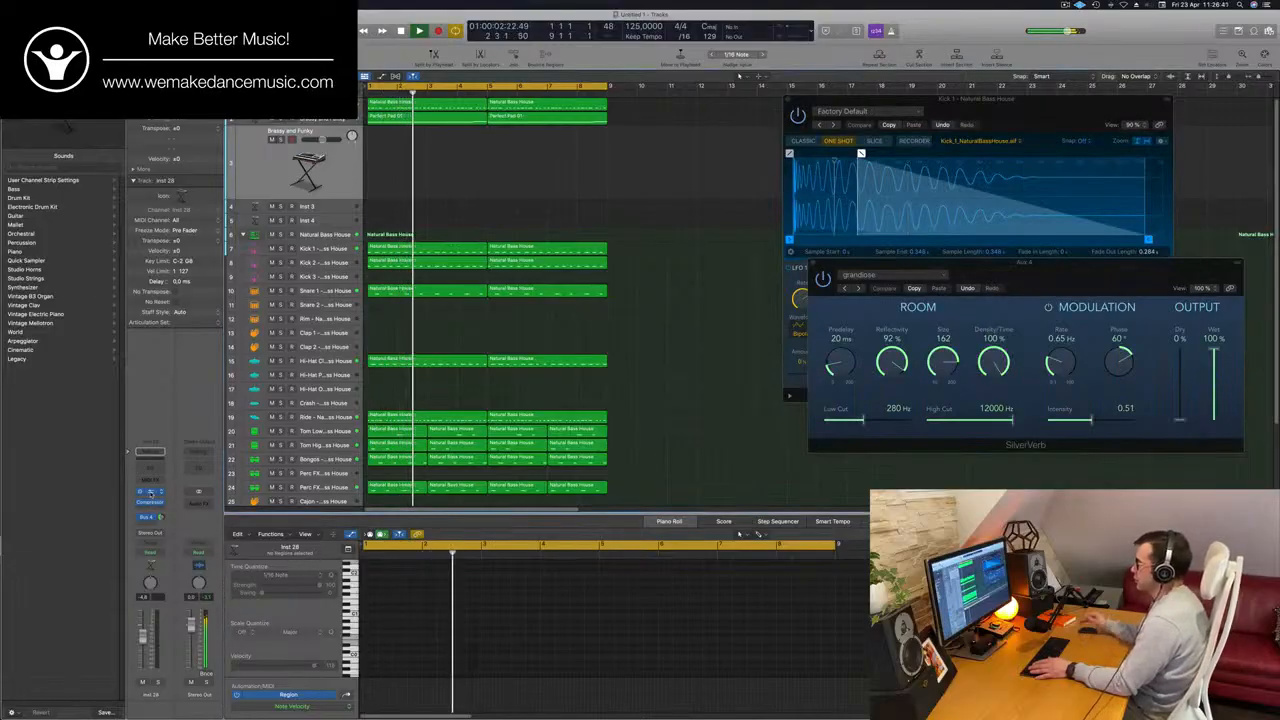
click(150, 492)
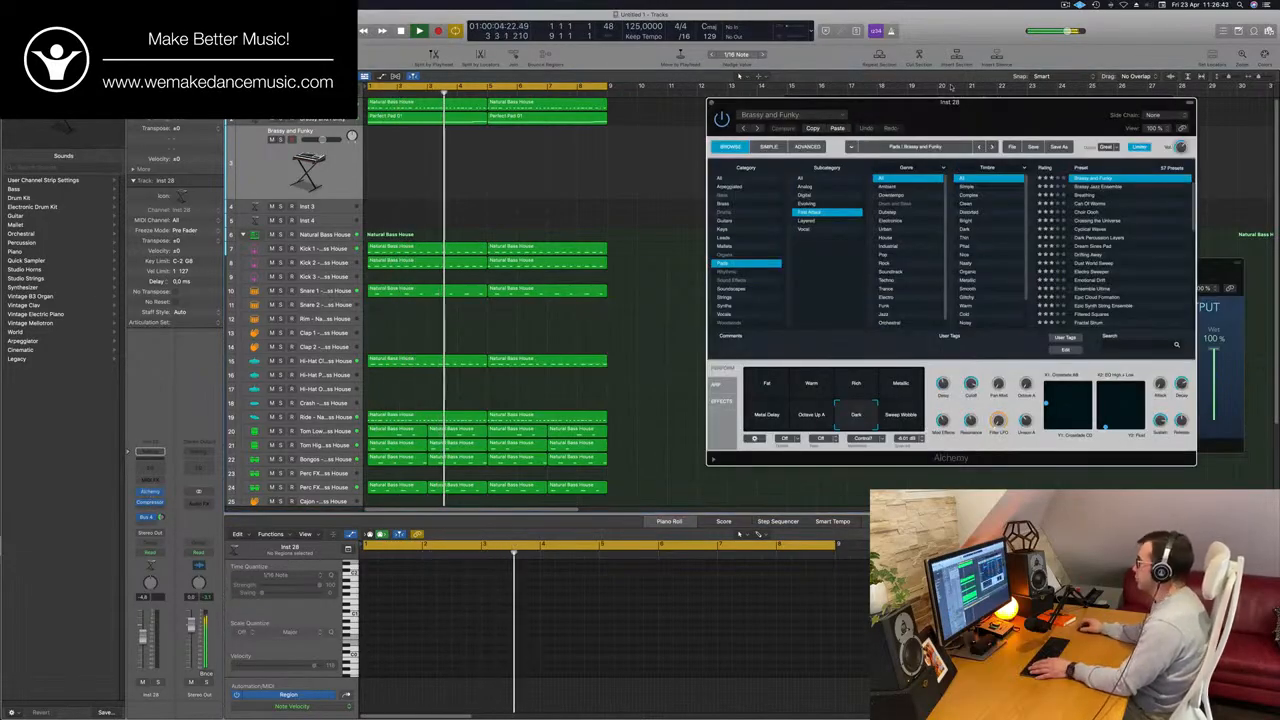
Show the Musical Typing keyboard and play a test note on the duplicated track.
key(super+k)
key(super+k)
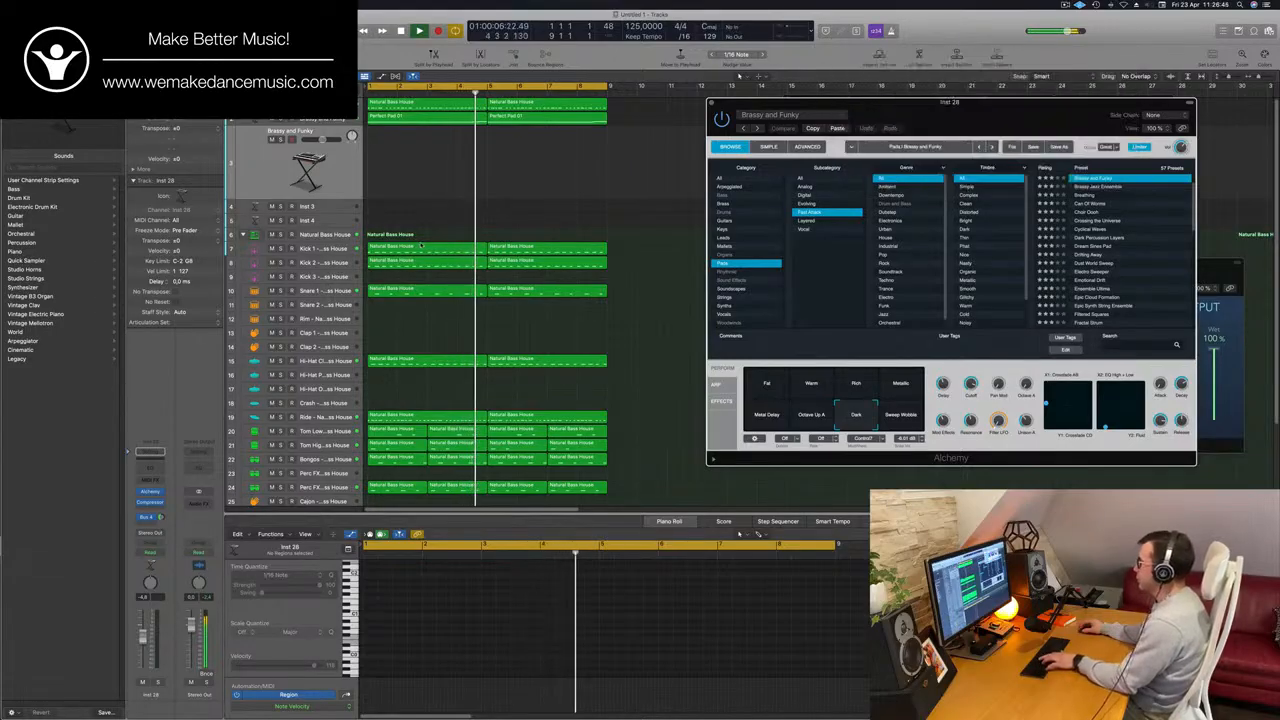
key(super+k)
key(super+k)
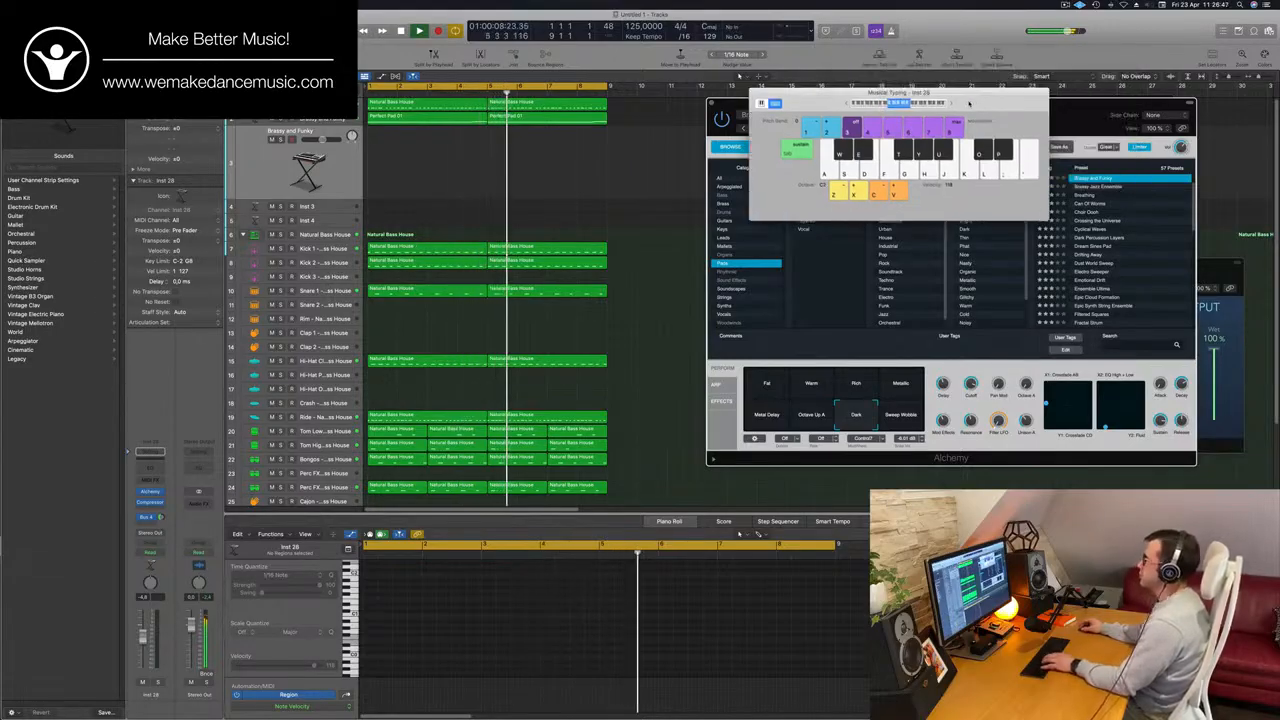
drag(969, 103, 962, 106)
key(h)
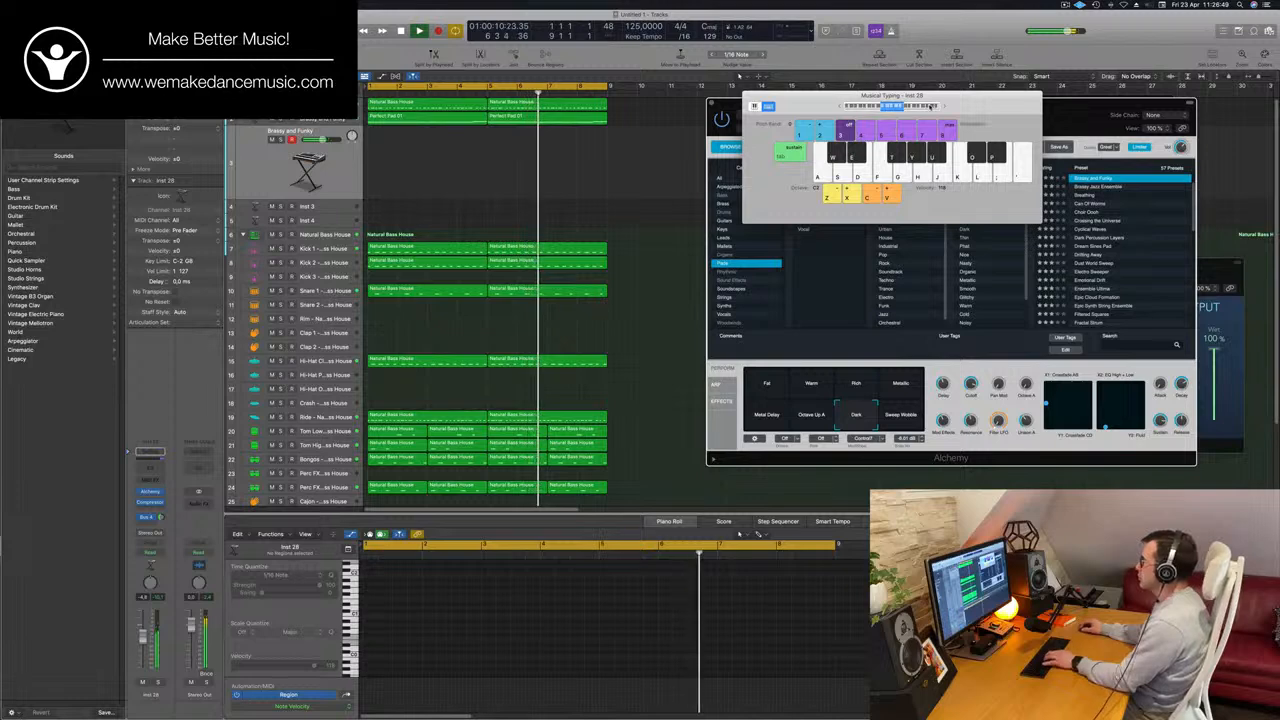
Move the Musical Typing keyboard clear of the instrument window and hide the duplicated track's Alchemy.
drag(987, 106, 769, 182)
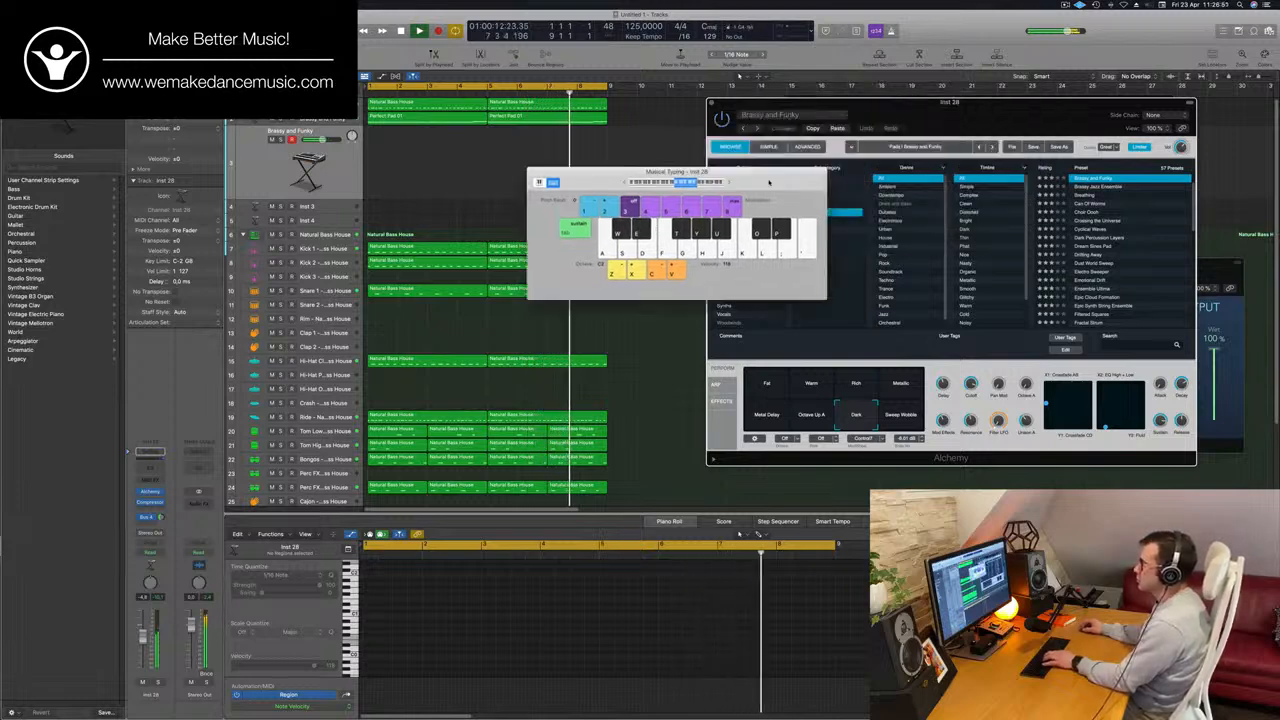
click(263, 179)
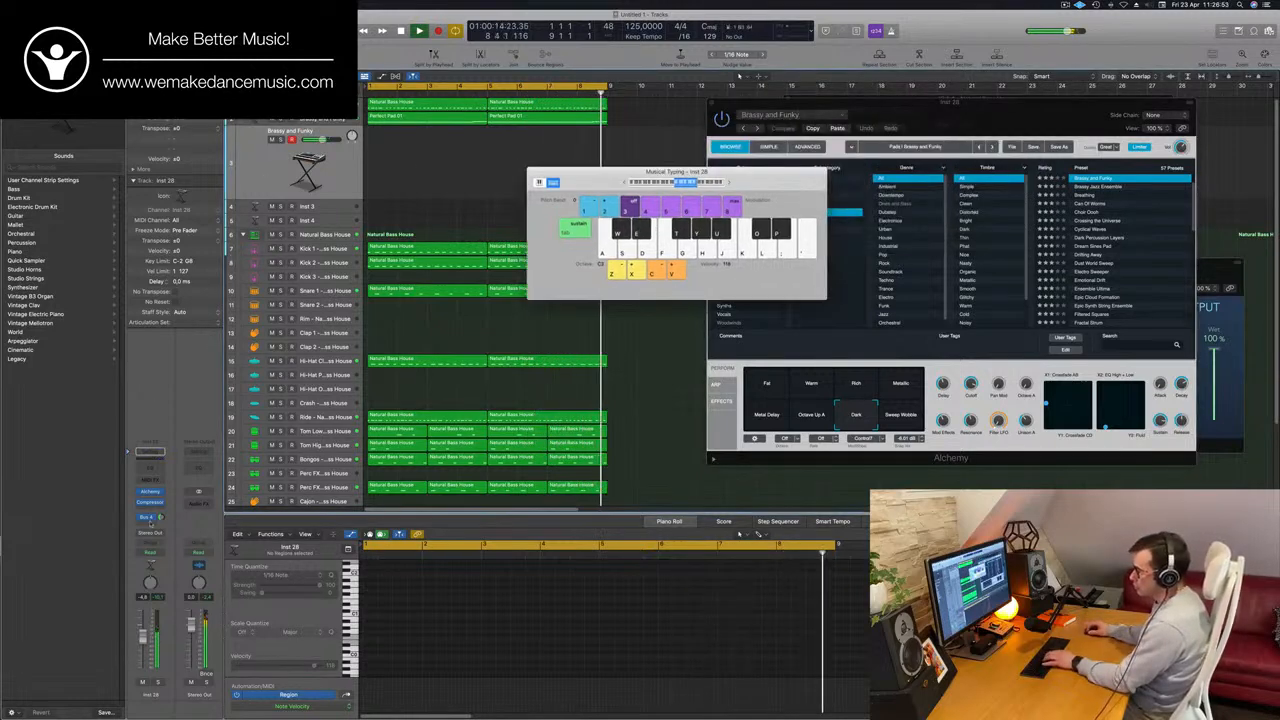
click(151, 494)
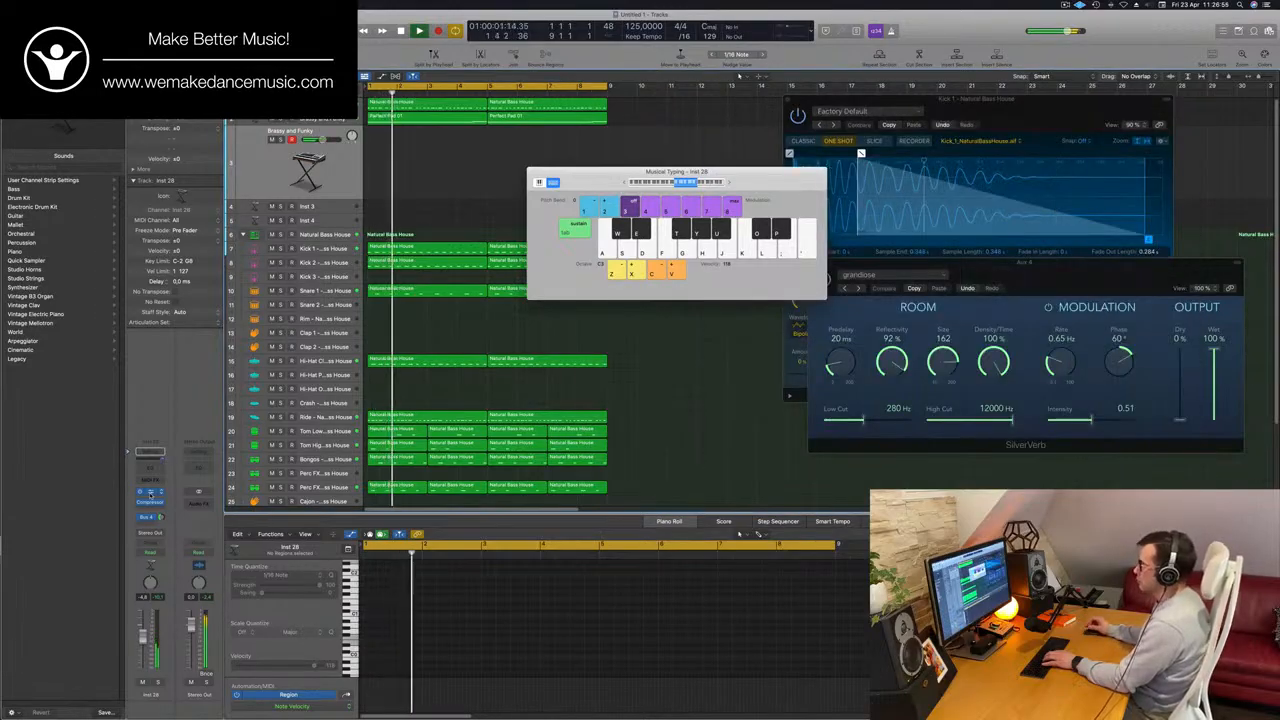
Show the duplicated track's Alchemy instrument and move its window slightly lower to keep the arrangement regions clear.
click(151, 494)
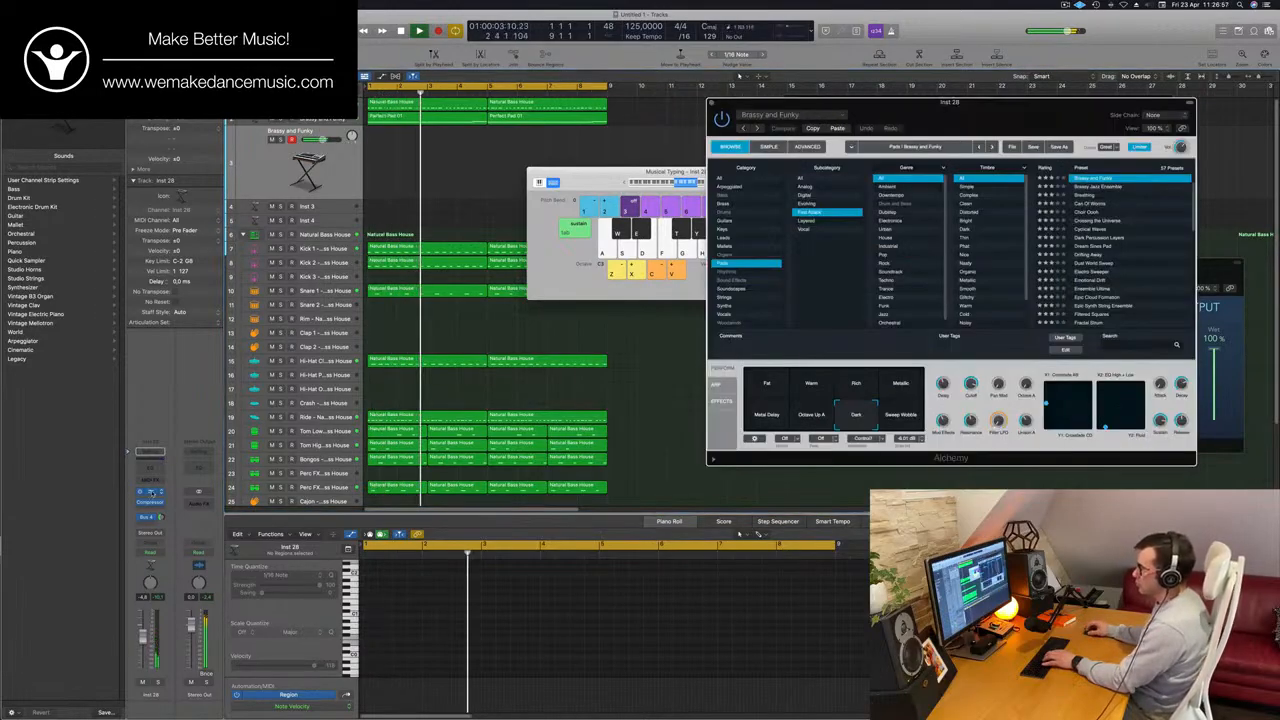
drag(1001, 115, 960, 147)
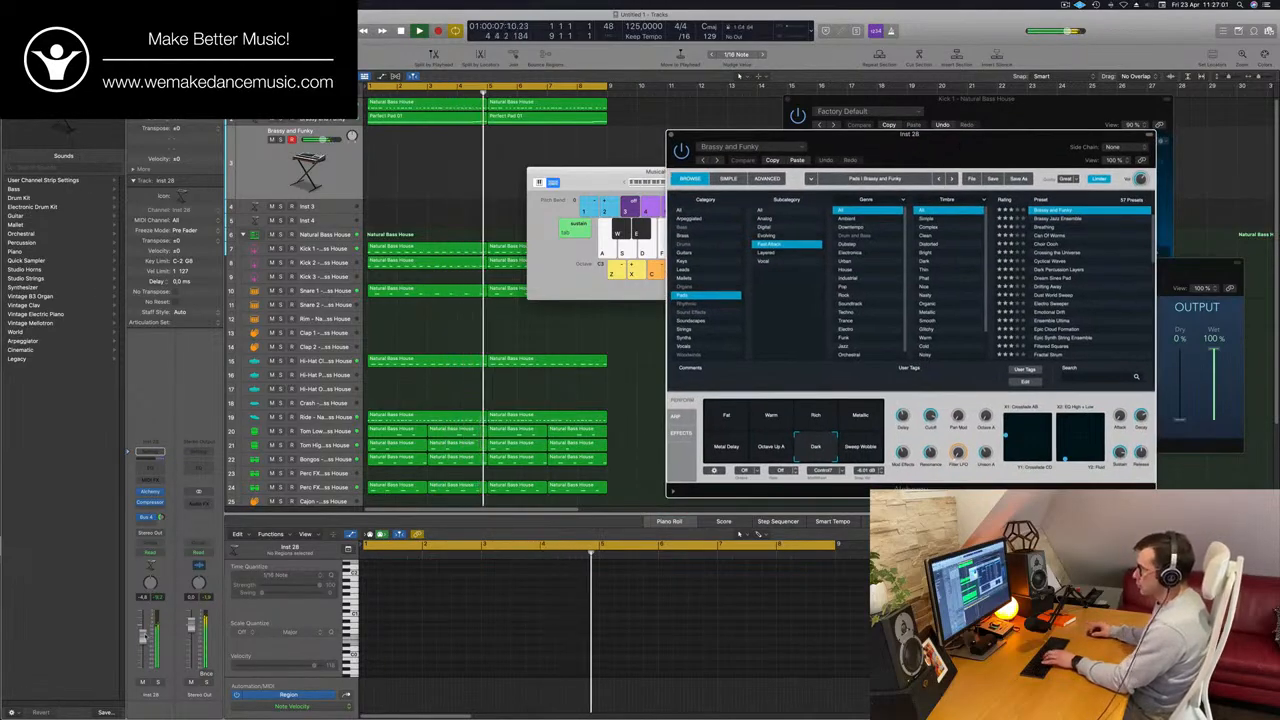
Lower the duplicated track's volume and raise its Bus 4 send to the reverb.
drag(142, 645, 142, 652)
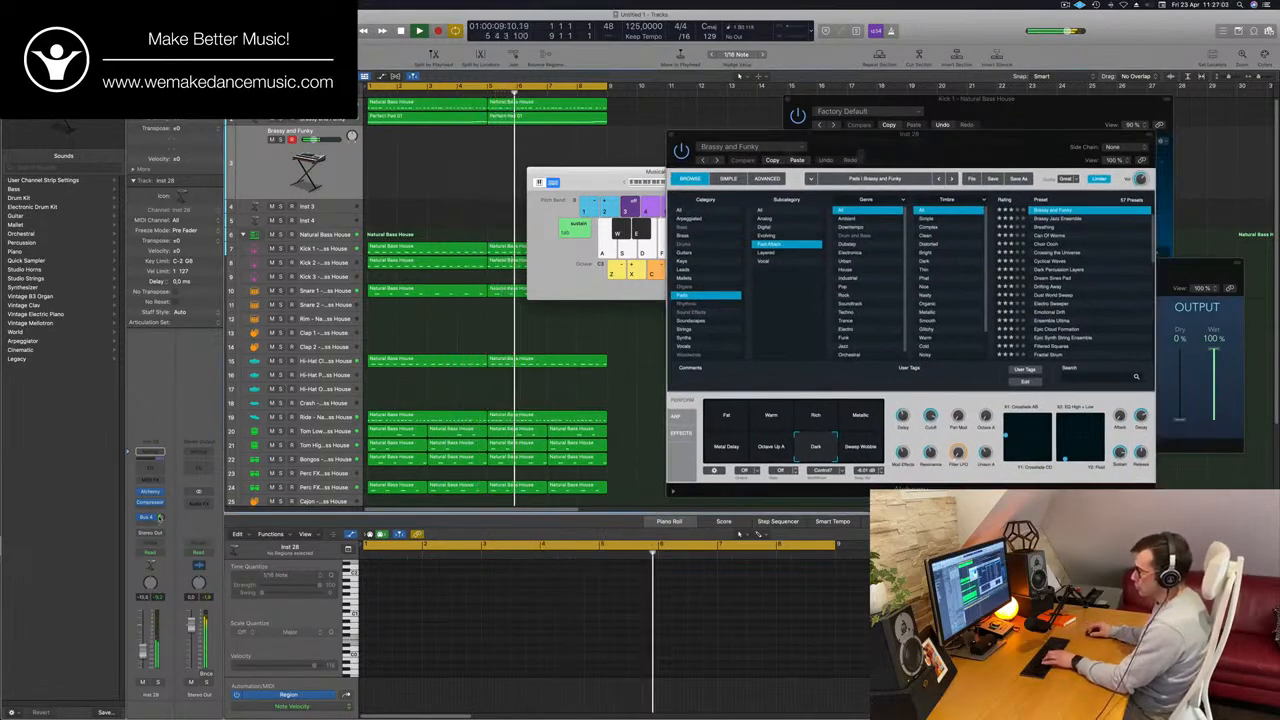
drag(160, 517, 160, 508)
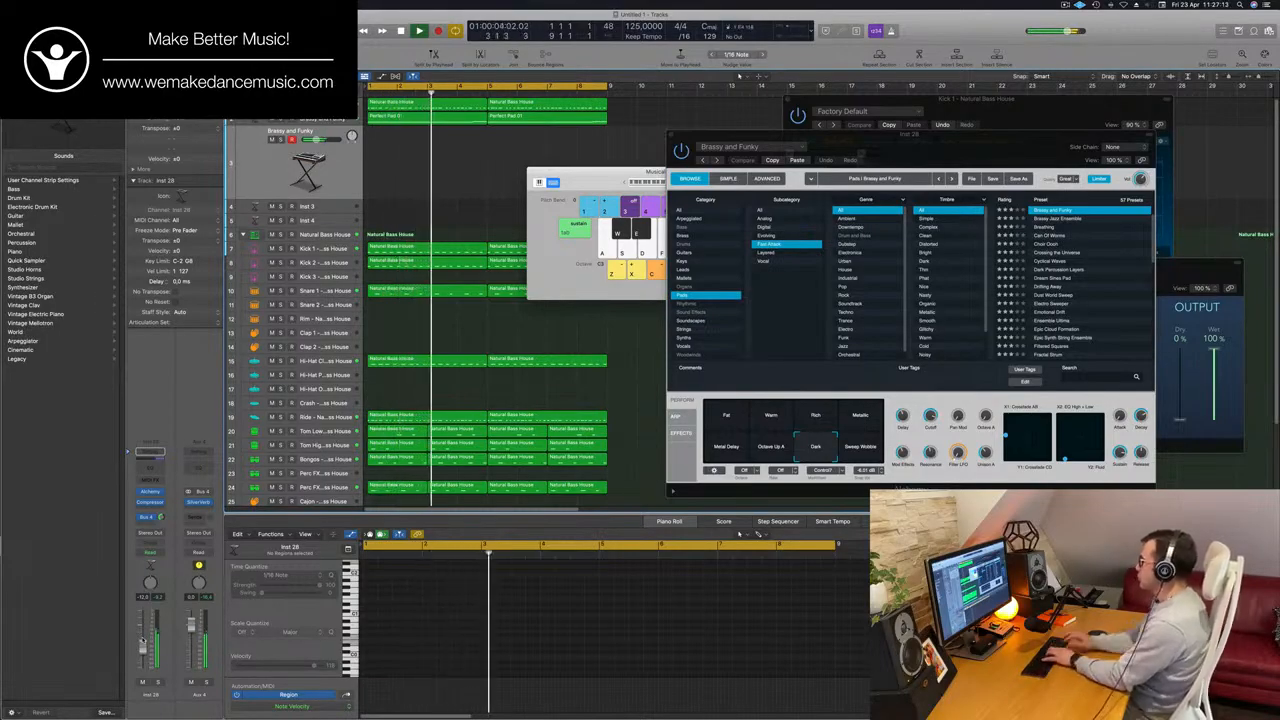
Audition Alchemy's Sweep Wobble, Fat and Warm performance snapshots during playback and settle on Rich.
click(860, 440)
click(816, 416)
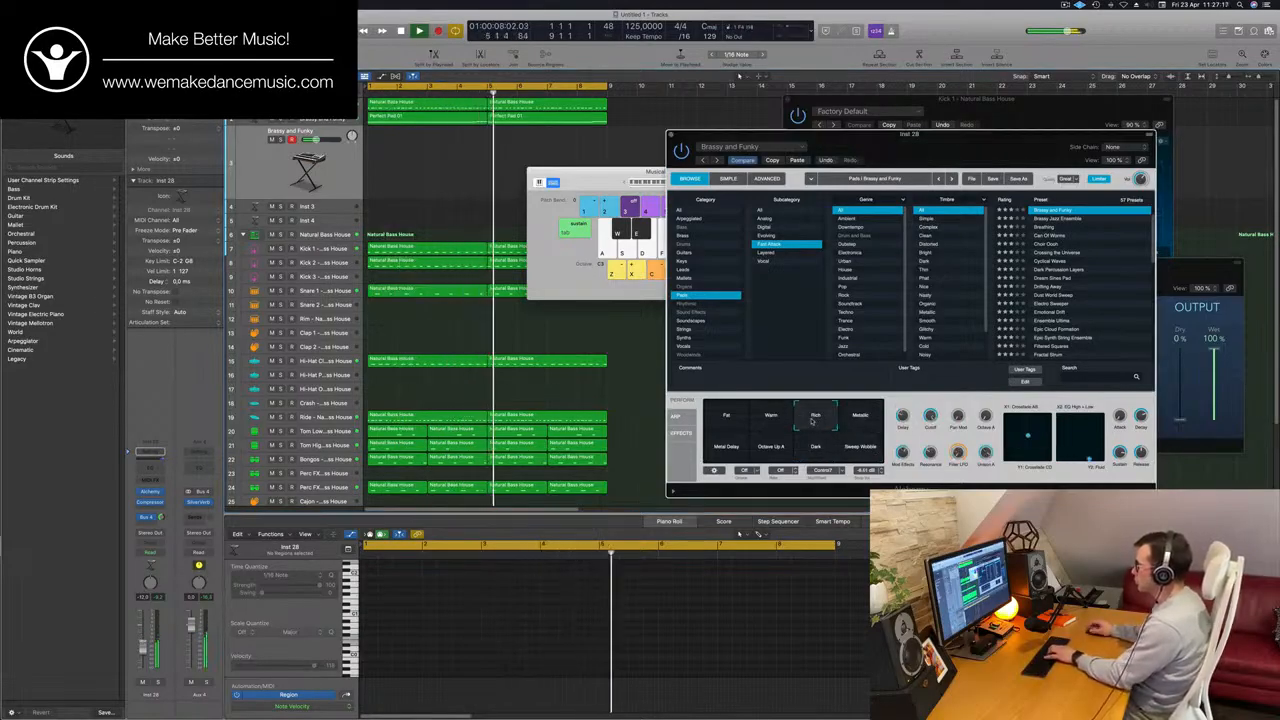
click(722, 420)
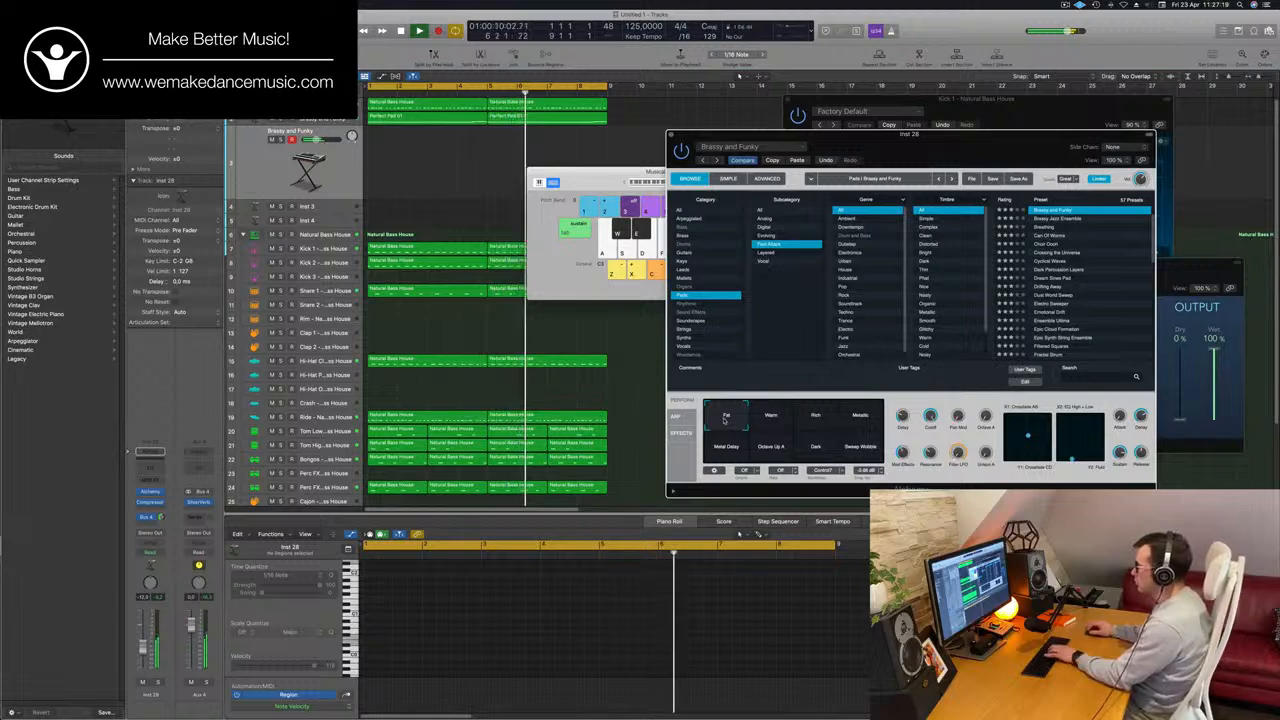
click(772, 420)
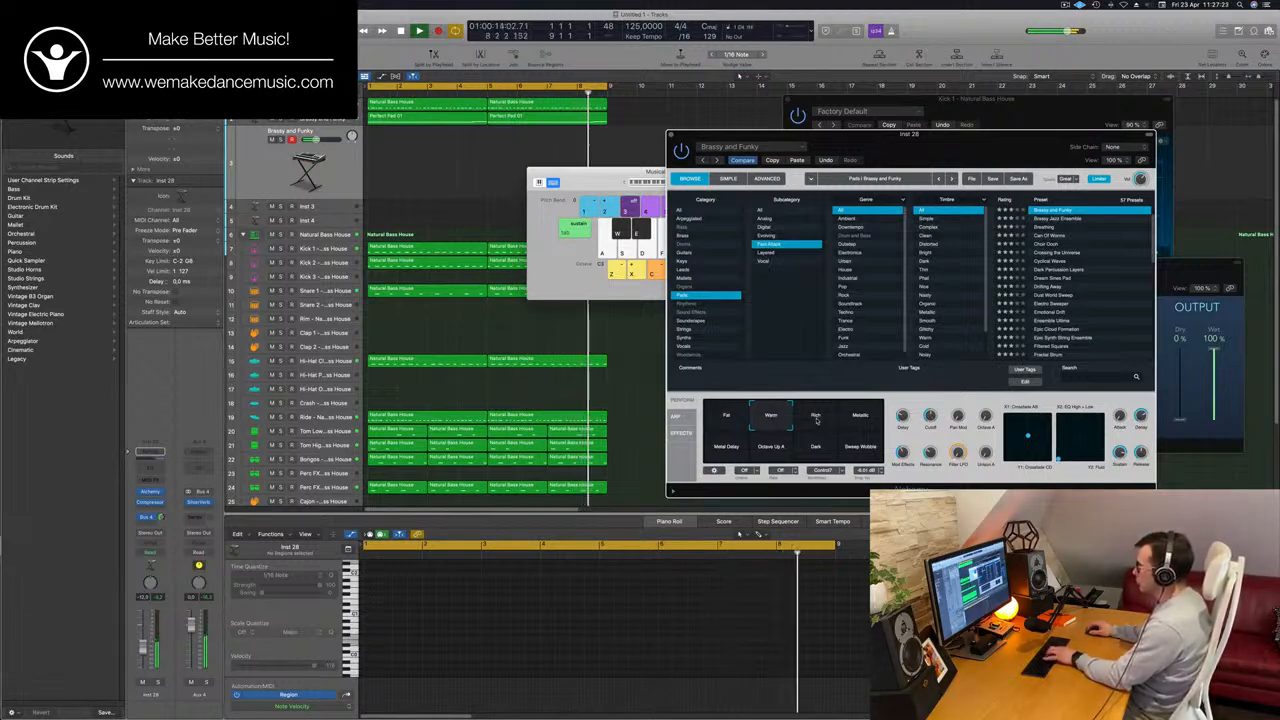
click(816, 418)
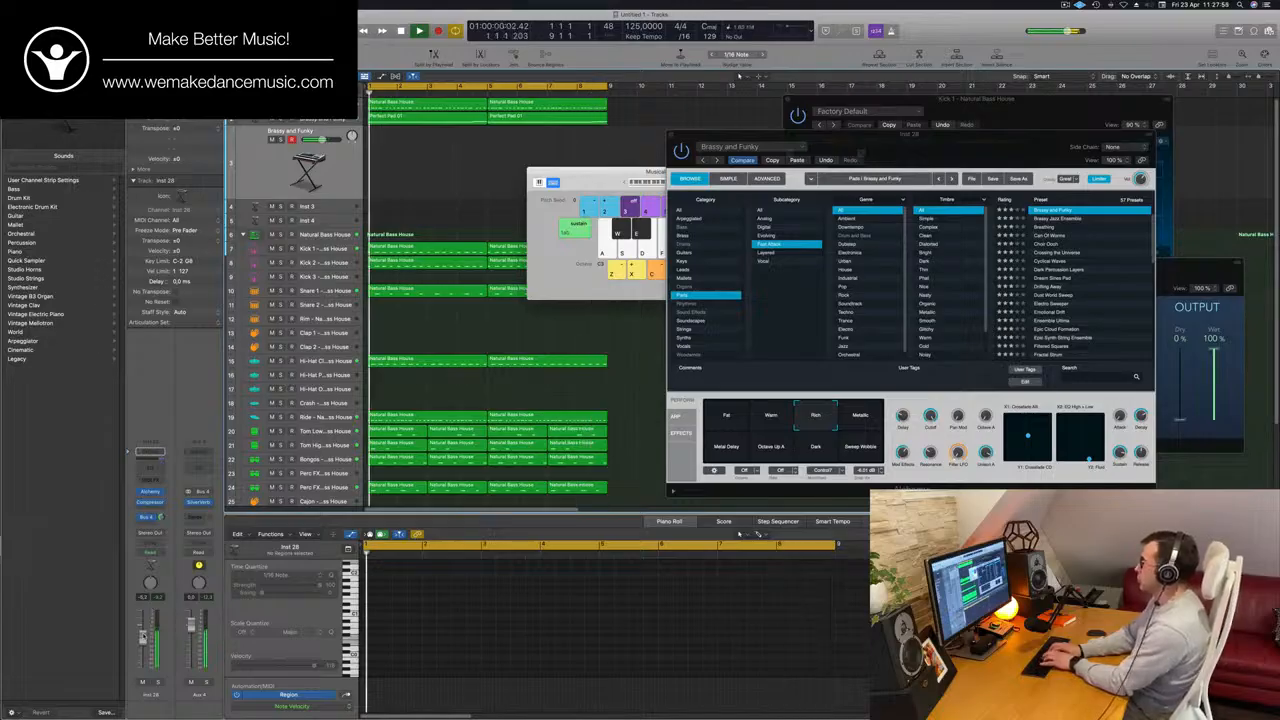
Record two trial melody takes on the duplicated track with Musical Typing and delete each take after listening.
key(r)
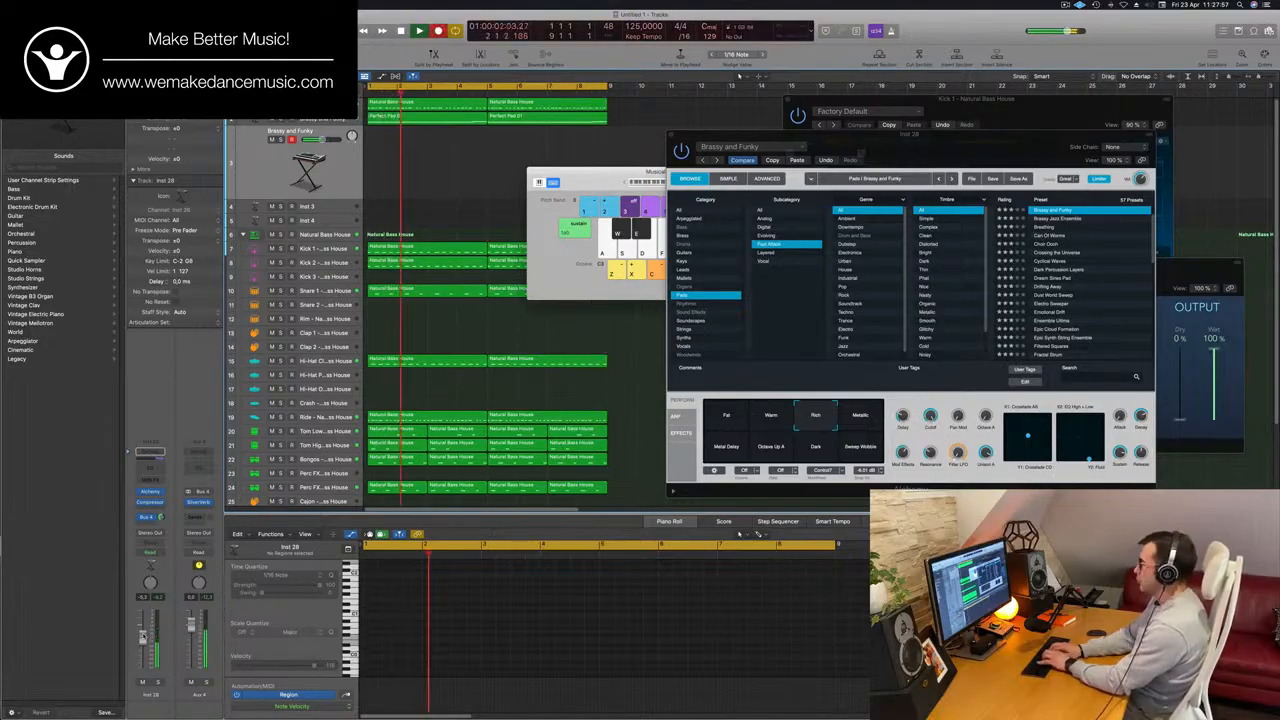
key(g)
key(g)
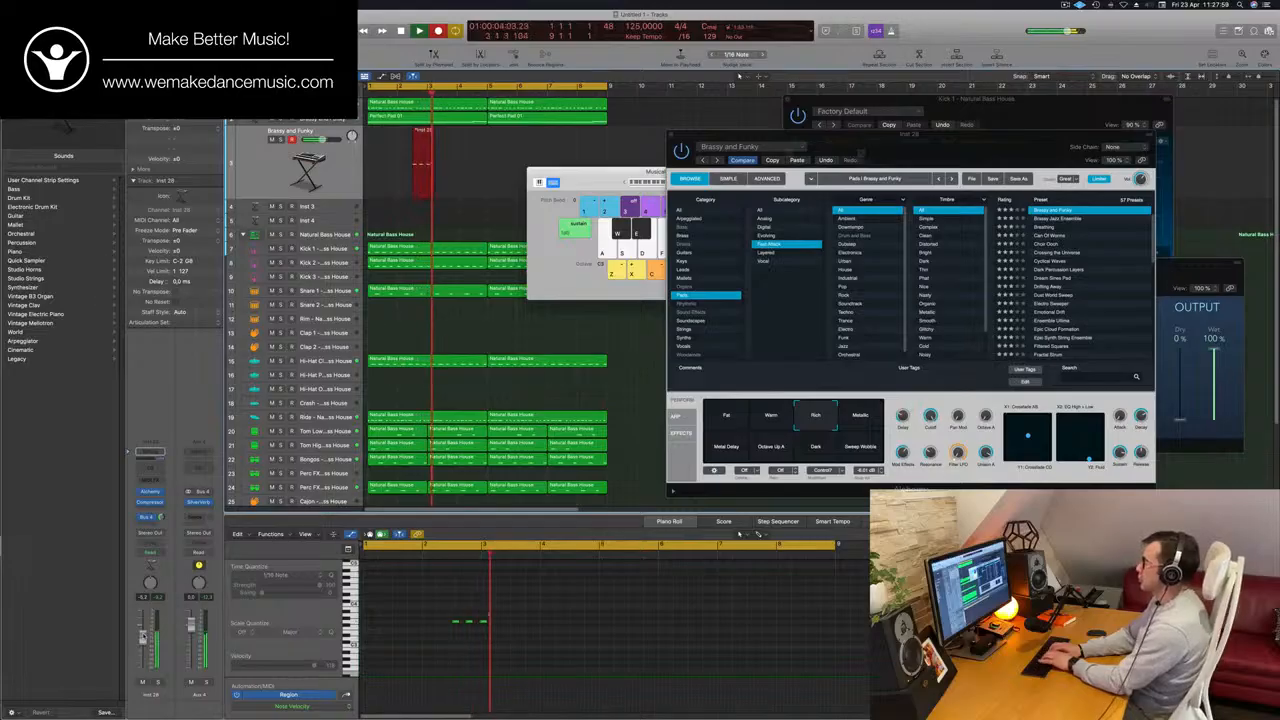
key(h)
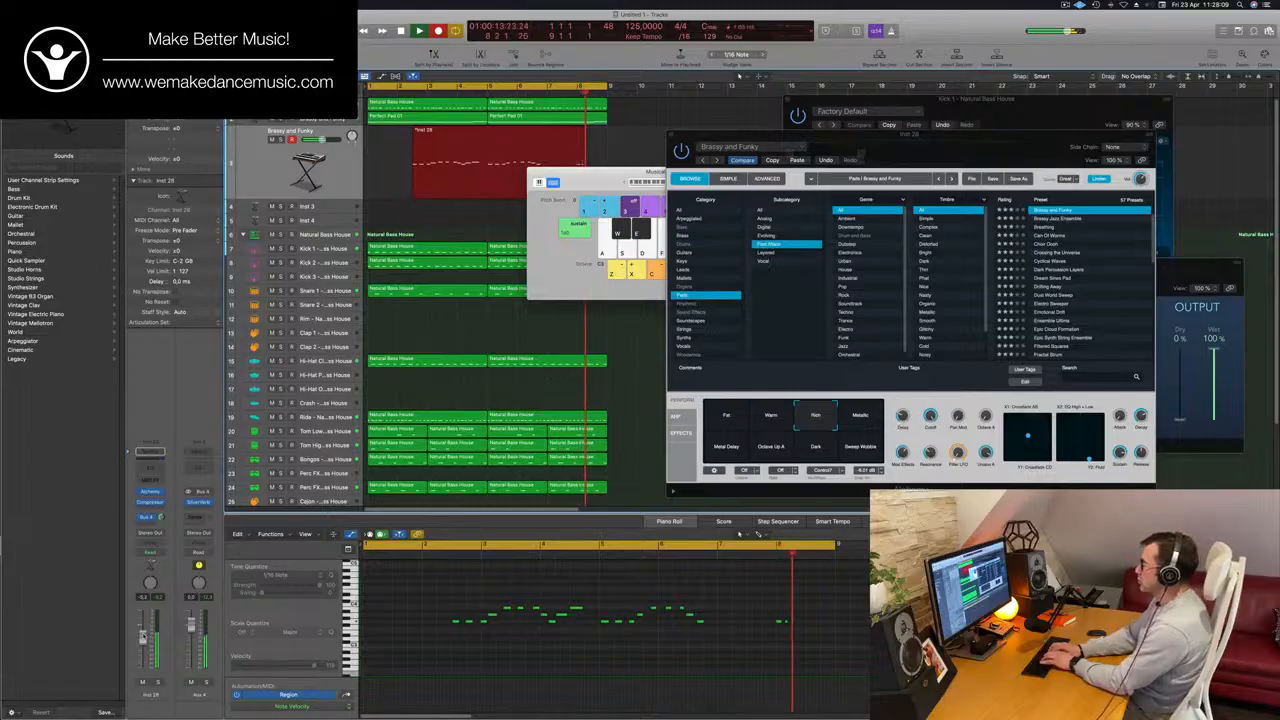
key(space)
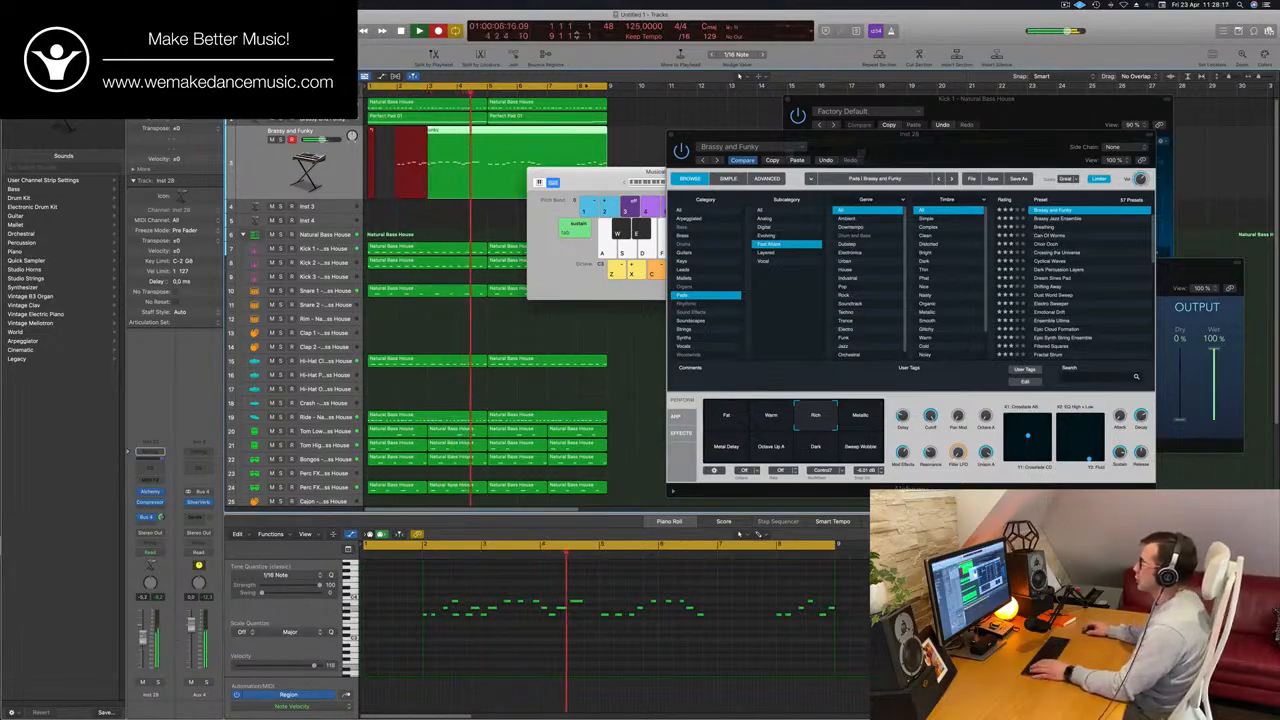
key(space)
key(space)
click(572, 95)
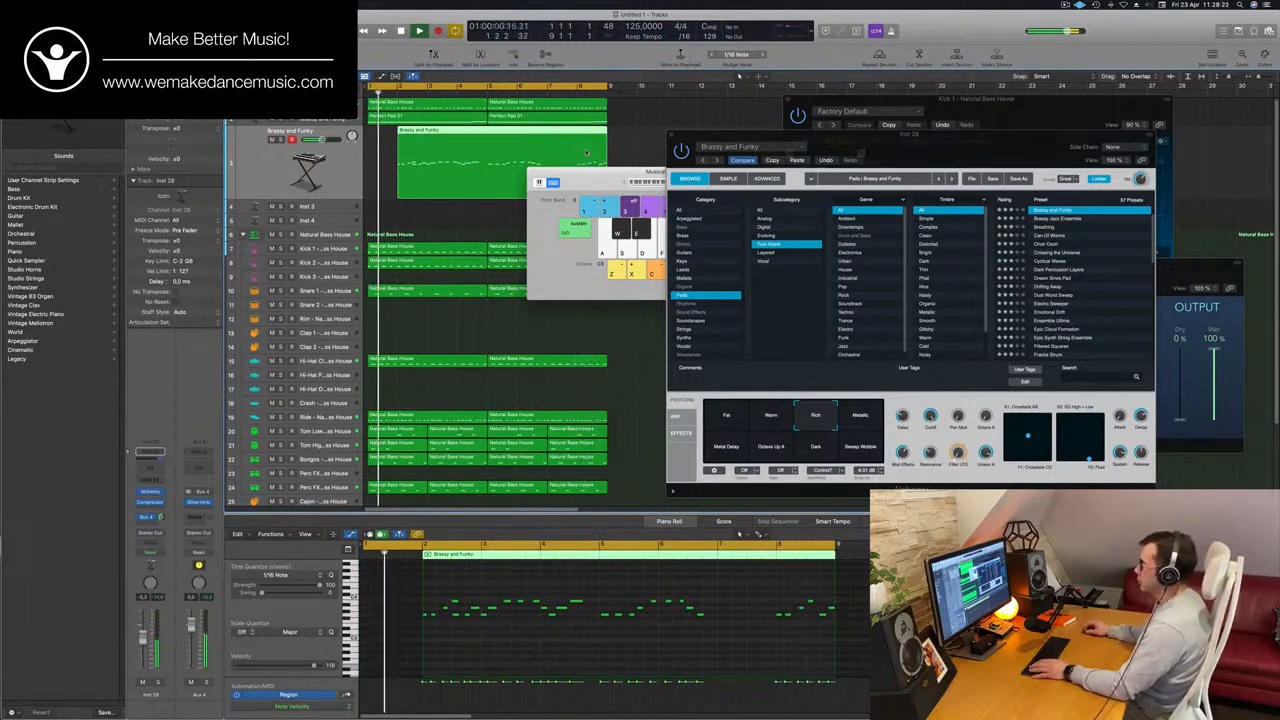
key(Delete)
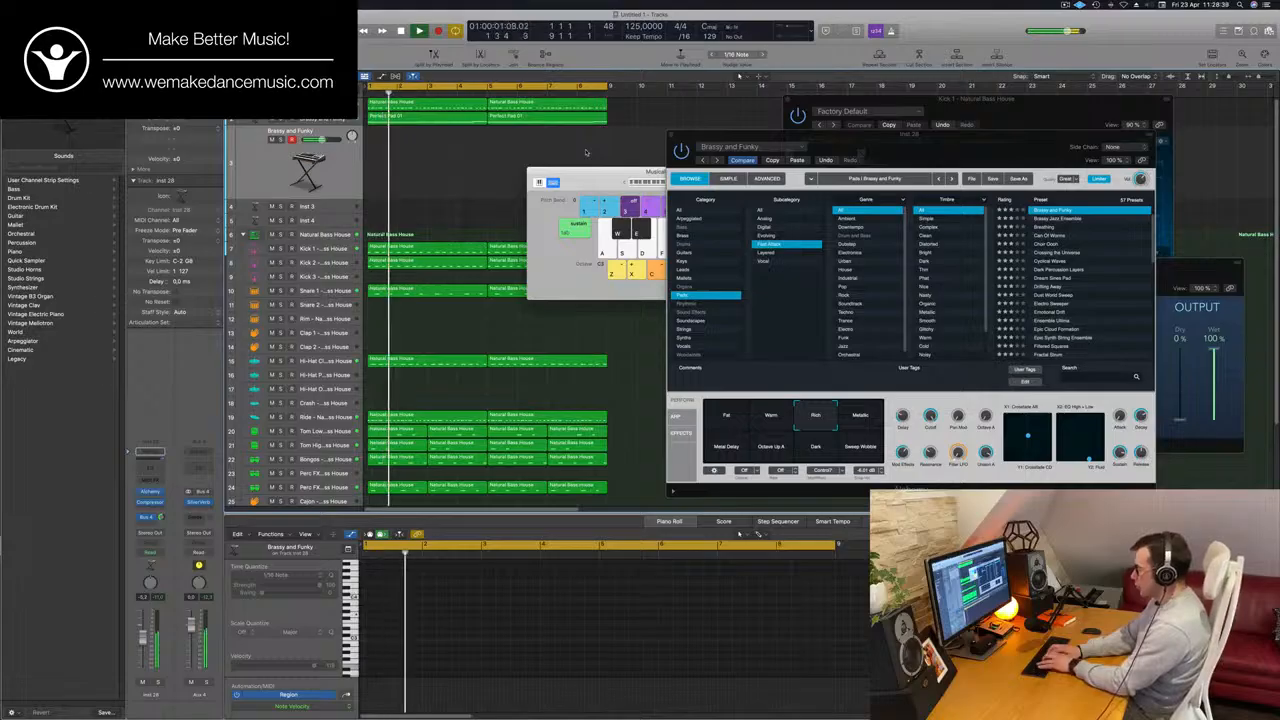
key(r)
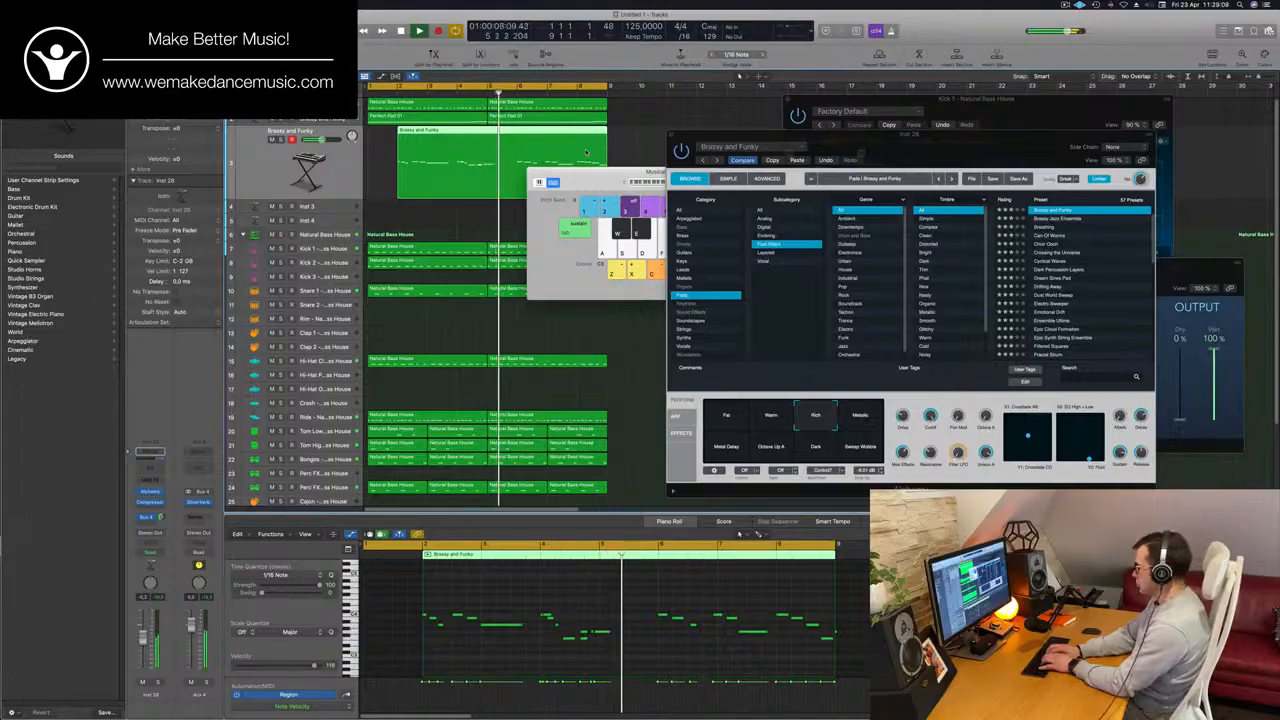
key(Delete)
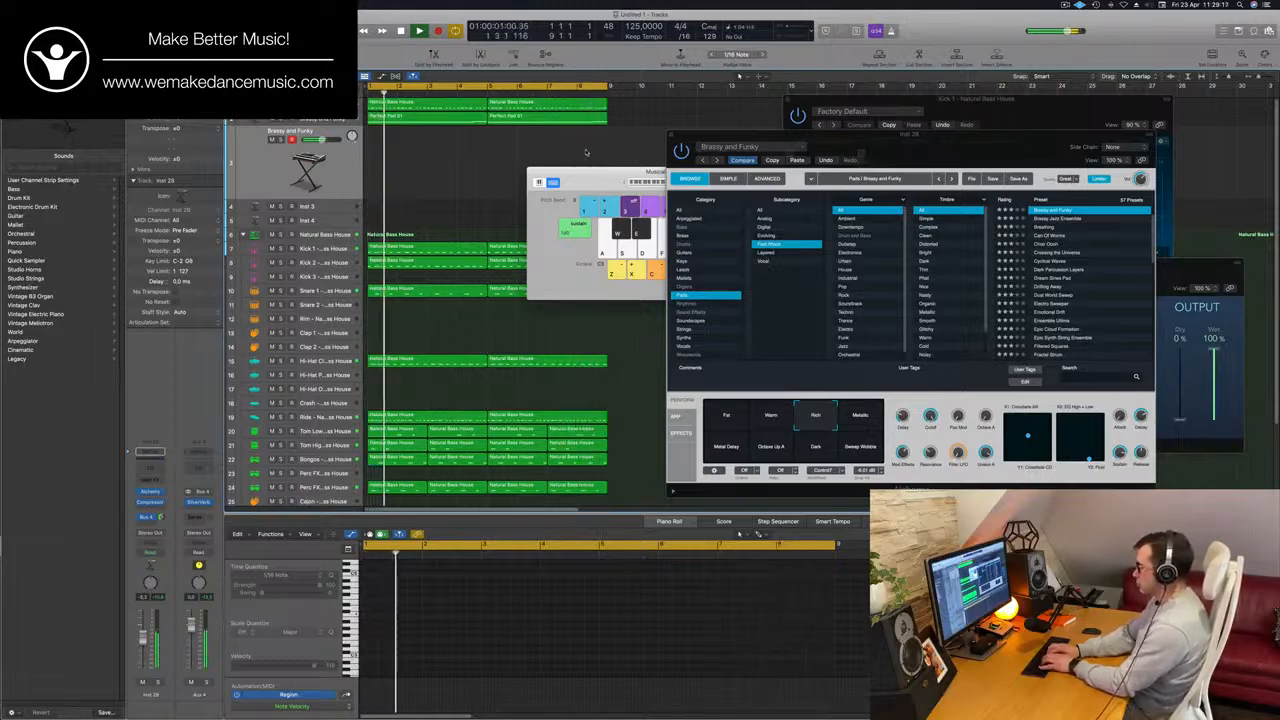
Record a slow five-note melody on the duplicated track, move its region to bar 1 and restart playback.
key(r)
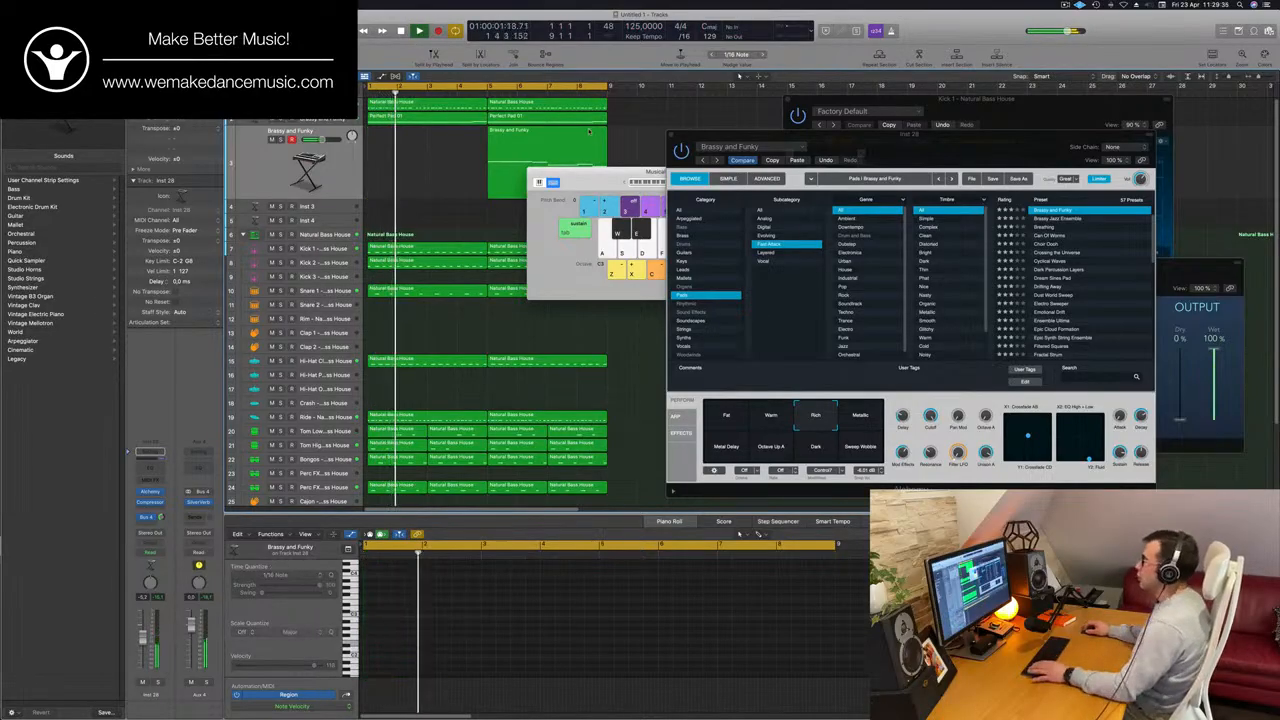
drag(542, 140, 423, 140)
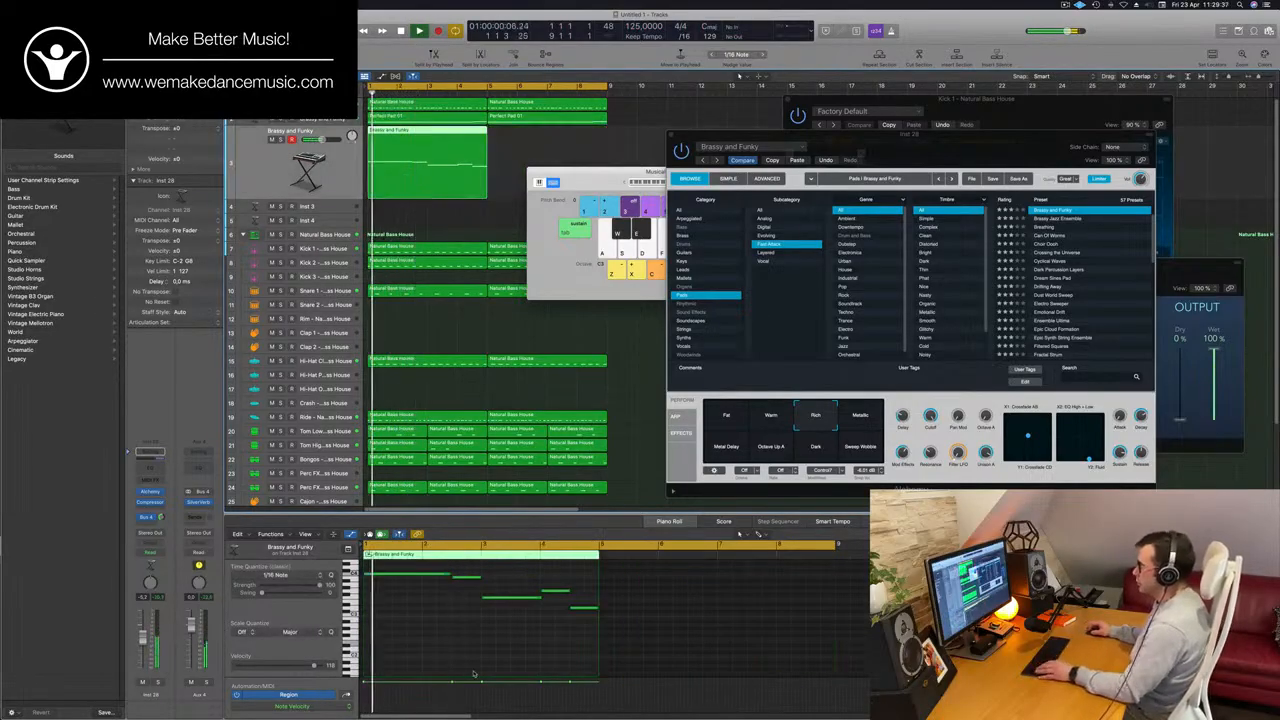
key(Return)
Quantize all notes of the recorded region to 1/16 Note and listen with the whole phrase in view.
key(super+a)
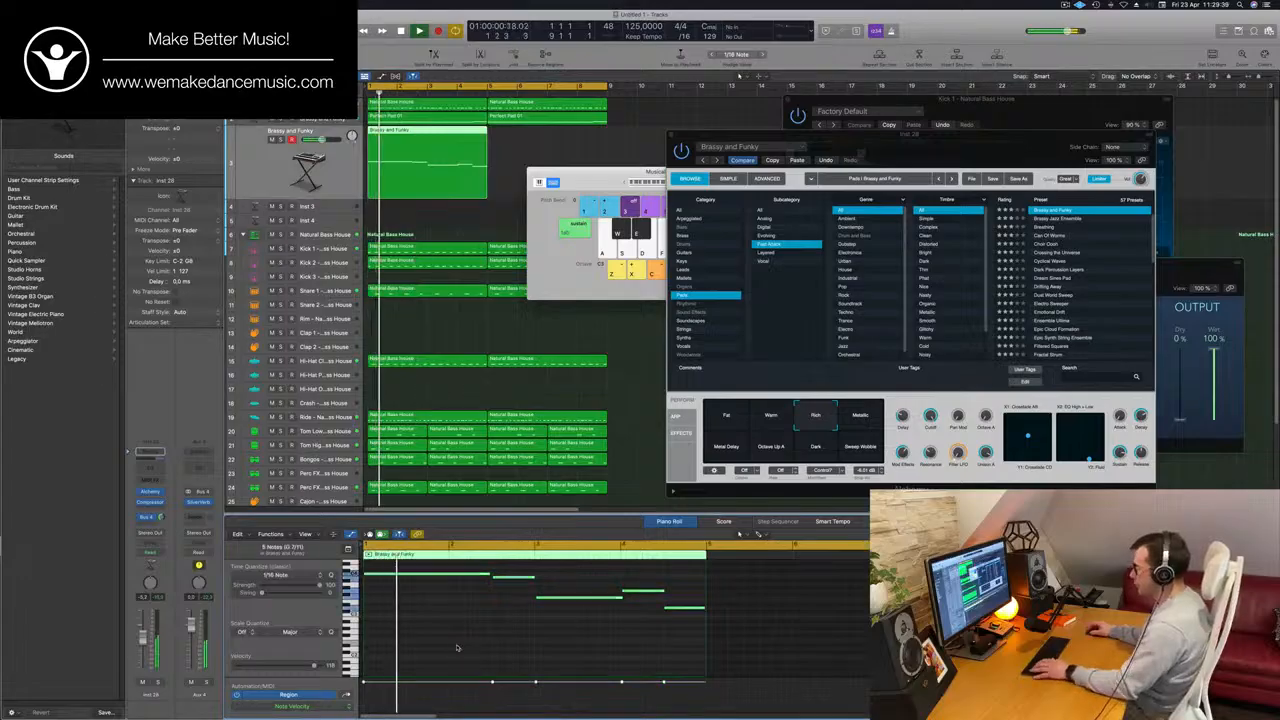
key(q)
key(space)
key(space)
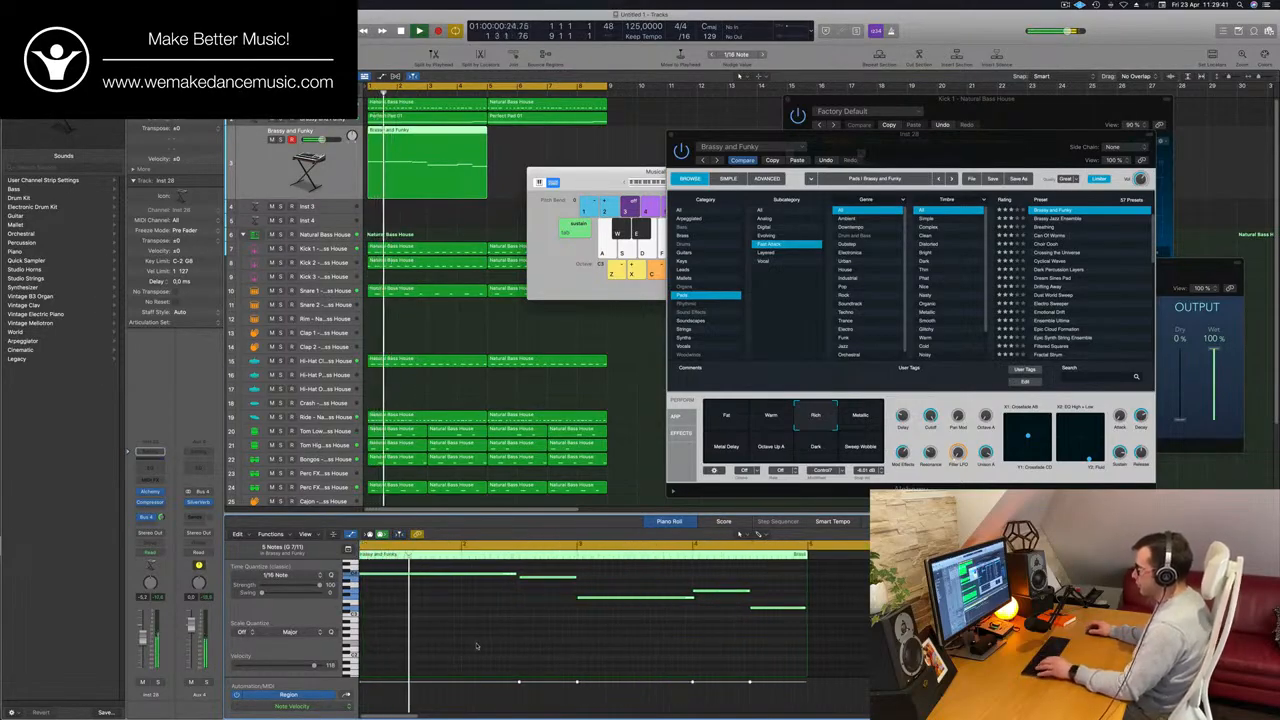
key(super+Left)
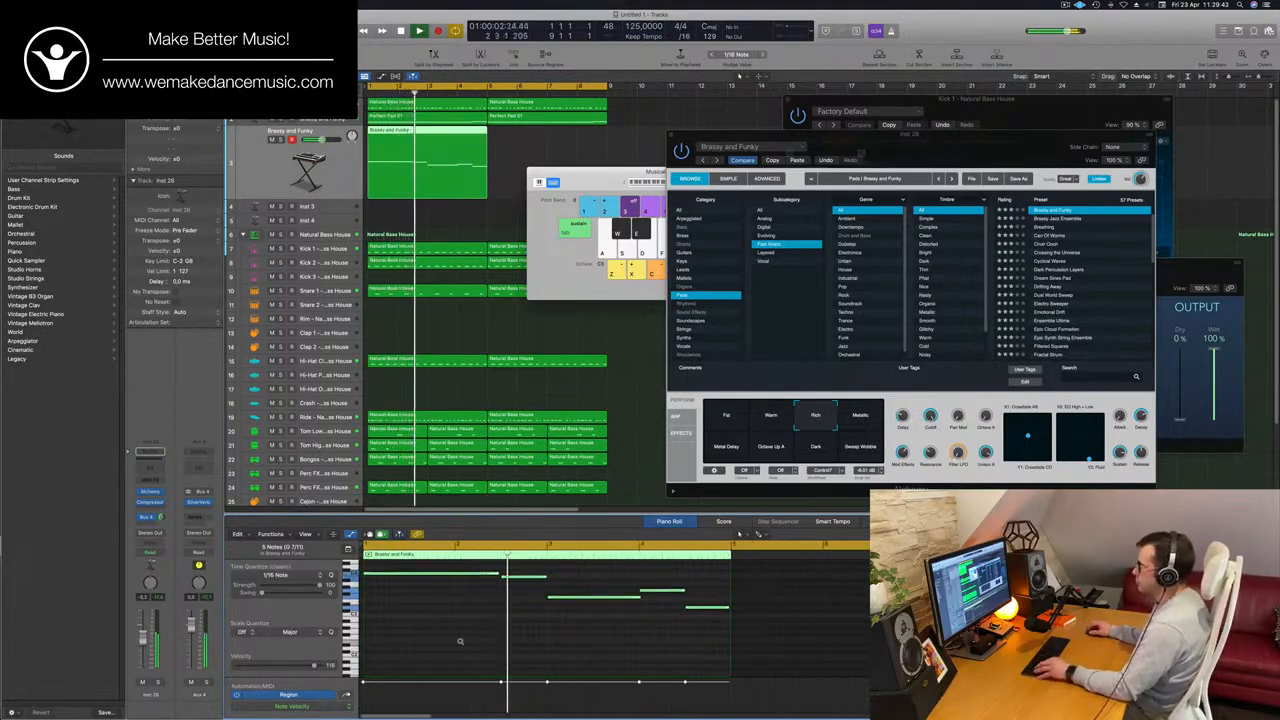
key(super+Left)
key(super+Left)
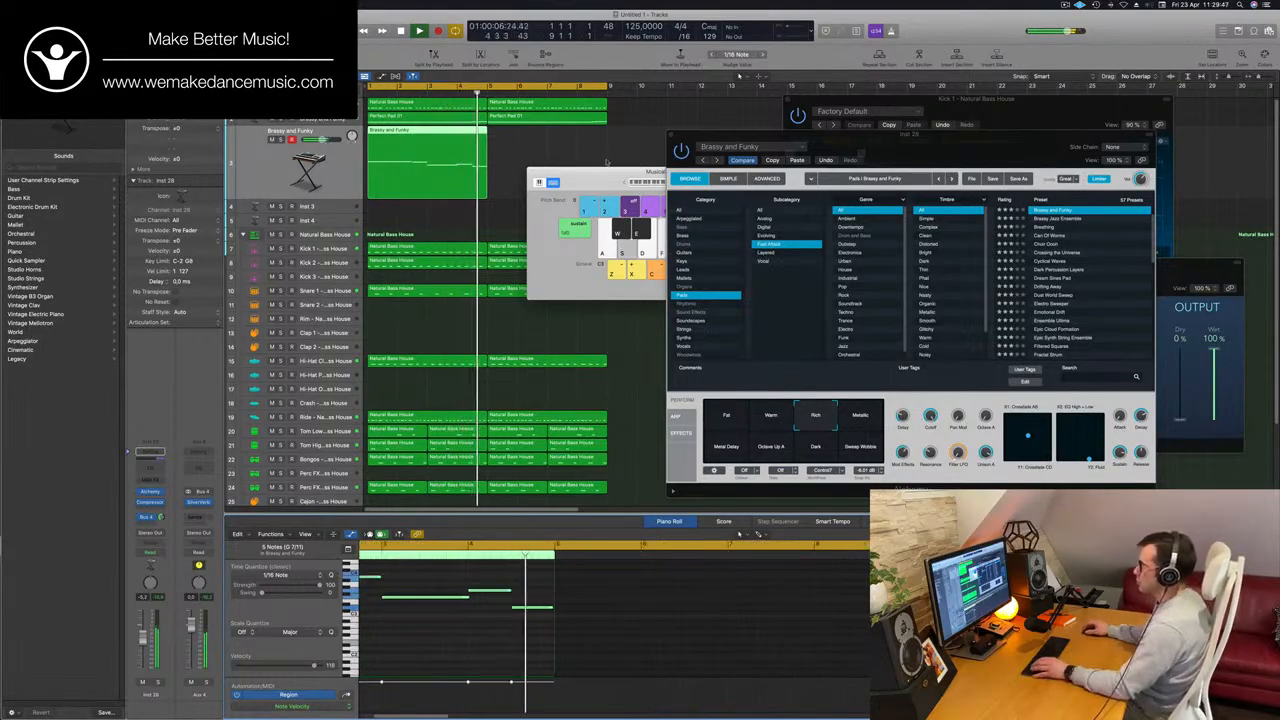
Copy the recorded region to bar 5, select both regions and play them from the start.
key(Return)
drag(454, 140, 580, 139)
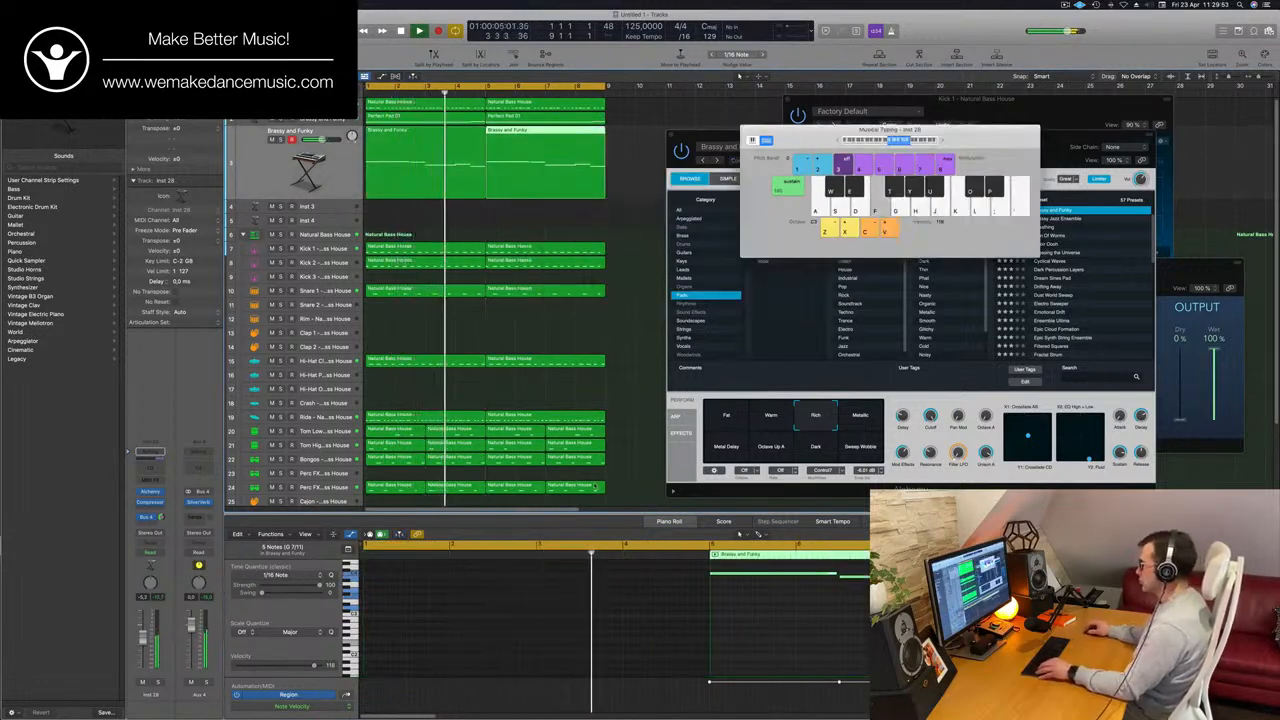
drag(470, 227, 515, 191)
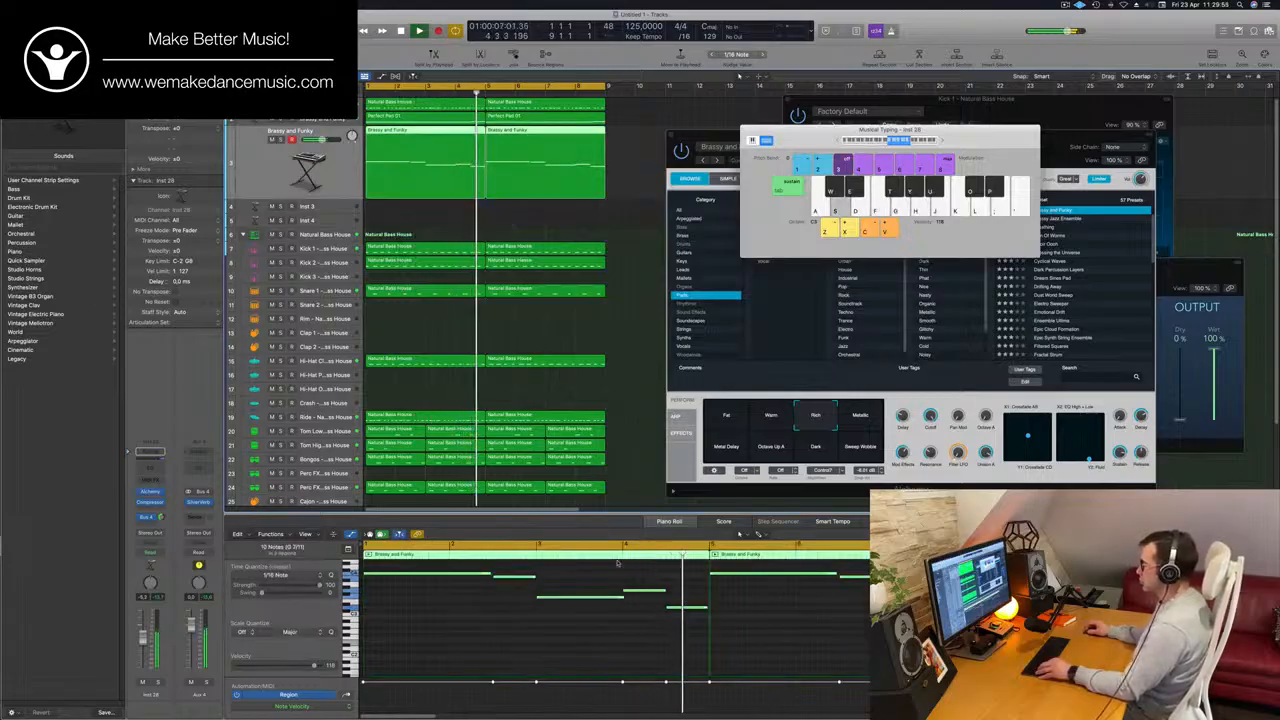
key(Return)
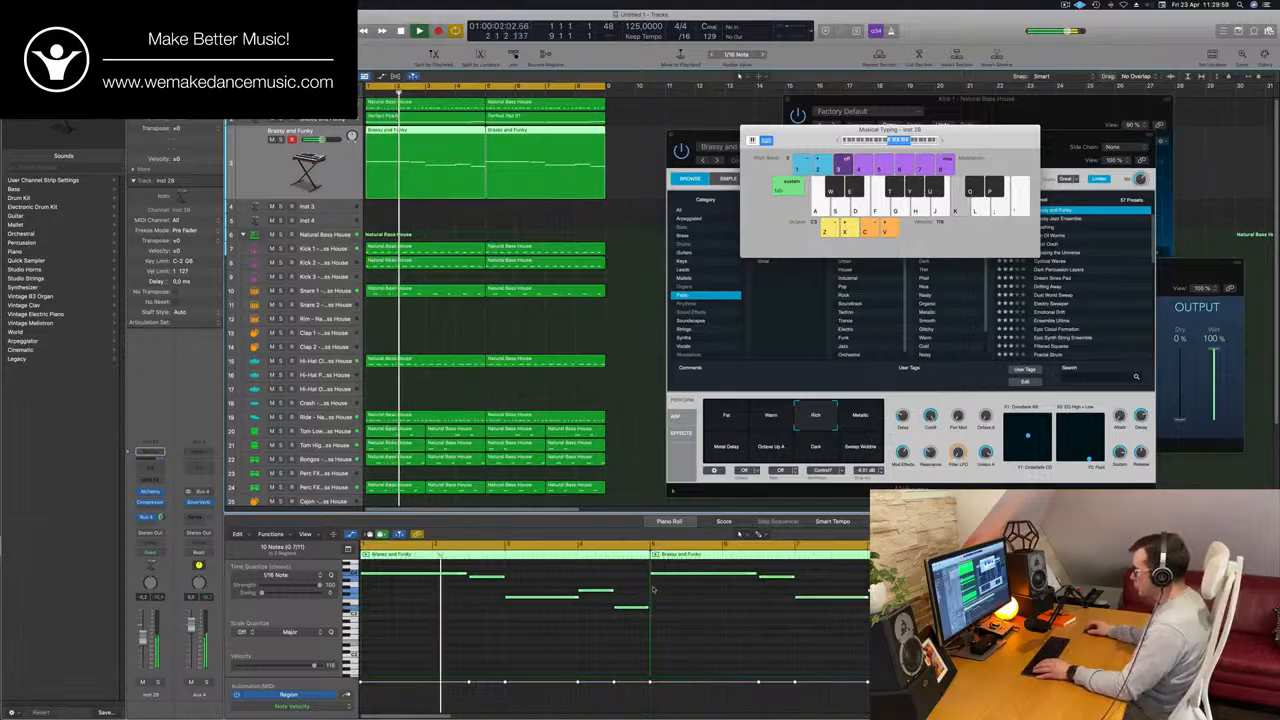
Lower the long first note of the copied region, raise the short note after it and replay the loop.
click(690, 577)
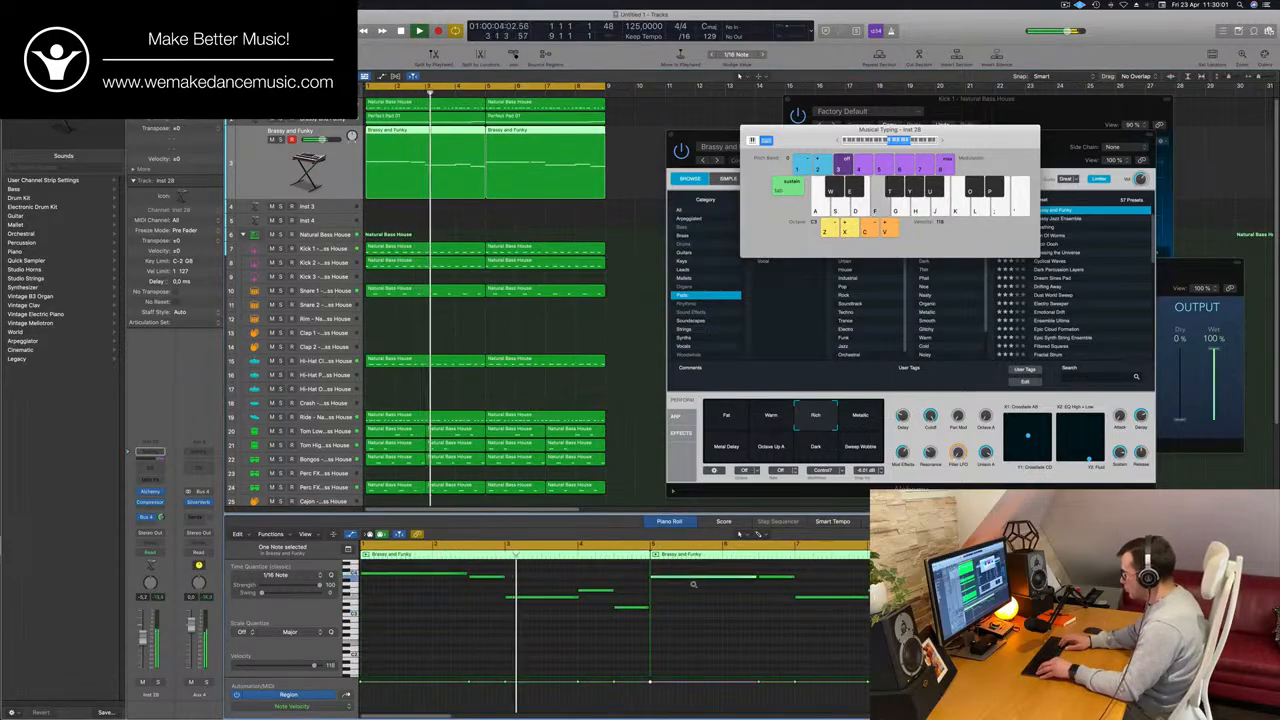
drag(770, 569, 773, 586)
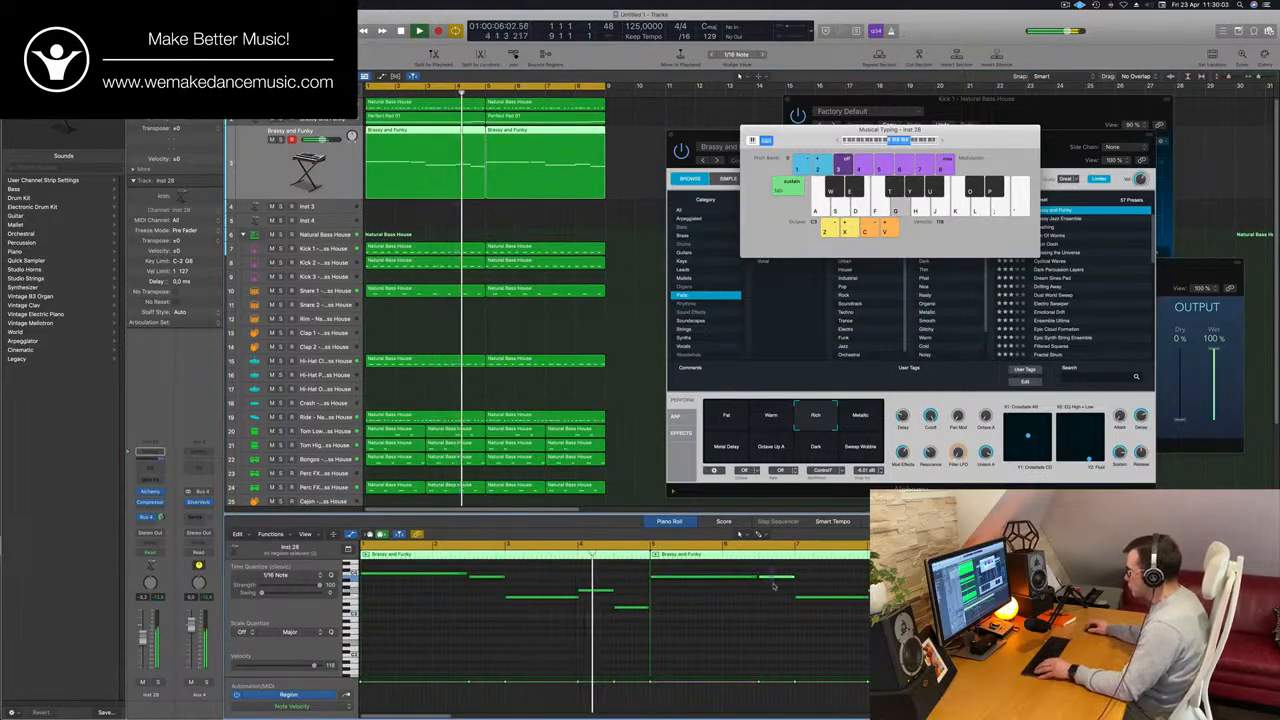
key(alt+Up)
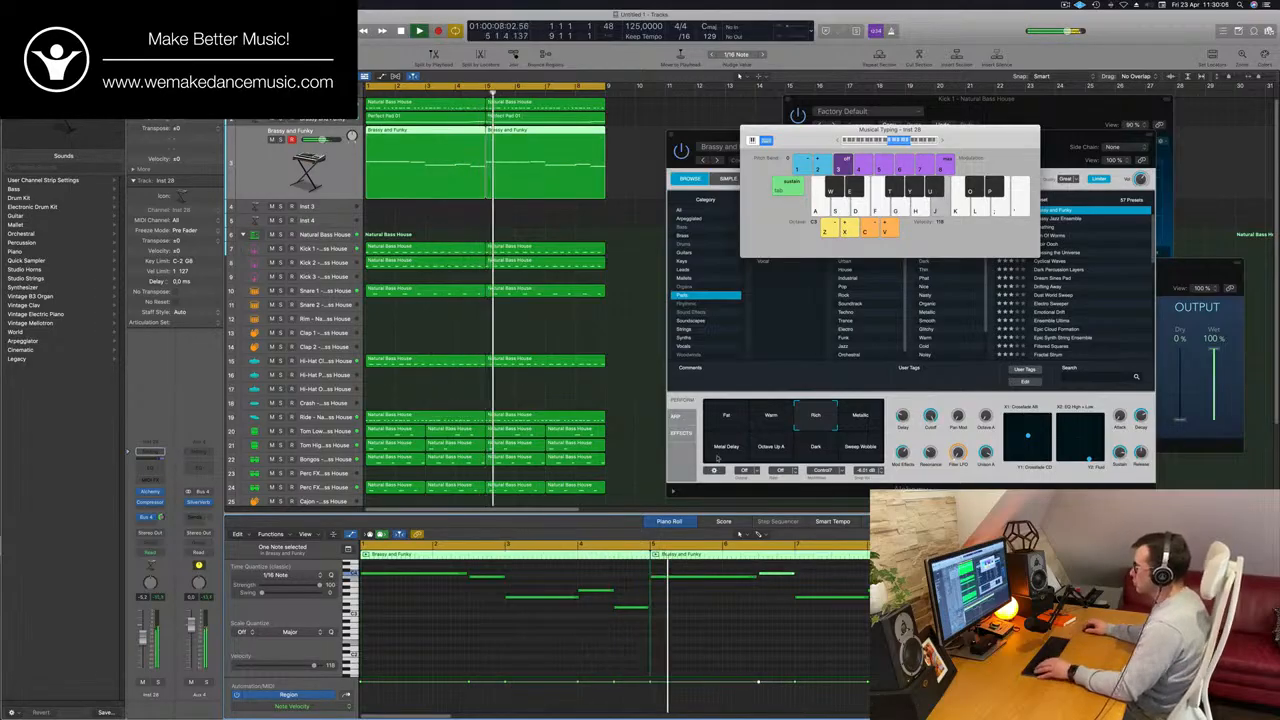
click(580, 334)
key(Return)
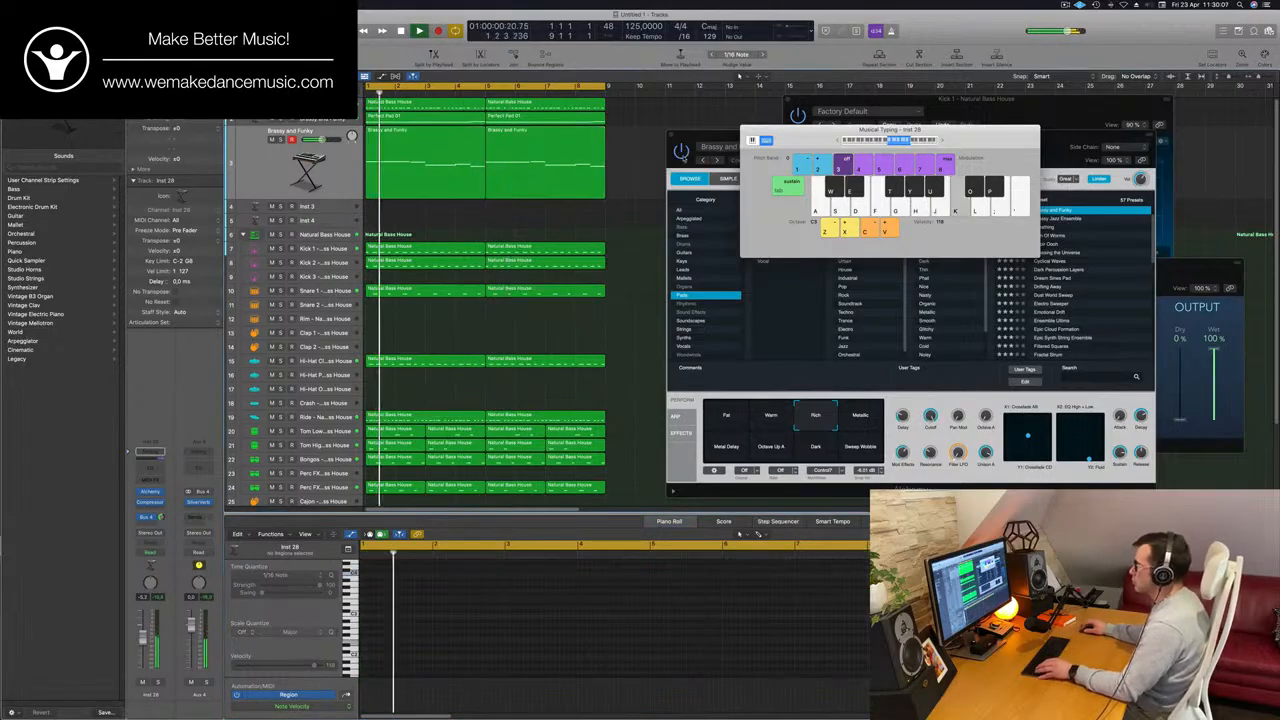
Join the two Brassy and Funky regions into one region and hide the Musical Typing keyboard.
click(418, 192)
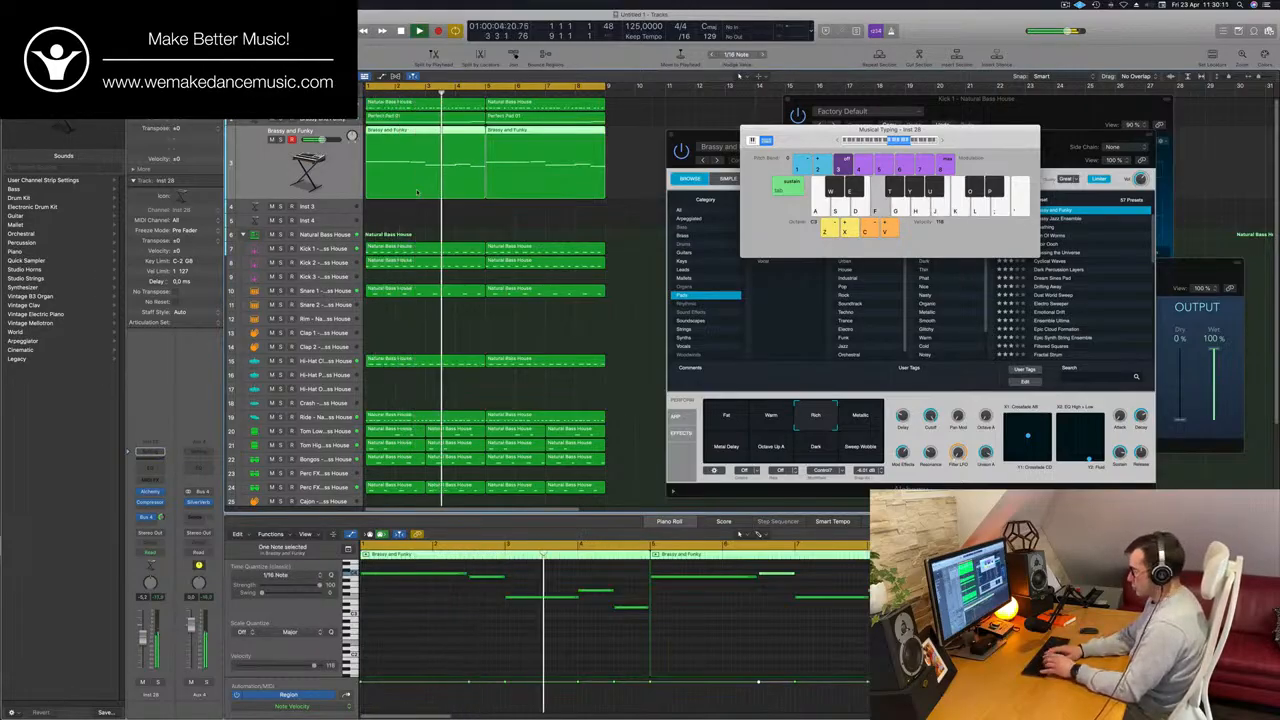
key(super+k)
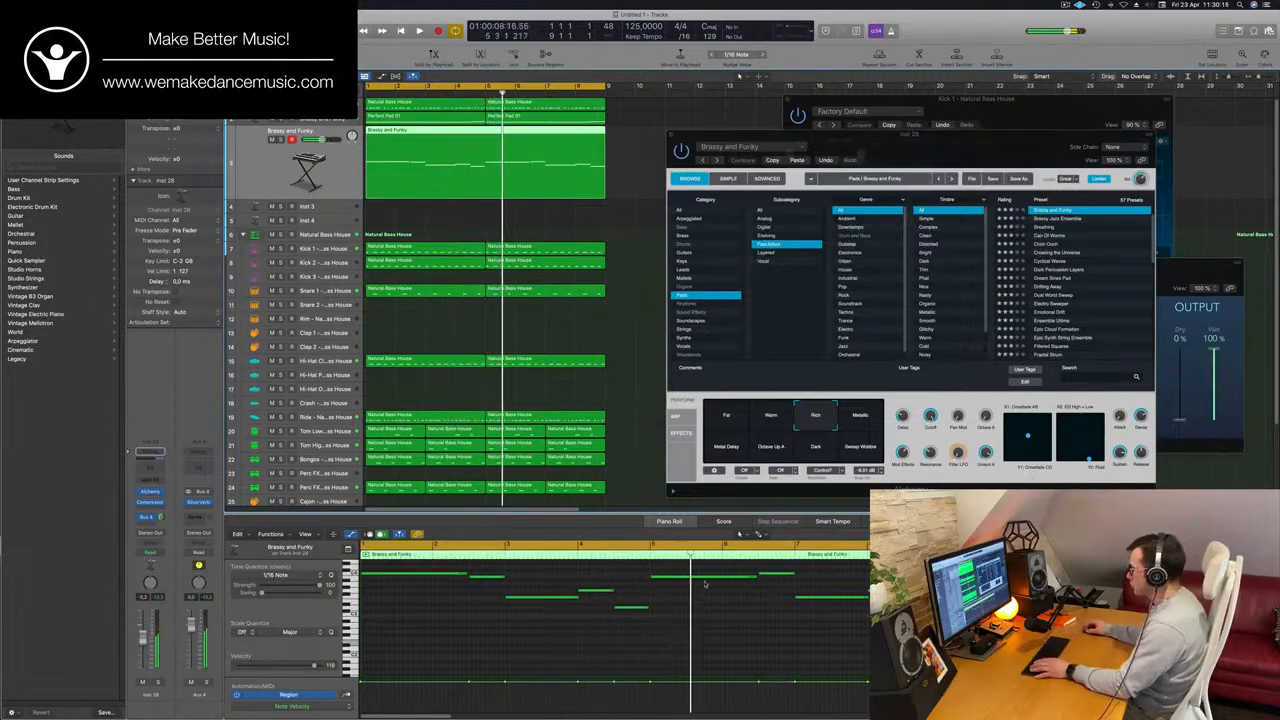
Lower the long note at bar 5 of the joined region and show the notes of the pad region above at bar 5.
key(Return)
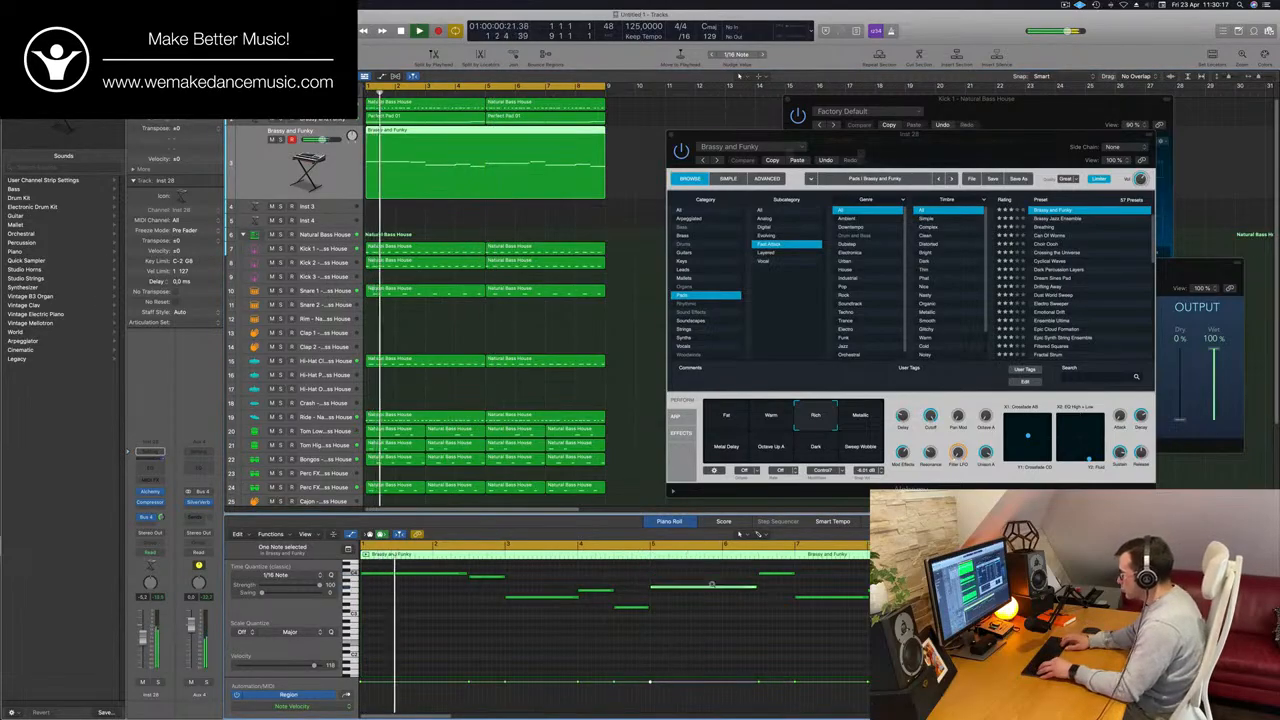
drag(713, 574, 712, 586)
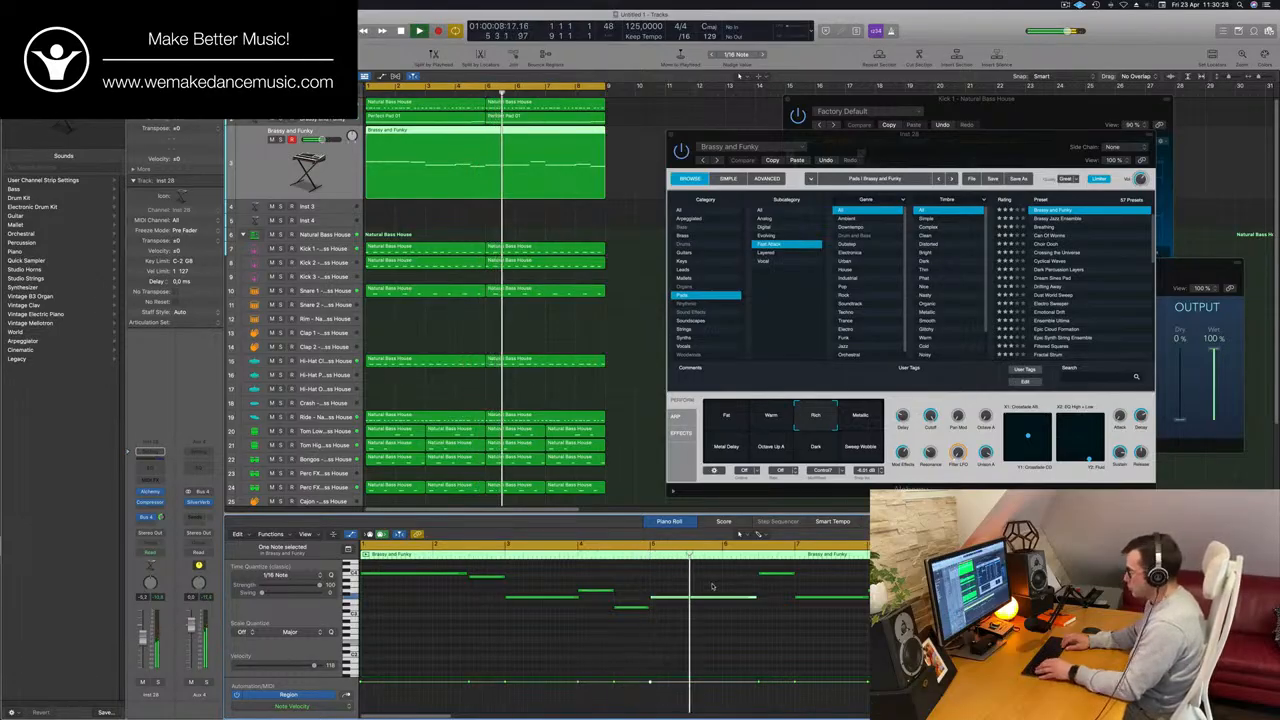
key(Return)
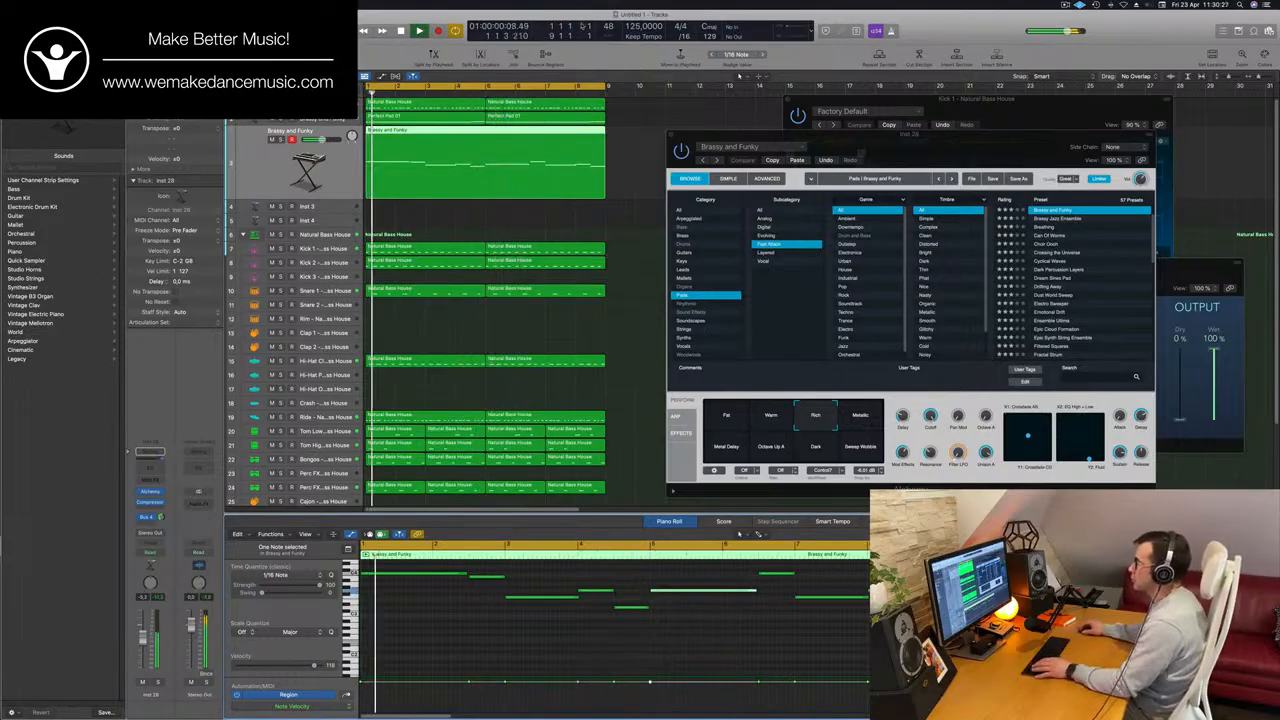
click(489, 117)
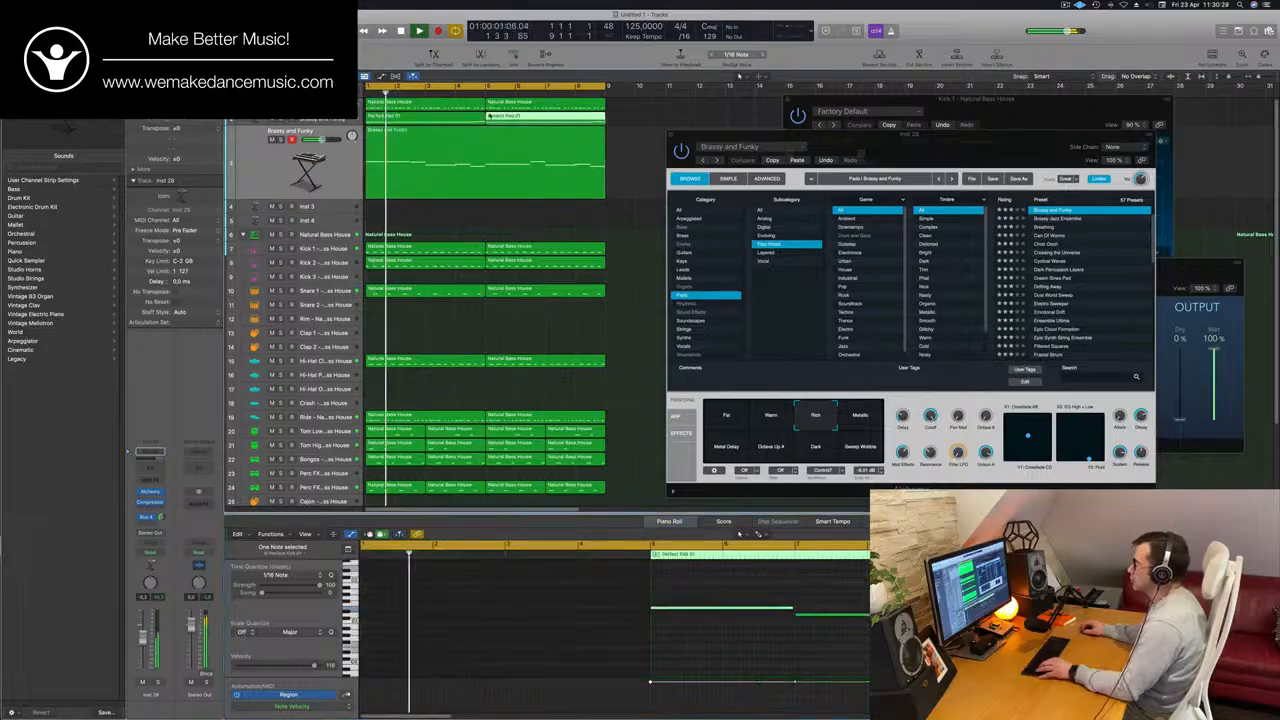
Examine the notes of both Perfect Pad 01 regions together and those of the Brassy and Funky melody region.
click(472, 117)
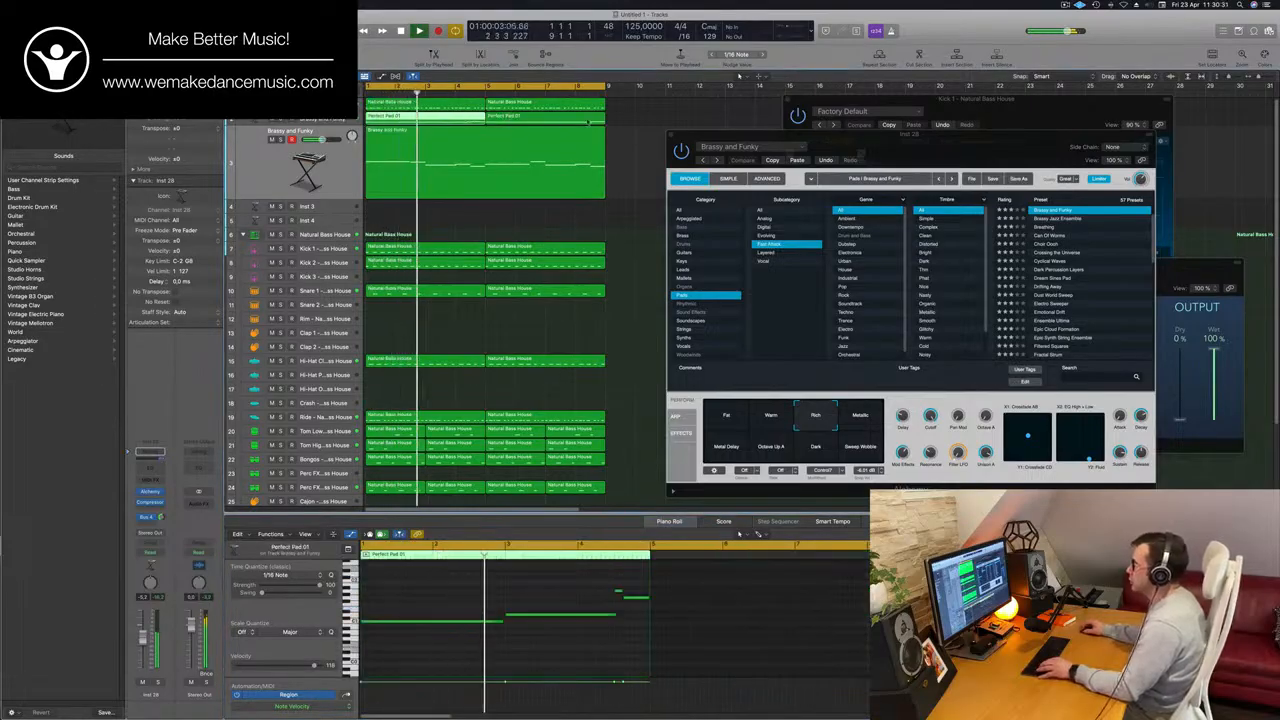
click(588, 120)
shift+click(461, 119)
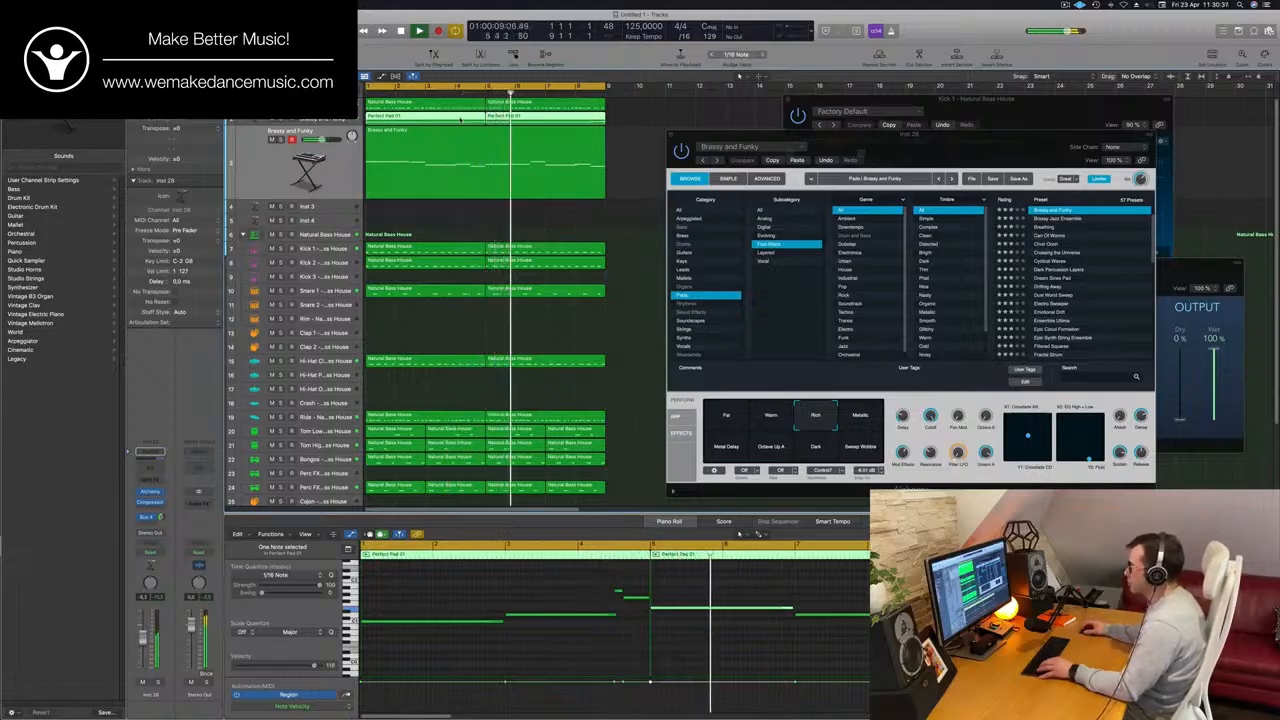
click(482, 165)
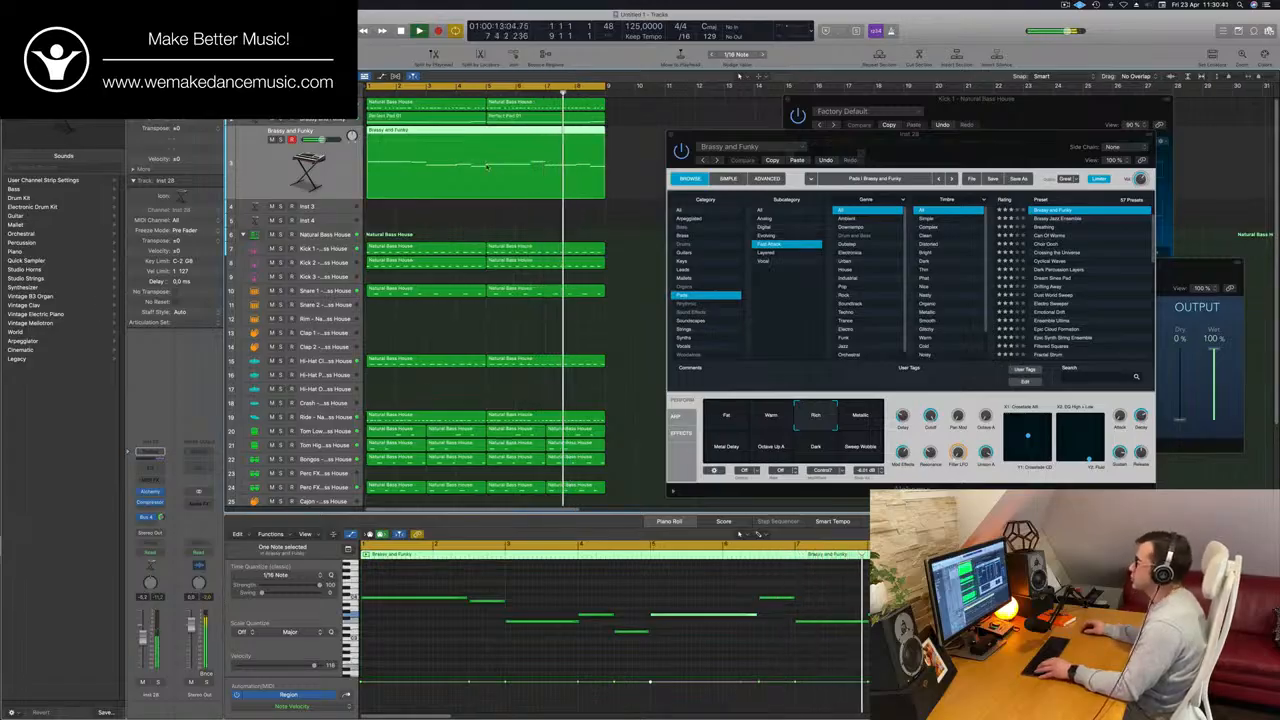
Lower the Cutoff slightly in the pad track's Alchemy while the loop plays, and close its plug-in window.
key(super+Left)
click(327, 121)
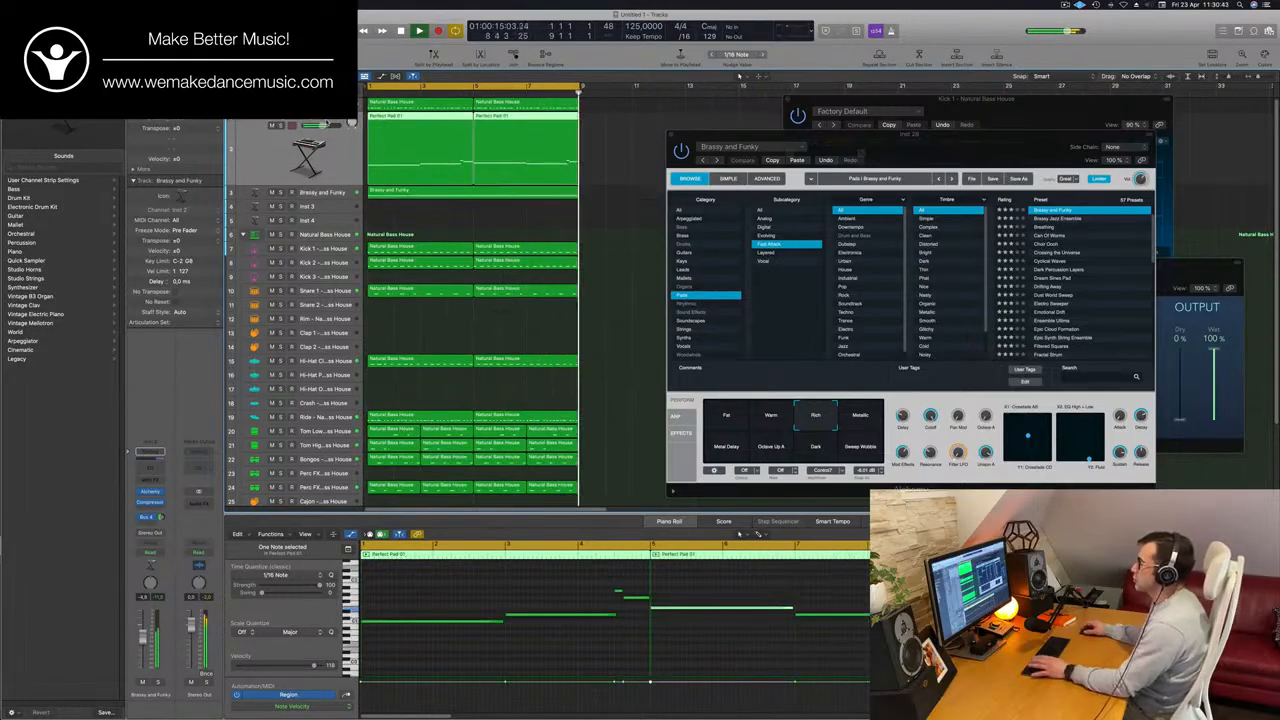
click(151, 492)
click(151, 493)
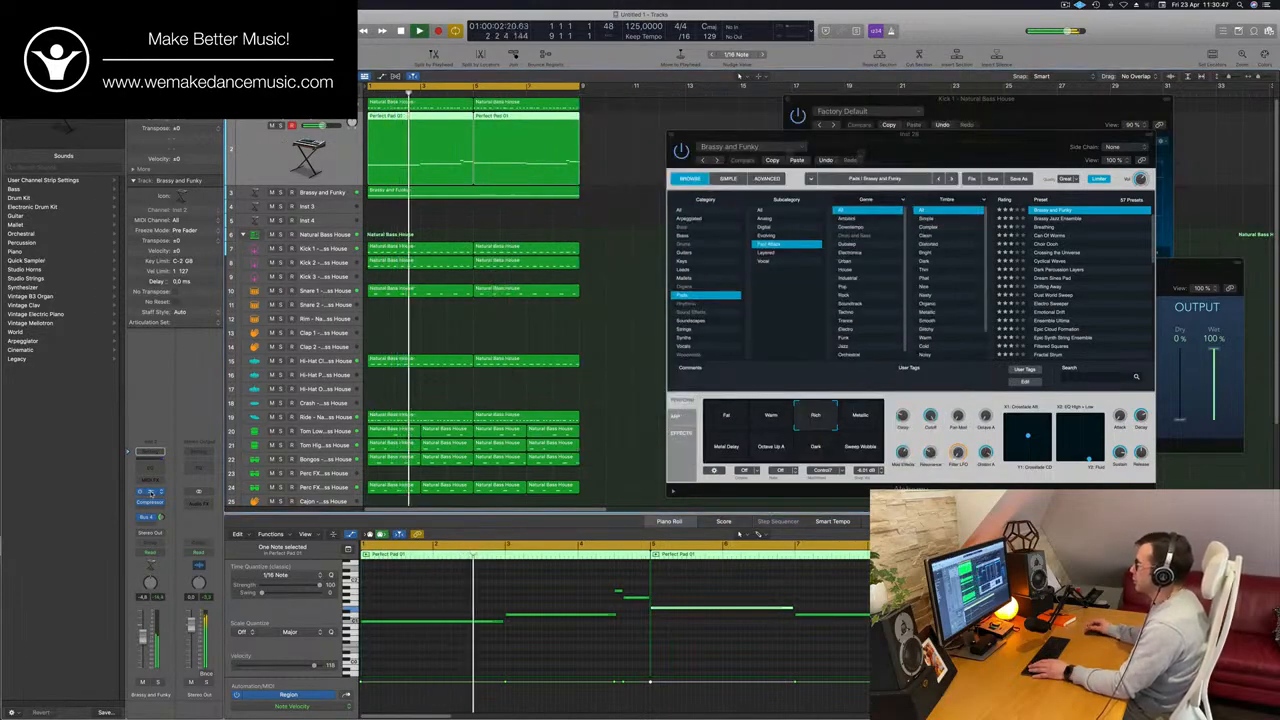
click(151, 493)
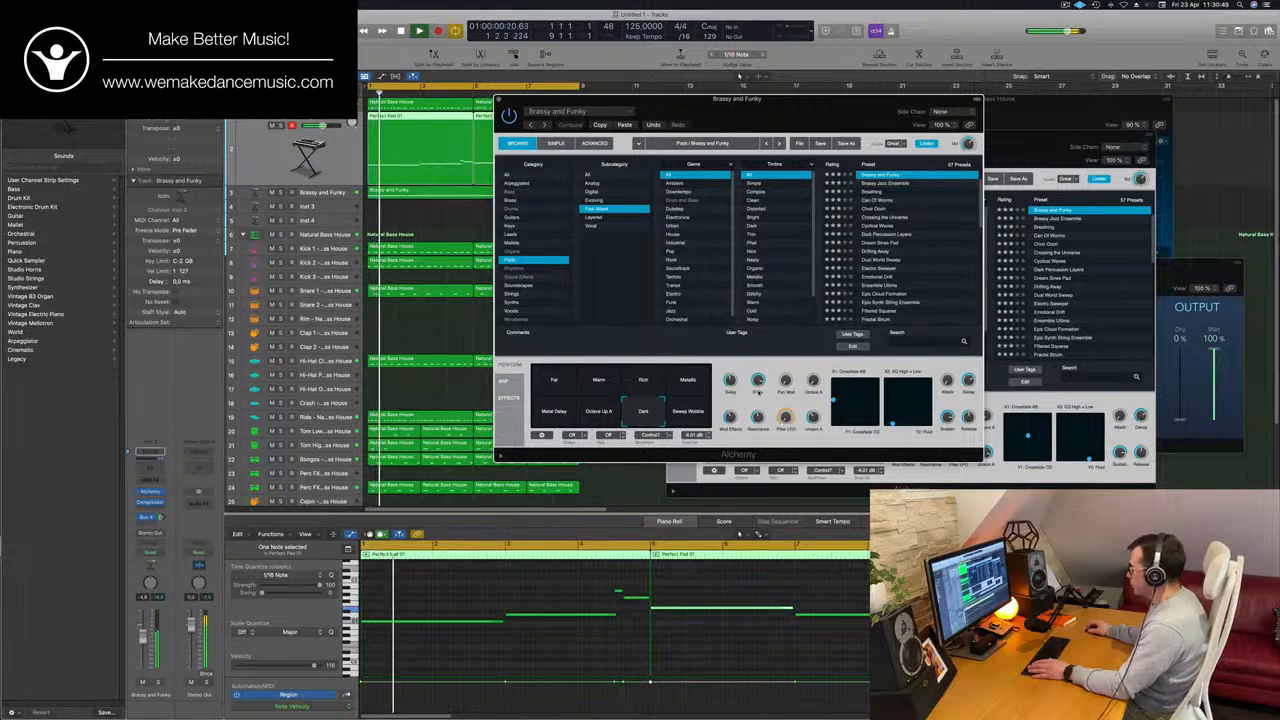
key(space)
key(space)
drag(758, 381, 758, 386)
key(space)
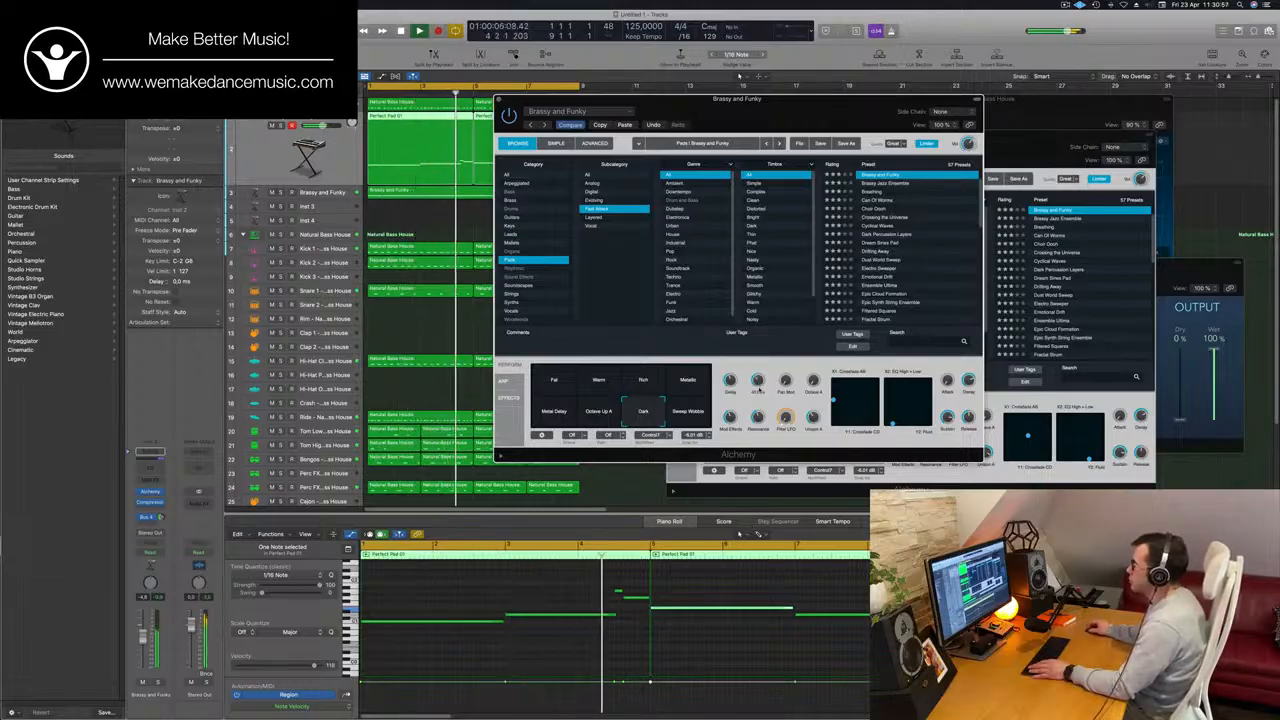
drag(503, 101, 676, 137)
Select the Brassy and Funky melody track, replay the loop from the start and move its Alchemy window clear of the arrangement.
click(339, 192)
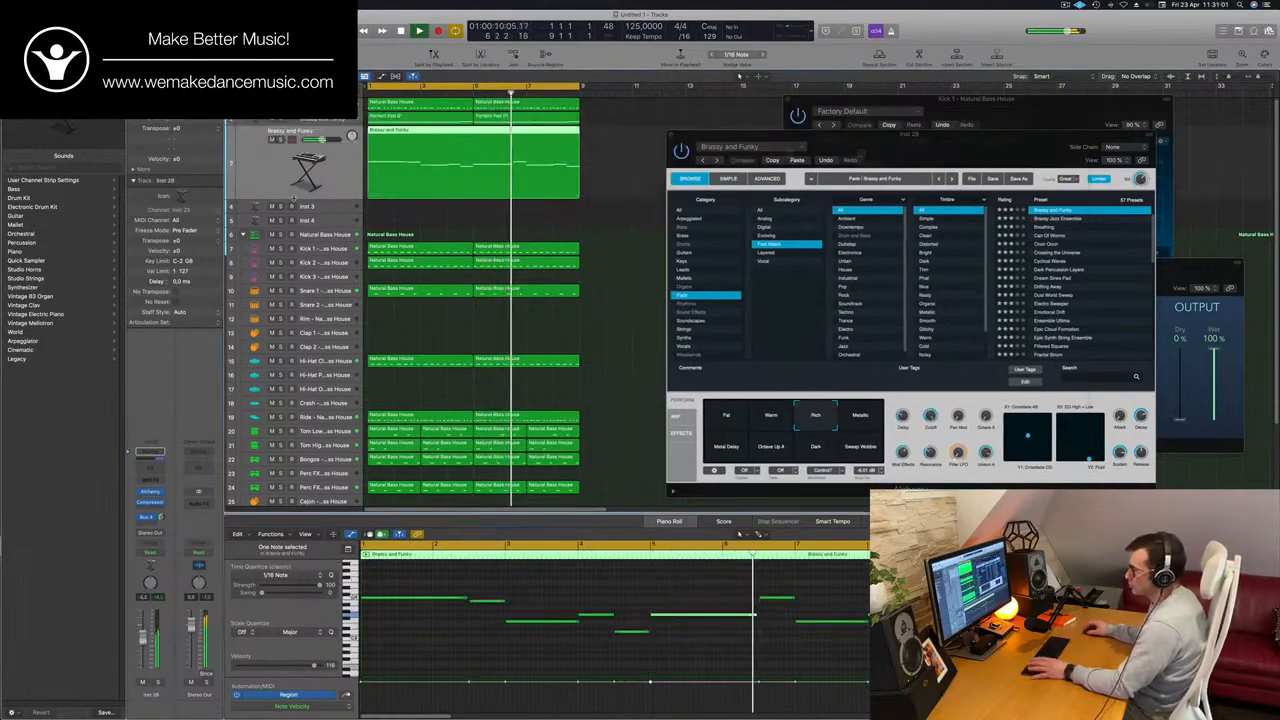
key(Return)
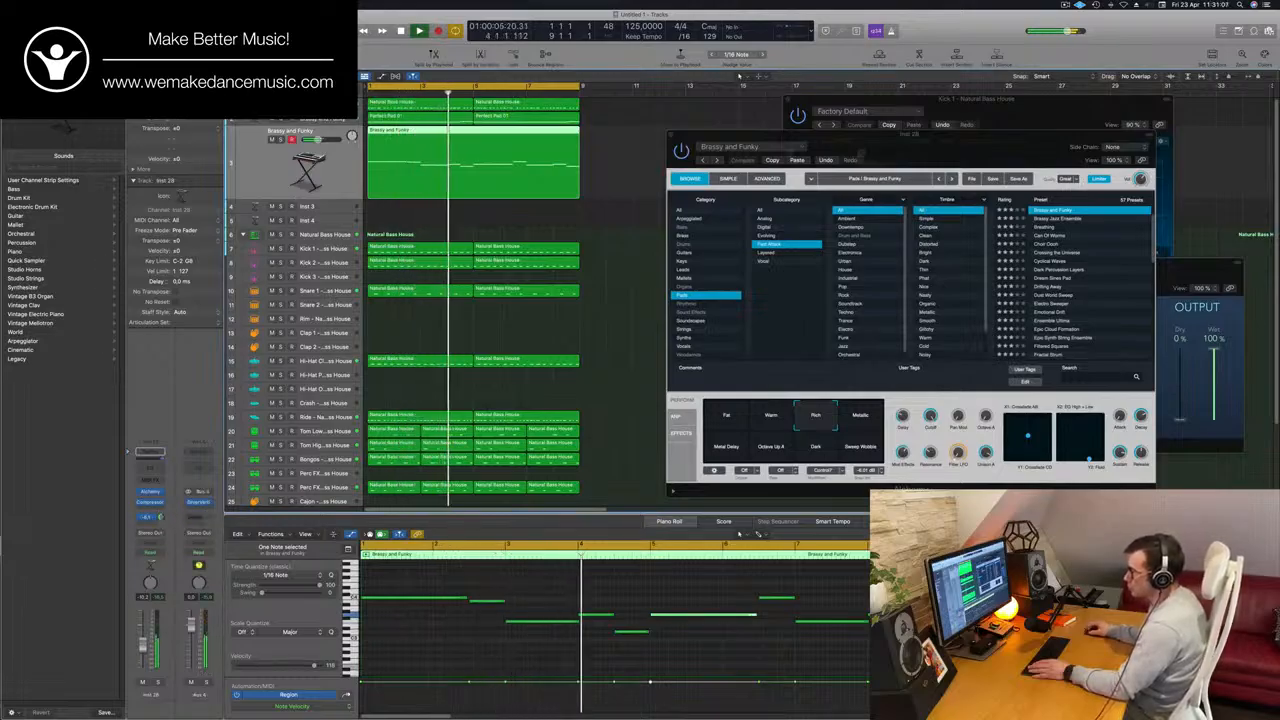
key(Return)
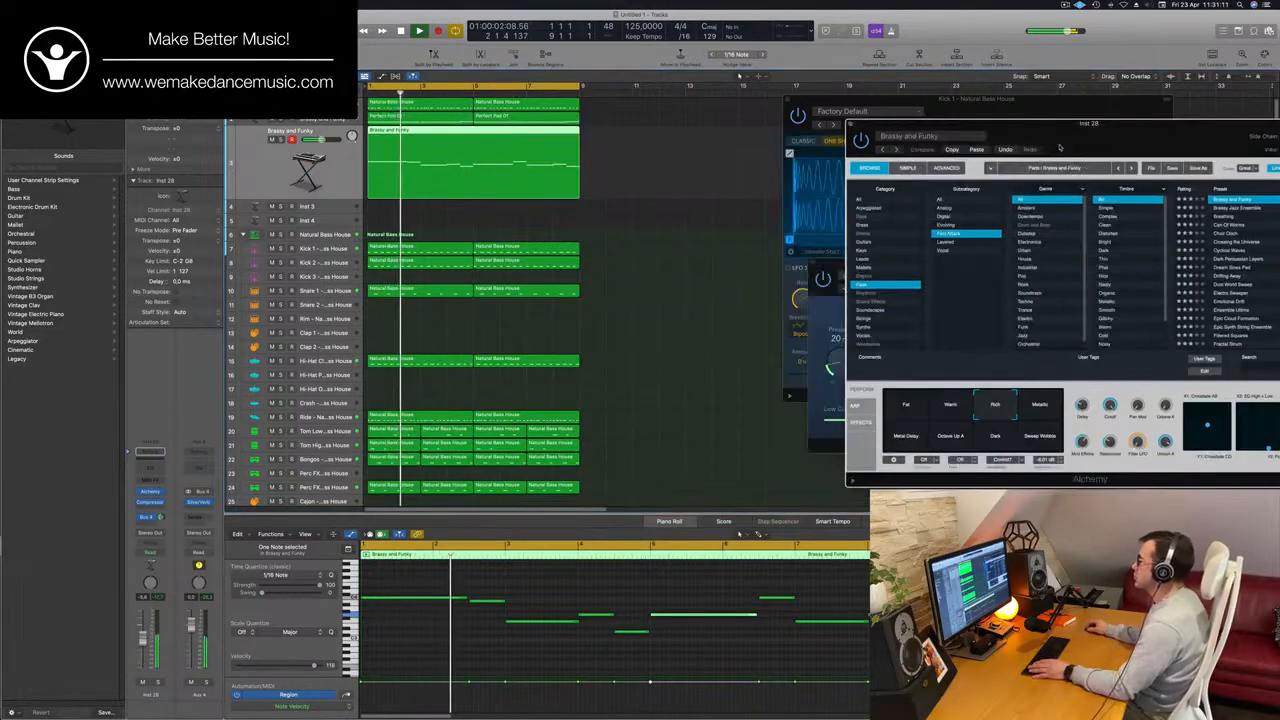
drag(850, 133, 1030, 122)
click(676, 222)
Solo the PWM Bass track to hear it alone, unsolo it and replay the loop from the start.
click(390, 104)
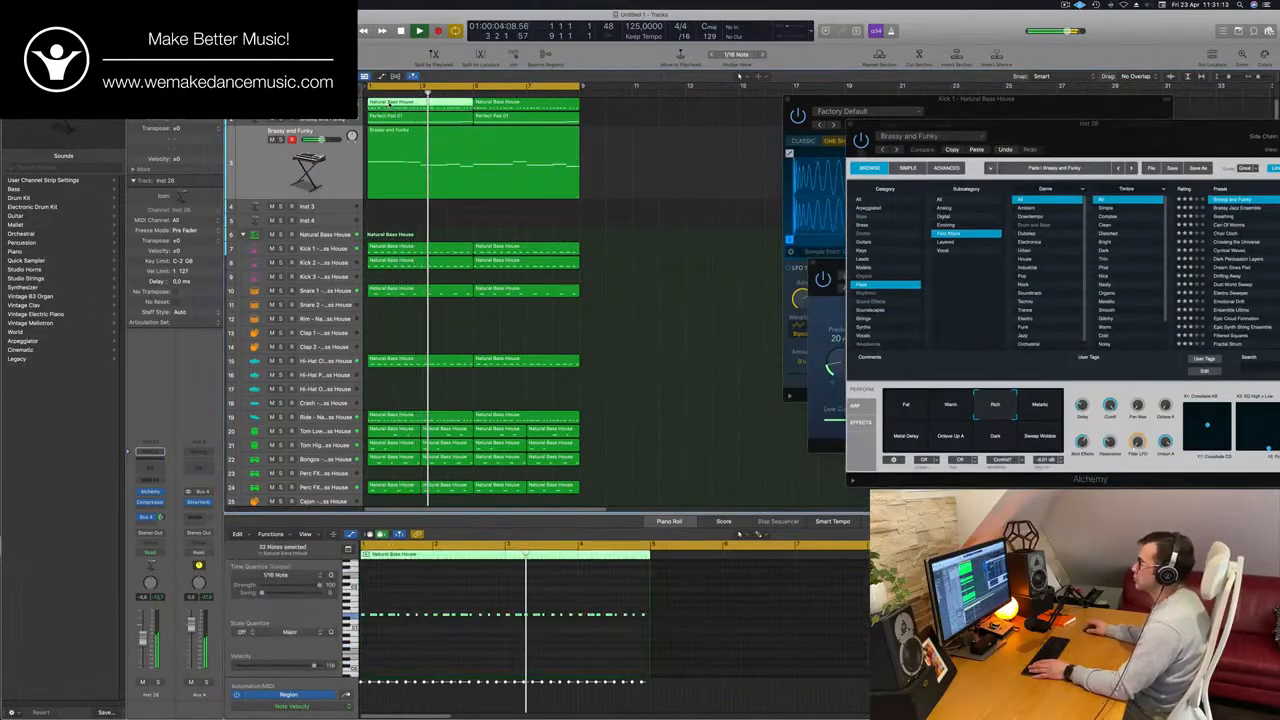
click(277, 122)
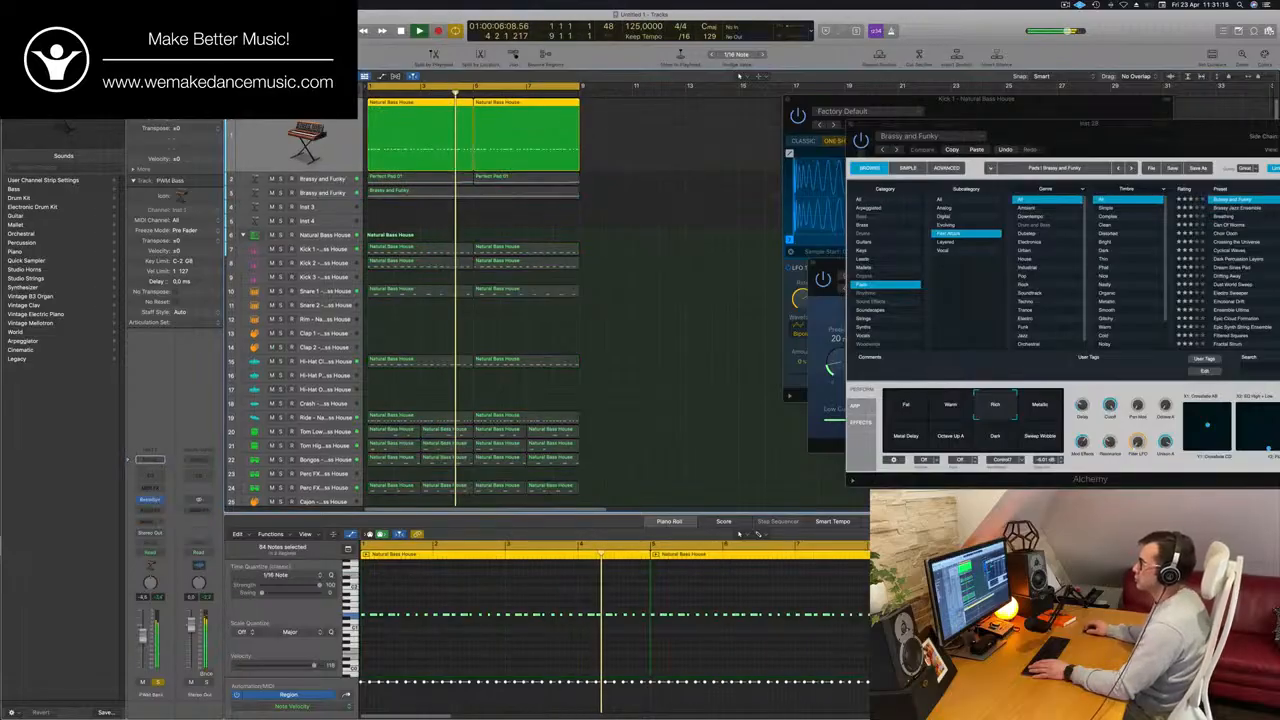
click(276, 121)
key(Return)
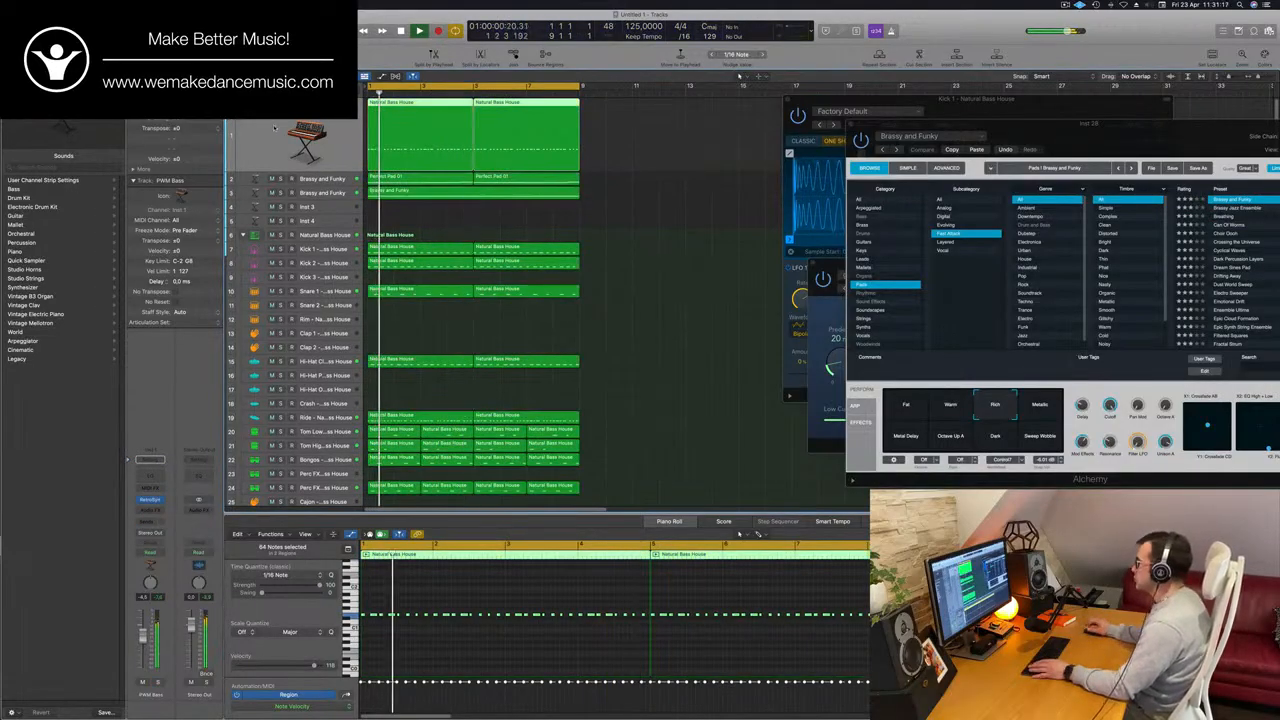
Repeat all regions of the arrangement once so that the material runs from bar 1 to bar 17.
click(613, 216)
key(super+Left)
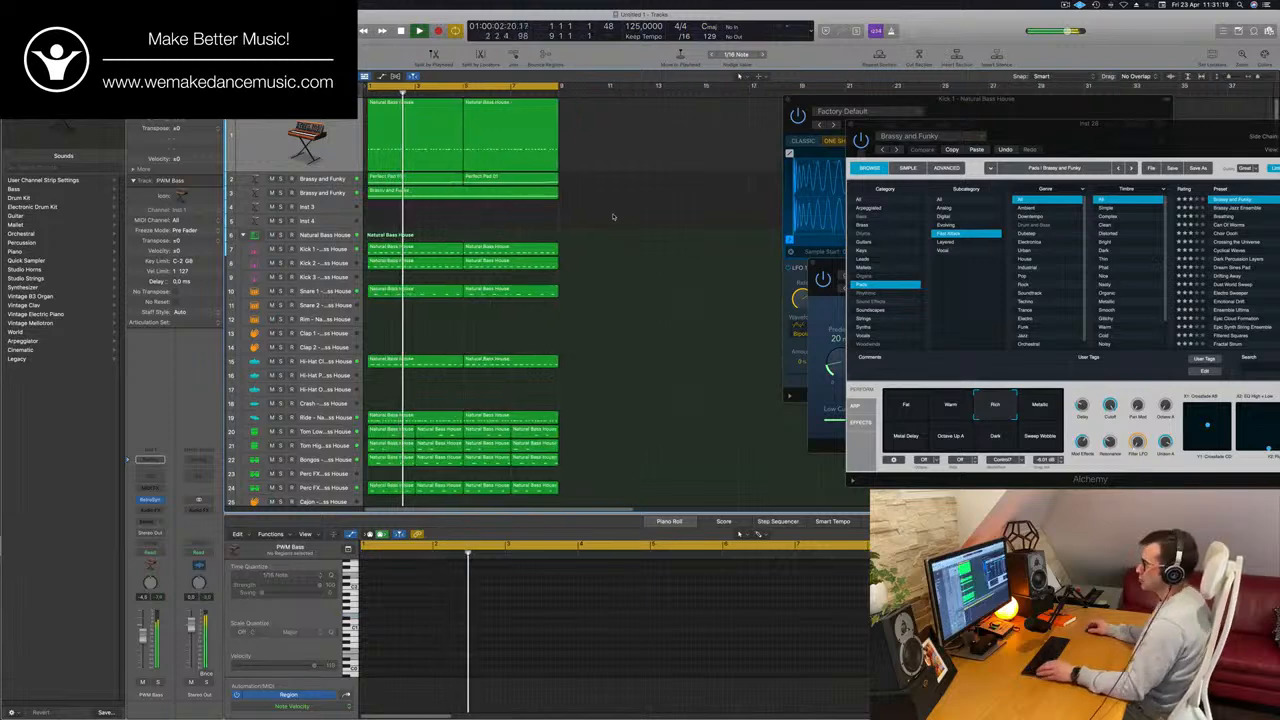
key(super+a)
key(super+r)
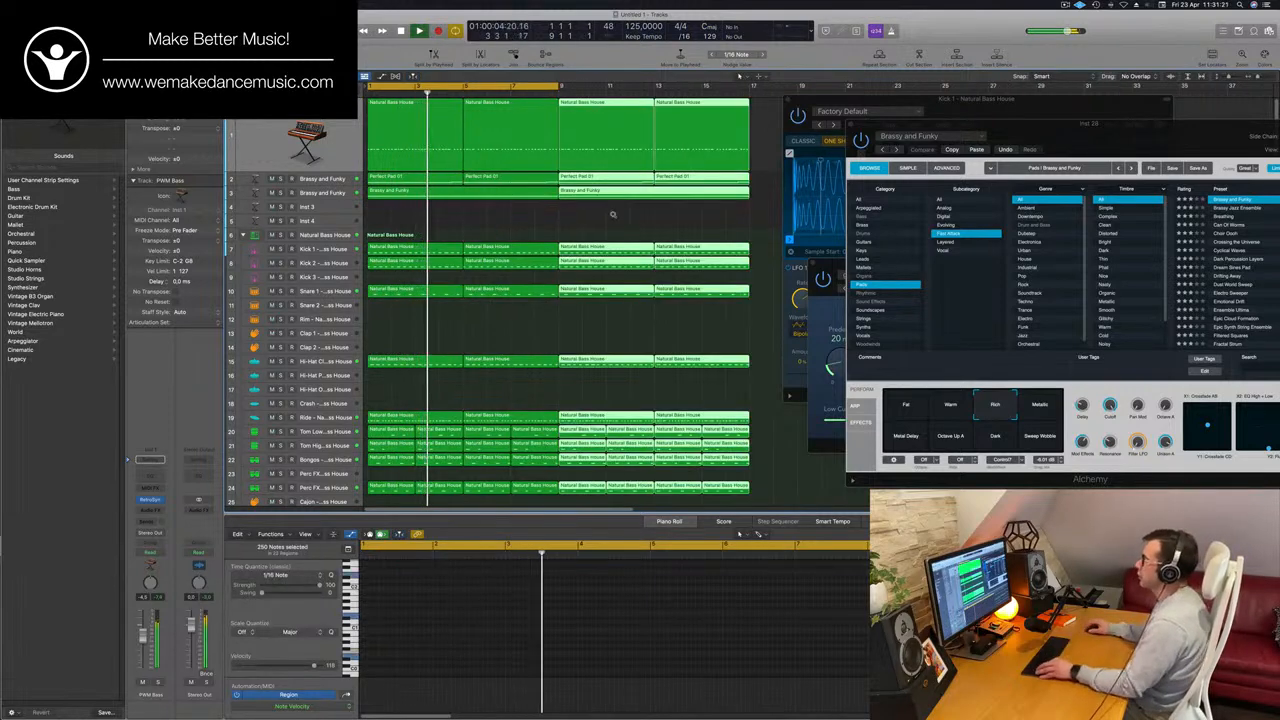
key(super+Left)
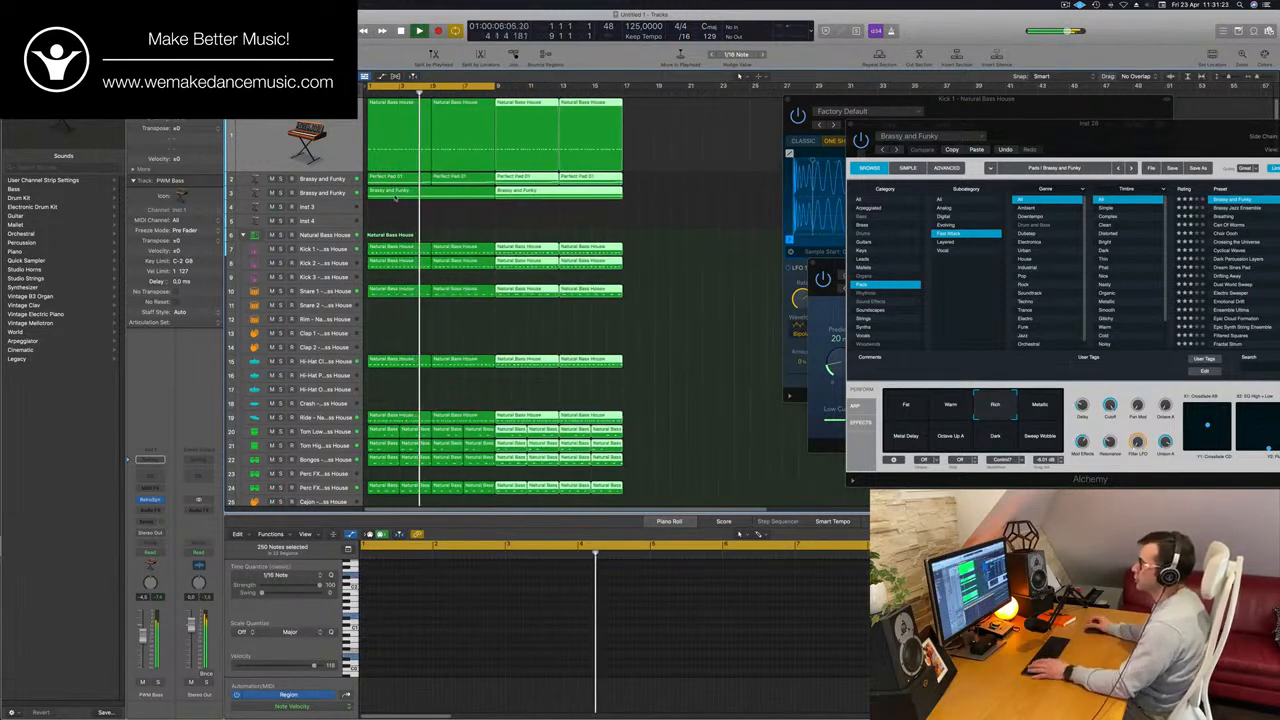
click(450, 215)
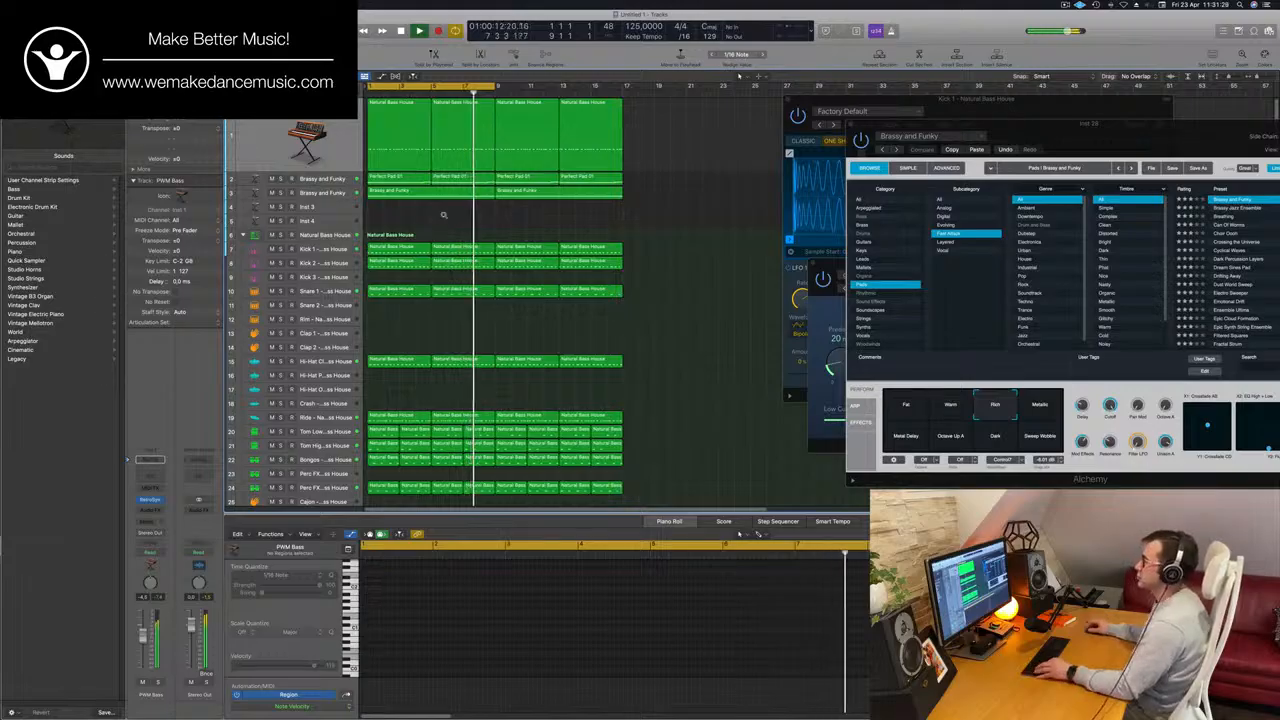
Extend the end of the cycle range to bar 17 and replay from the start.
scroll(444, 217, down, 4)
scroll(444, 217, up, 4)
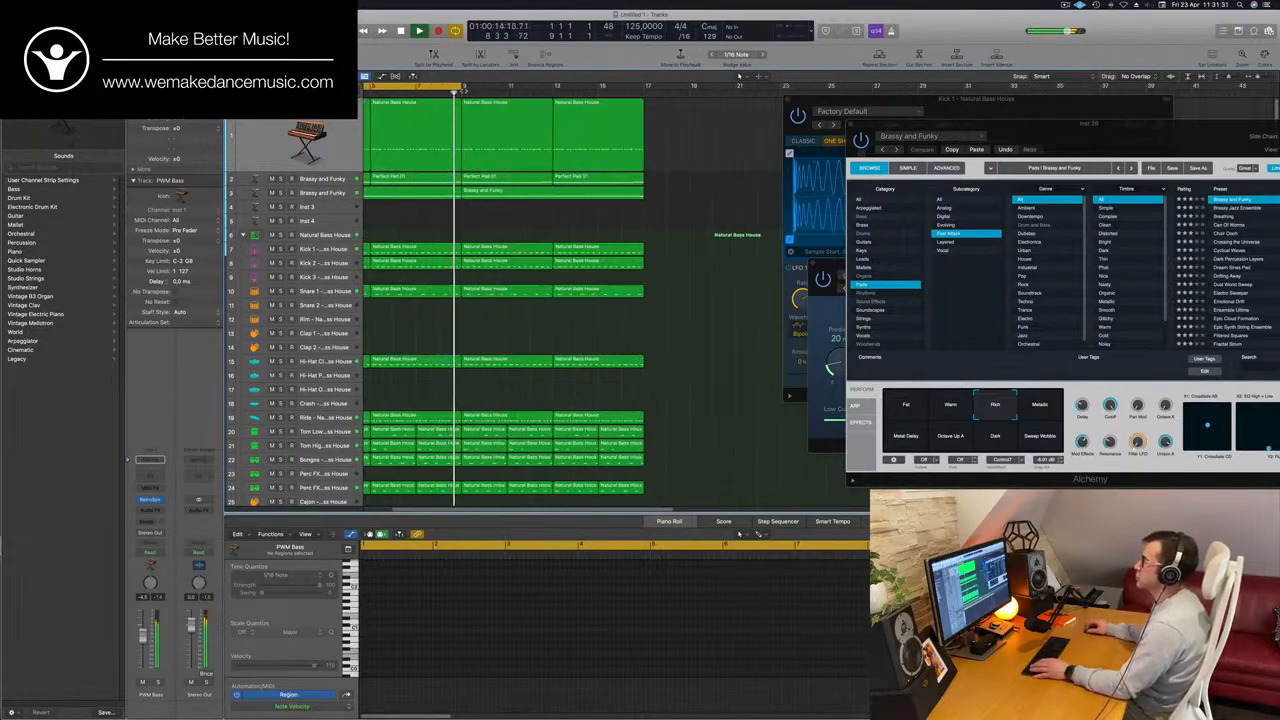
drag(461, 86, 644, 86)
key(Return)
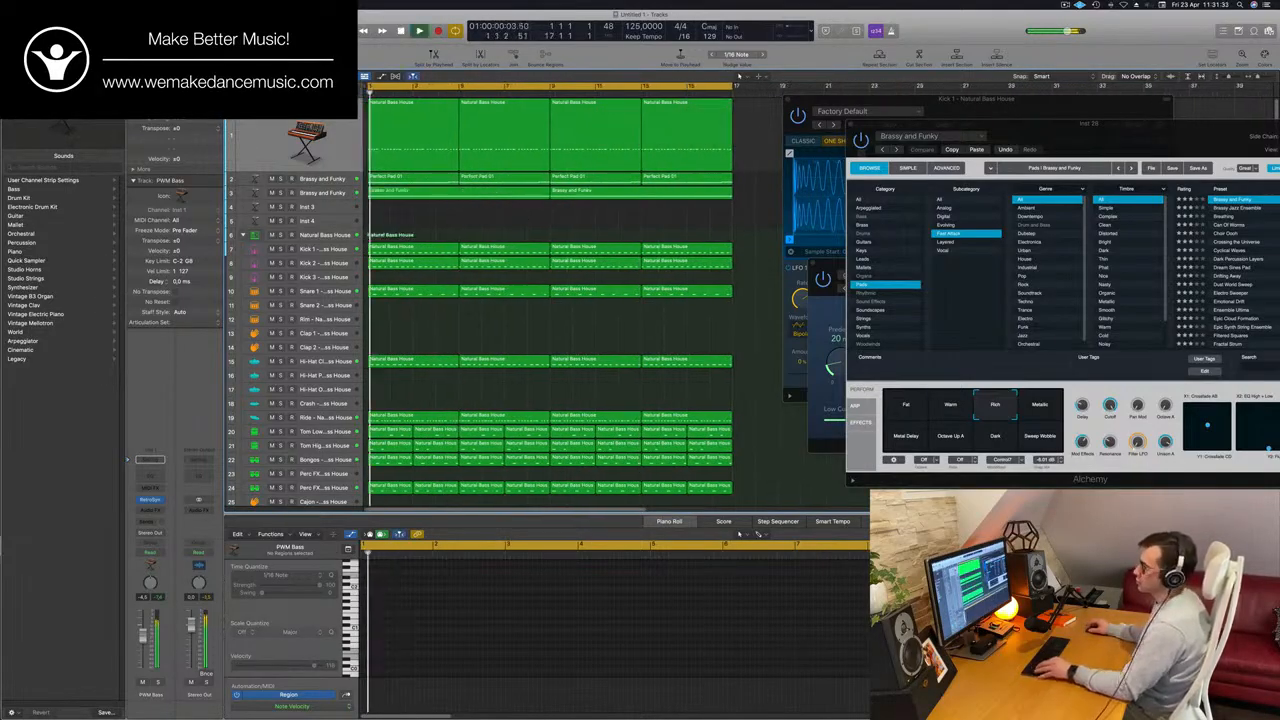
Duplicate the Brassy and Funky melody track with its settings as a new empty track below it.
scroll(410, 229, down, 1)
click(347, 206)
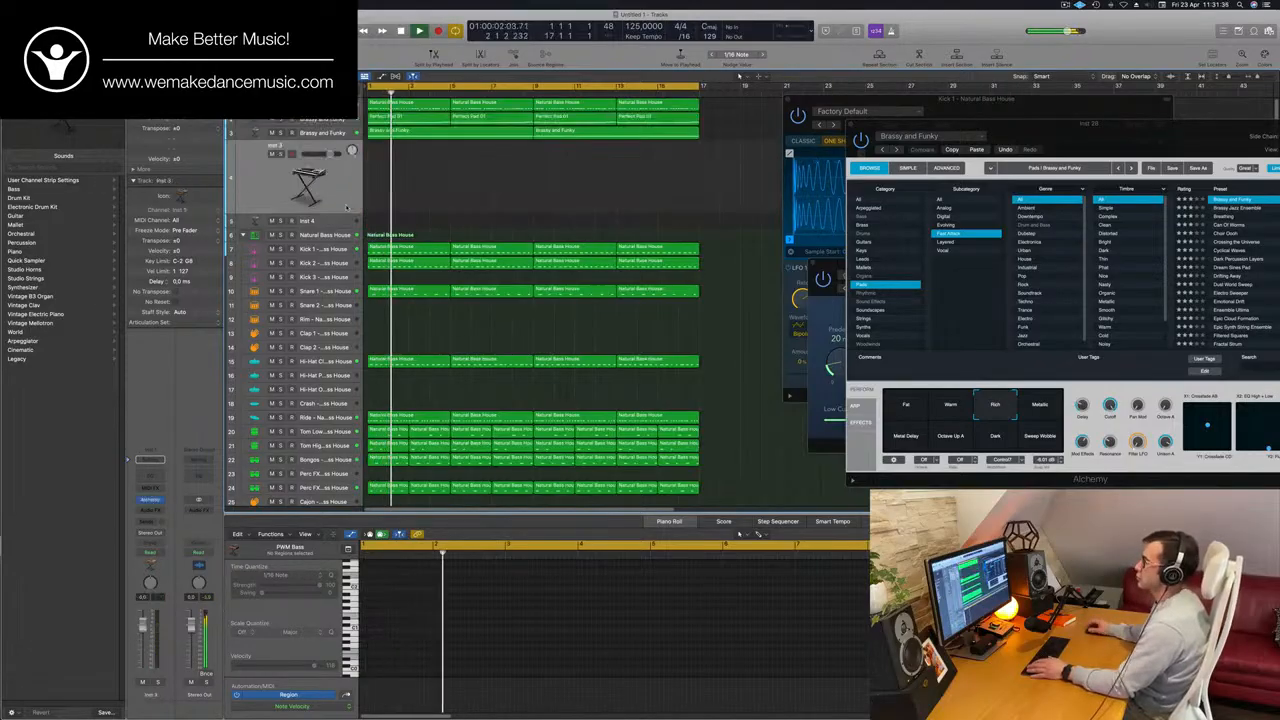
key(space)
click(322, 133)
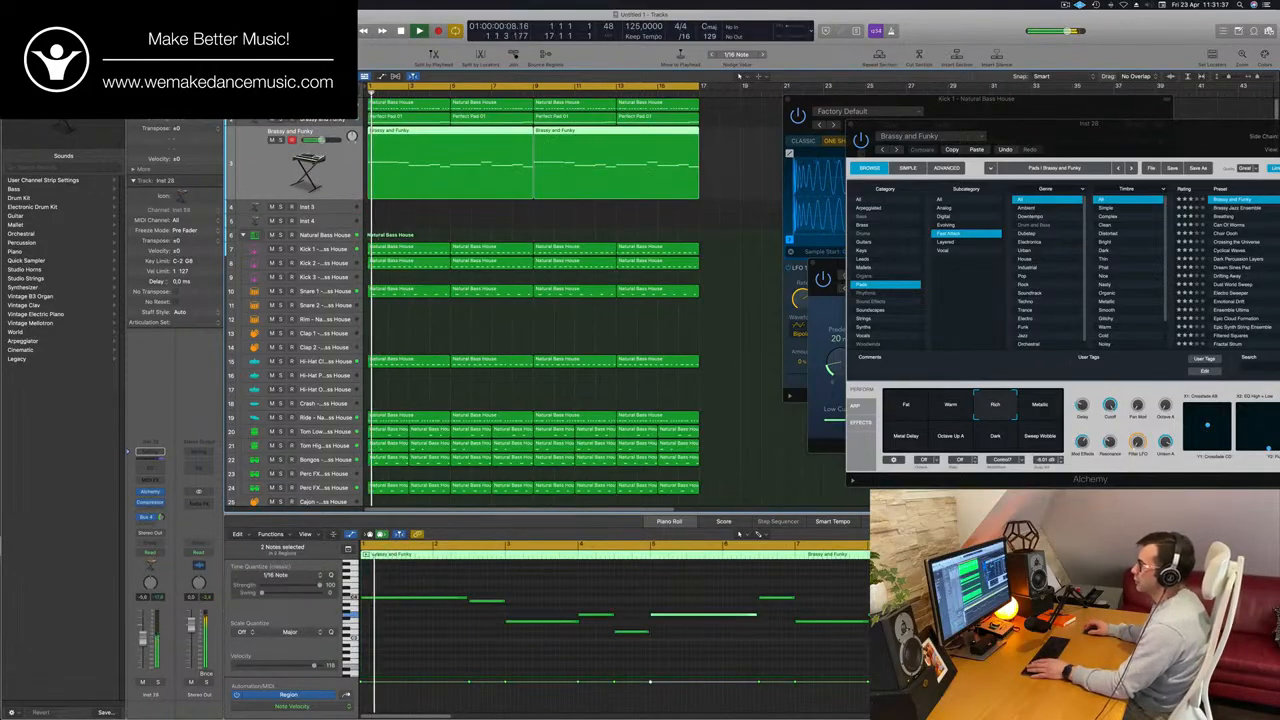
key(super+d)
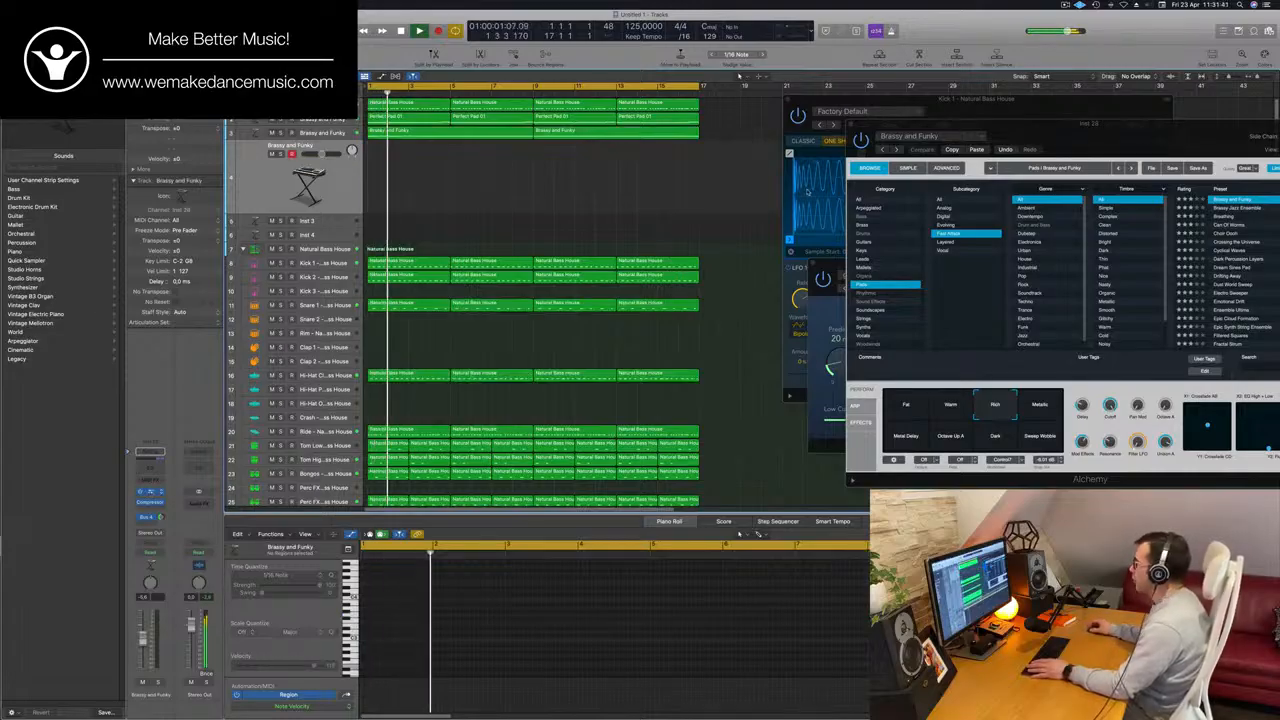
Place the duplicated track's Alchemy window beside the track headers and replay the loop from the start.
drag(679, 130, 704, 167)
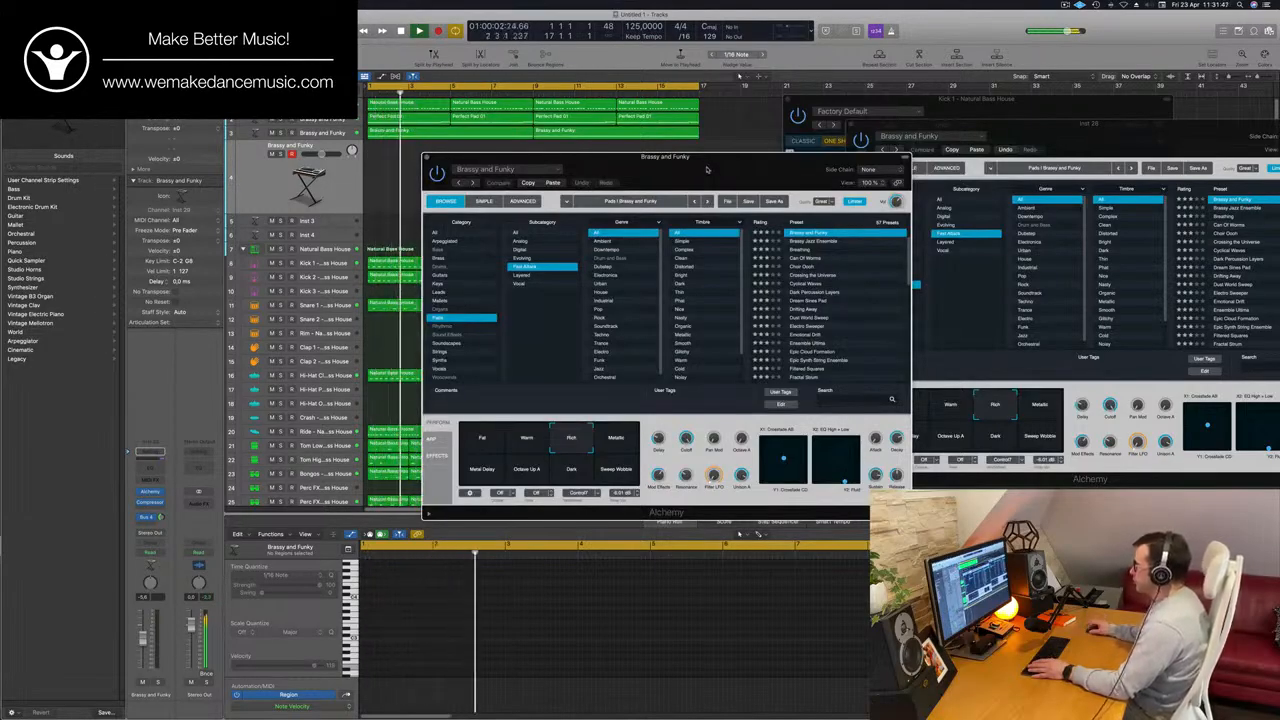
drag(704, 167, 733, 179)
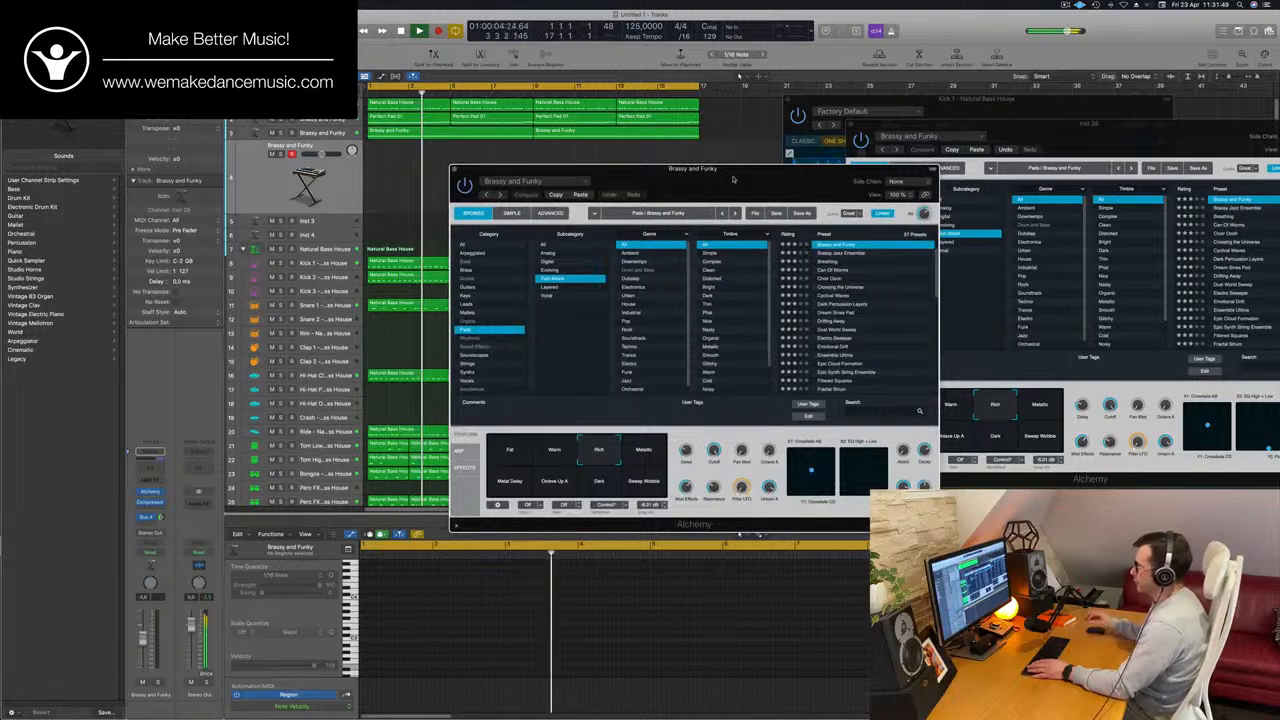
key(Return)
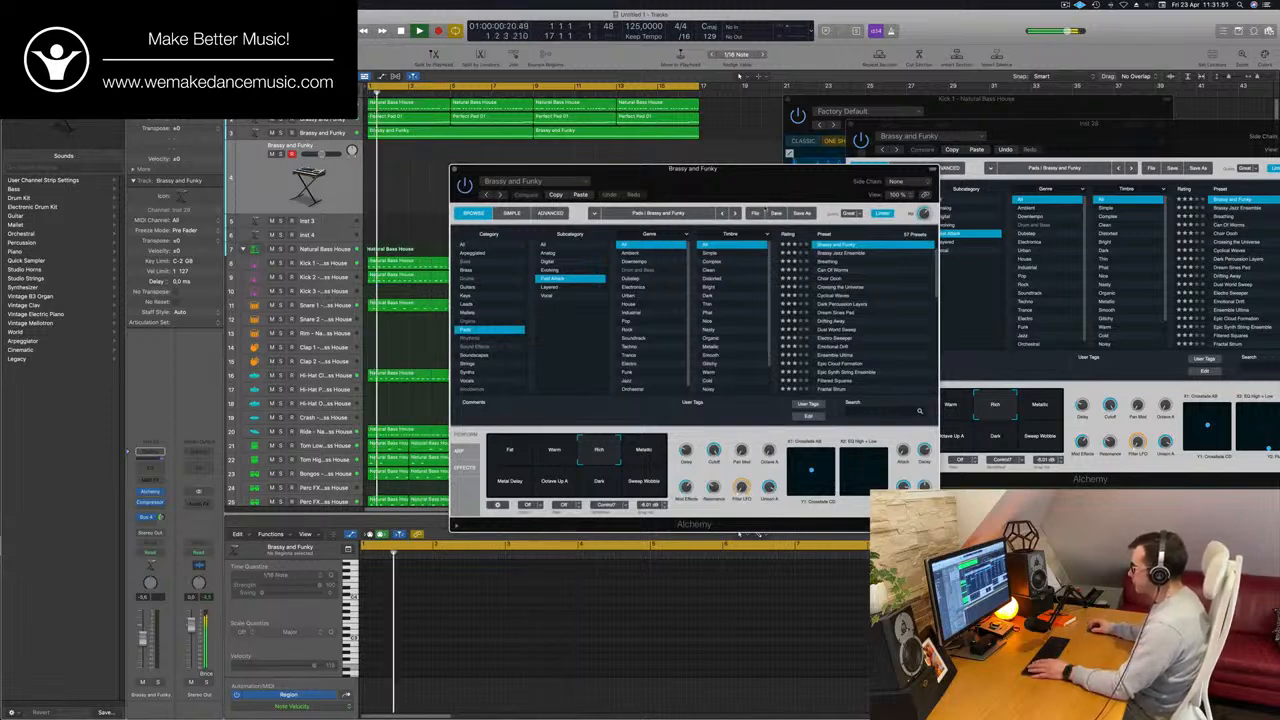
key(Return)
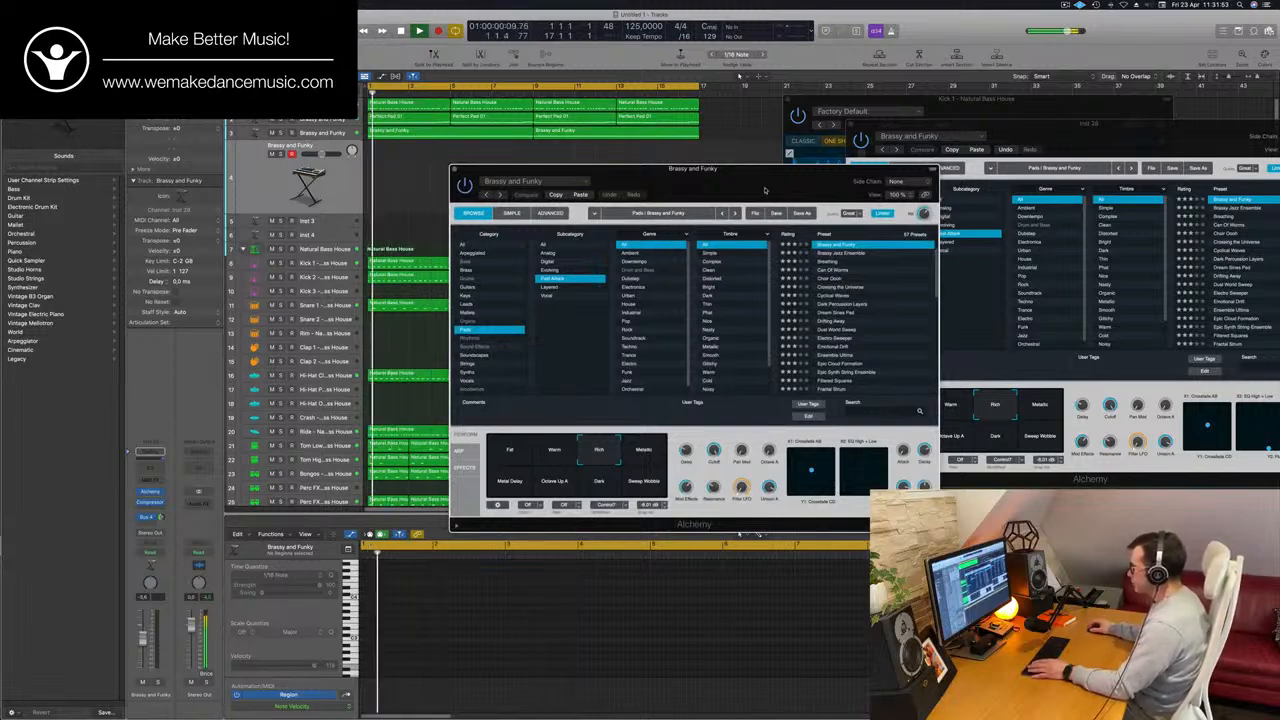
drag(760, 192, 768, 191)
key(Return)
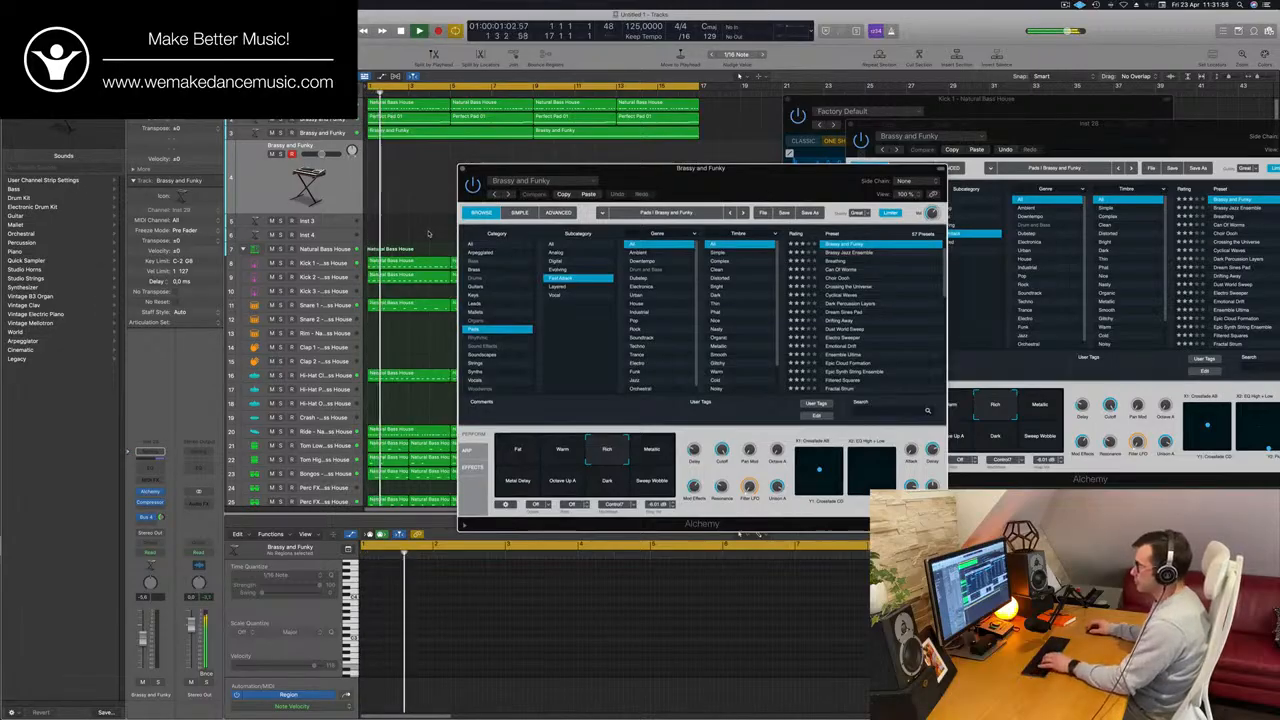
Show the project browser and the Musical Typing keyboard, and move the new Alchemy window away from the arrangement.
key(f)
key(super+k)
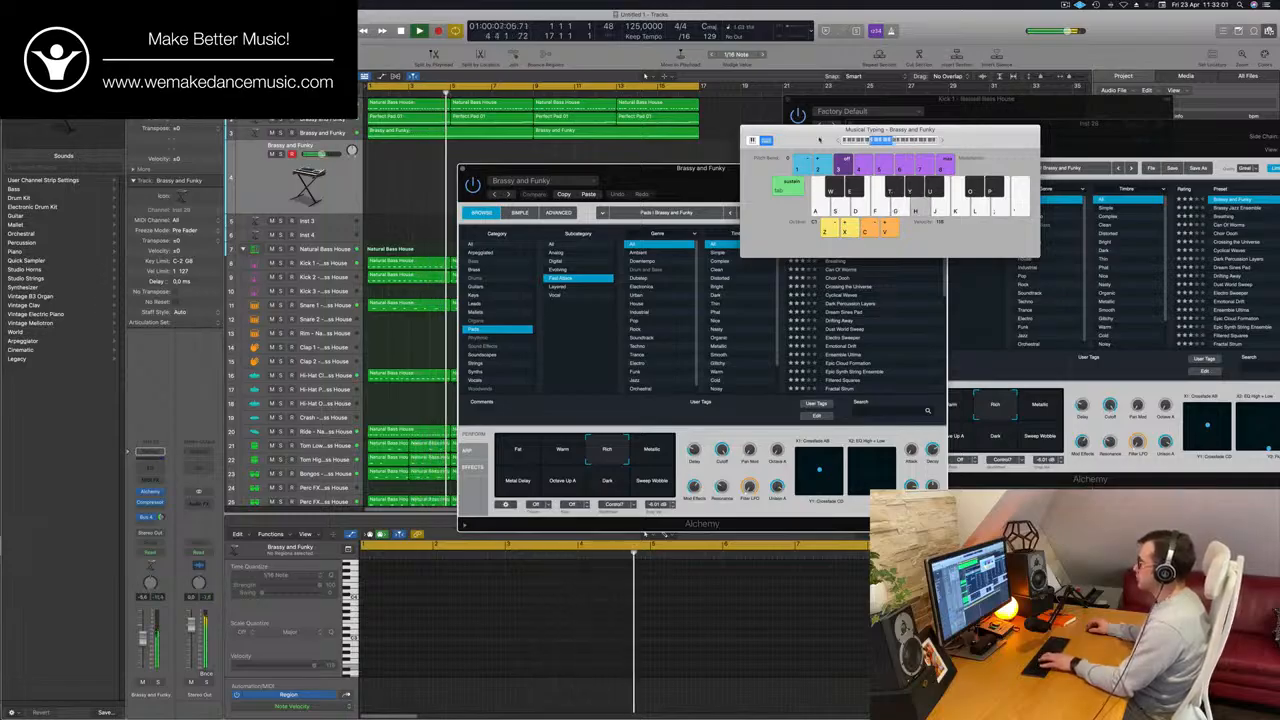
key(space)
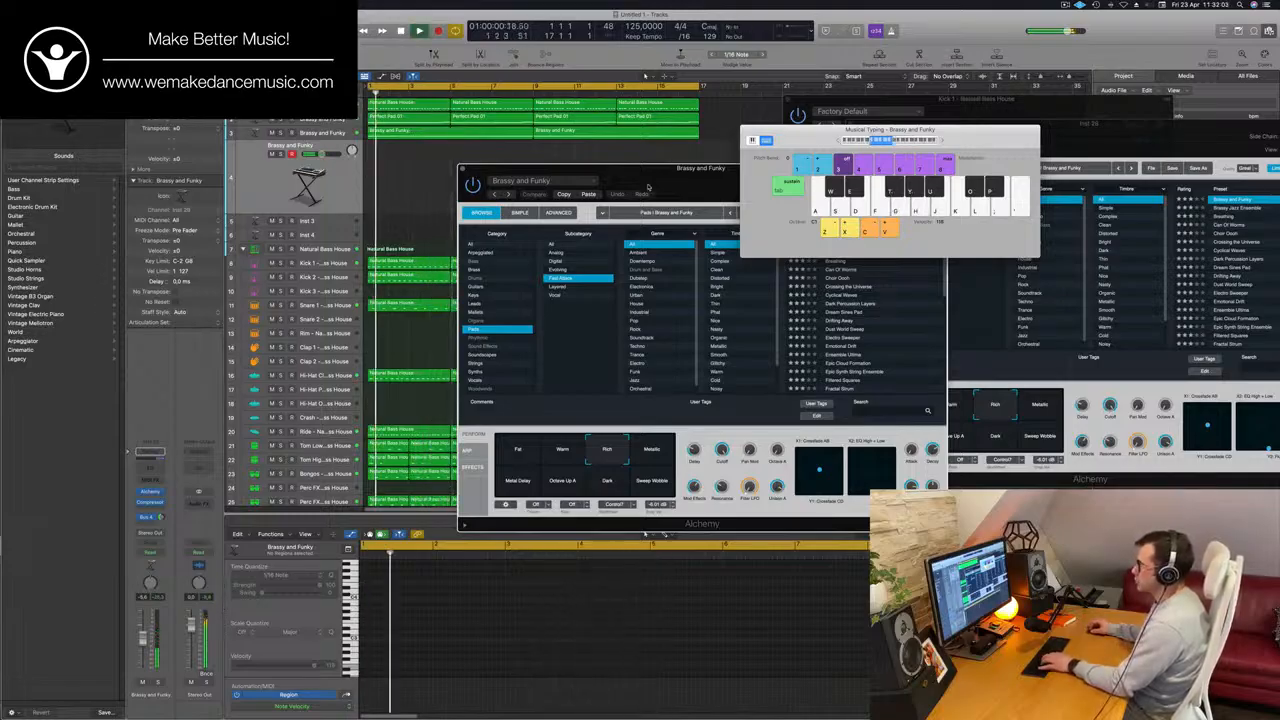
drag(648, 184, 809, 178)
Hide the Piano Roll, replay the loop from the start and move the Alchemy window back toward the tracks.
click(338, 249)
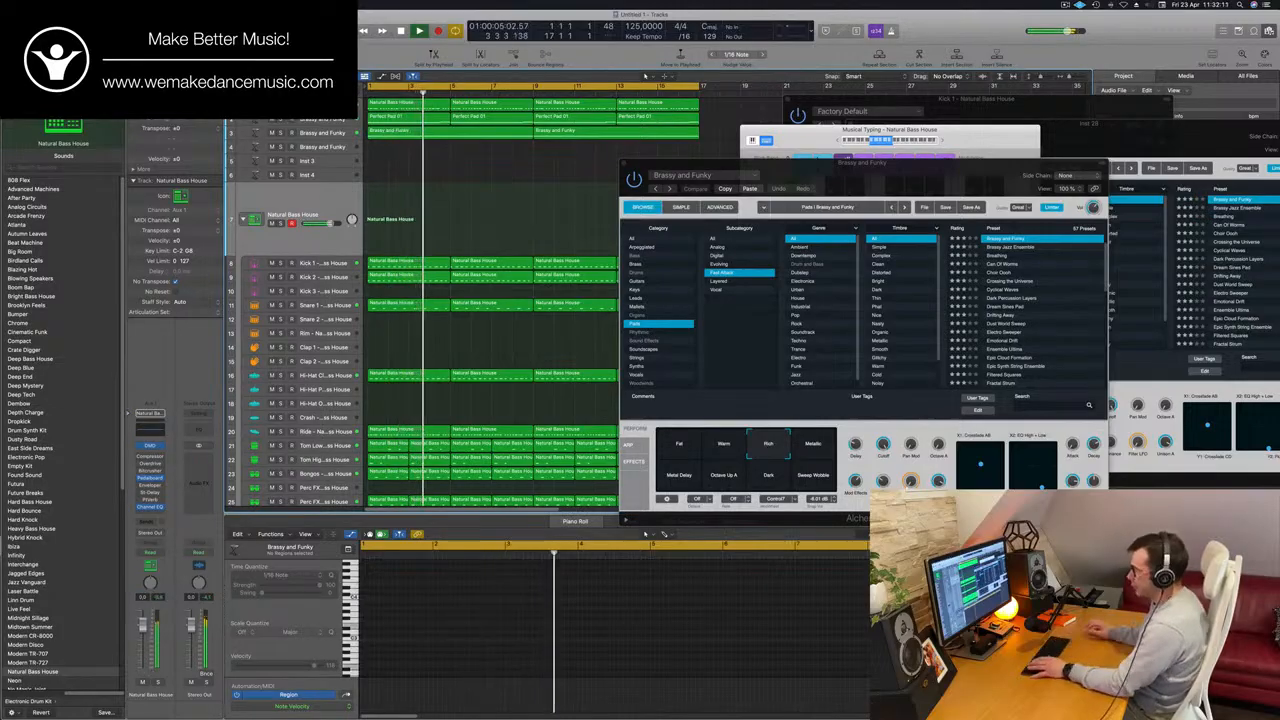
key(p)
key(Return)
drag(902, 178, 785, 173)
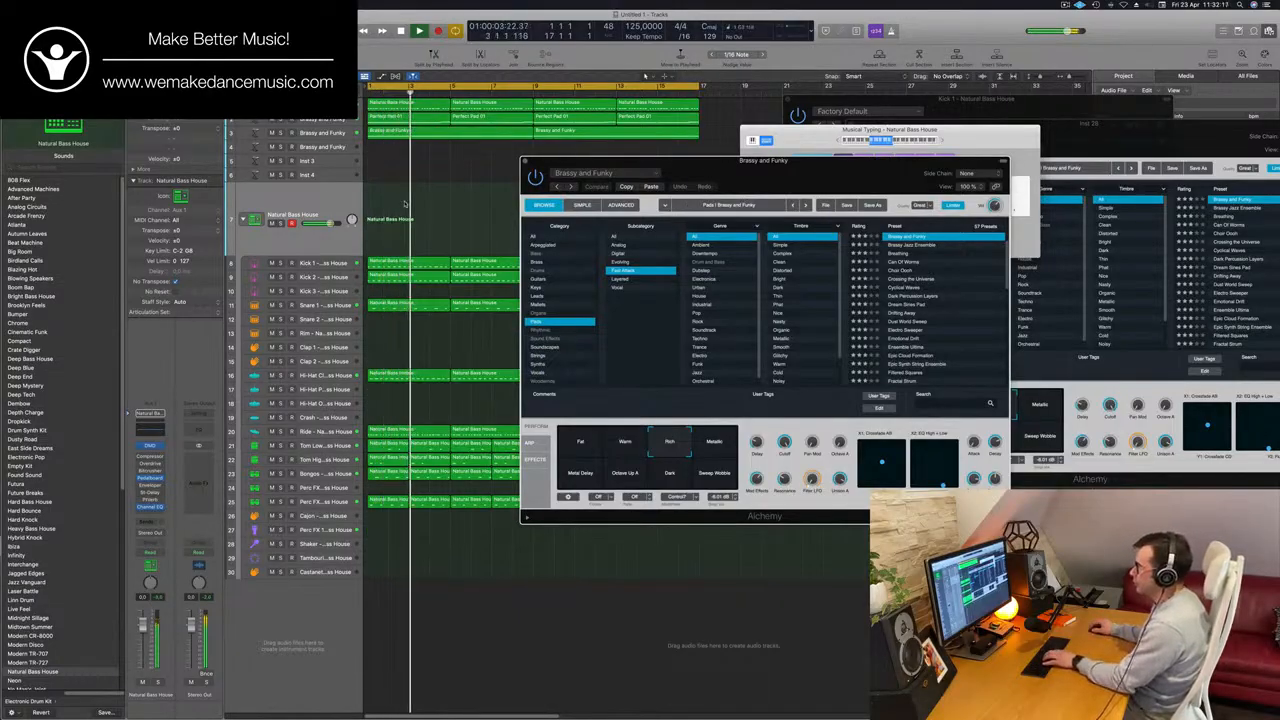
Select the duplicated Brassy and Funky track and audition the Alchemy presets Dream Sines Pad, Electro Sweeper and Emotional Drift.
click(330, 147)
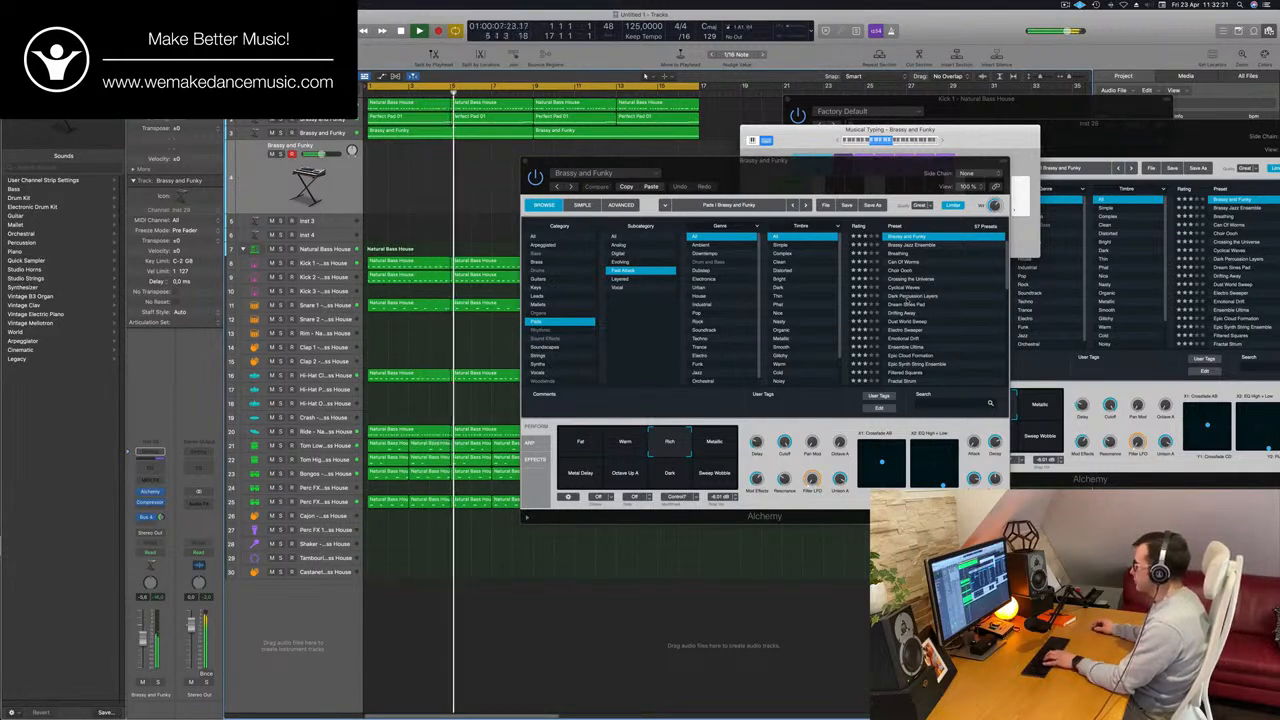
click(907, 305)
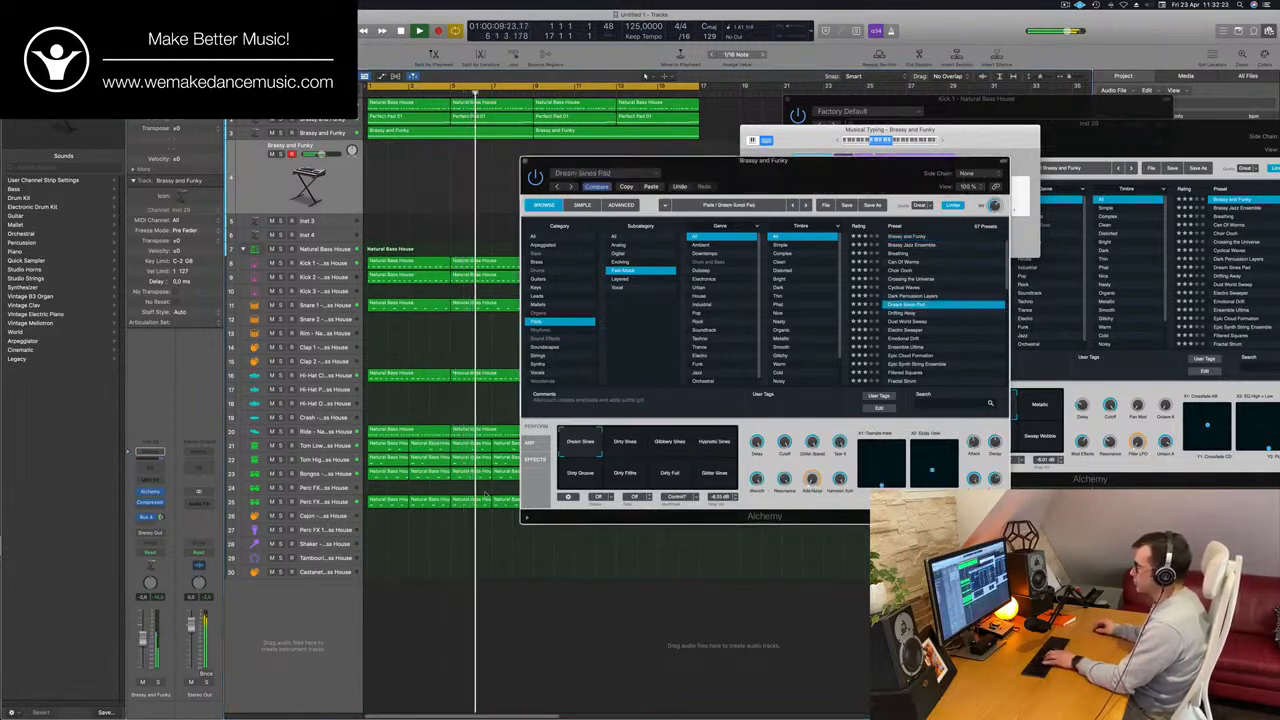
click(905, 330)
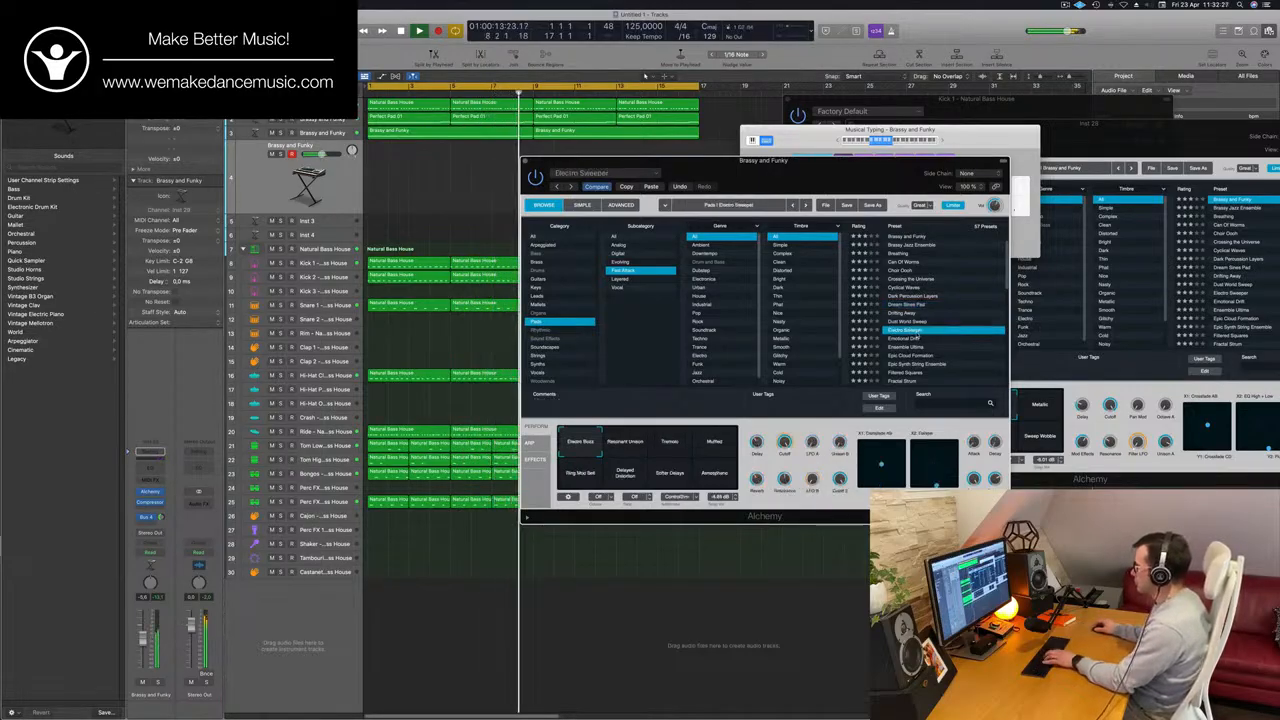
scroll(914, 335, down, 2)
click(905, 295)
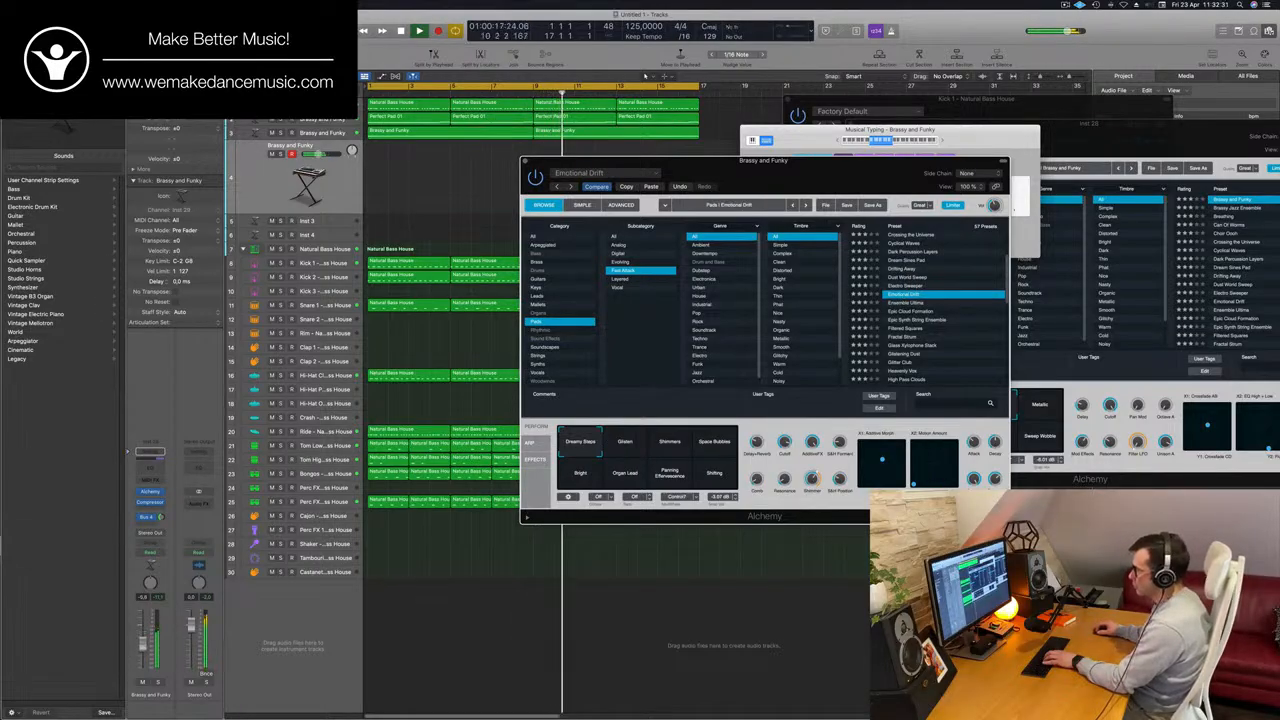
Slightly lower the Emotional Drift track's volume and copy the first Perfect Pad 01 region onto it at bar 1.
drag(143, 643, 143, 648)
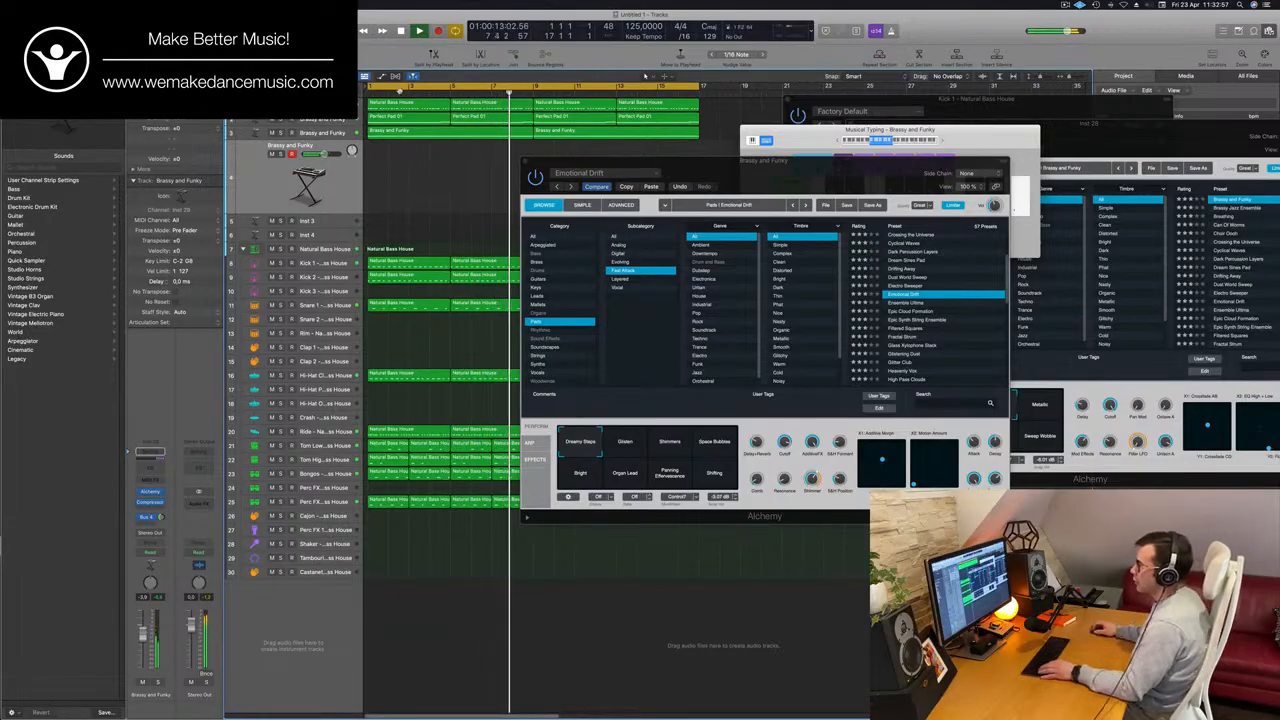
drag(427, 134, 424, 165)
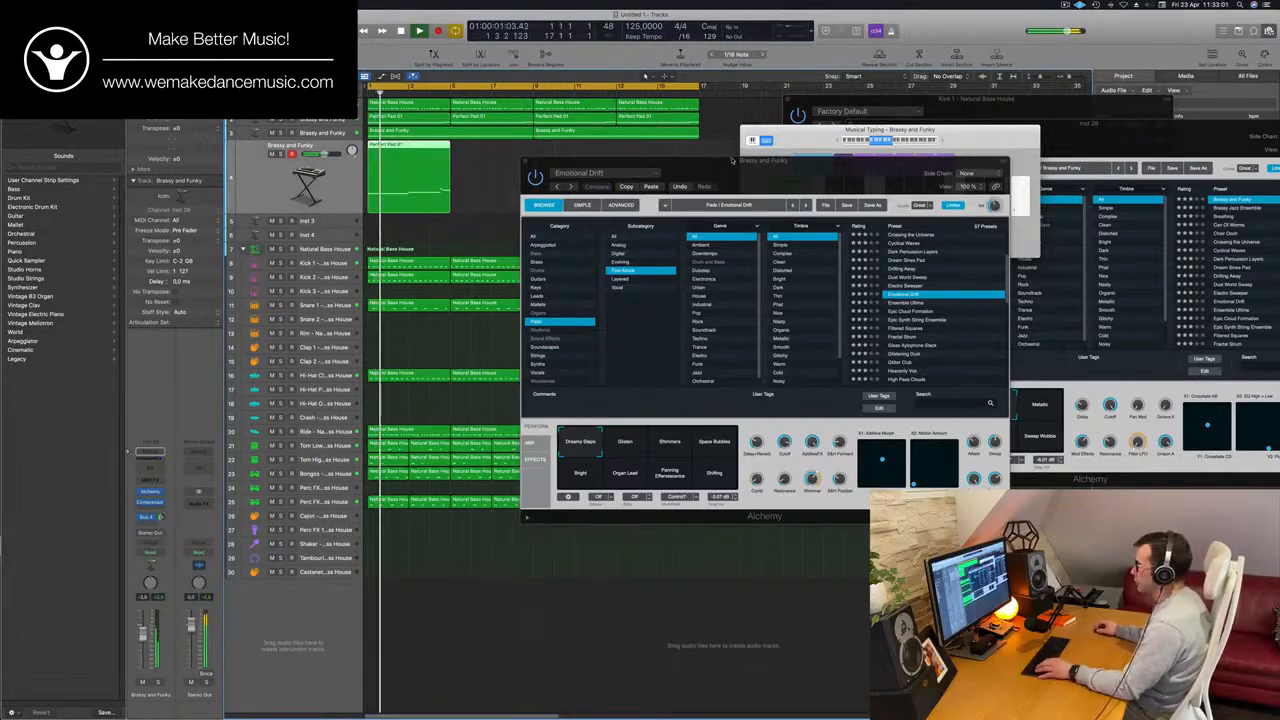
drag(560, 161, 728, 169)
Open the copied Perfect Pad 01 region in the Piano Roll, raise its notes an octave and play the loop with the Alchemy window moved aside.
double_click(427, 148)
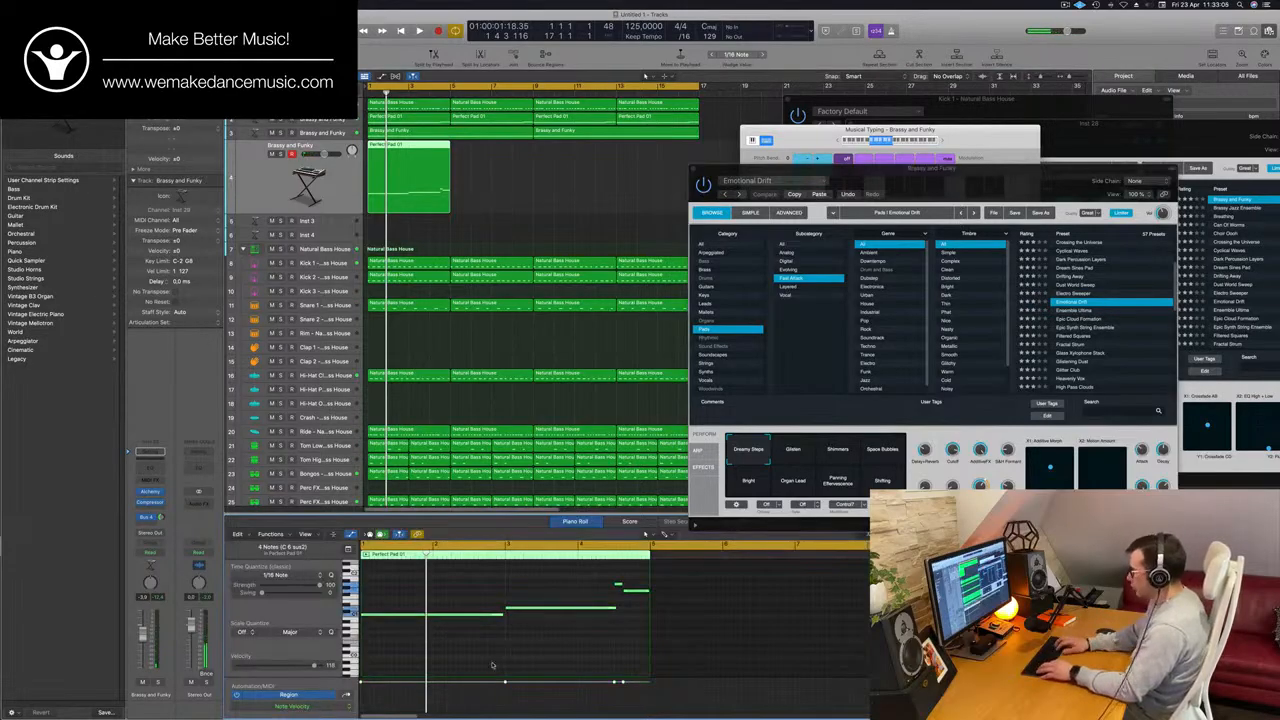
key(space)
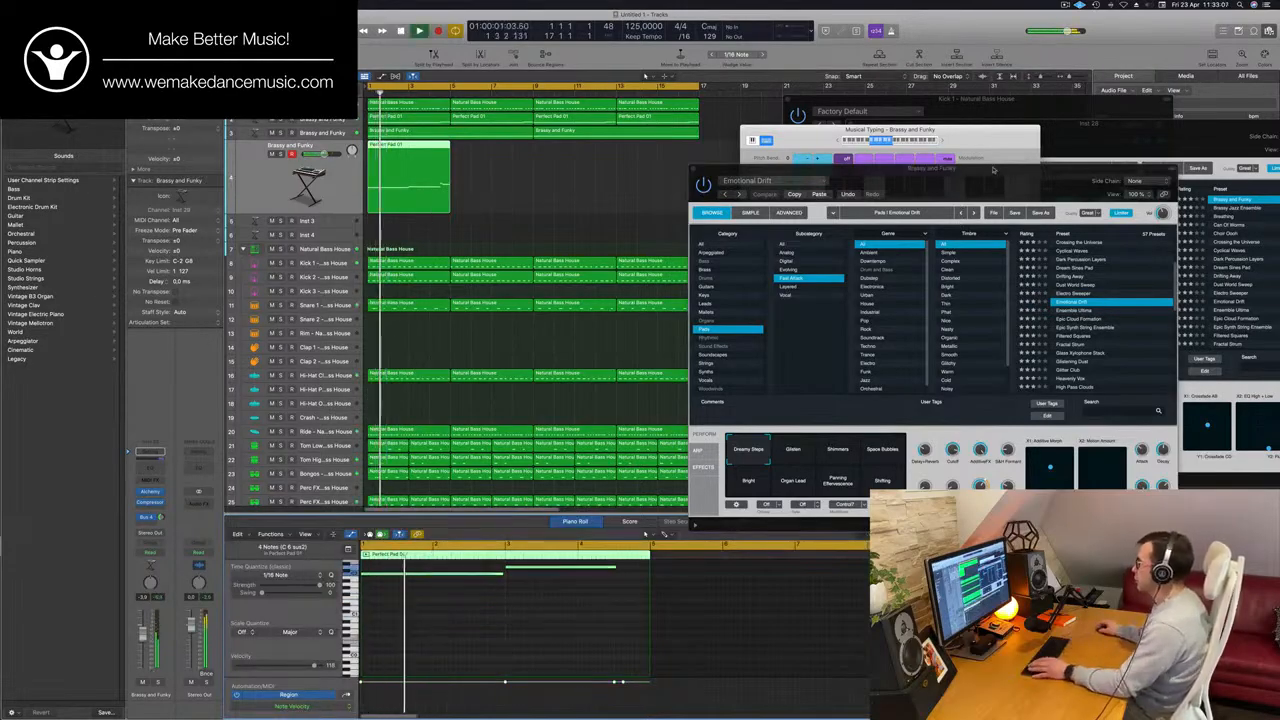
drag(993, 170, 859, 130)
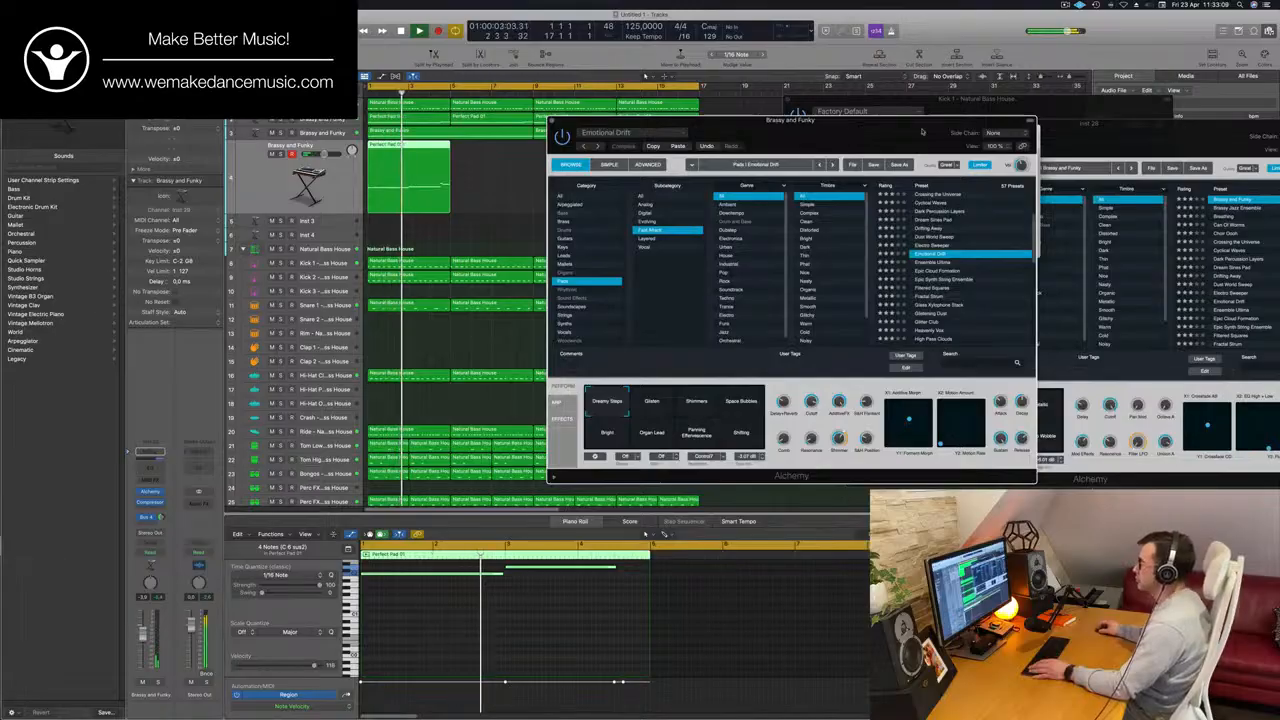
drag(922, 131, 938, 131)
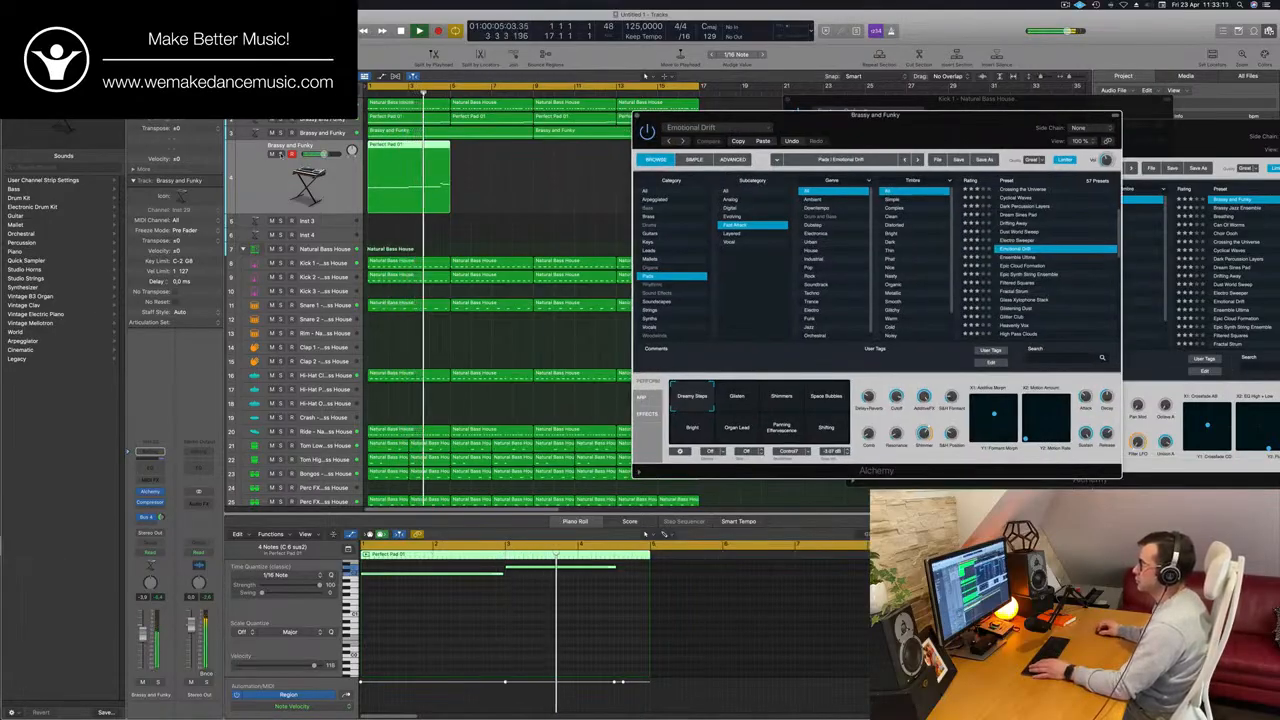
Solo the Emotional Drift track to hear it alone, and replay the full mix from the start.
click(280, 190)
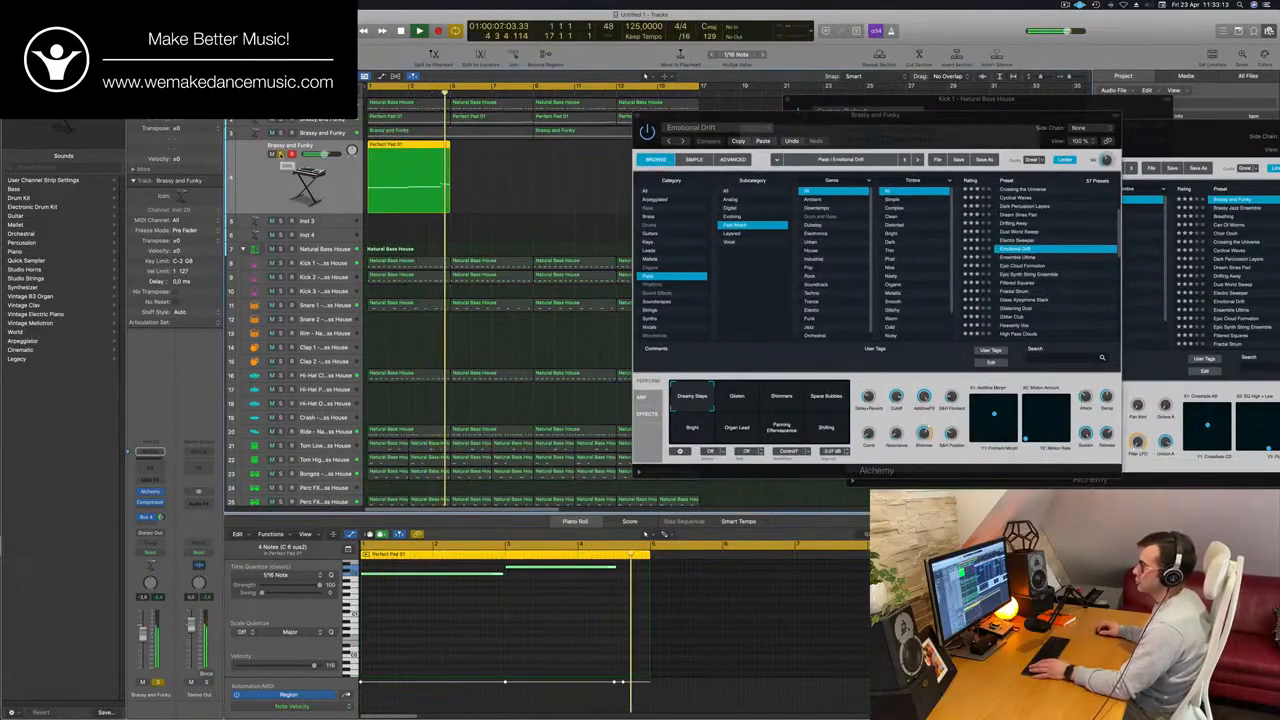
key(super+a)
key(Return)
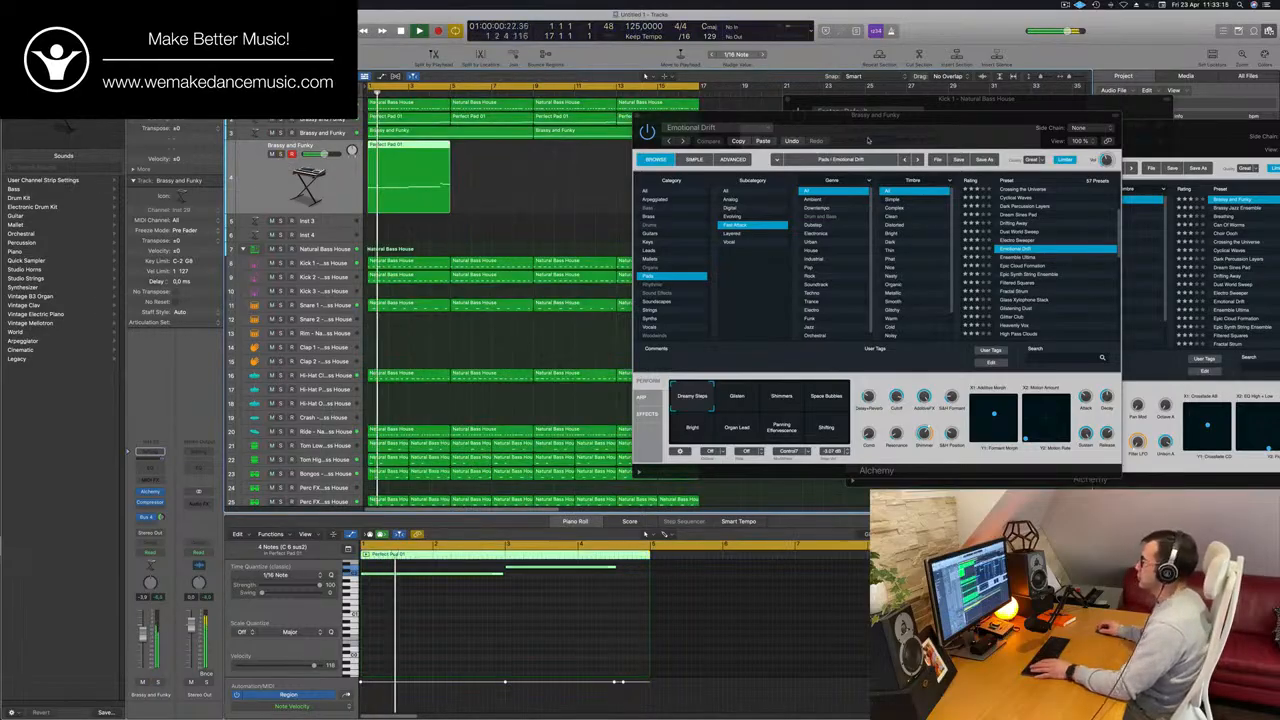
Audition the Glisten snapshot in Alchemy's Emotional Drift preset, choose the Shimmers snapshot and close the Alchemy window.
drag(868, 140, 865, 103)
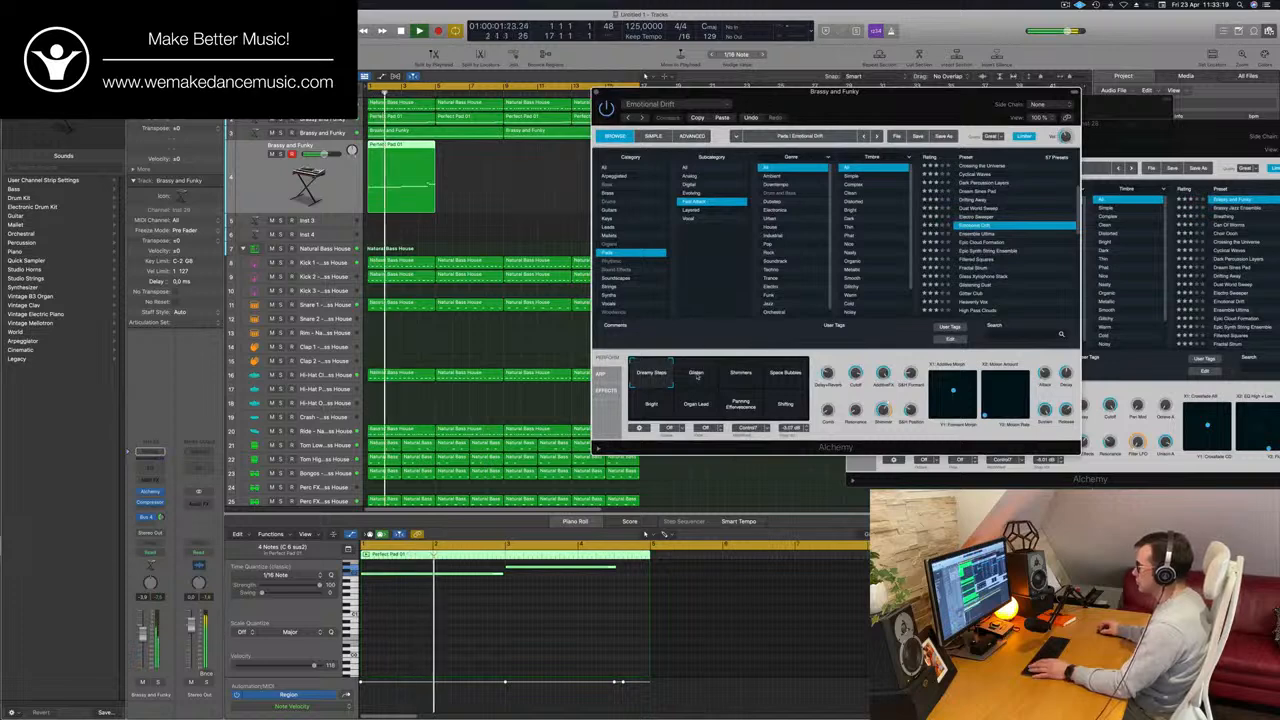
click(700, 375)
click(743, 374)
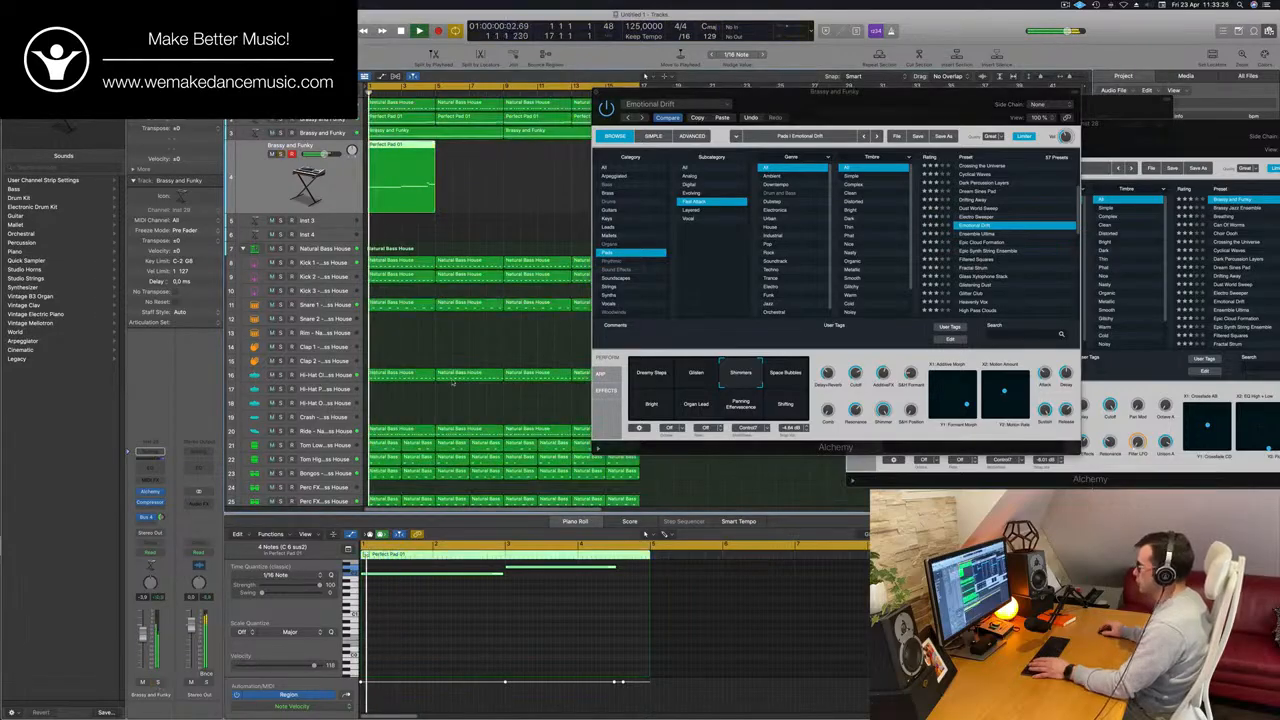
mouse_move(868, 121)
mouse_down()
mouse_move(810, 144)
mouse_move(856, 124)
mouse_up()
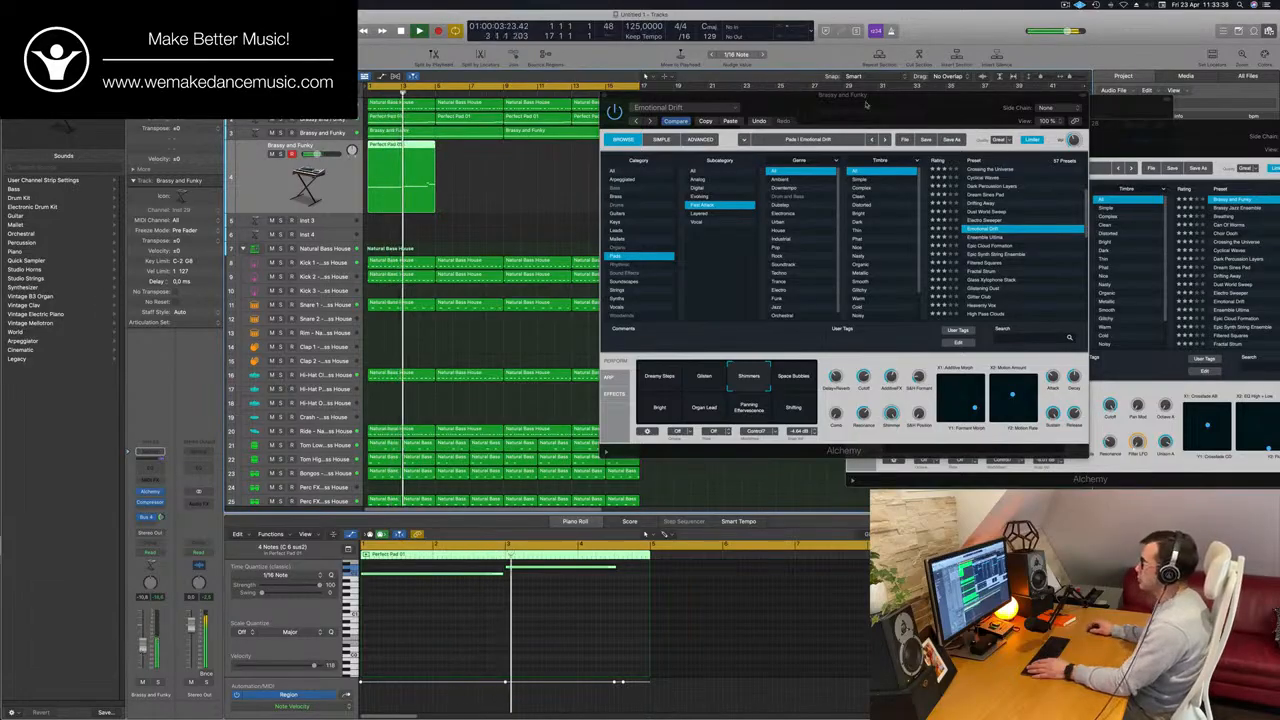
drag(735, 96, 783, 172)
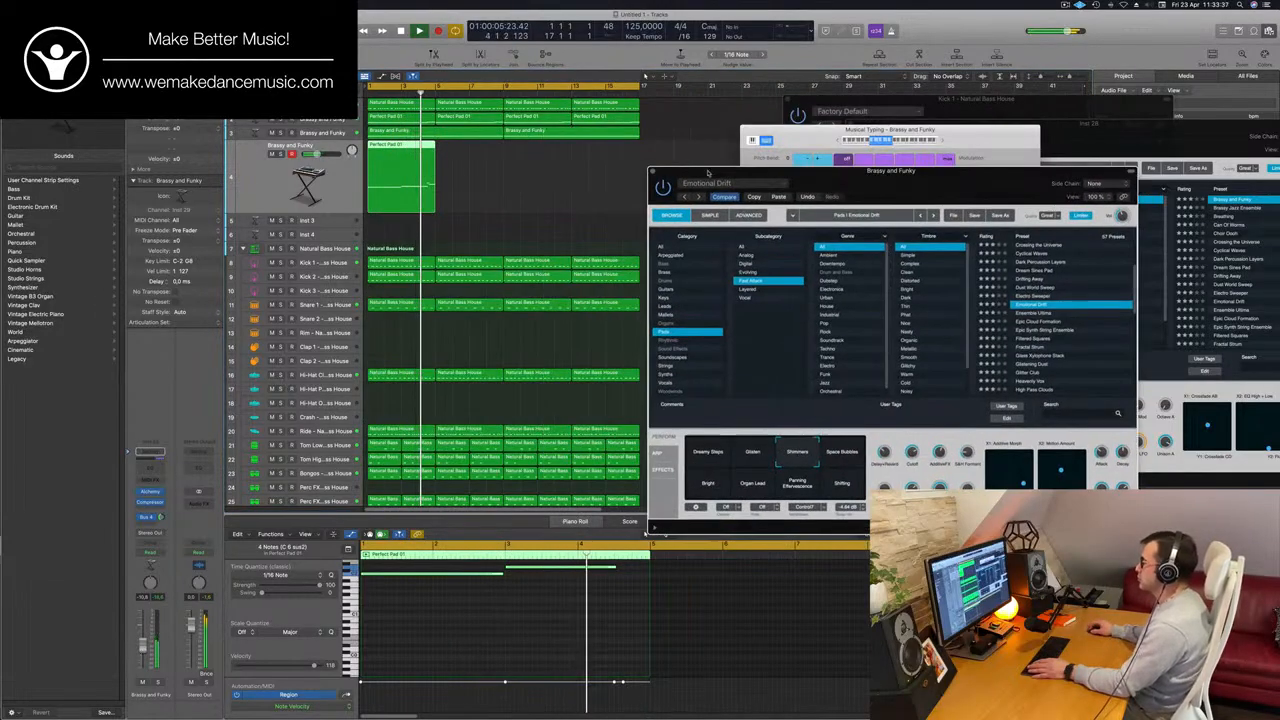
click(653, 172)
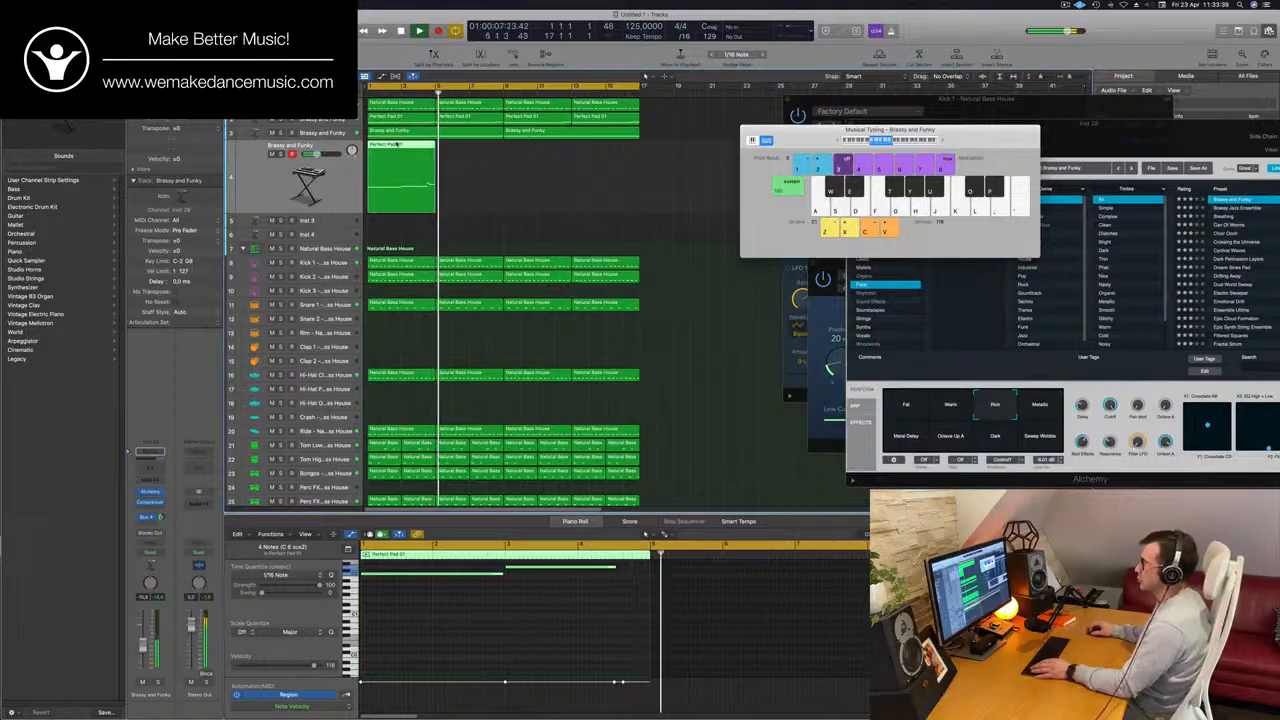
Copy the Perfect Pad 01 regions along the Emotional Drift track to fill all sixteen bars, and move the Musical Typing keyboard aside.
drag(394, 146, 393, 202)
key(super+z)
key(super+z)
drag(416, 153, 552, 157)
drag(798, 130, 947, 142)
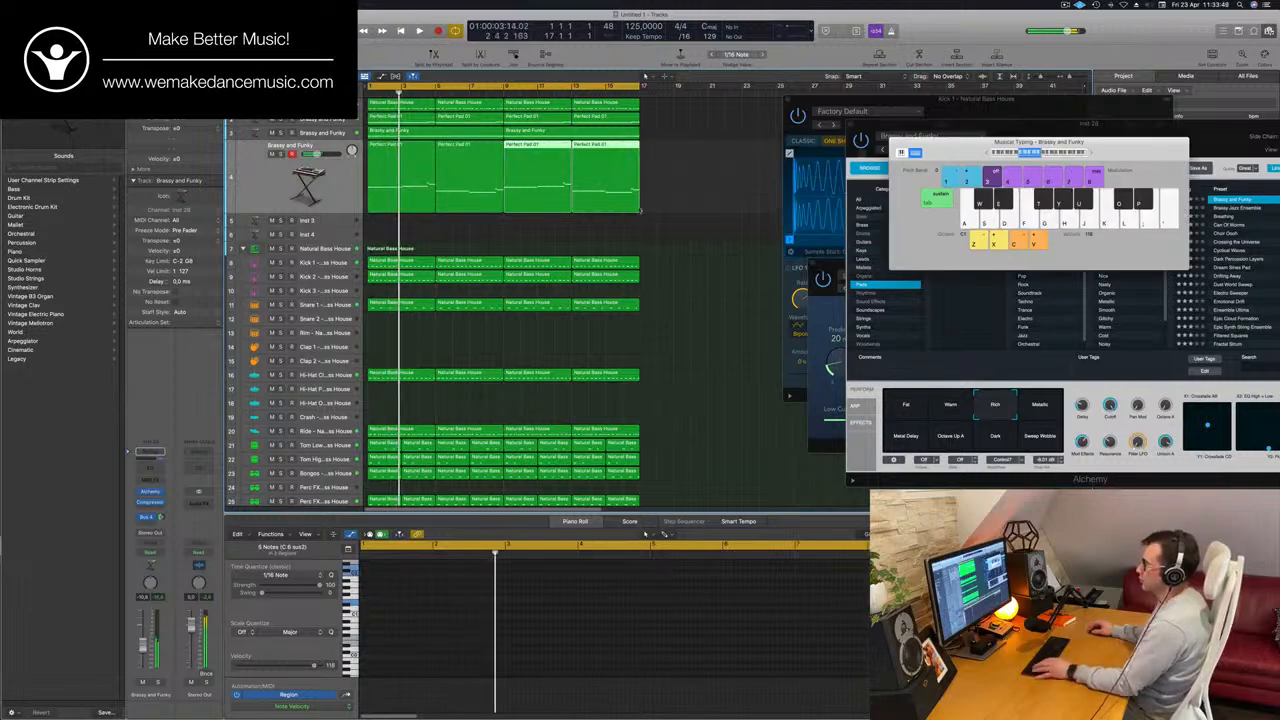
Replay the sixteen-bar loop from the start and select all regions on the Emotional Drift track.
key(Return)
scroll(577, 226, down, 3)
scroll(577, 226, down, 3)
scroll(654, 234, up, 5)
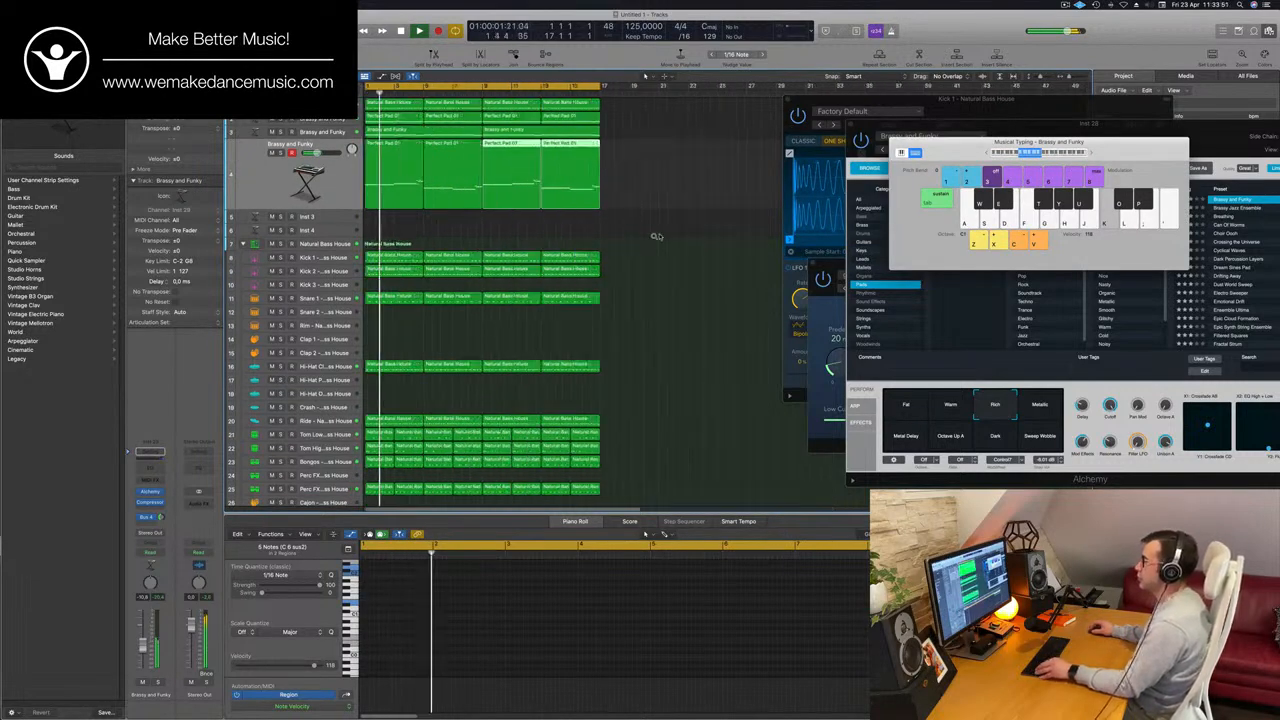
scroll(617, 237, down, 1)
scroll(617, 237, down, 1)
click(510, 237)
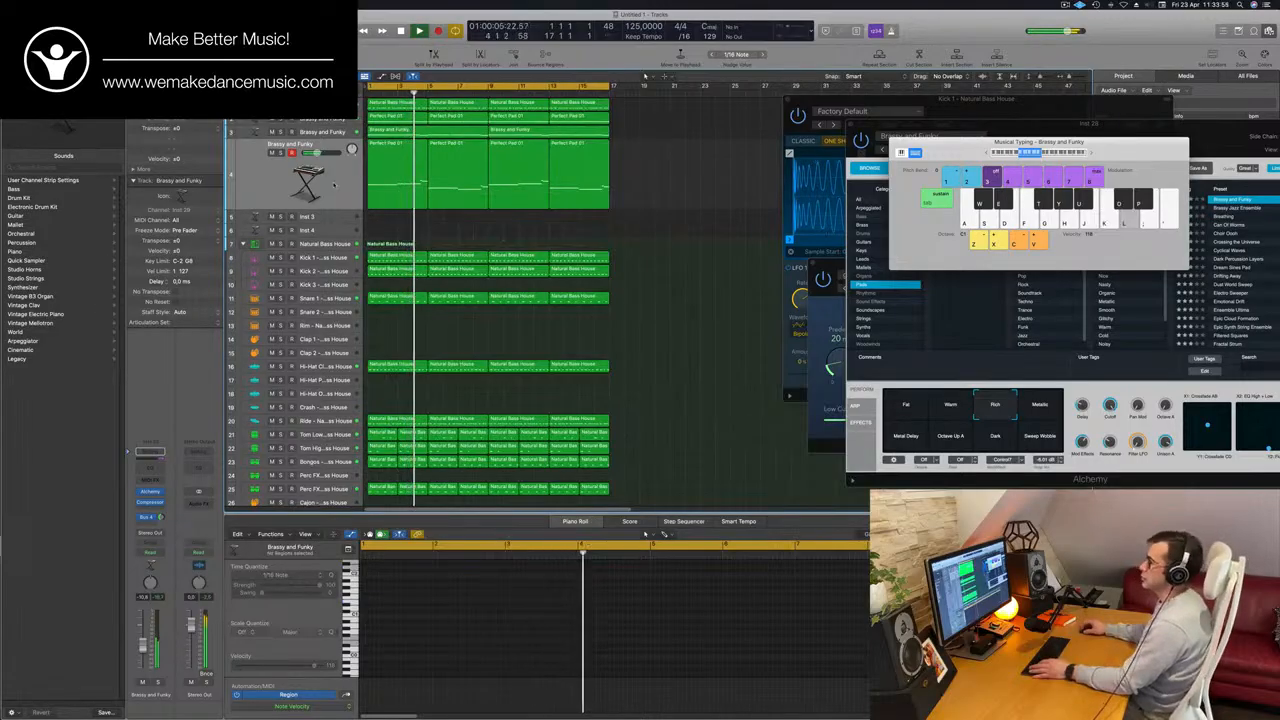
click(334, 184)
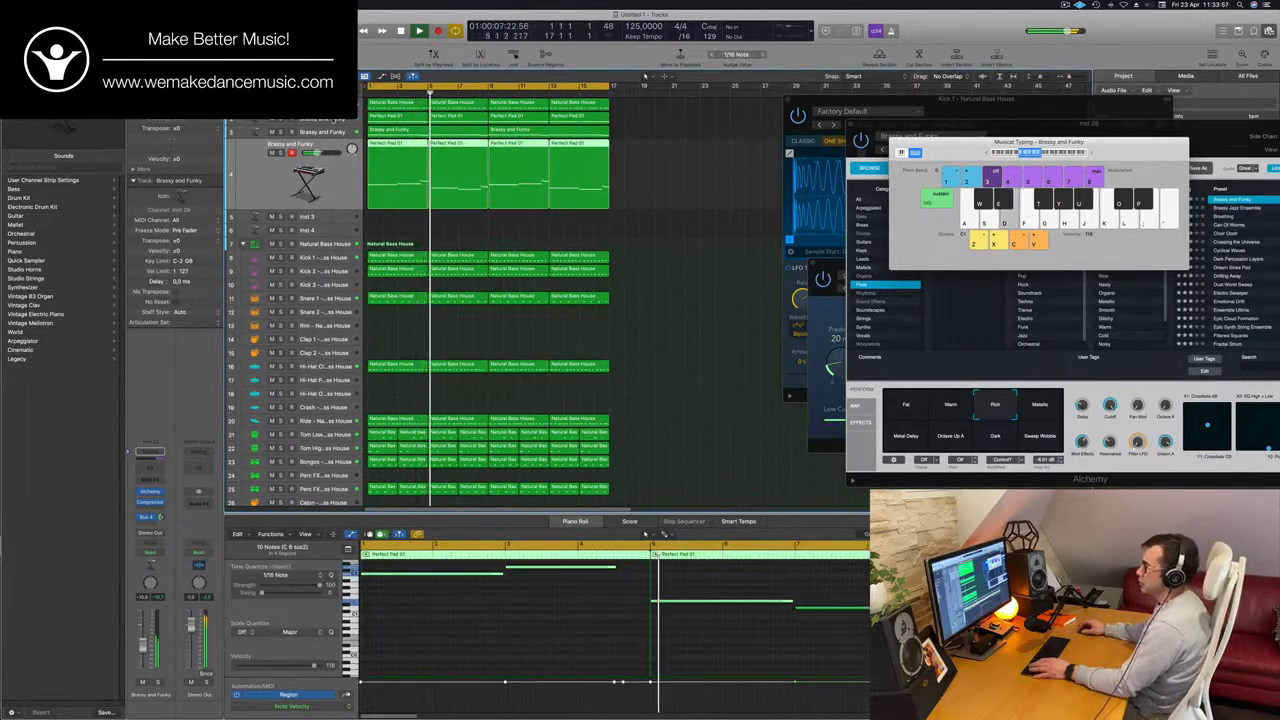
Add a Channel EQ to the original Perfect Pad track on track 2 and replay the loop while checking it in solo.
click(334, 119)
key(Return)
click(150, 462)
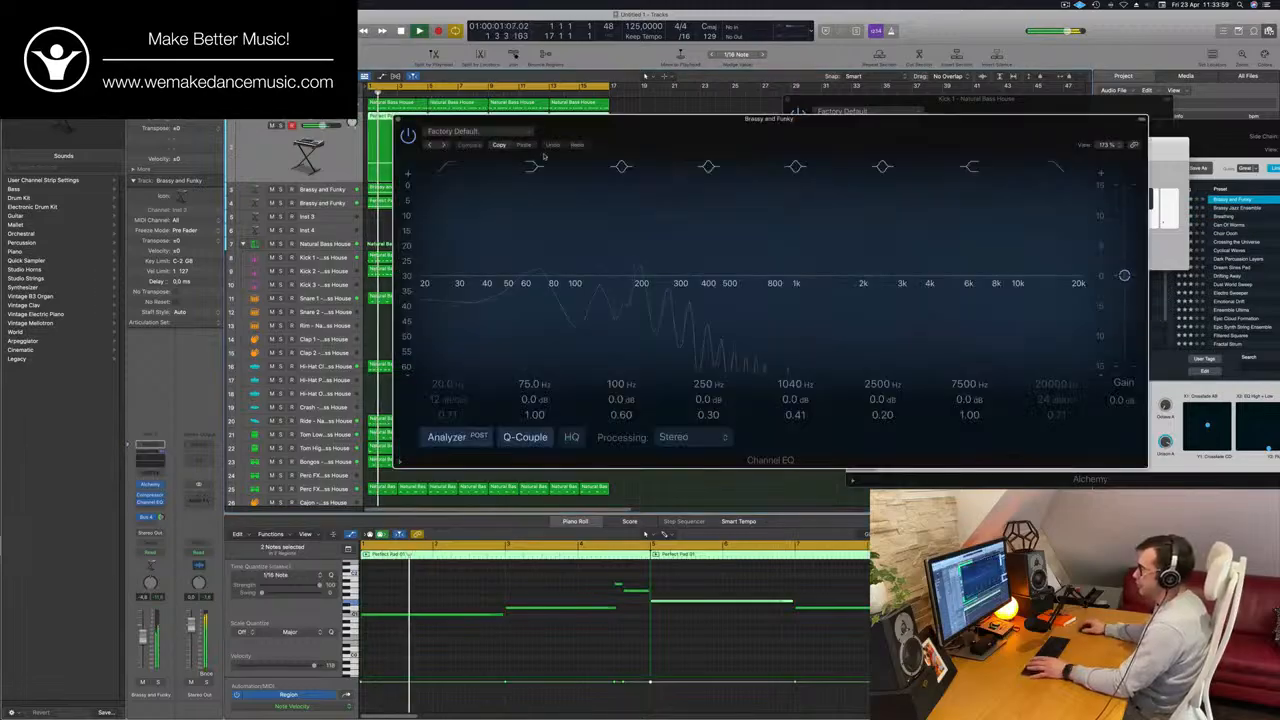
click(157, 682)
key(Return)
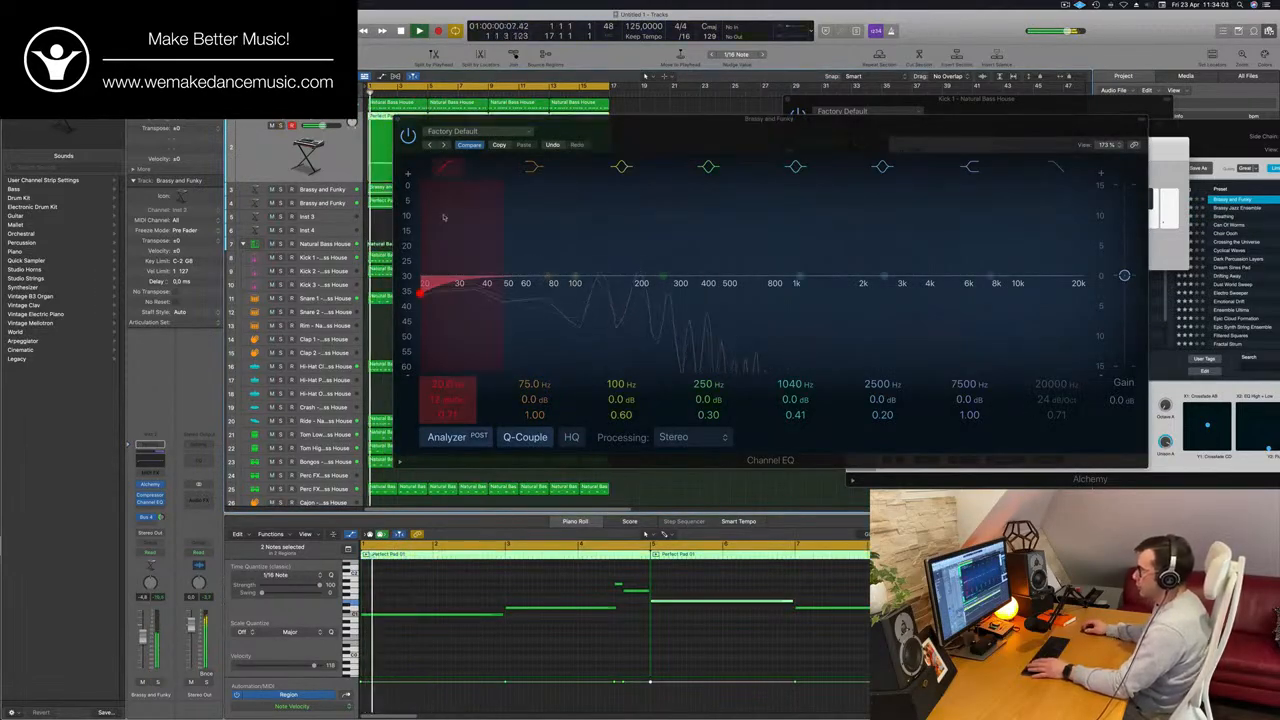
Raise the original pad's low cut to about 96.5 Hz, nudge it slightly higher and return to the full mix with the EQ closed.
click(456, 190)
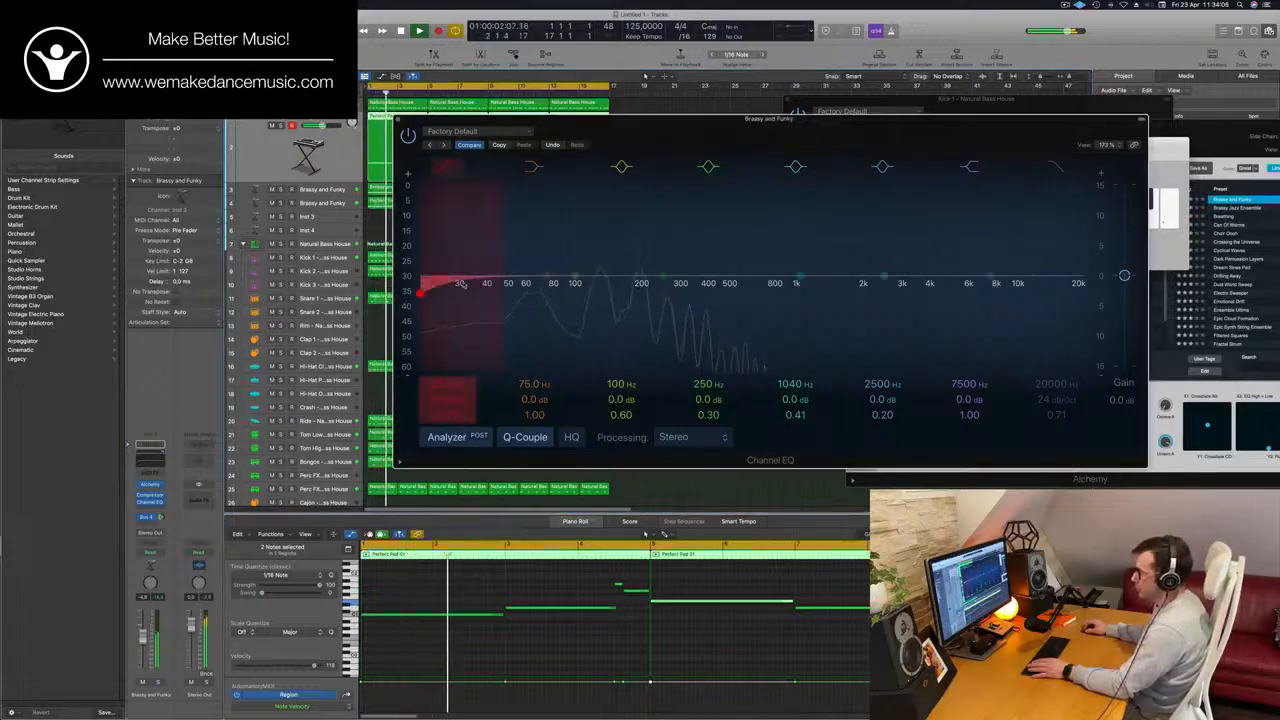
drag(459, 284, 600, 265)
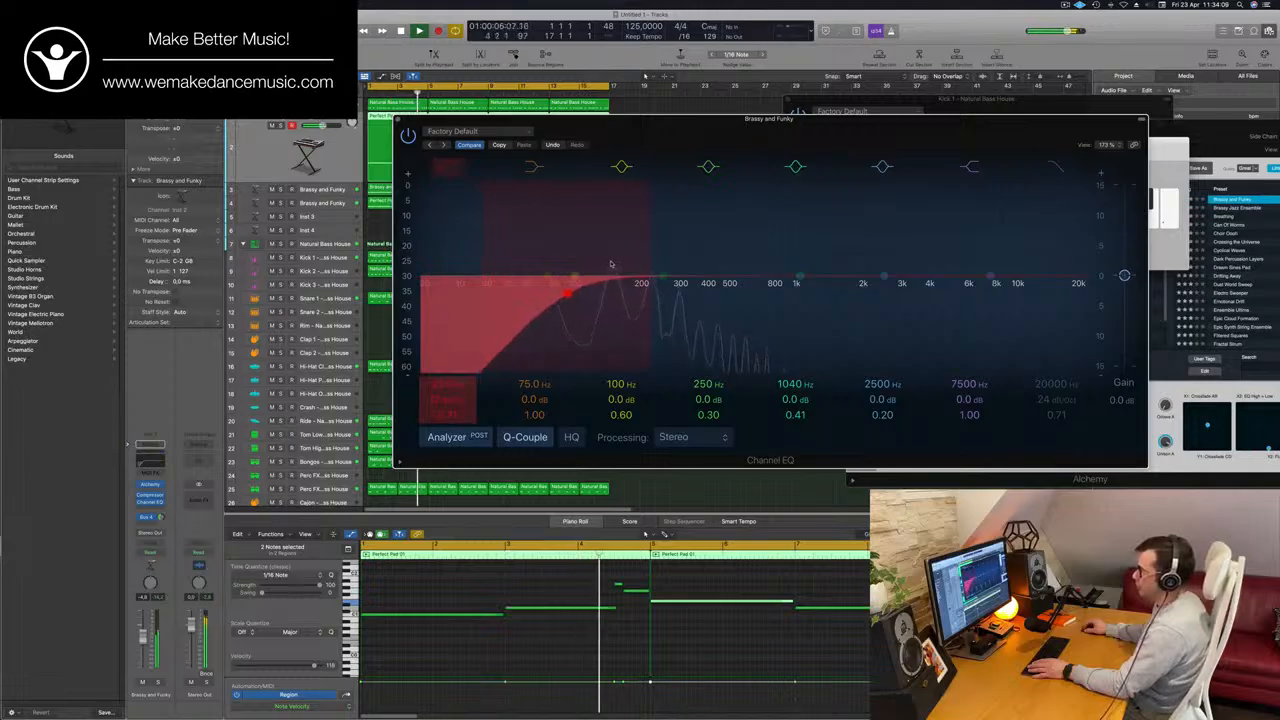
click(157, 683)
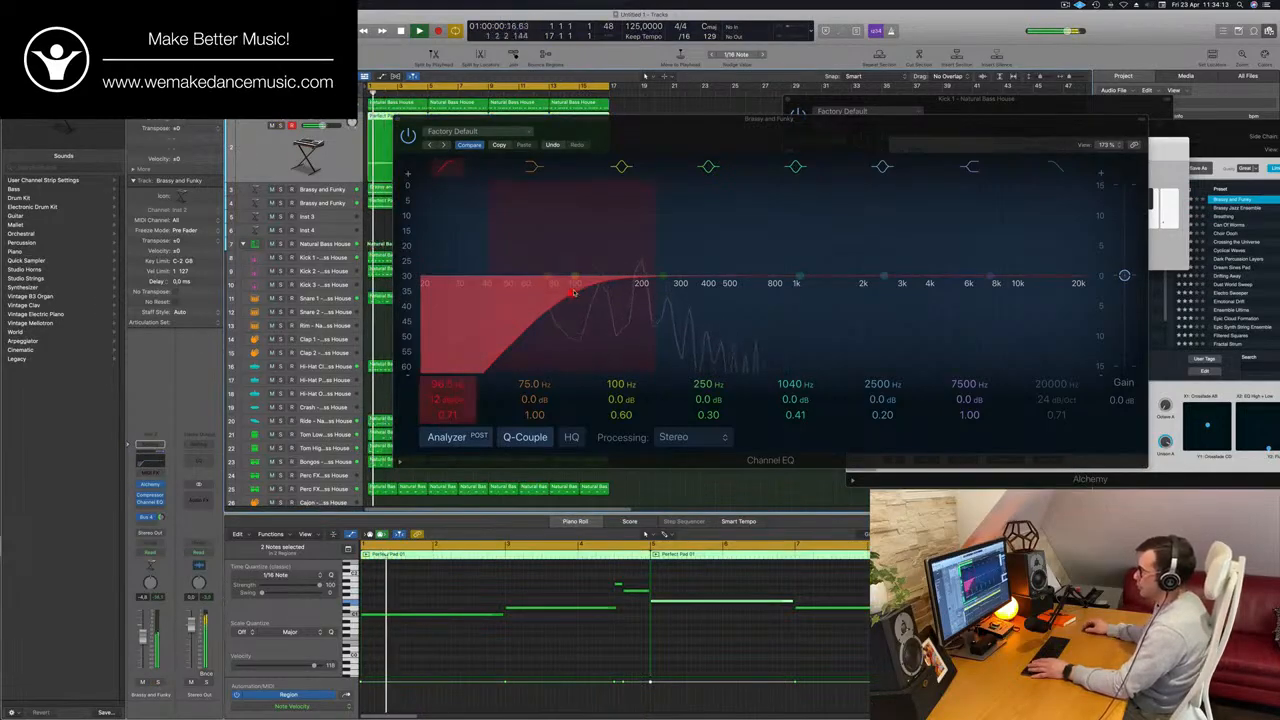
drag(573, 292, 579, 290)
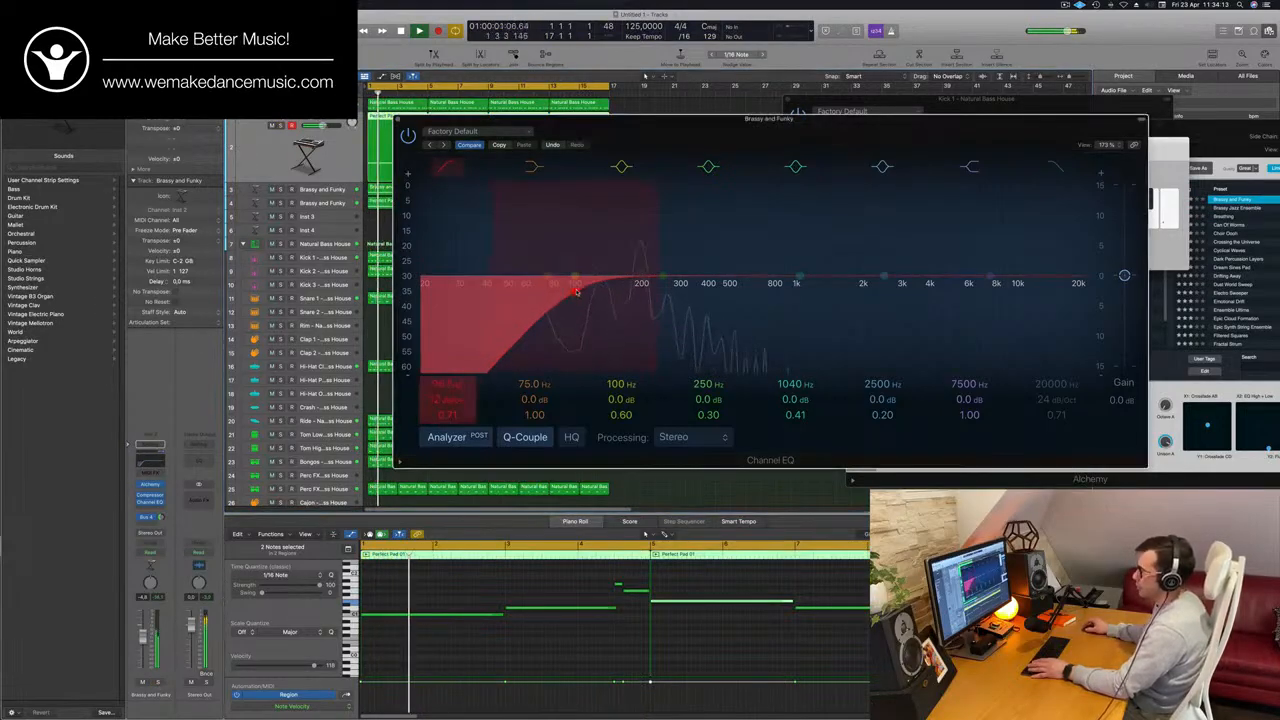
key(space)
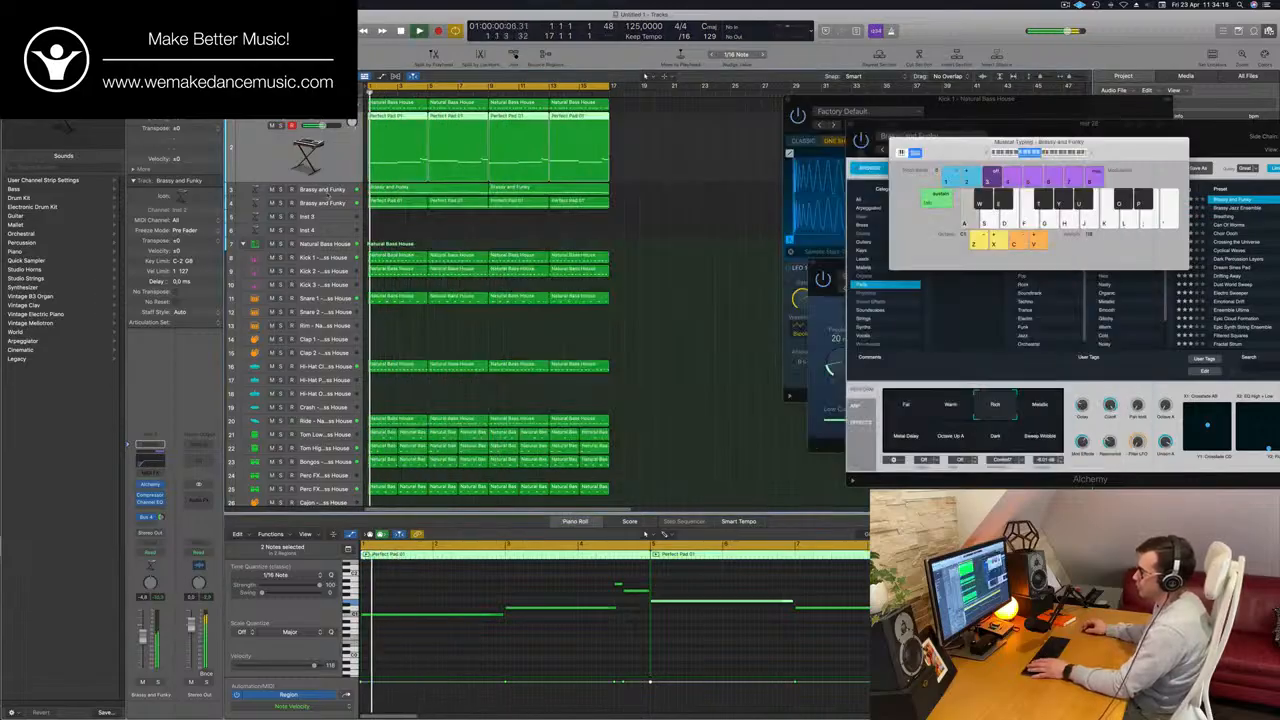
Solo the melody on track 3, add a Channel EQ with a low cut at 276 Hz, and unsolo the track.
click(326, 193)
click(155, 682)
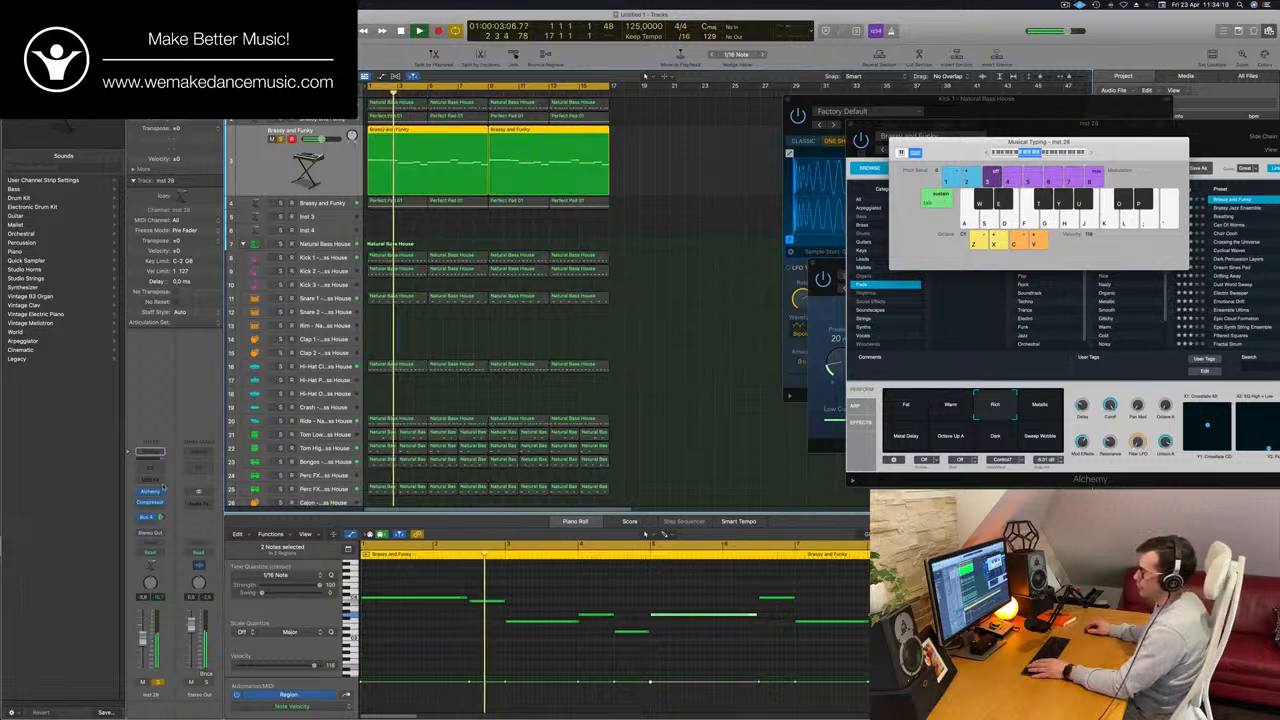
click(150, 455)
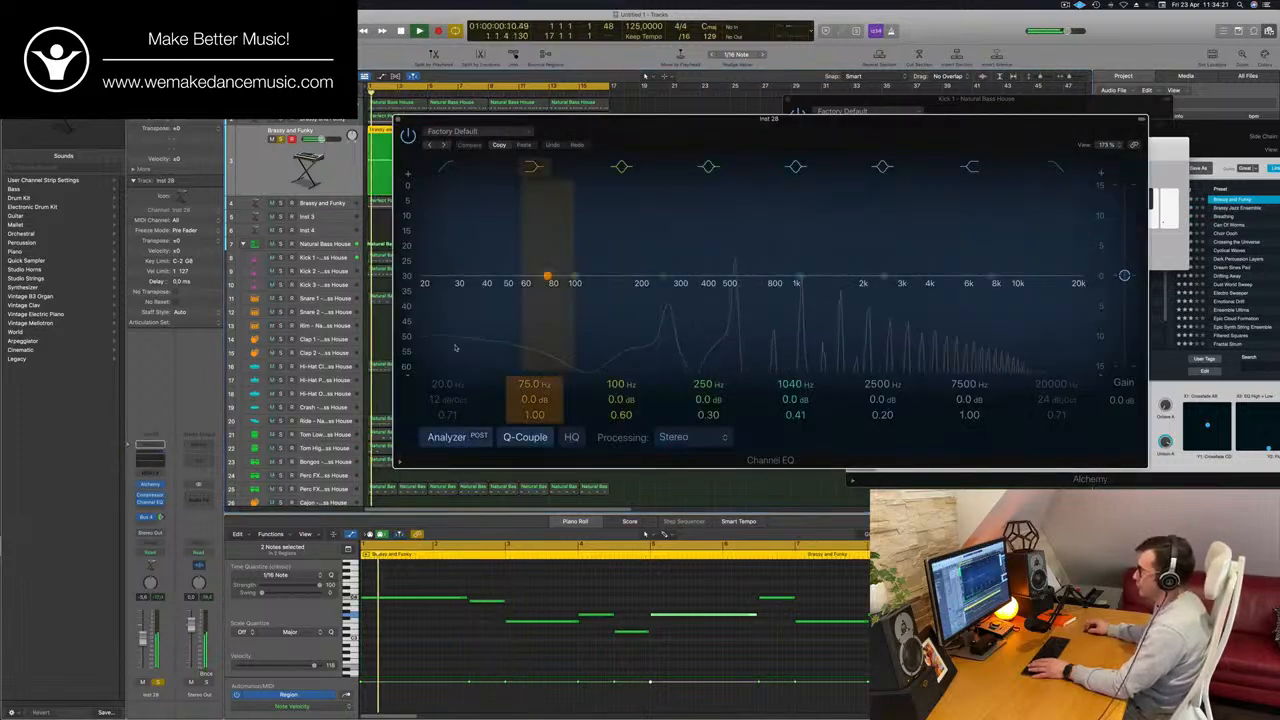
drag(453, 188, 702, 214)
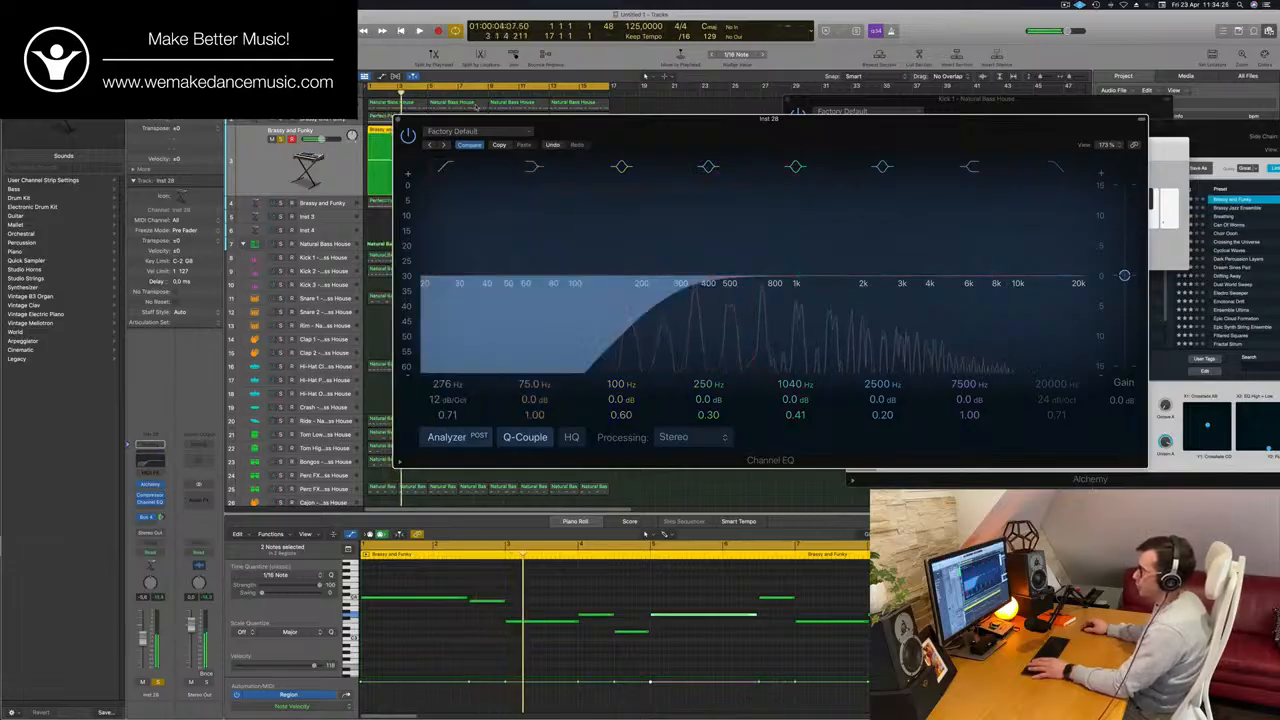
click(403, 119)
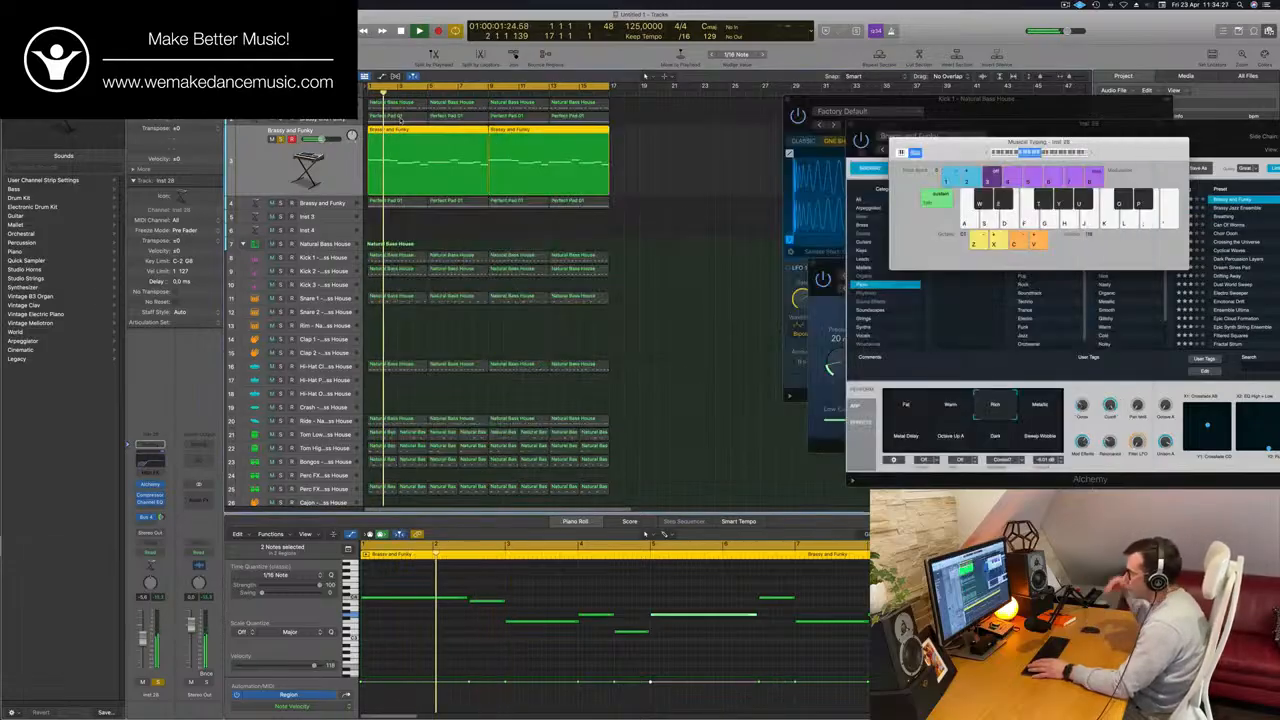
key(super+a)
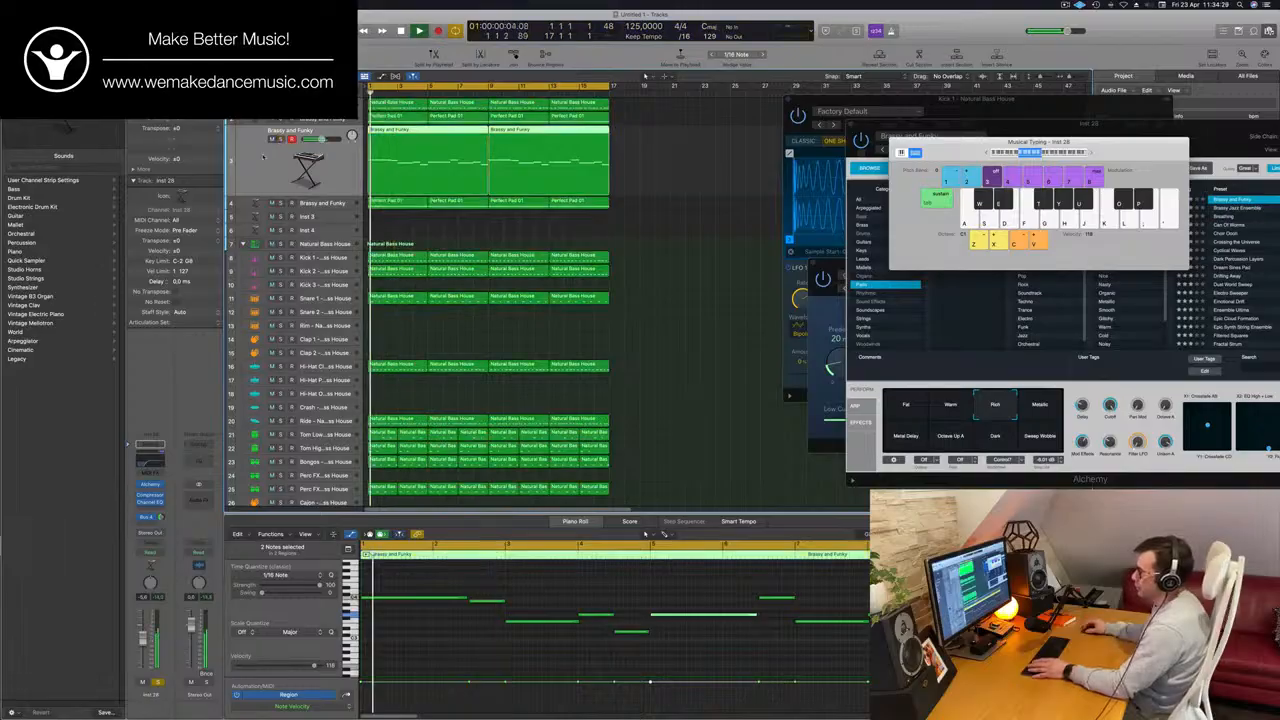
Add a Channel EQ to the Emotional Drift track on track 4 and set its low cut to 185 Hz.
key(Down)
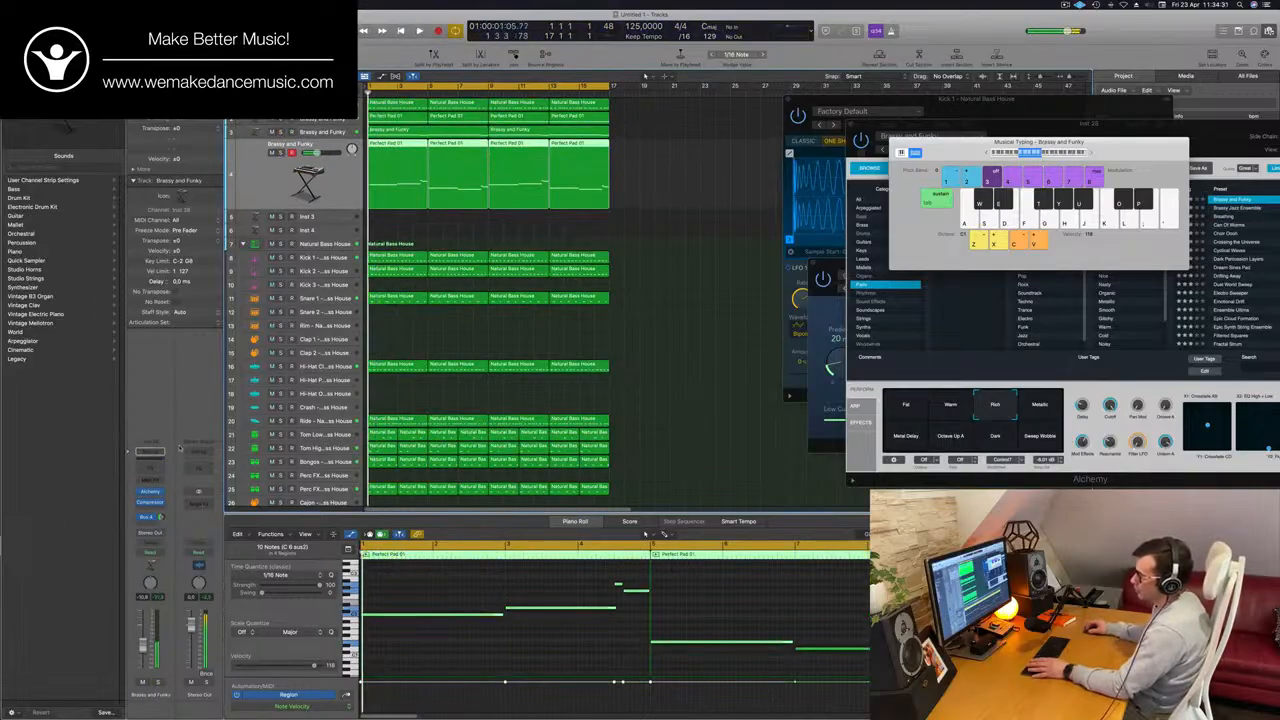
click(152, 450)
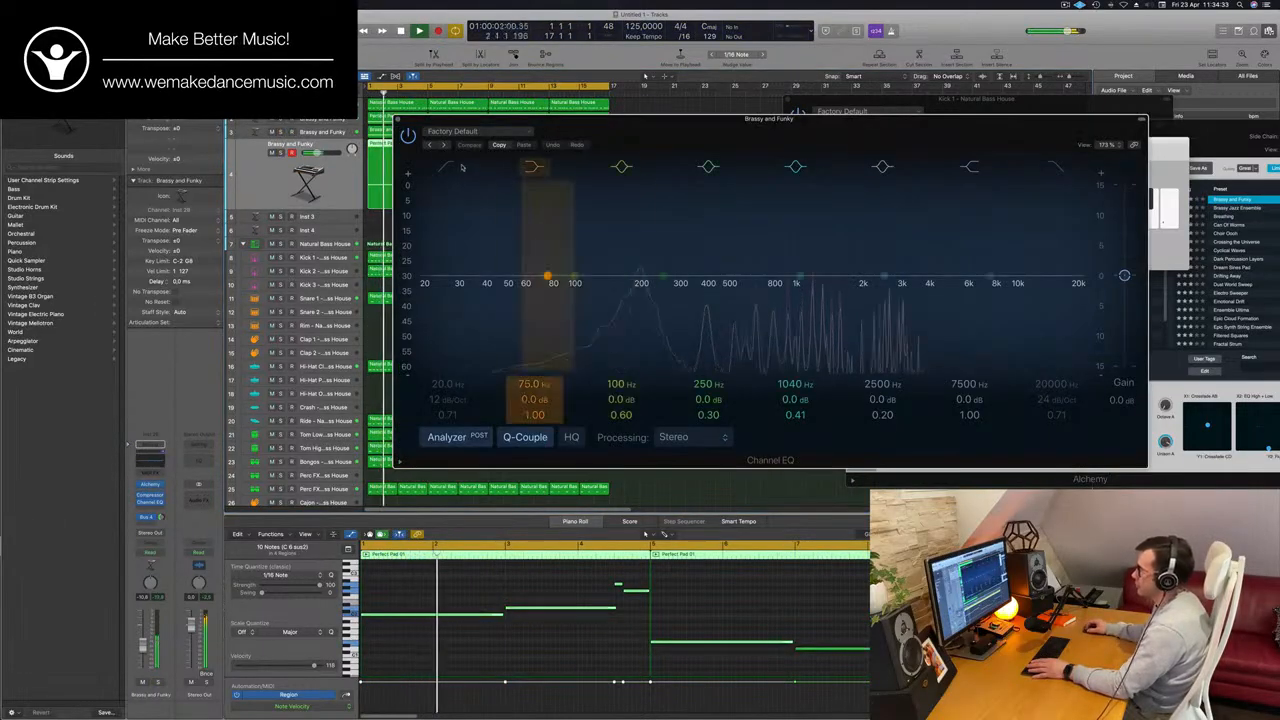
click(447, 167)
drag(430, 276, 683, 243)
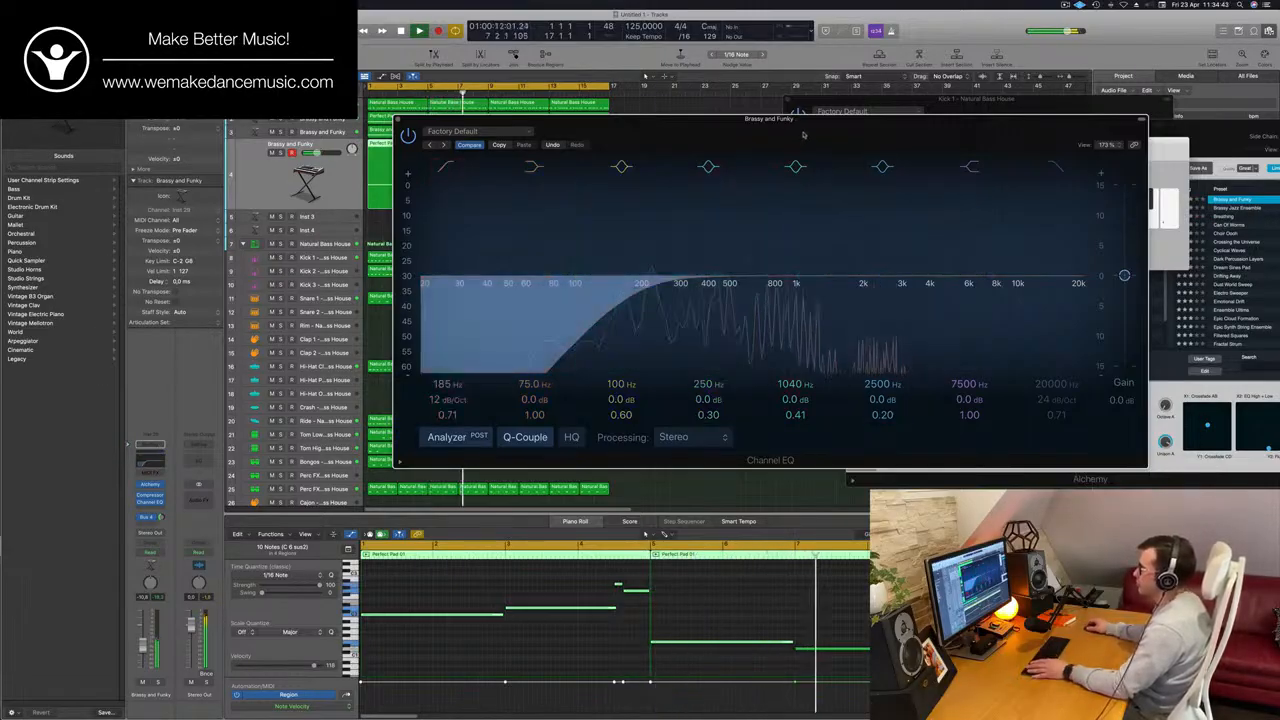
Solo the Emotional Drift track with its EQ window moved aside, and reopen Alchemy to adjust the Cutoff knob.
drag(803, 127, 991, 132)
key(Return)
click(280, 153)
key(Return)
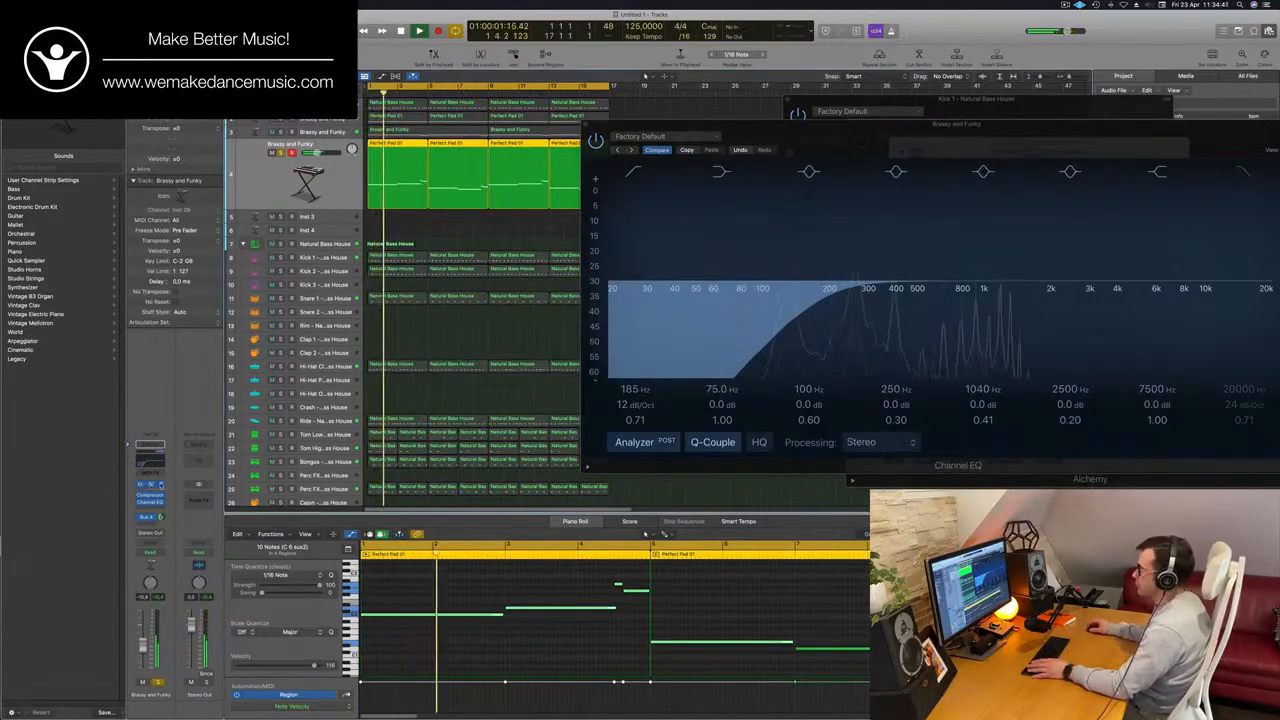
click(152, 485)
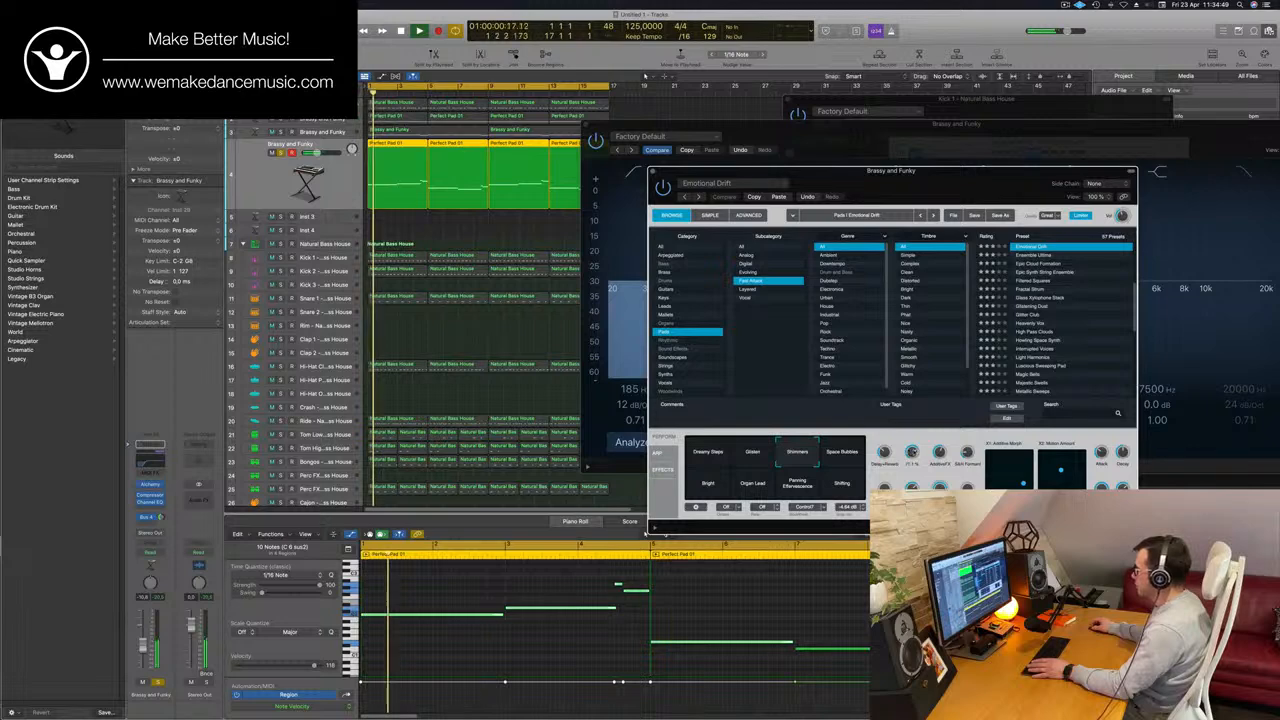
drag(914, 453, 912, 471)
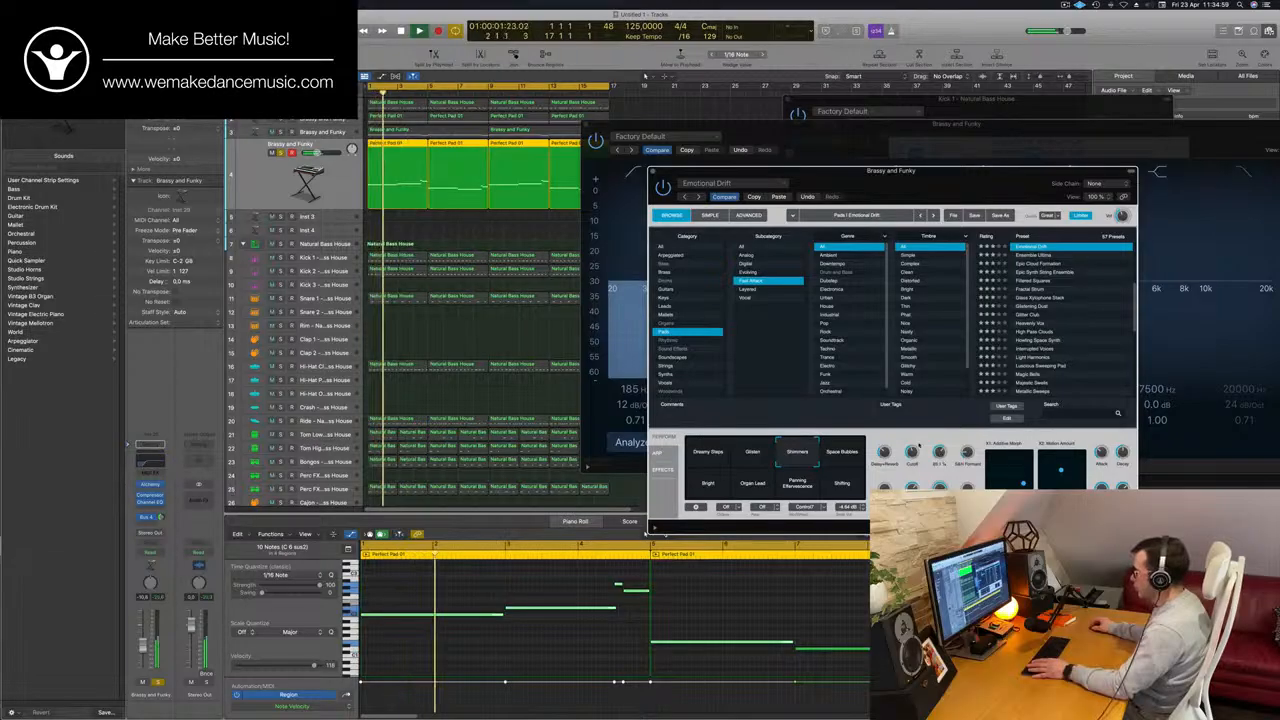
Unsolo the Emotional Drift track, restart playback of the full mix, and close its Alchemy and Channel EQ windows.
click(849, 458)
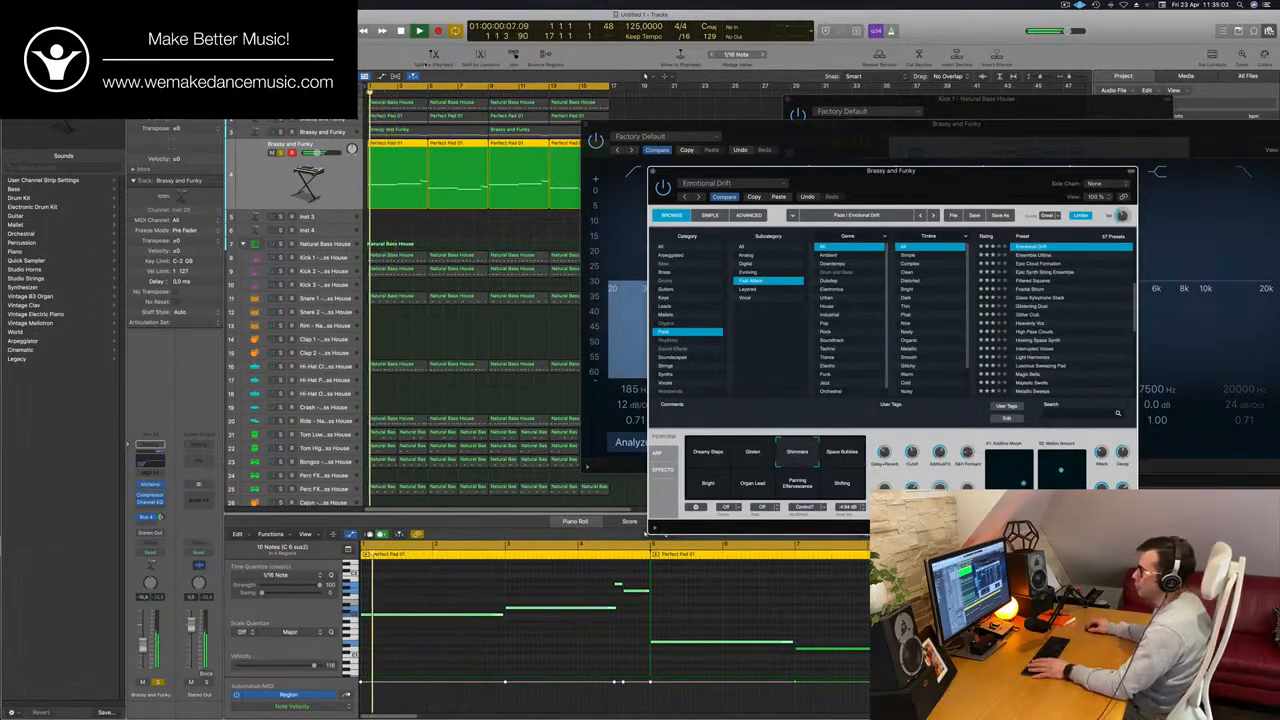
click(257, 175)
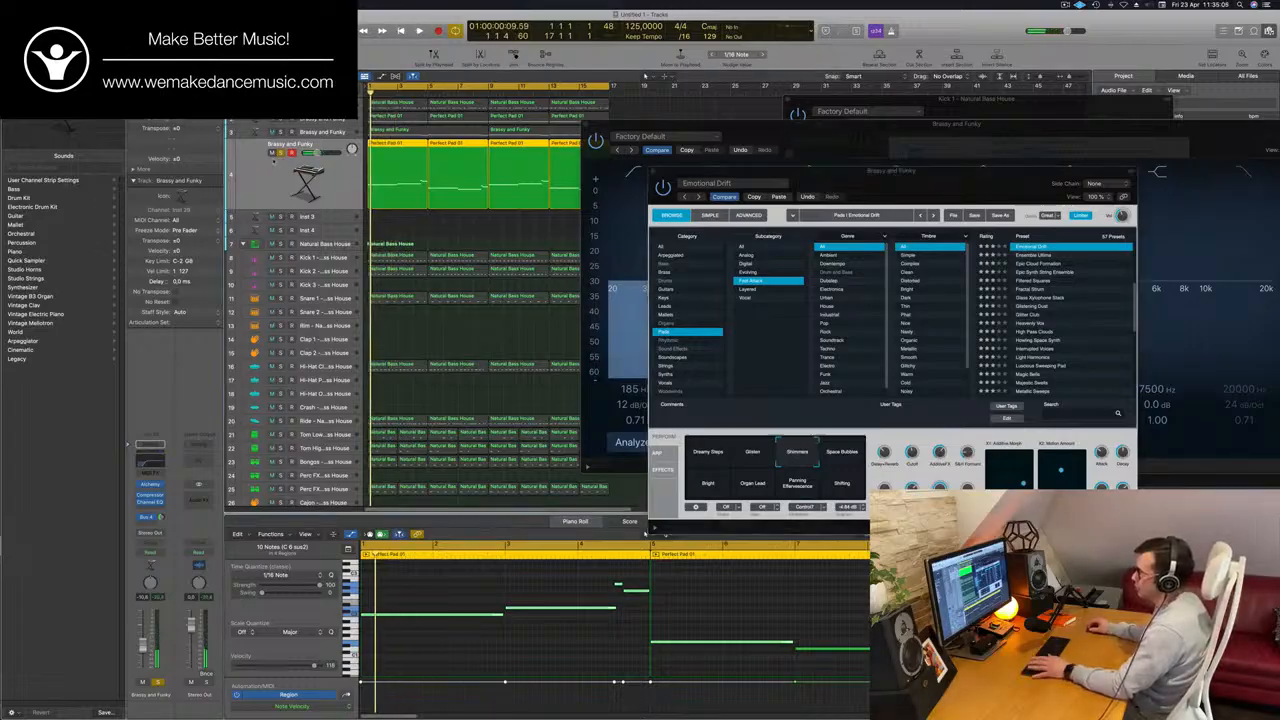
key(space)
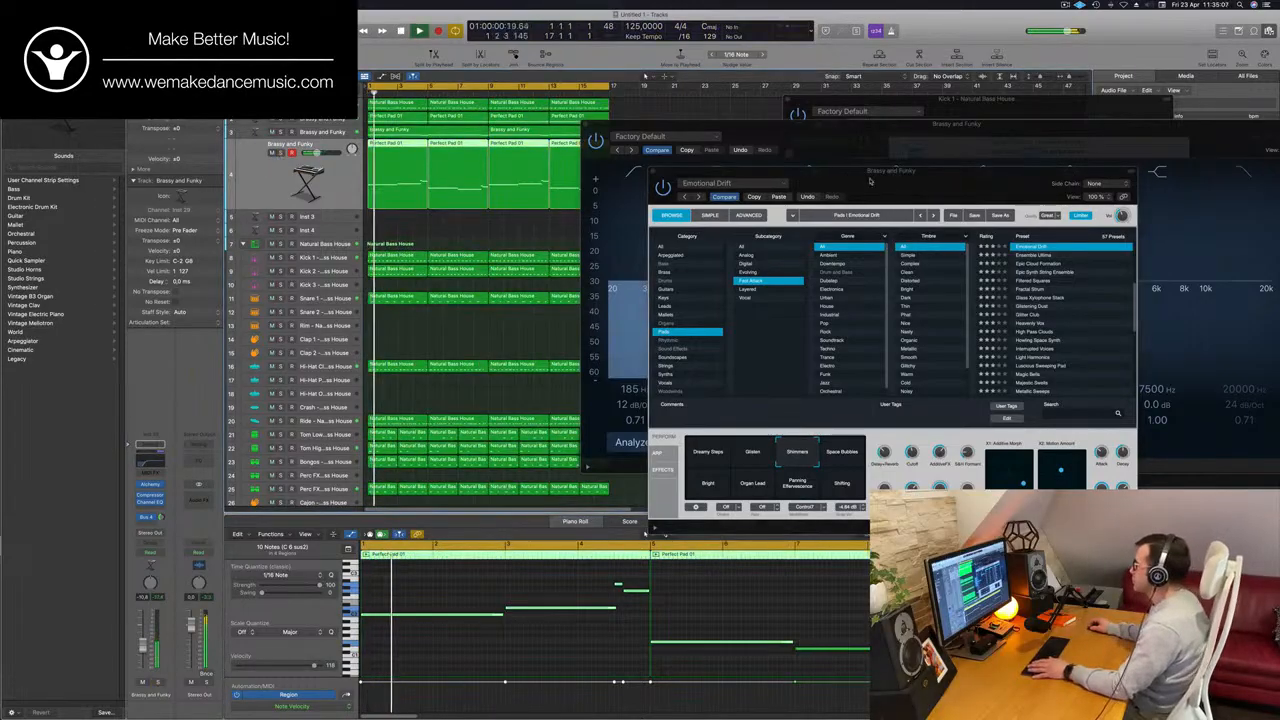
drag(686, 176, 526, 184)
drag(615, 123, 244, 219)
click(215, 222)
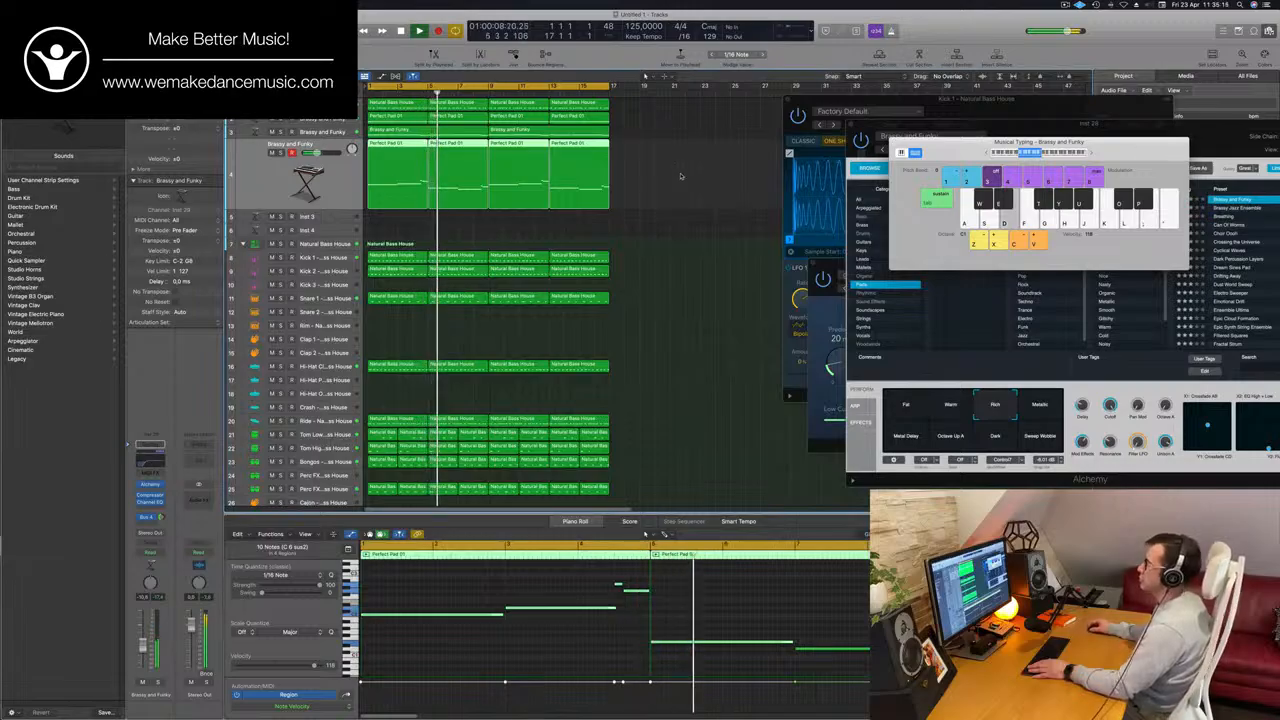
Restart the loop and lower the Emotional Drift track's volume fader to sit it further back in the mix.
key(super+Right)
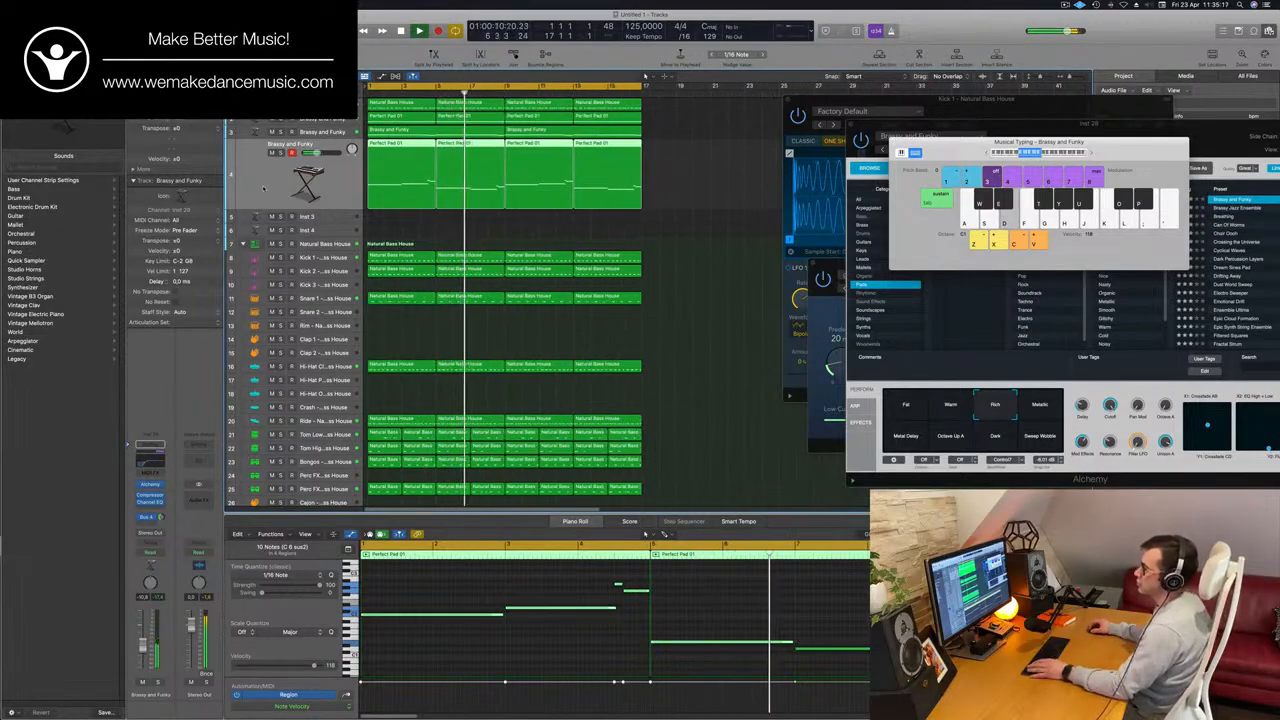
key(space)
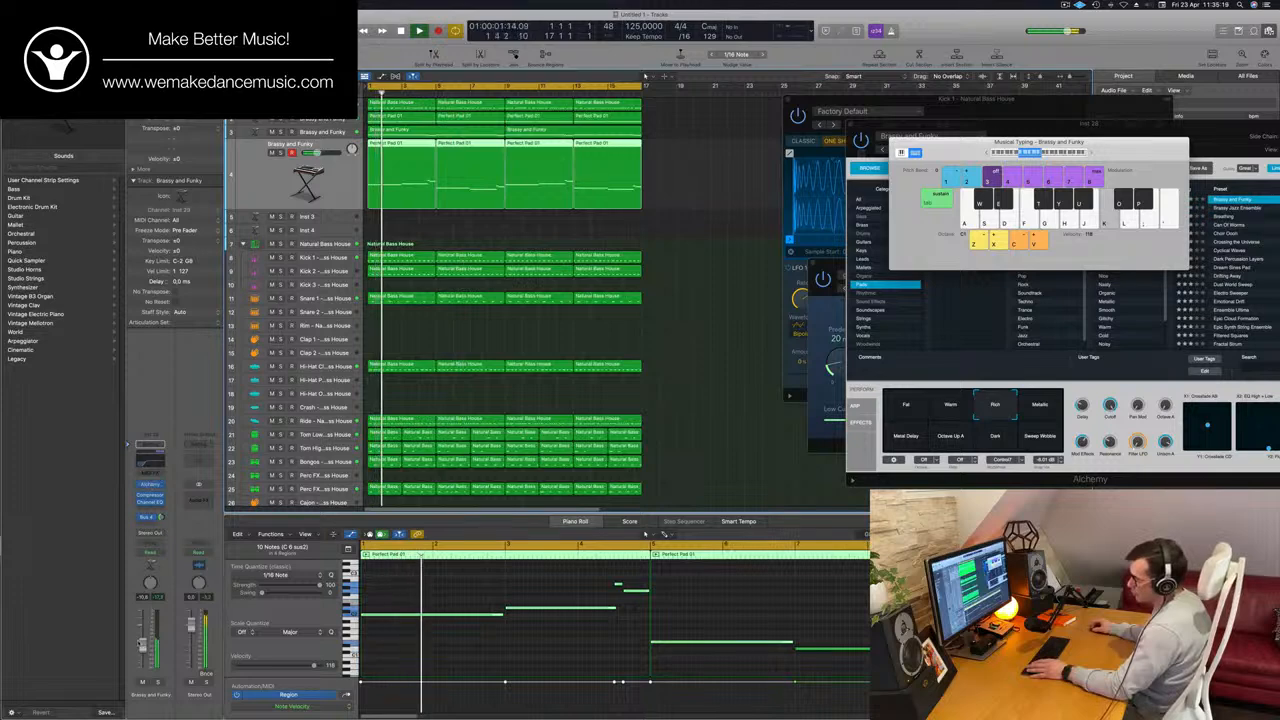
key(k)
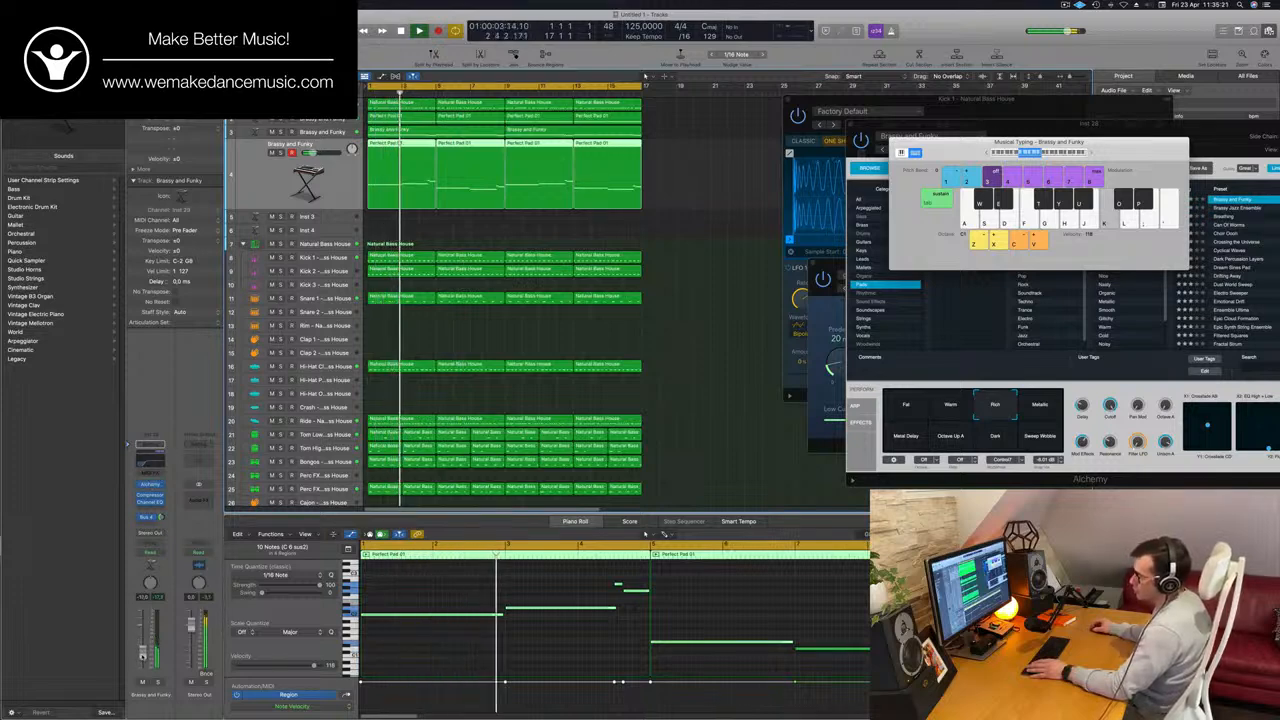
Move the low cut on the Emotional Drift track's Channel EQ to a lower frequency and close the EQ.
click(150, 502)
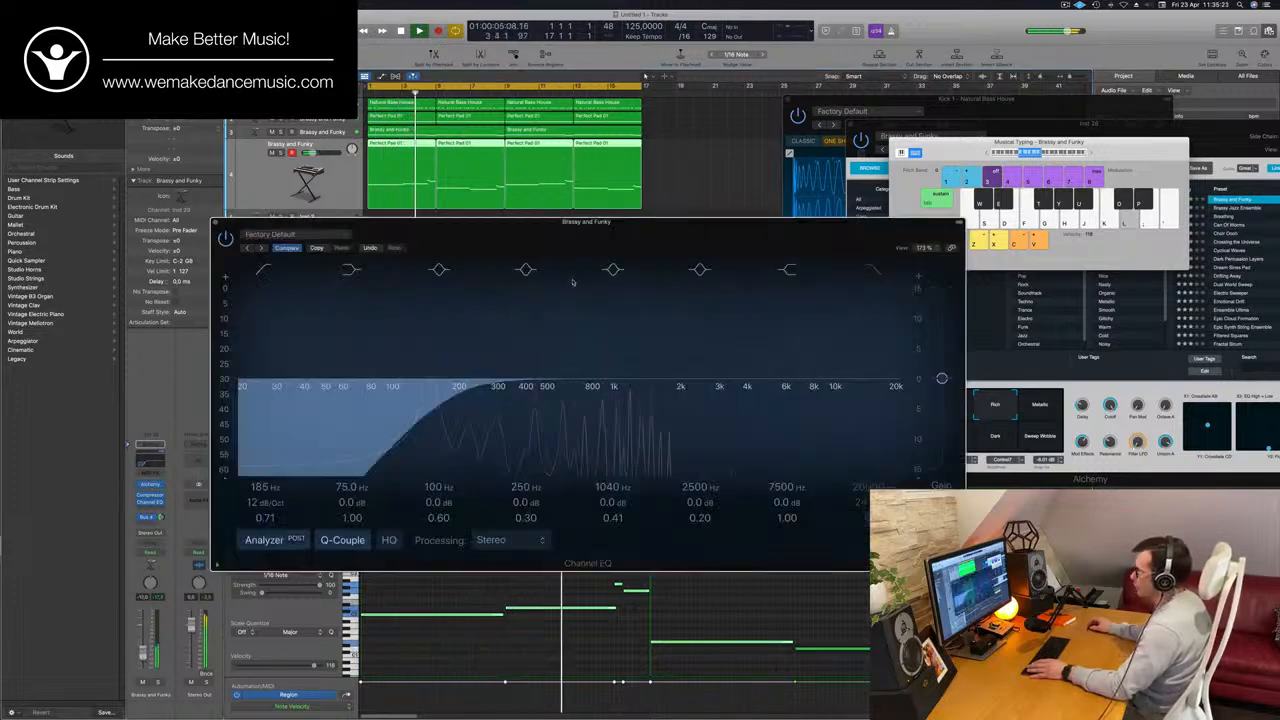
key(space)
key(space)
drag(450, 391, 392, 396)
click(217, 224)
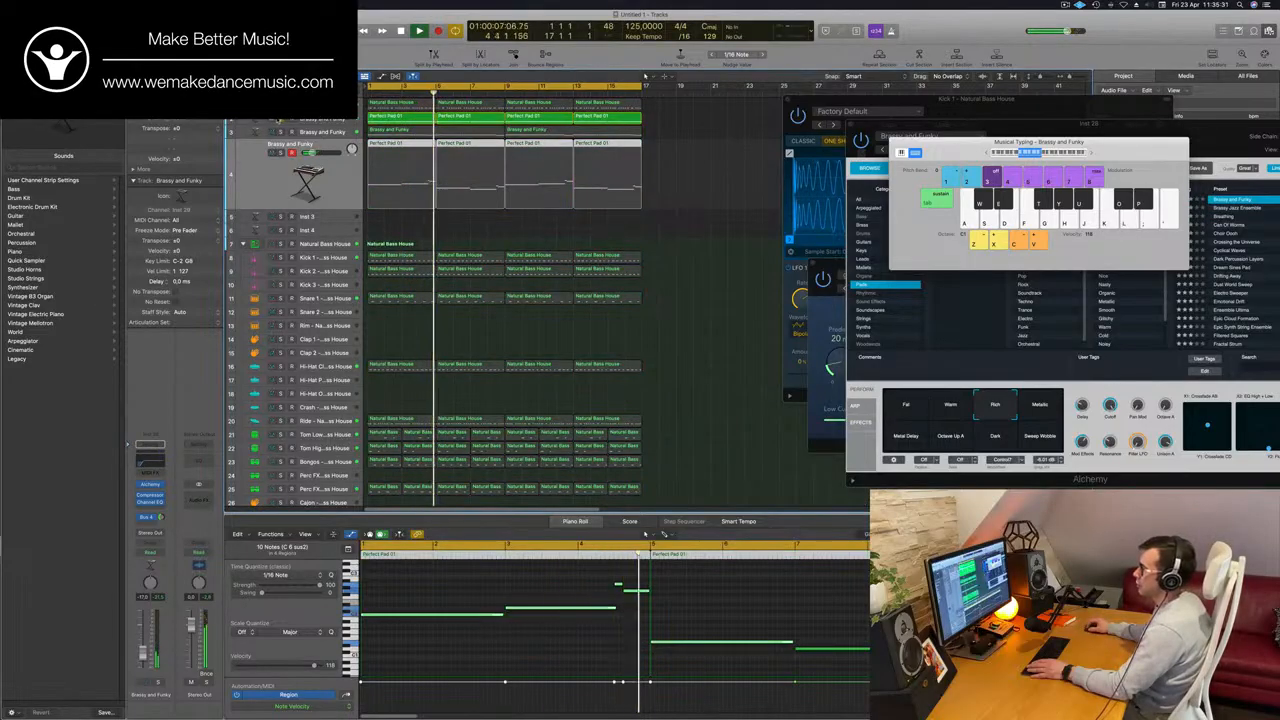
Return from the soloed pad on track 2 to the full mix, and check that pad's Channel EQ curve.
click(273, 119)
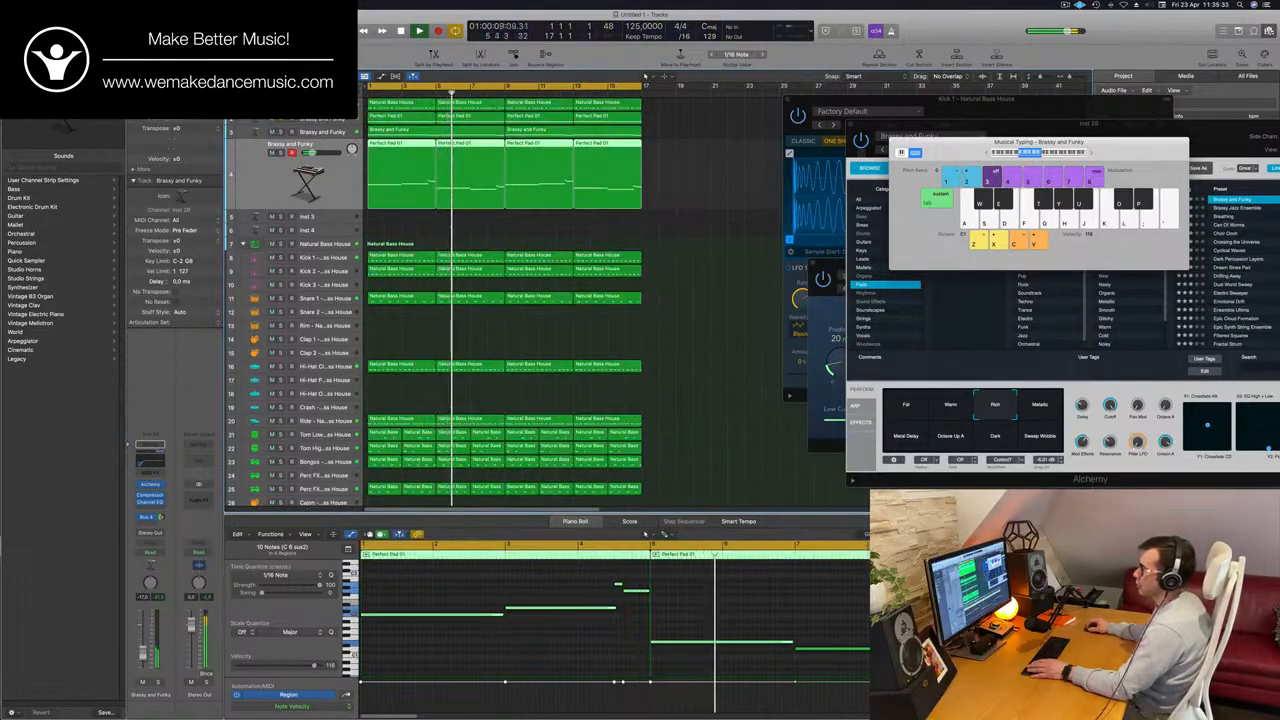
click(303, 118)
key(Return)
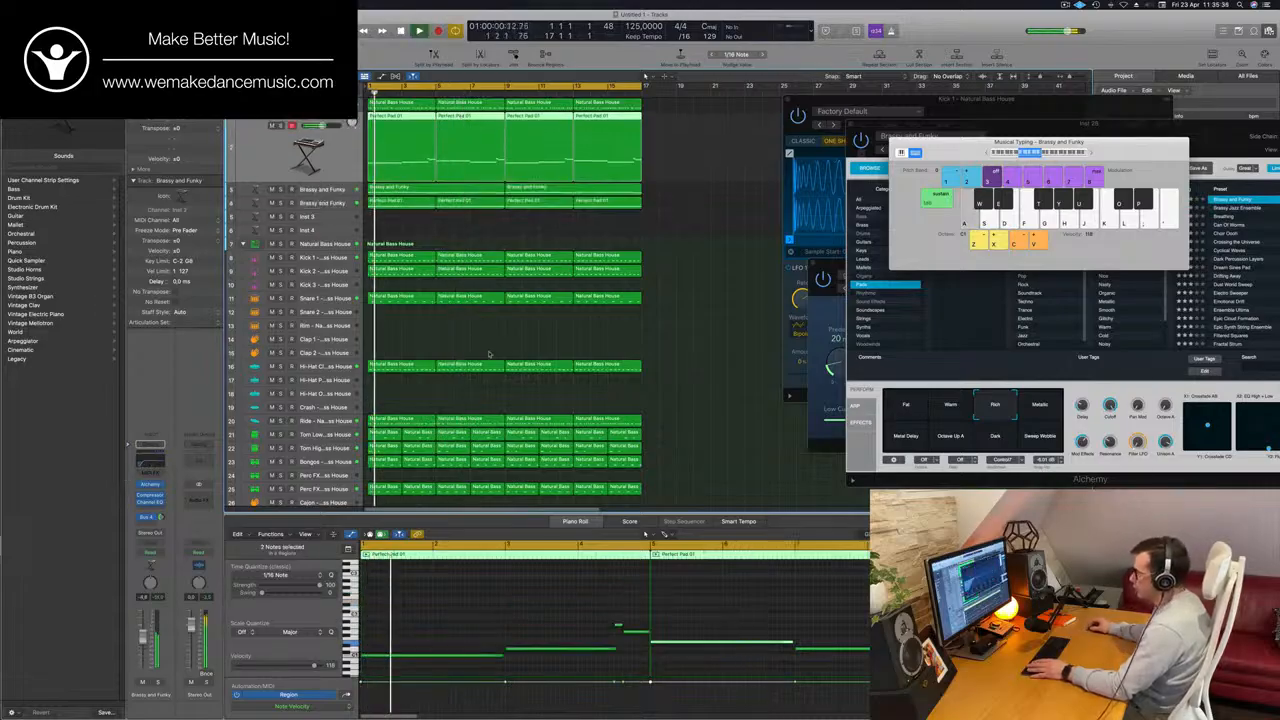
click(147, 459)
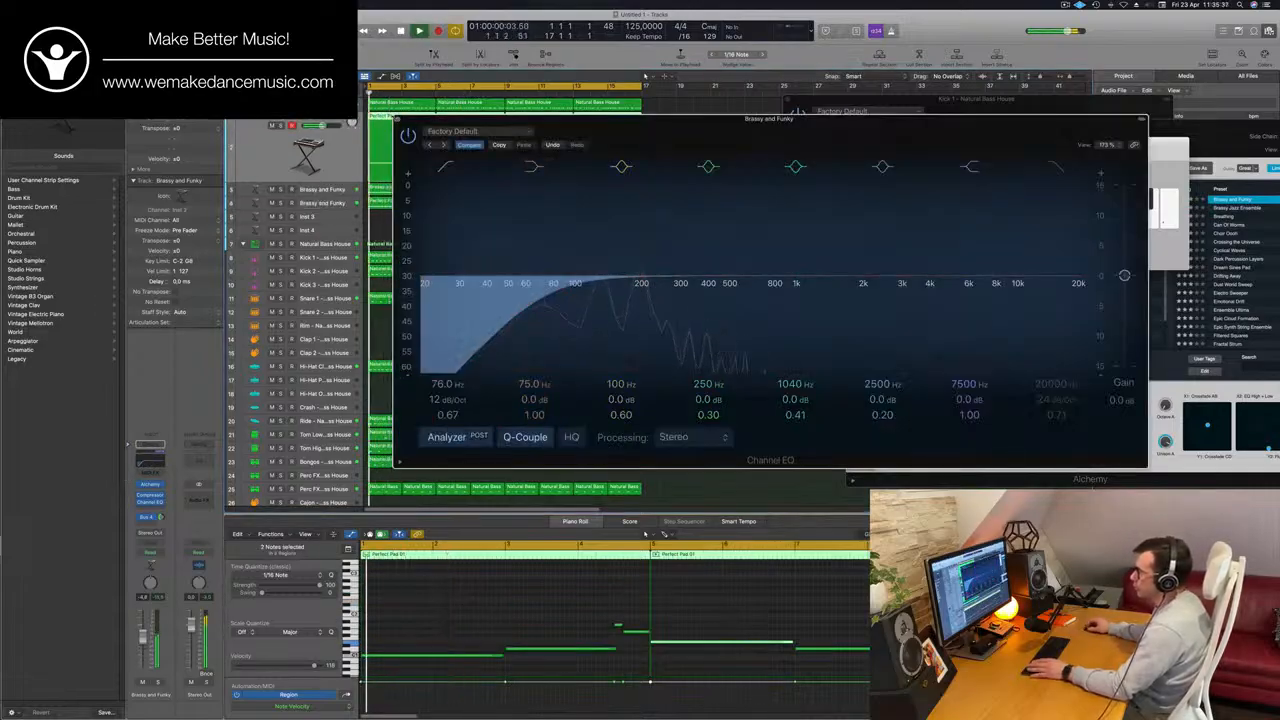
click(401, 120)
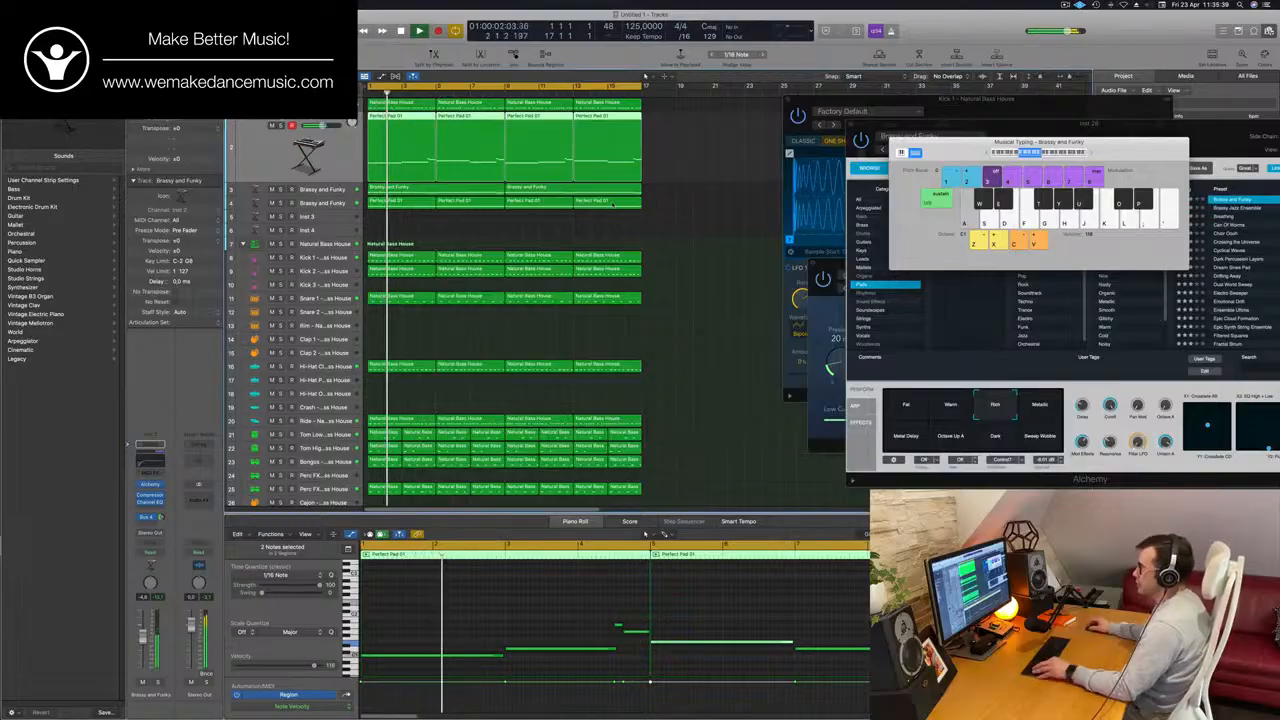
Duplicate the original pad track with its settings and copy its four Perfect Pad 01 regions onto the new track.
key(super+Right)
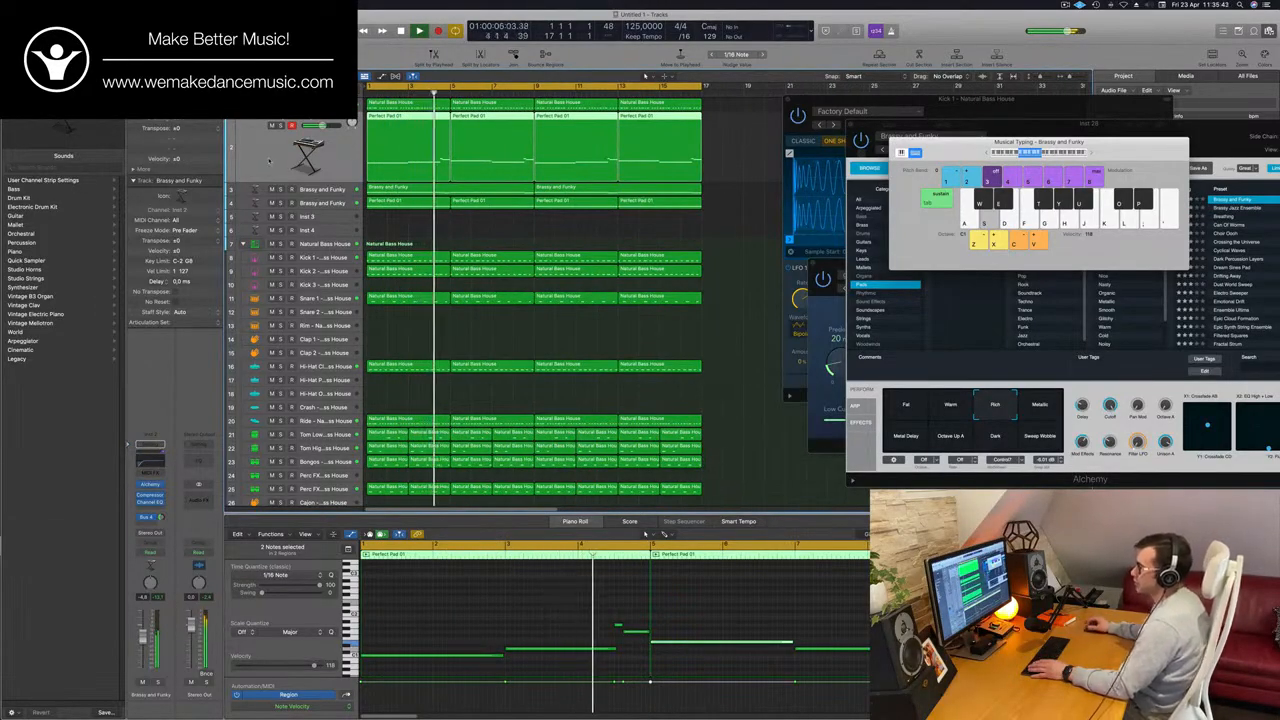
key(Return)
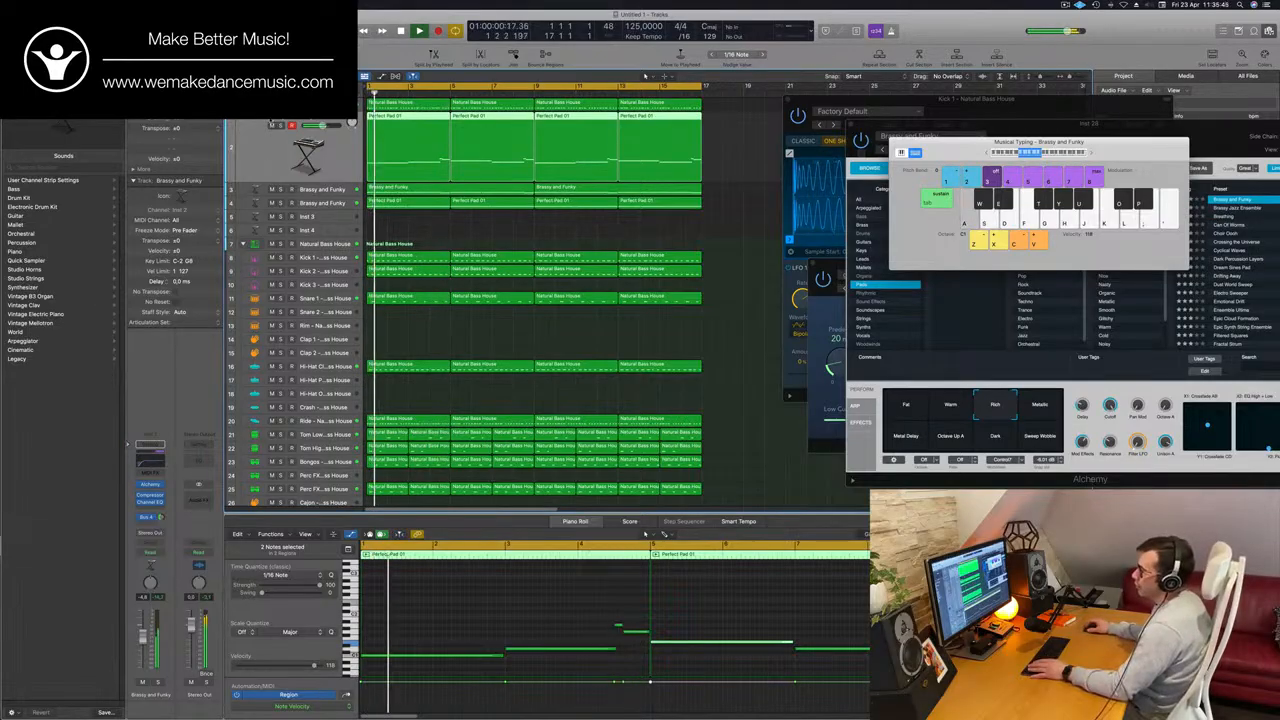
key(Up)
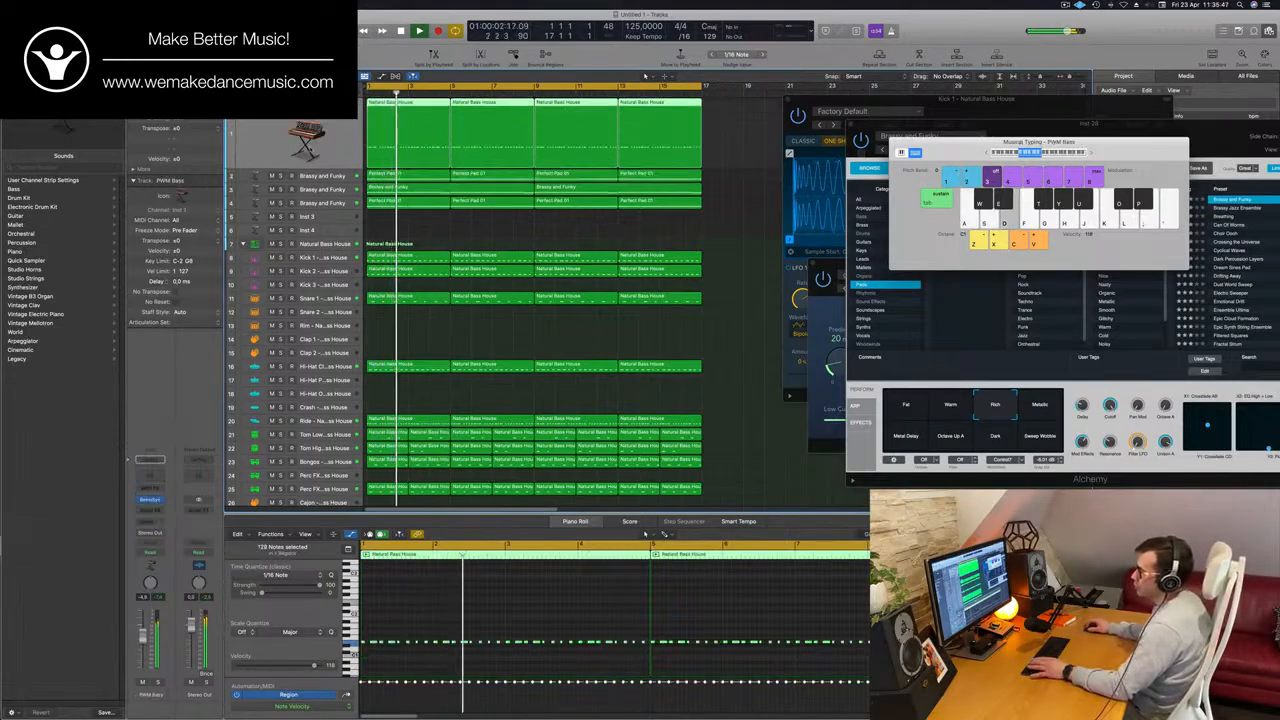
key(Return)
key(Down)
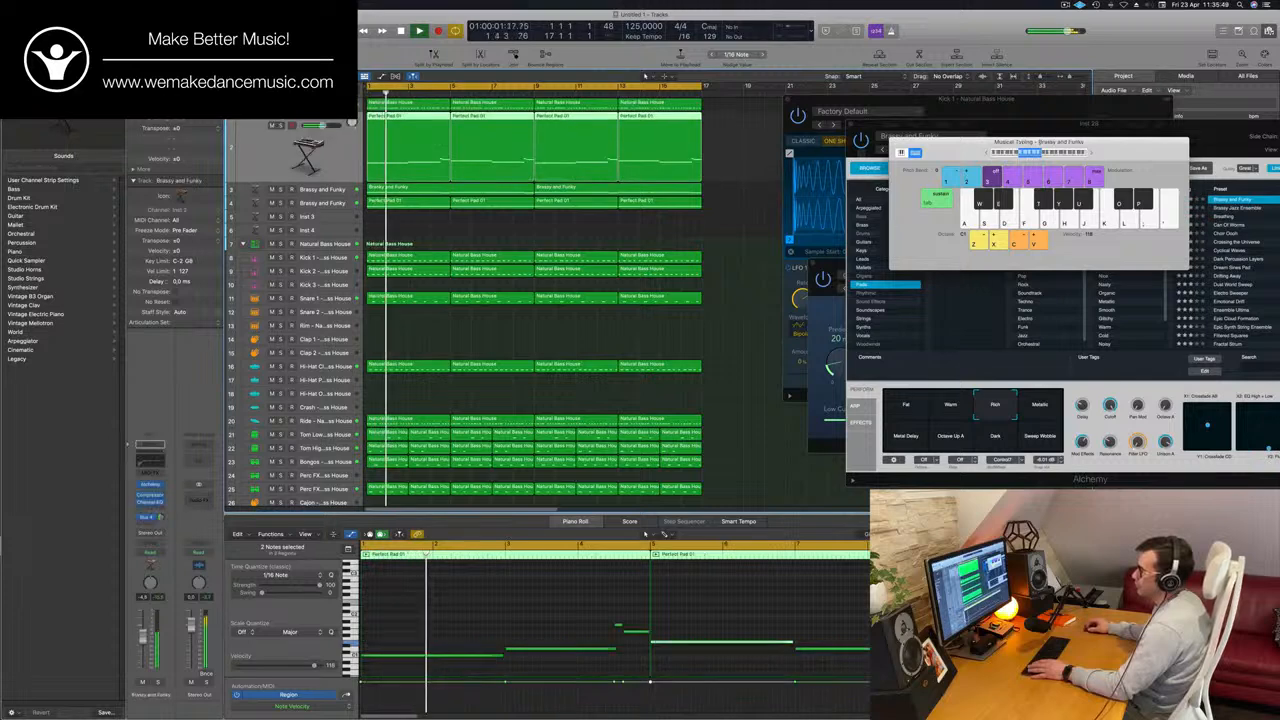
key(super+d)
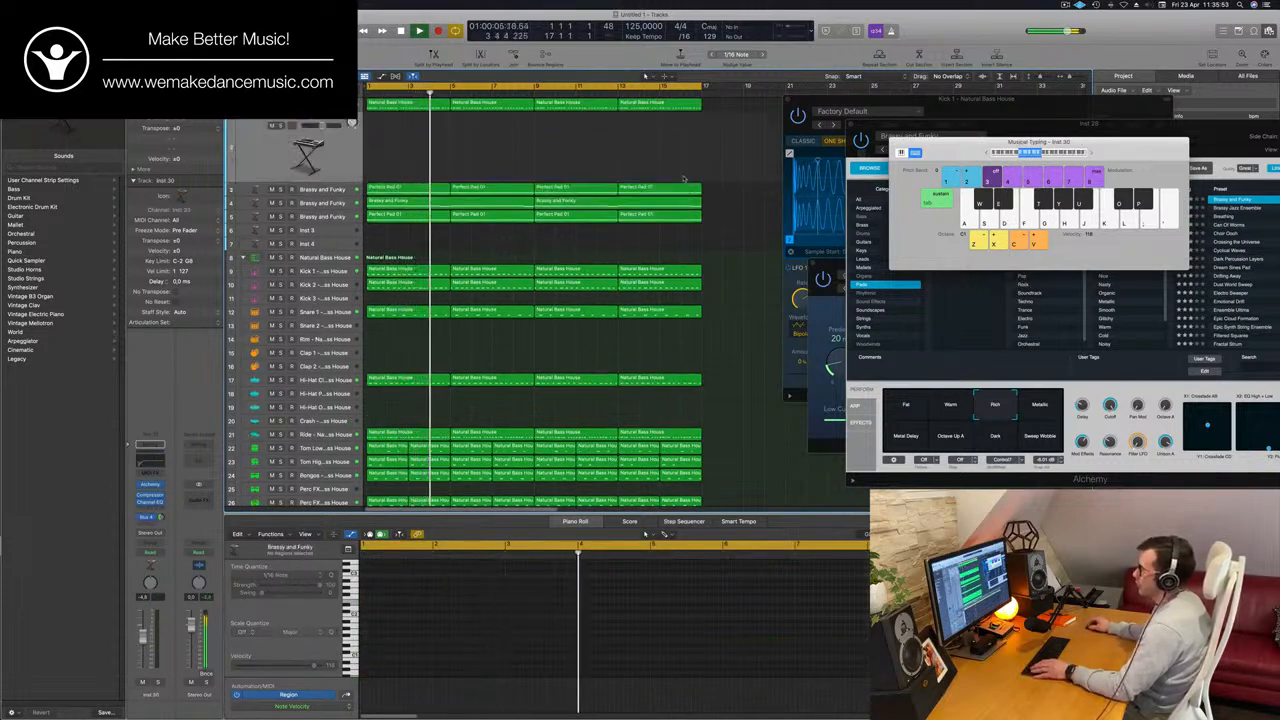
drag(401, 185, 400, 188)
drag(402, 187, 416, 118)
Extend the last note of the first copied pad region back to the preceding note, and delete the other three copied regions.
key(e)
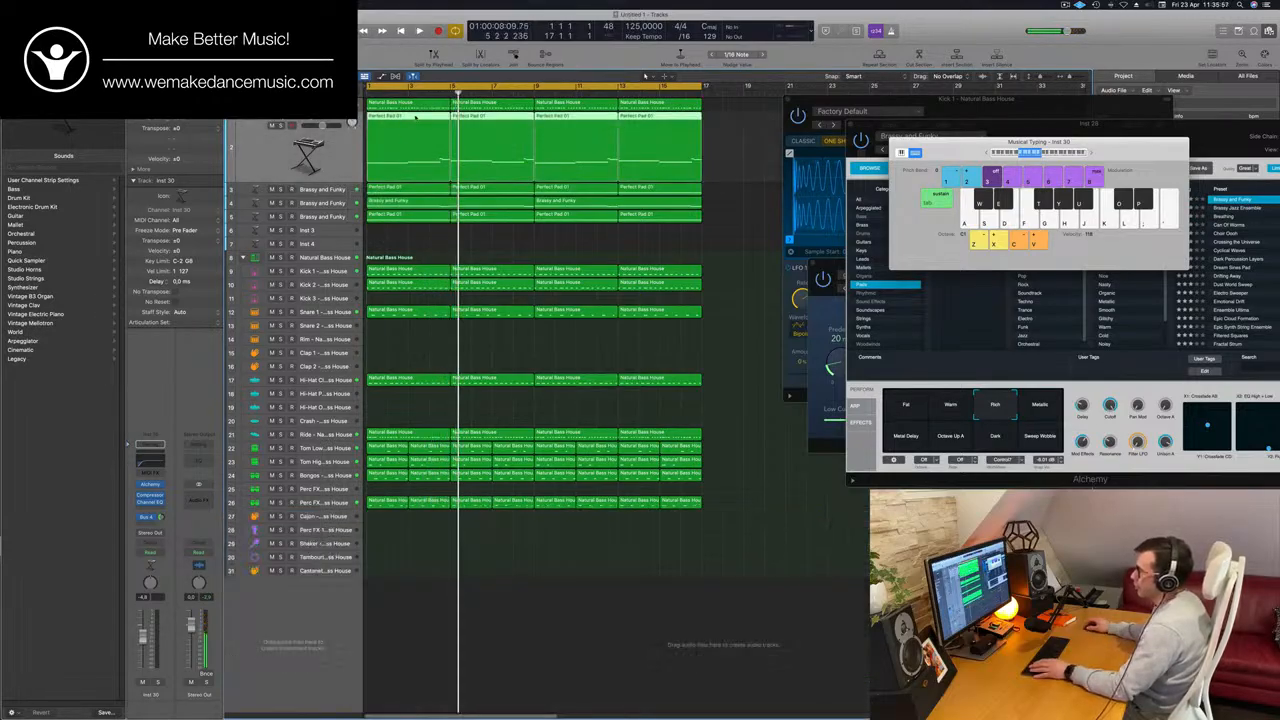
key(e)
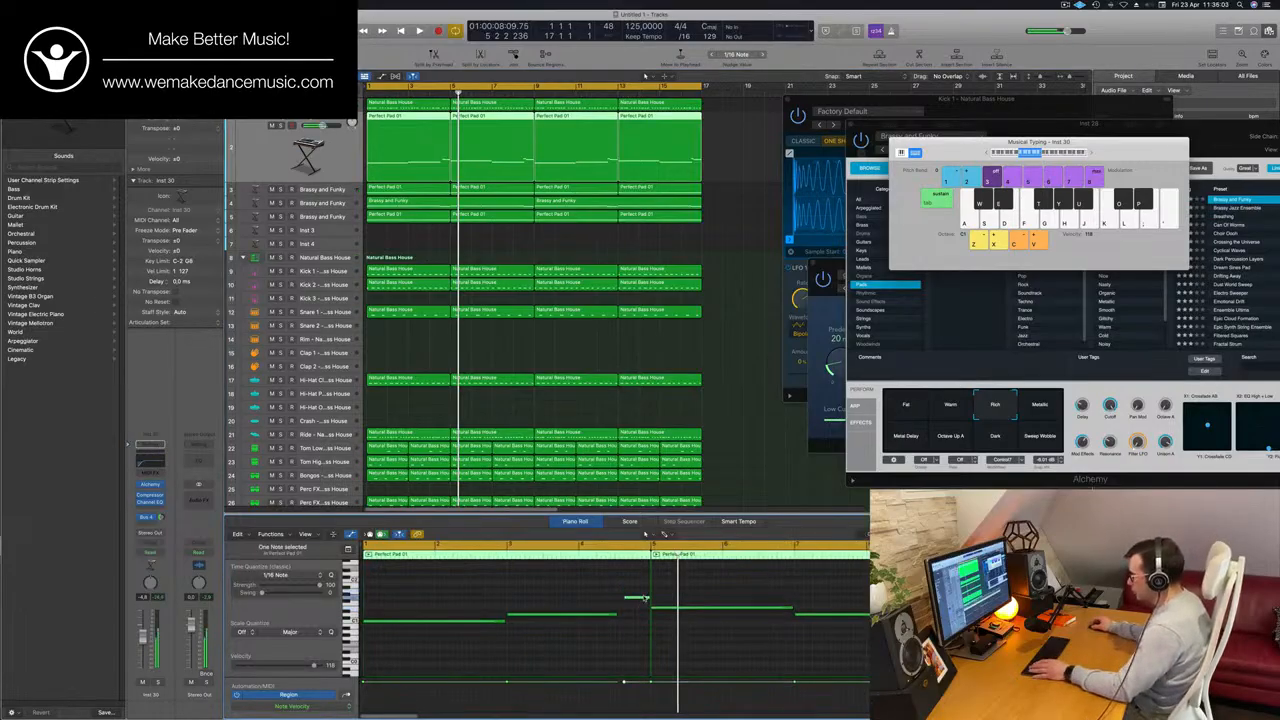
drag(645, 599, 647, 600)
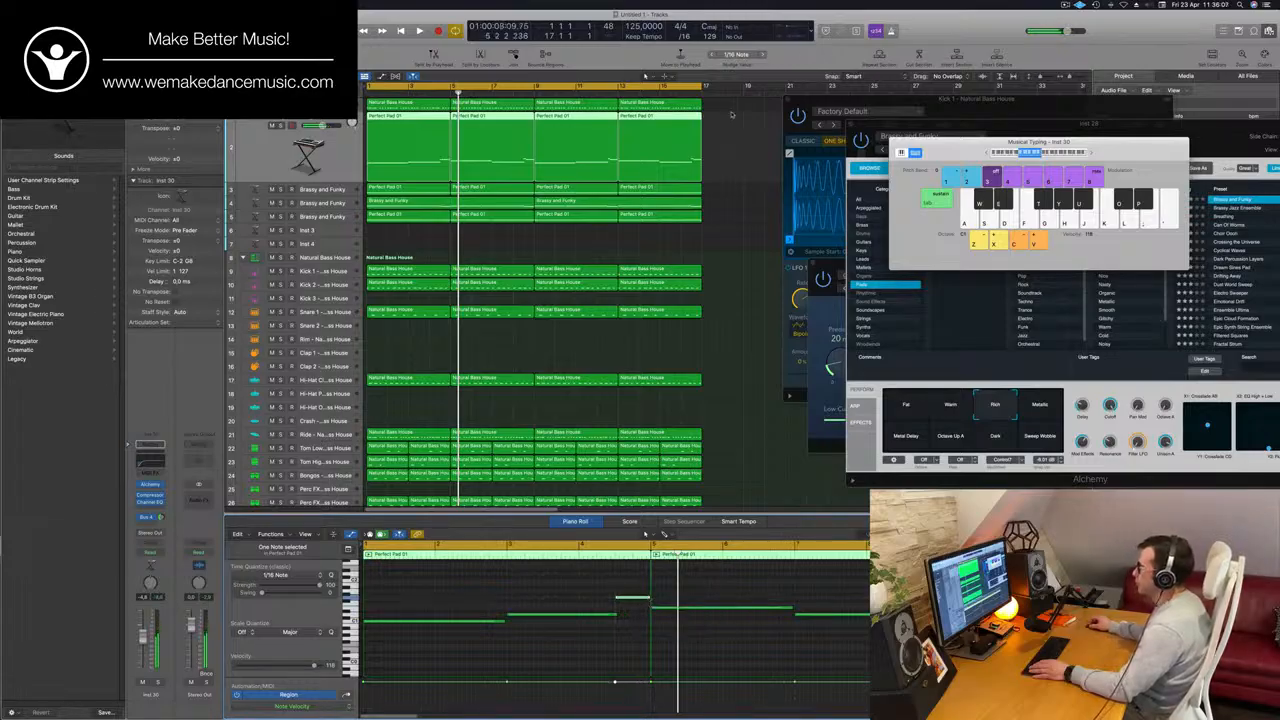
drag(731, 114, 519, 160)
key(Delete)
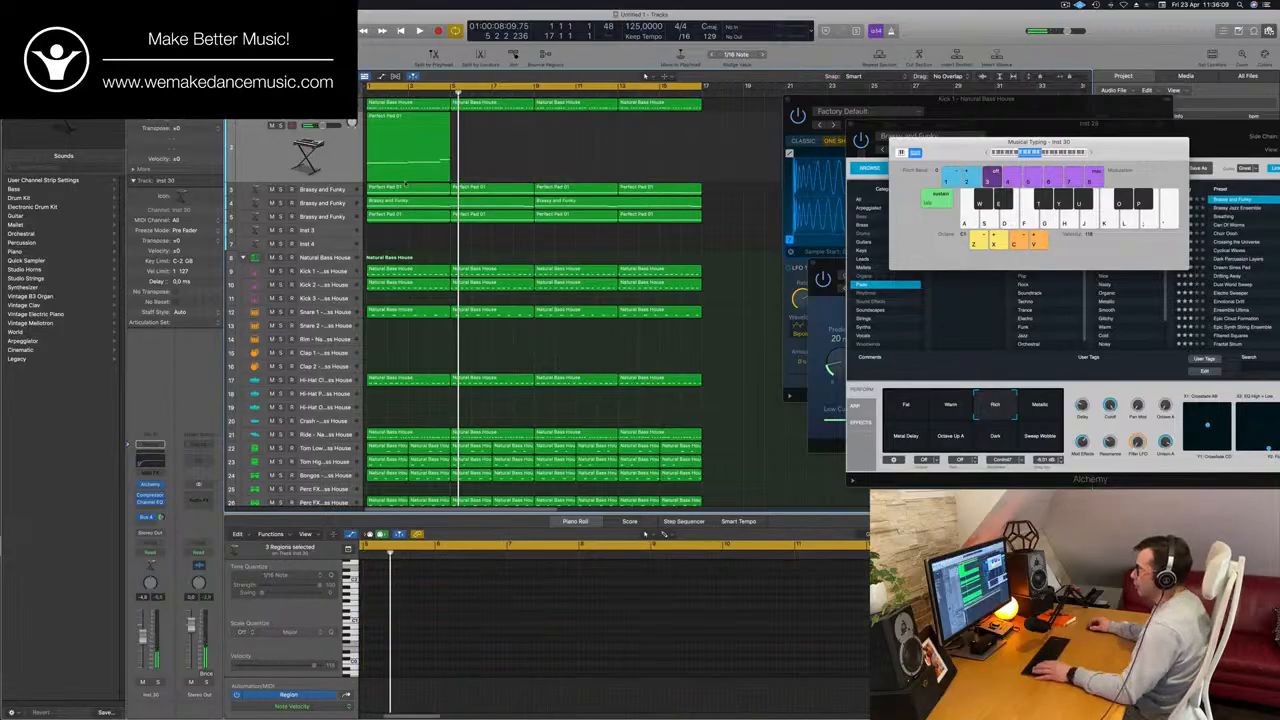
Shorten all three notes in the remaining Perfect Pad 01 region on the new track to brief stabs.
click(408, 152)
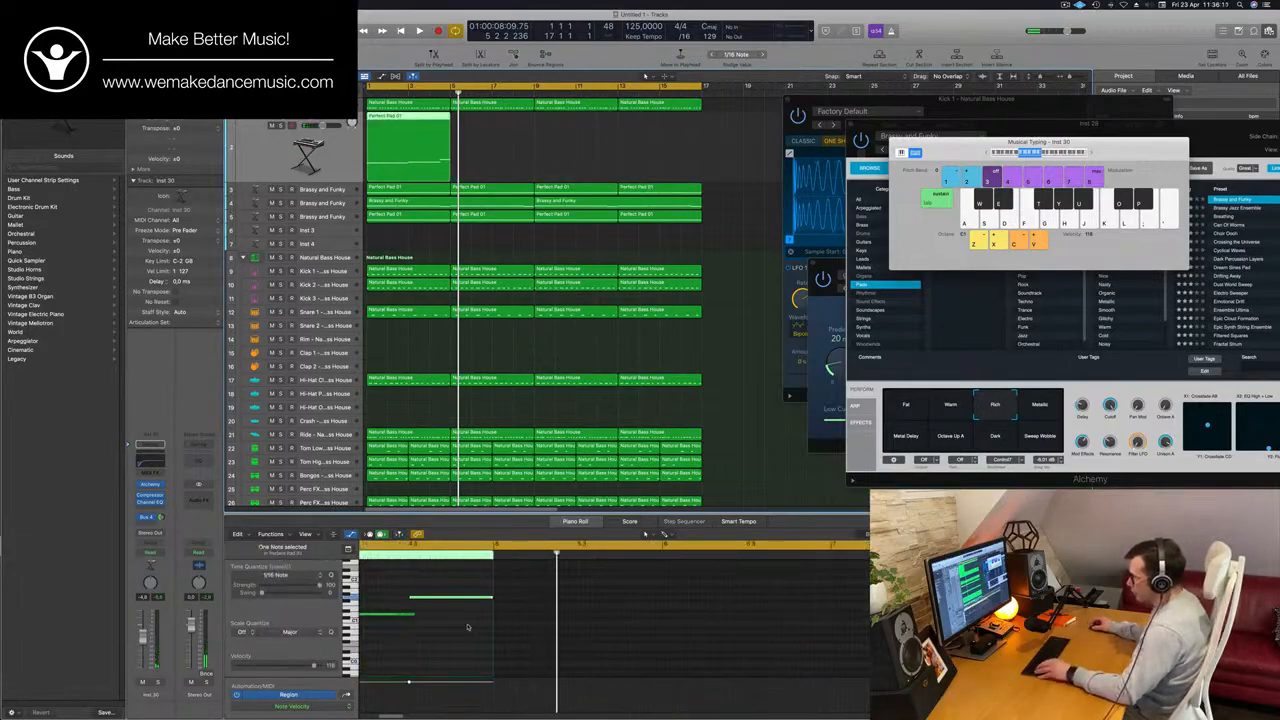
key(z)
drag(546, 576, 466, 628)
click(478, 610)
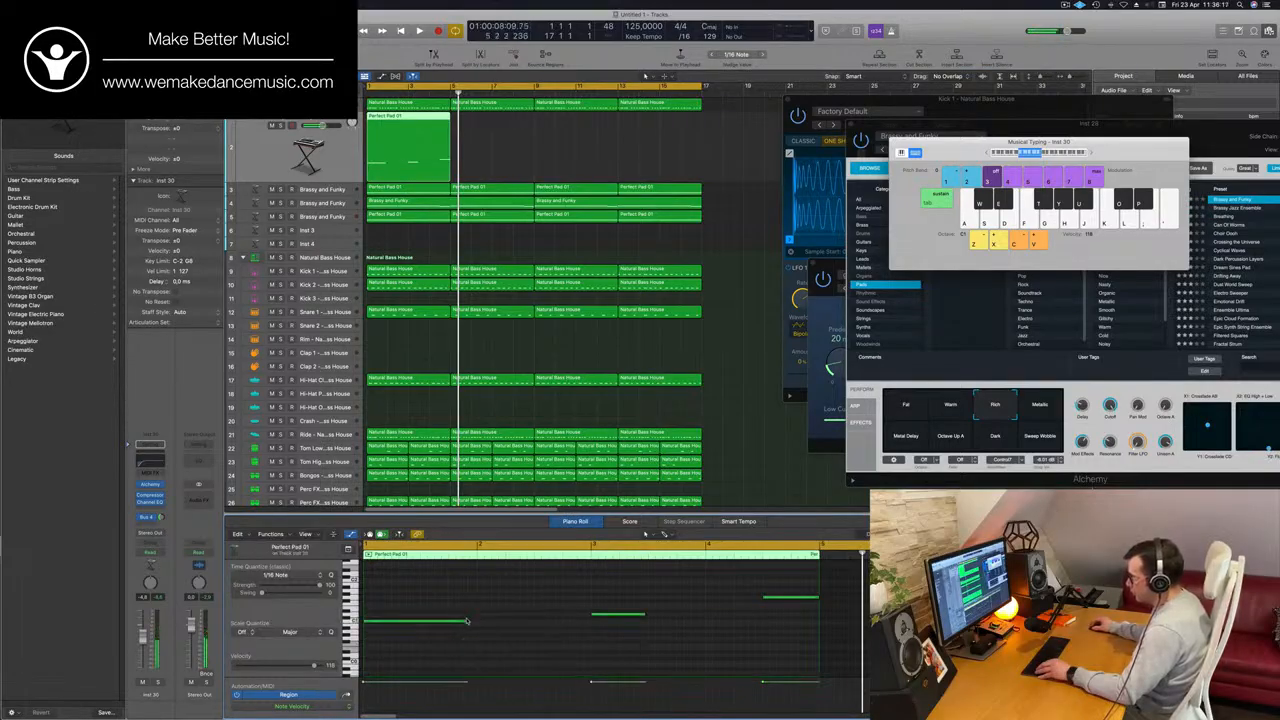
drag(466, 621, 376, 624)
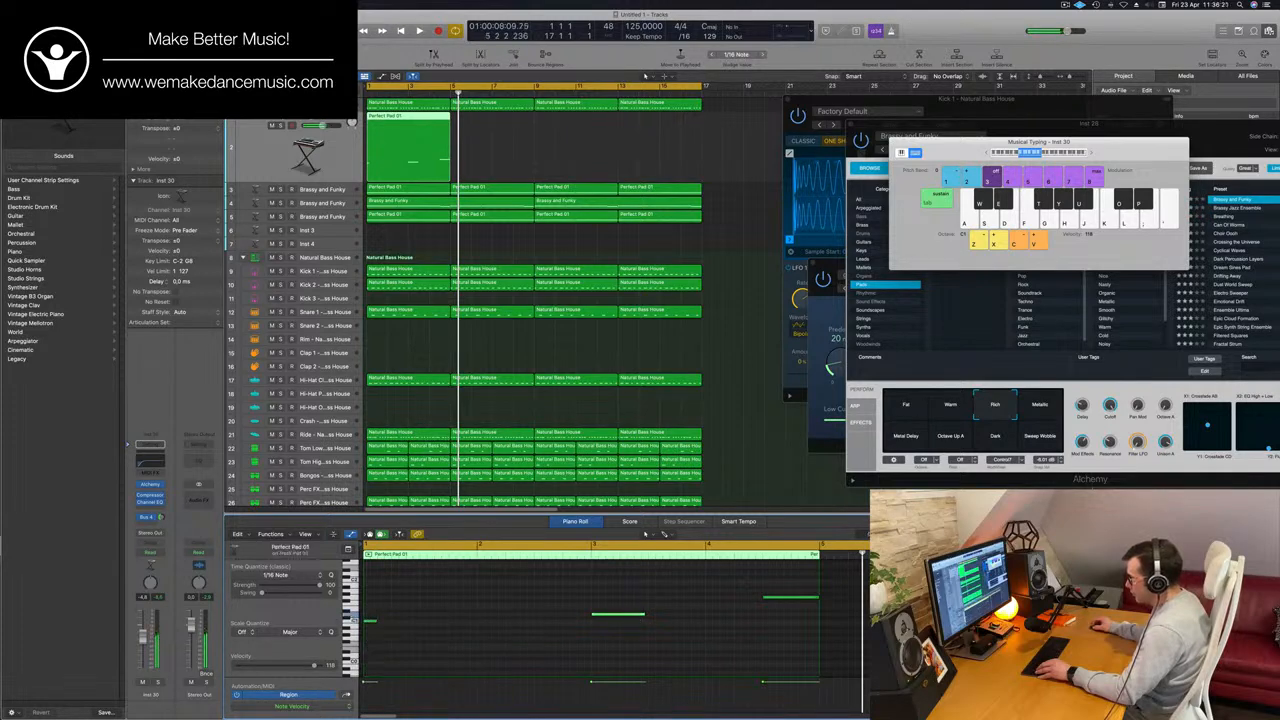
drag(632, 618, 603, 622)
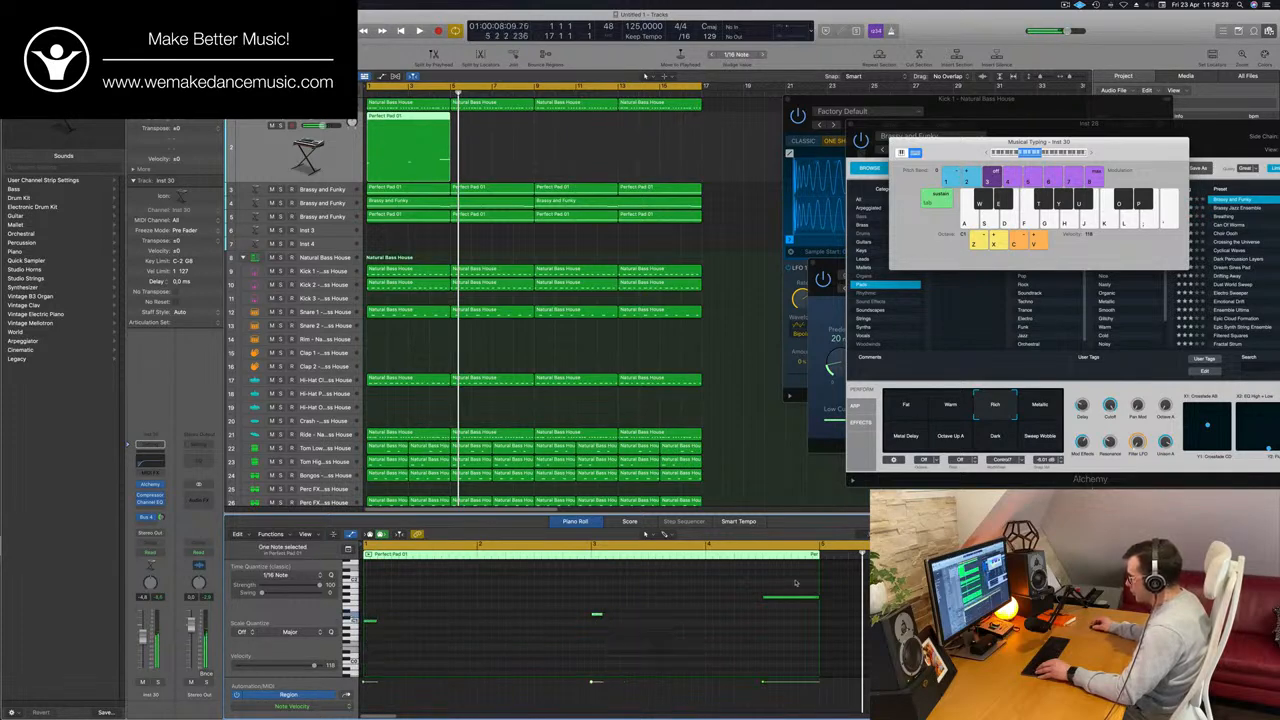
drag(817, 597, 771, 603)
Lengthen the first stab slightly and repeat the short notes as a rhythmic pattern across the four-bar region, keeping each section's pitch.
key(super+Right)
key(super+Right)
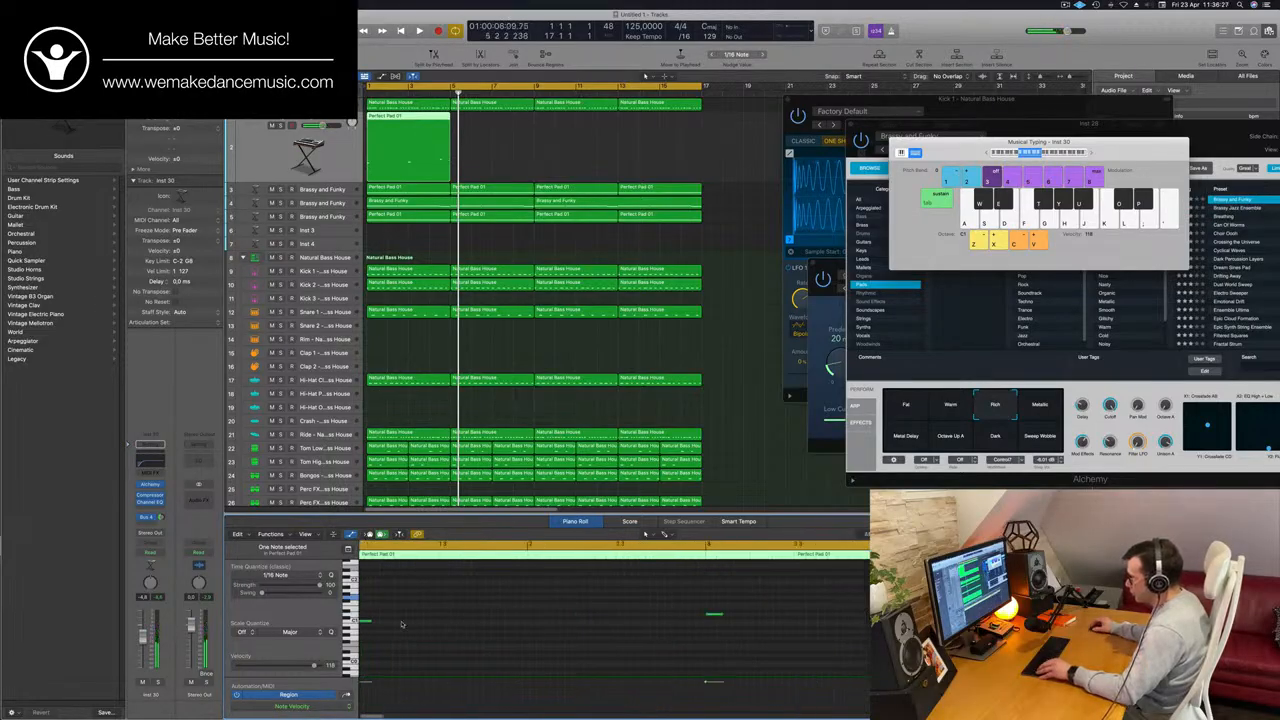
drag(371, 623, 440, 624)
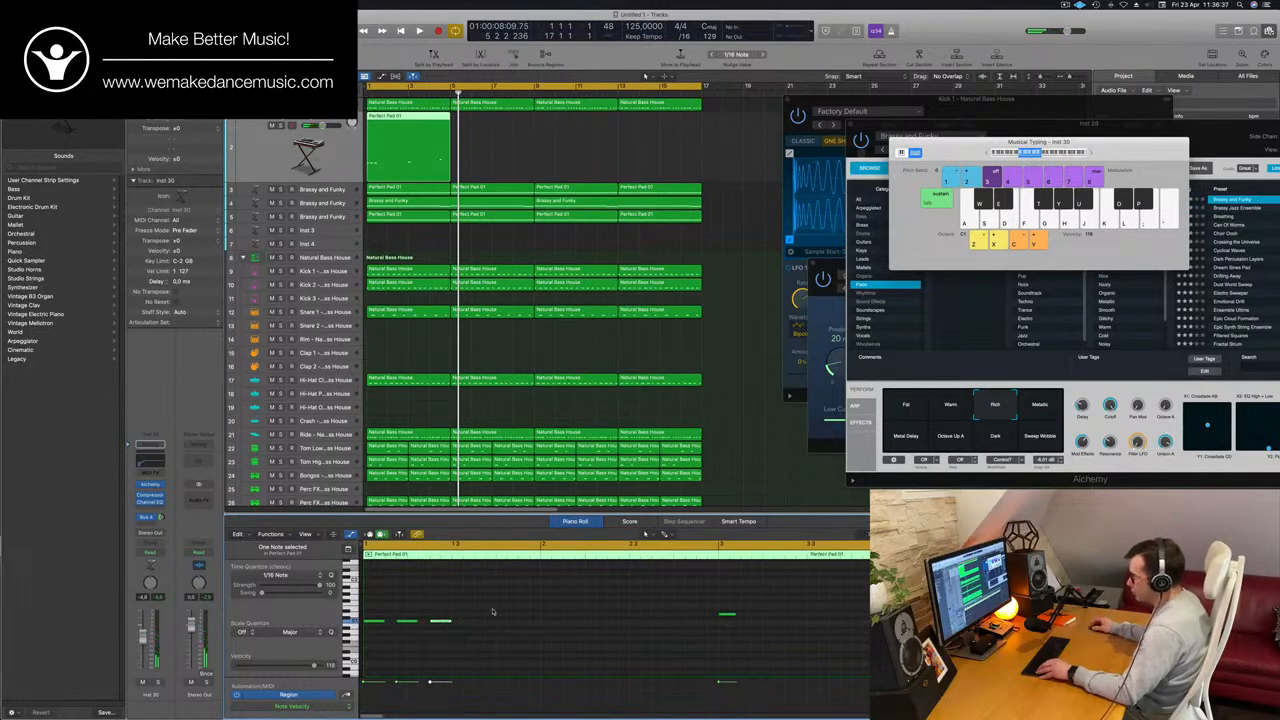
drag(373, 624, 464, 624)
key(space)
scroll(577, 612, down, 1)
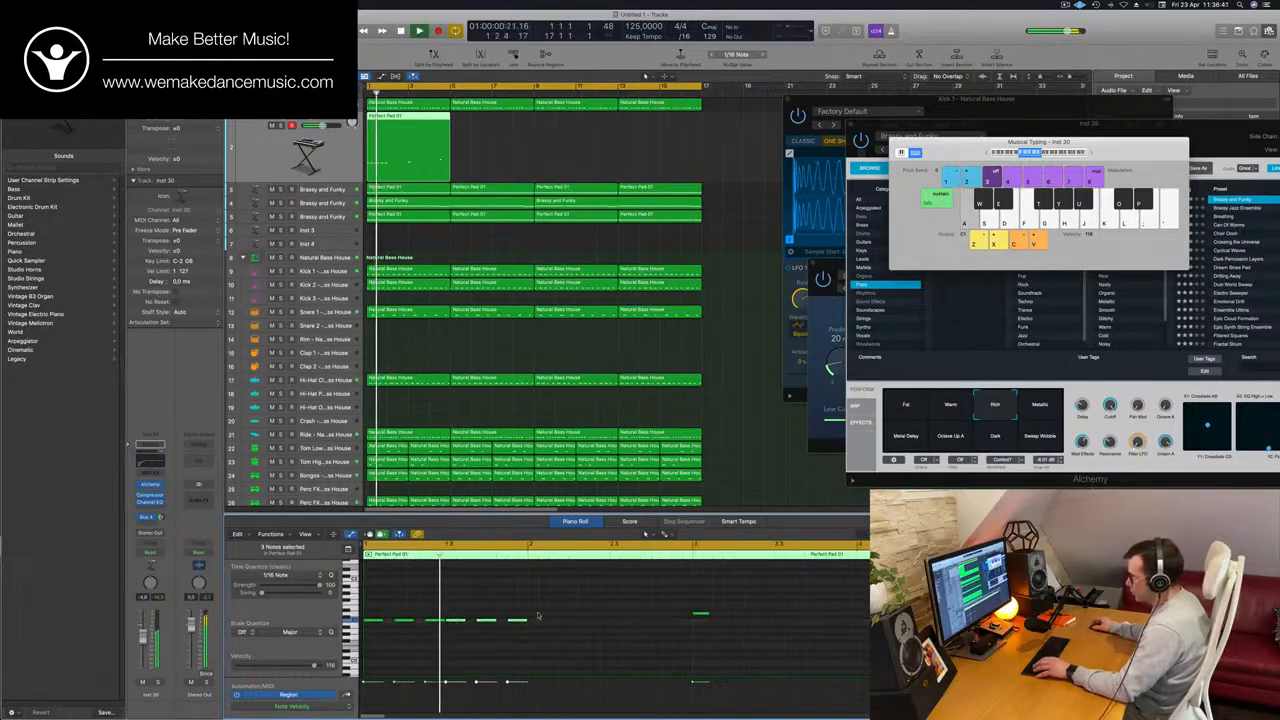
drag(577, 612, 706, 622)
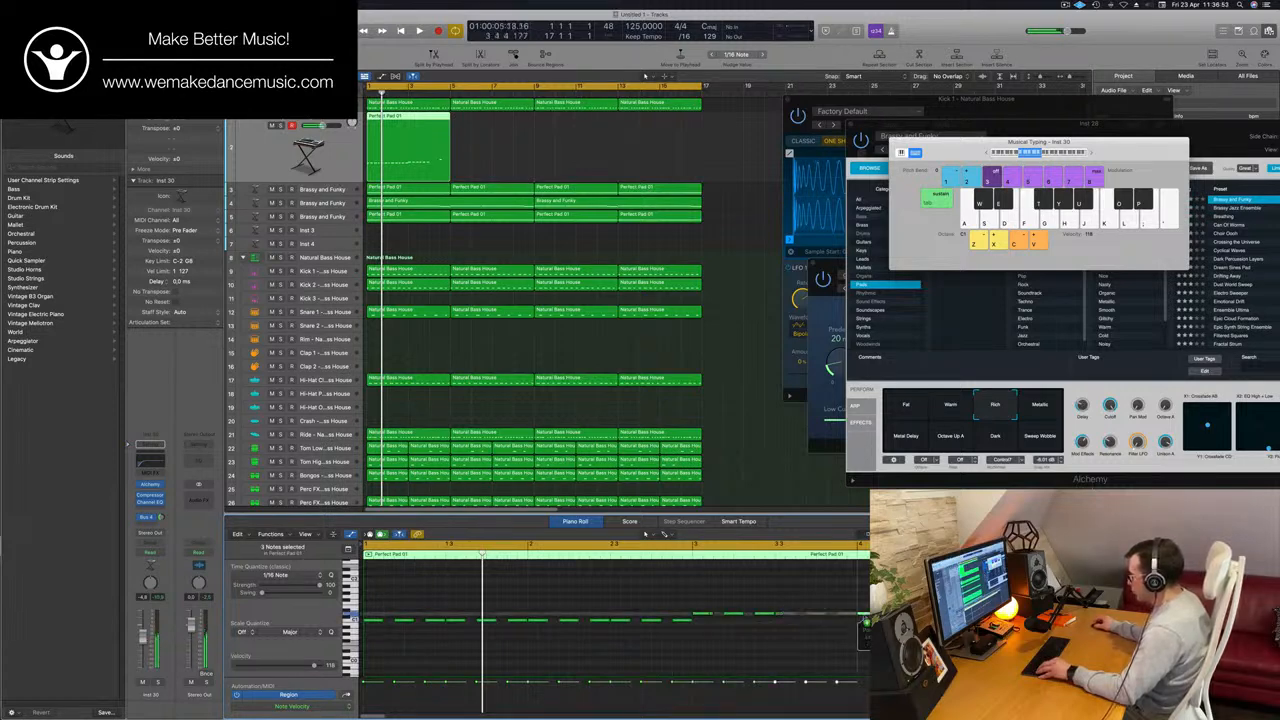
drag(952, 613, 952, 598)
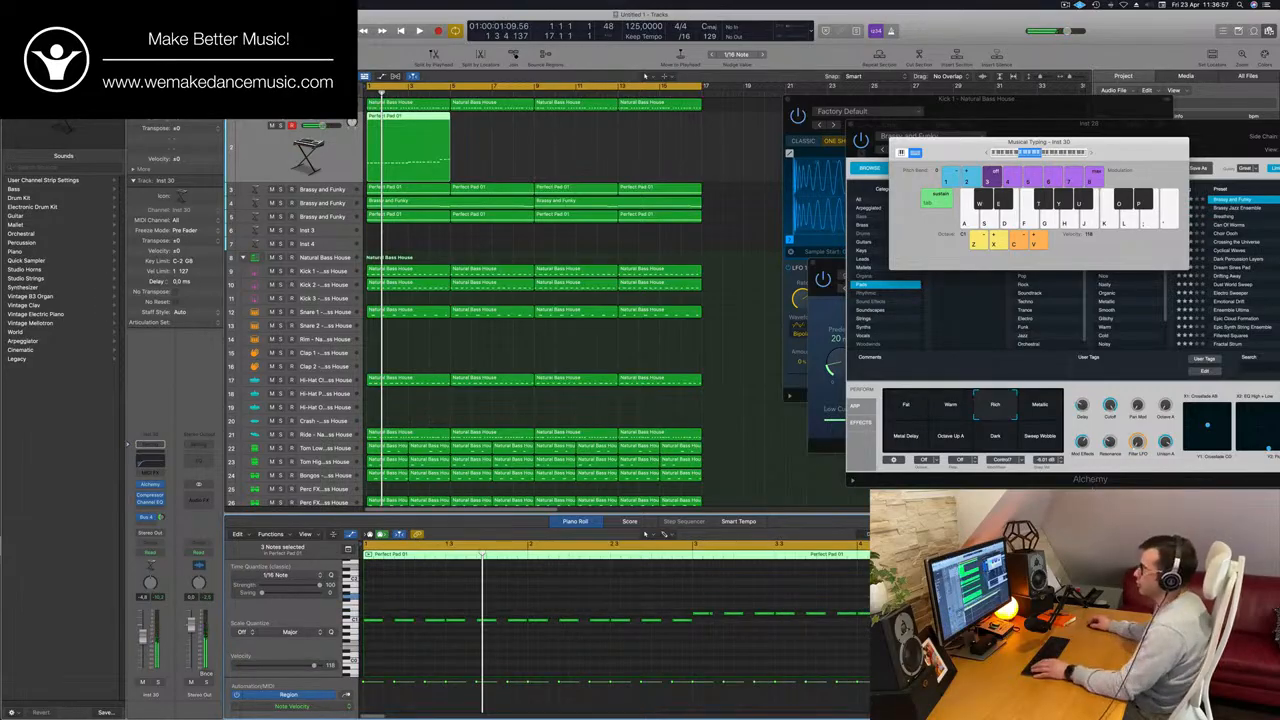
Restart playback and turn off the low cut in the new pad track's Channel EQ.
key(Return)
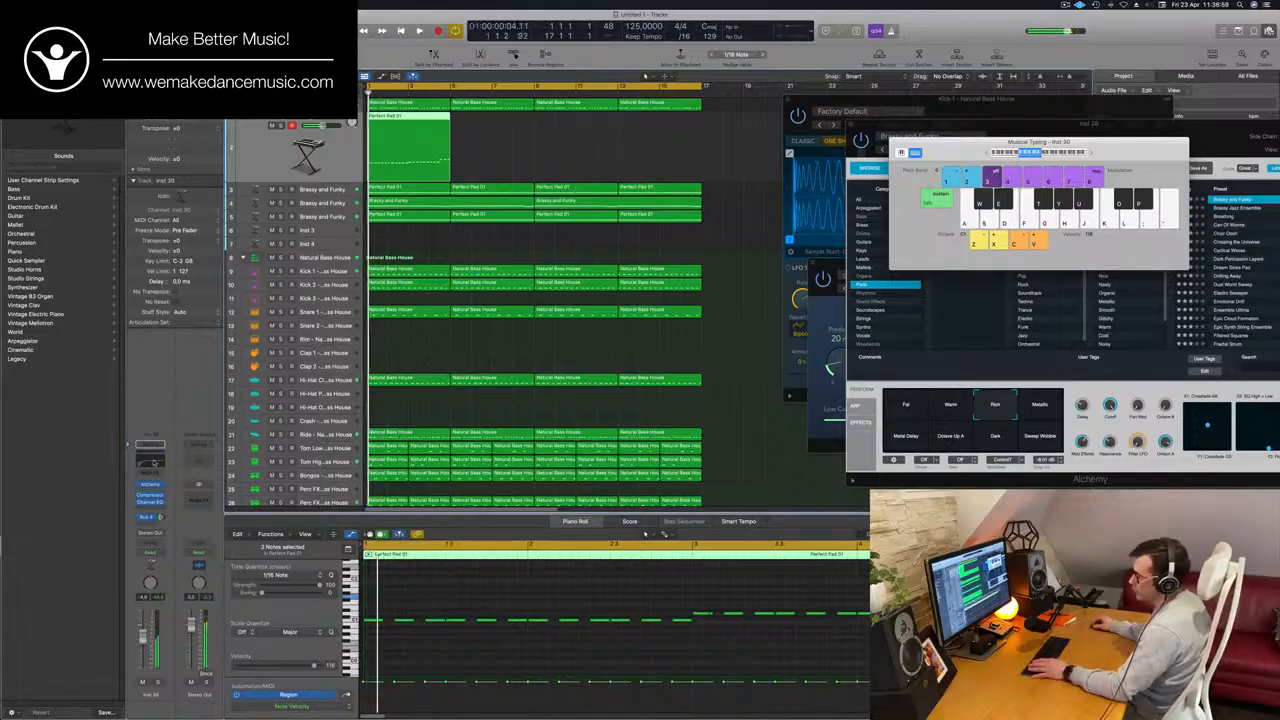
click(154, 463)
click(442, 167)
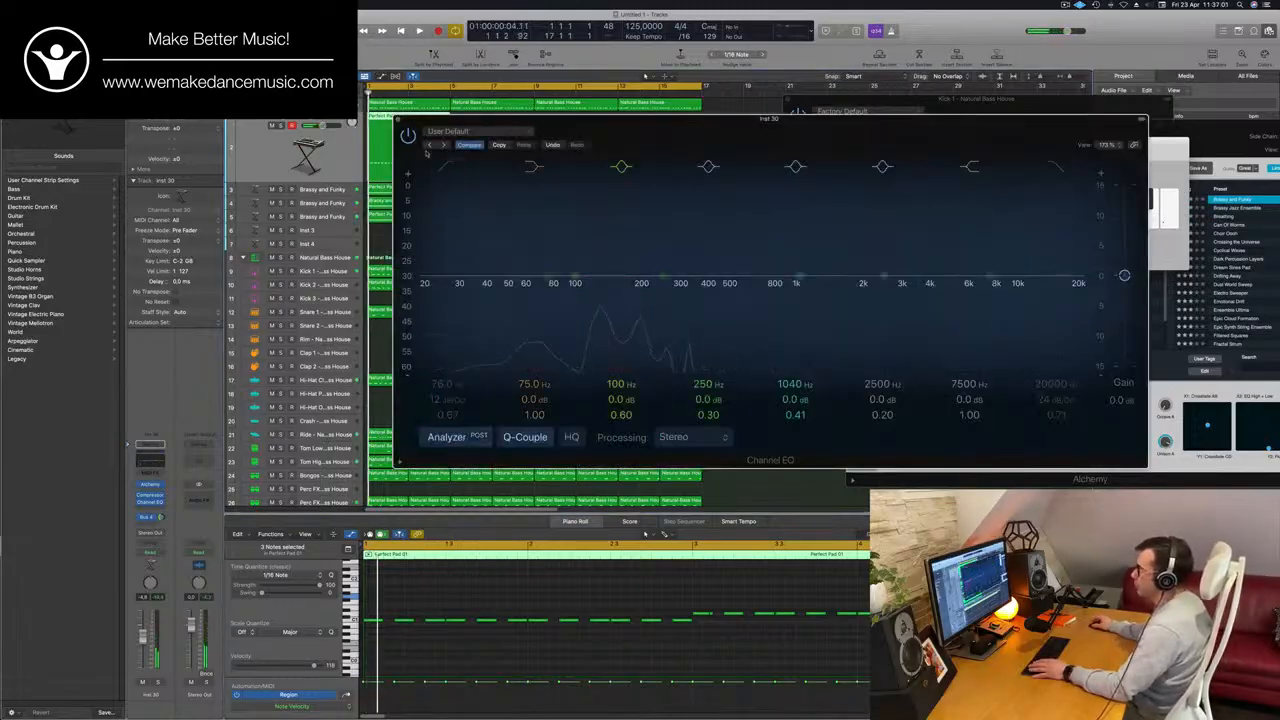
Mute the PWM Bass track, reselect the new stab track with its EQ window moved aside, and play the loop.
click(258, 128)
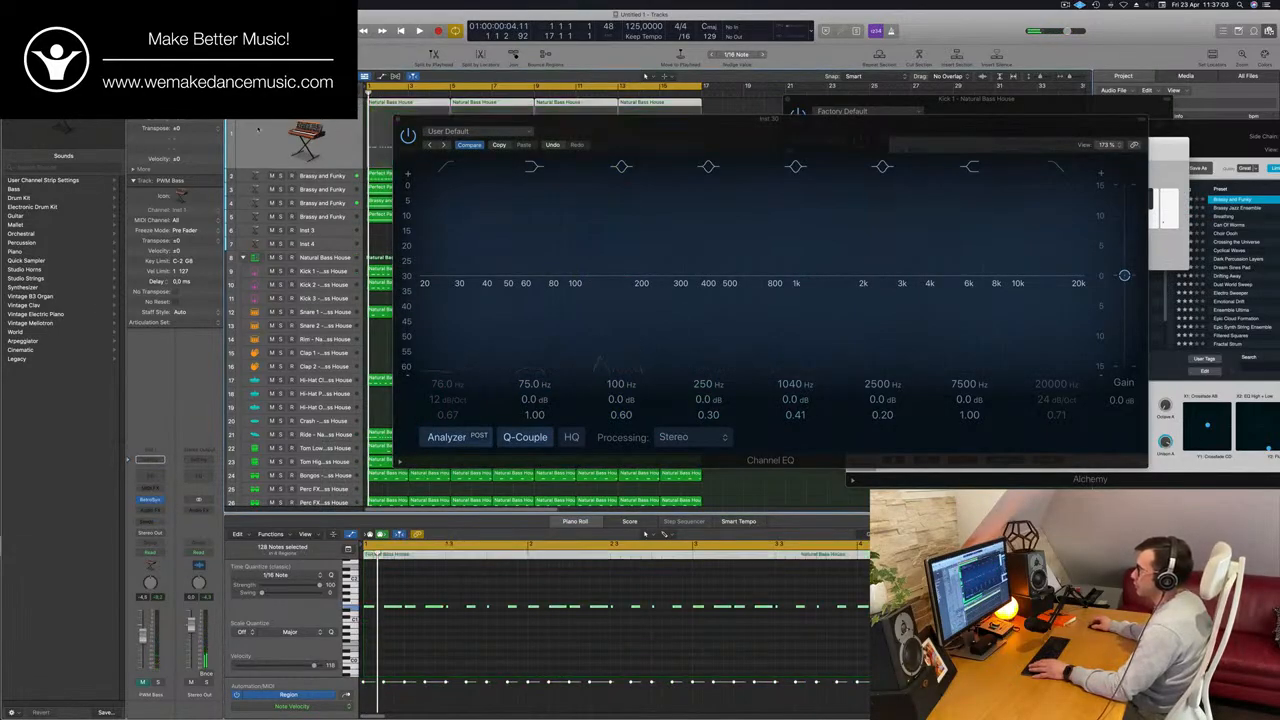
click(316, 176)
drag(436, 119, 507, 392)
key(space)
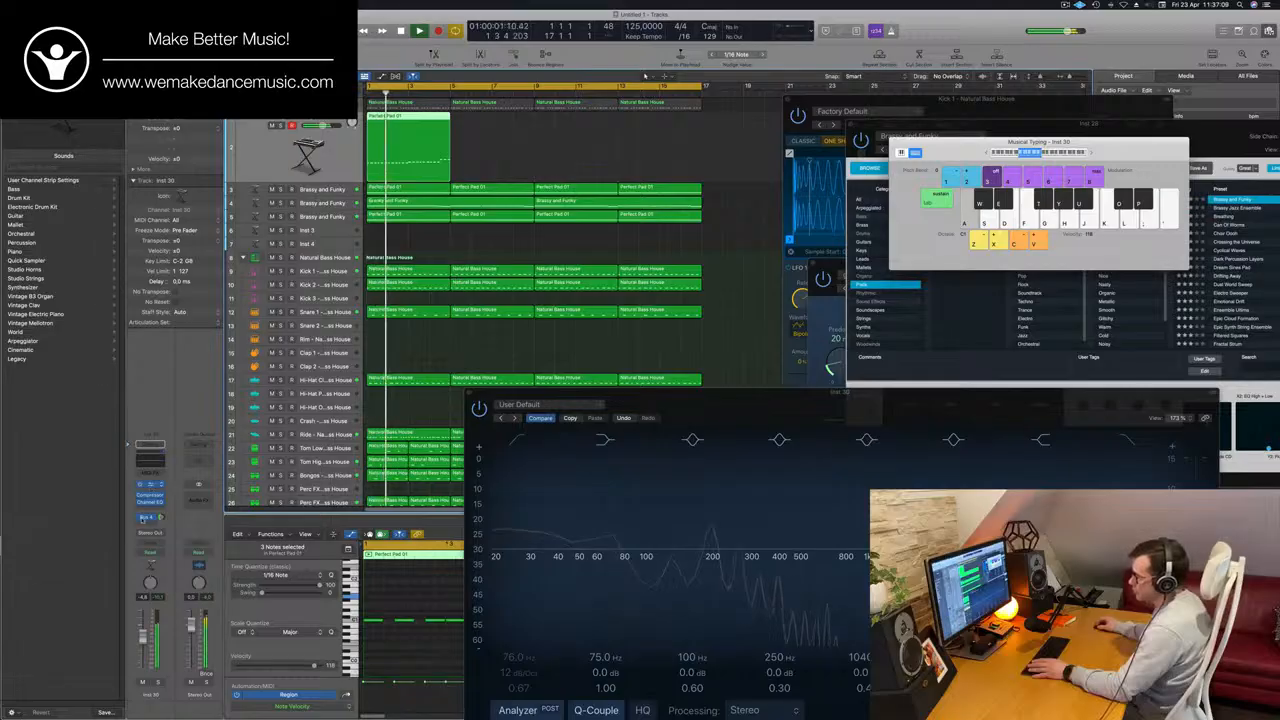
Open Alchemy on the new stab track and load the Bass preset 1963 Semi-Acoustic Thumb.
click(150, 484)
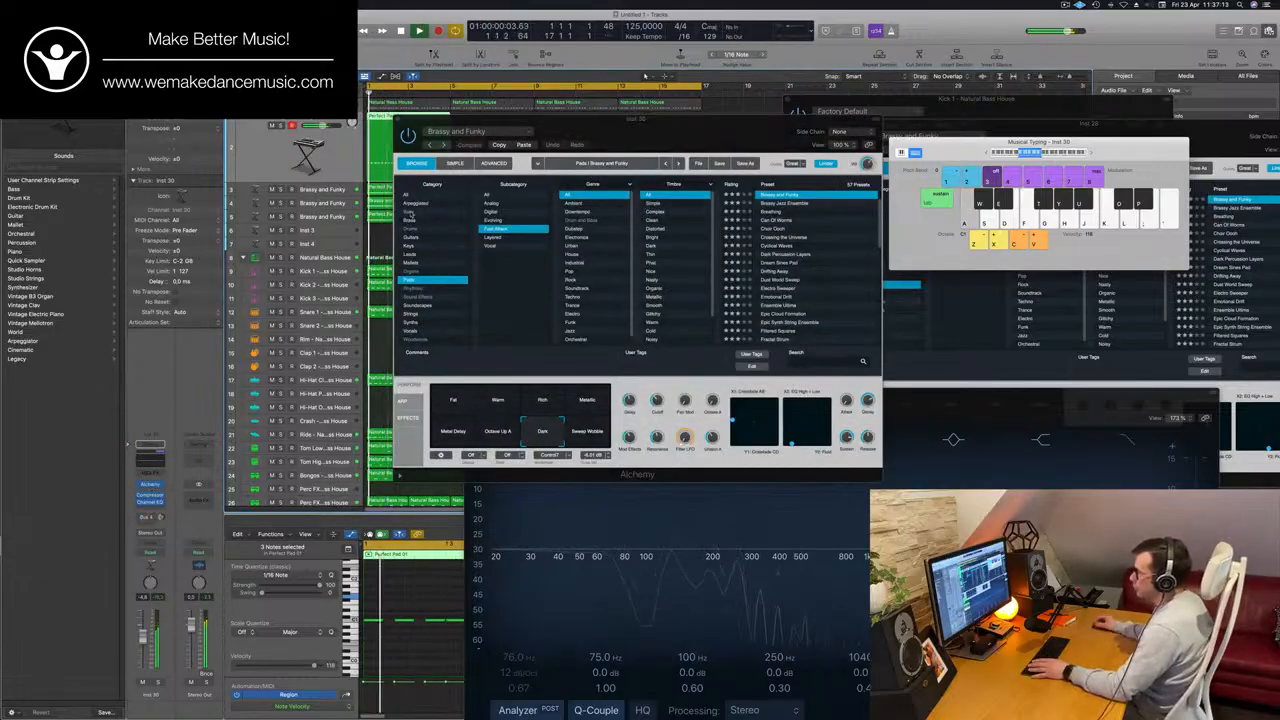
click(409, 213)
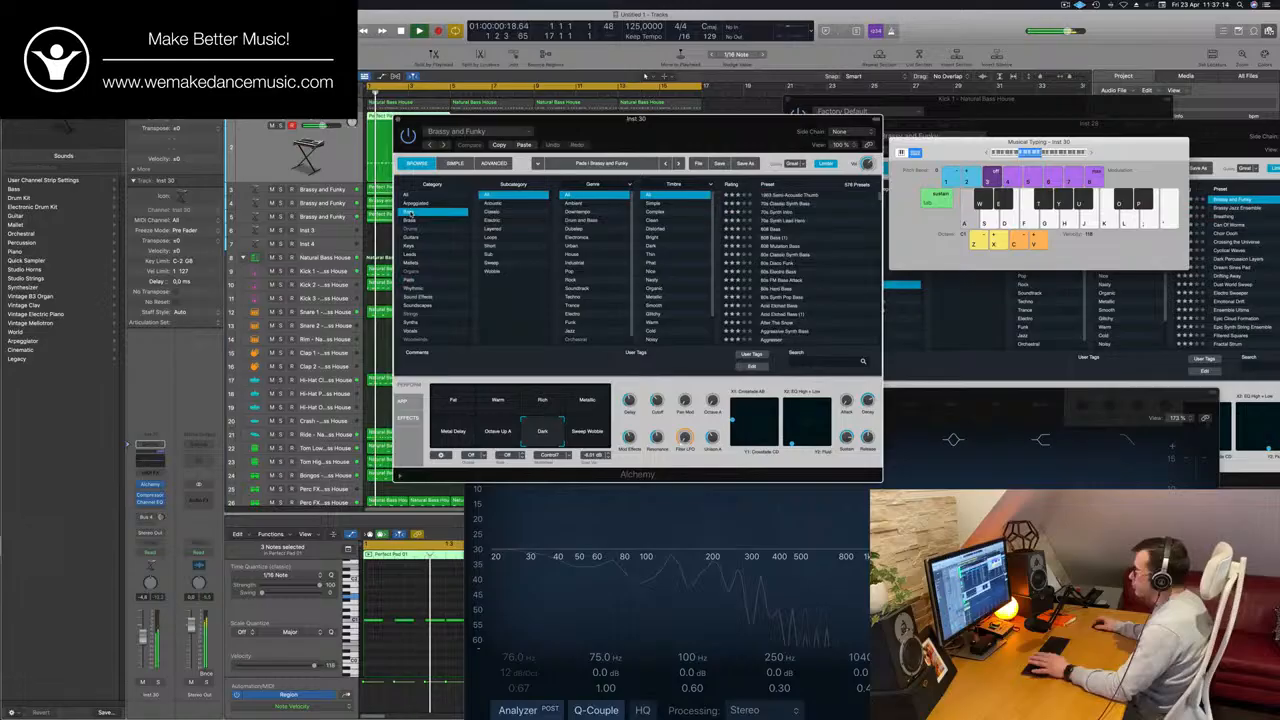
click(790, 197)
Close the EQ window, transpose all notes of the stab region up one octave in the Piano Roll, and restart playback.
double_click(419, 118)
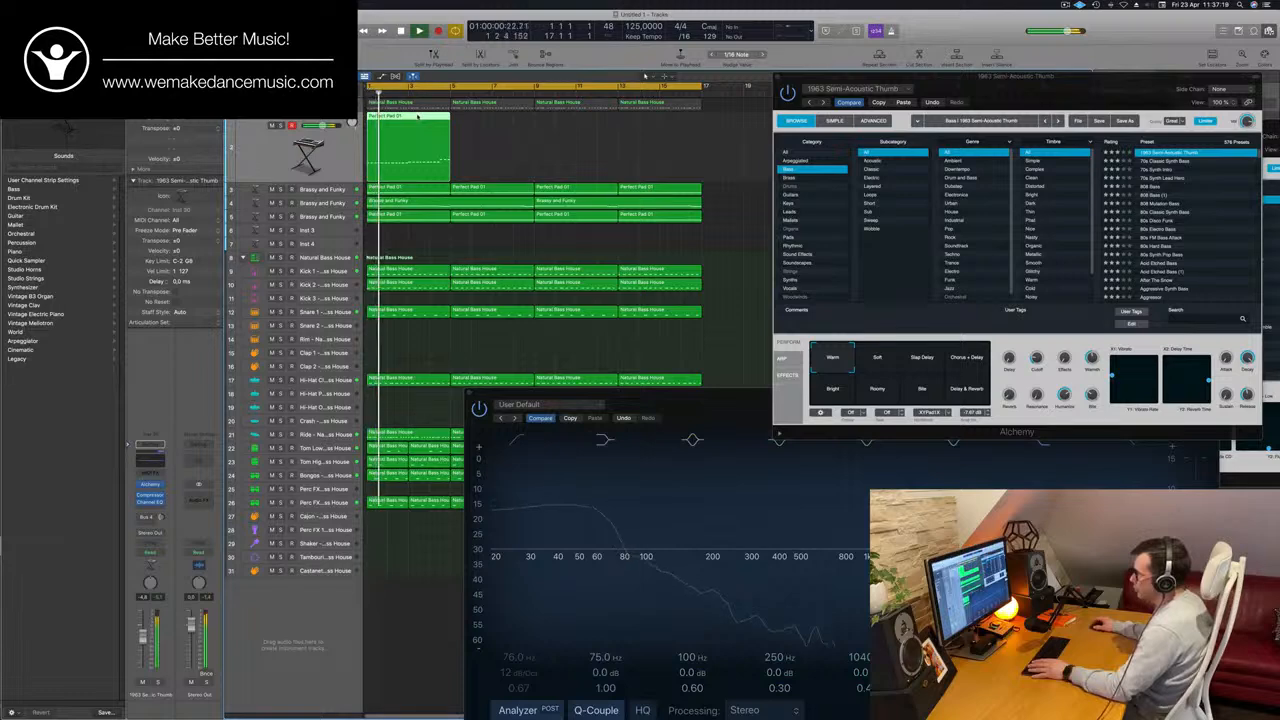
double_click(419, 118)
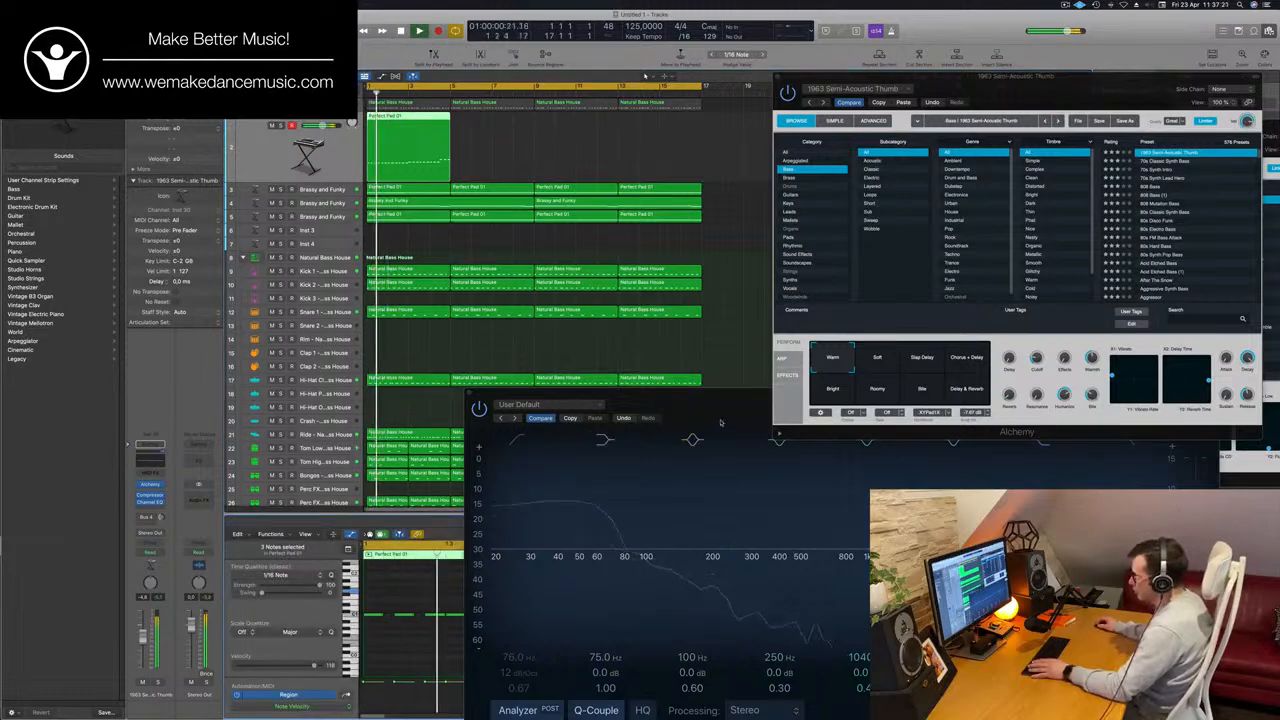
click(470, 391)
key(space)
scroll(507, 629, down, 5)
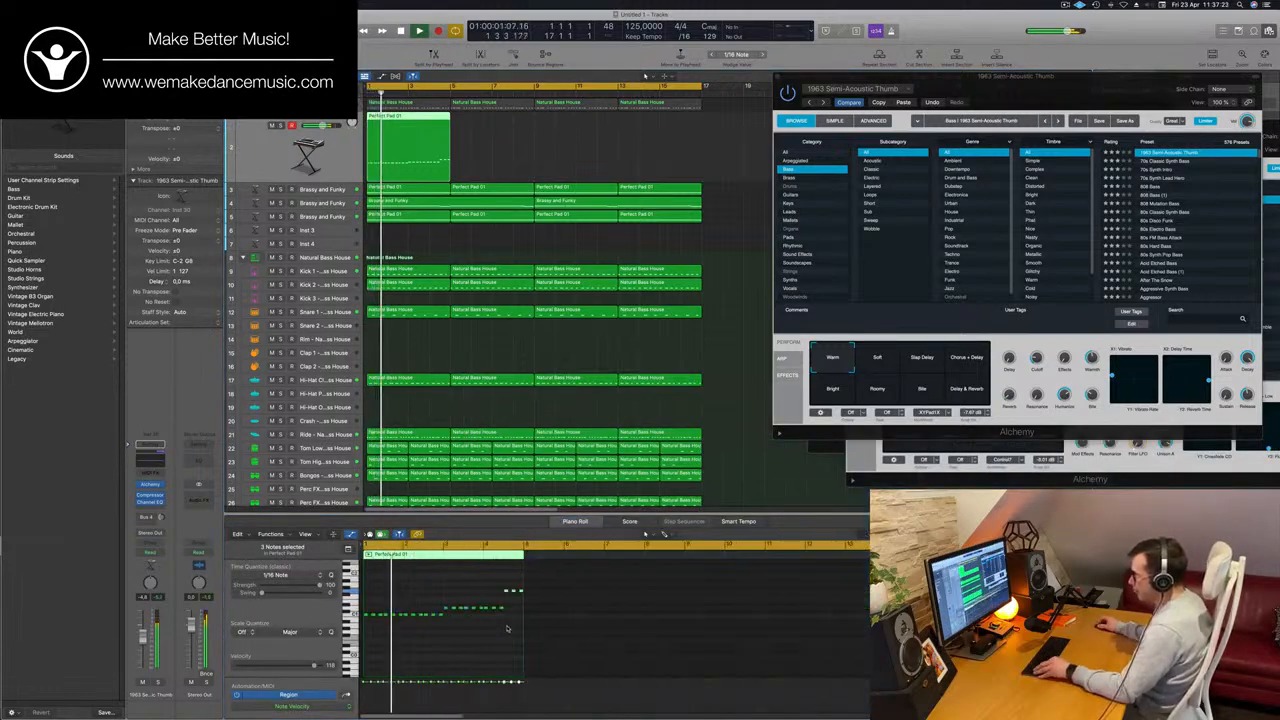
scroll(505, 628, up, 2)
click(505, 629)
key(super+a)
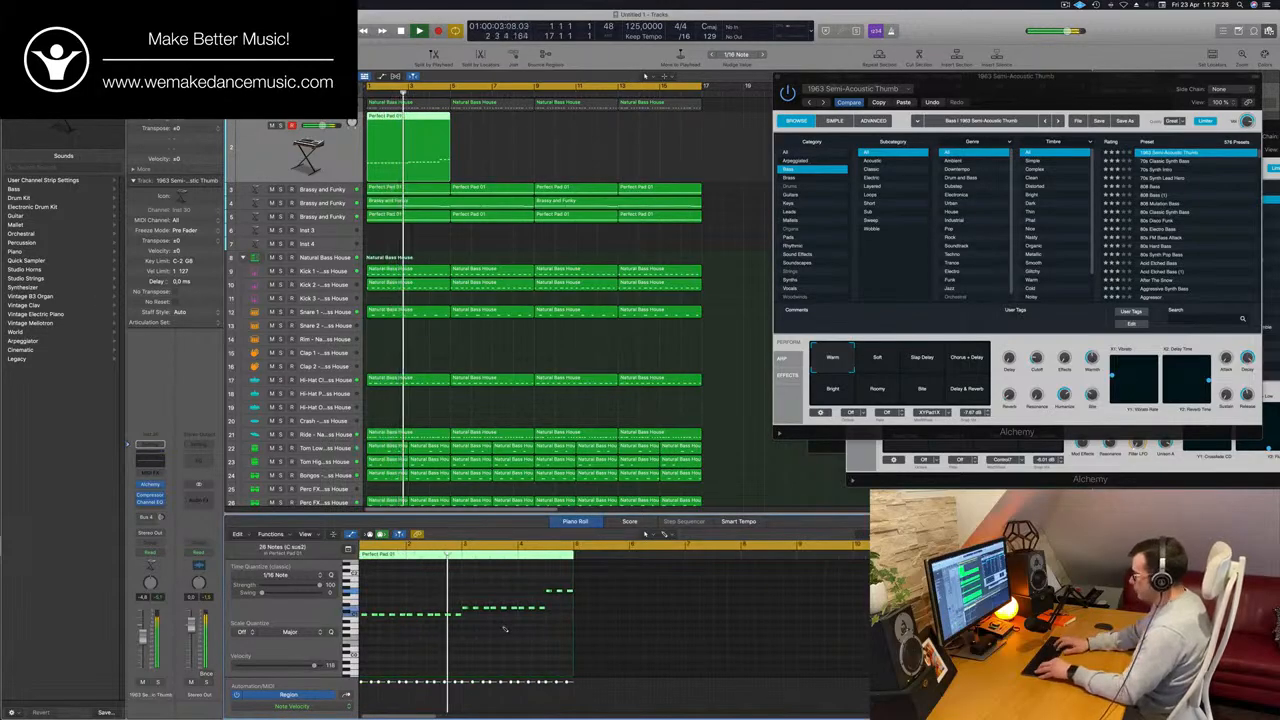
key(space)
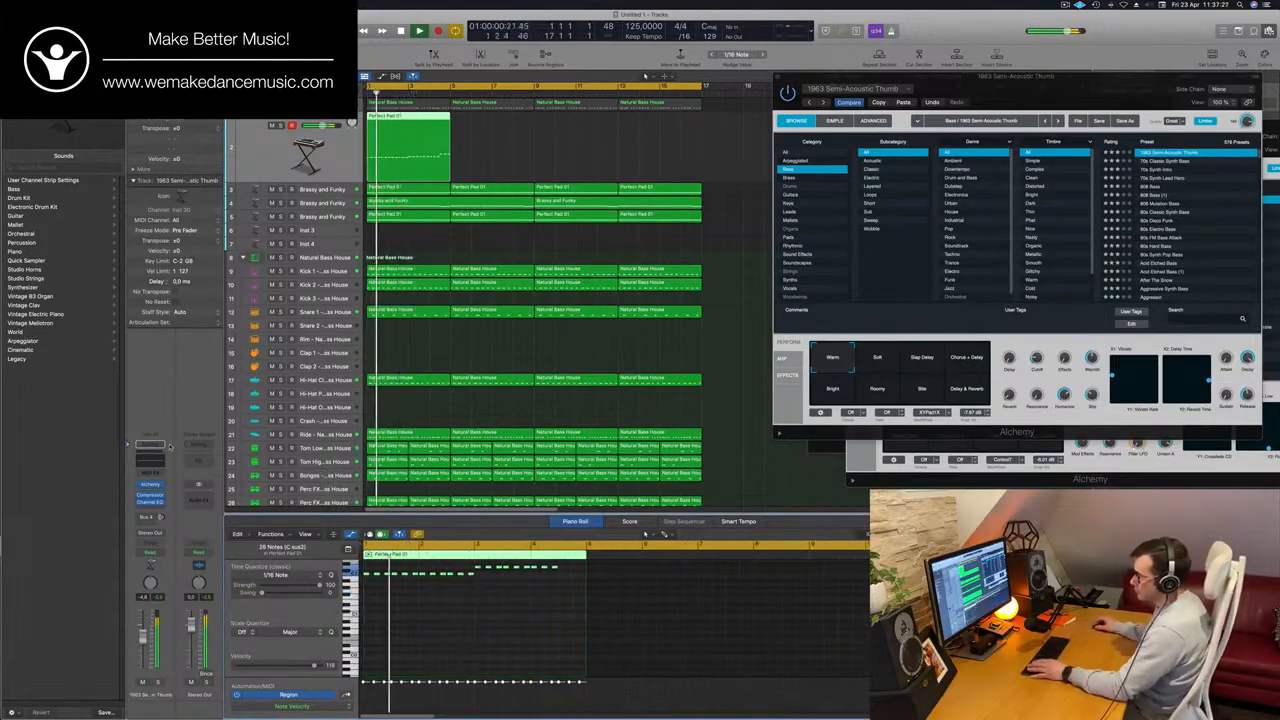
Change the stab track's Alchemy preset to 70s Classic Synth Bass with the loop playing.
drag(1025, 99, 812, 150)
key(space)
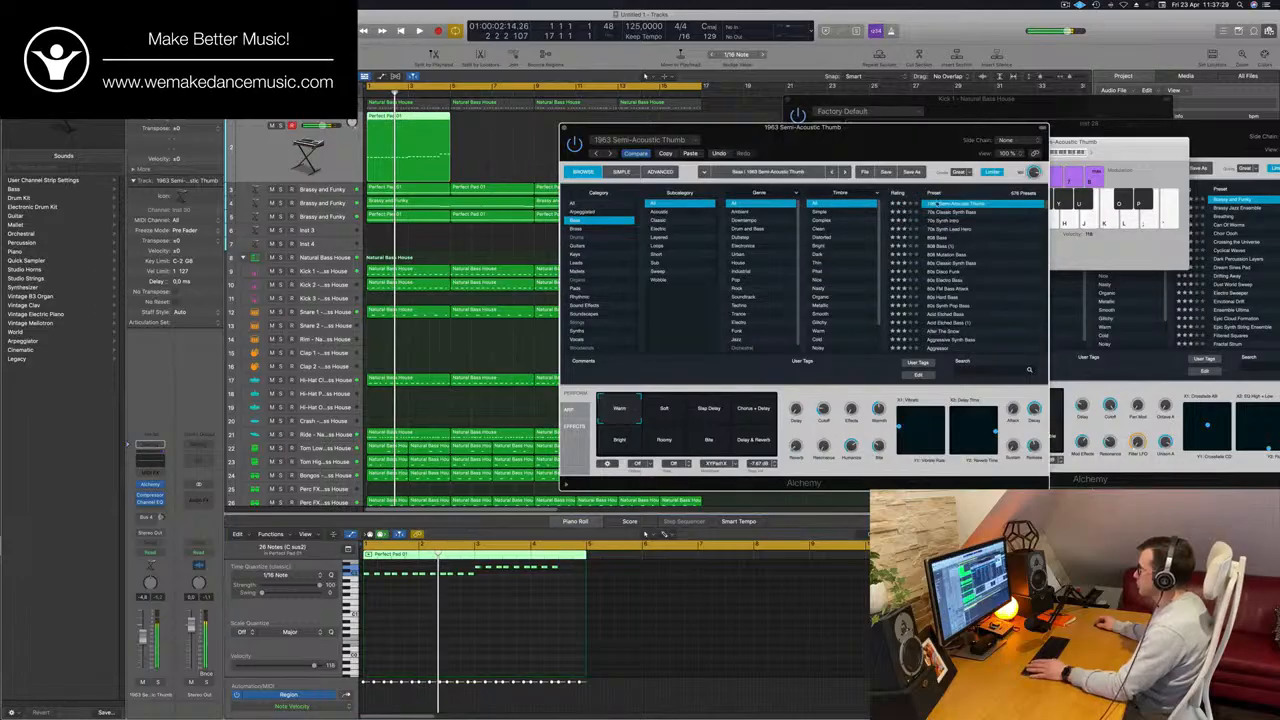
key(space)
click(955, 212)
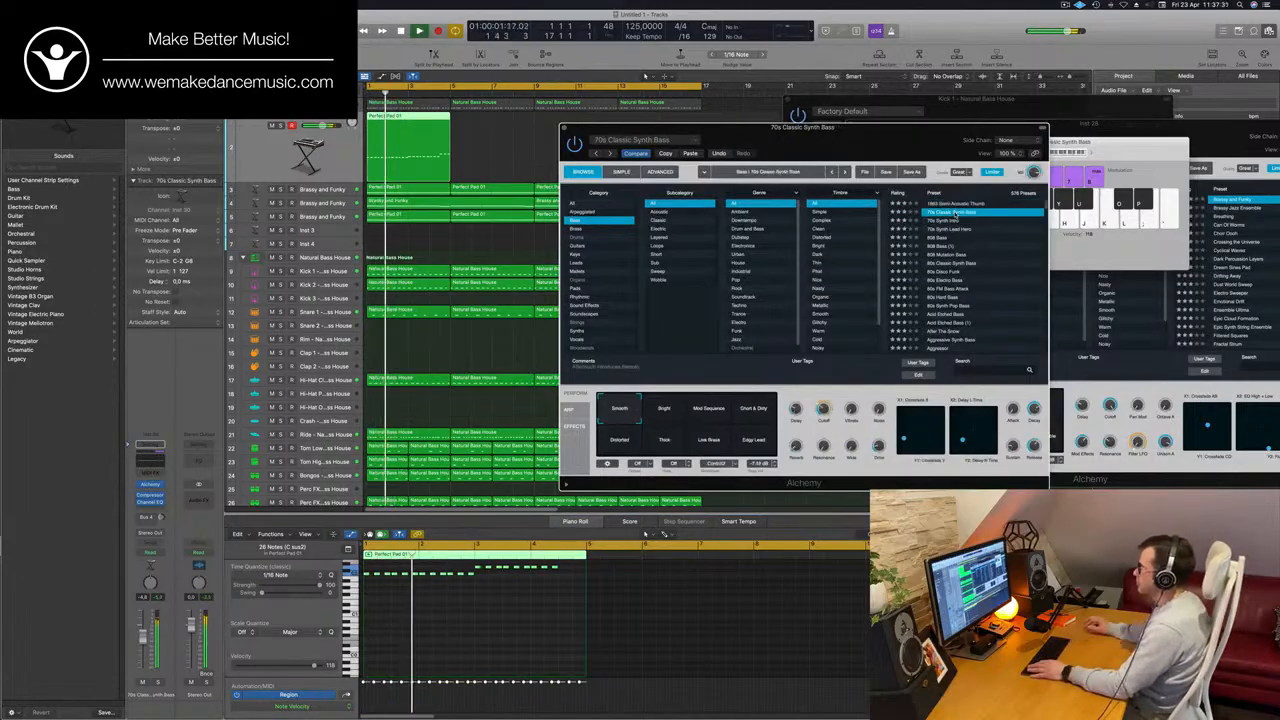
Move the Alchemy window clear and copy the four-bar bass region along its track to fill all sixteen bars.
drag(860, 155, 802, 243)
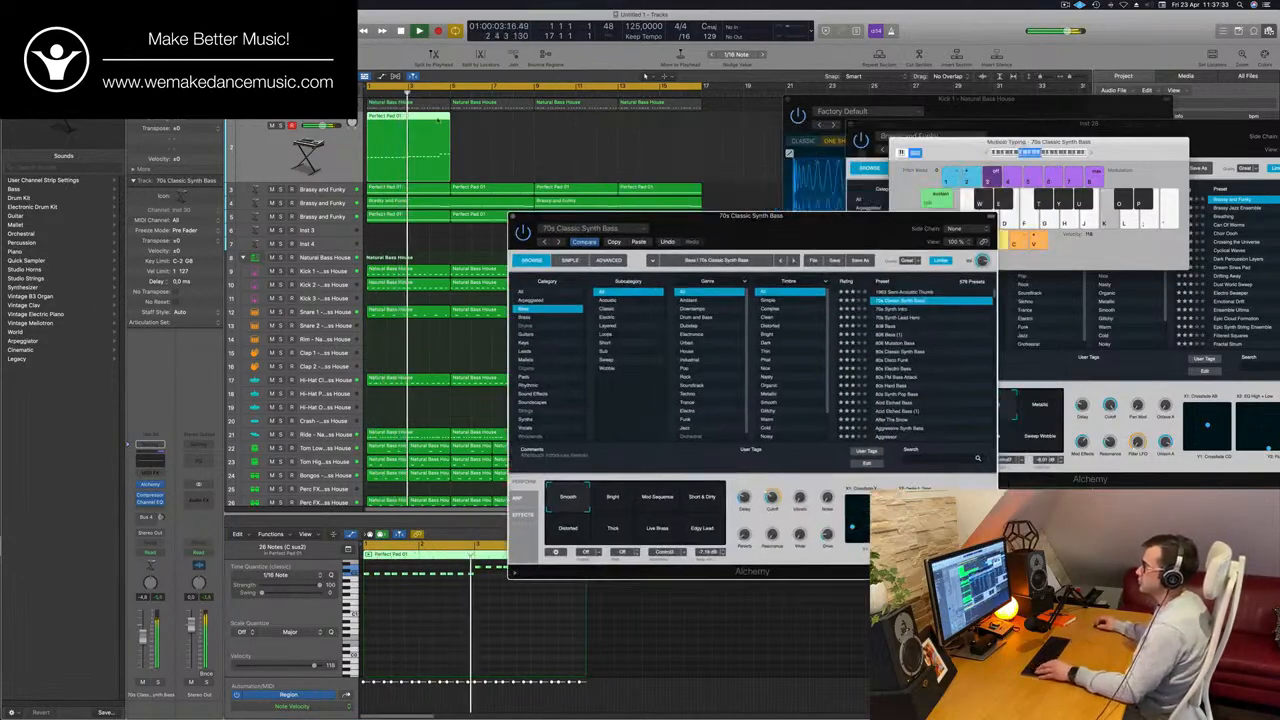
drag(437, 118, 583, 132)
key(Return)
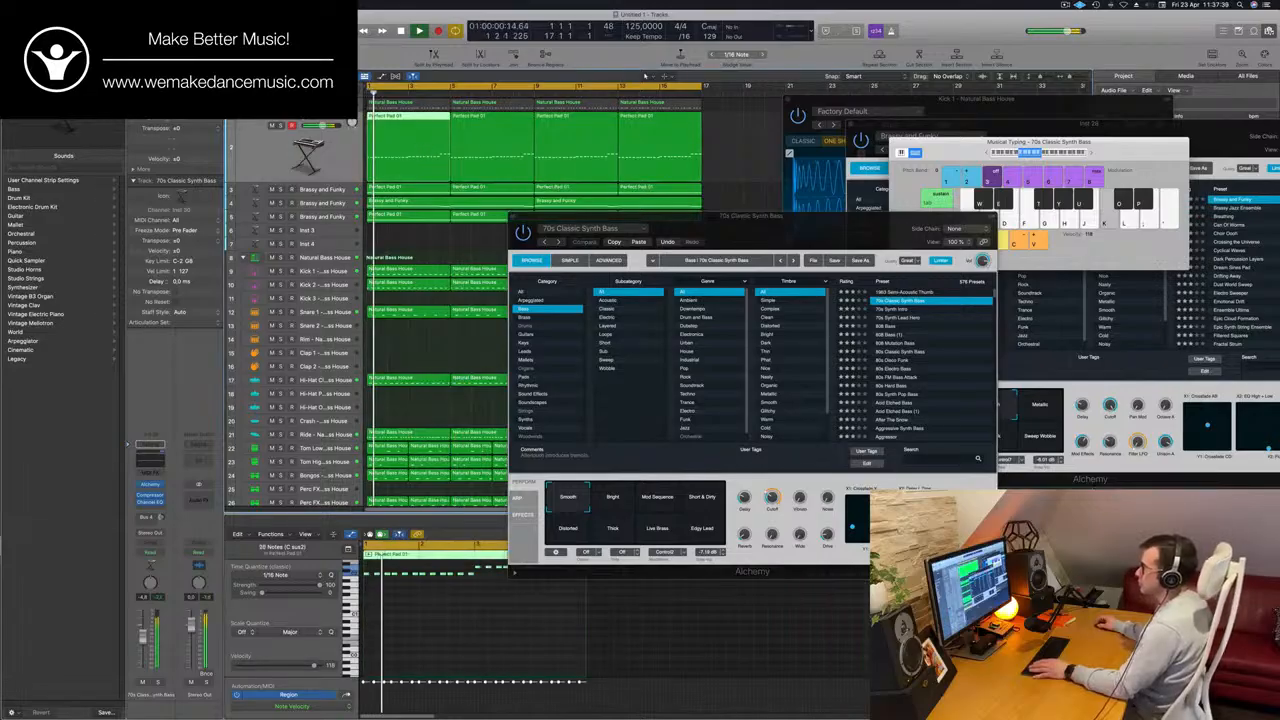
Examine the notes of the first two Perfect Pad 01 regions on the existing pad tracks while the loop plays.
click(482, 188)
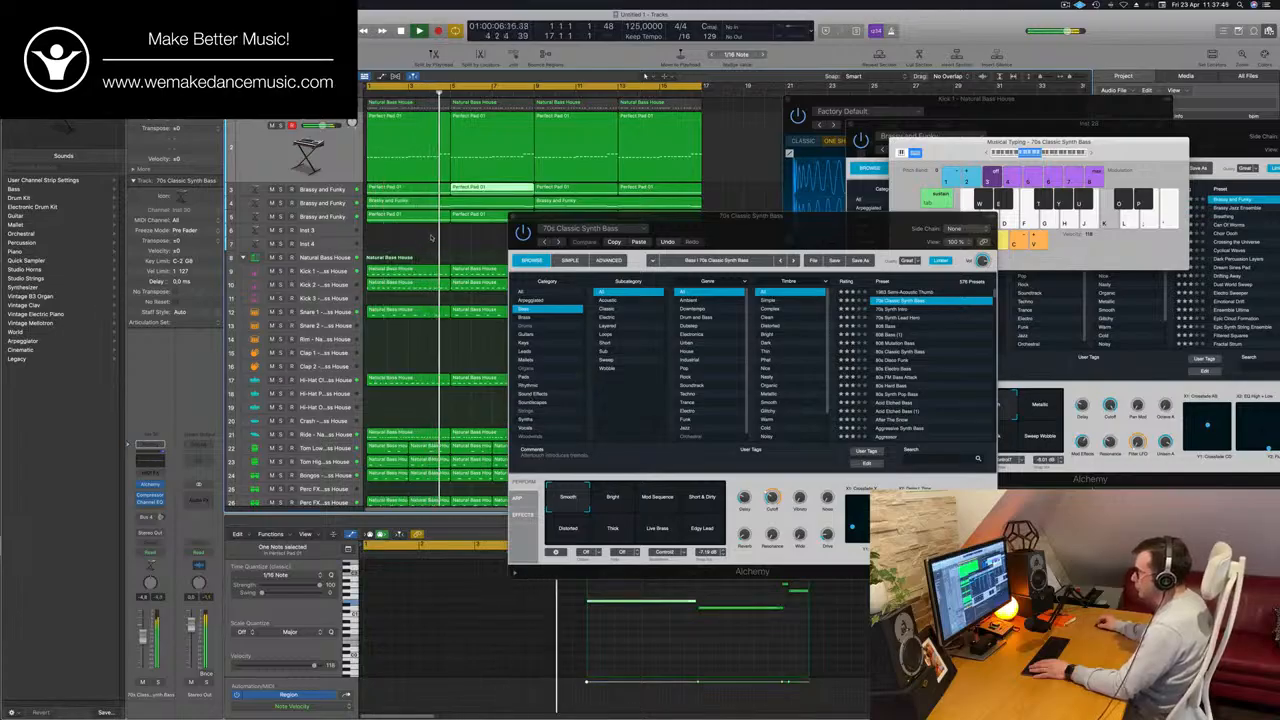
drag(432, 238, 468, 215)
key(Return)
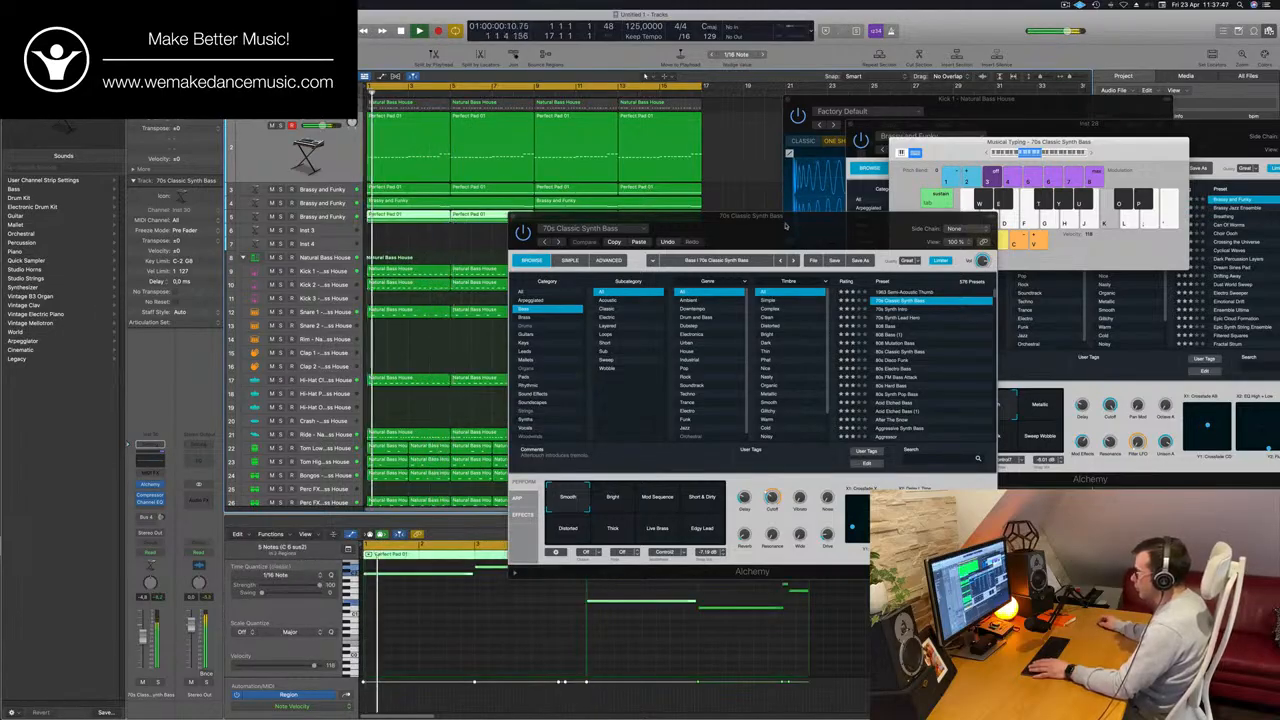
drag(785, 226, 1051, 182)
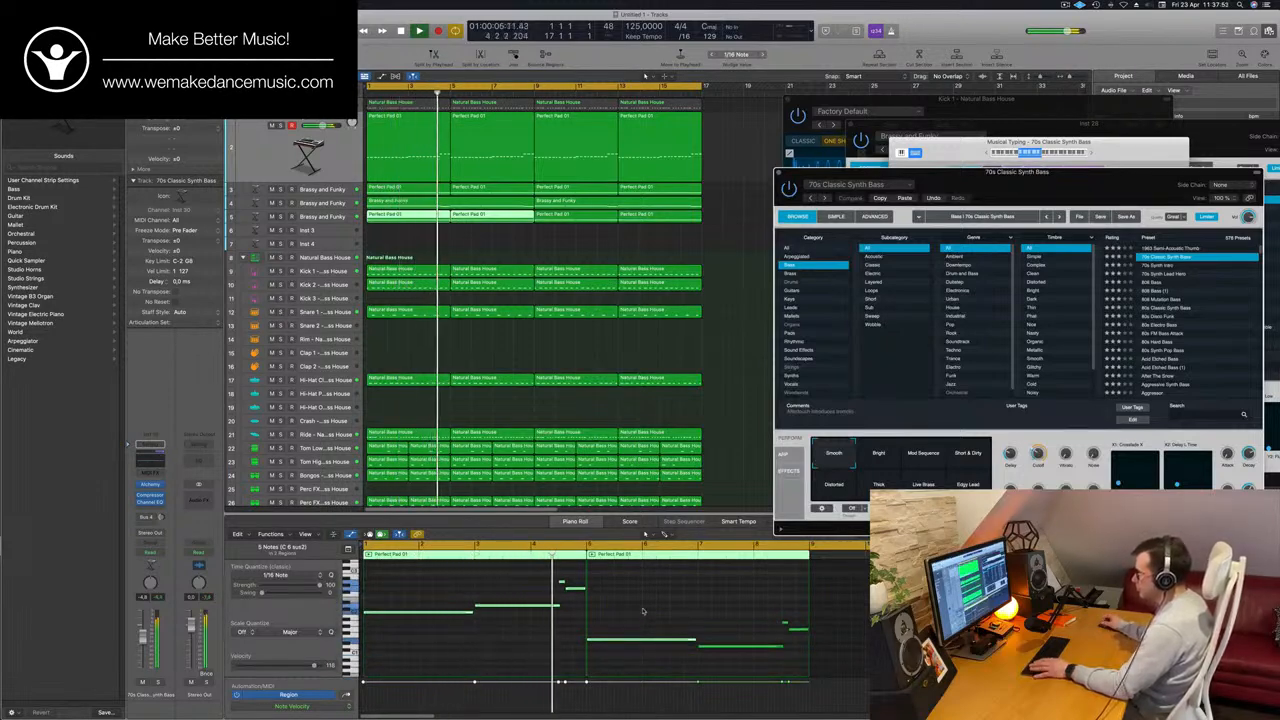
Compare the bass with the track 3 pad regions and raise the first twelve notes of the second bass region to match.
click(470, 150)
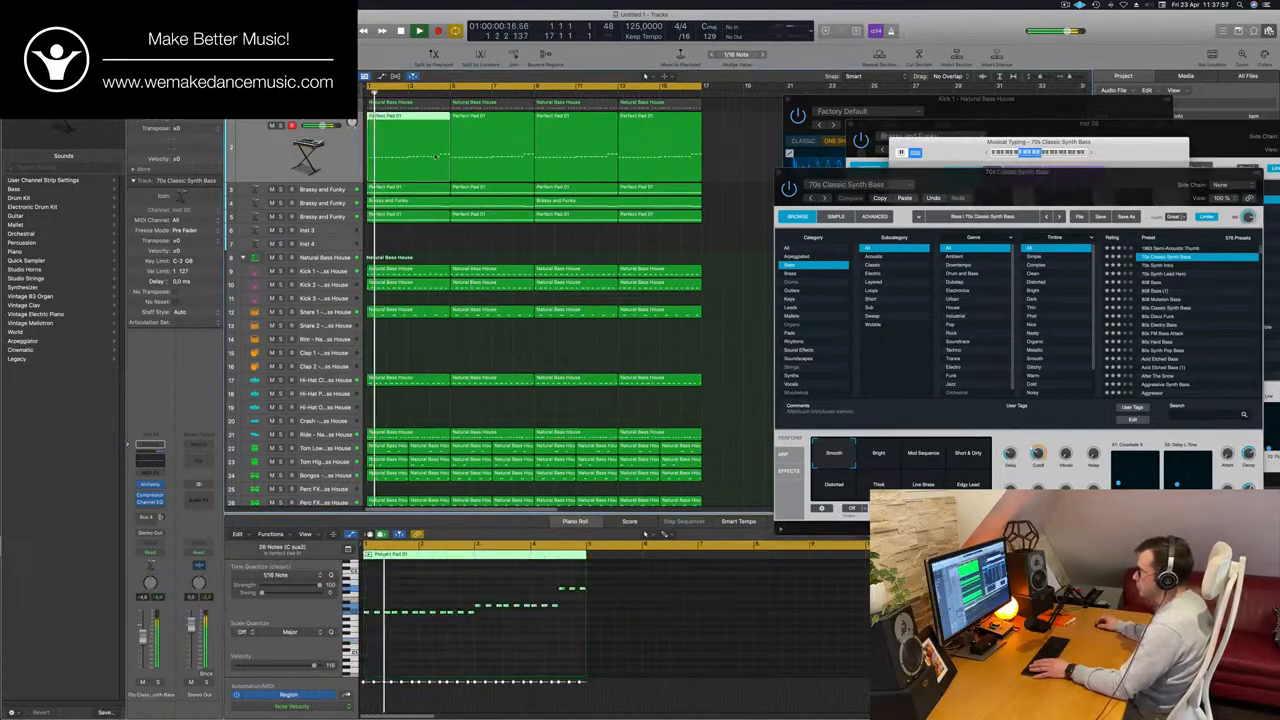
click(468, 188)
click(430, 190)
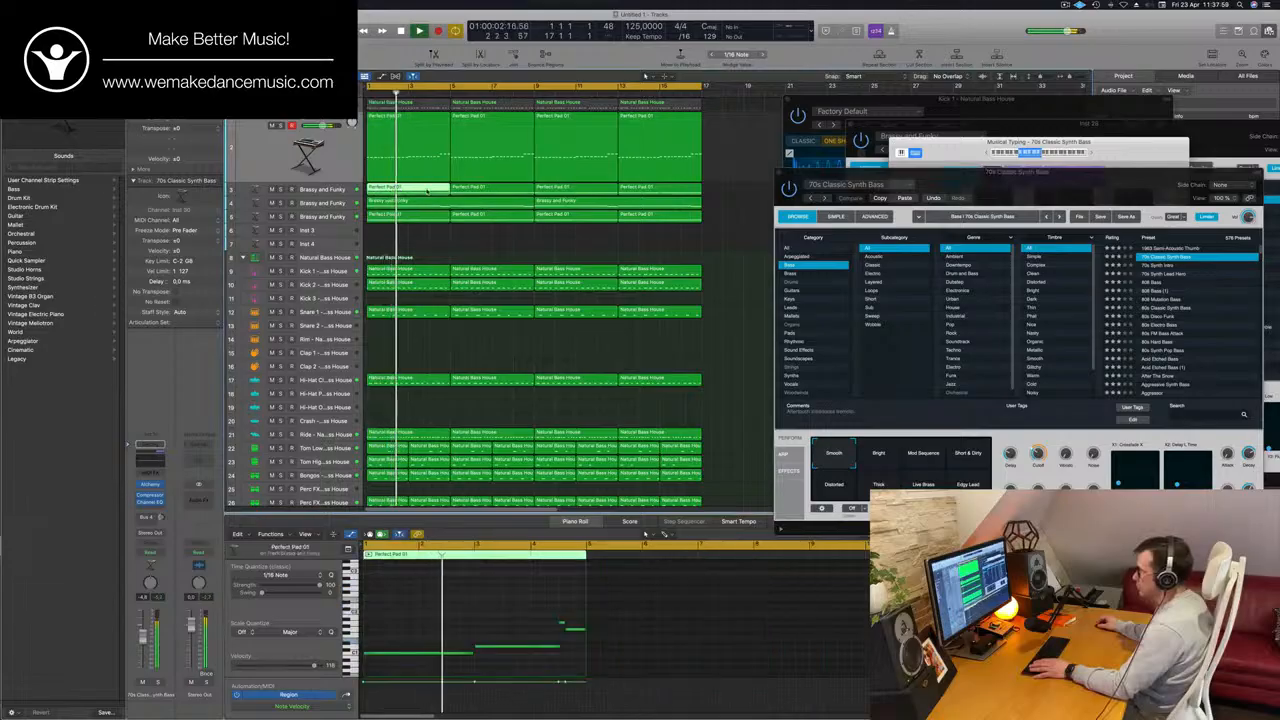
shift+click(451, 194)
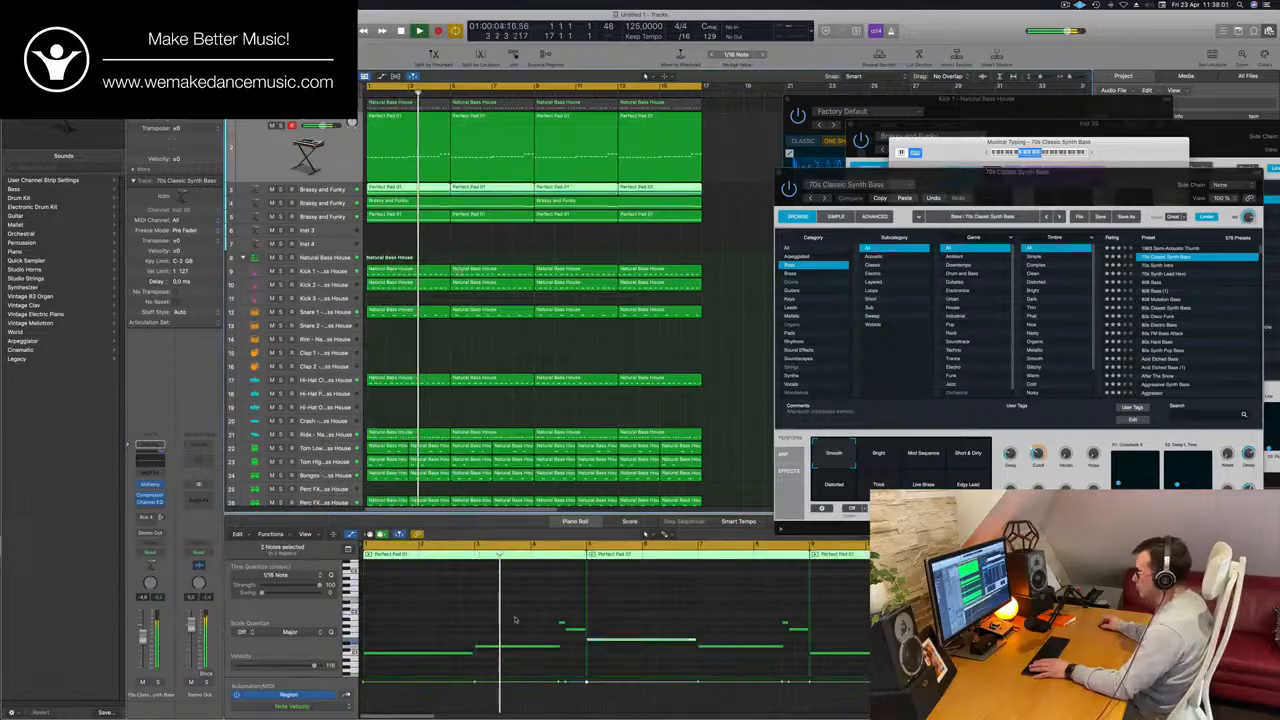
scroll(517, 615, down, 2)
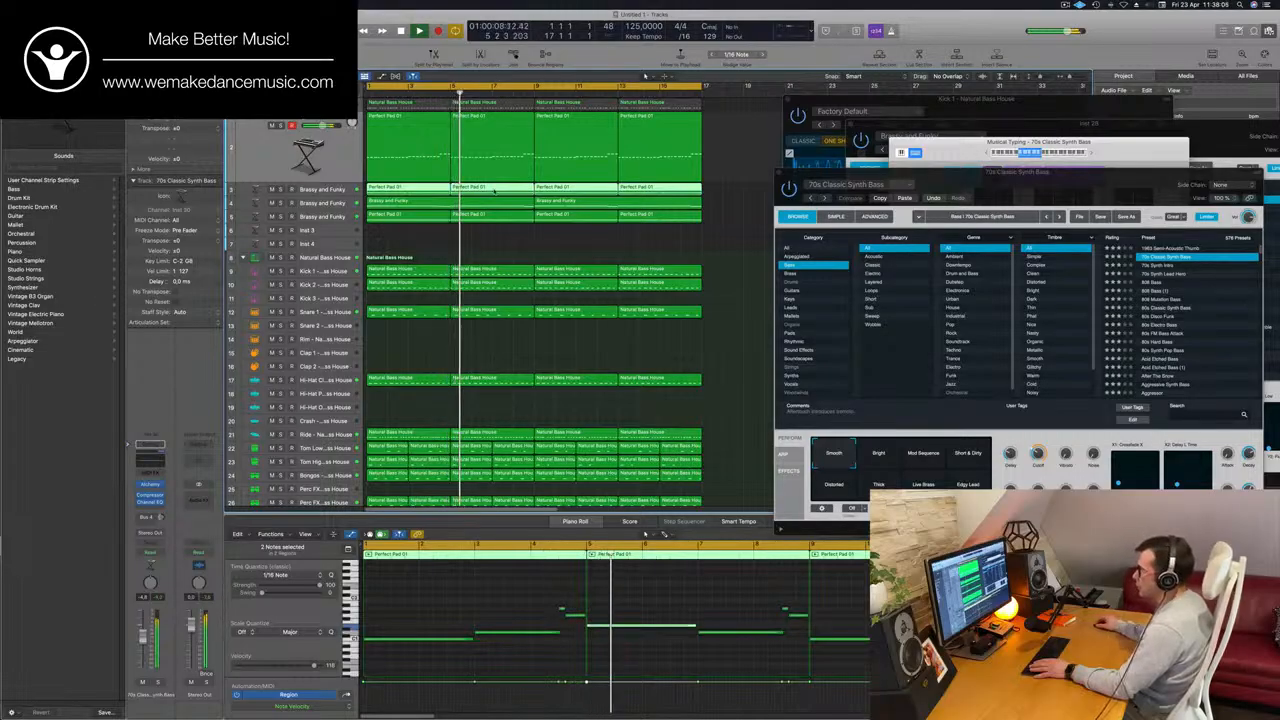
click(493, 140)
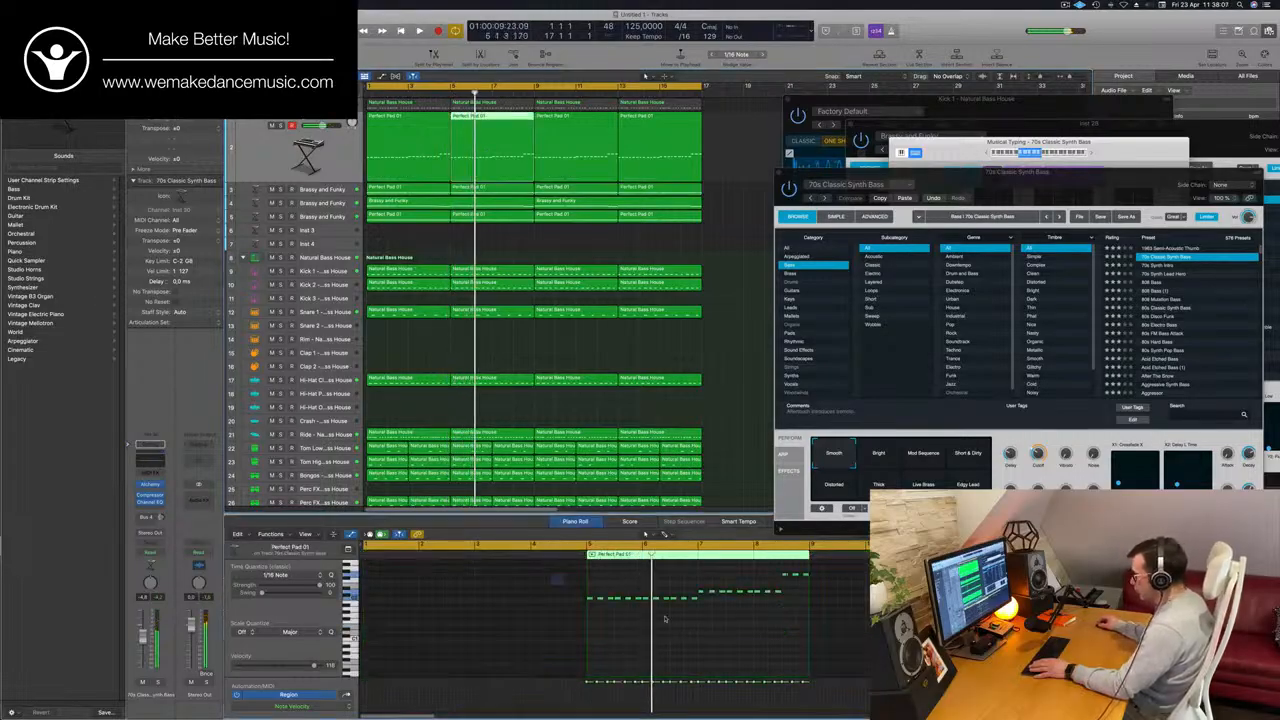
drag(552, 576, 692, 617)
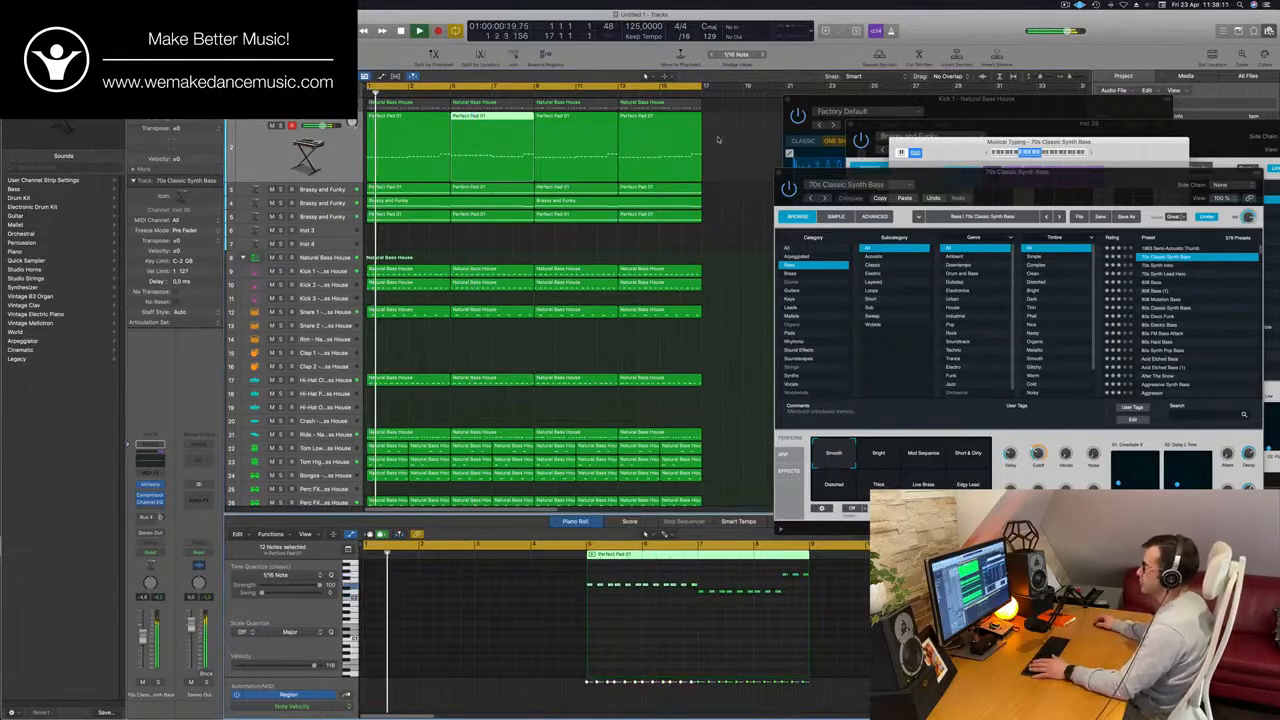
Delete the third and fourth bass regions and join the first two into one eight-bar region.
click(595, 150)
key(BackSpace)
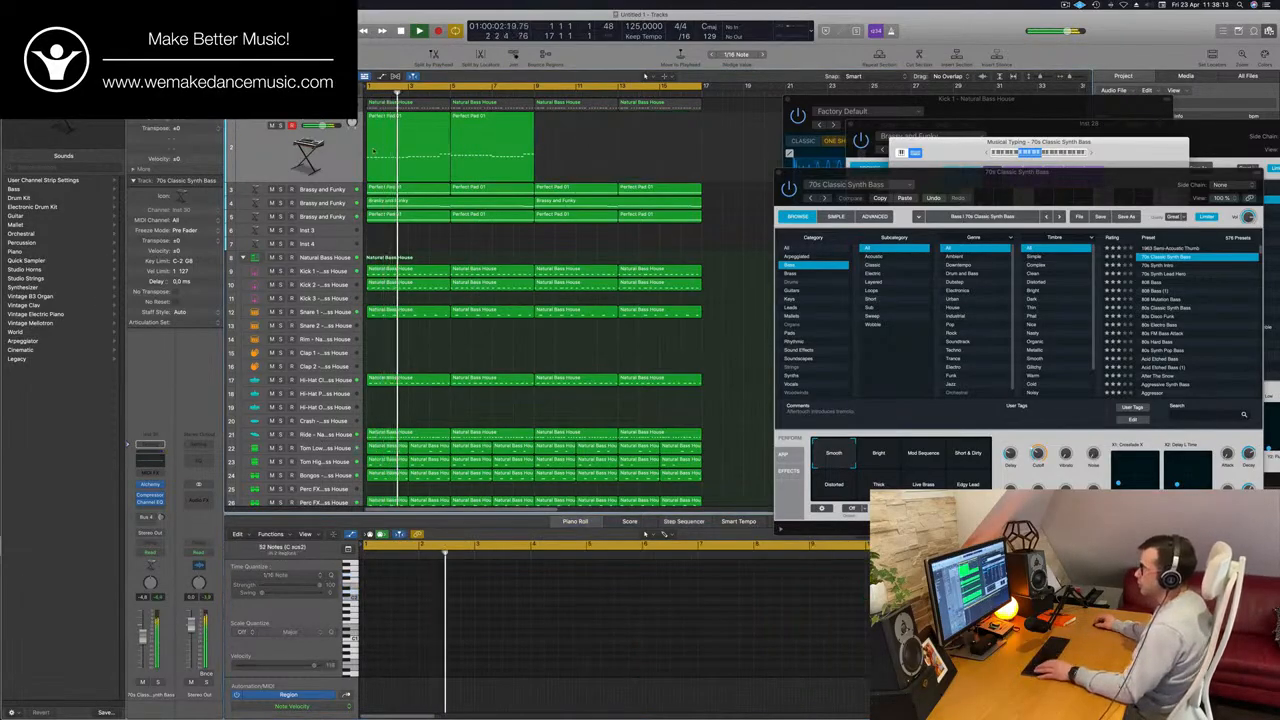
drag(577, 147, 368, 149)
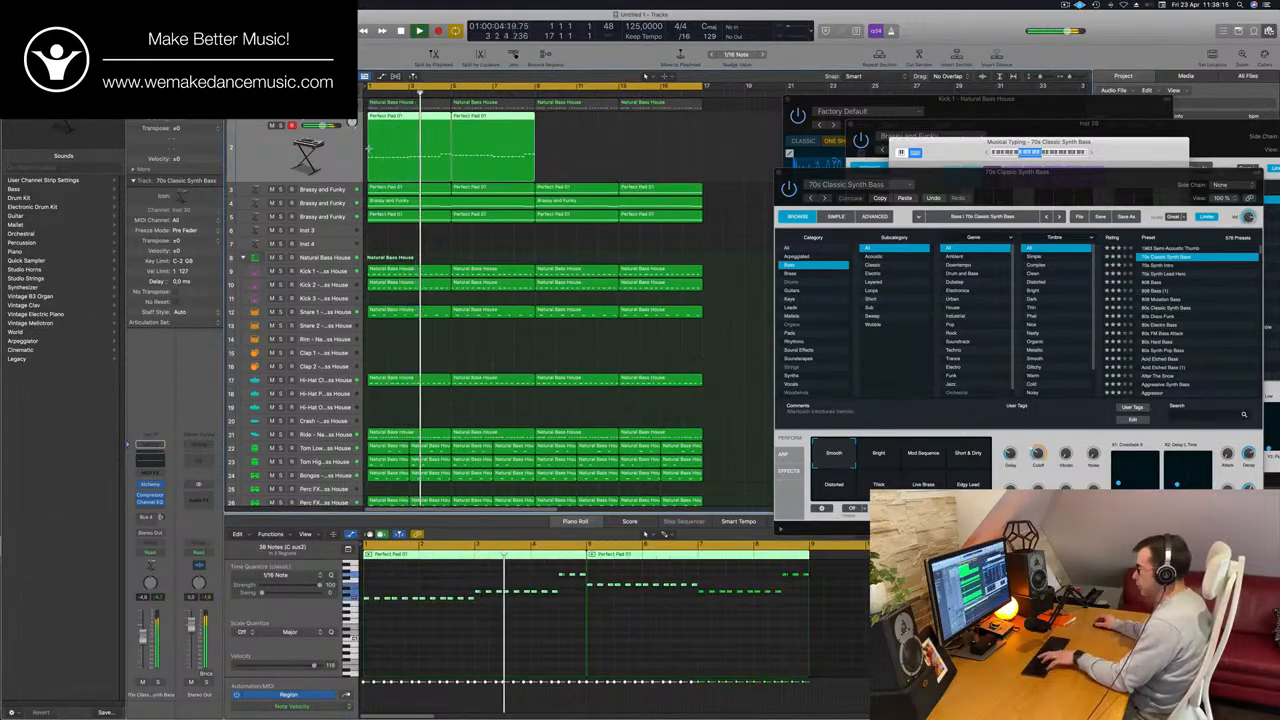
key(super+j)
key(super+l)
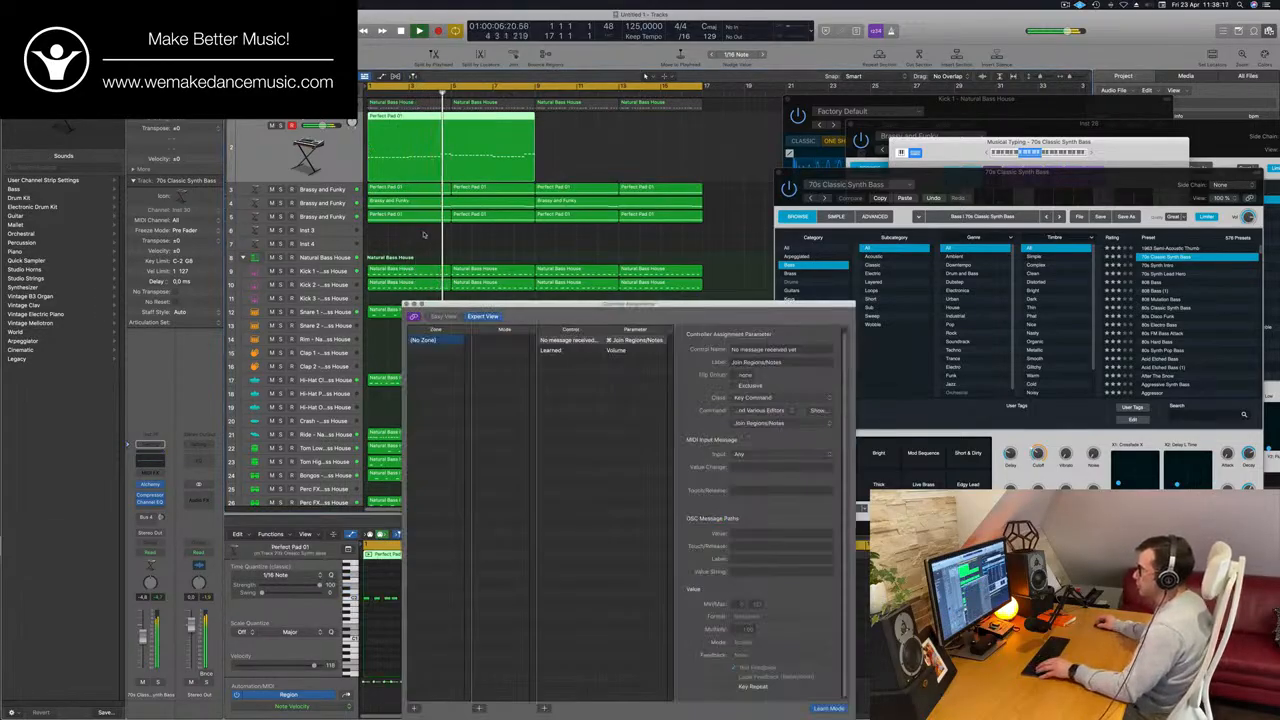
Join the first two Perfect Pad 01 regions on track 5 and close the Controller Assignments window.
drag(423, 234, 466, 226)
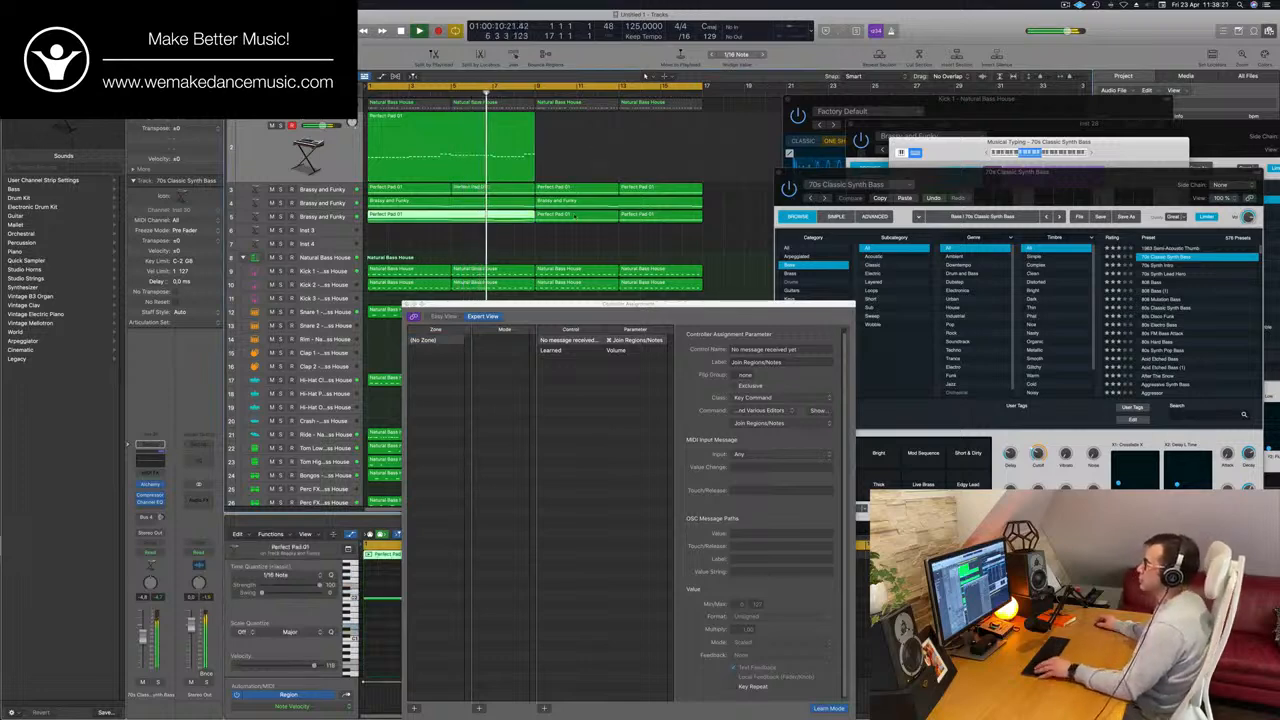
drag(662, 310, 721, 296)
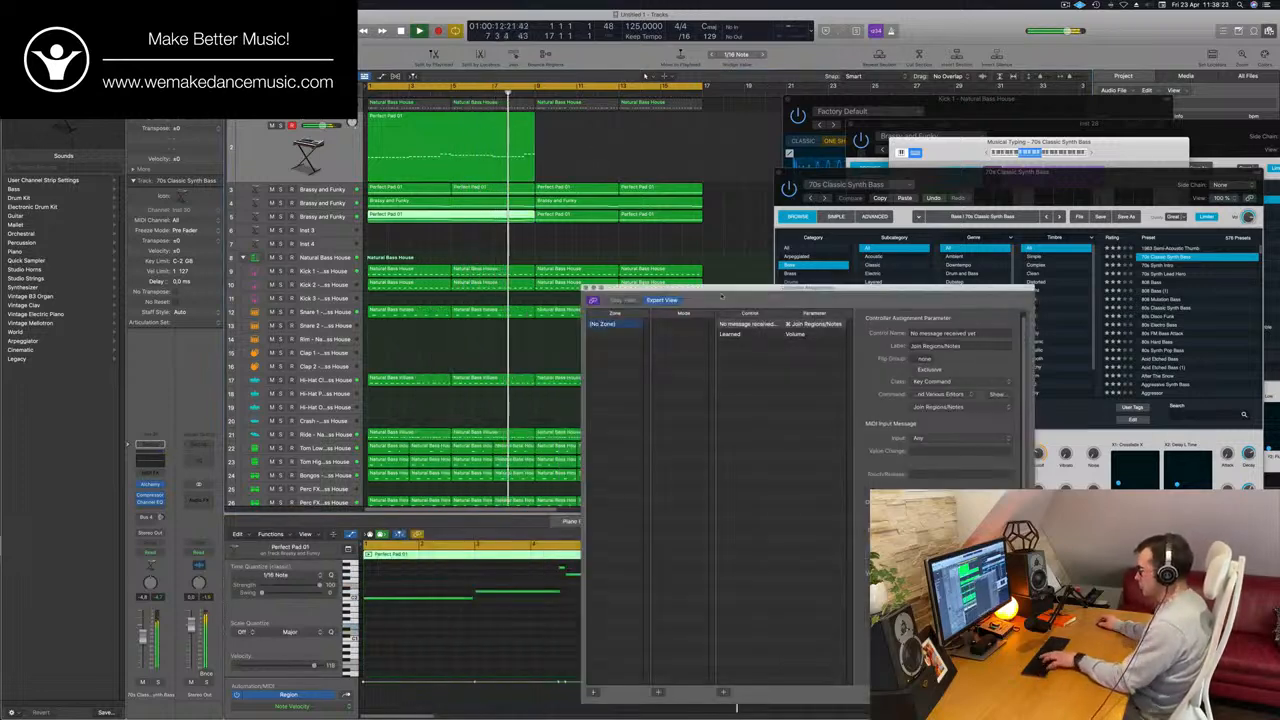
click(586, 288)
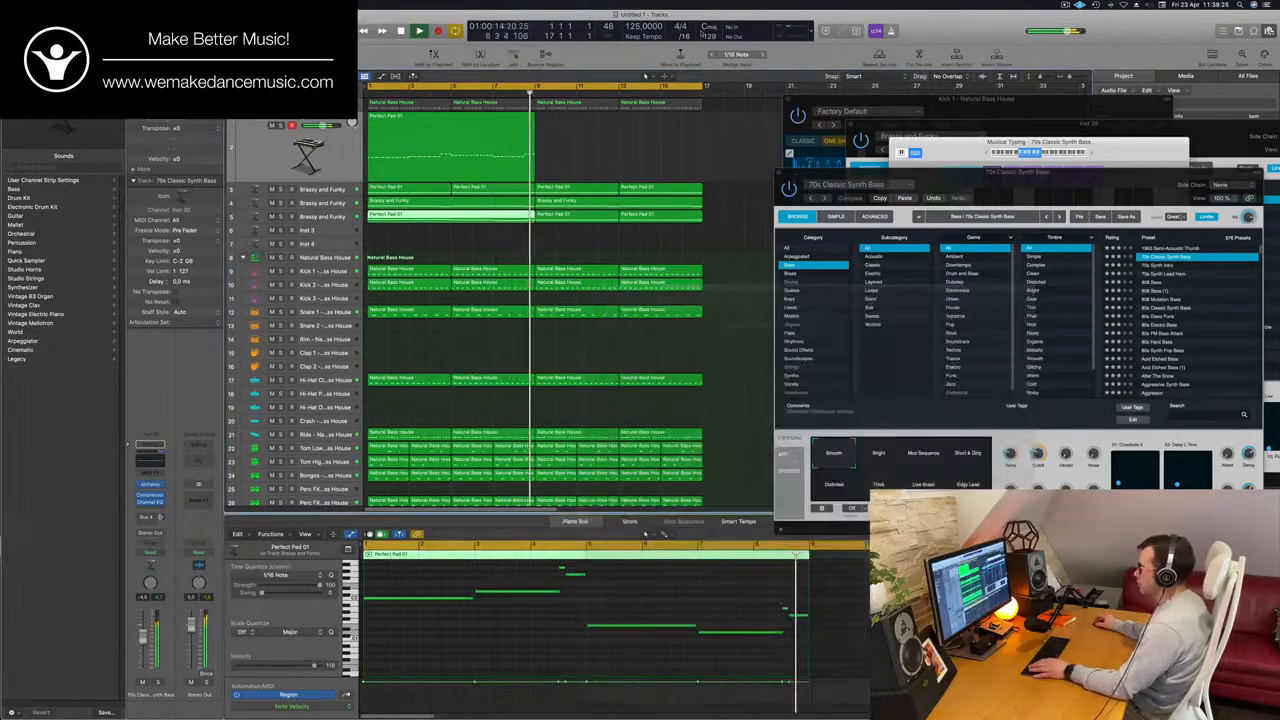
Copy the joined eight-bar bass region to bar 9 and restart playback.
click(445, 133)
drag(445, 133, 612, 137)
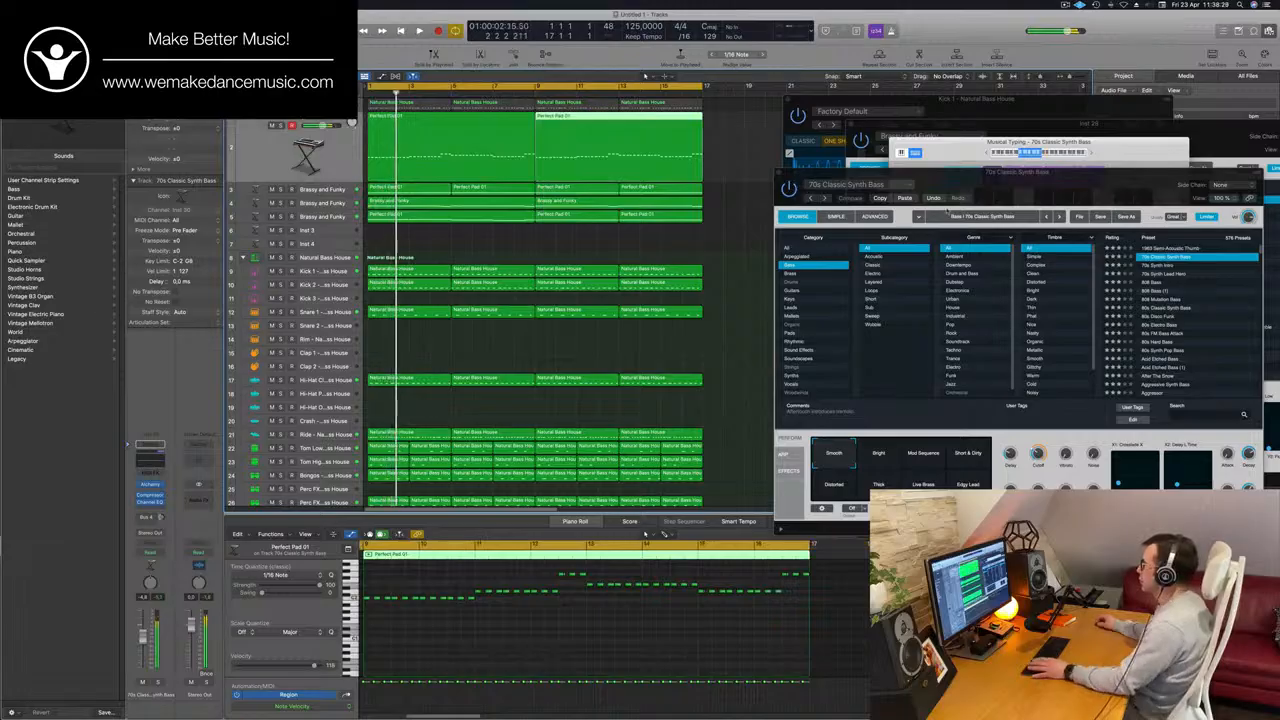
key(space)
Play the loop and try different Cutoff settings for 70s Classic Synth Bass in Alchemy.
drag(1034, 182, 795, 168)
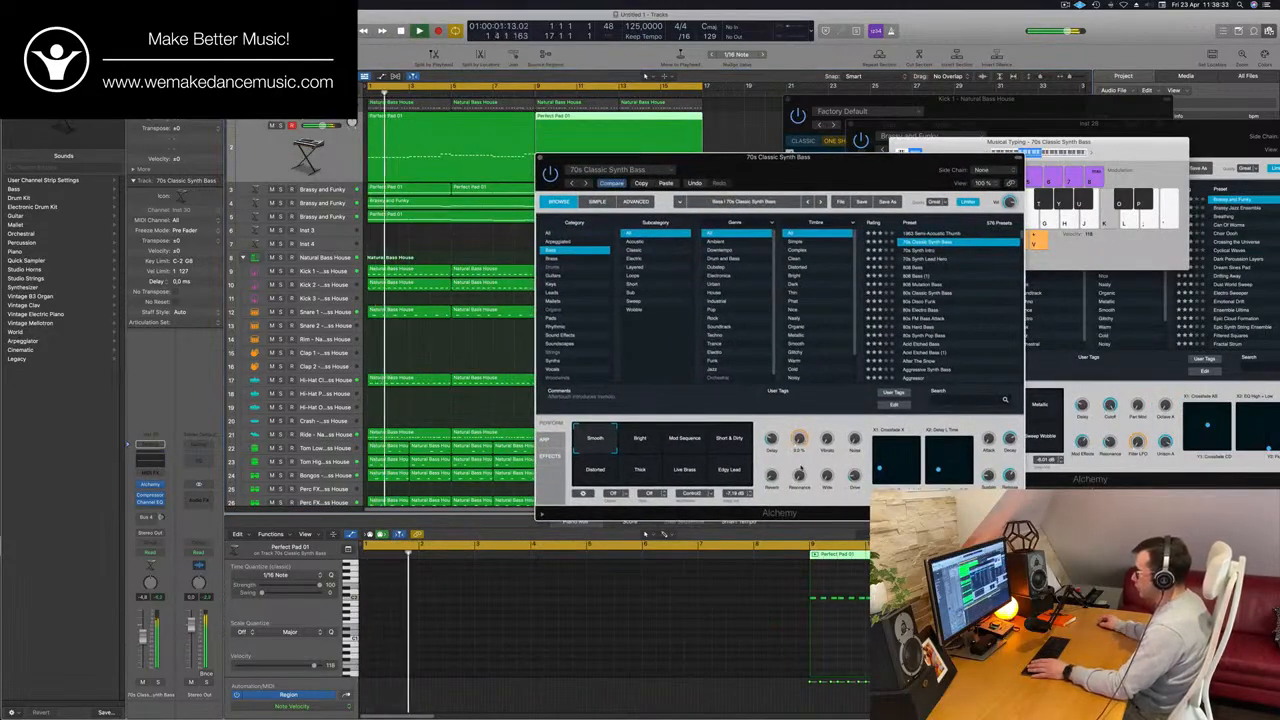
key(space)
key(space)
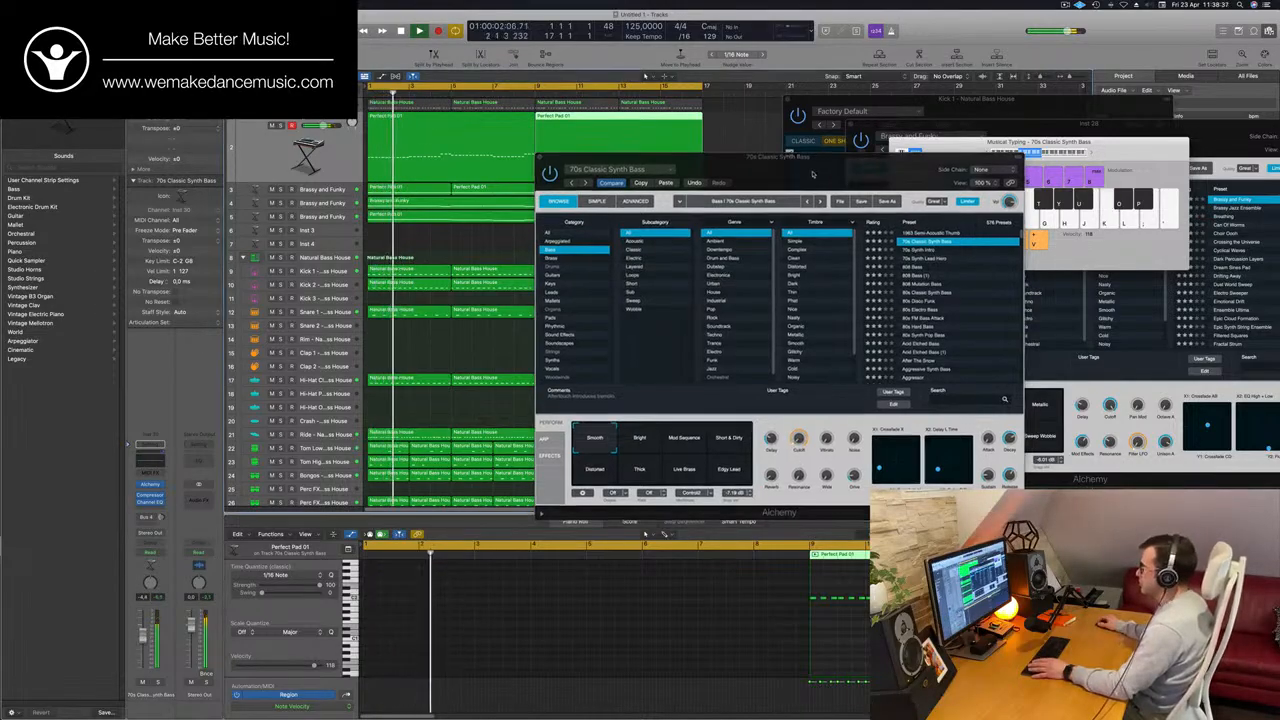
drag(812, 175, 797, 179)
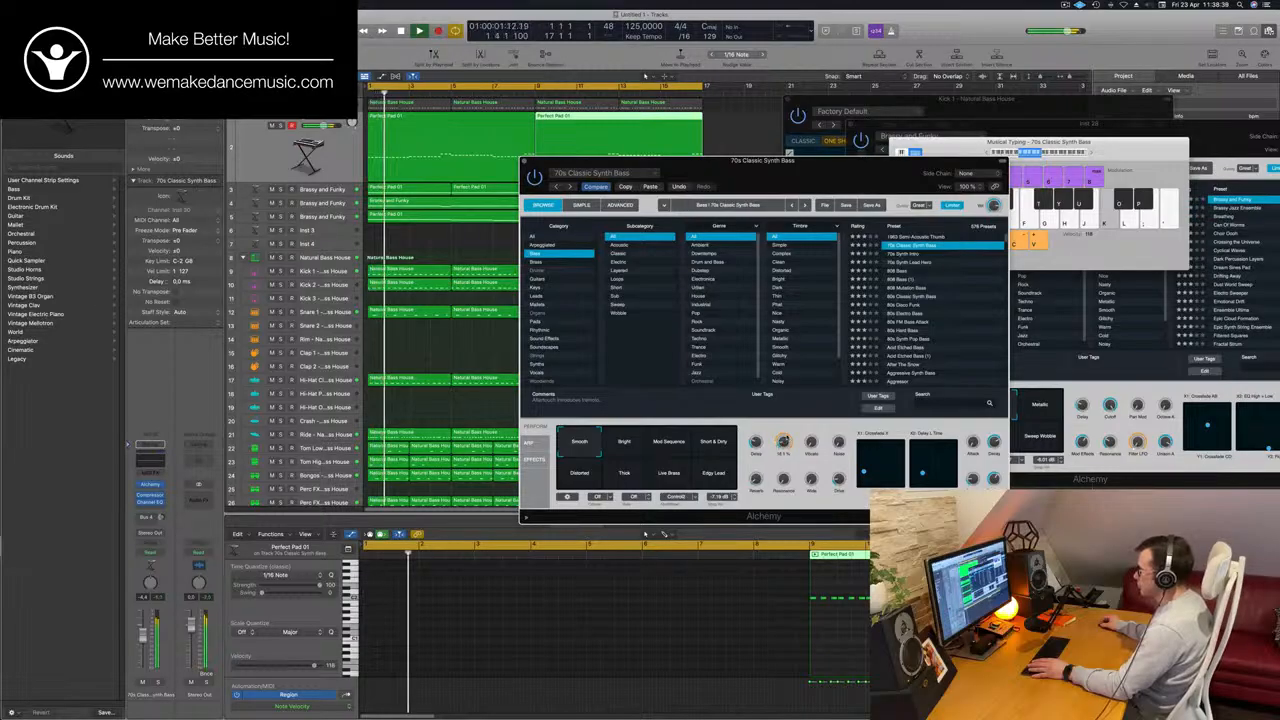
drag(765, 161, 851, 130)
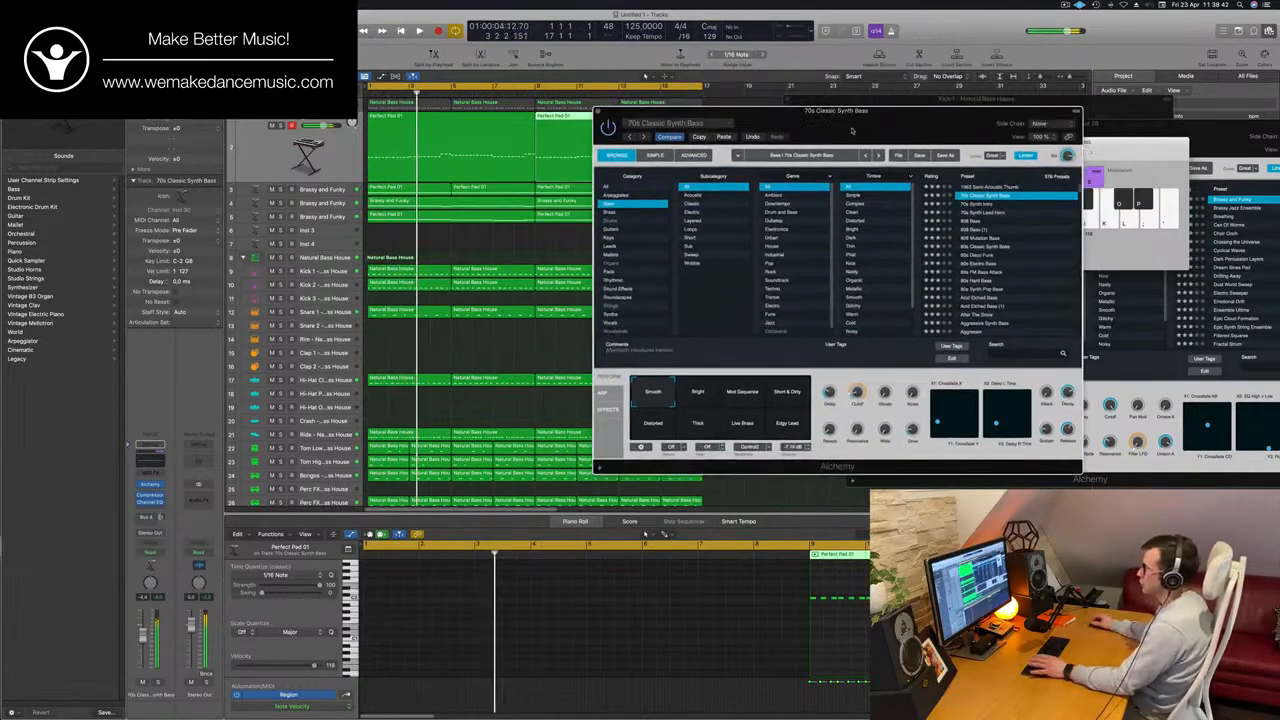
Audition the preset's performance snapshots, including Bright, Thick and Edgy Lead, return to Smooth, and replay the loop.
click(706, 395)
click(740, 395)
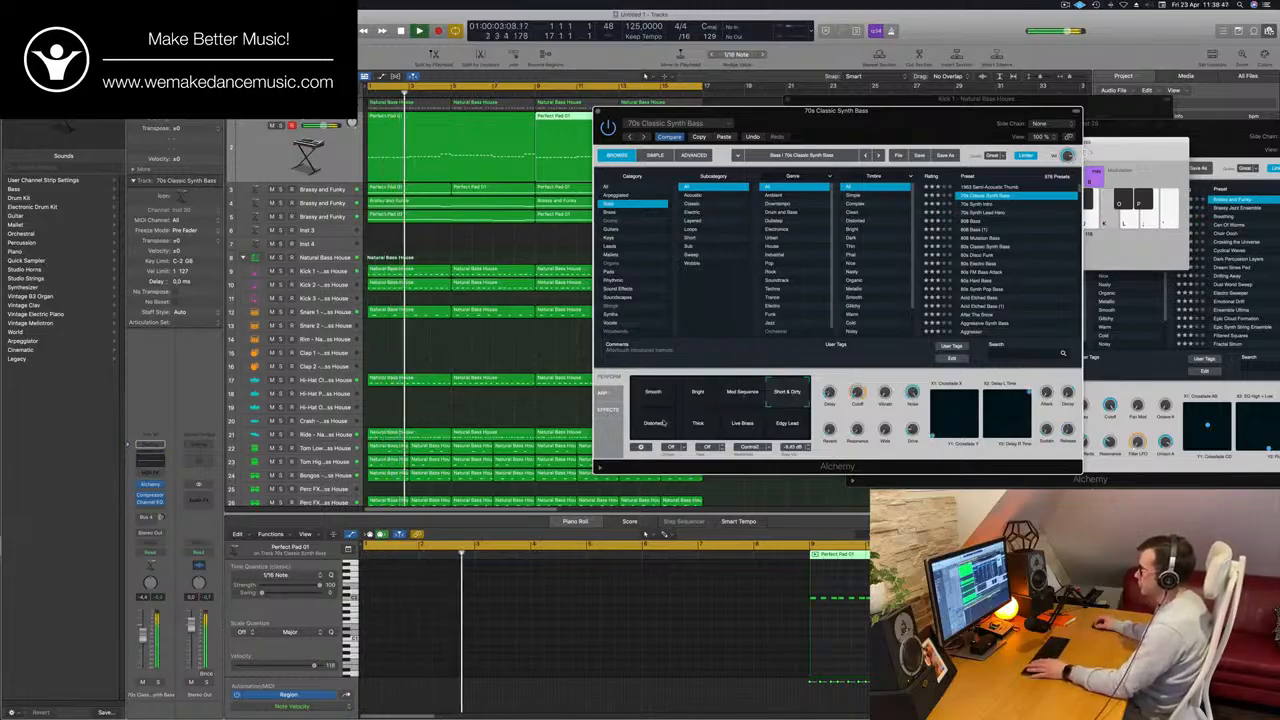
click(696, 424)
click(742, 424)
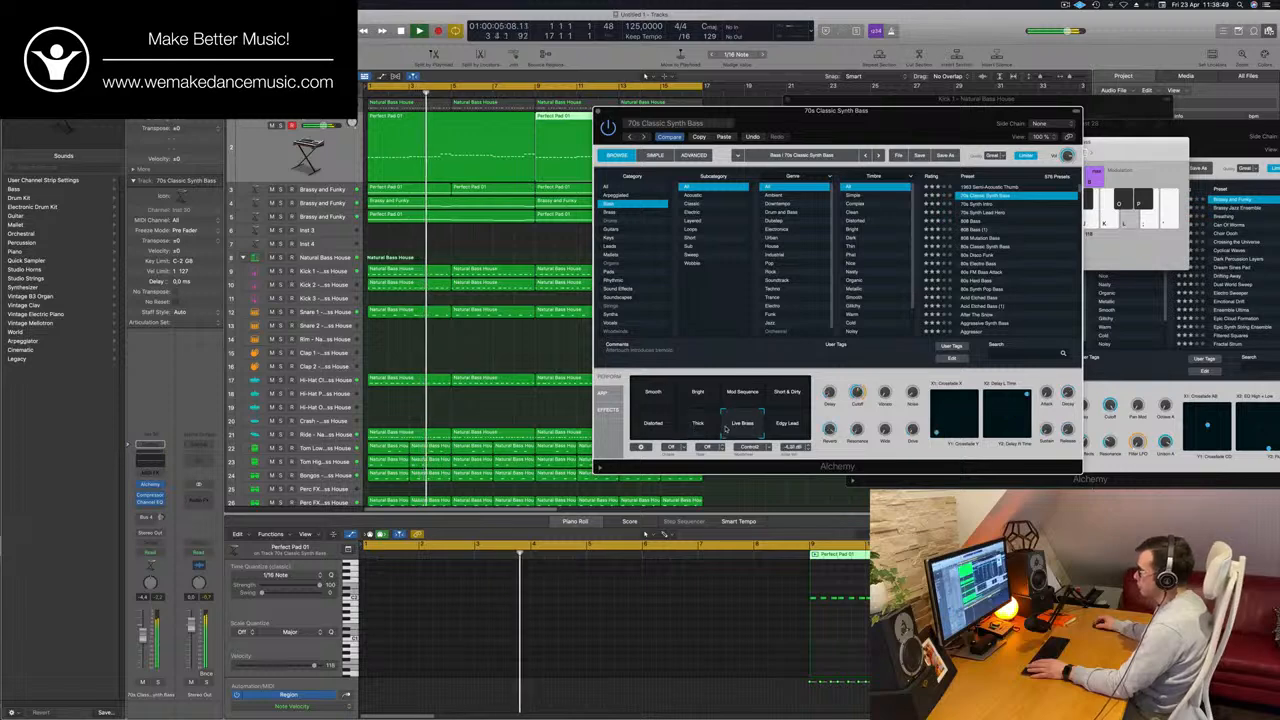
click(668, 399)
key(Return)
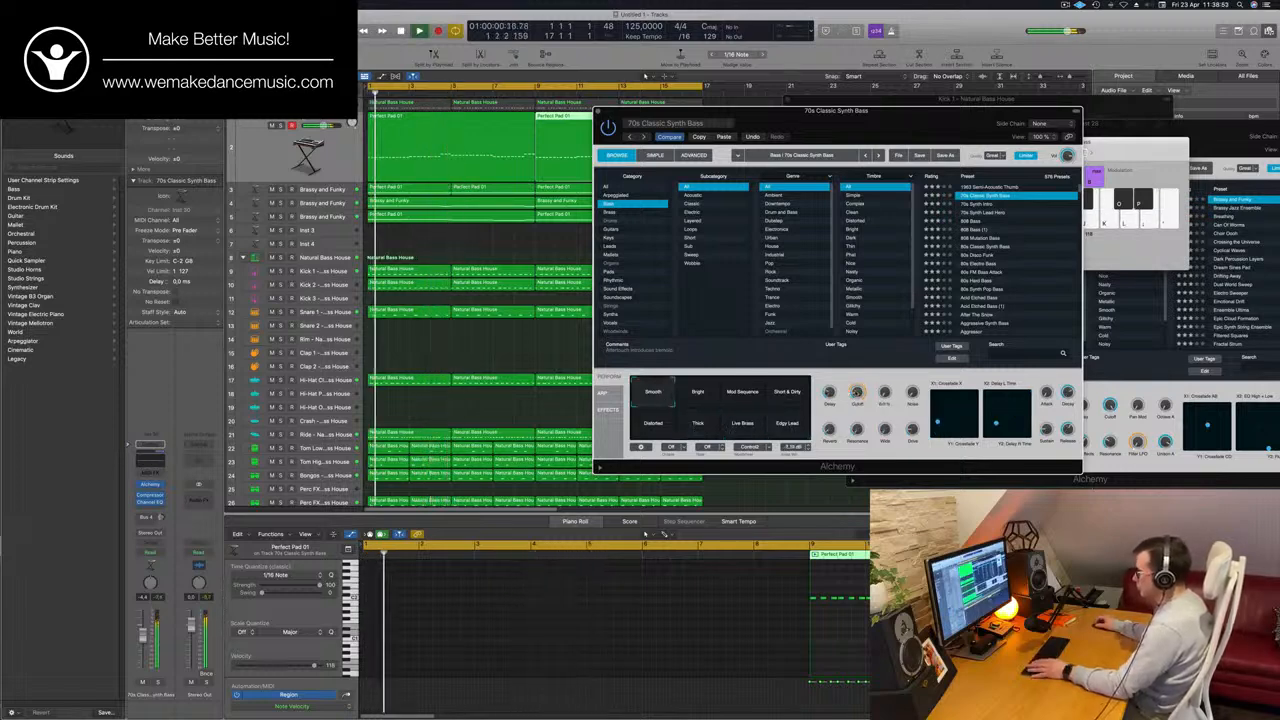
drag(857, 392, 788, 115)
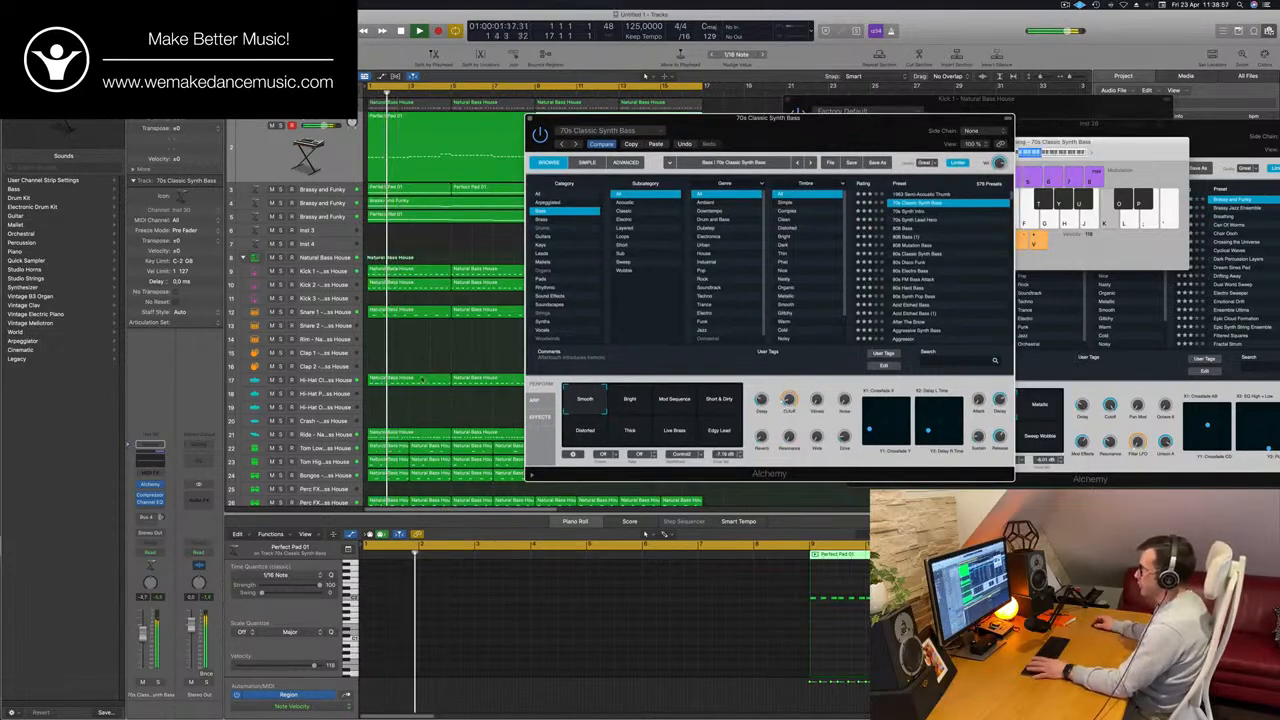
Move the 70s Classic Synth Bass window clear of the arrangement and look over the regions while the loop plays.
drag(803, 129, 650, 162)
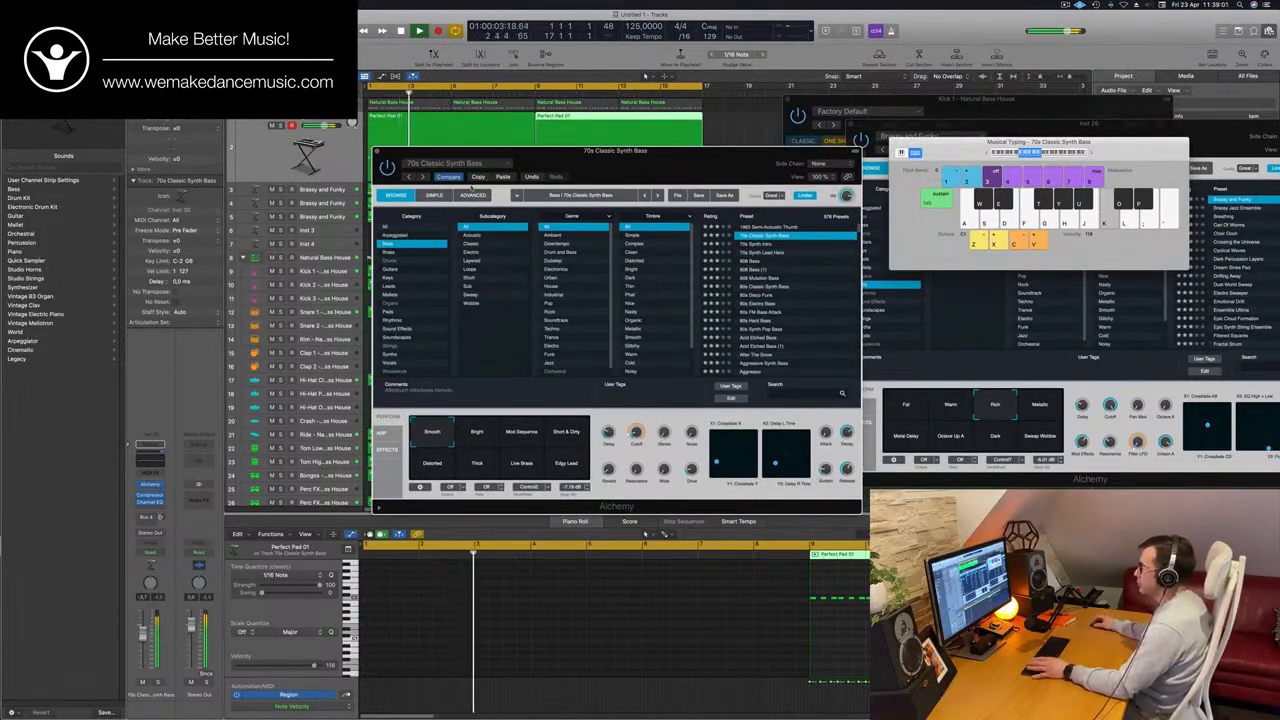
drag(472, 186, 743, 249)
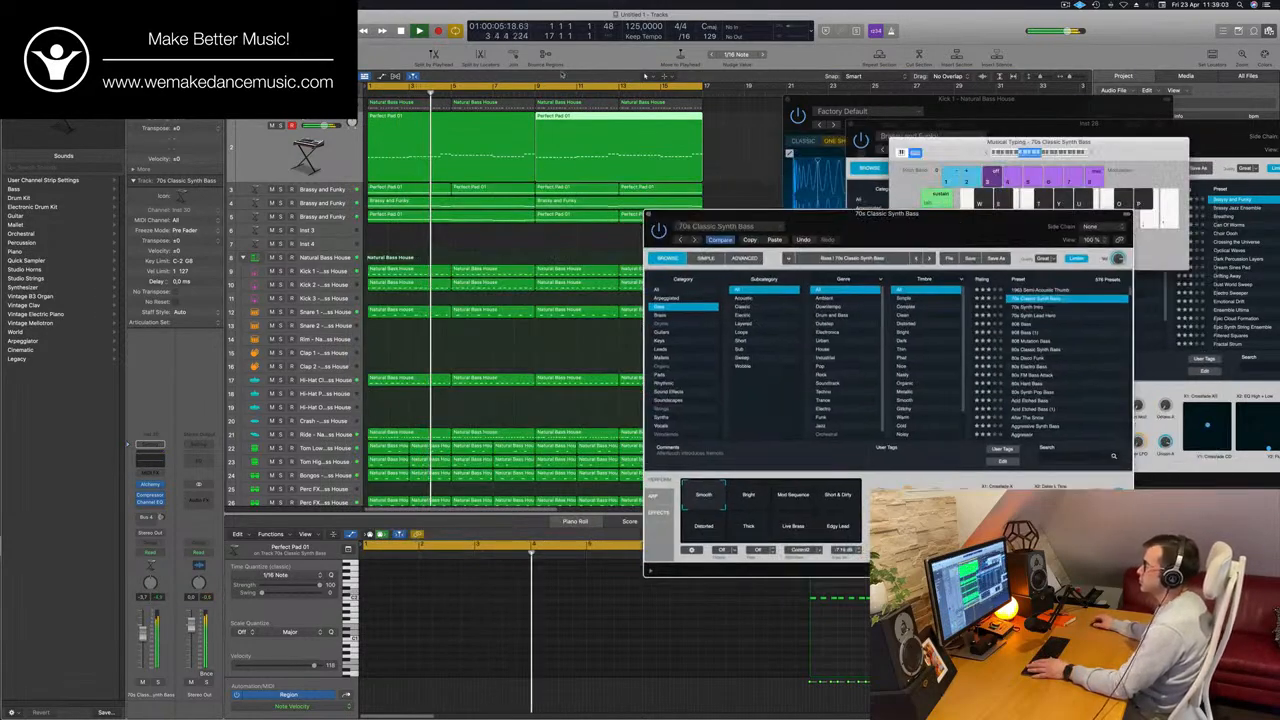
drag(946, 231, 908, 237)
scroll(582, 210, down, 5)
scroll(582, 212, up, 1)
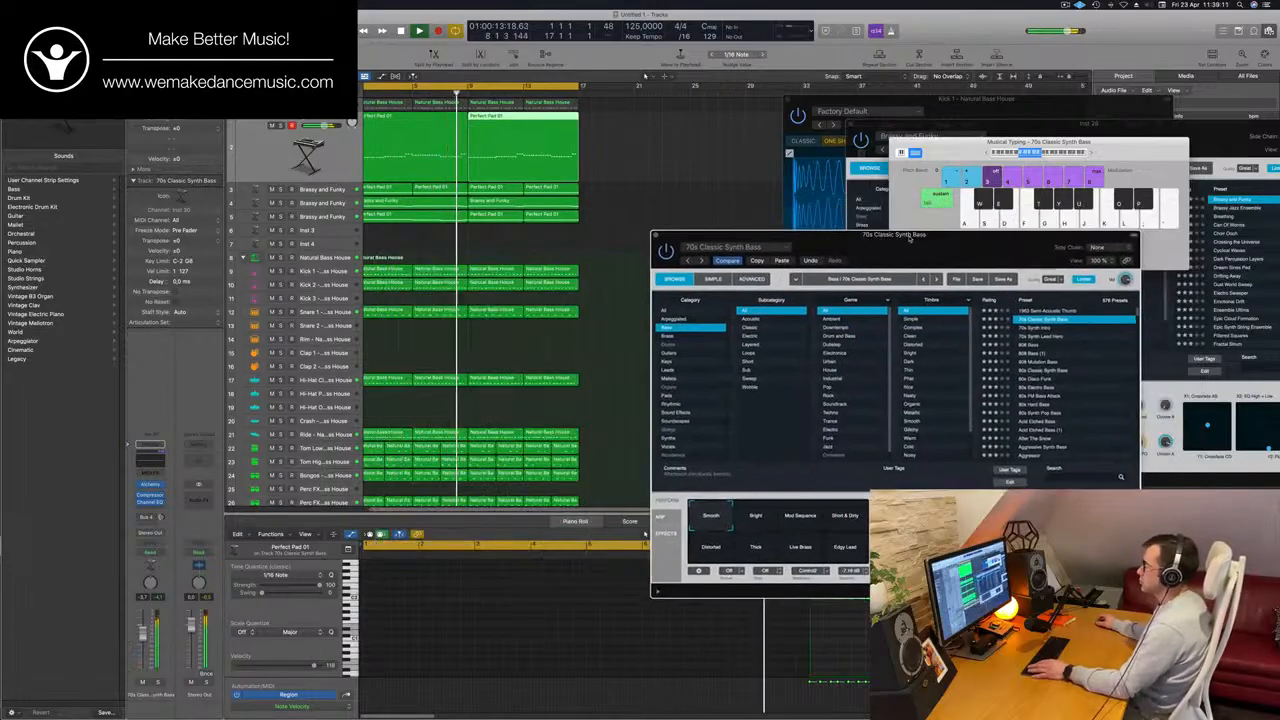
scroll(560, 222, up, 3)
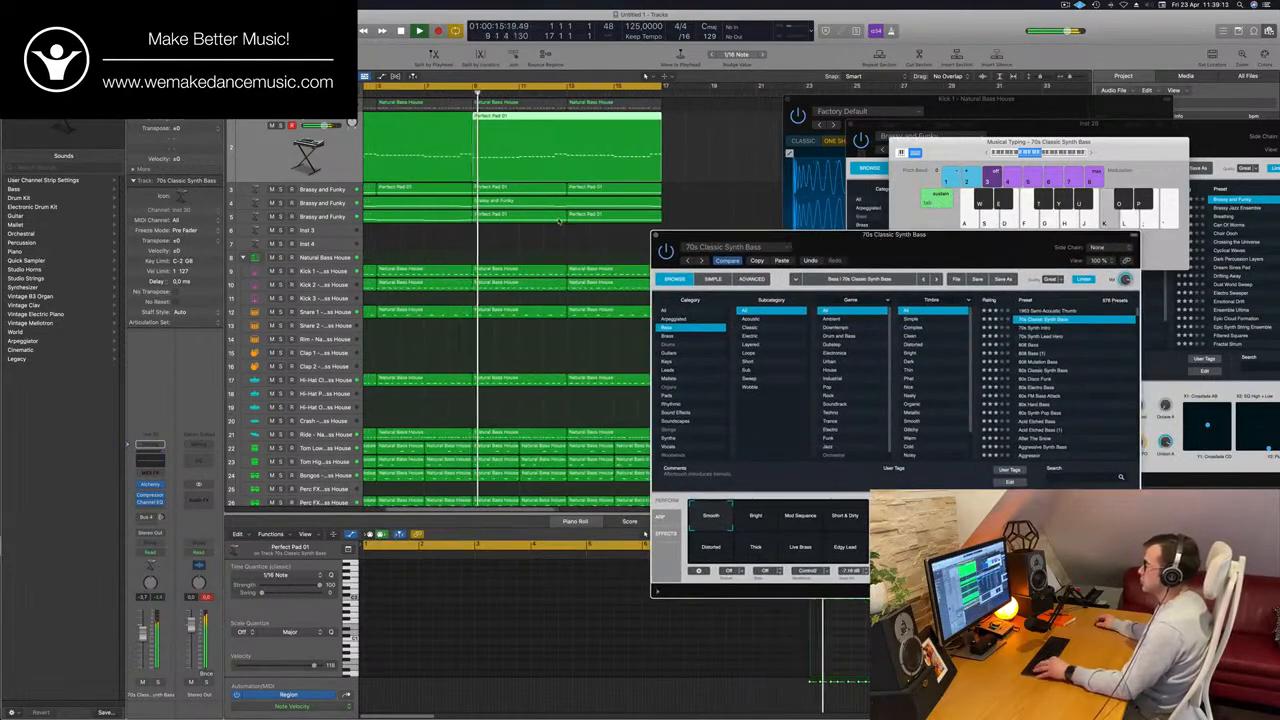
scroll(560, 222, up, 3)
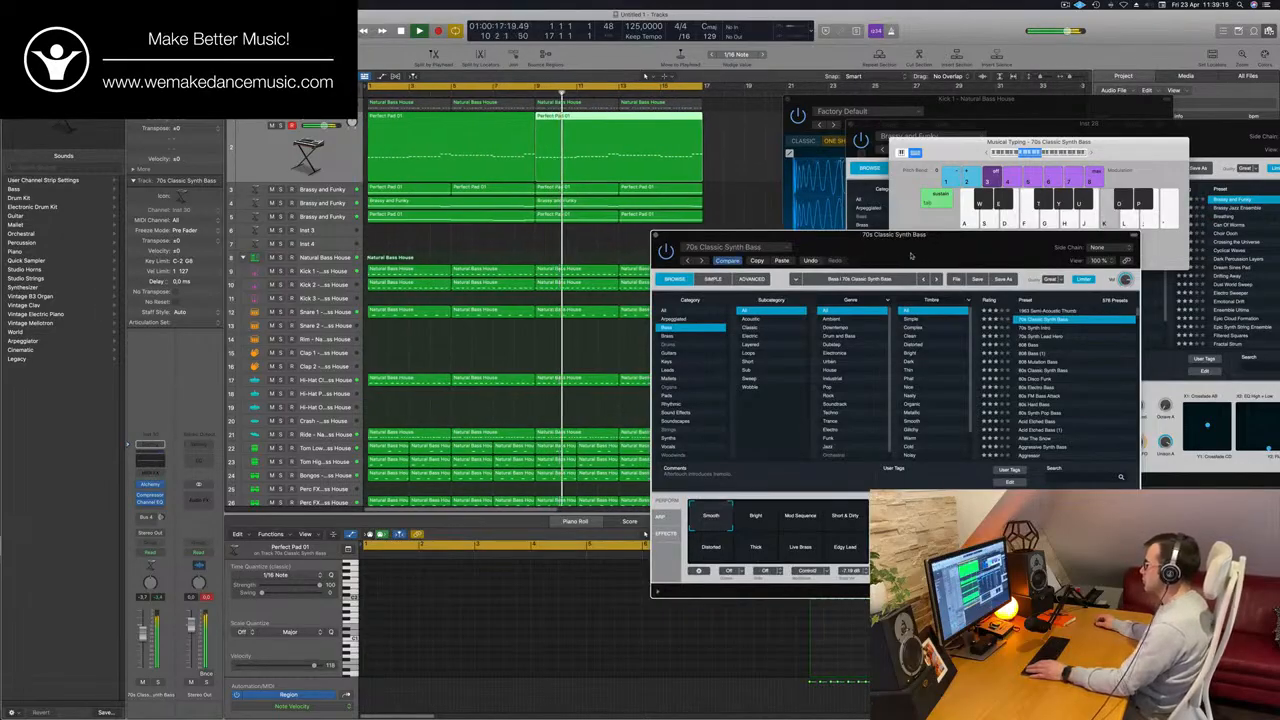
Audition Alchemy bass presets against the loop, from 70s Synth Intro through 808 Bass and 80s Disco Funk to 80s Synth Pop Bass.
drag(911, 255, 586, 326)
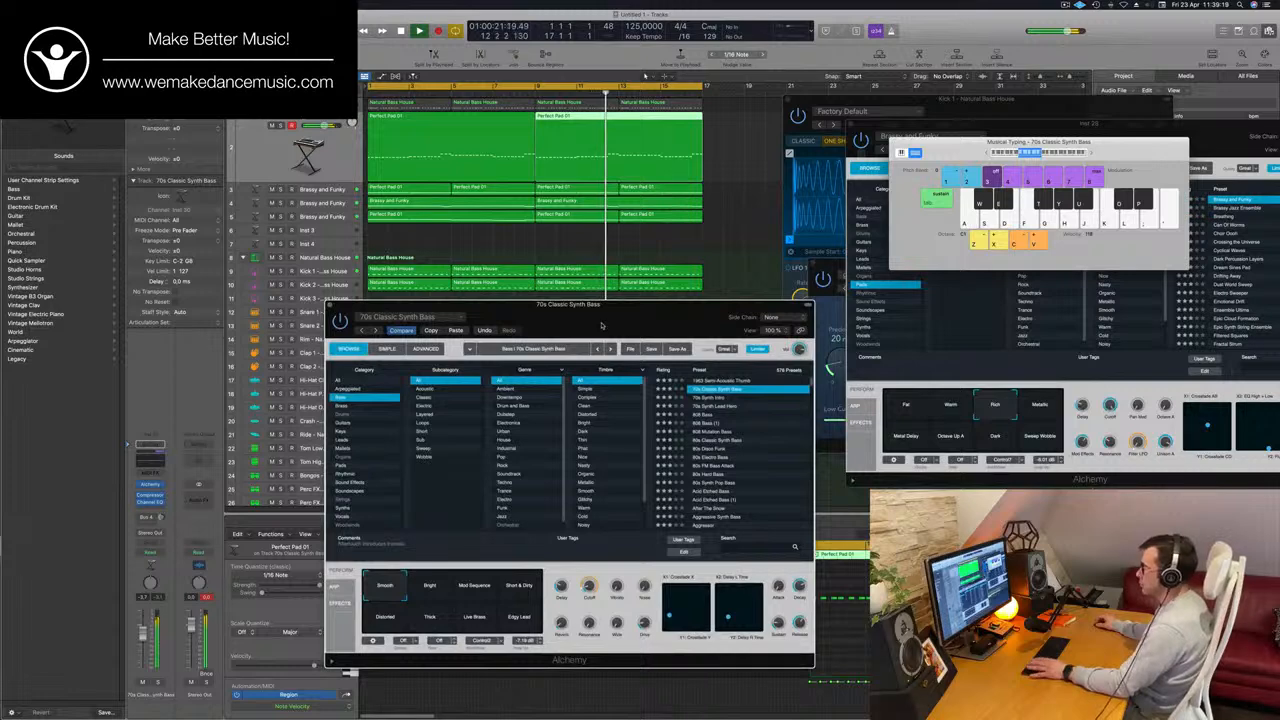
click(698, 398)
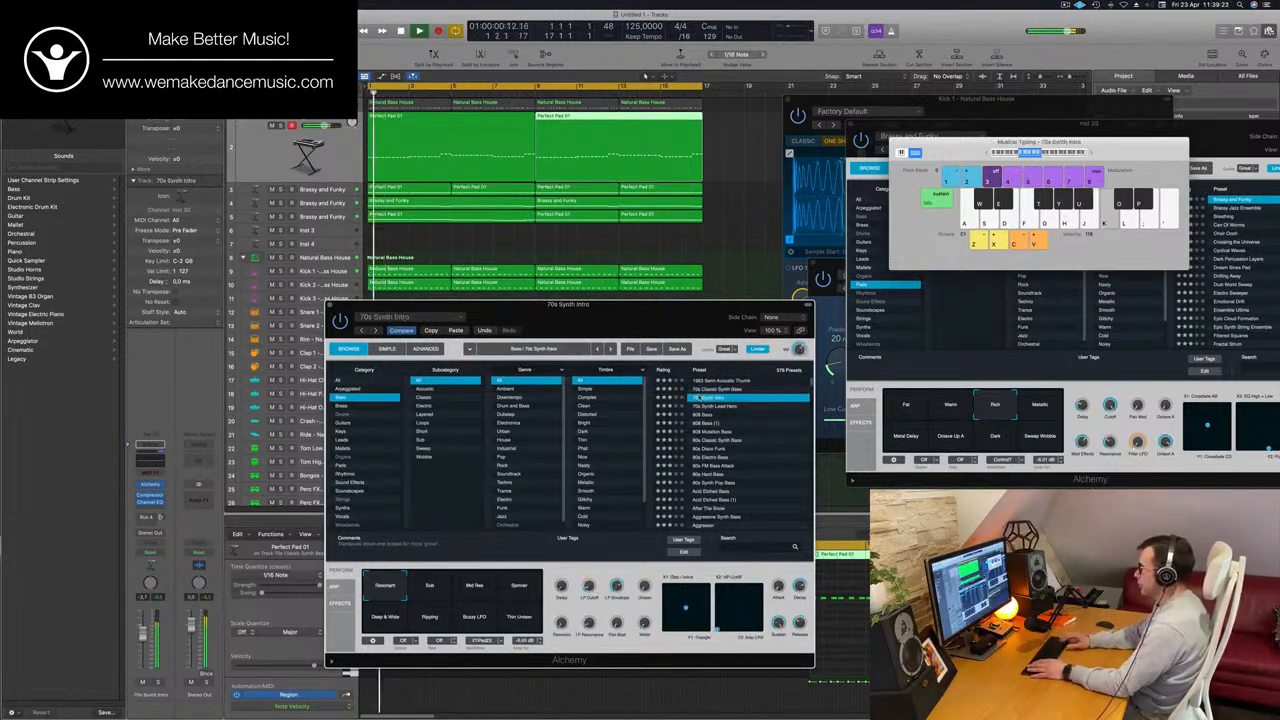
key(Down)
key(Down)
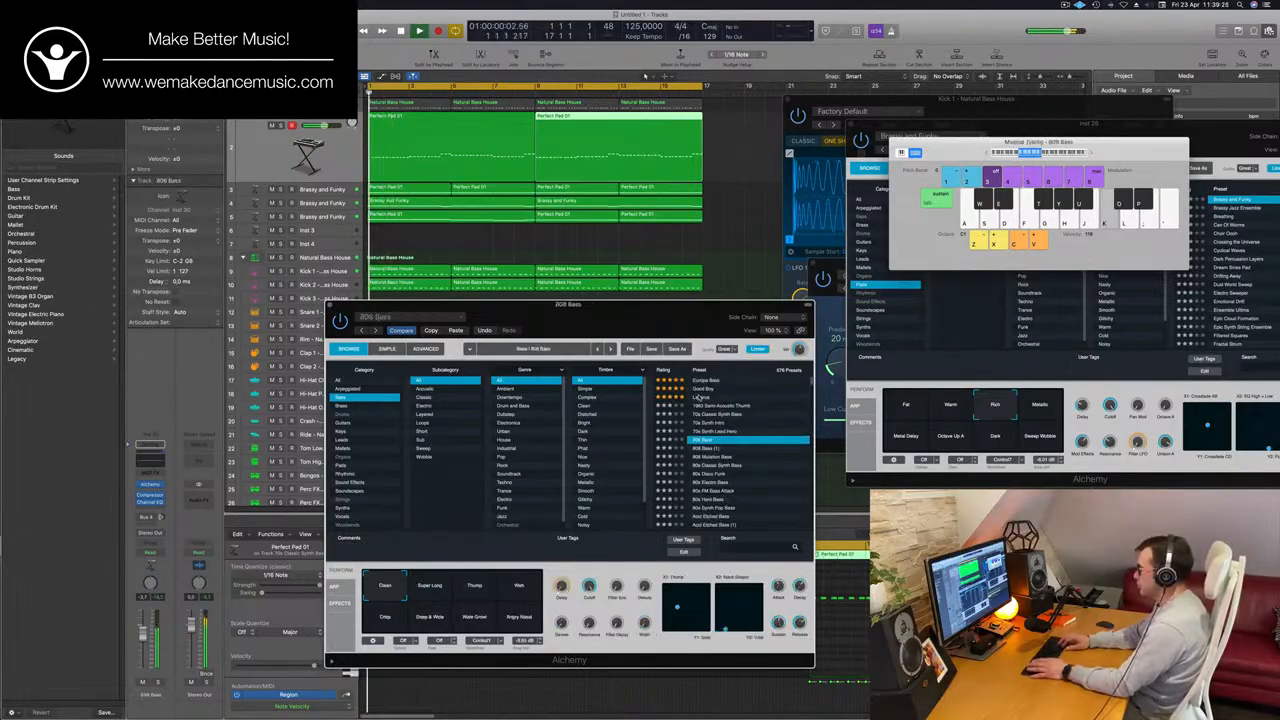
key(Down)
key(Down)
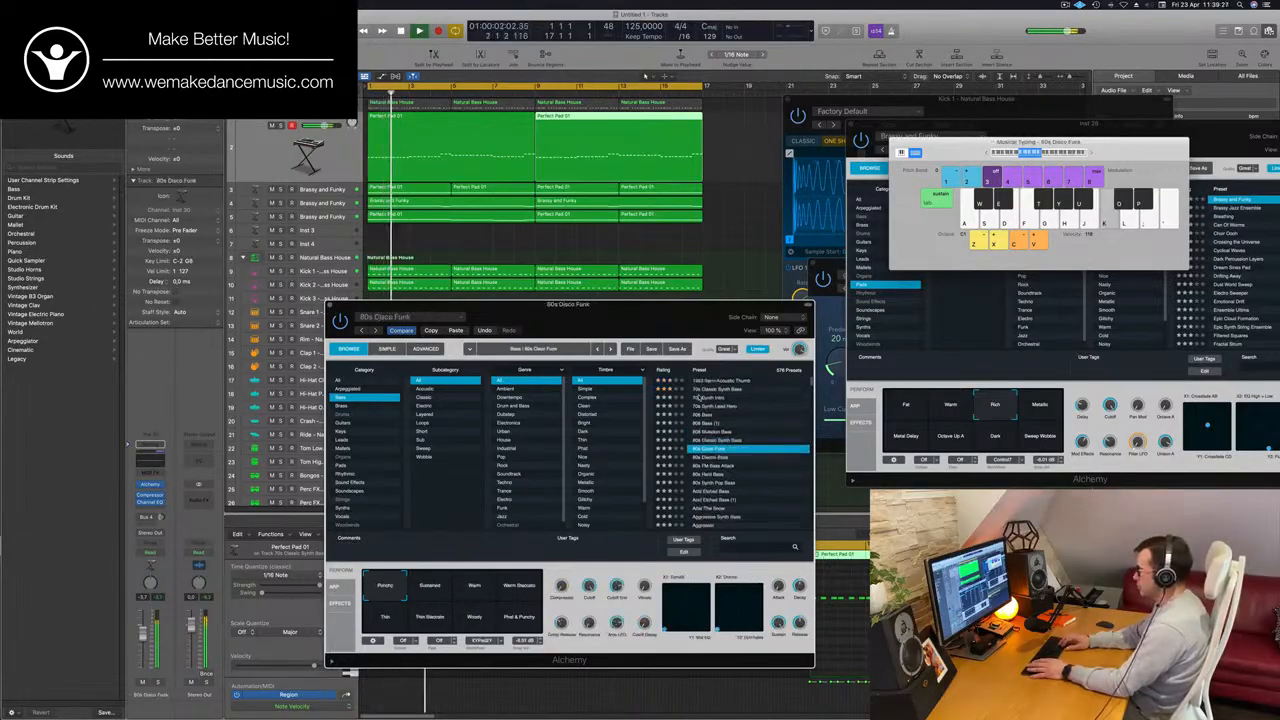
key(Down)
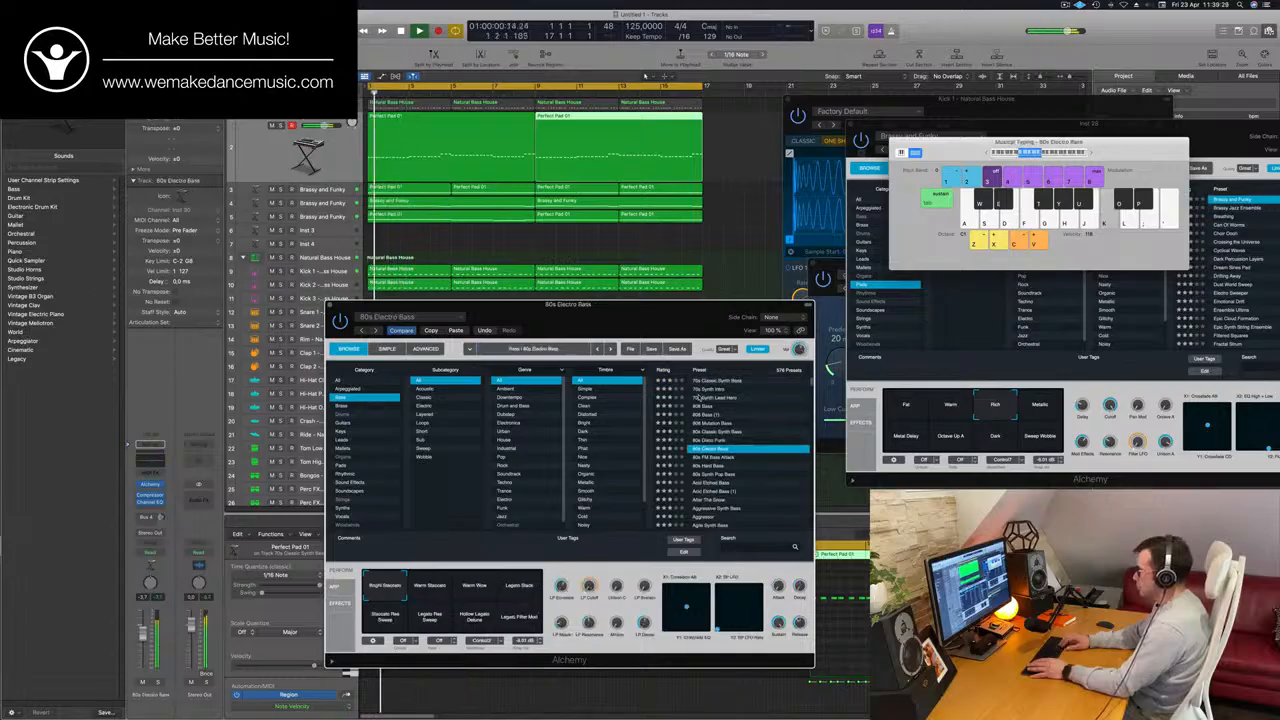
key(Down)
key(Down)
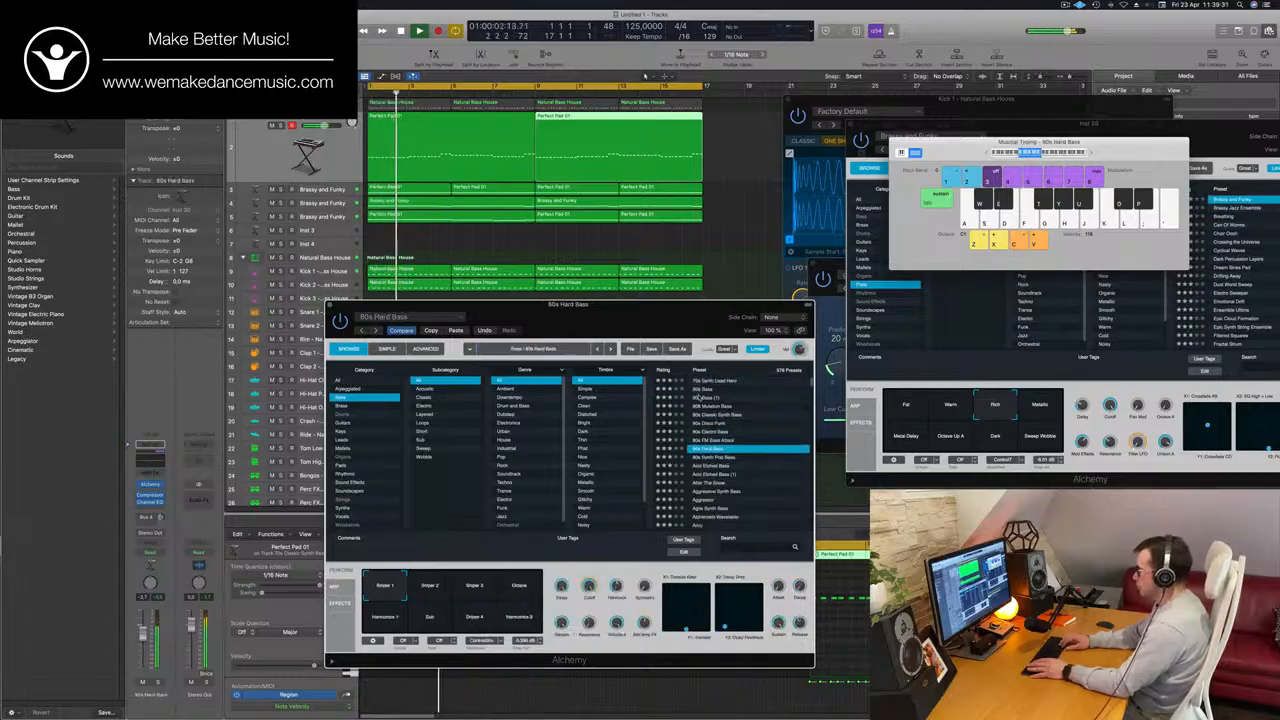
Continue auditioning bass presets from Acid Etched Bass through Aggressive Synth Bass, stopping at Agile Synth Bass.
key(Down)
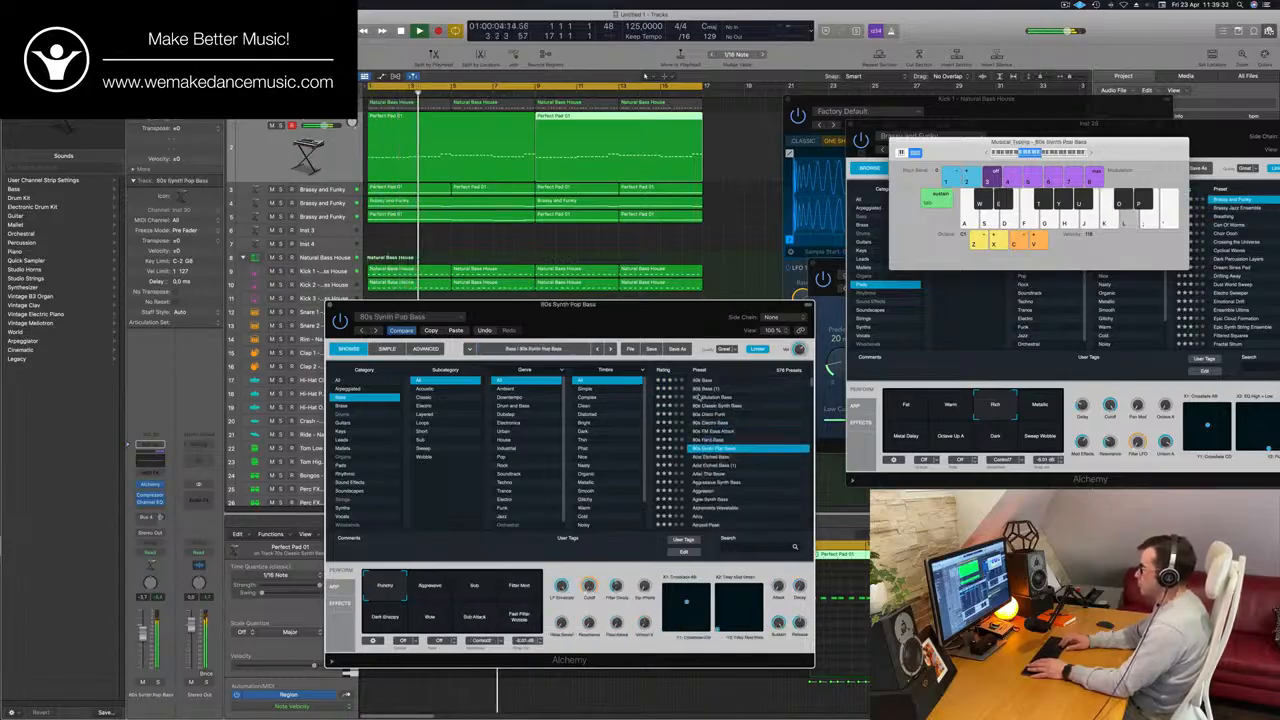
key(Down)
key(Down)
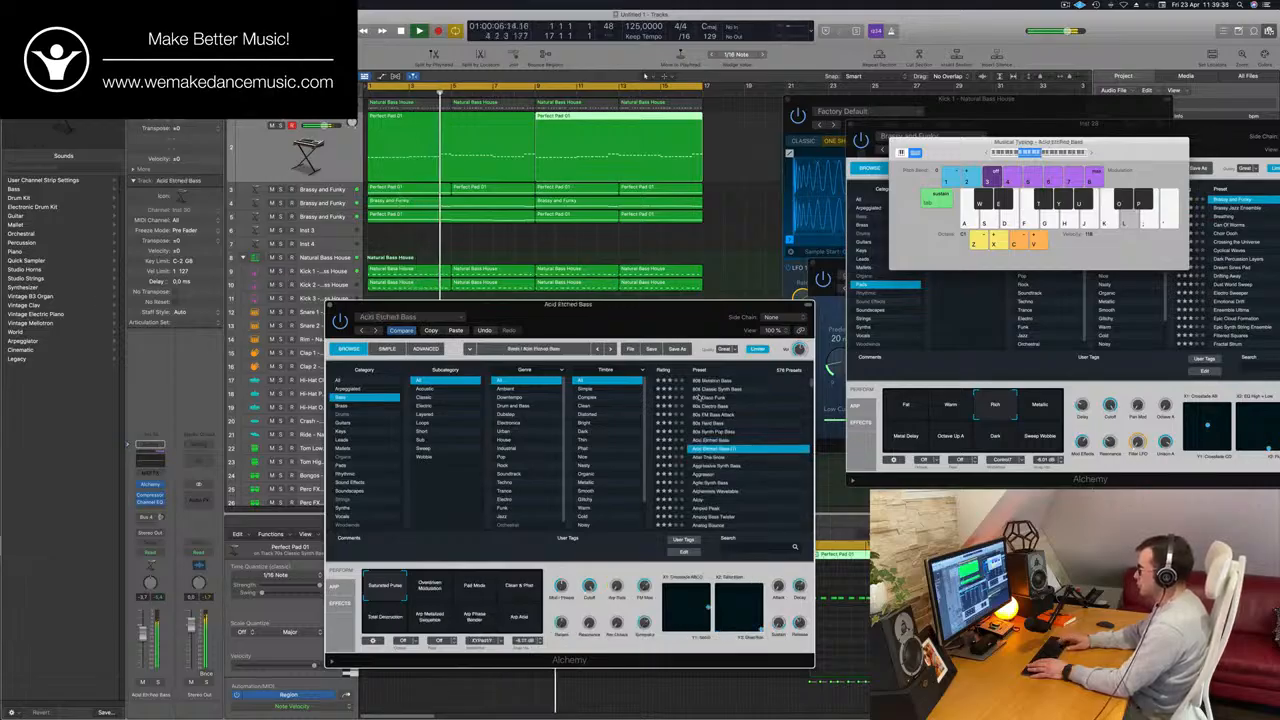
key(Down)
key(Down)
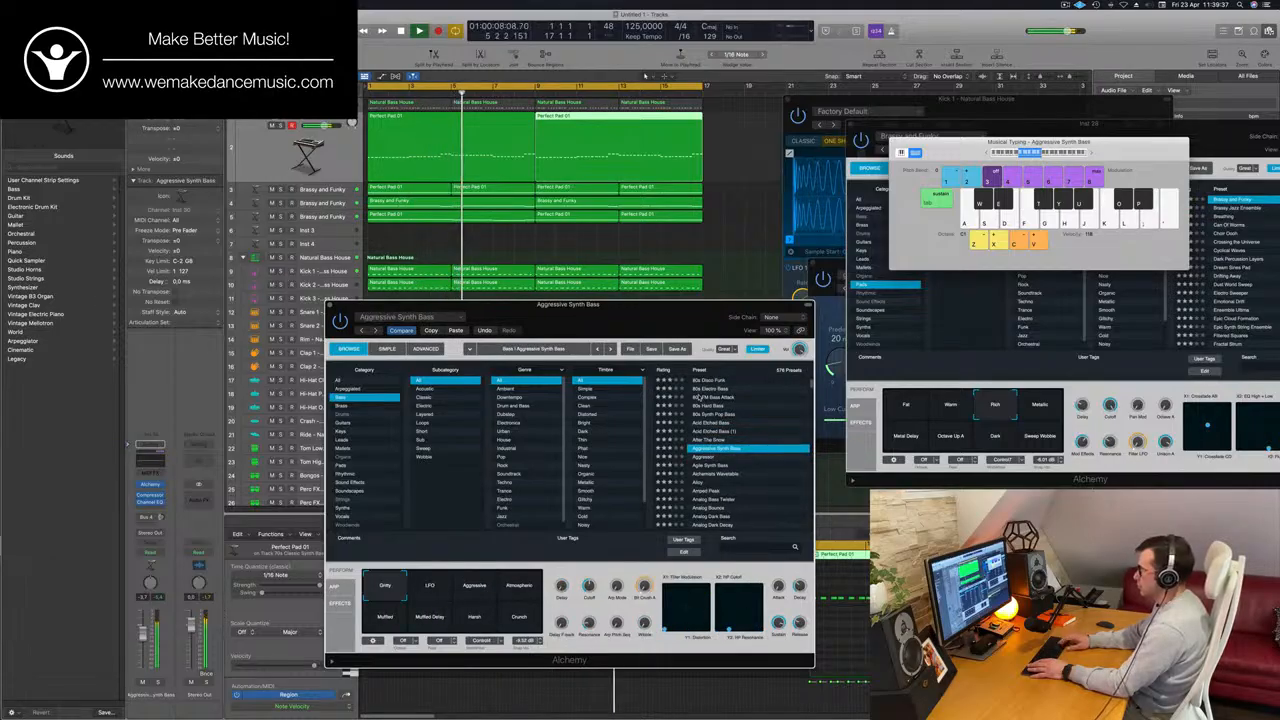
key(Down)
key(Down)
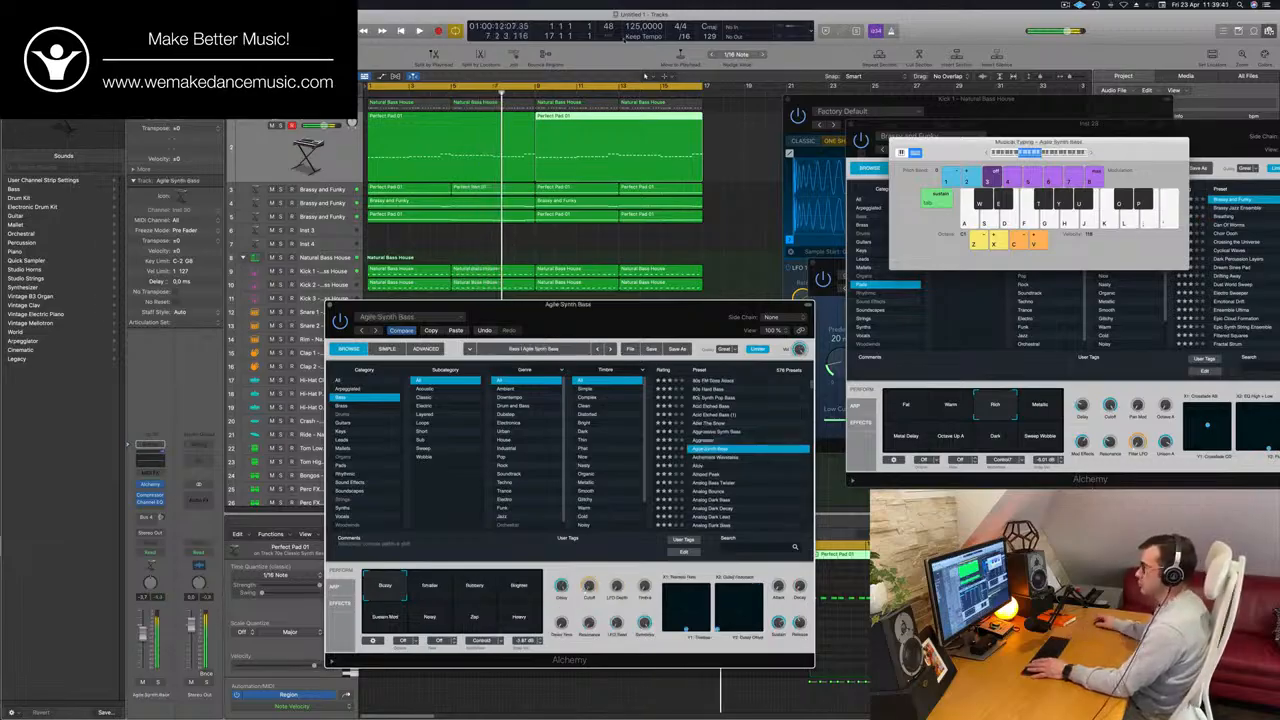
Replay the loop from the start and audition Agile Synth Bass's Smaller, Rubbery, Brighter and Heavy snapshots, returning to Buzzy.
drag(610, 322, 805, 134)
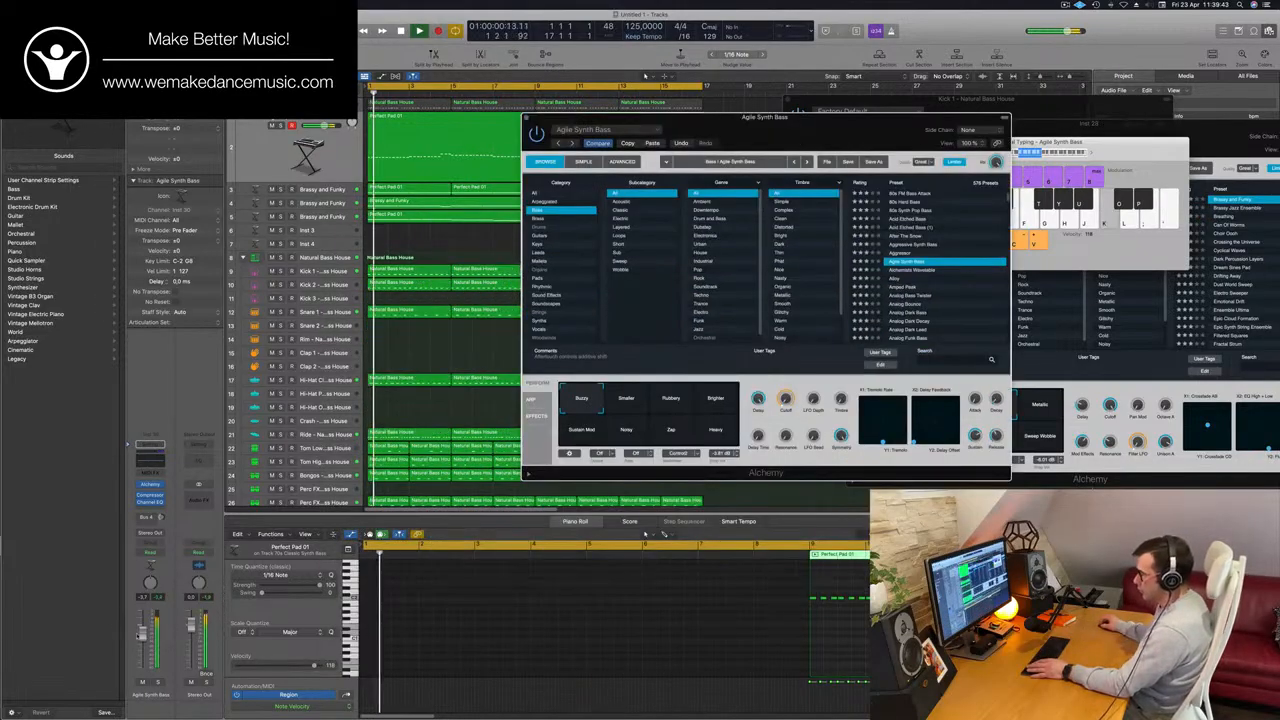
key(Return)
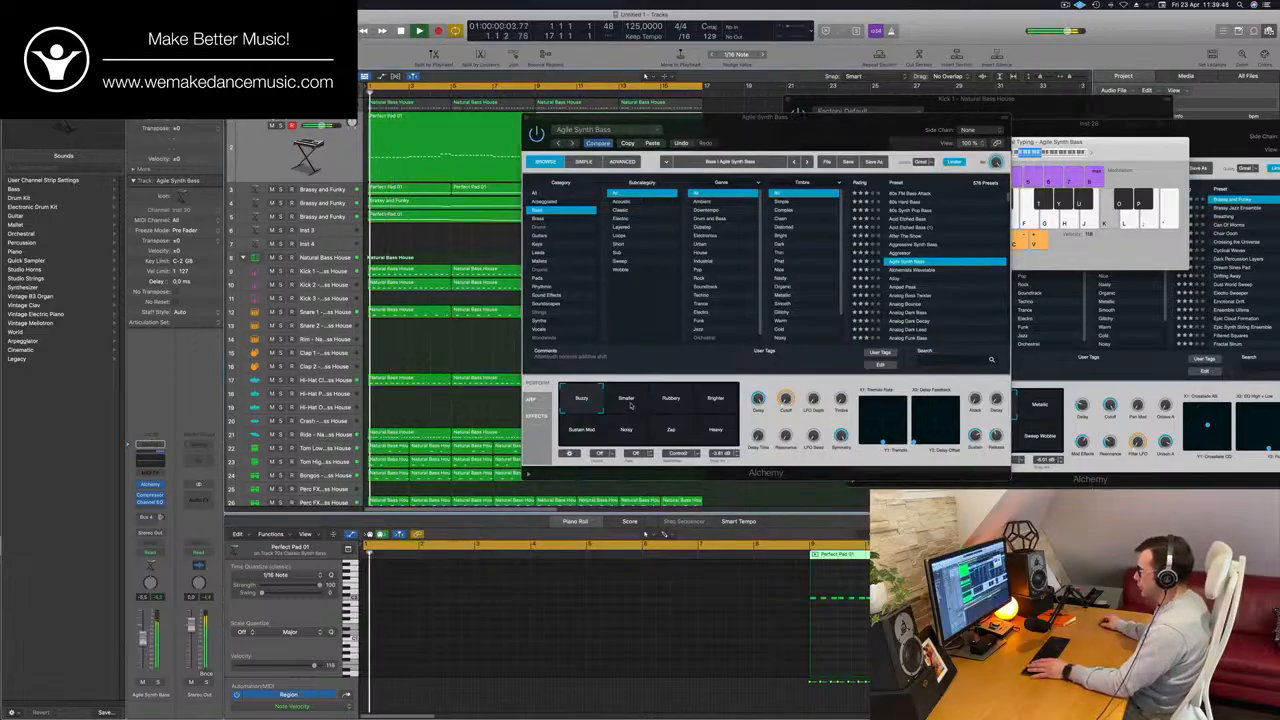
click(632, 402)
click(678, 404)
click(717, 402)
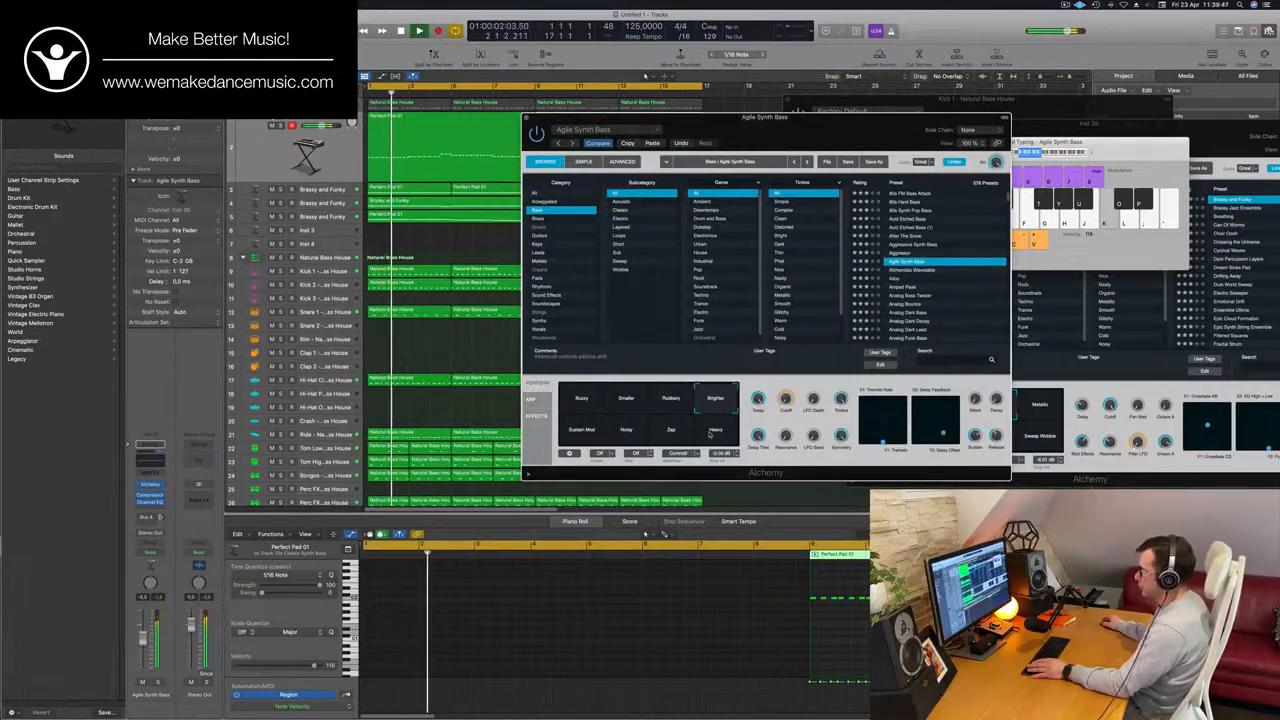
click(717, 434)
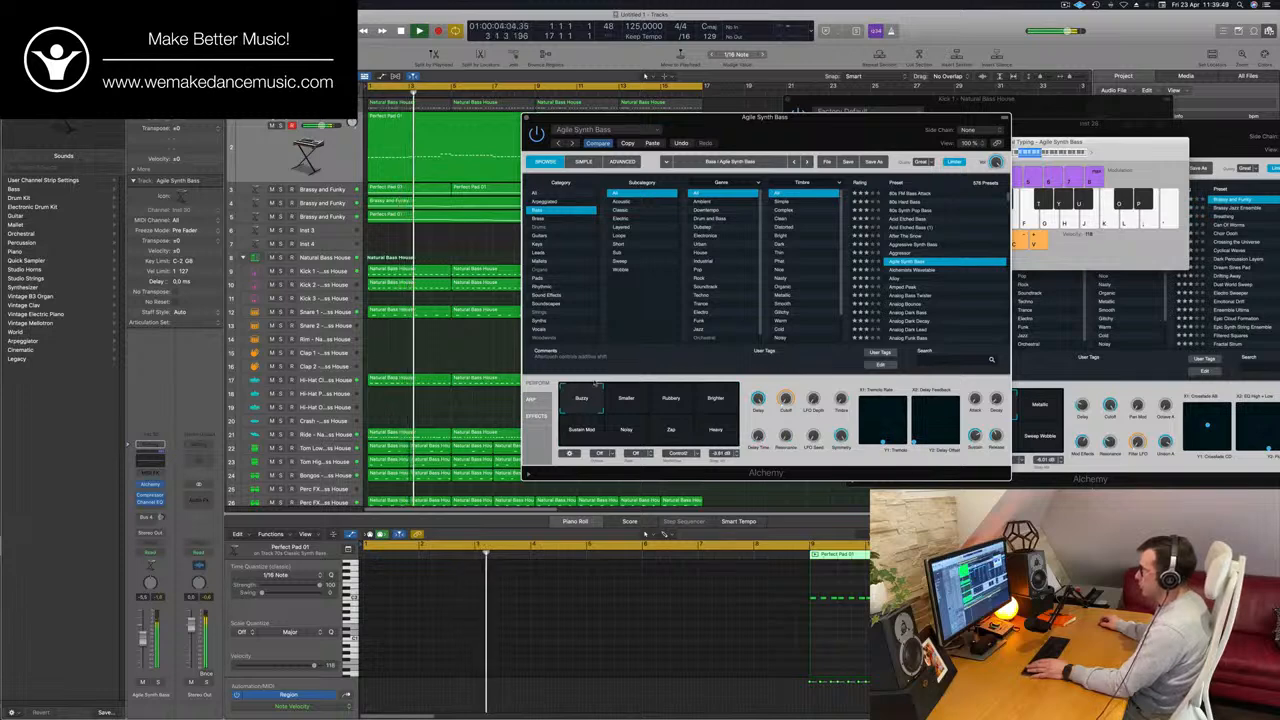
Audition the presets following Agile Synth Bass, including Analog Bass Twister, up to Analog Bounce.
drag(728, 118, 616, 154)
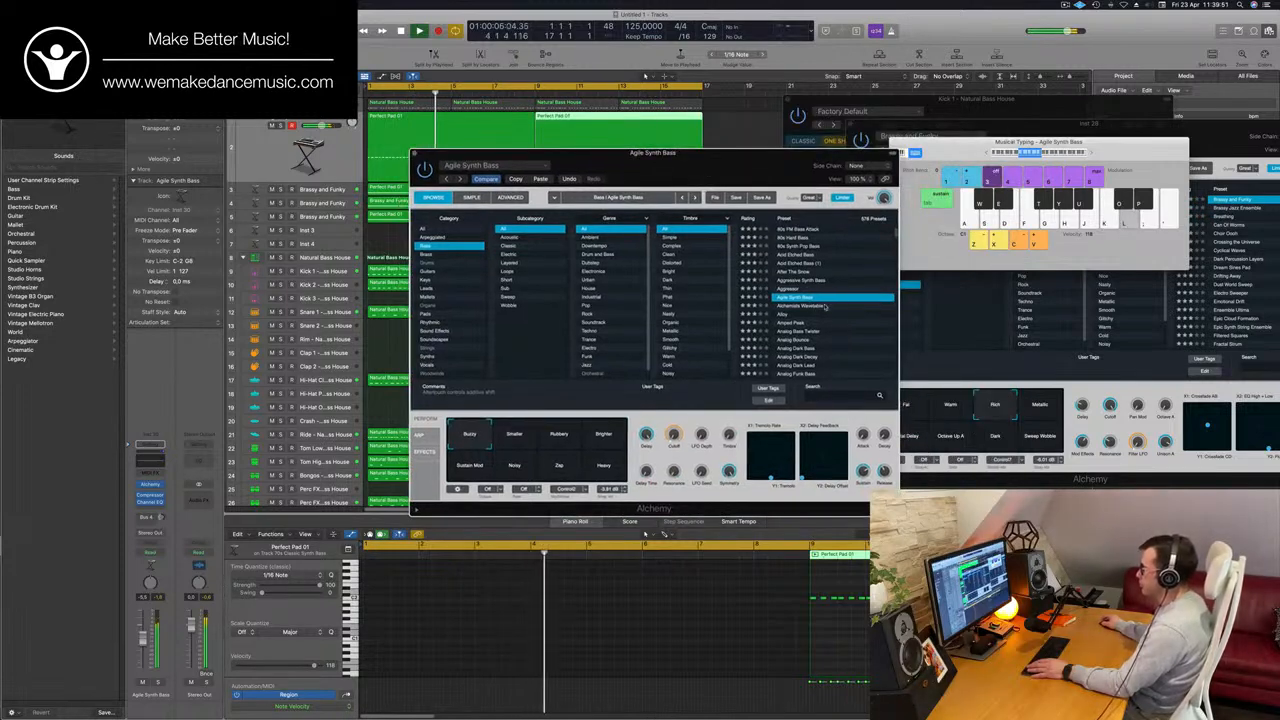
key(Down)
key(Down)
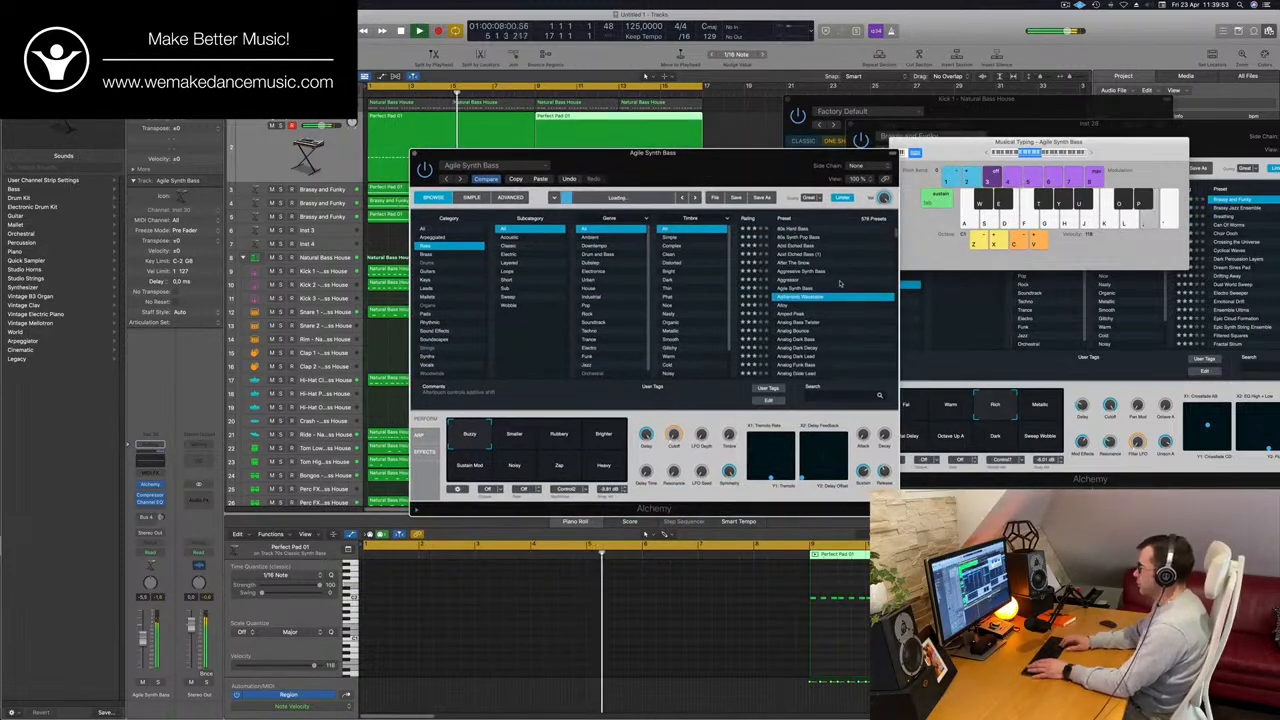
key(Down)
key(Down)
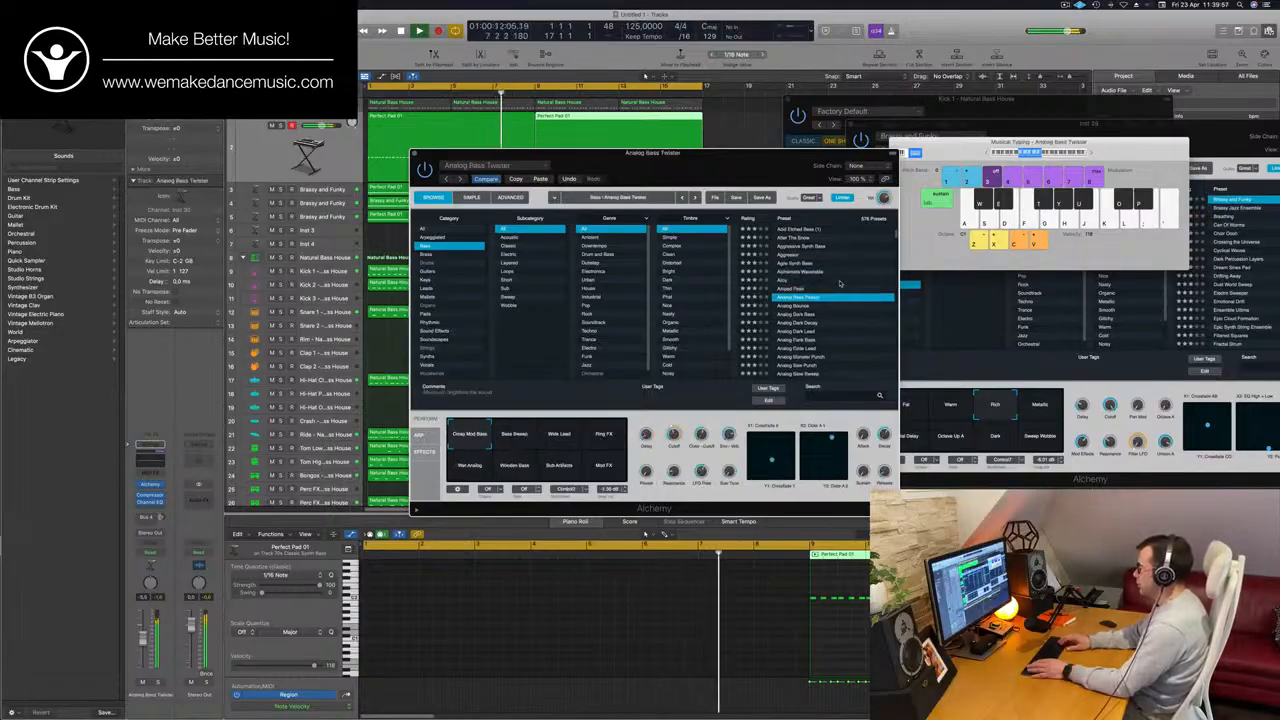
key(Down)
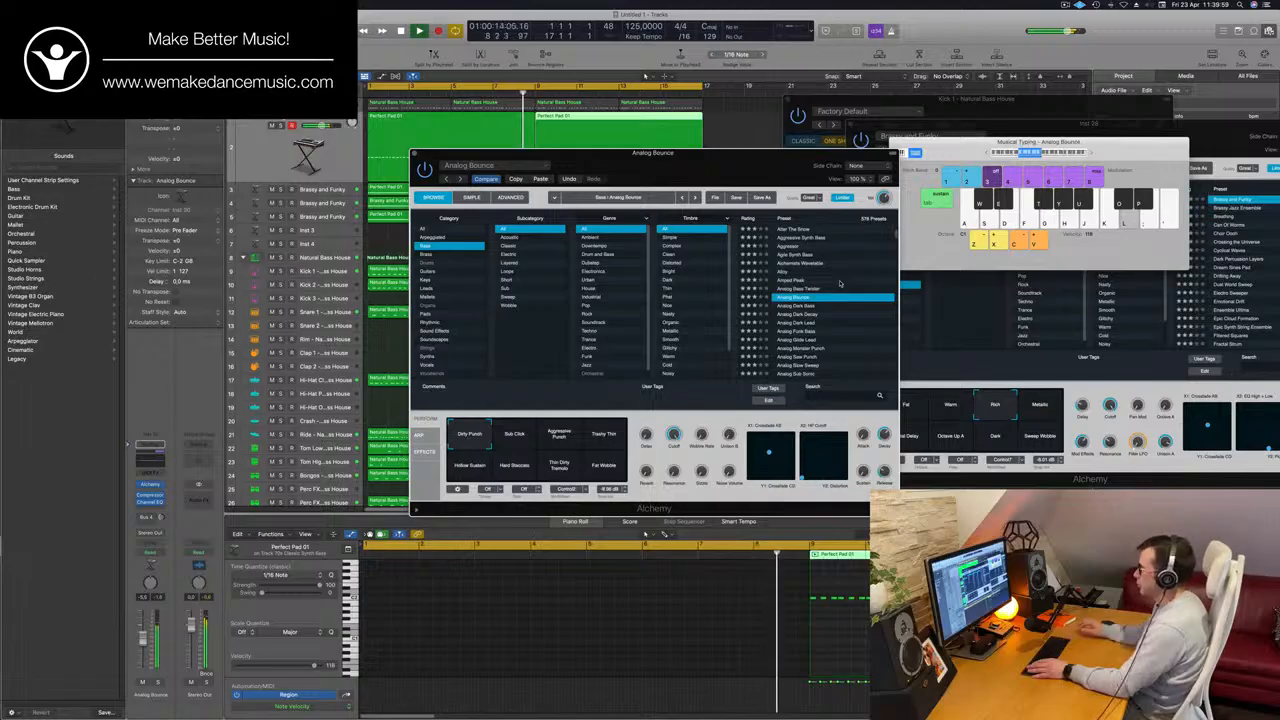
Audition the analog bass presets from Analog Dark Bass through Analog Glide Lead and Analog Monster Punch to Analog Saw Punch.
drag(788, 172, 914, 150)
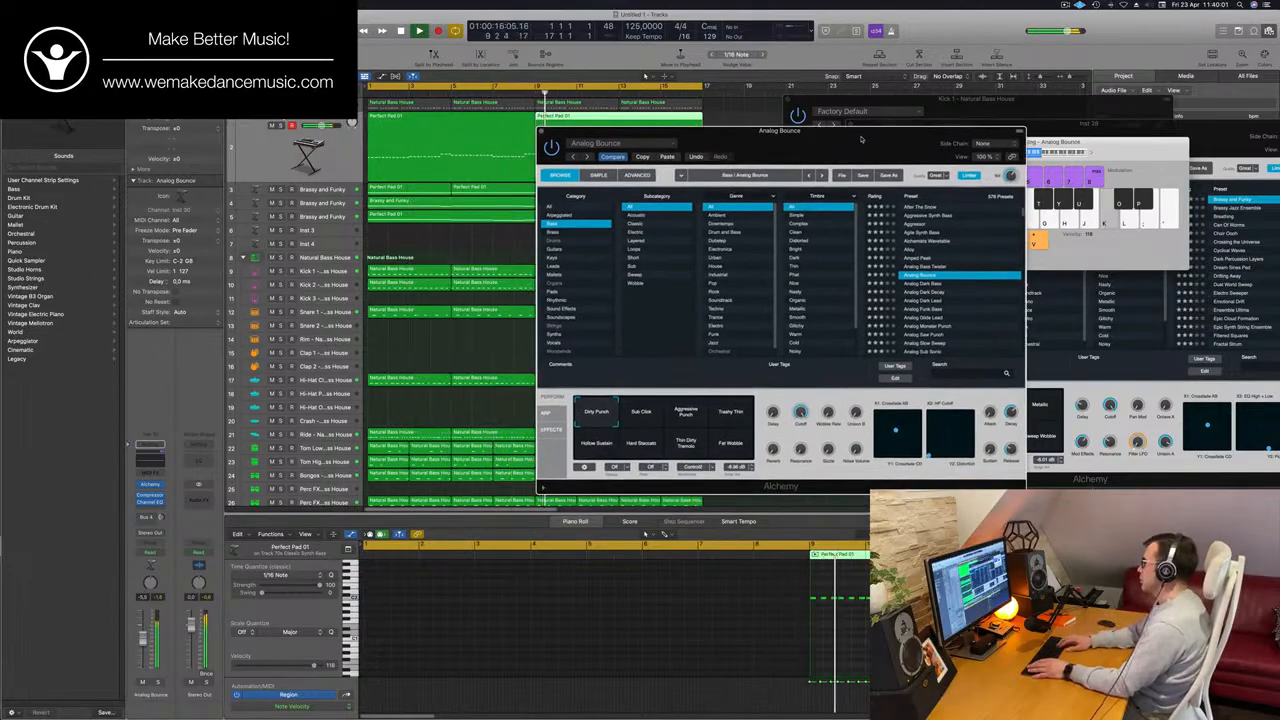
key(Down)
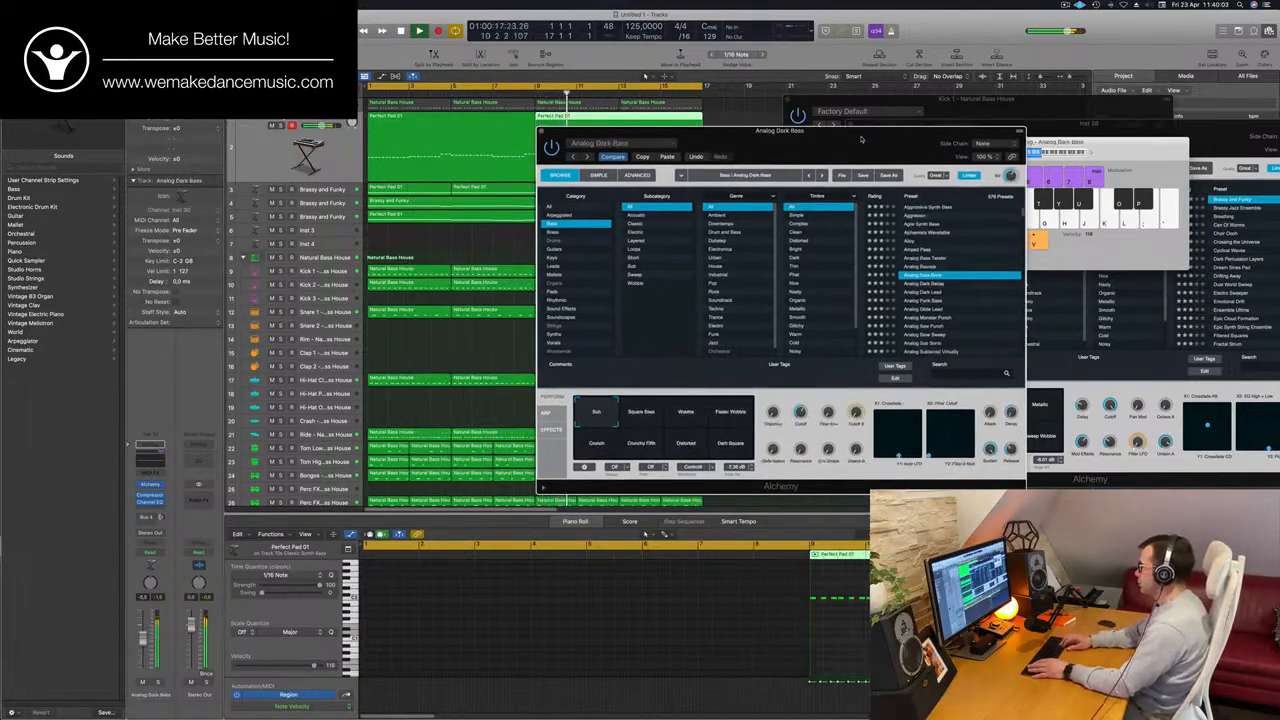
key(Down)
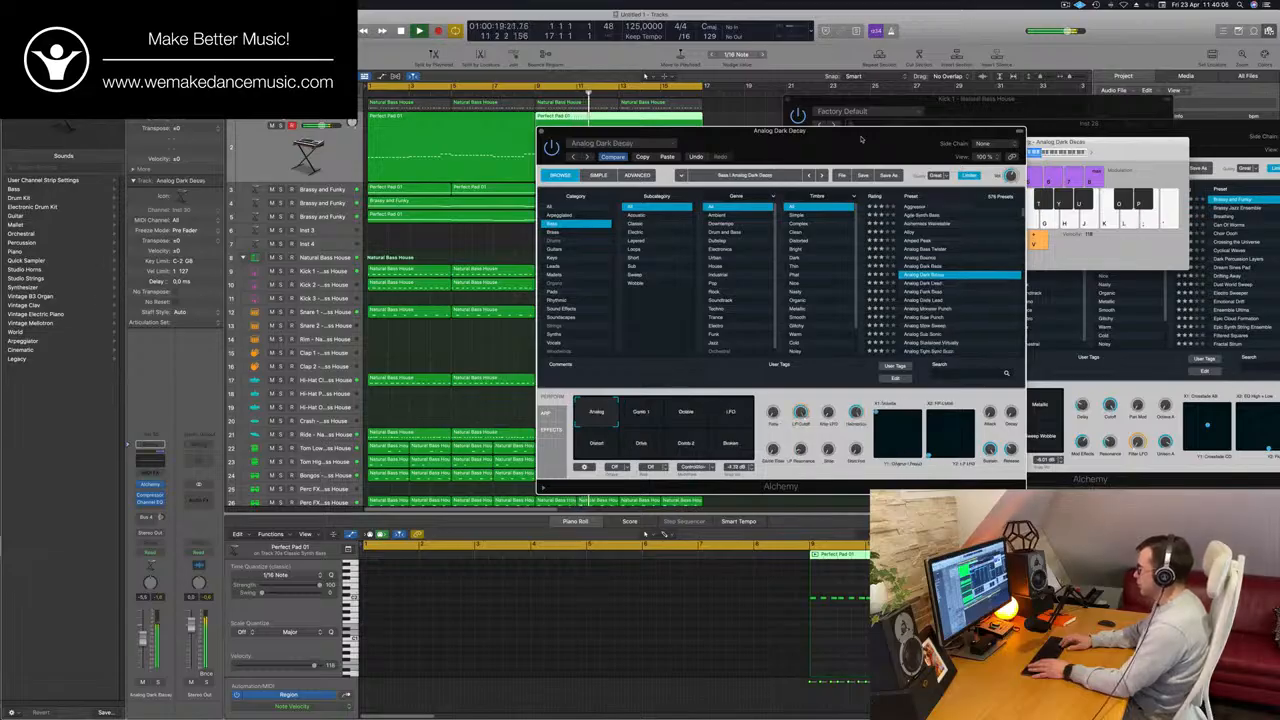
key(Down)
key(Down)
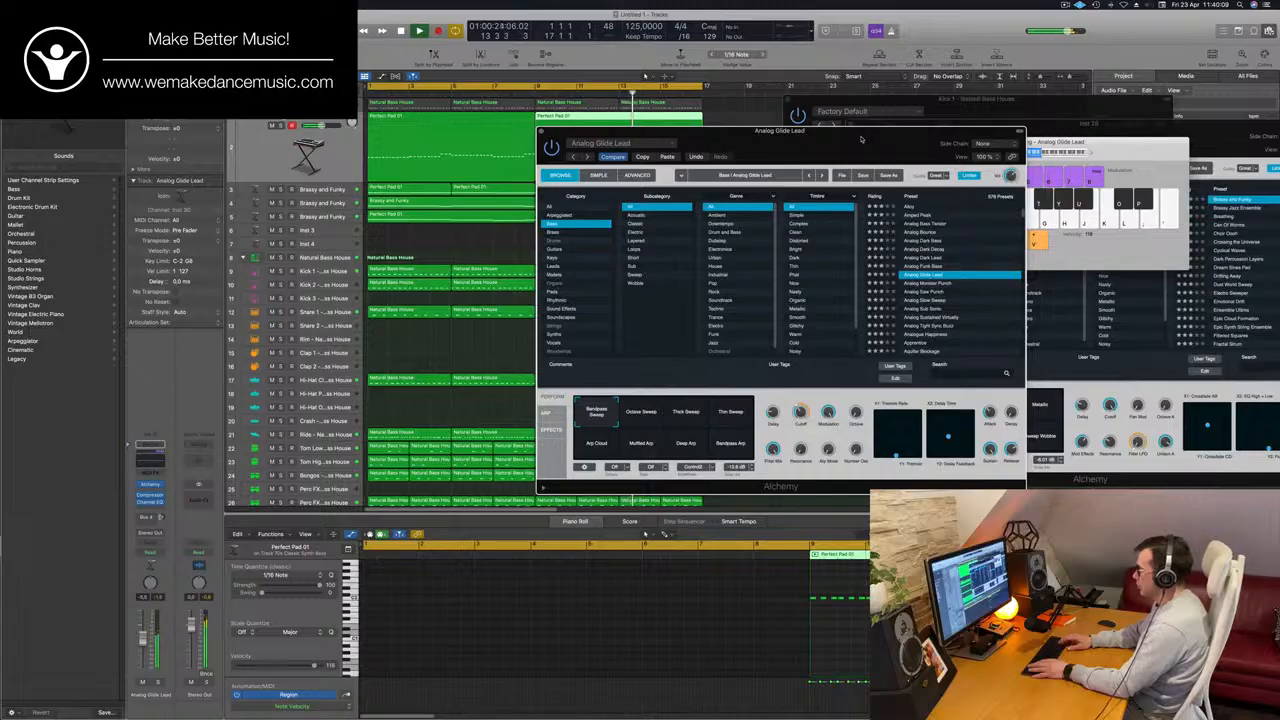
key(Down)
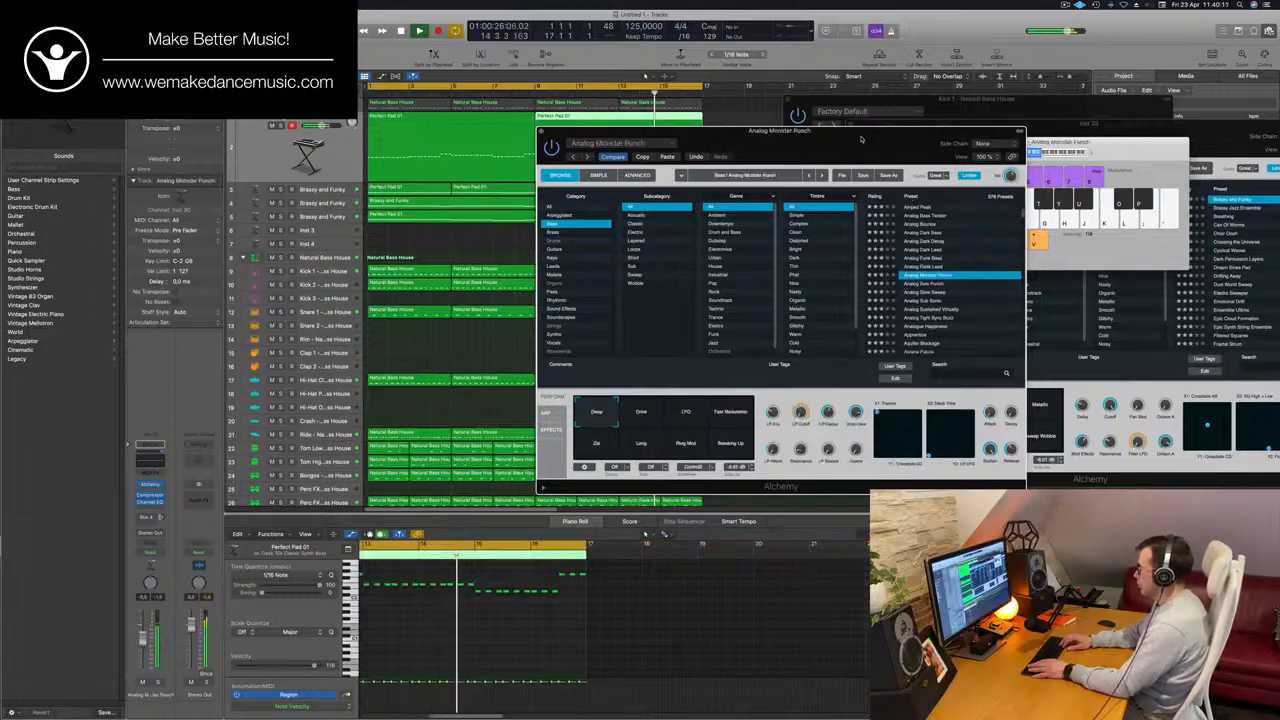
key(Down)
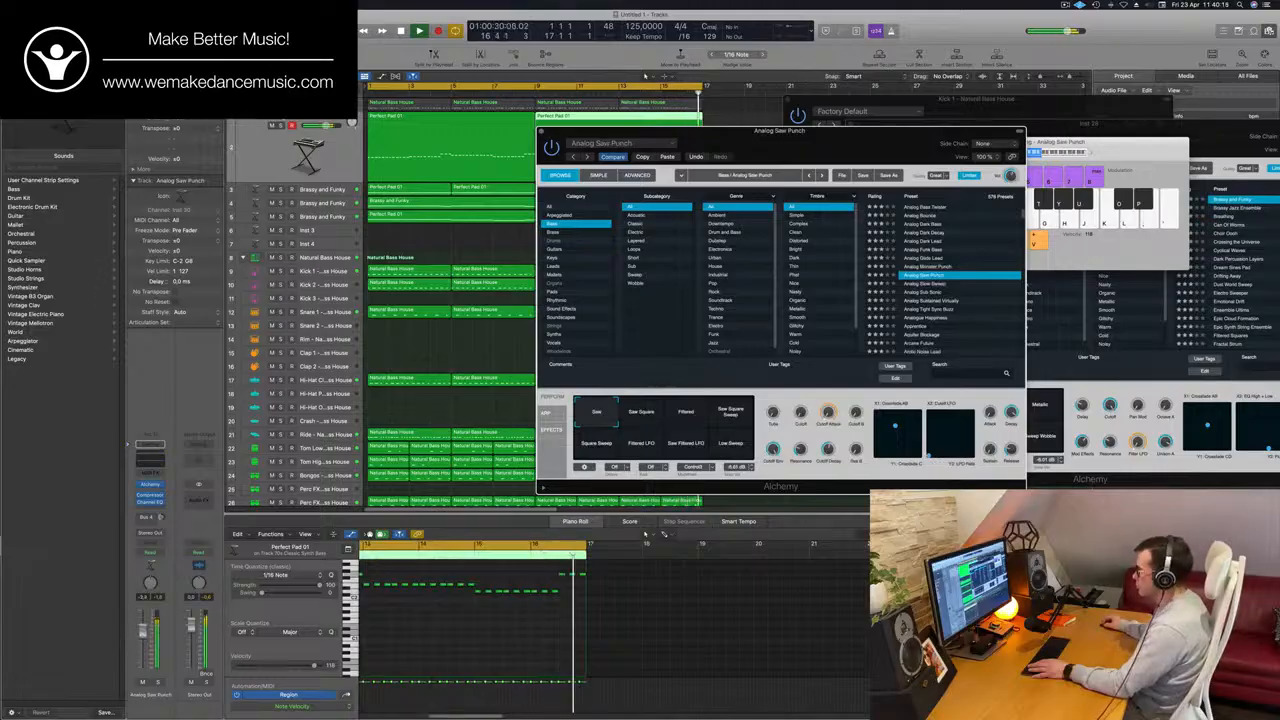
Continue from Analog Slow Sweep past Analog Sustained Virtually and load the Analogue Happiness preset for the synth-bass track.
key(Down)
key(Down)
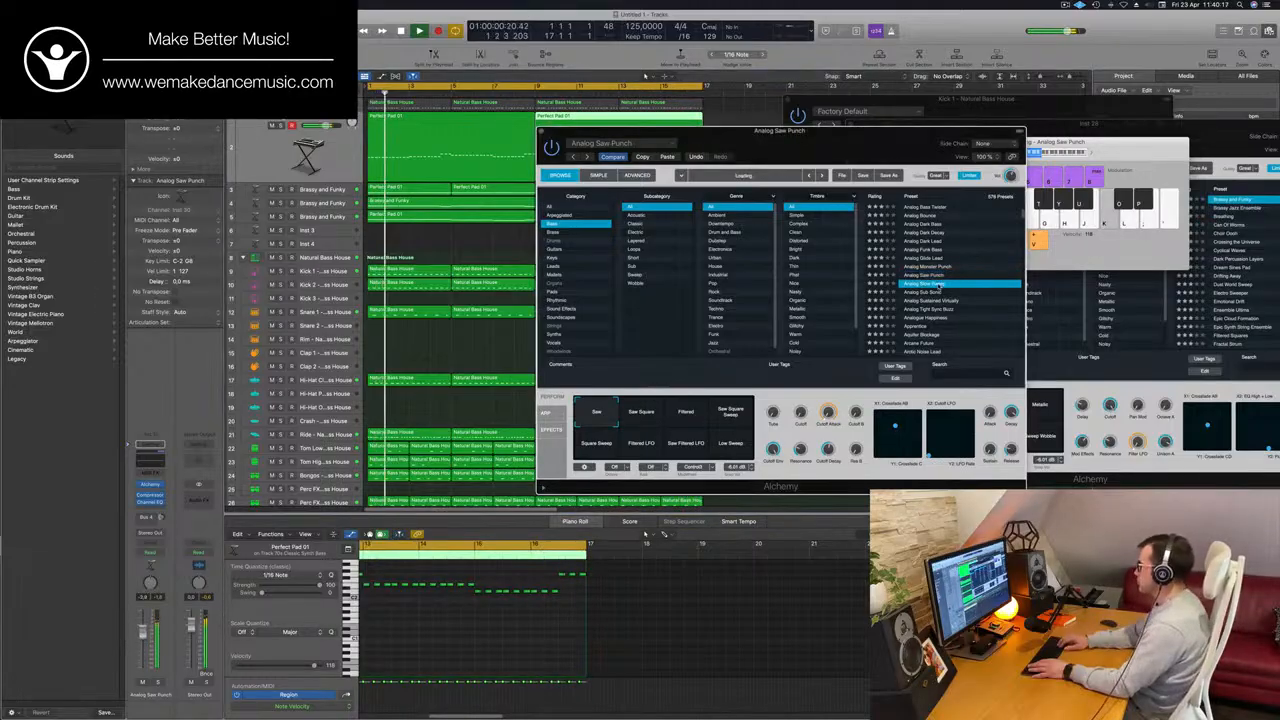
key(Down)
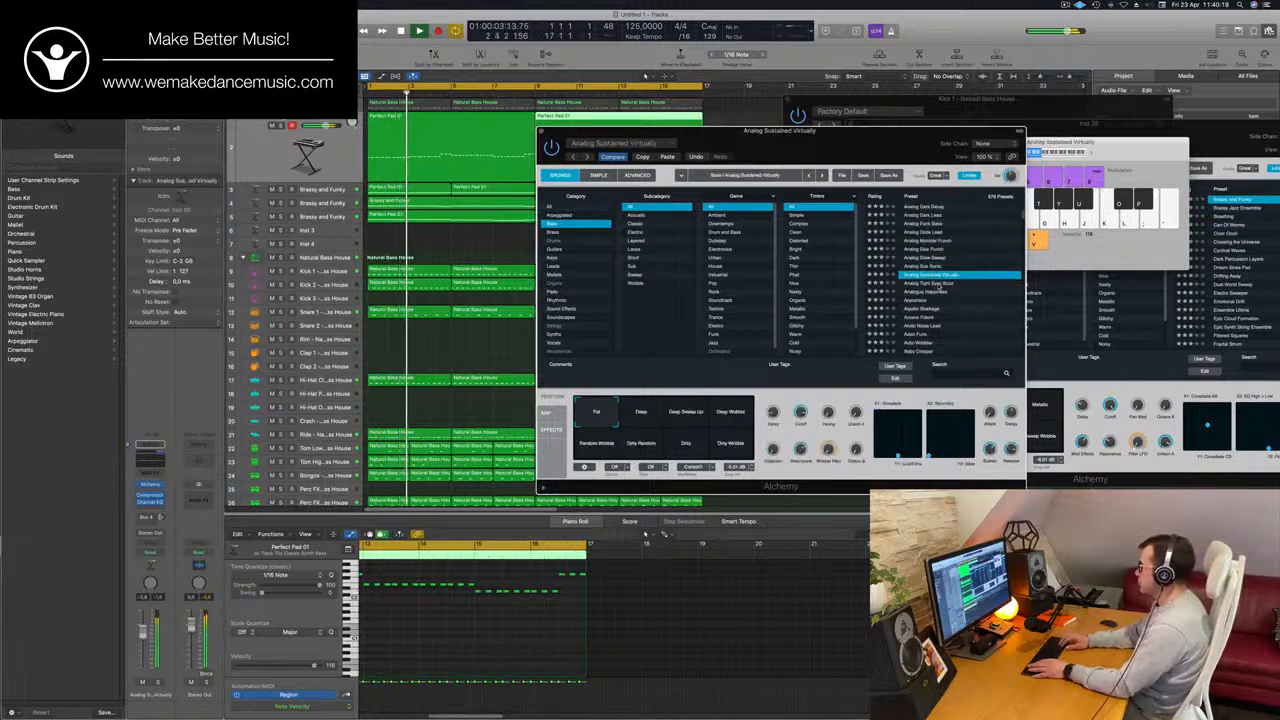
key(Down)
key(Down)
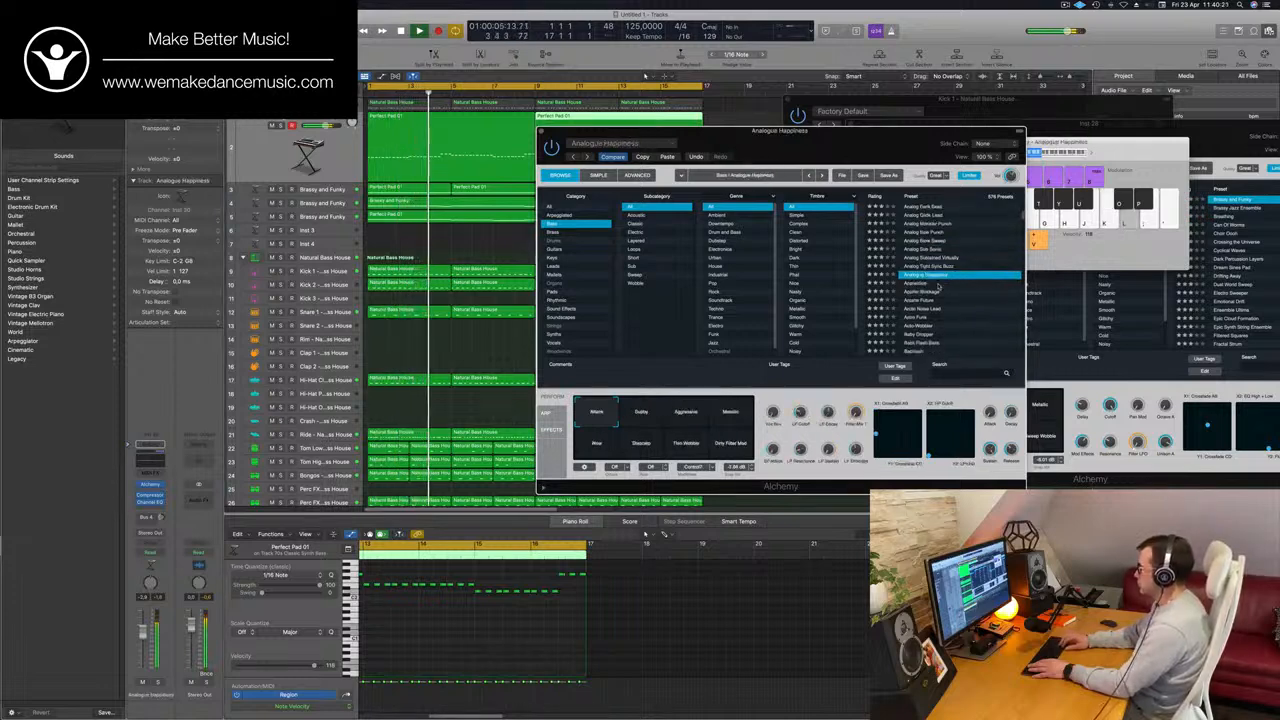
key(Down)
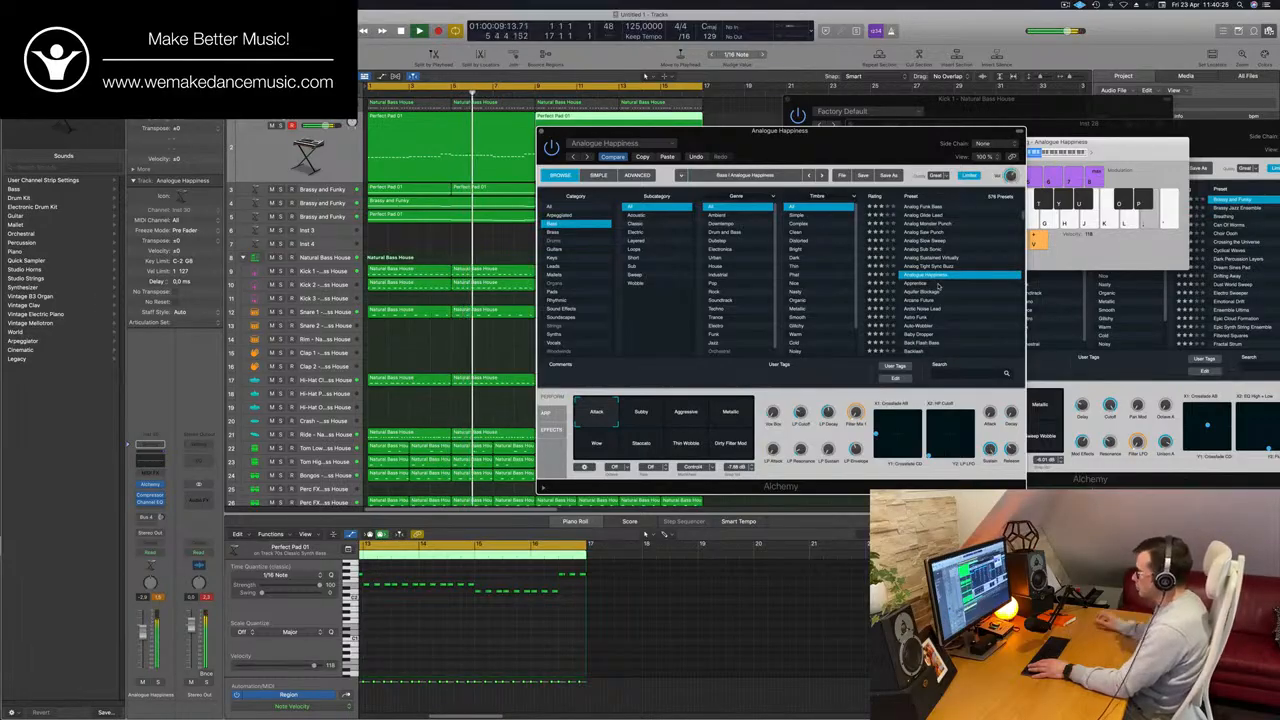
Audition Analogue Happiness's Metallic, Wow, Staccato, Thin Wobble and Dirty Filter Mod snapshots, returning to Attack.
drag(899, 143, 962, 136)
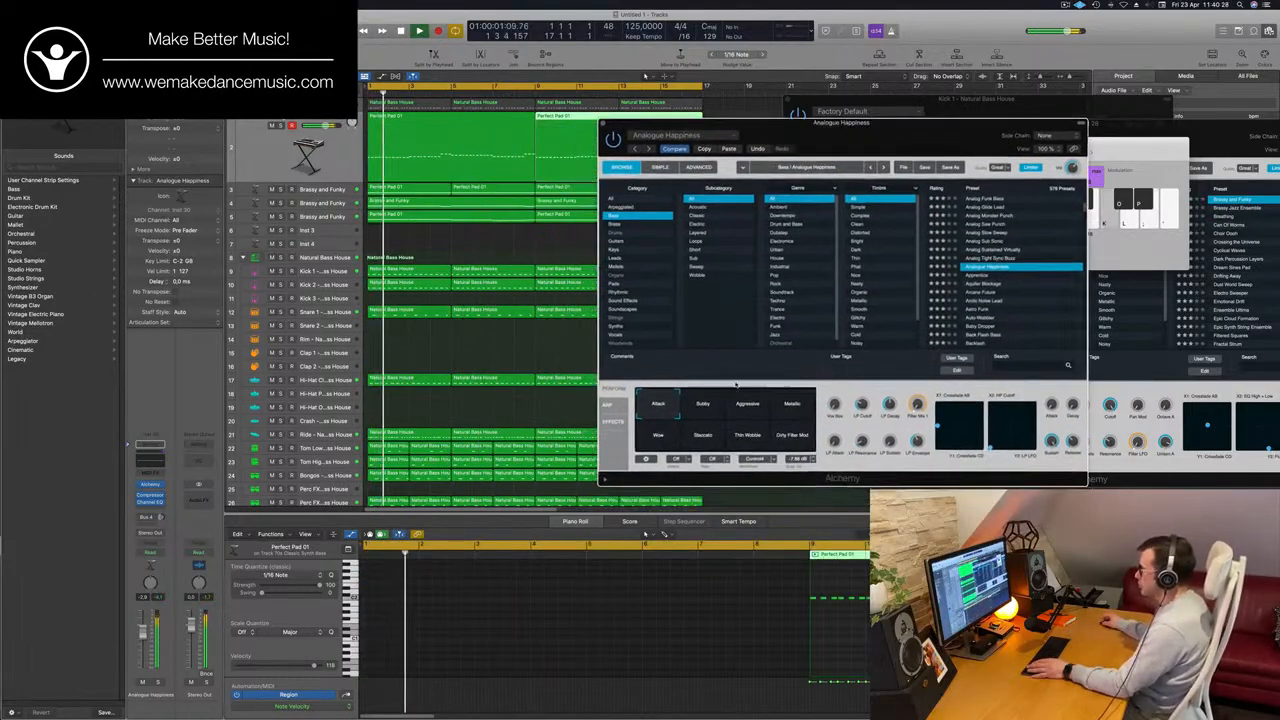
click(789, 406)
click(660, 437)
click(705, 437)
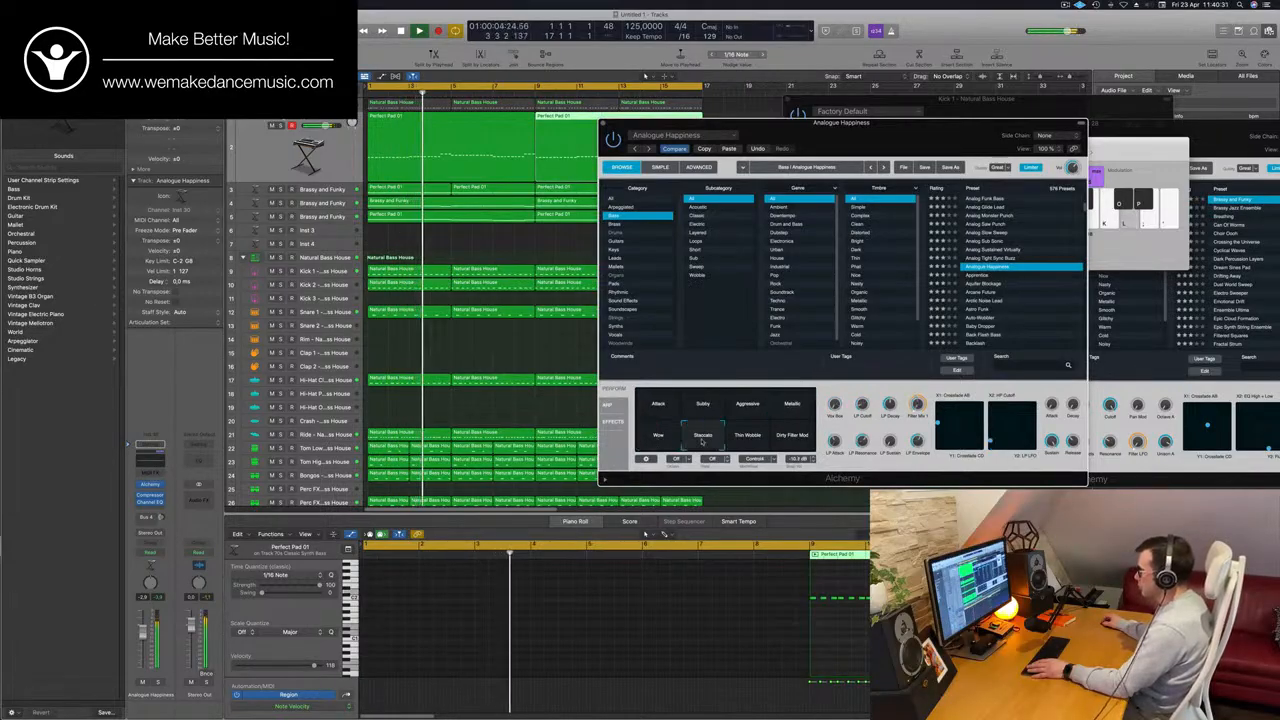
click(761, 444)
click(793, 437)
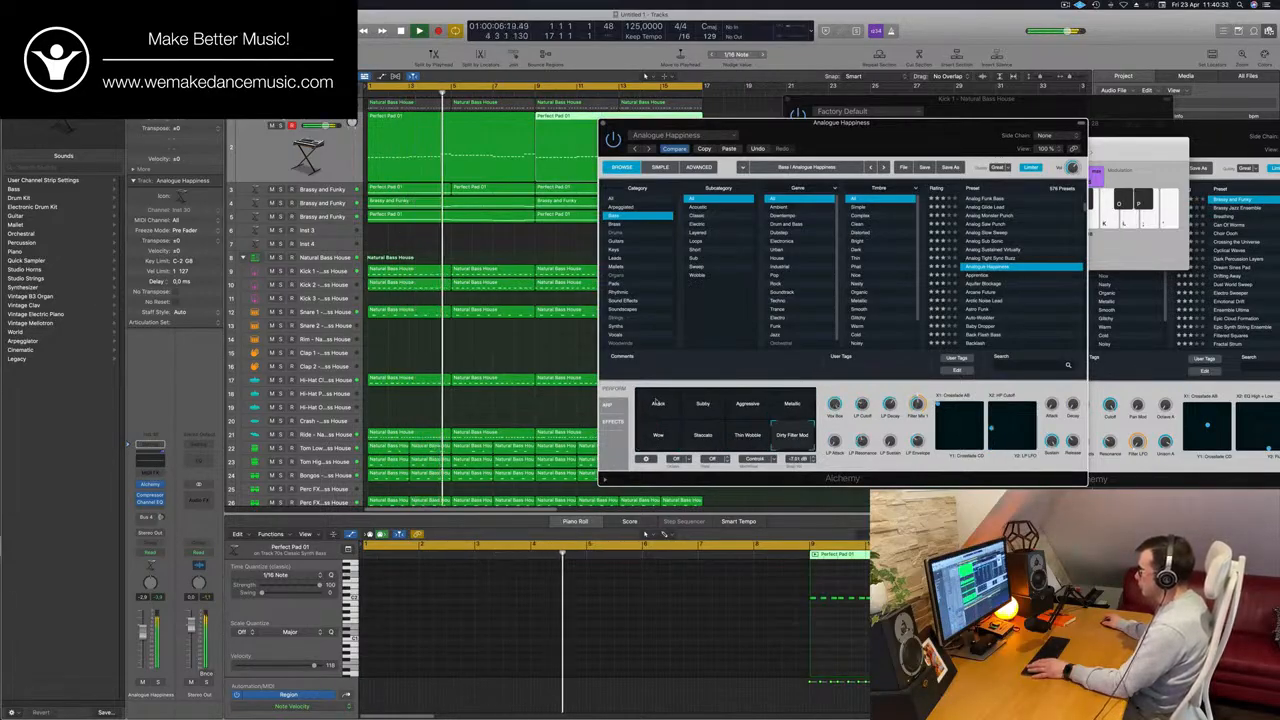
click(650, 413)
Fine-tune the LP Cutoff of the Analogue Happiness bass while replaying the loop from the start.
drag(867, 381, 852, 385)
key(Return)
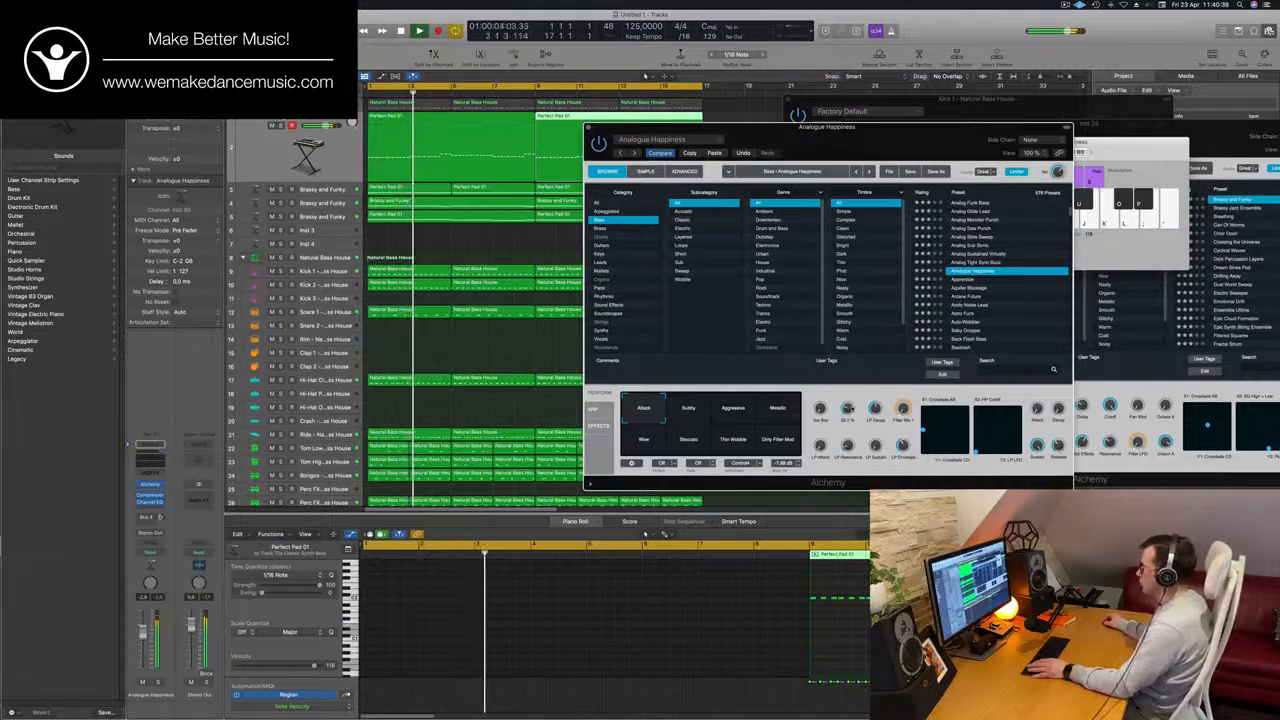
key(Return)
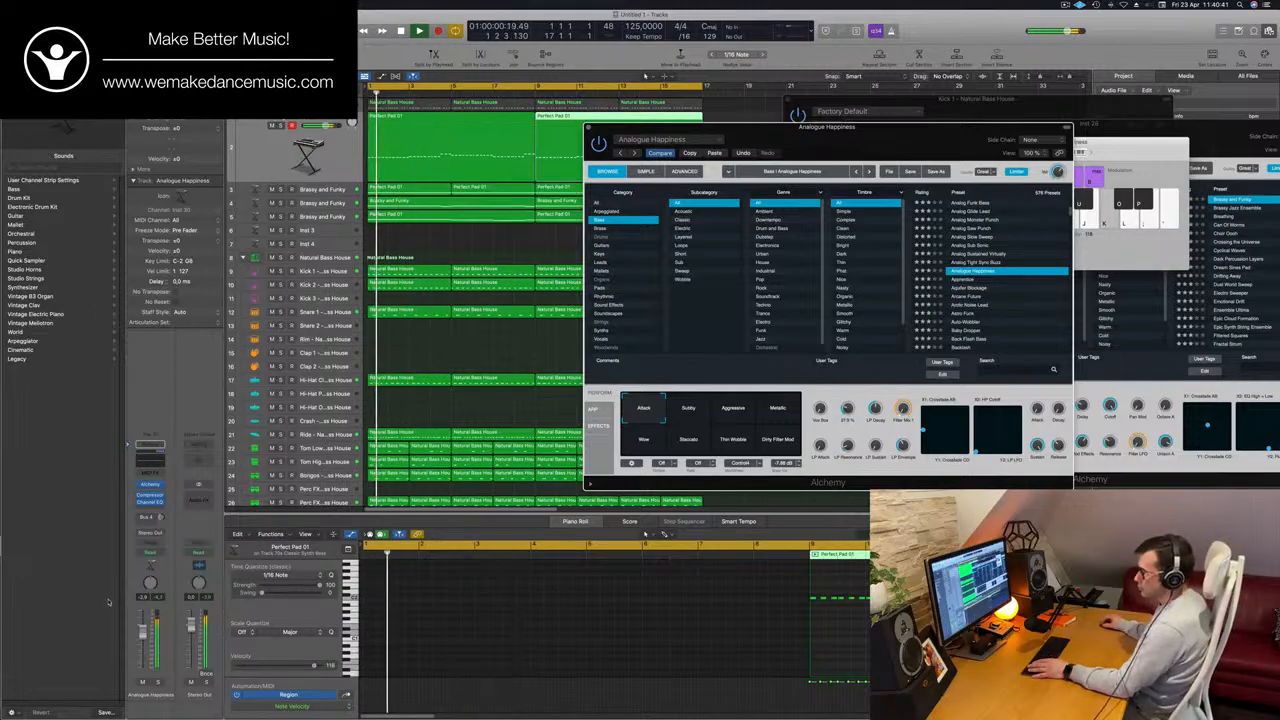
Close the Analogue Happiness instrument window, deselect the regions and replay the full arrangement from the start.
drag(591, 128, 421, 227)
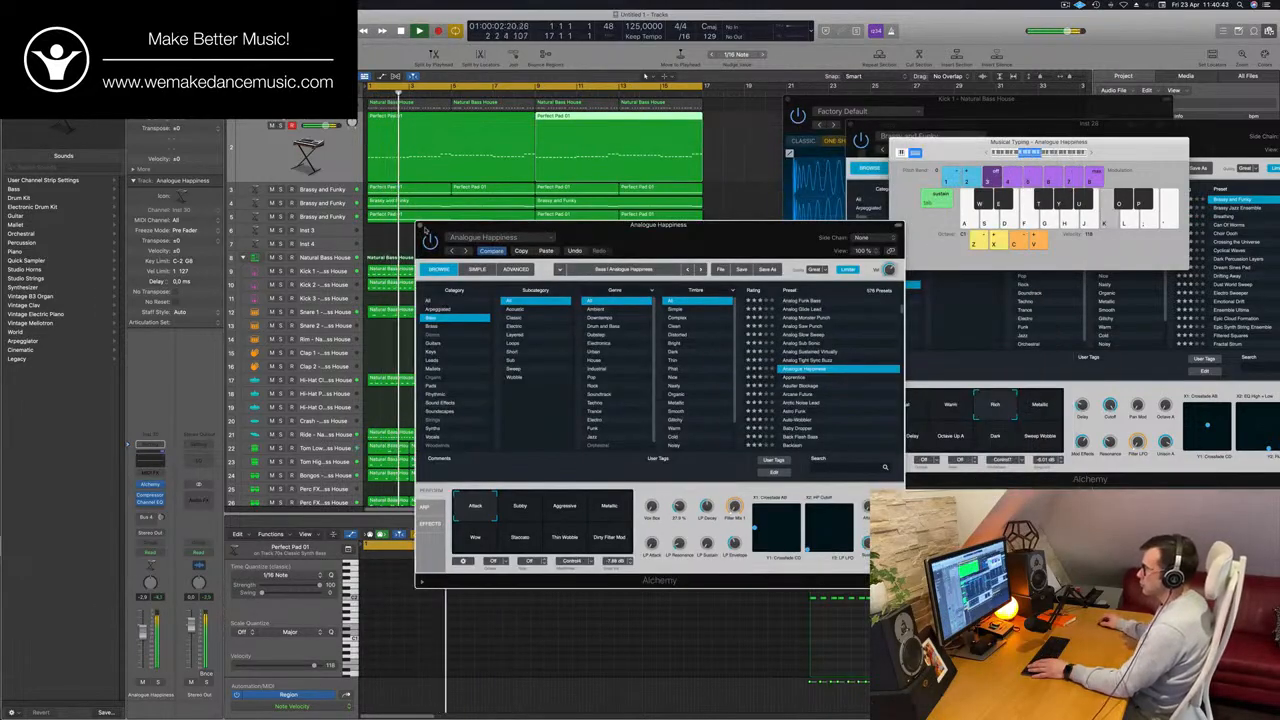
click(421, 227)
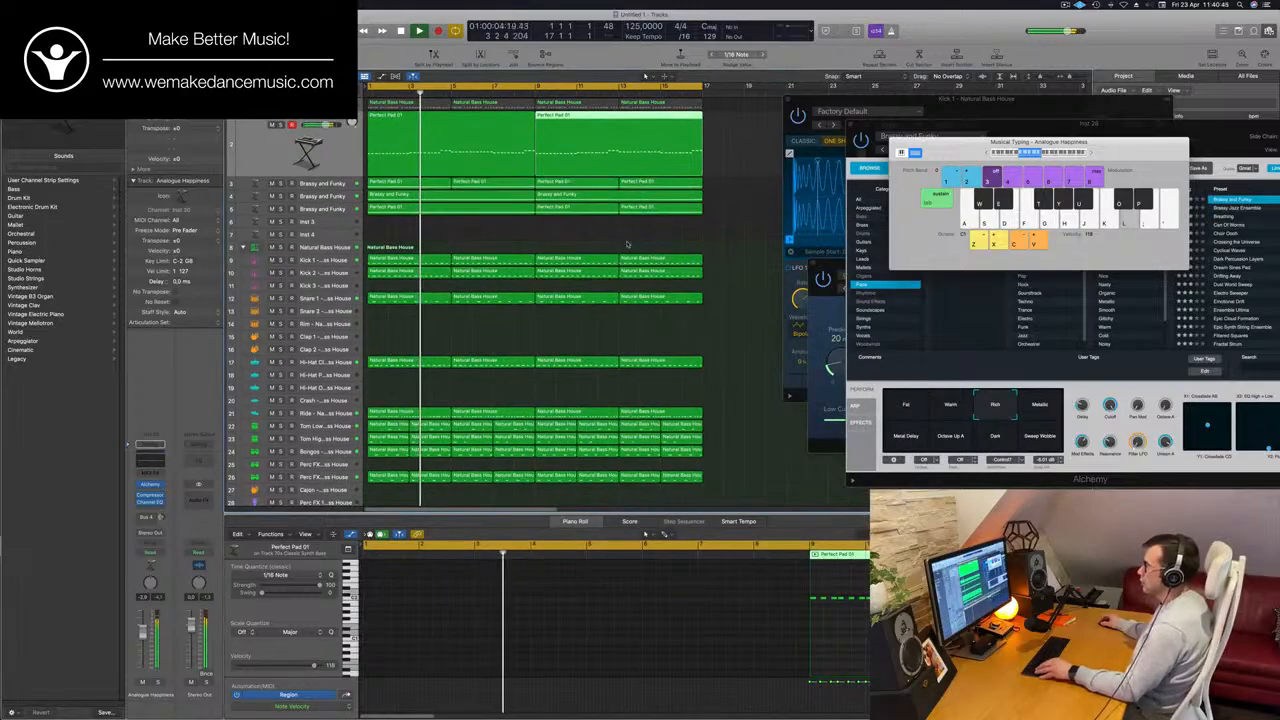
click(552, 237)
key(Return)
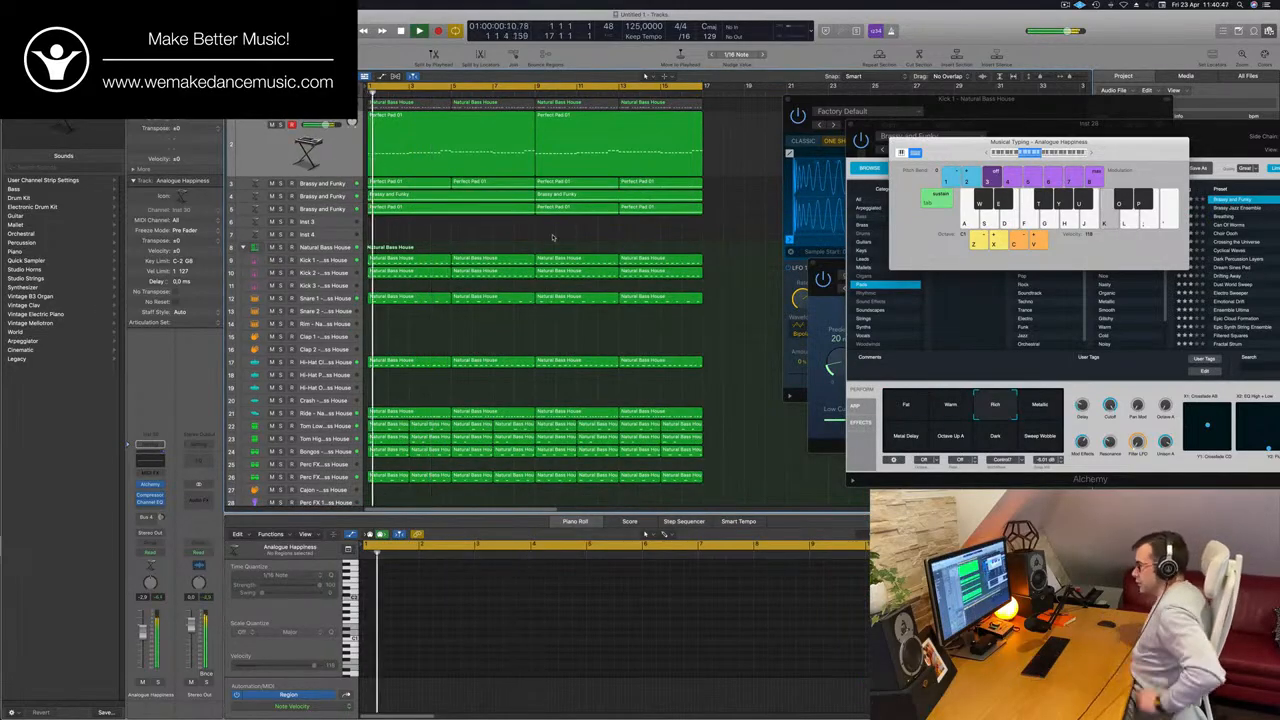
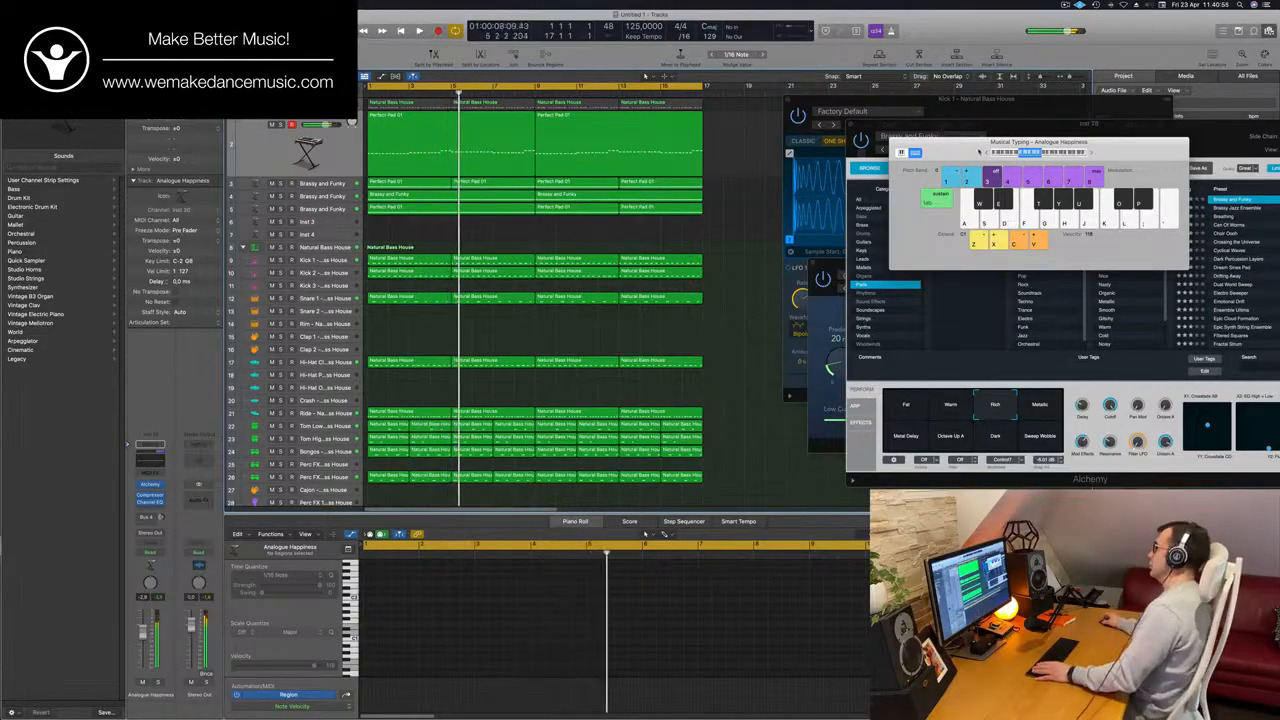
Replay the arrangement from the start, shrink the track heights to fit every track and close the Musical Typing keyboard.
key(Return)
key(k)
drag(980, 142, 898, 150)
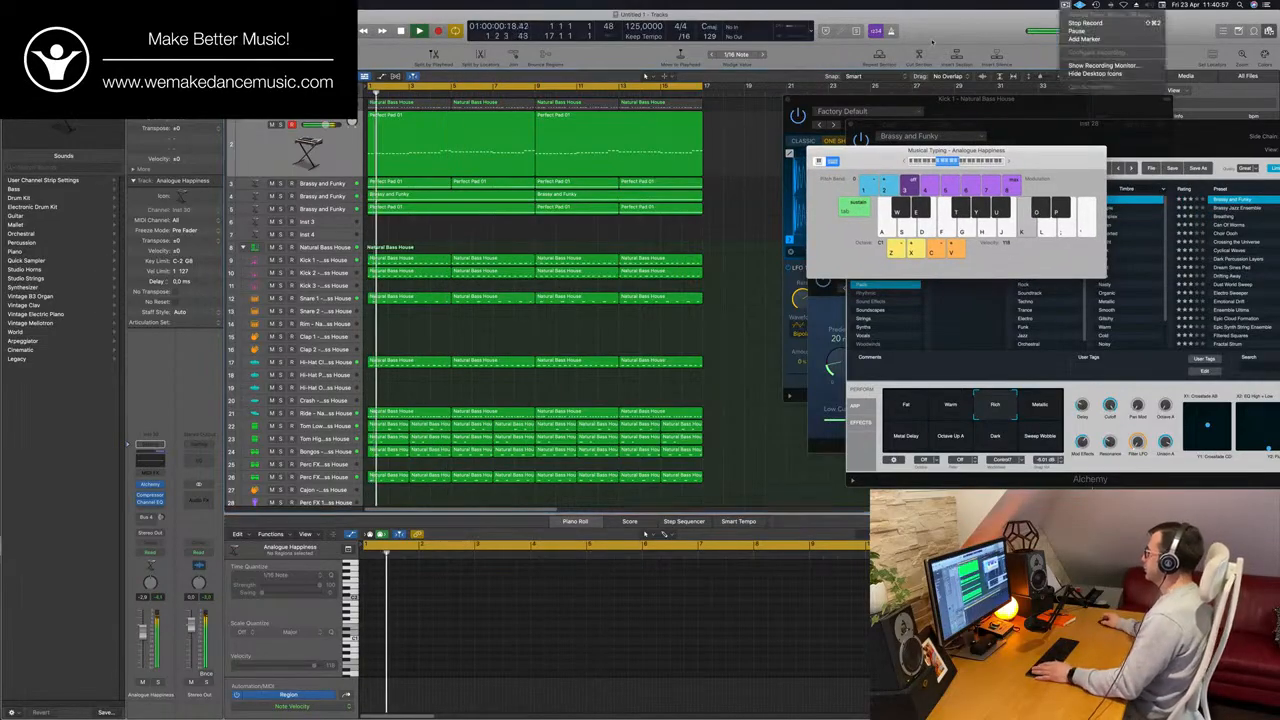
key(k)
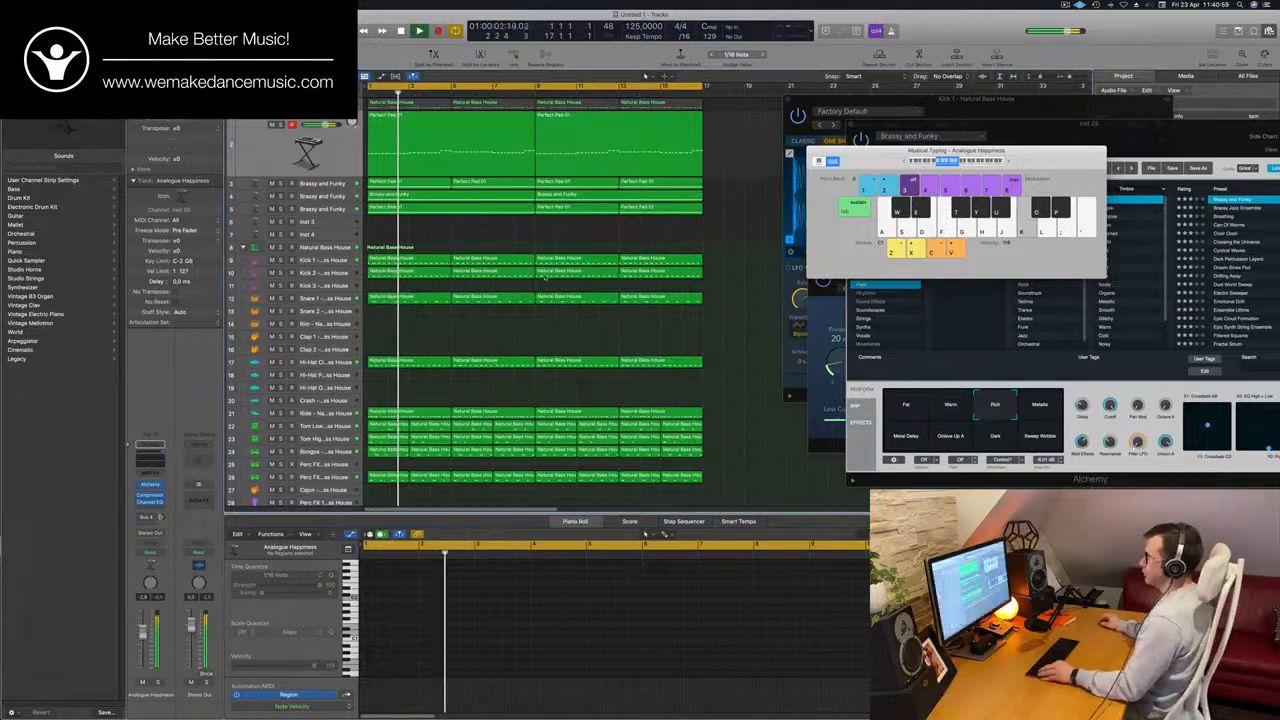
key(k)
key(super+Up)
drag(898, 150, 1060, 137)
key(Return)
key(k)
key(super+Up)
key(super+Up)
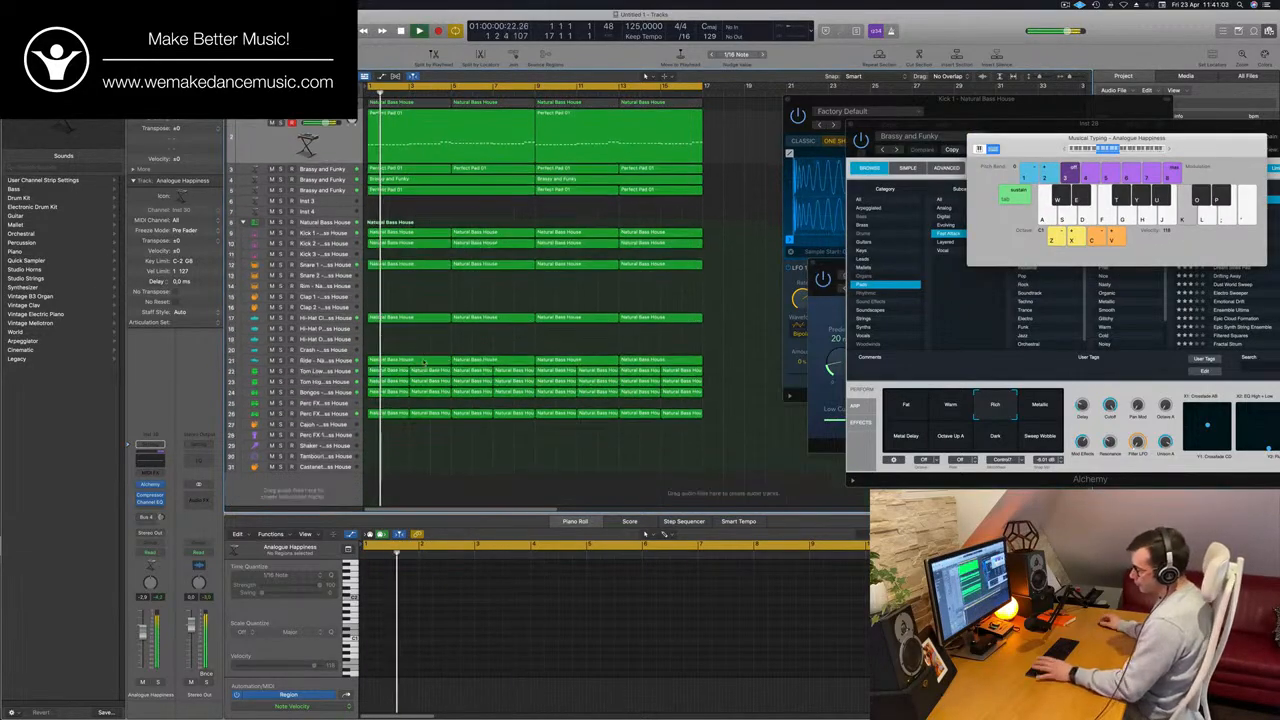
key(k)
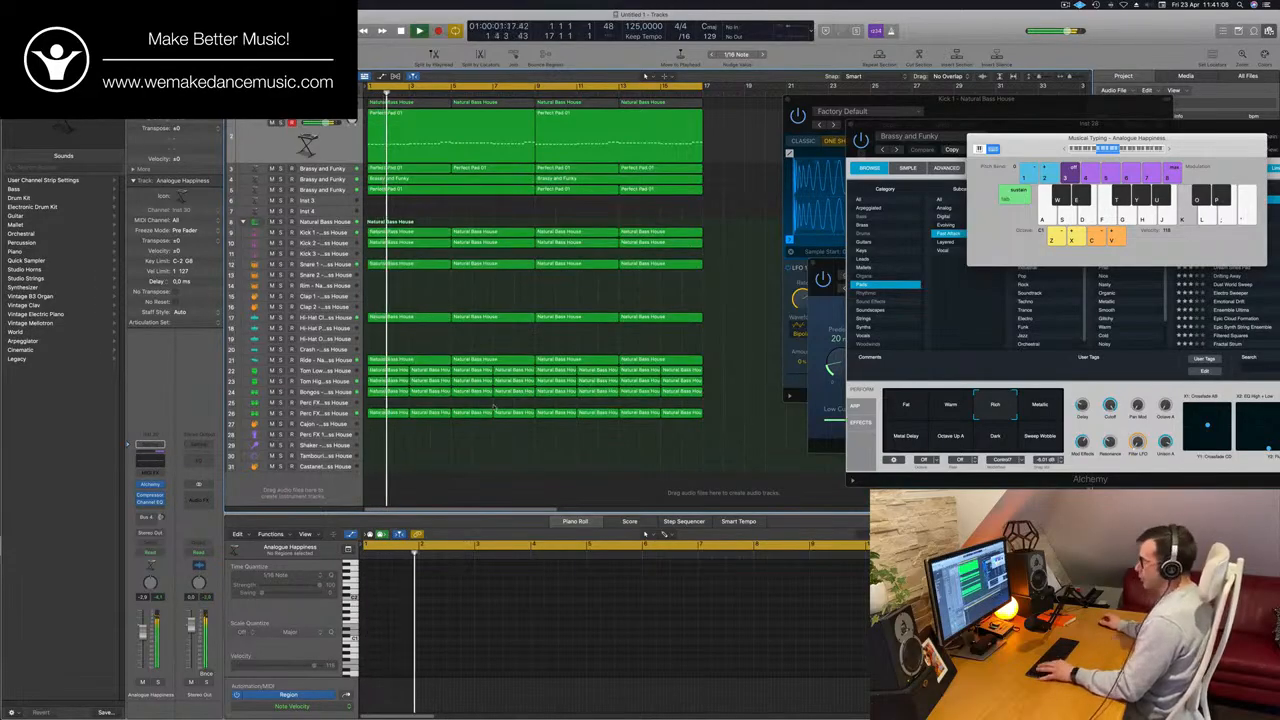
key(a)
key(super+k)
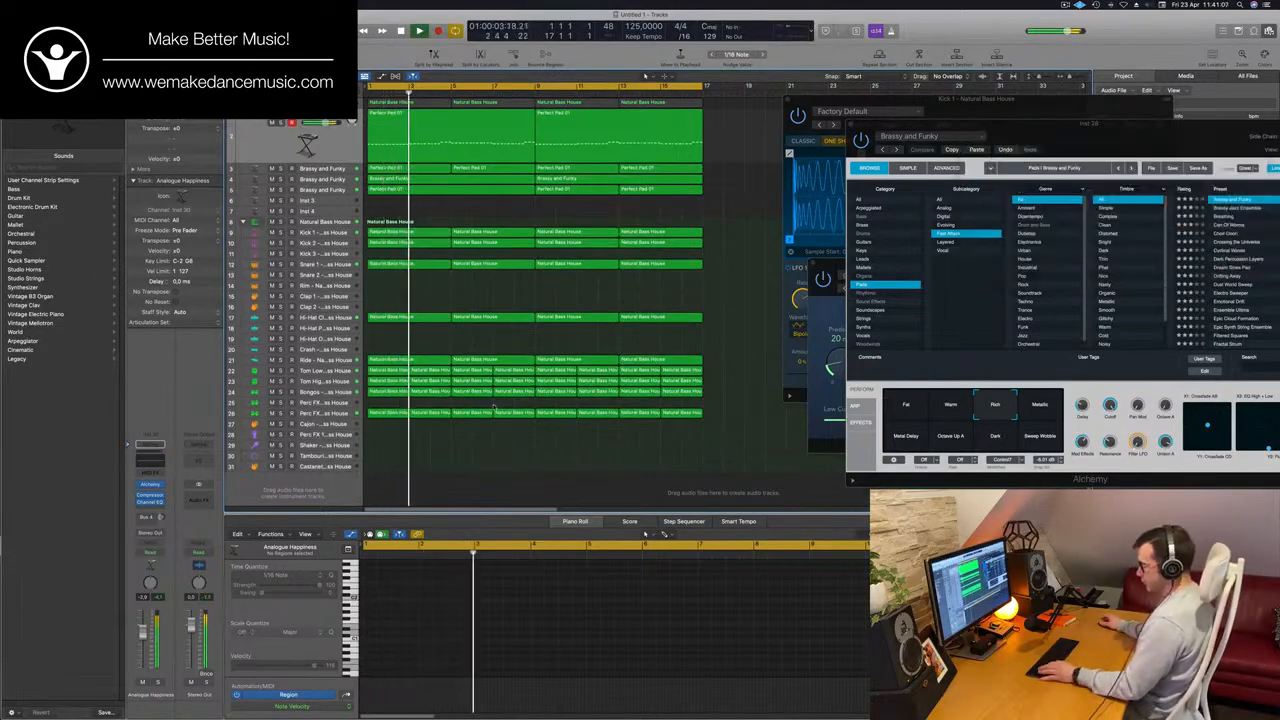
Open the mixer and pull the faders of the five bass and pad tracks, PWM Bass to Brassy and Funky, fully down.
key(x)
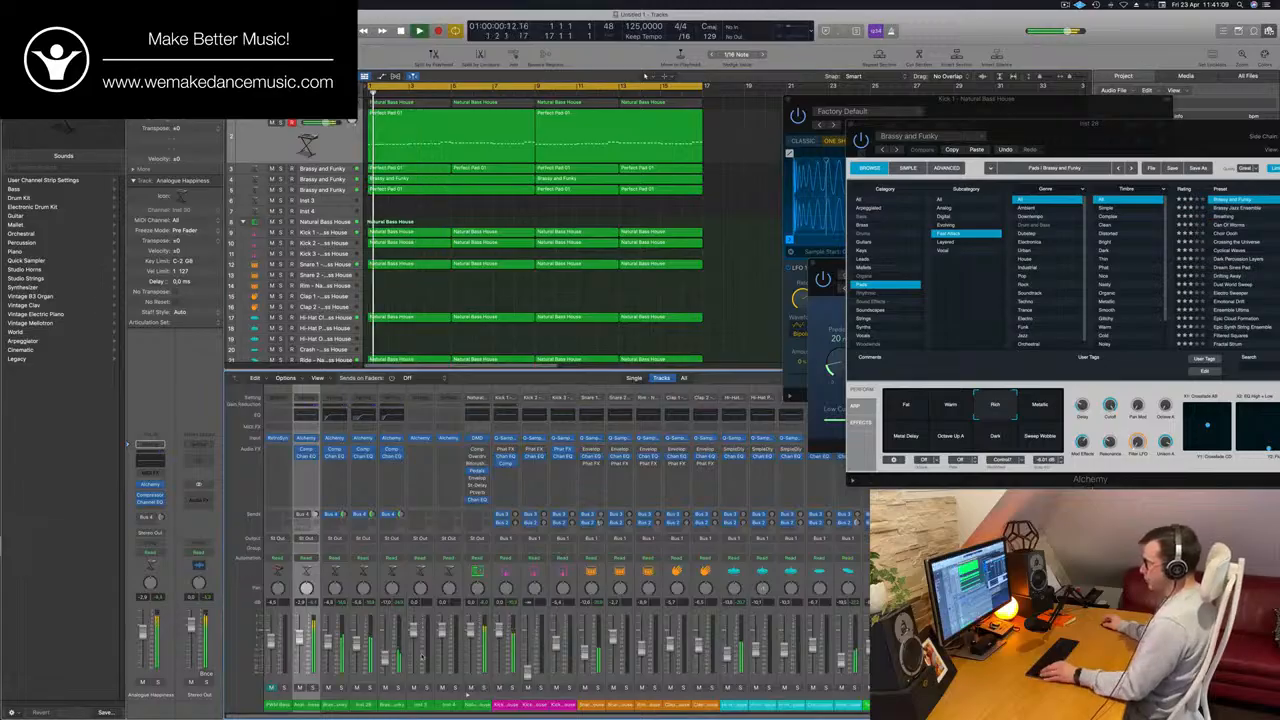
key(Down)
key(Down)
key(Down)
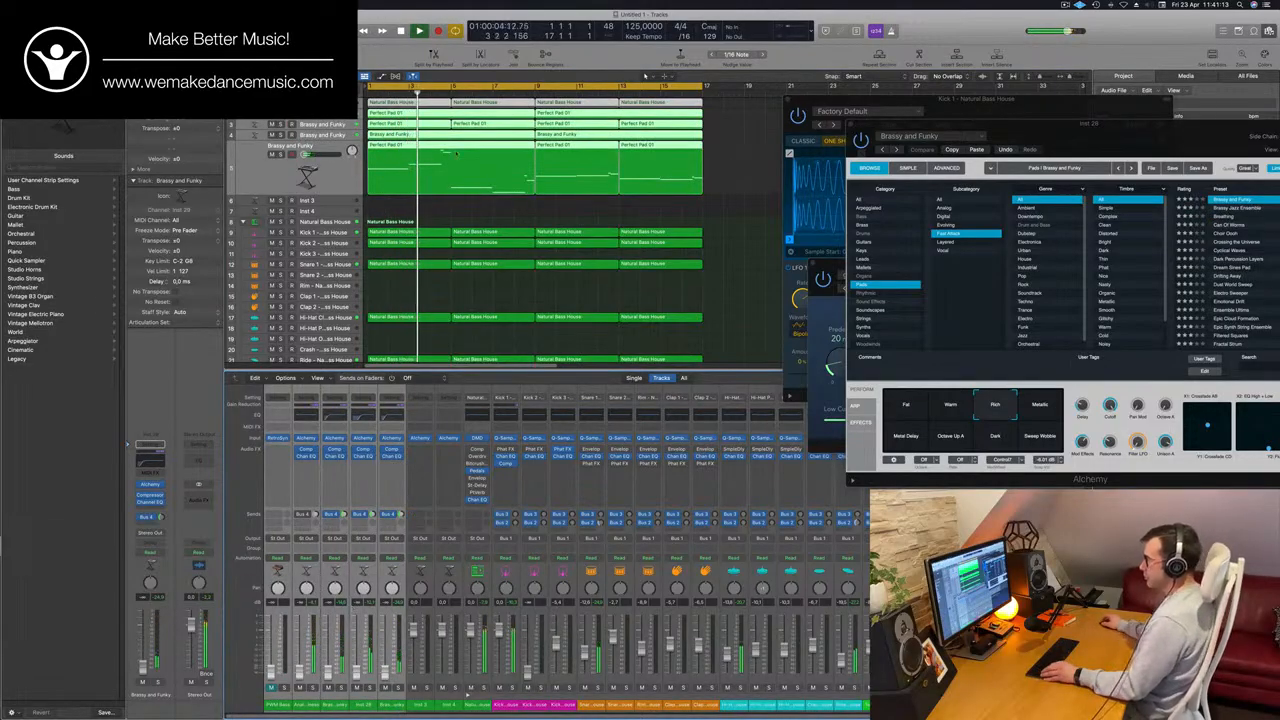
key(super+Left)
key(super+Left)
key(super+Left)
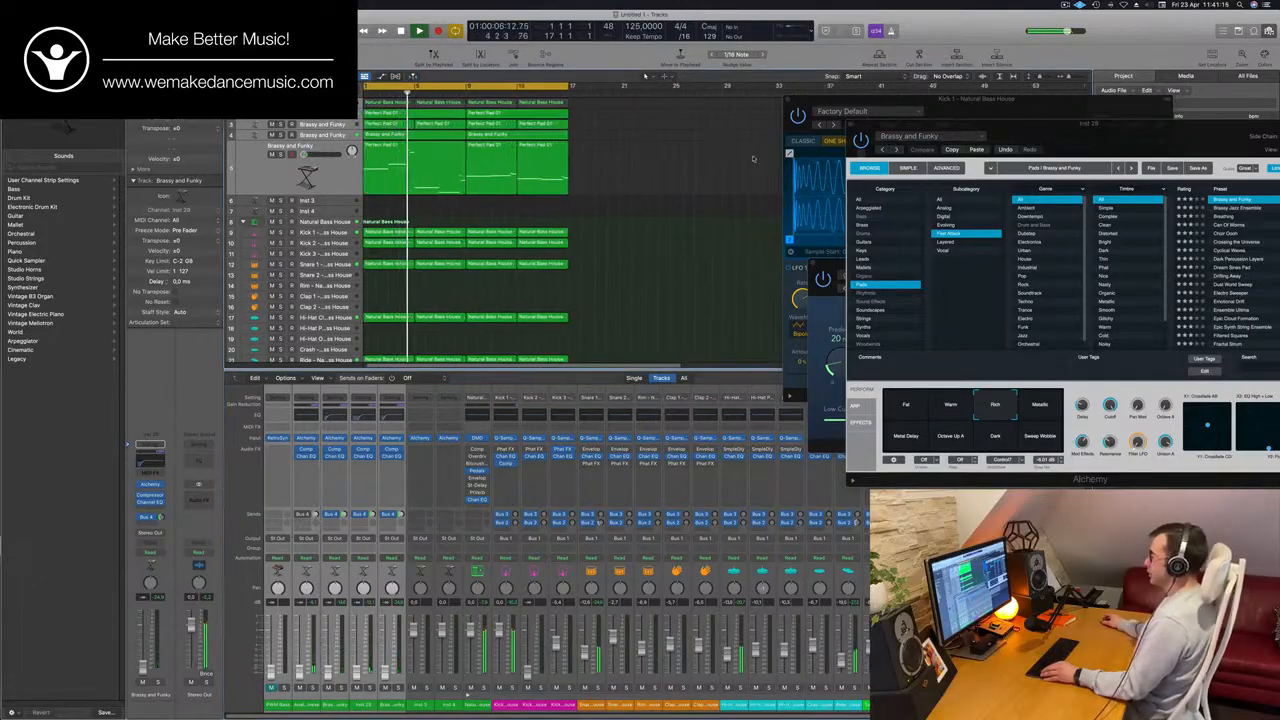
Close the open Alchemy, Kick 1 sampler and SilverVerb plug-in windows.
click(851, 127)
click(797, 117)
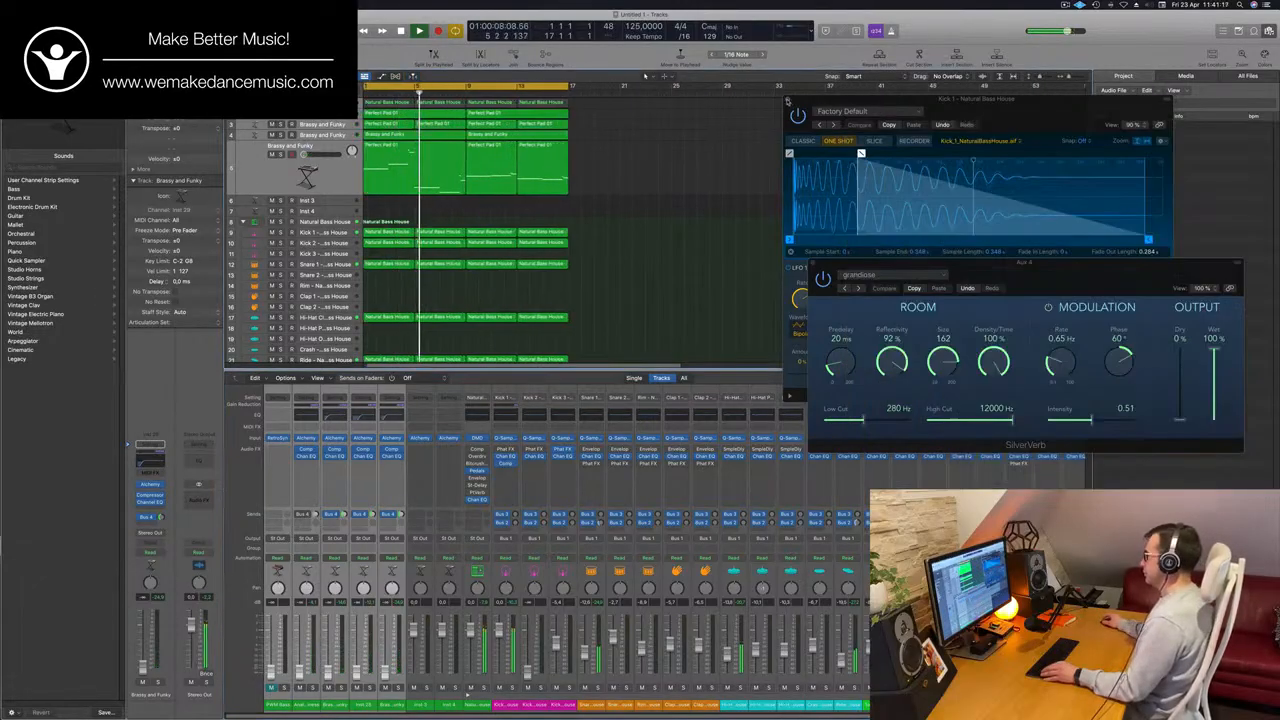
click(797, 110)
click(815, 264)
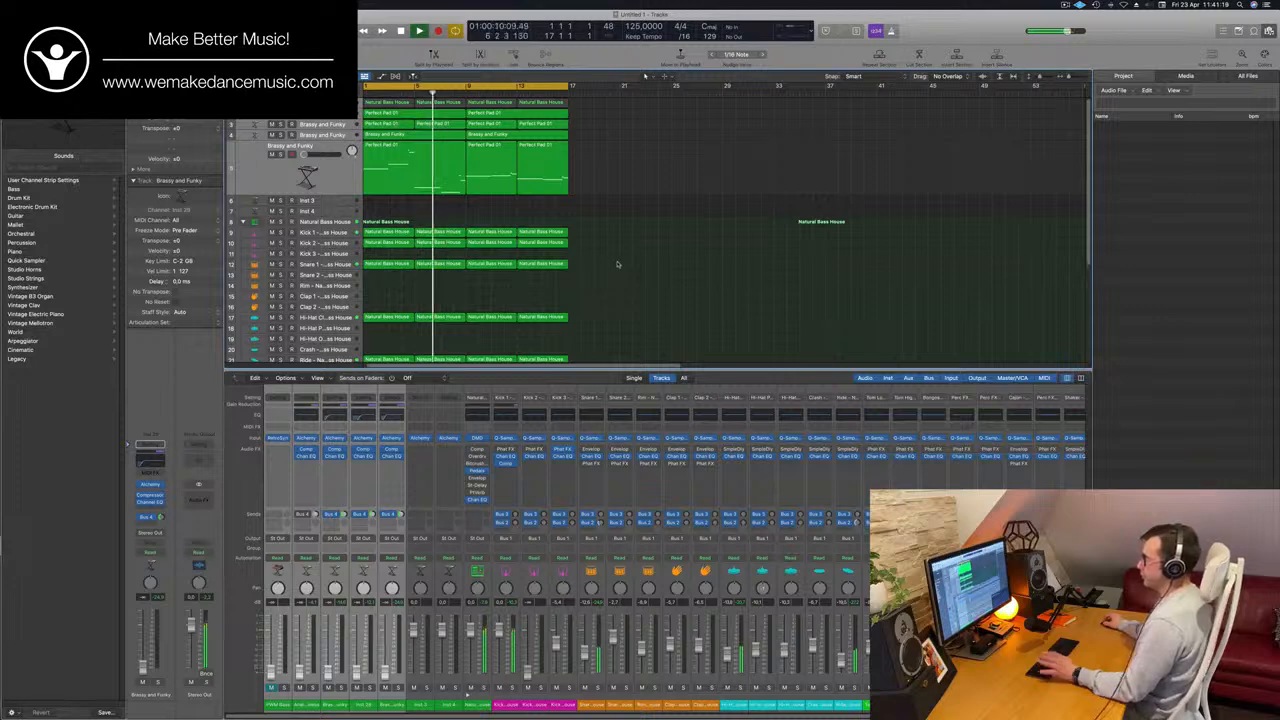
Open and close the Channel EQ of Analogue Happiness and hide the project browser.
scroll(617, 264, down, 6)
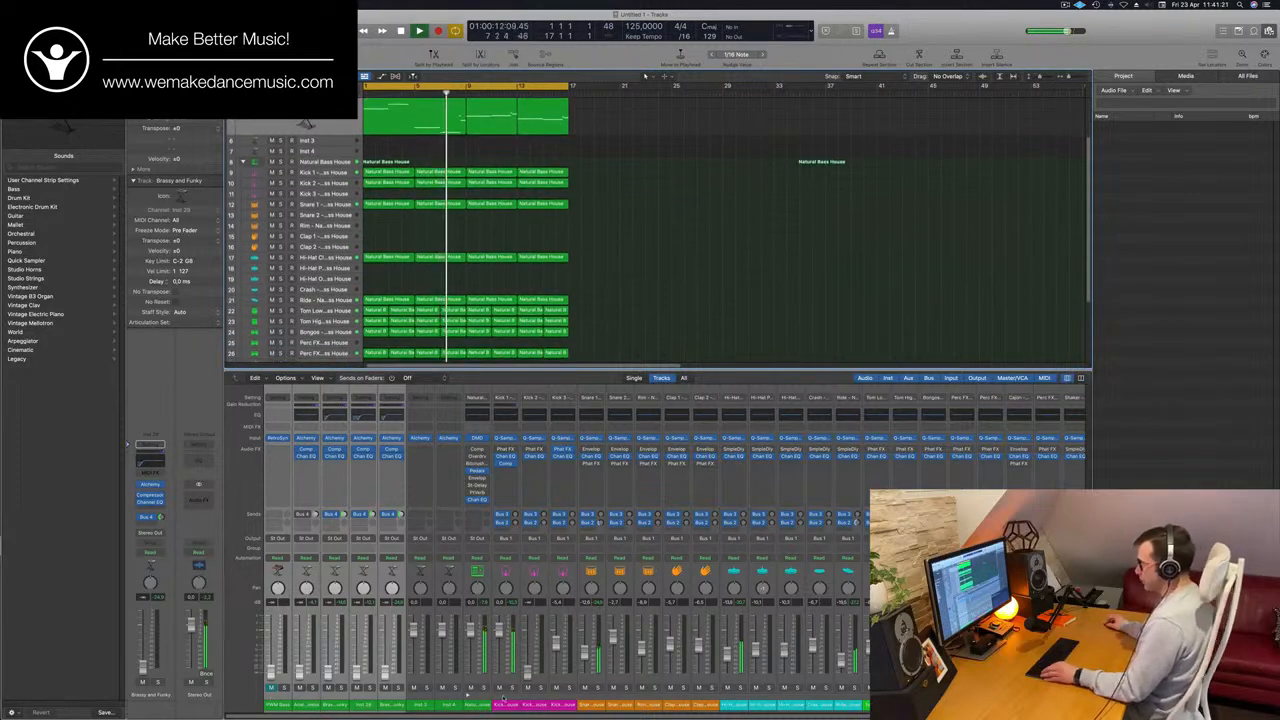
click(306, 456)
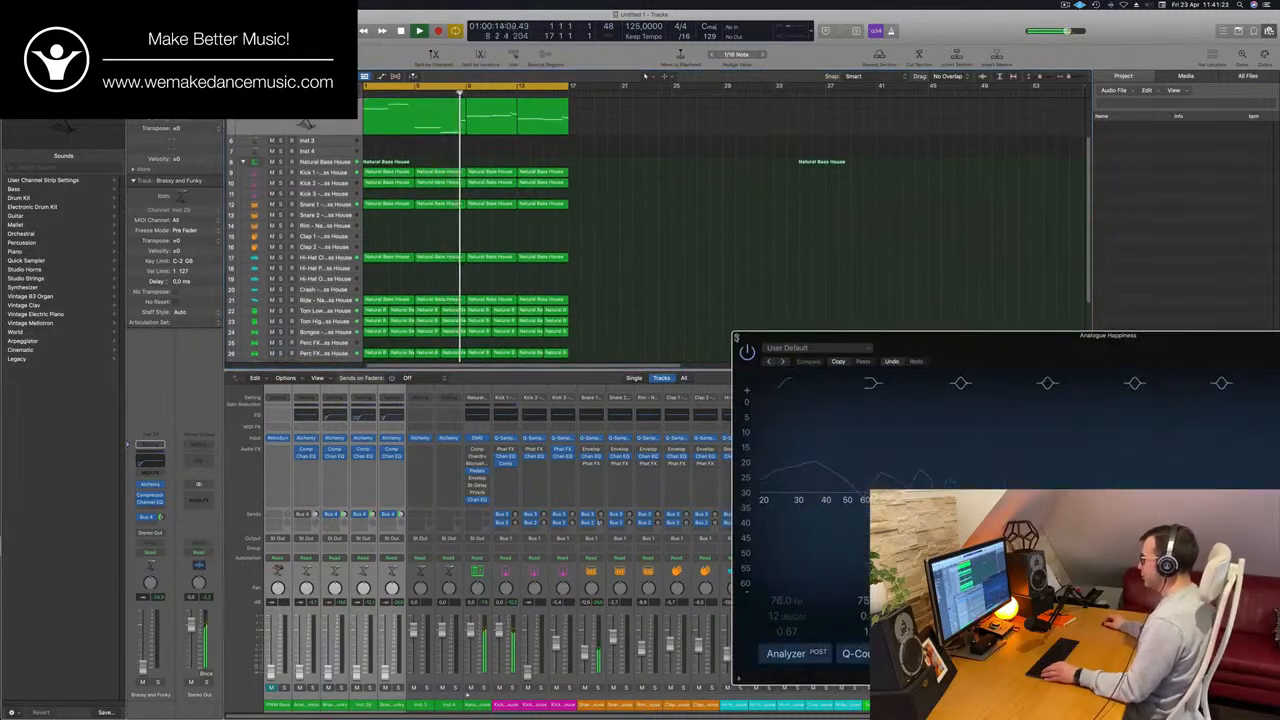
click(737, 338)
click(1269, 31)
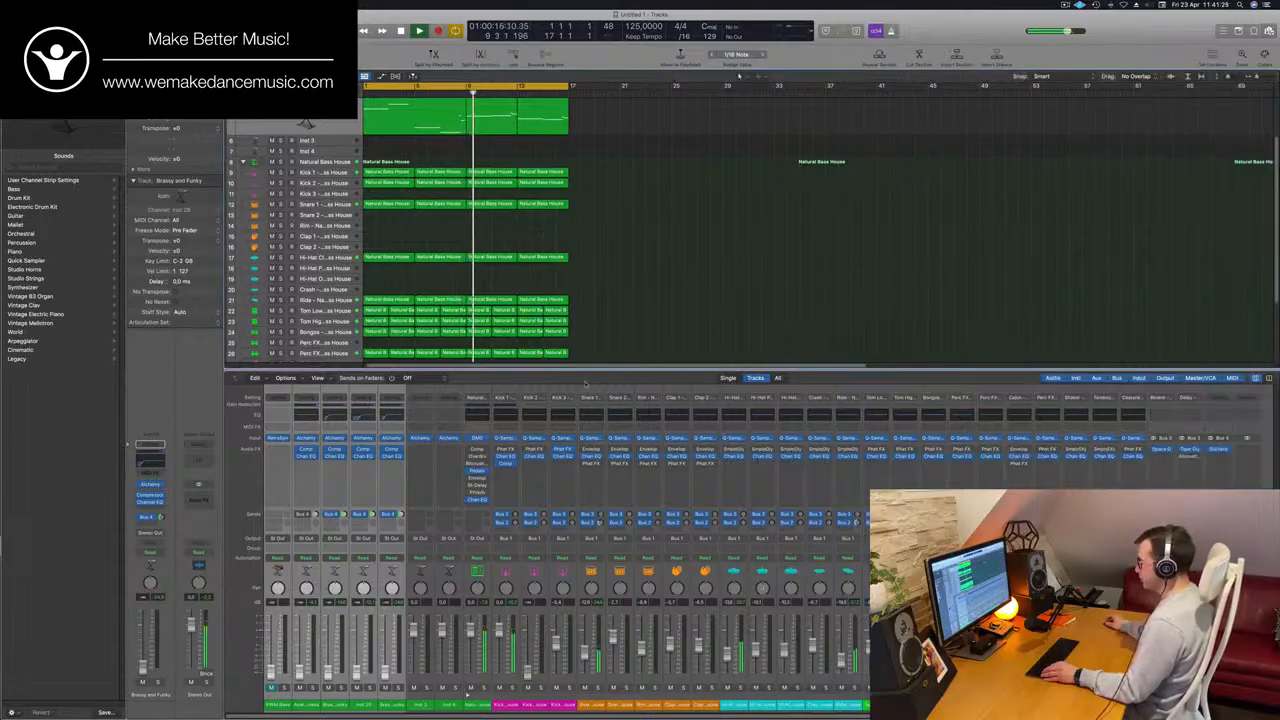
Pull the faders of the drum tracks from Snare 1 through Perc FX fully down, deselect the regions and restart playback.
scroll(630, 288, up, 5)
scroll(635, 291, down, 2)
scroll(635, 291, left, 2)
scroll(635, 291, down, 2)
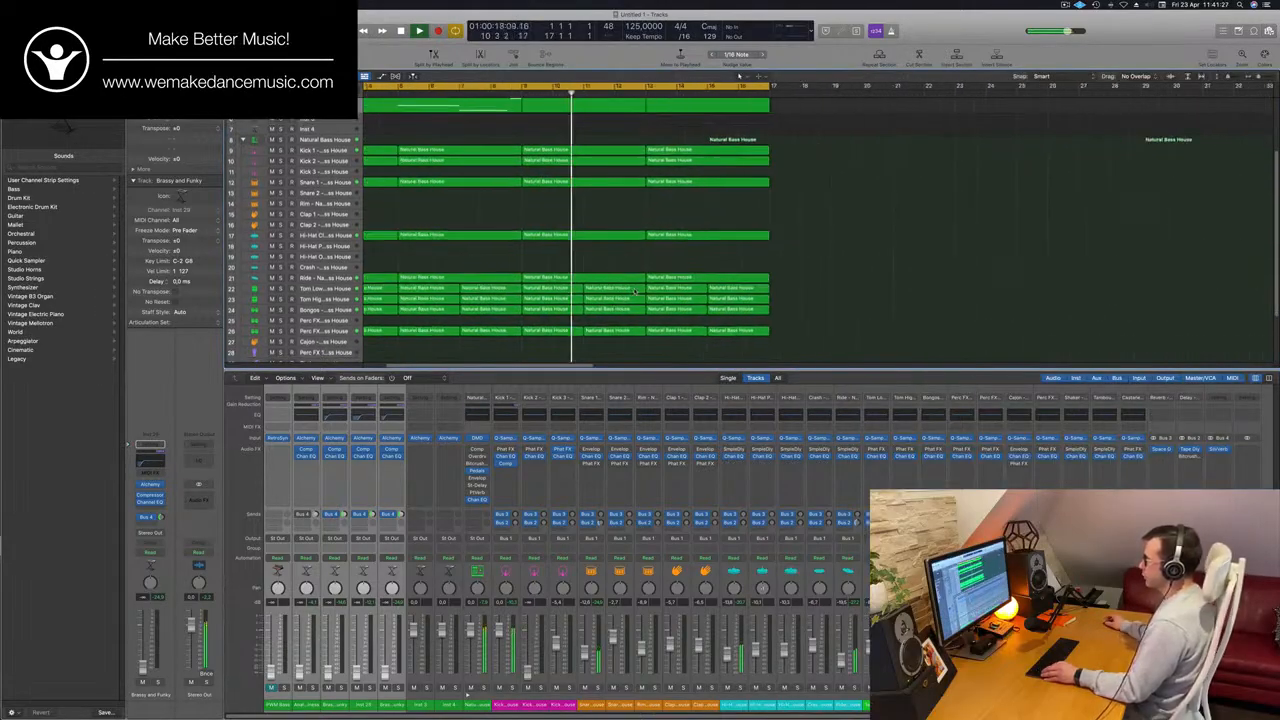
scroll(635, 291, left, 2)
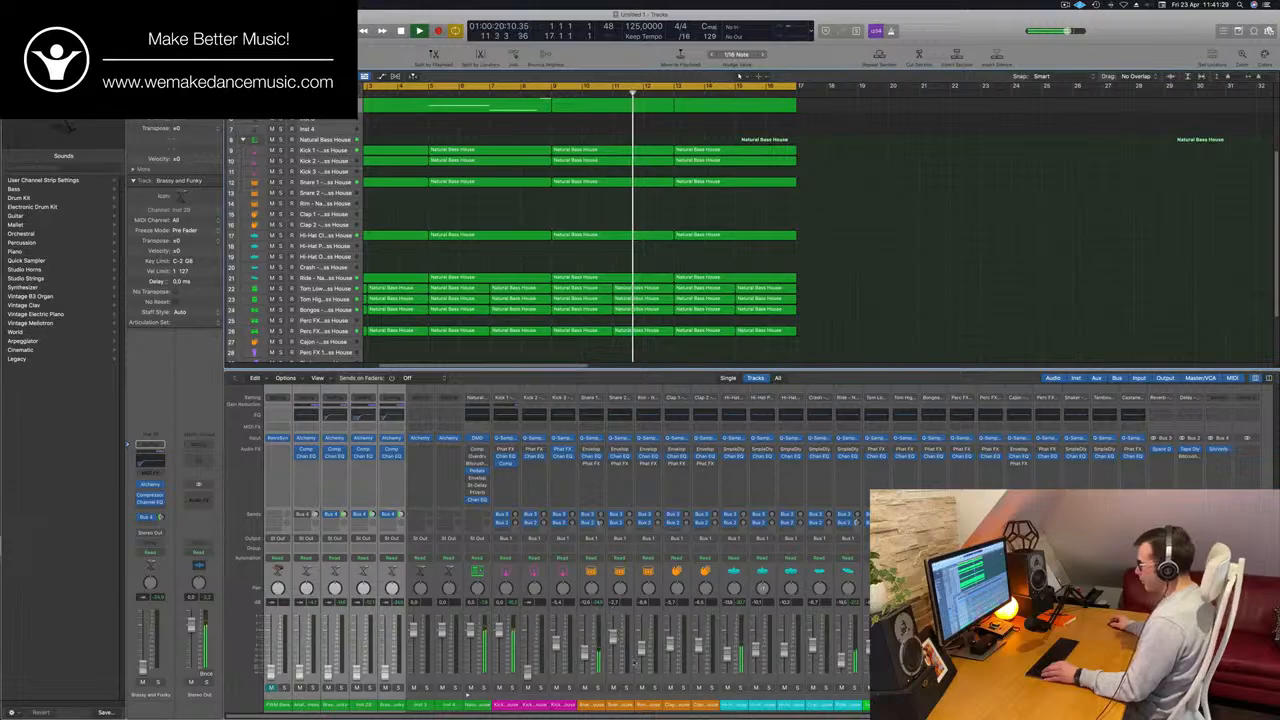
click(592, 706)
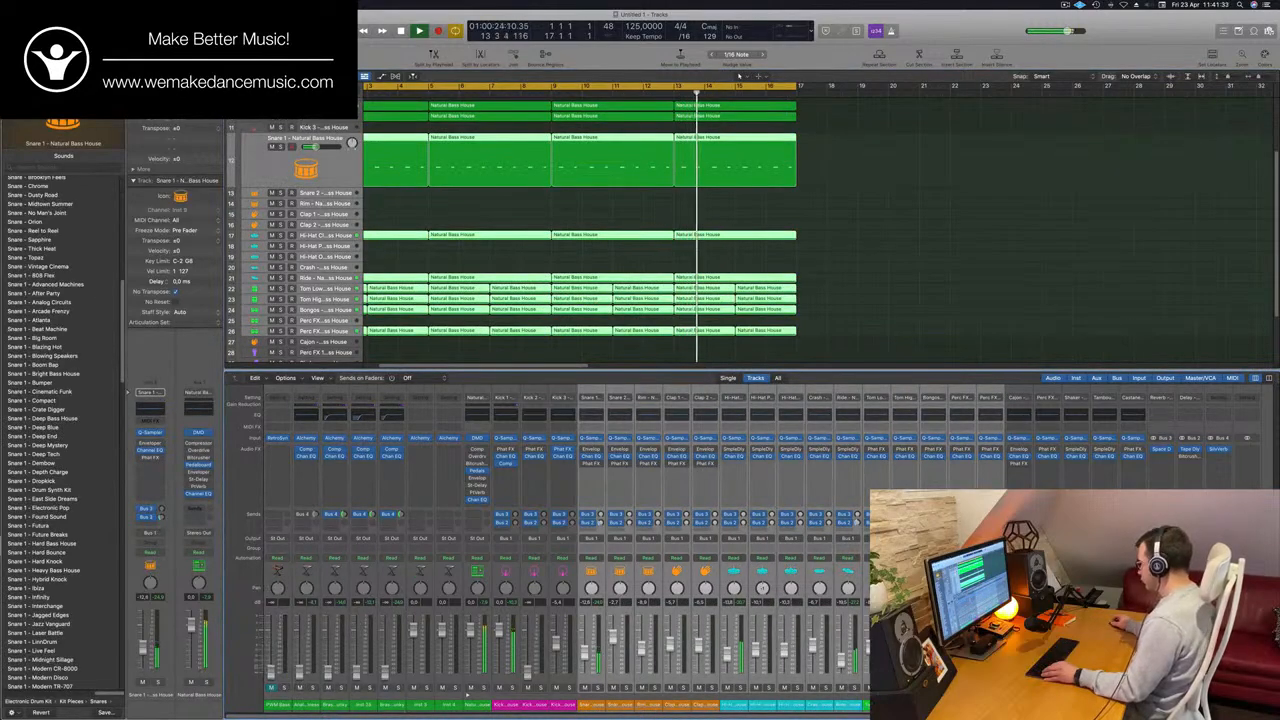
click(905, 244)
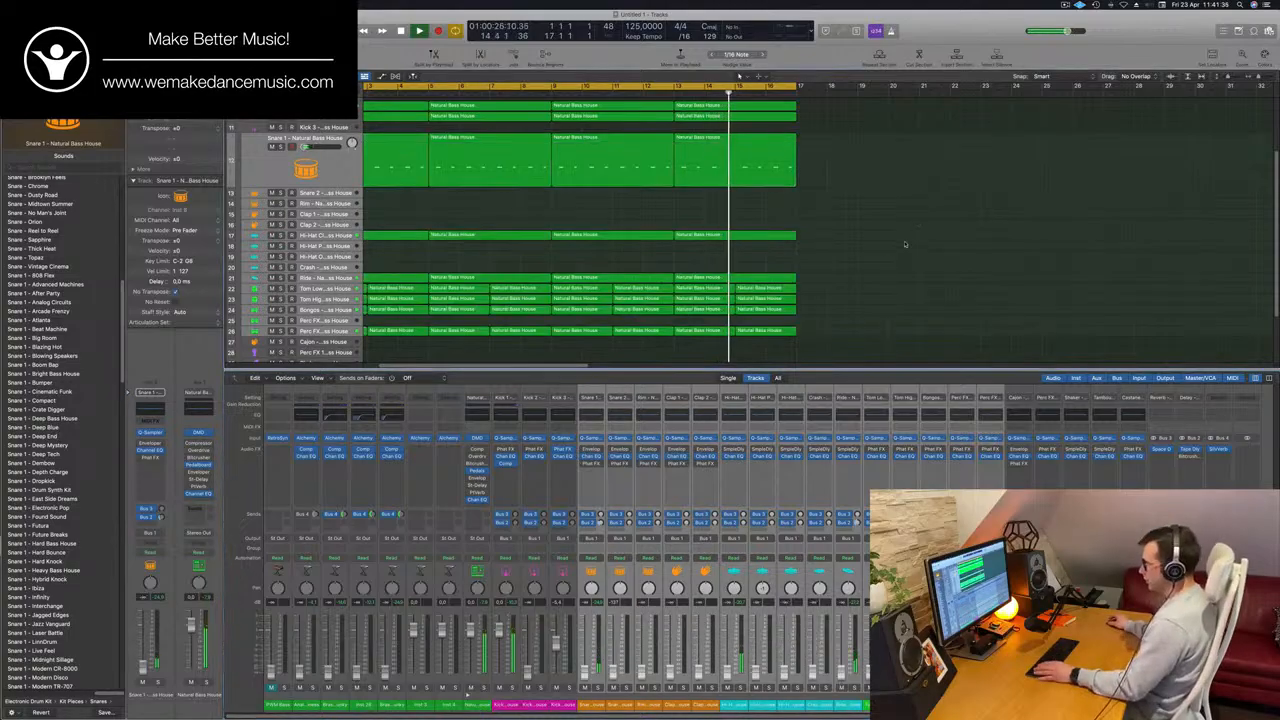
key(Return)
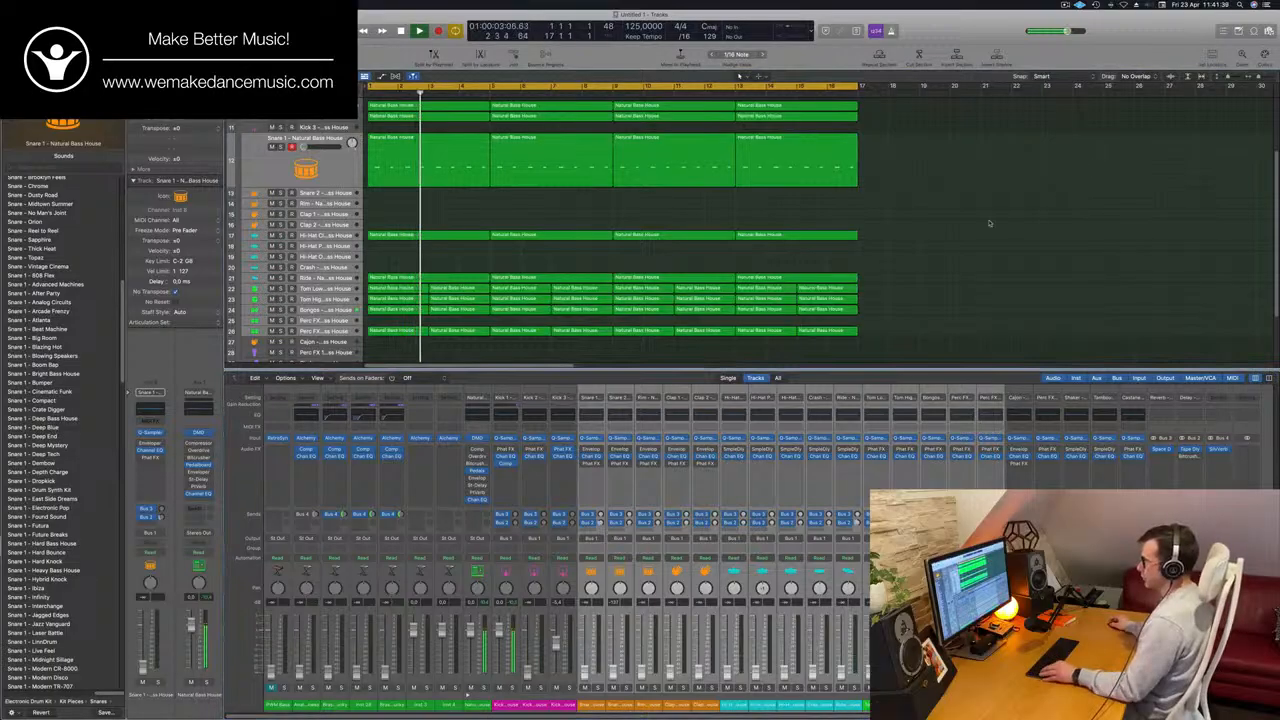
Hide the mixer, replay the loop from the start and select the Kick 1 track.
scroll(1030, 200, up, 3)
key(x)
scroll(930, 332, up, 3)
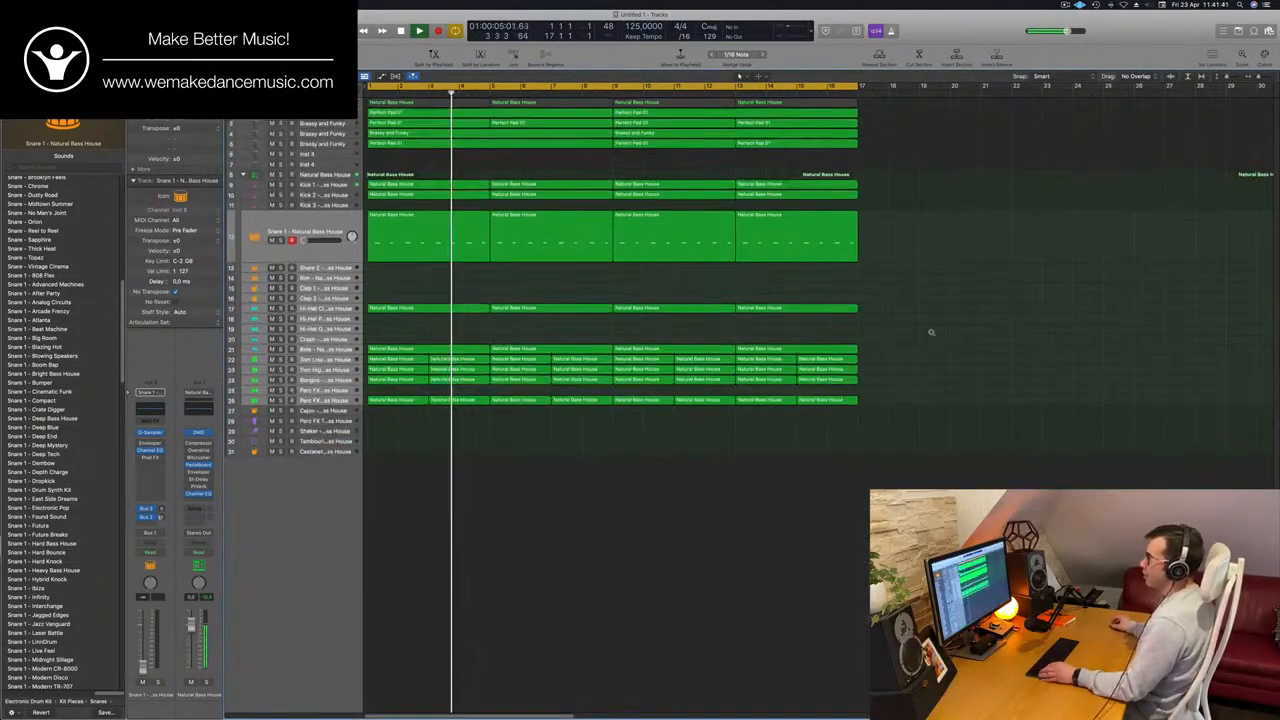
key(space)
key(Return)
key(space)
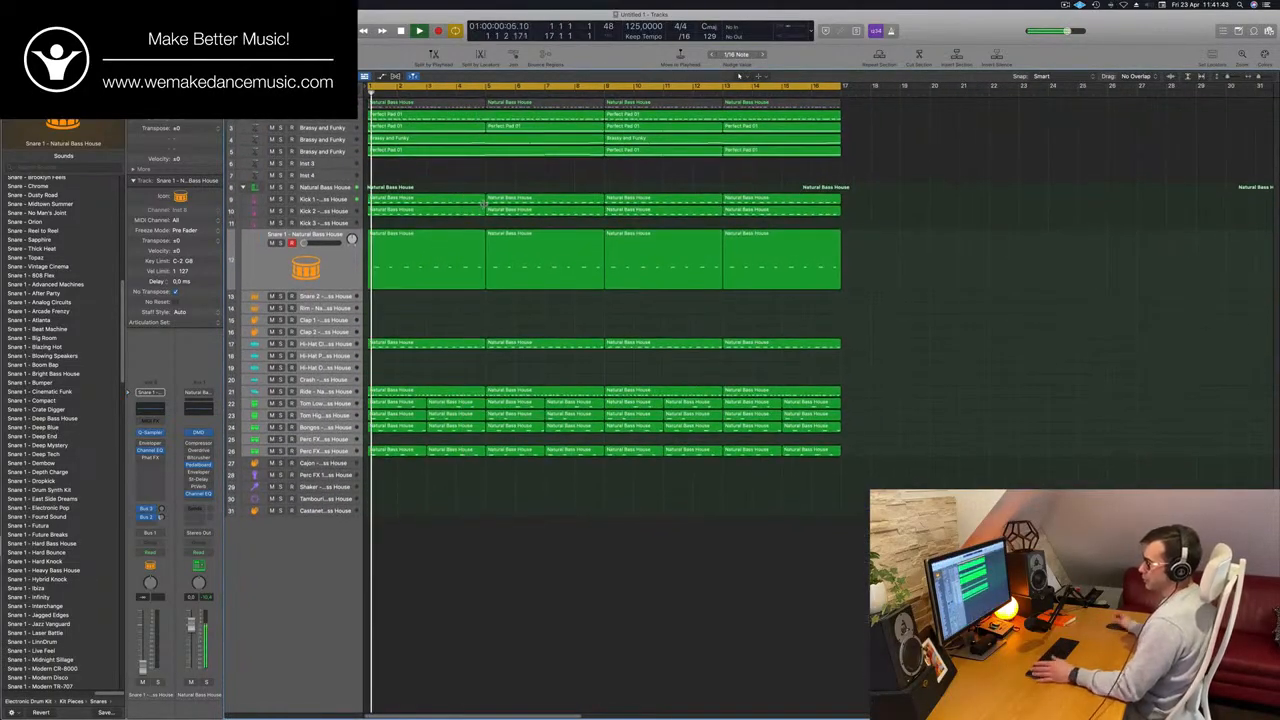
key(Up)
key(Up)
key(Up)
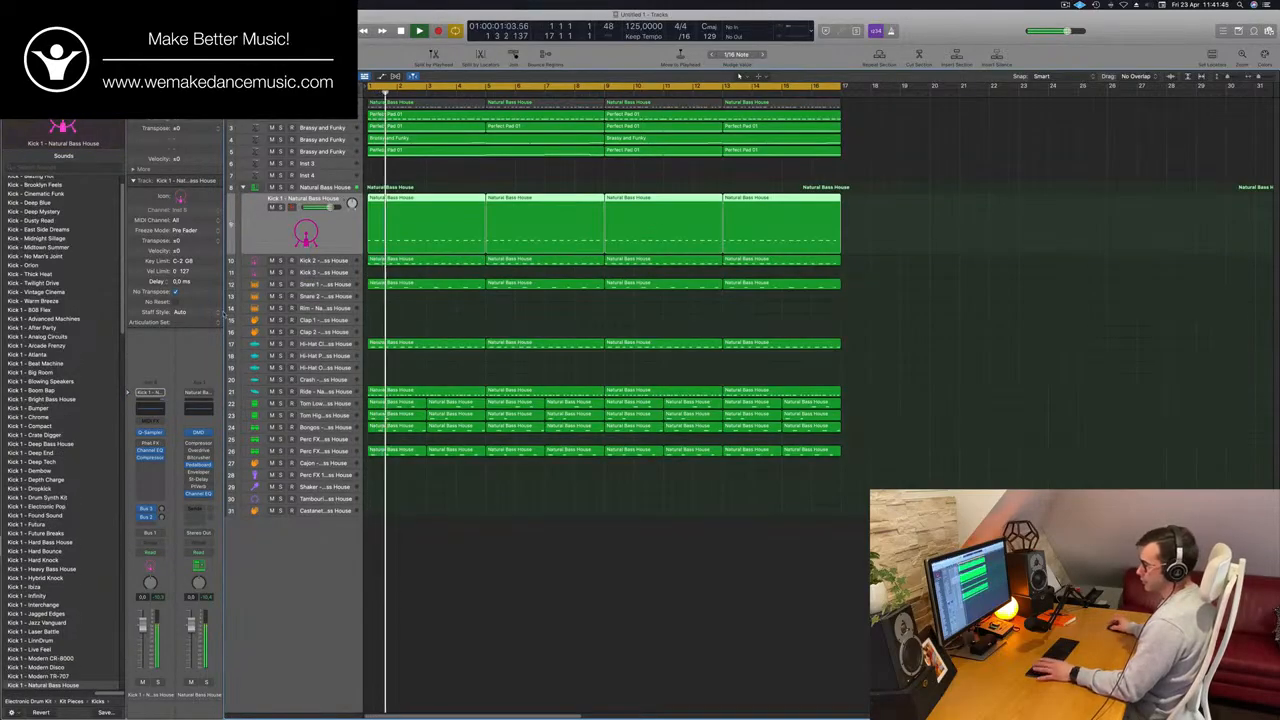
Reopen the mixer, open the Compressor on the Natural Bass House drum stack and audition Kick 2 in solo.
key(x)
key(Return)
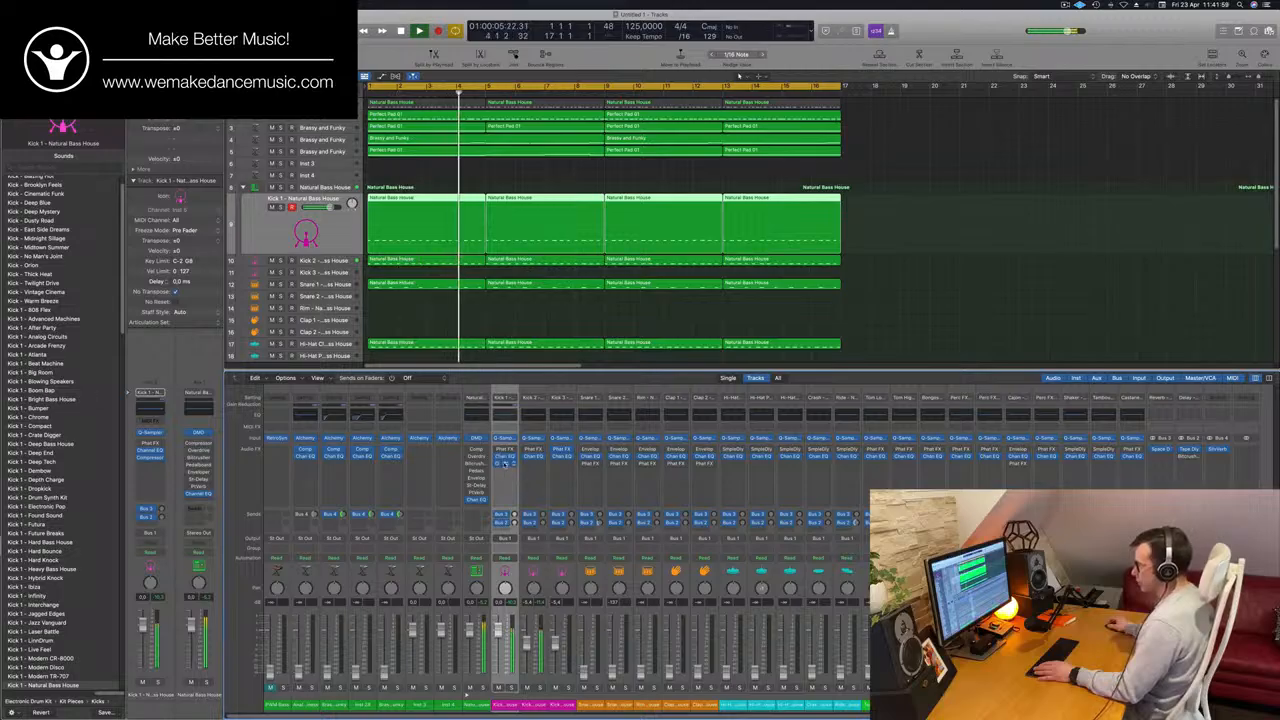
click(476, 451)
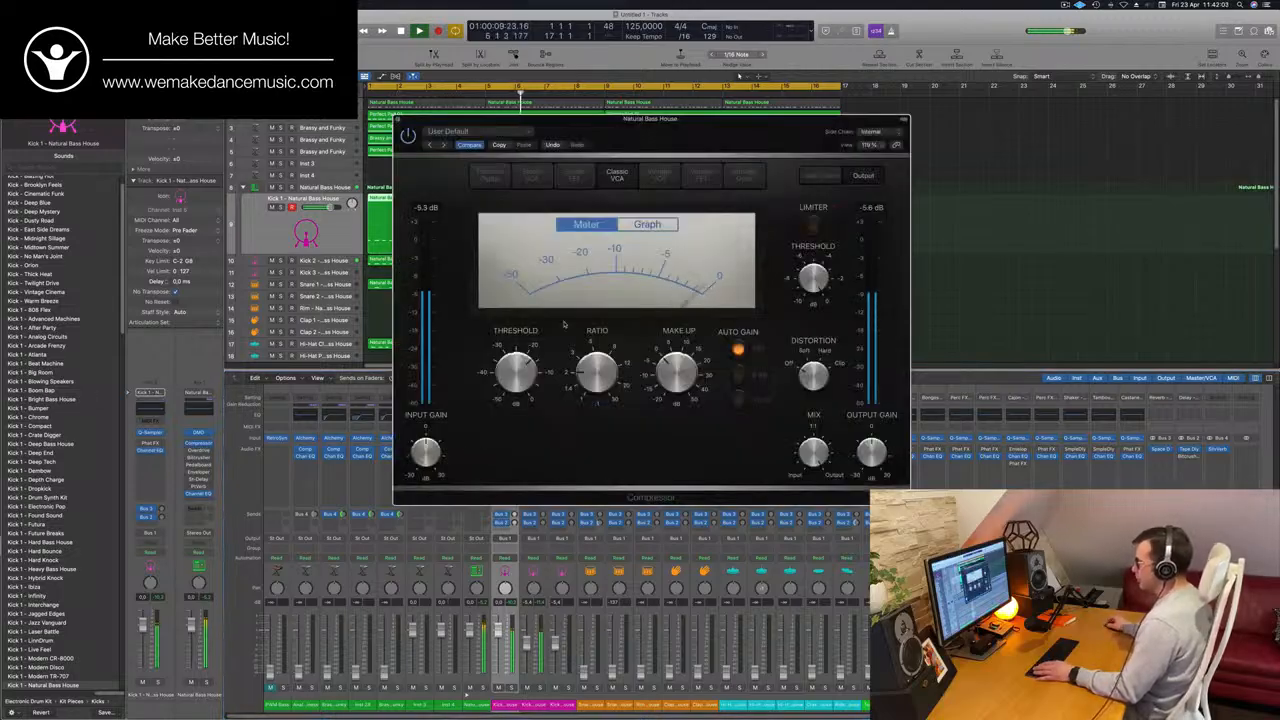
drag(740, 118, 1005, 13)
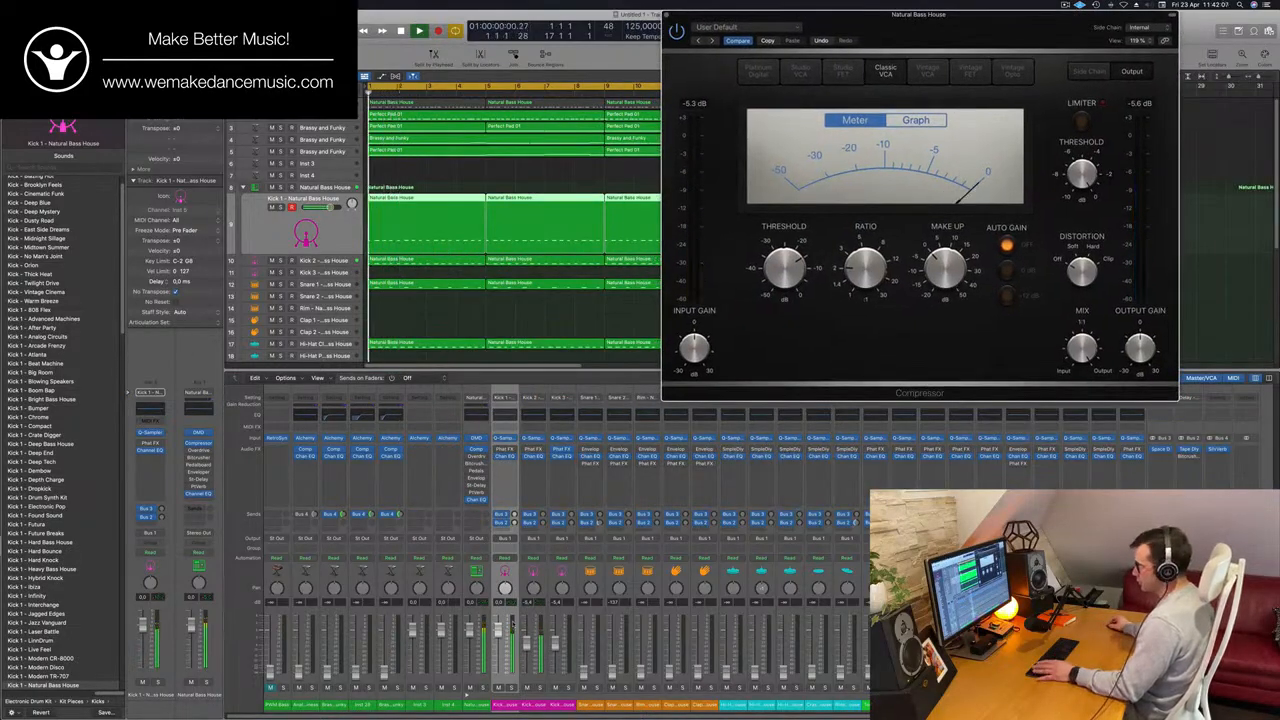
click(540, 688)
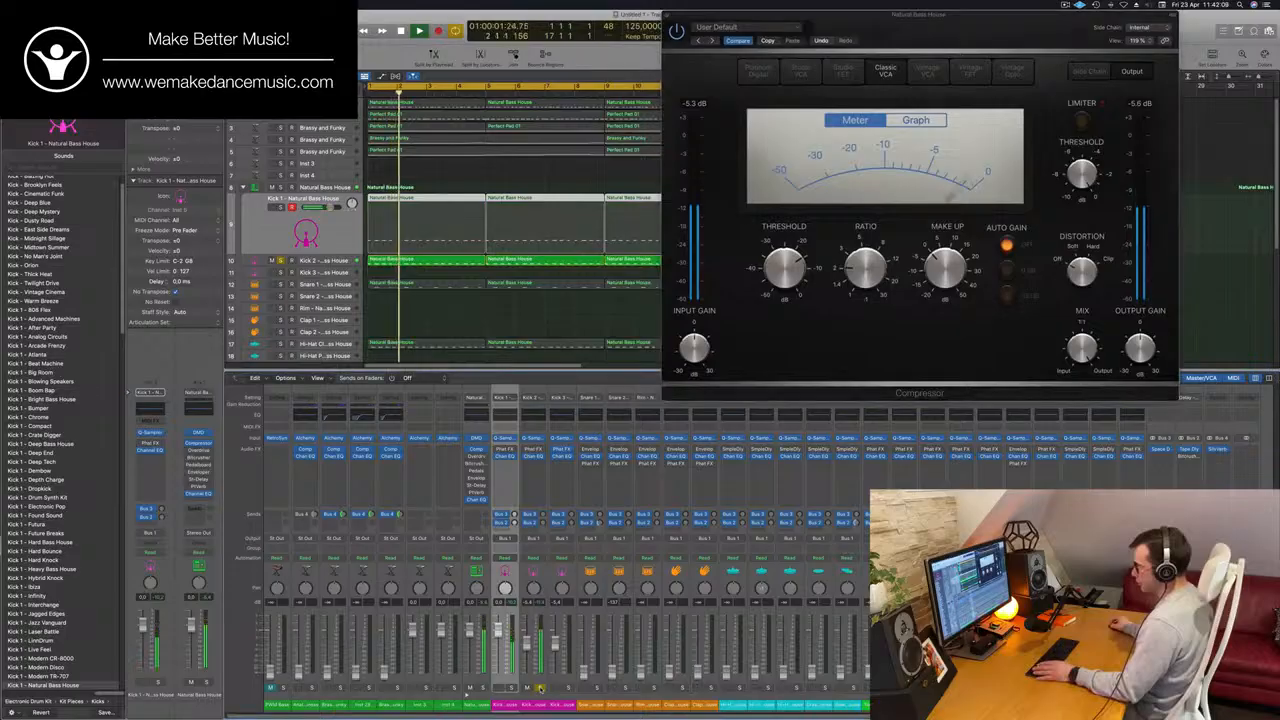
click(540, 688)
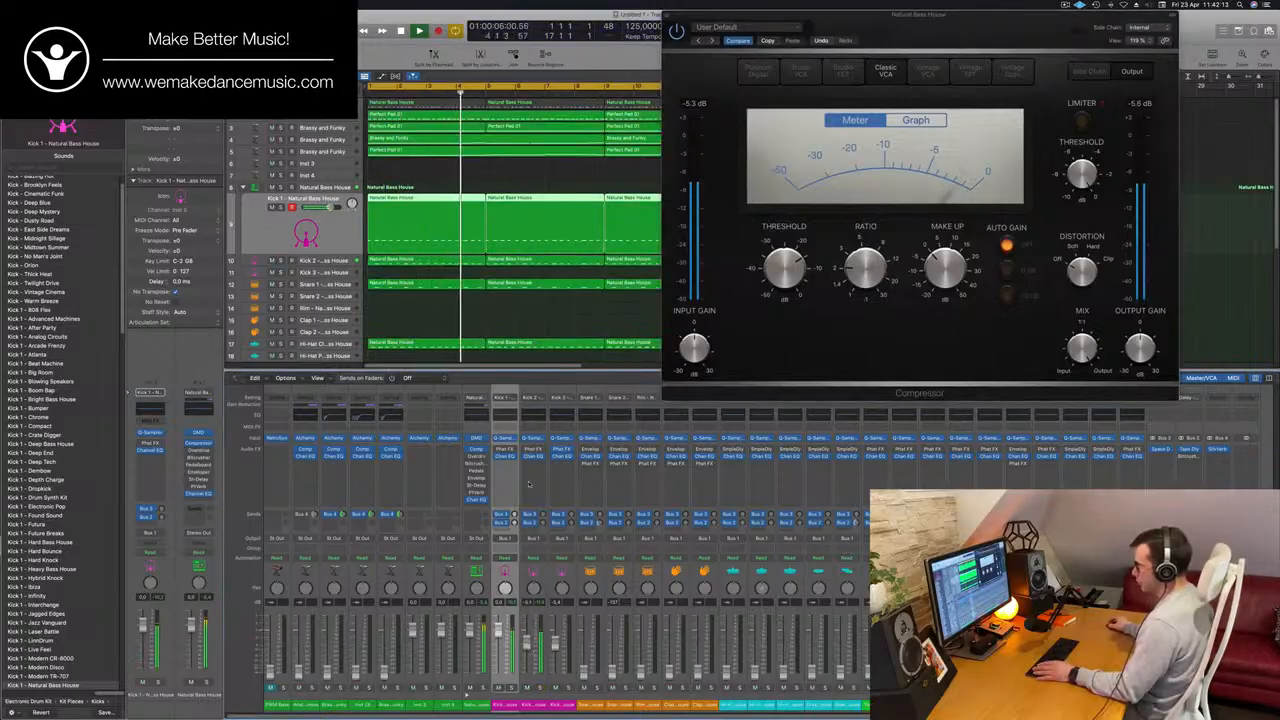
Boost the 75 Hz low shelf in Kick 2's Channel EQ to +7.7 dB and close the EQ and Compressor windows.
click(541, 417)
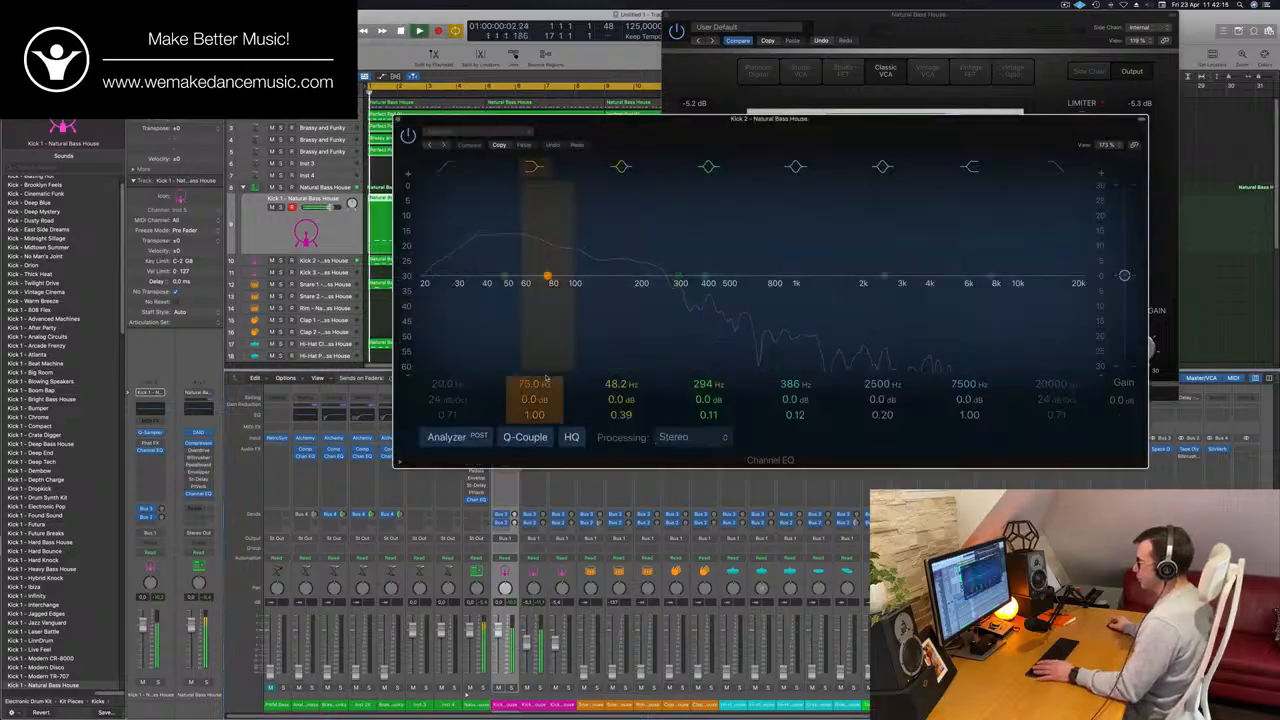
drag(533, 398, 533, 378)
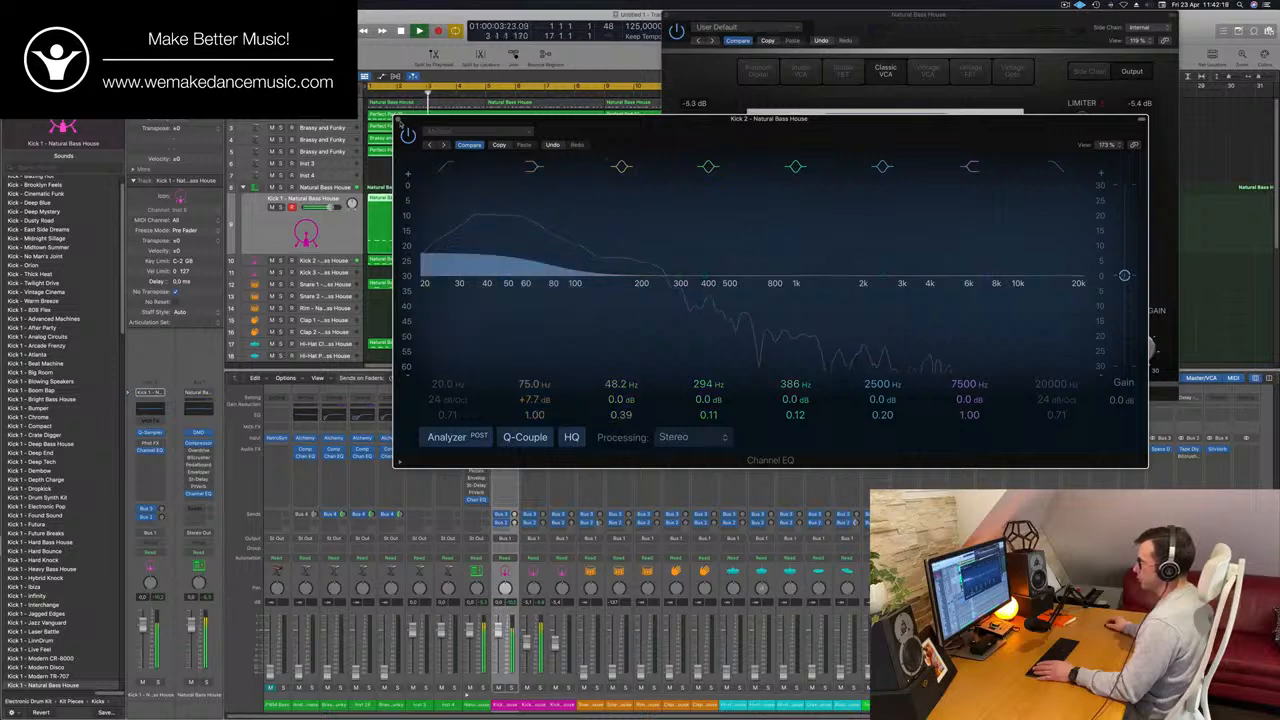
click(398, 119)
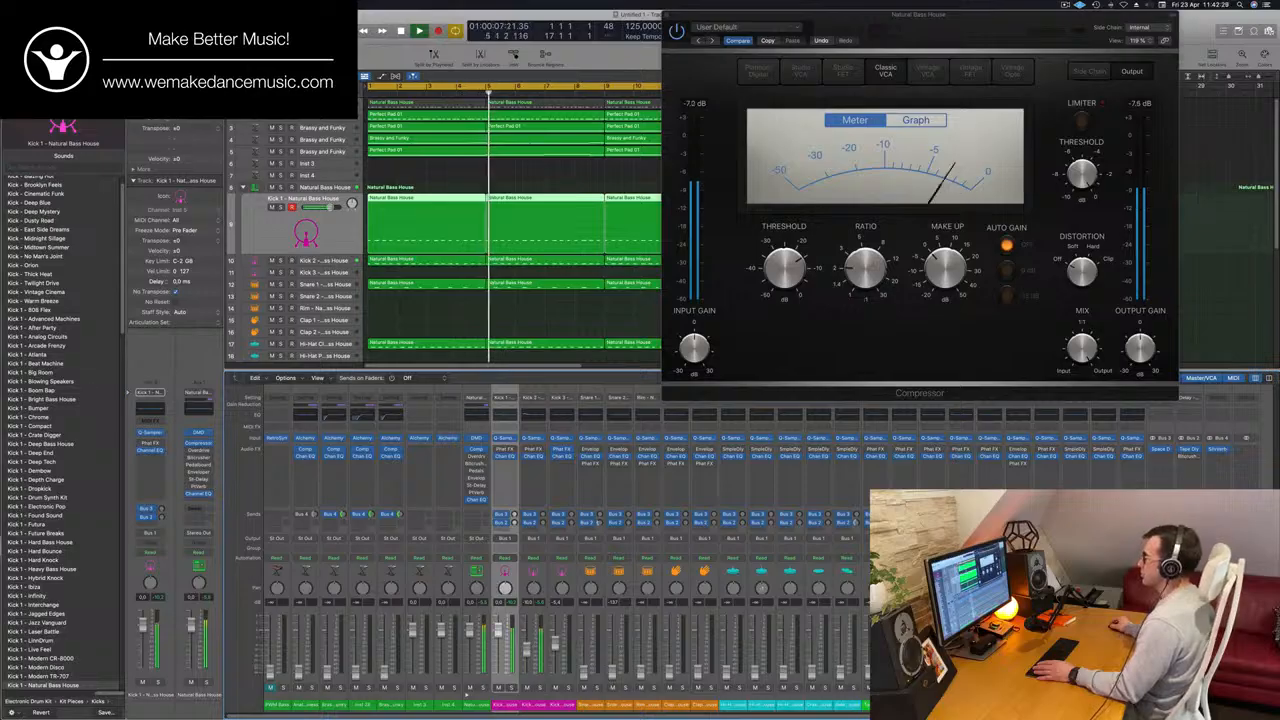
drag(690, 15, 481, 15)
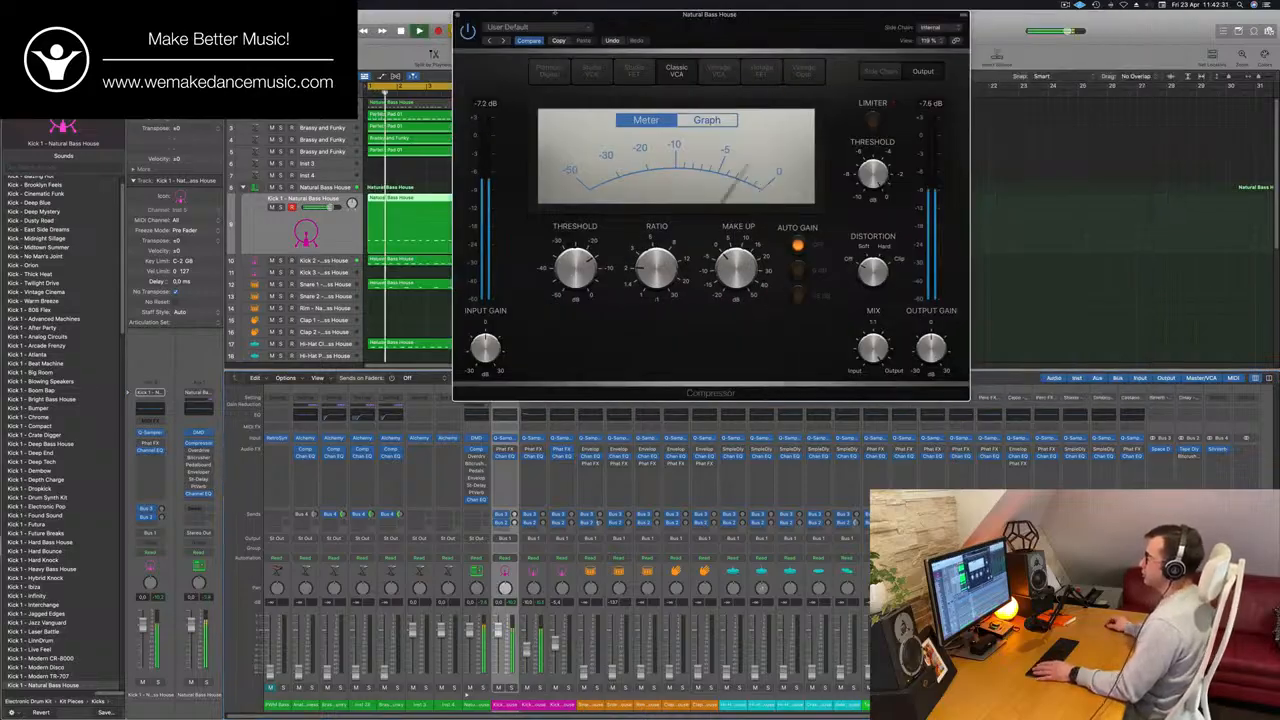
click(458, 15)
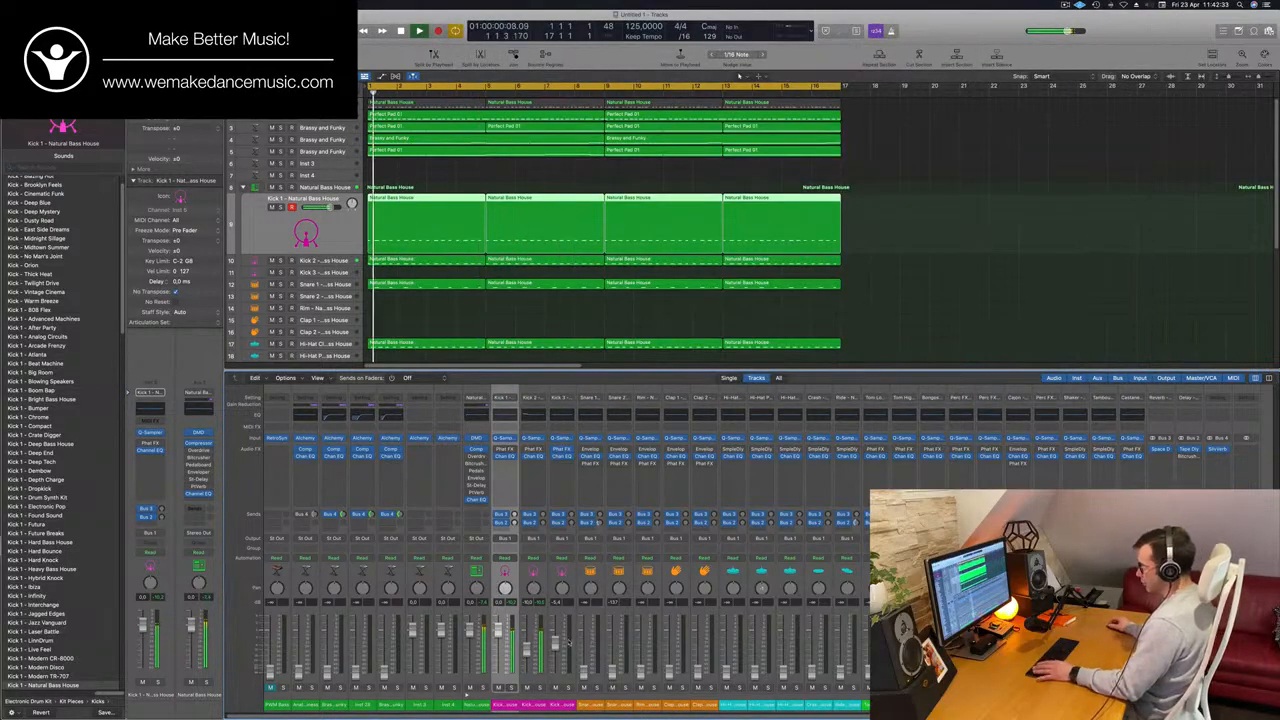
Bring the Snare 1 and Hi-Hat Closed faders back up against the kicks while replaying the loop from the start.
drag(585, 673, 585, 665)
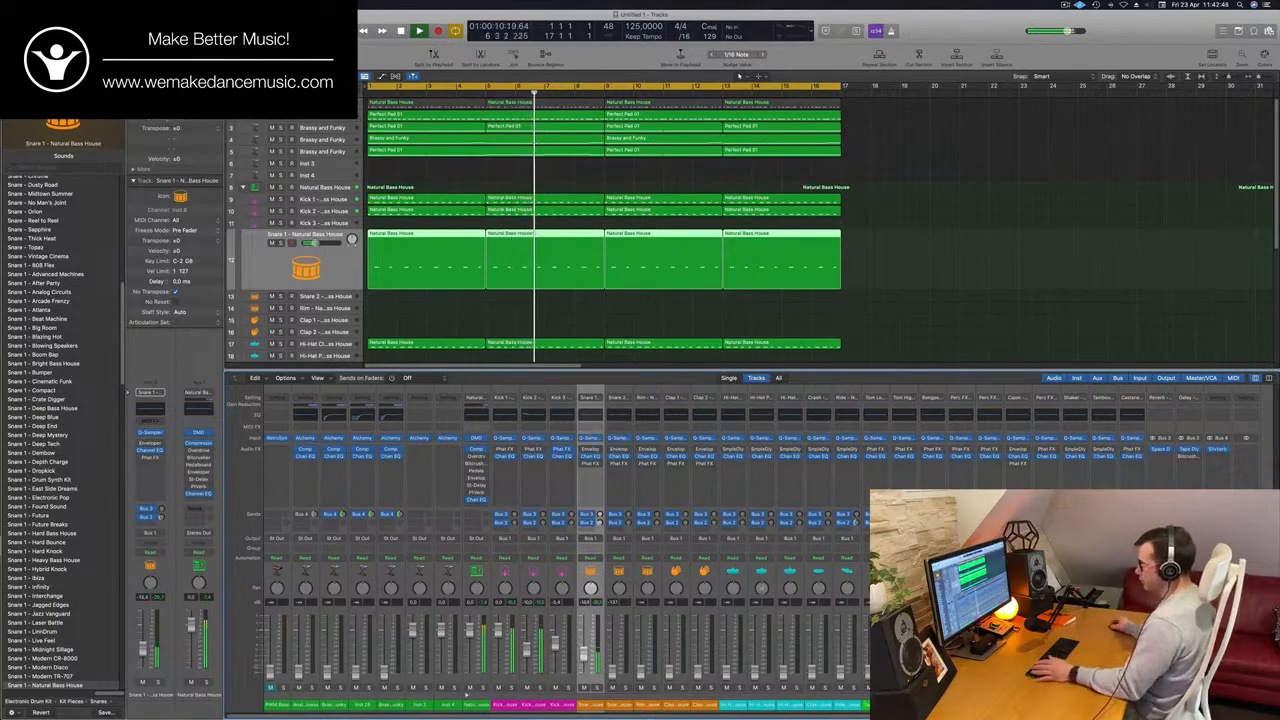
key(space)
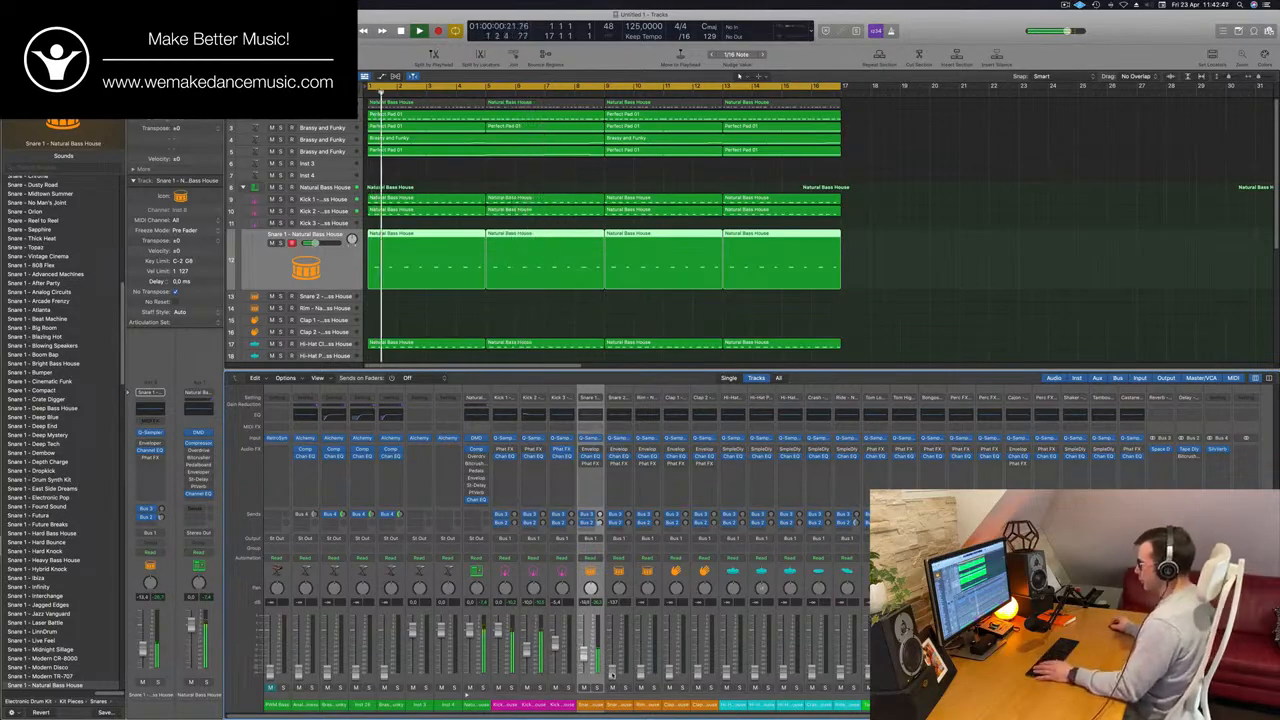
scroll(622, 287, down, 2)
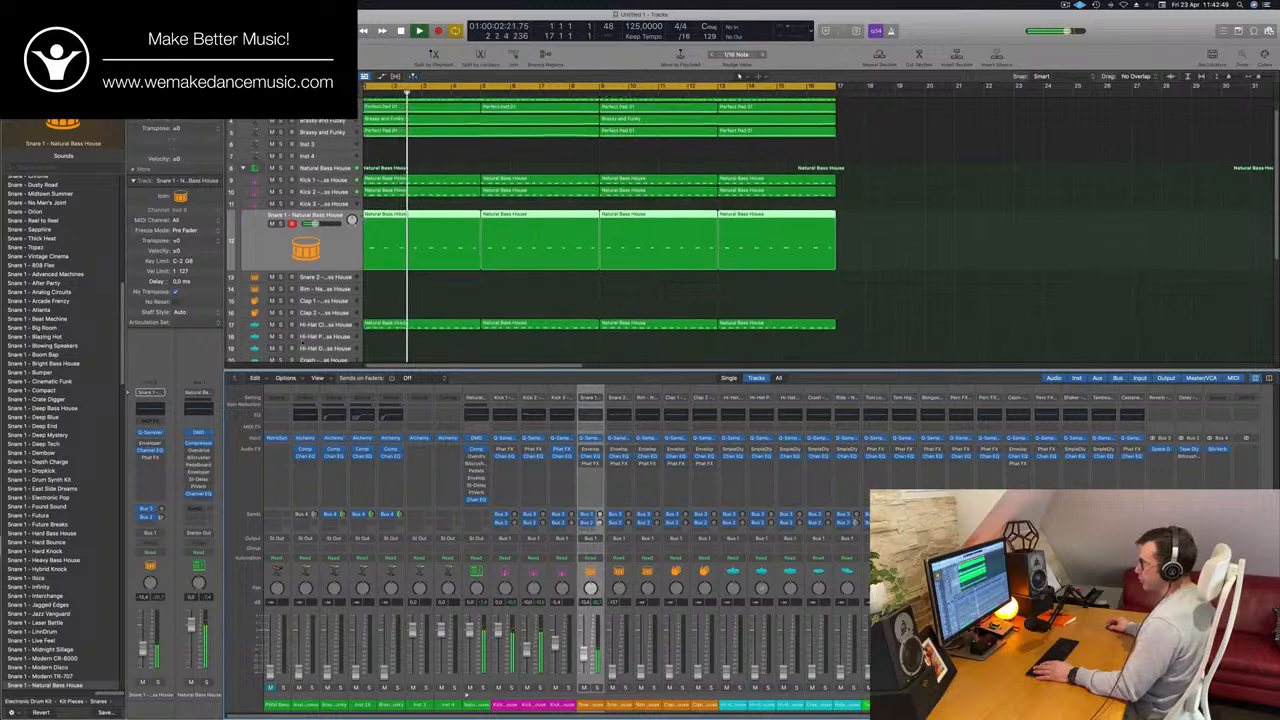
click(734, 571)
key(Return)
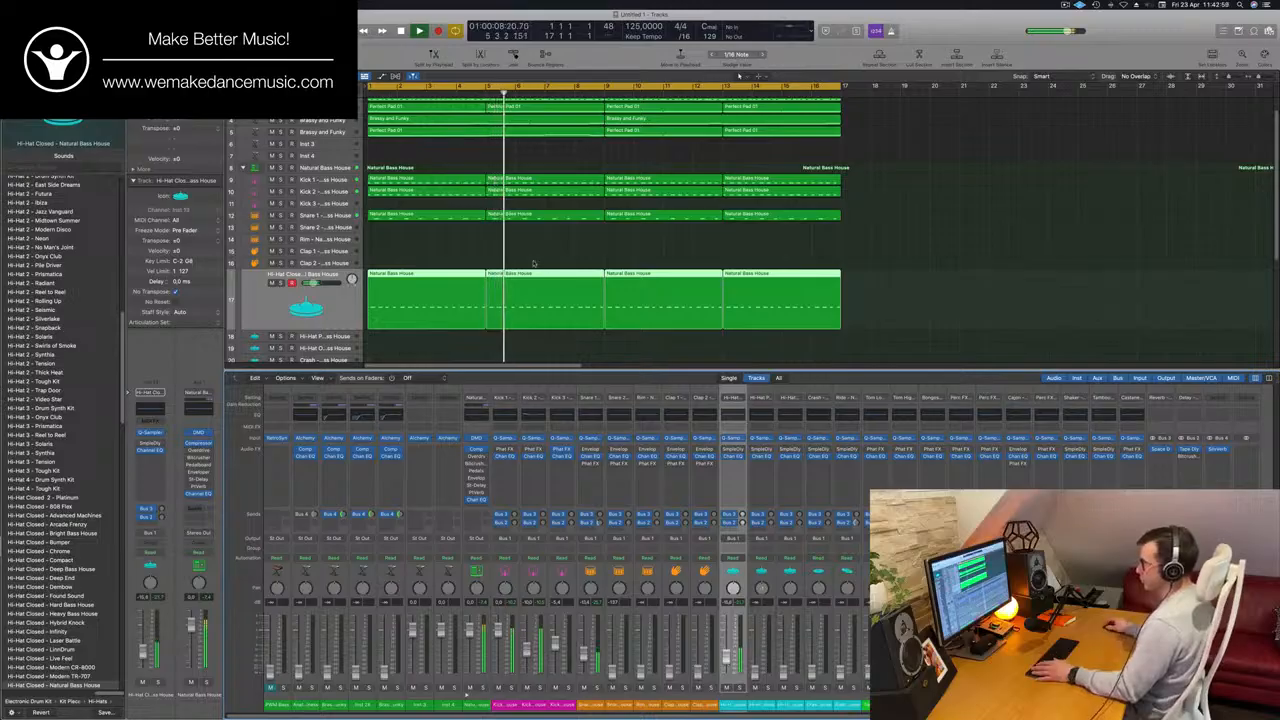
Bring the Ride fader up against the beat and roll off its low frequencies with the low cut in Channel EQ.
scroll(600, 225, down, 3)
click(347, 314)
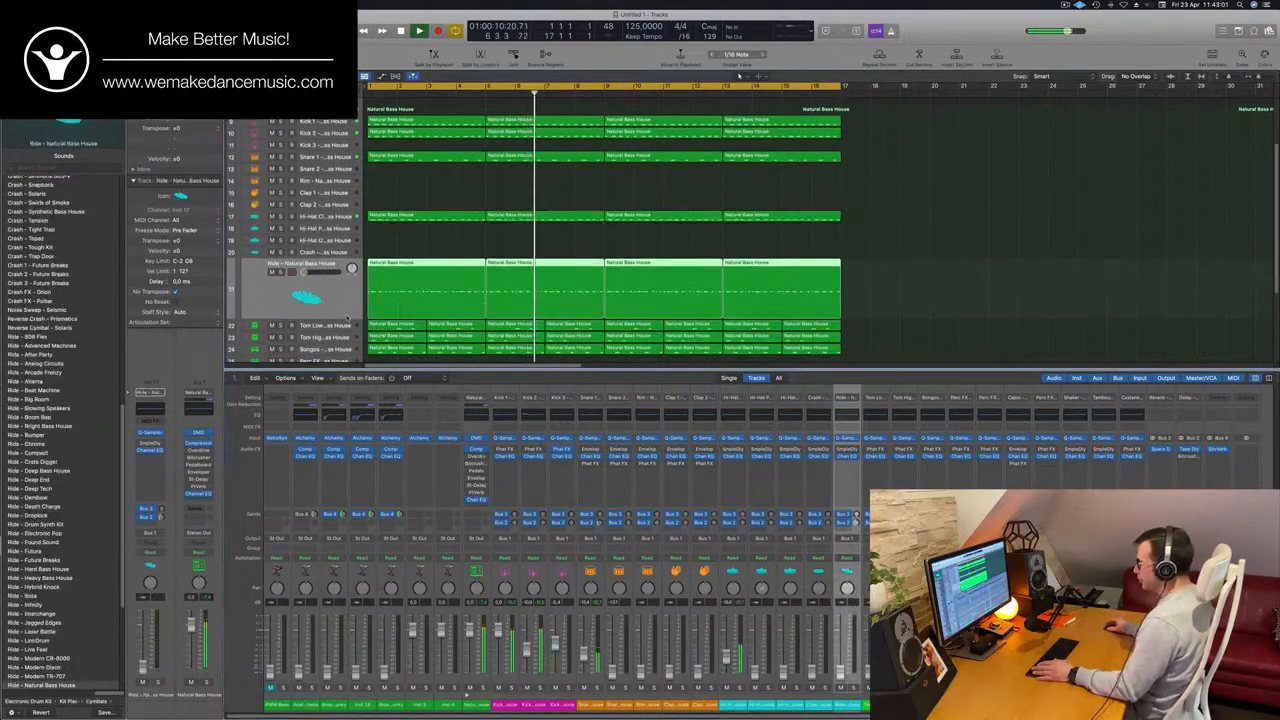
key(Return)
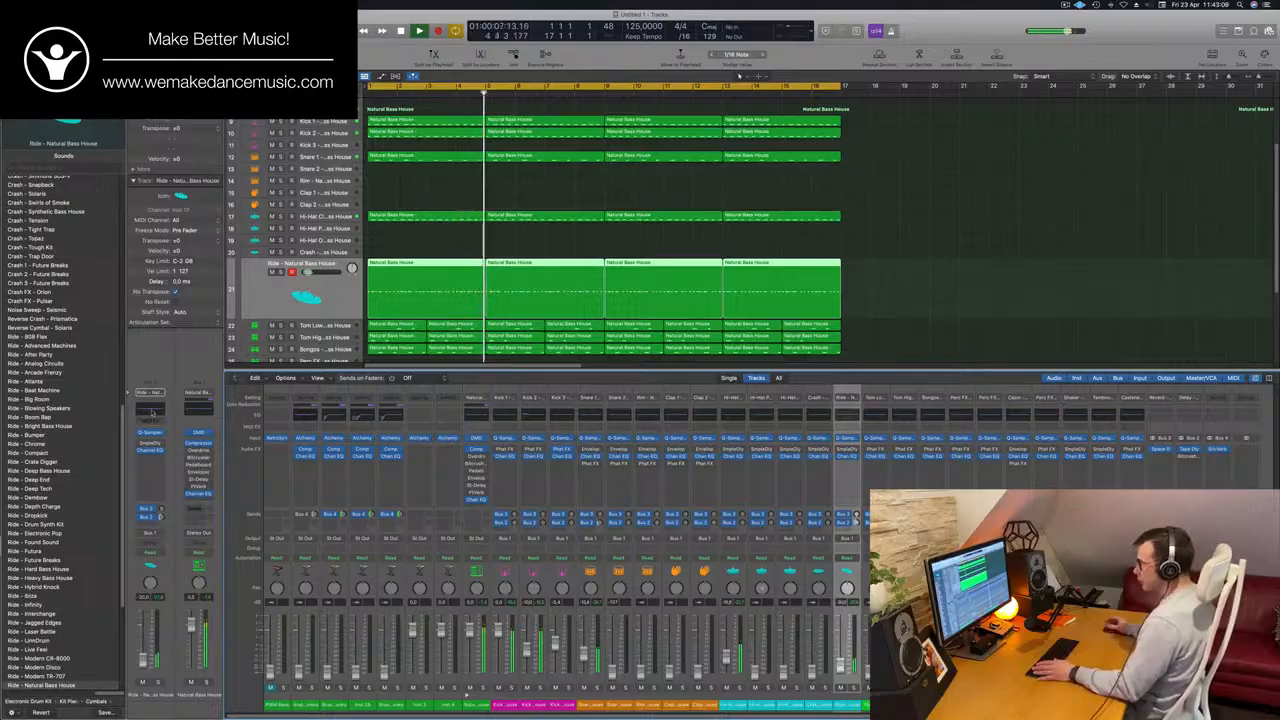
click(155, 413)
drag(447, 165, 778, 207)
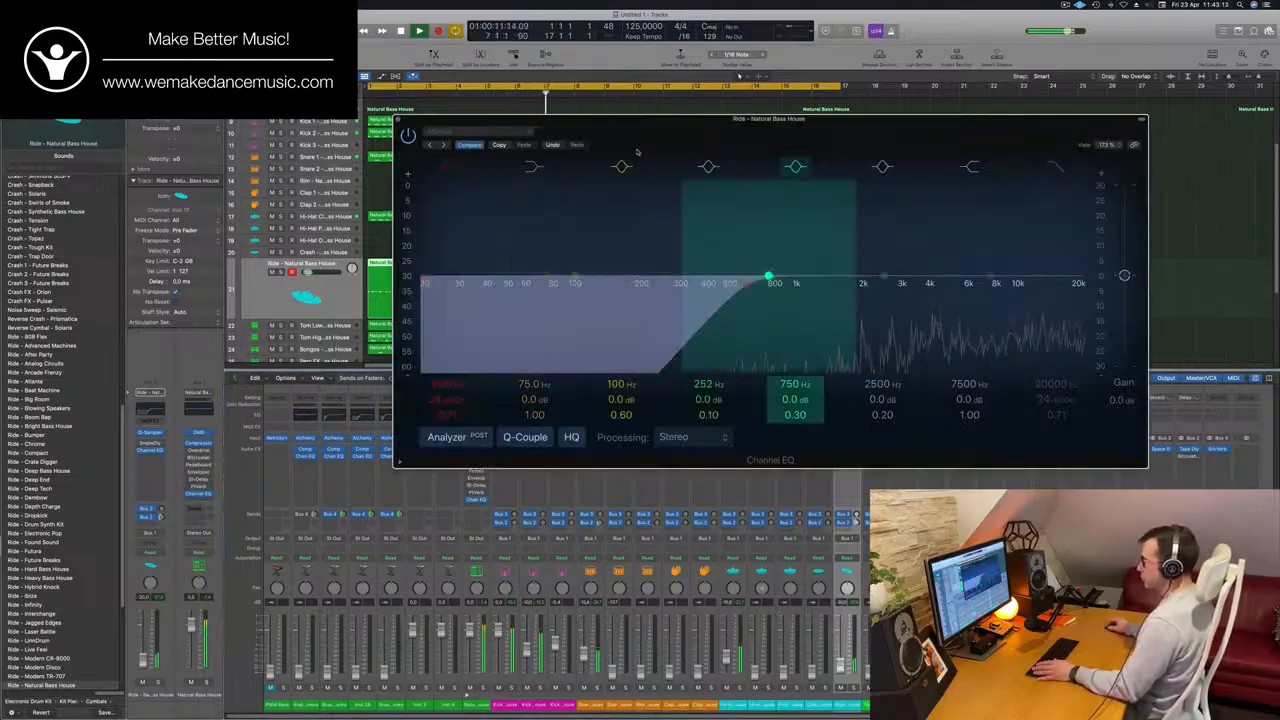
click(398, 120)
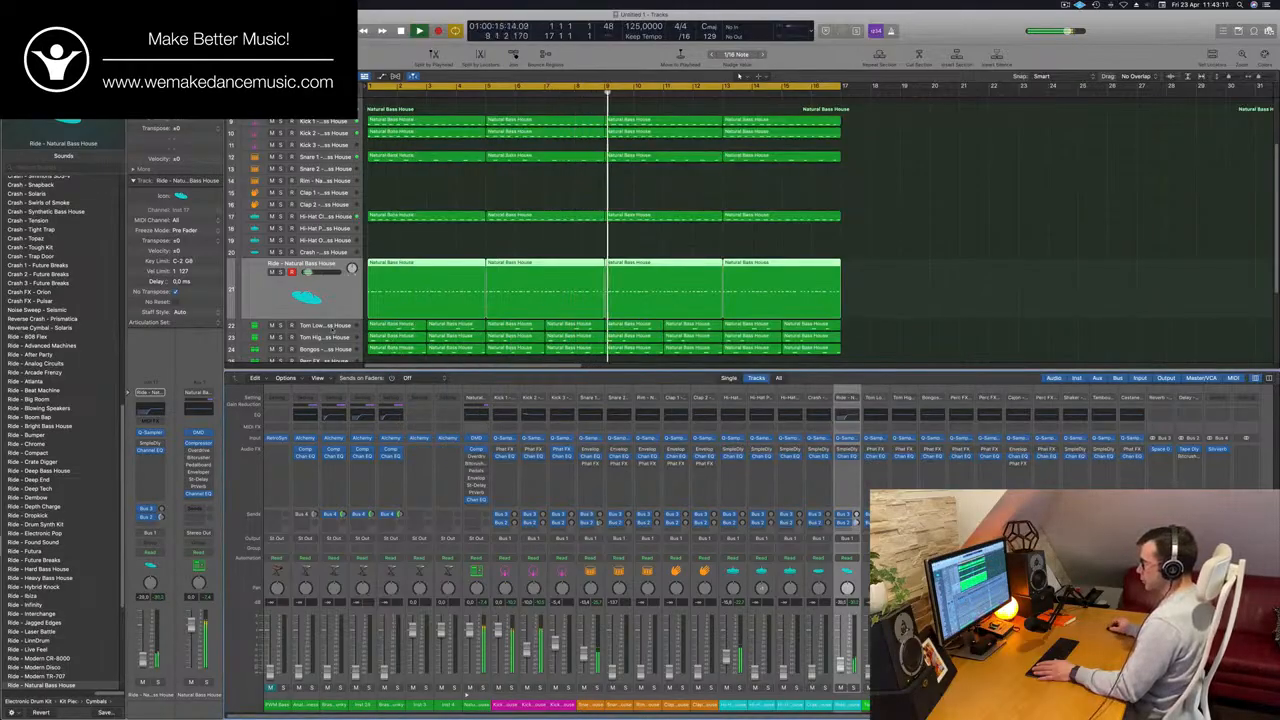
Select the Tom Low track and bring its fader up under the drums while replaying the loop from the start.
click(333, 326)
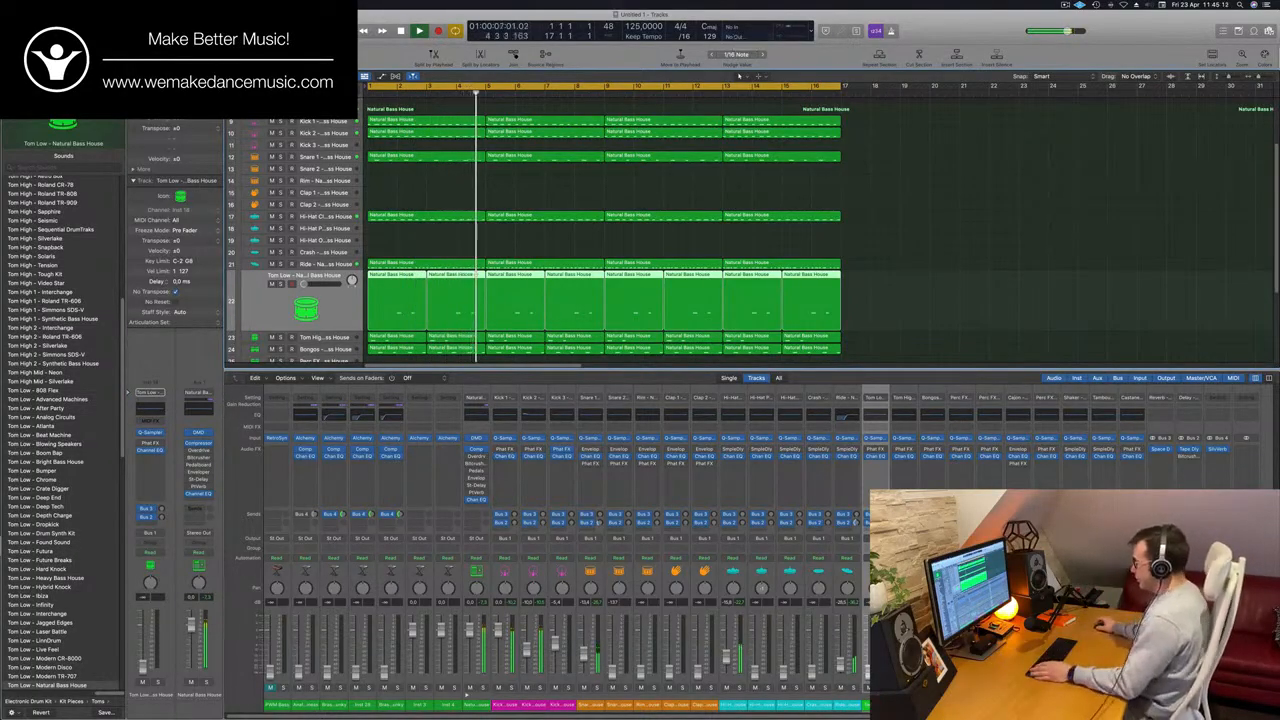
key(Return)
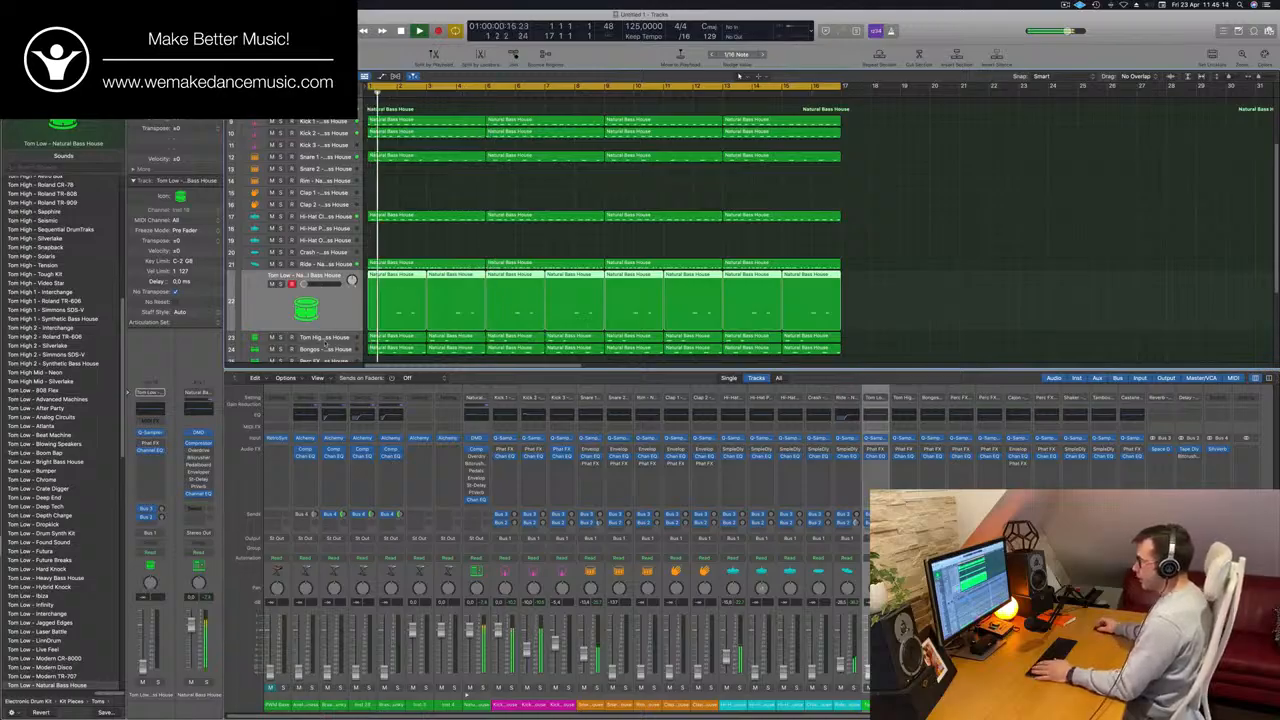
key(Return)
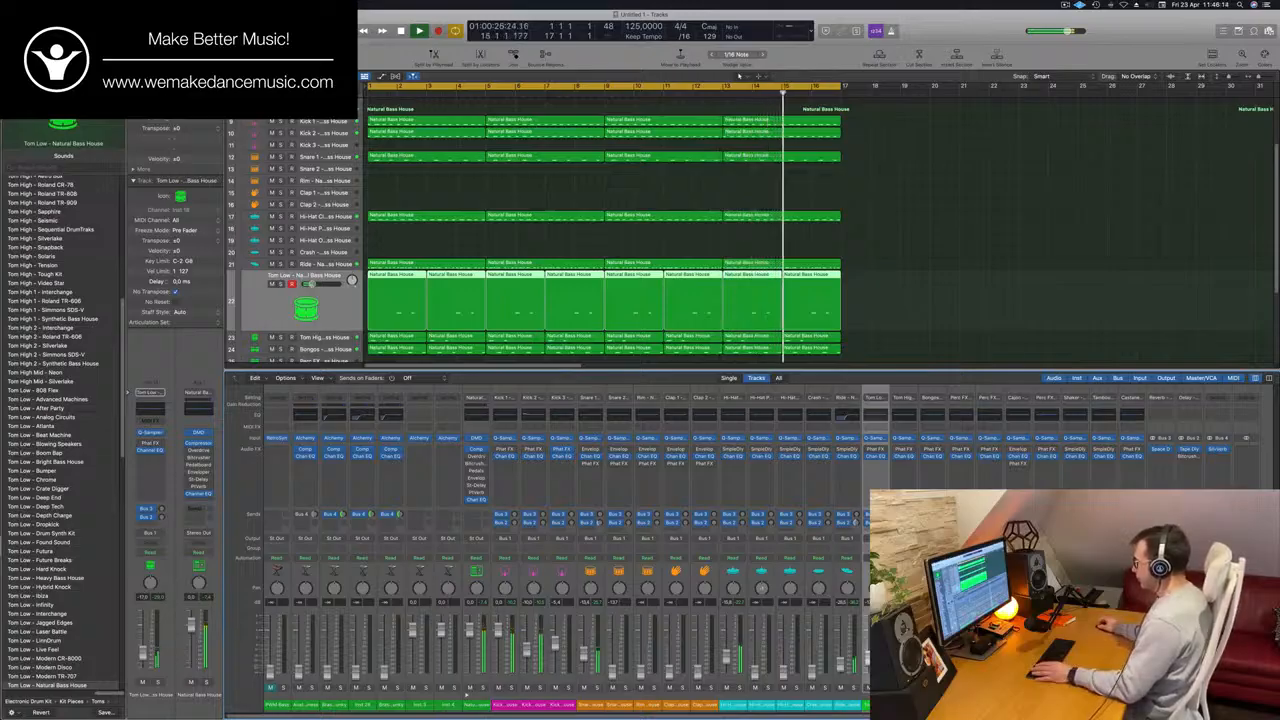
Work down through Tom High, Bongos, Perc FX 2 and Perc FX 3, bringing their faders up into the playing beat.
scroll(384, 232, down, 2)
scroll(384, 232, down, 2)
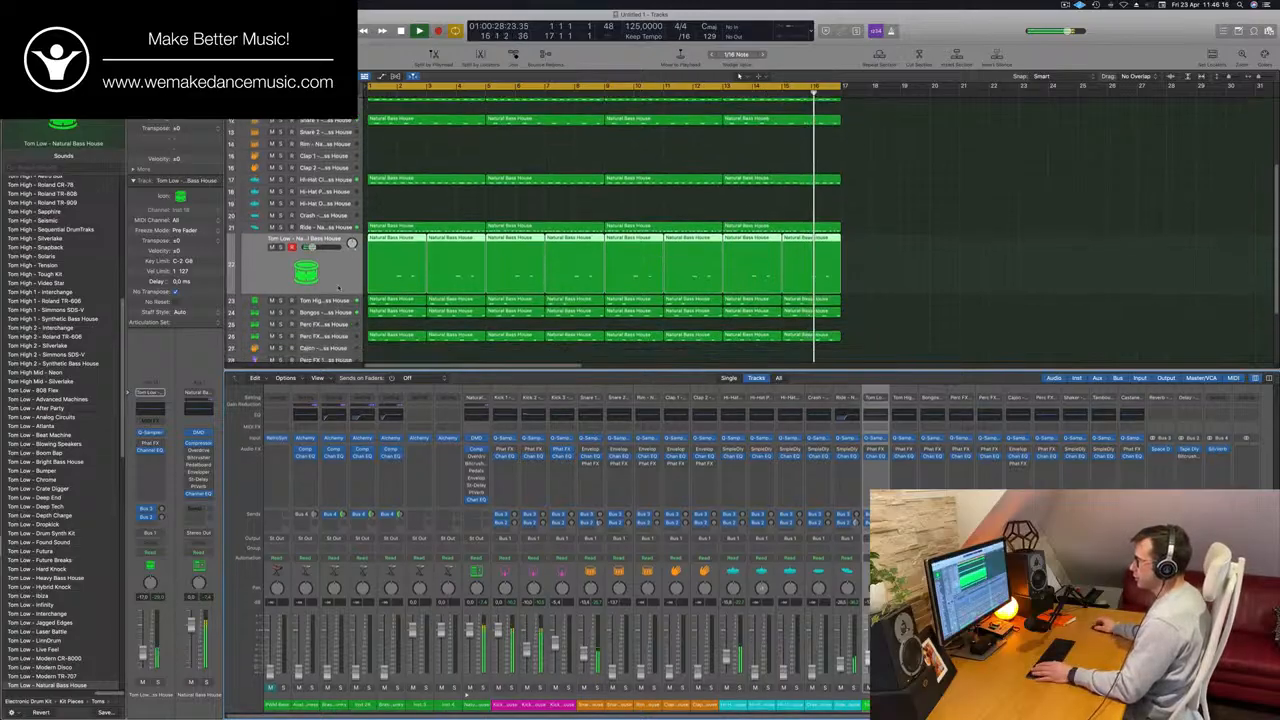
click(338, 293)
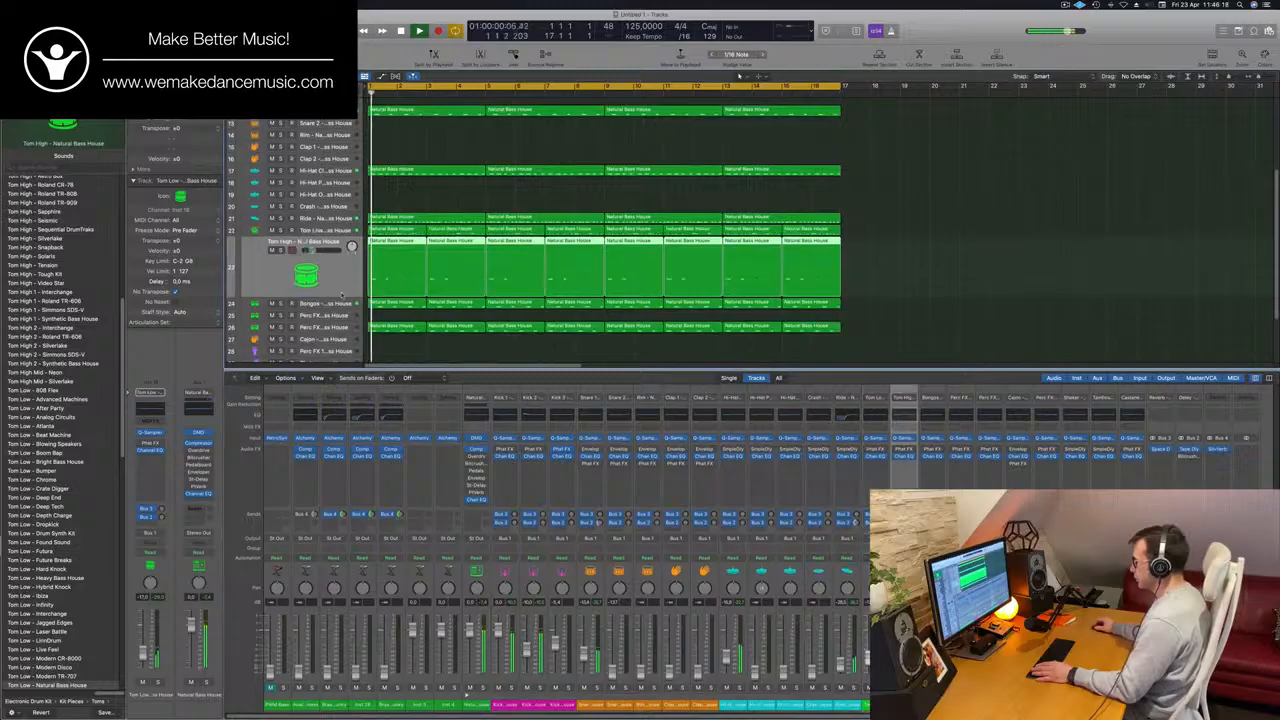
key(Down)
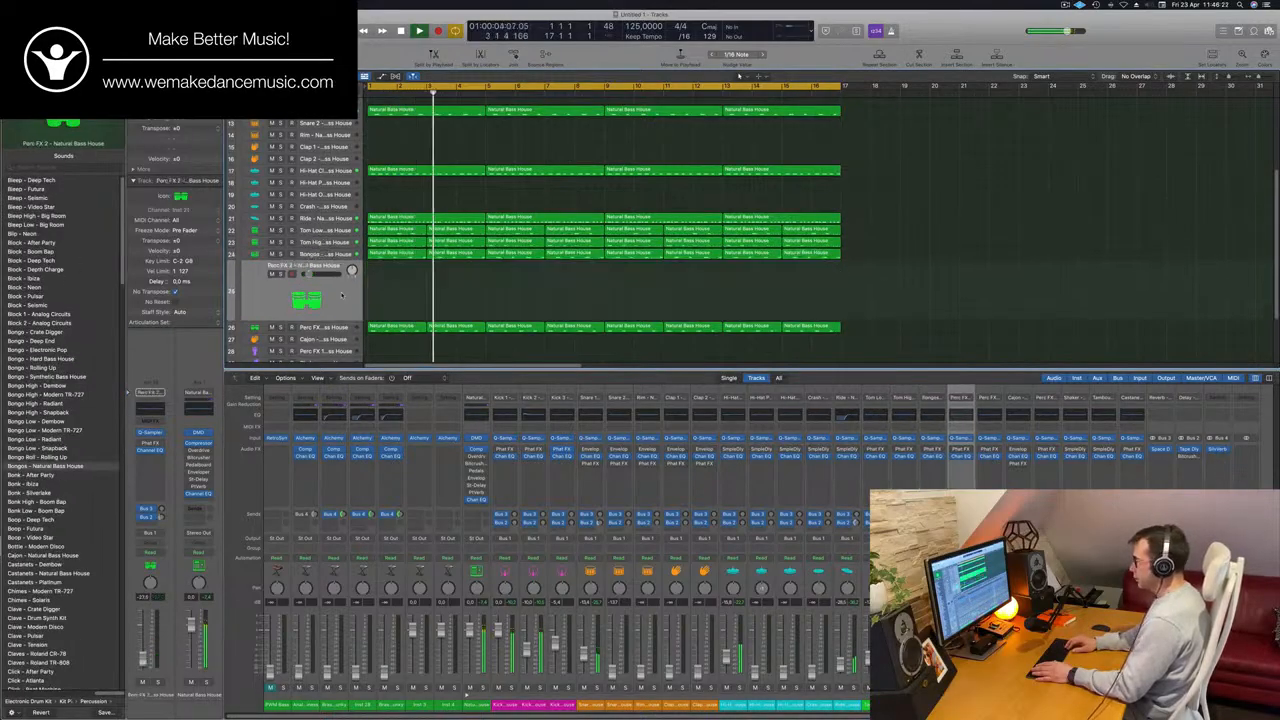
key(Down)
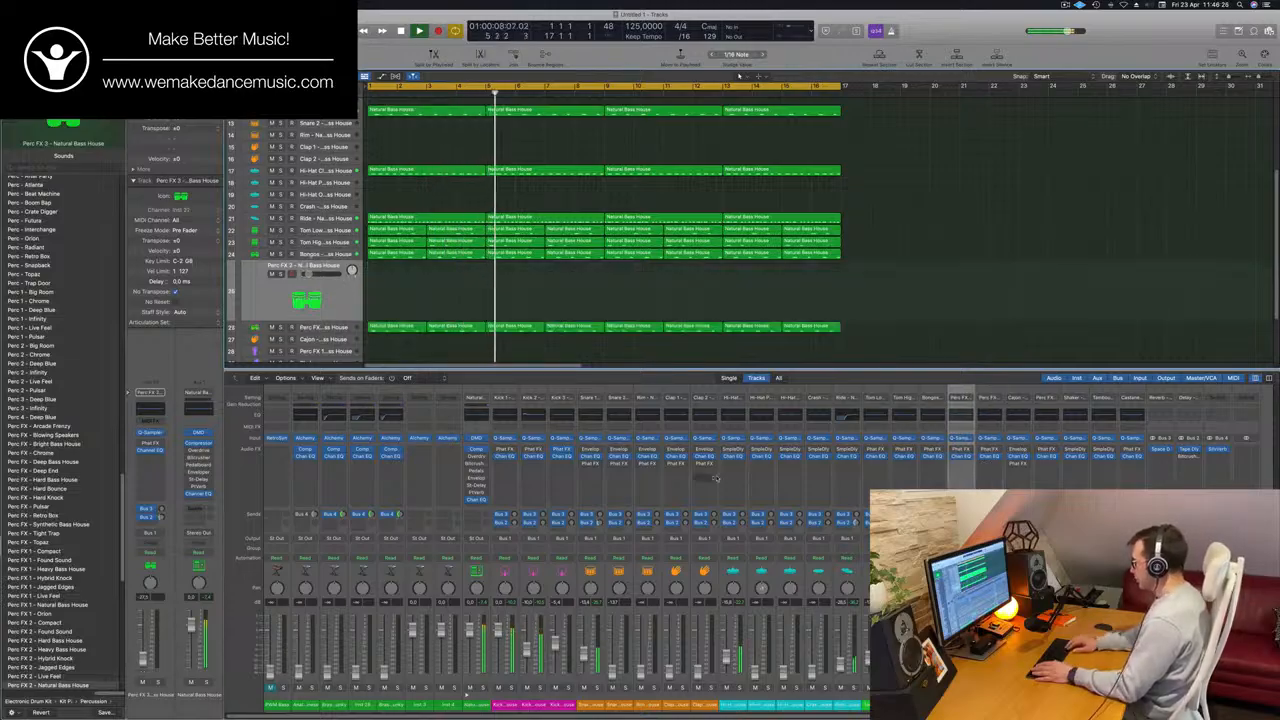
key(Down)
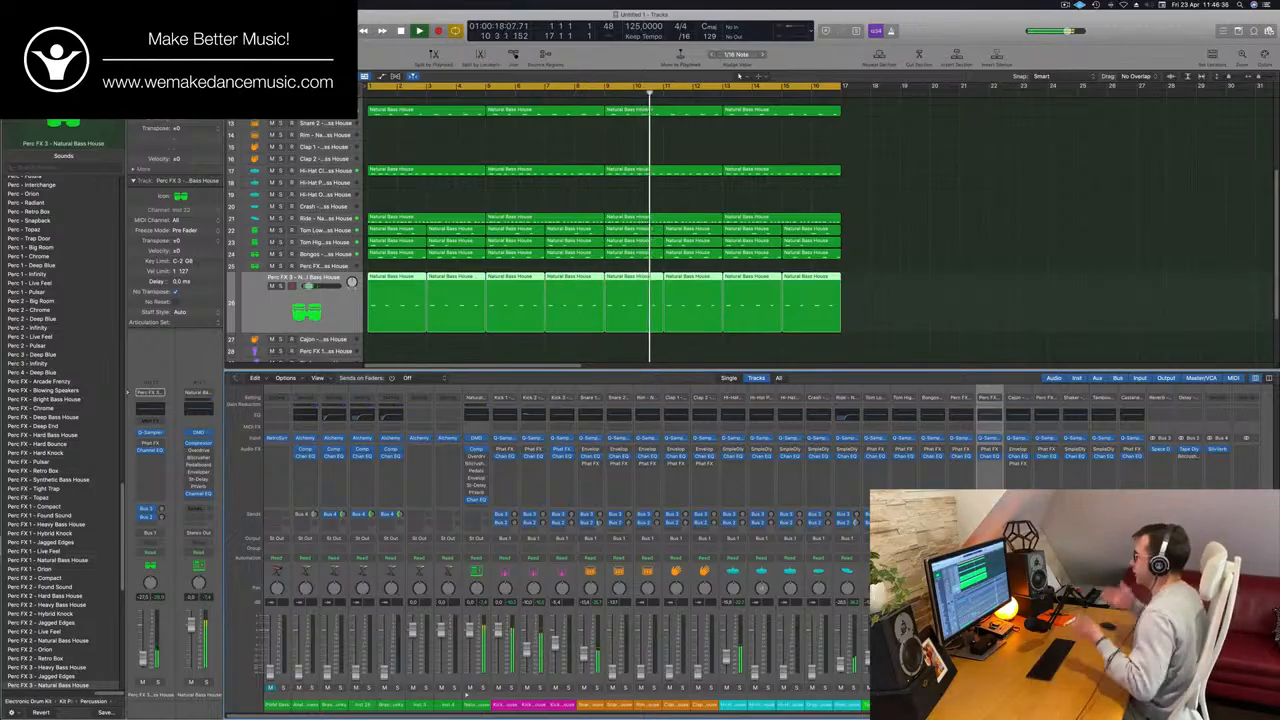
Select the Analogue Happiness bass track and raise its fader against the drums while replaying the loop from the start.
scroll(543, 206, up, 6)
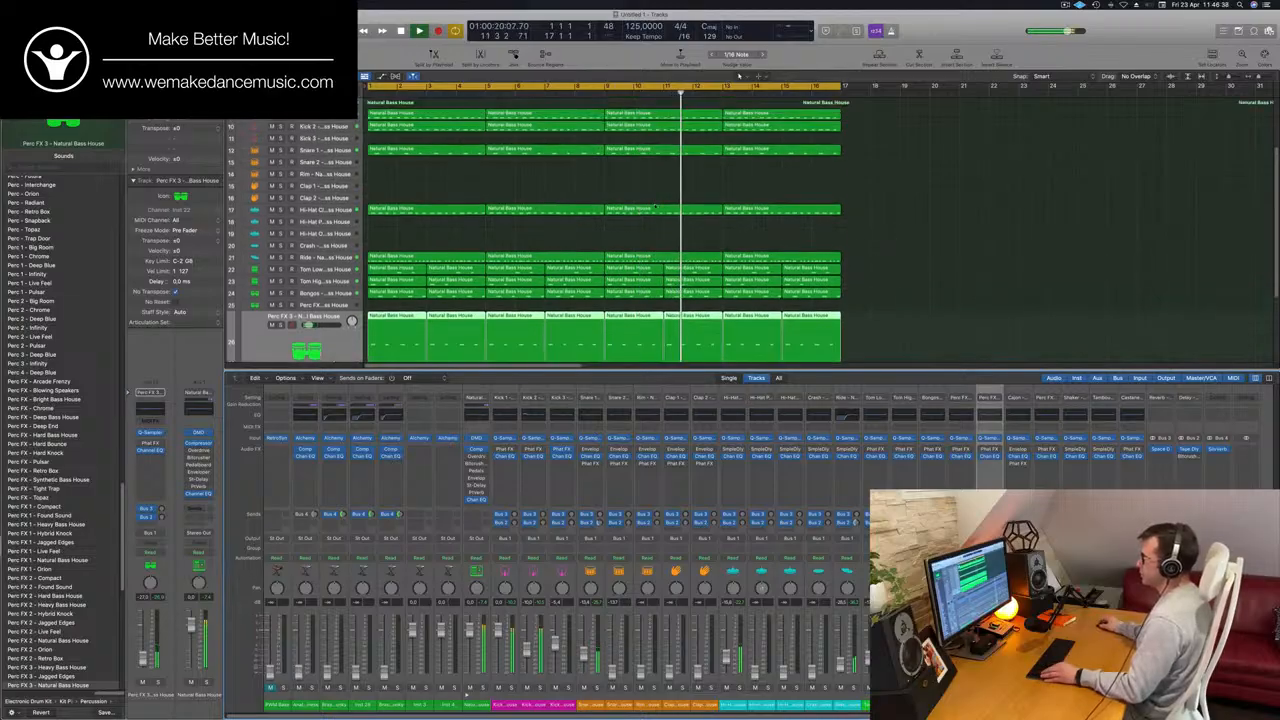
scroll(506, 225, up, 1)
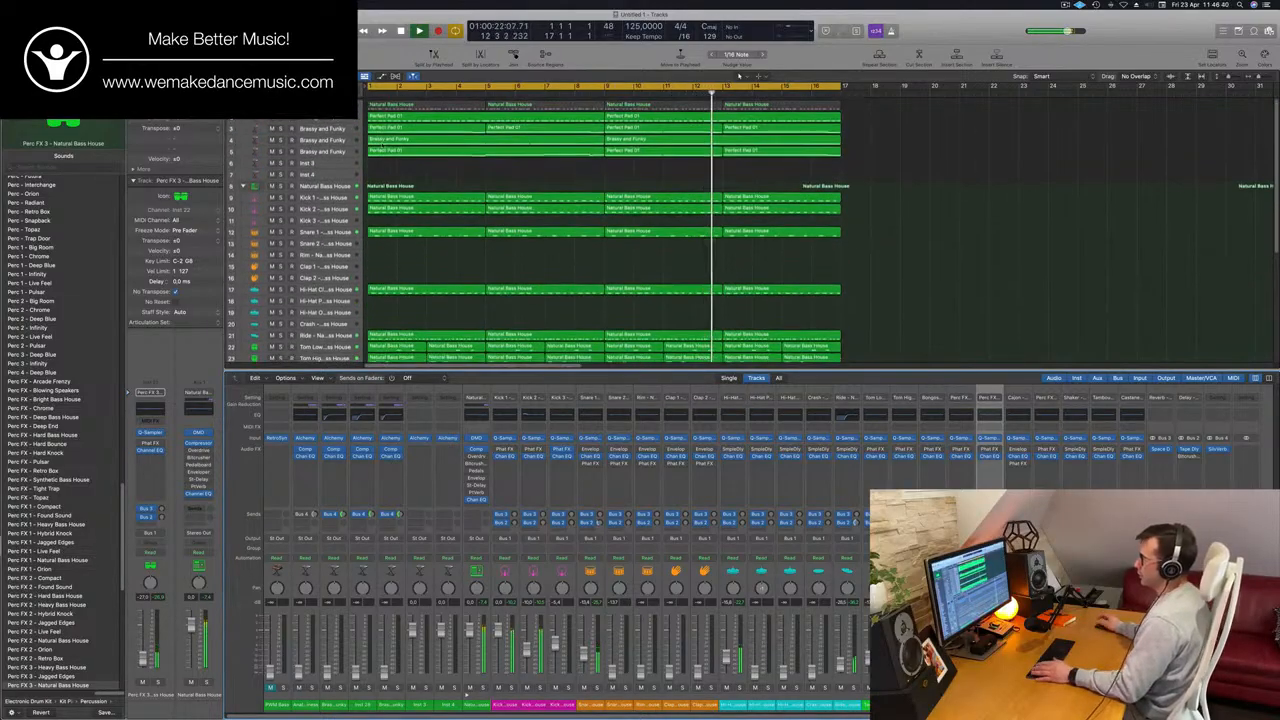
click(335, 117)
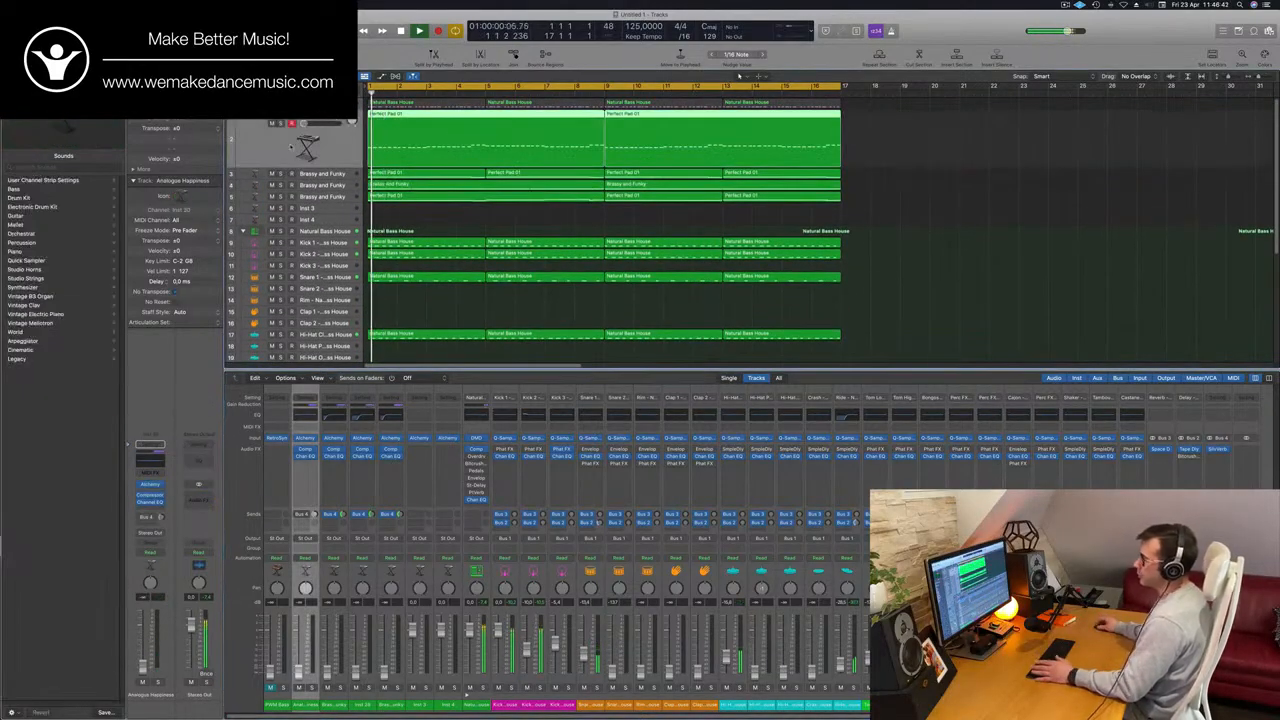
key(space)
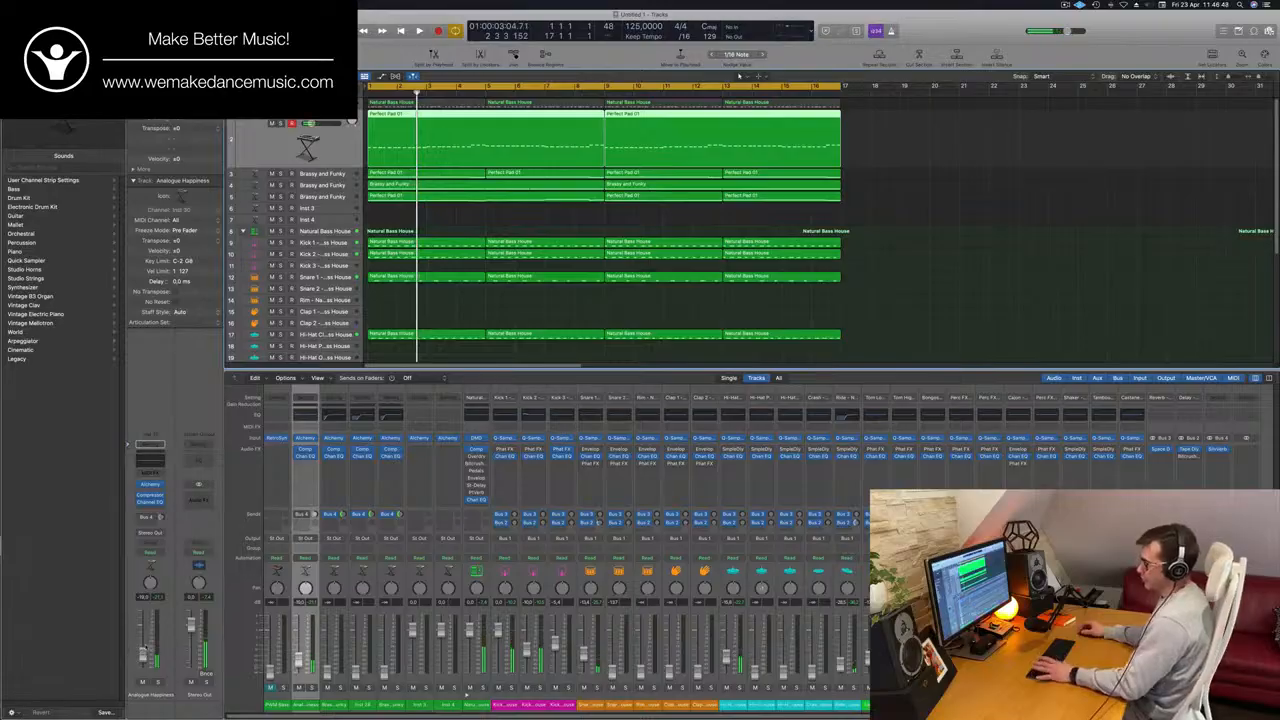
key(Return)
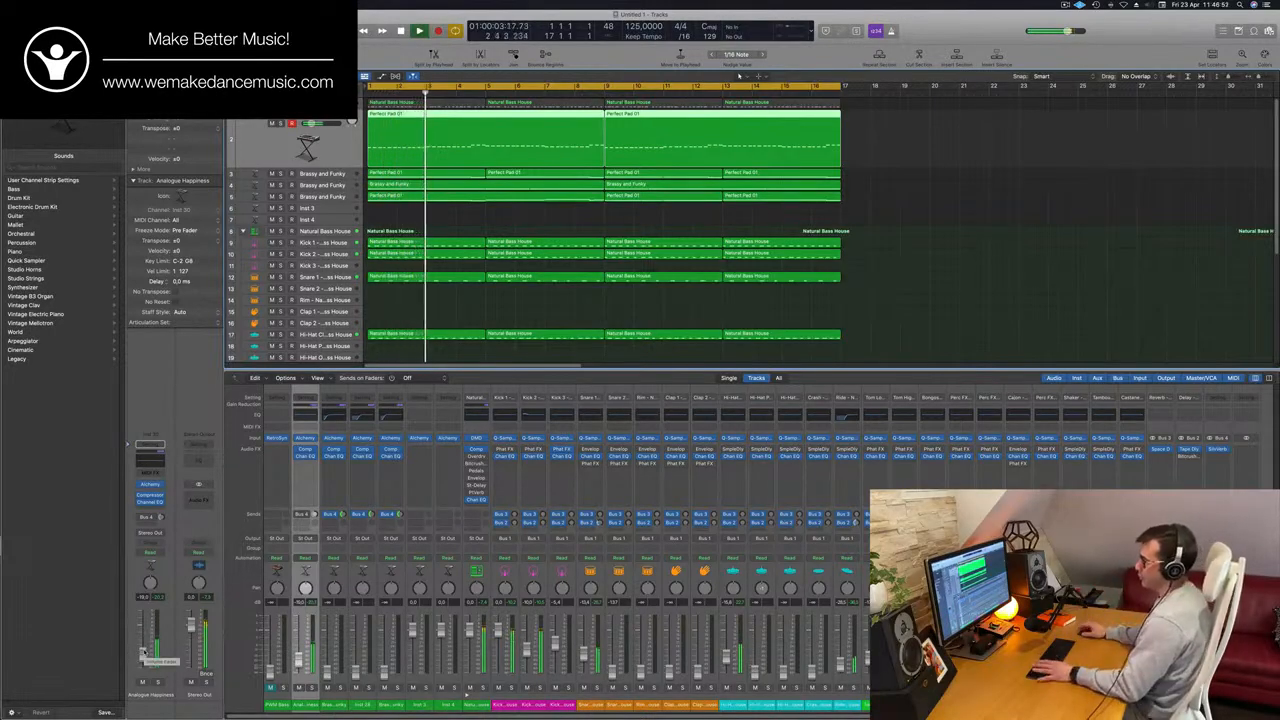
key(Return)
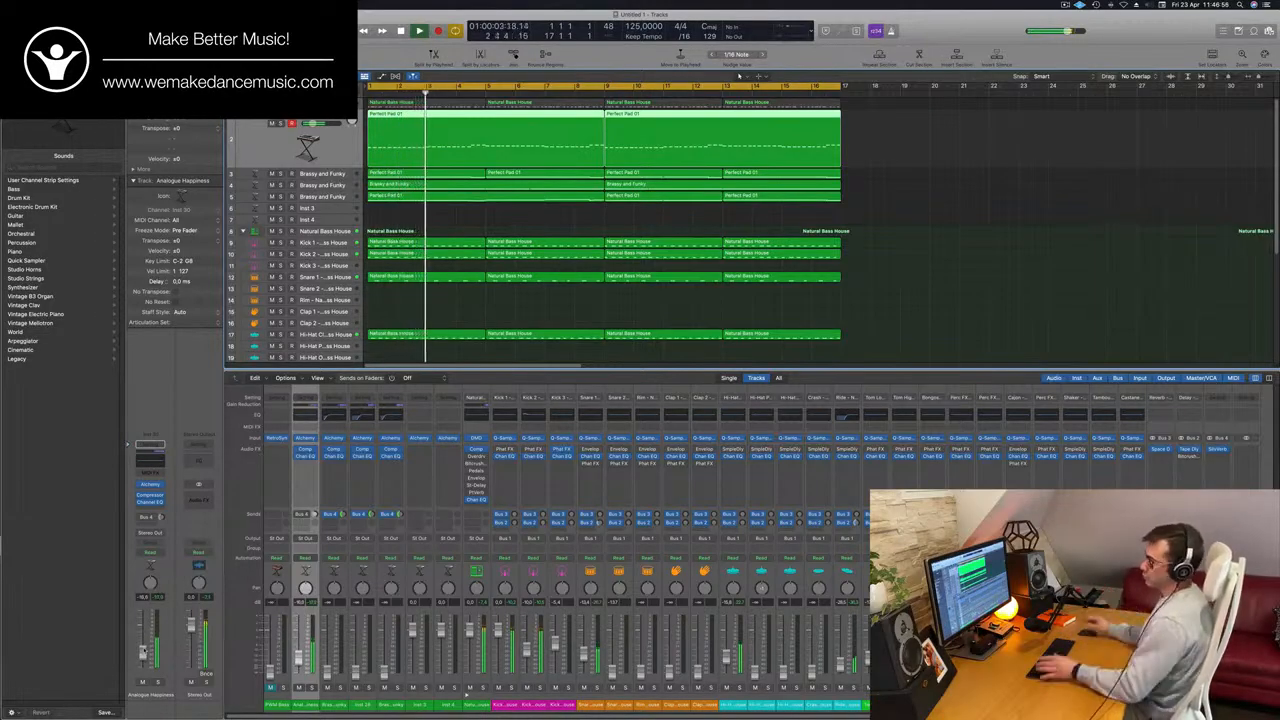
Paste the copied settings into the Analogue Happiness track's Alchemy and fine-tune its Cutoff knob against the playing loop.
key(Return)
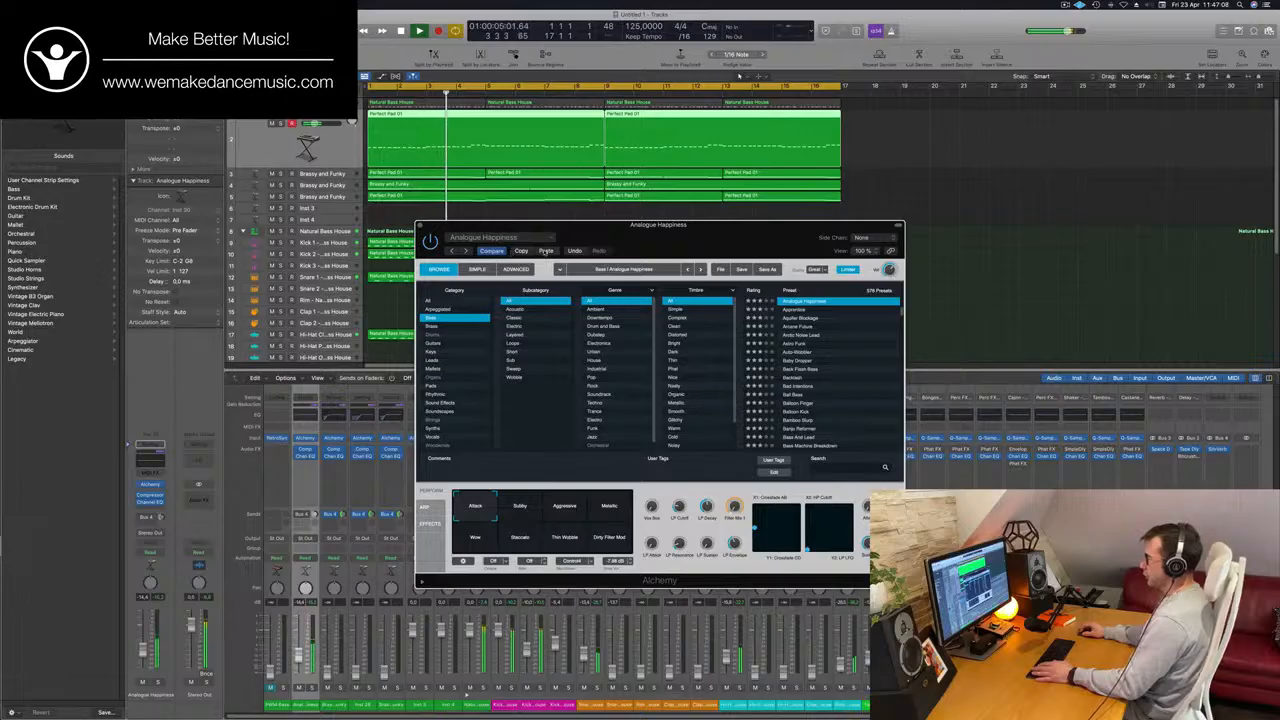
click(547, 251)
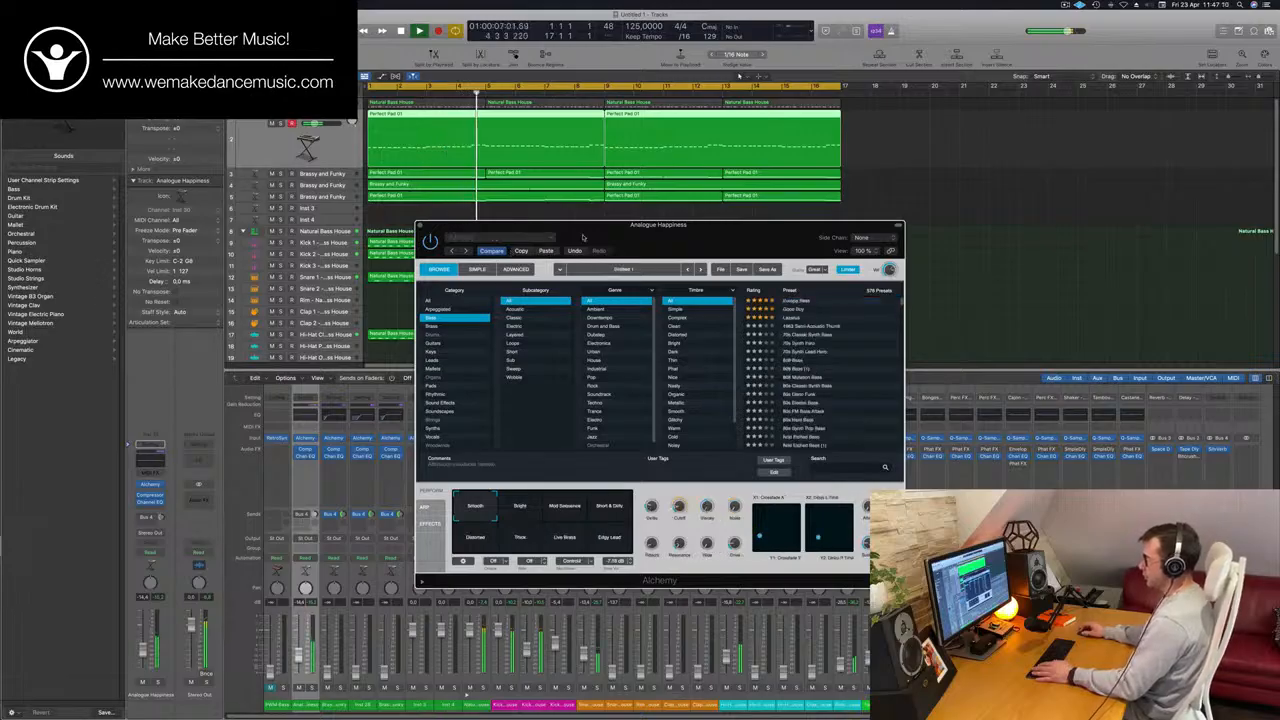
drag(583, 237, 711, 223)
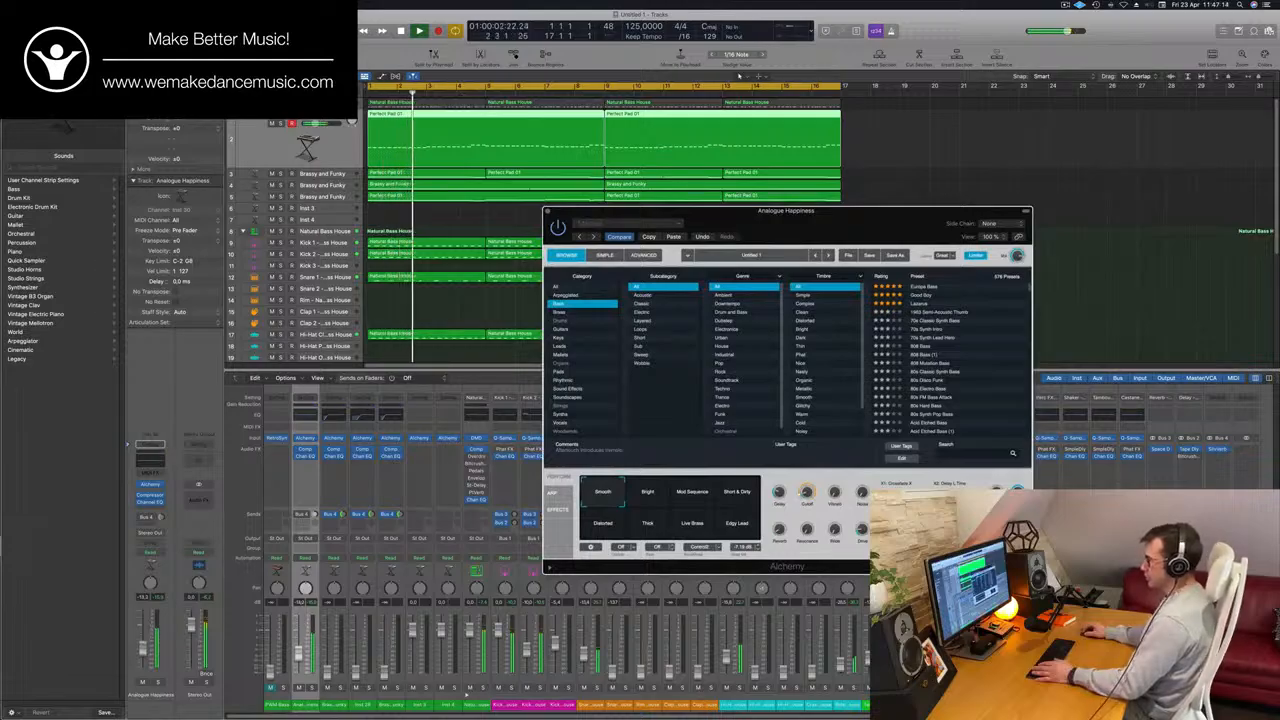
drag(143, 653, 144, 651)
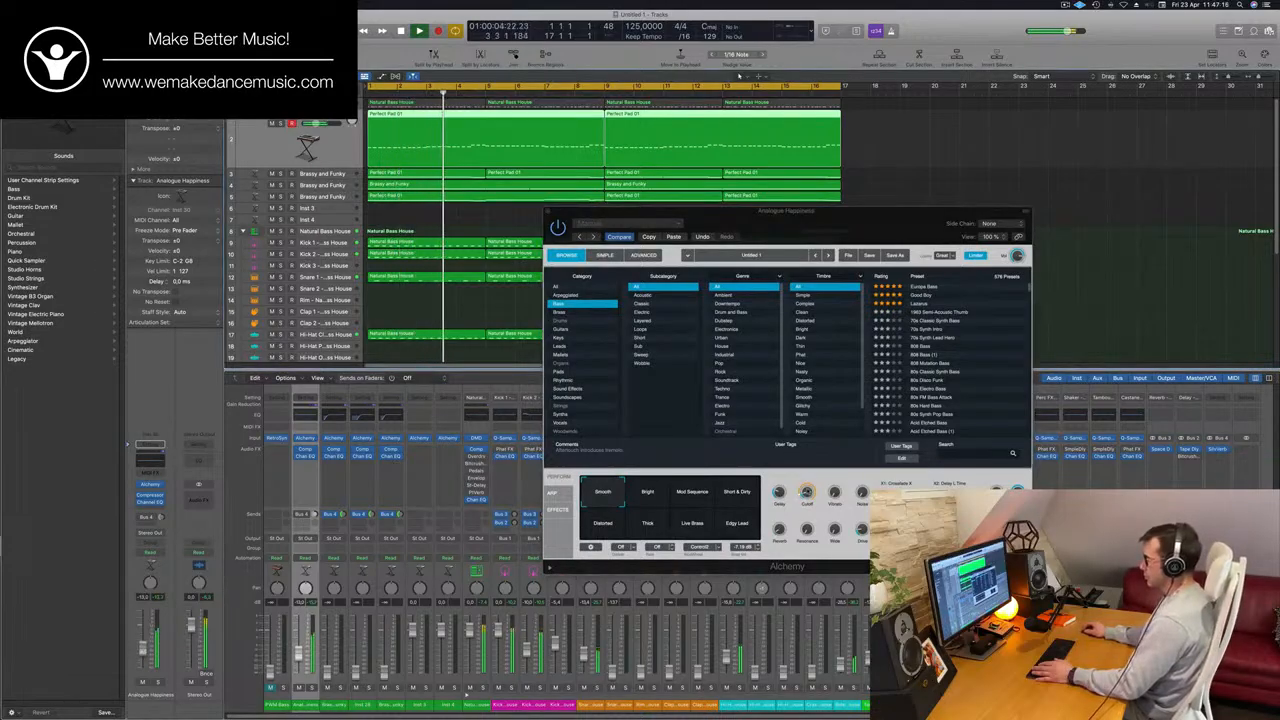
click(807, 493)
drag(810, 498, 810, 501)
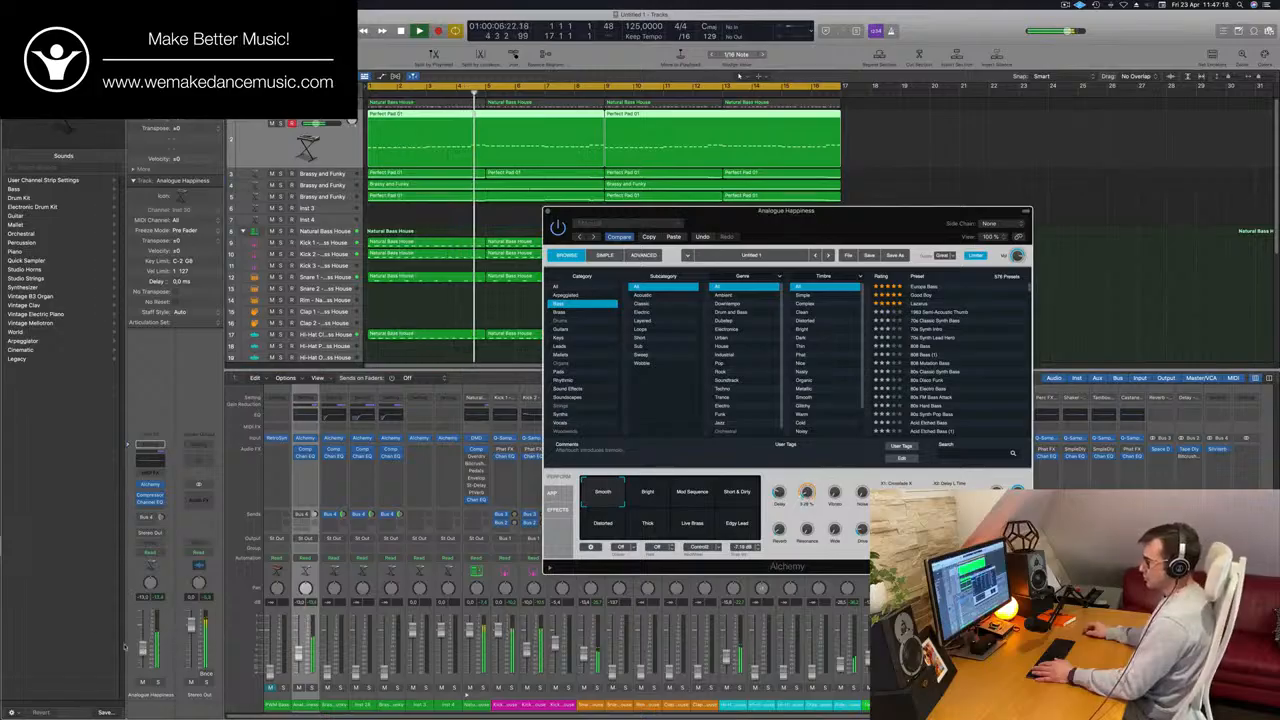
Raise the Analogue Happiness fader further, replay the loop from the start and close the Alchemy window.
drag(143, 651, 144, 647)
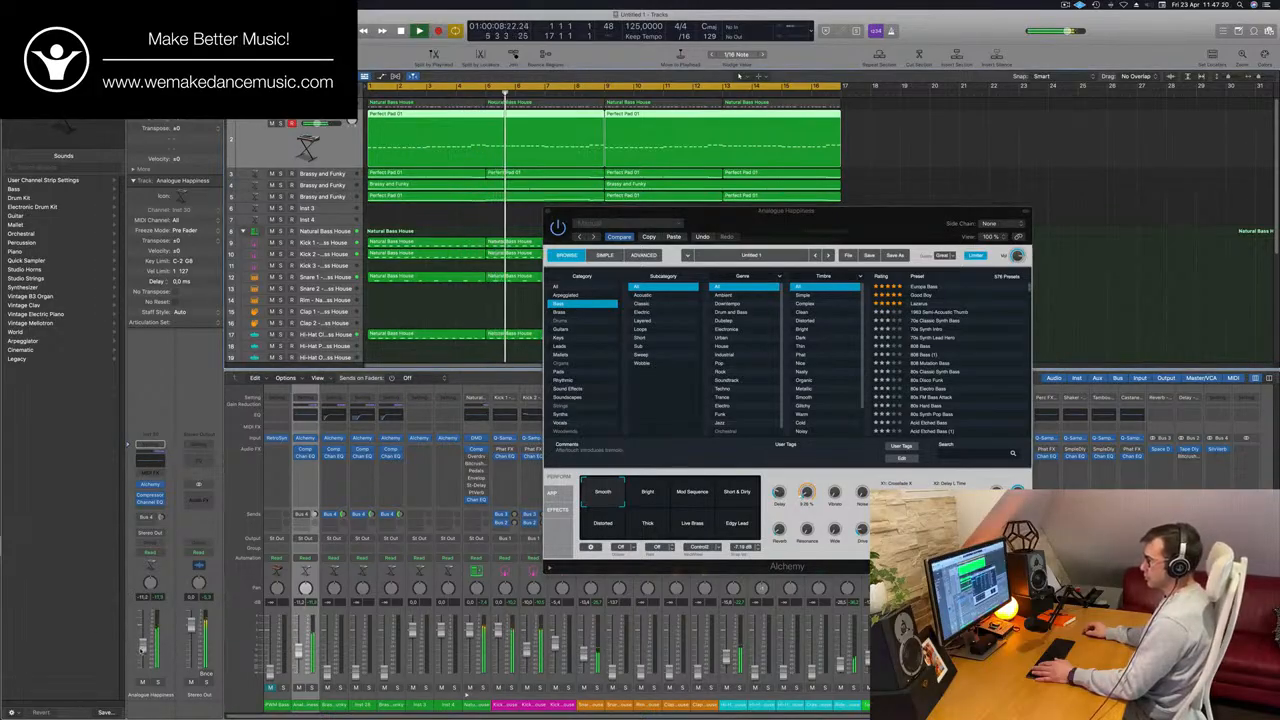
key(Return)
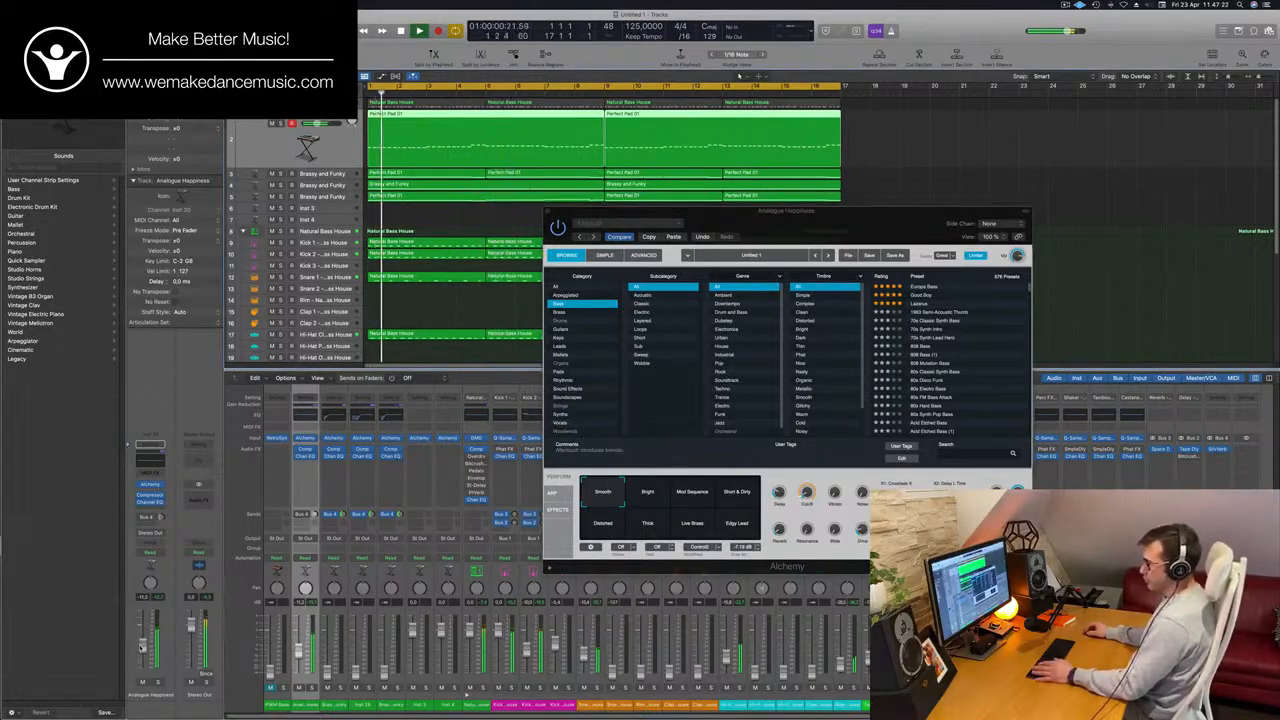
drag(815, 218, 708, 260)
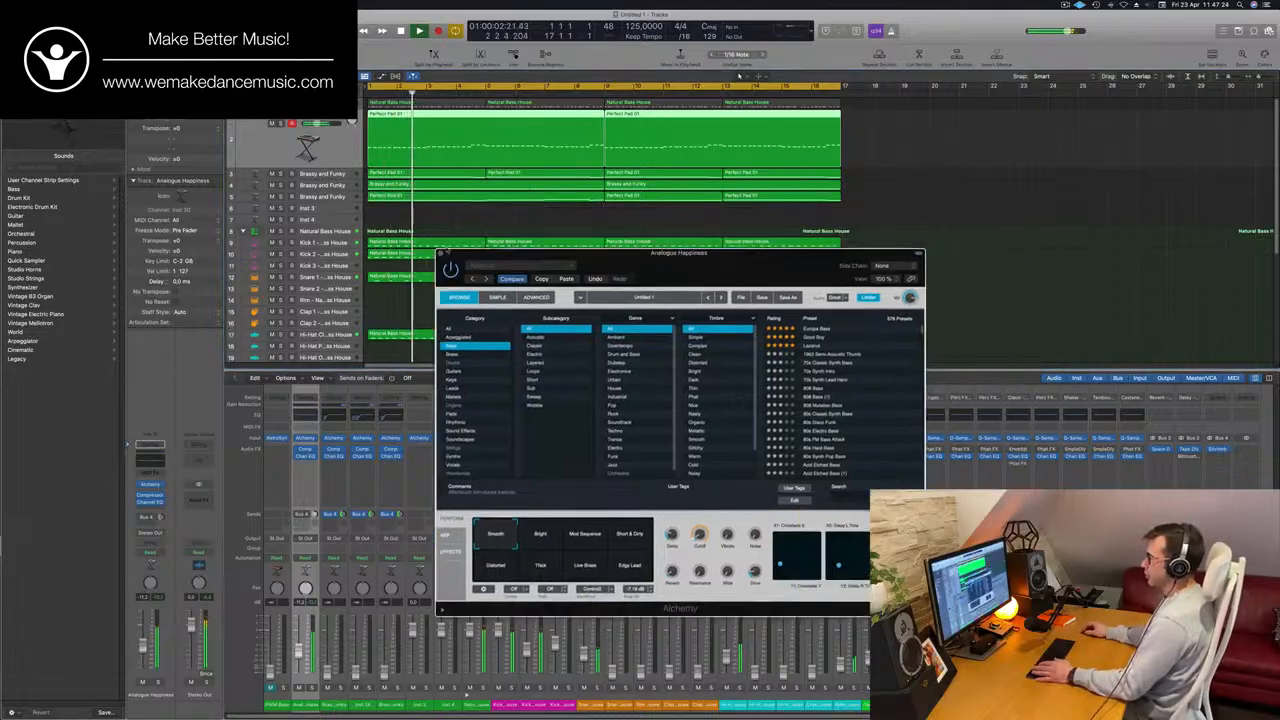
click(441, 254)
Bring the fader of the Brassy and Funky track 3 up into the mix while replaying the loop.
click(326, 168)
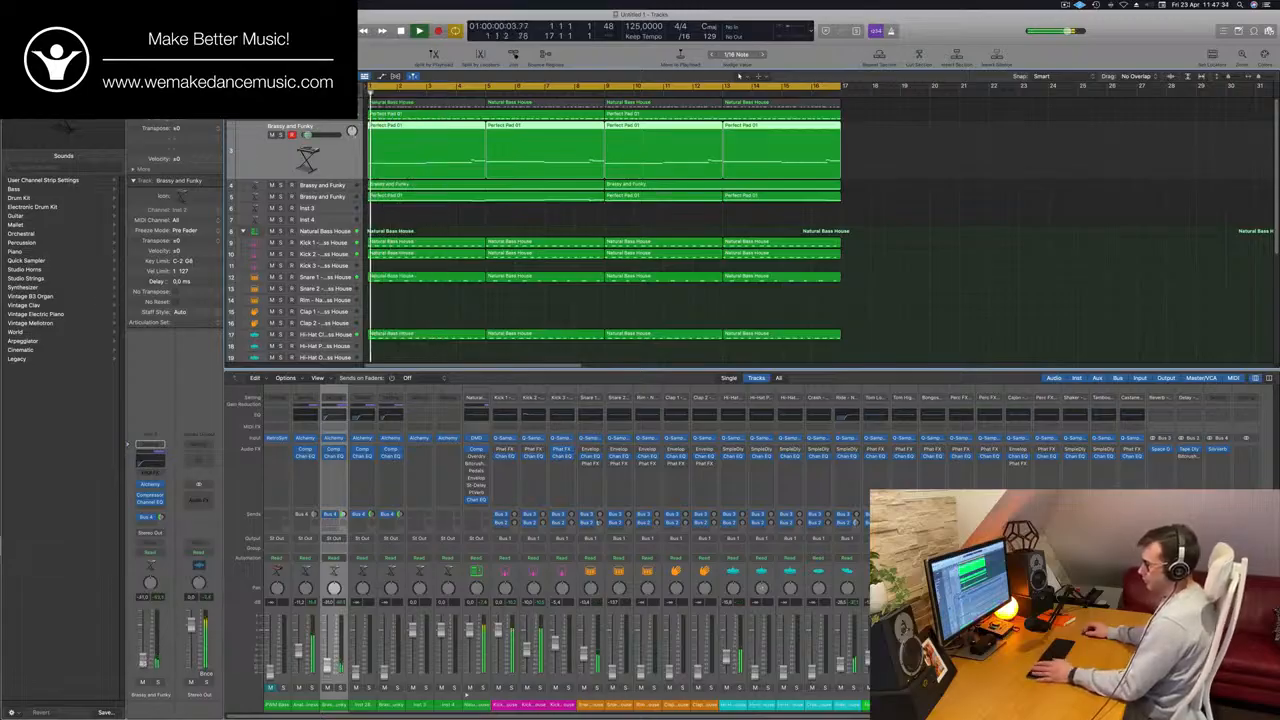
drag(143, 661, 144, 650)
key(Return)
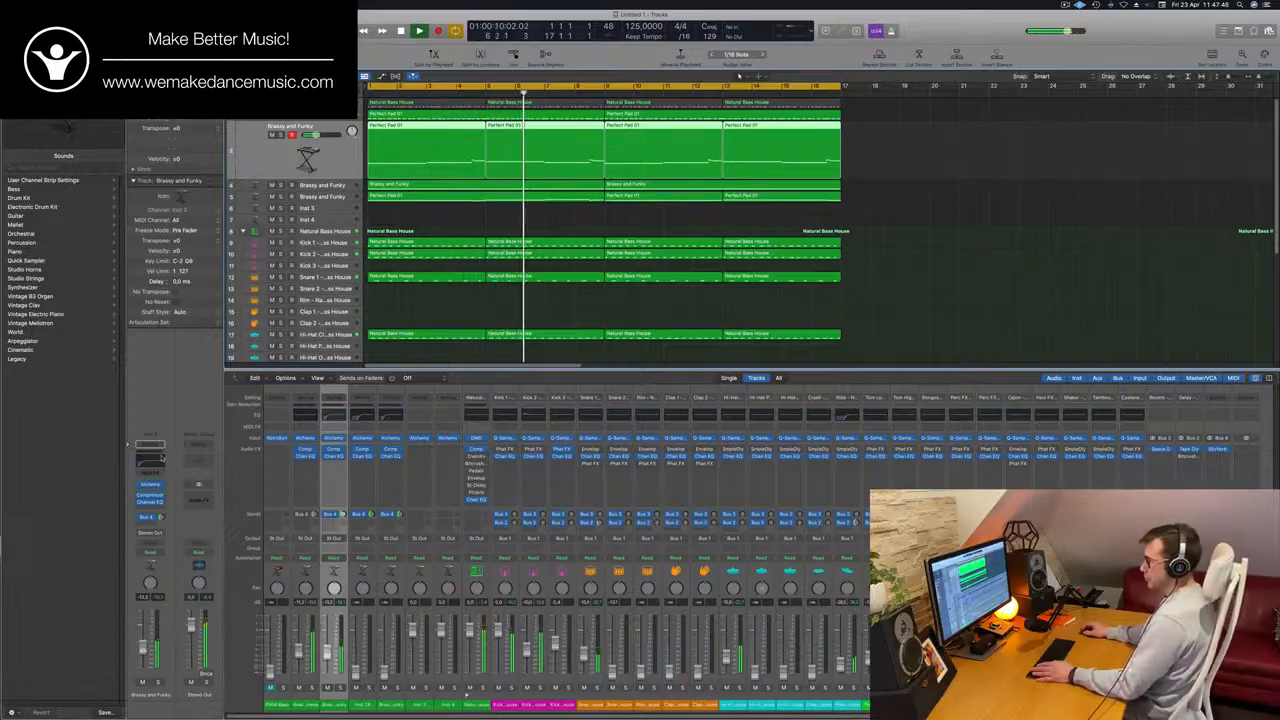
Set the low cut in the Channel EQ of Brassy and Funky track 3 to 143 Hz and close the EQ.
click(161, 457)
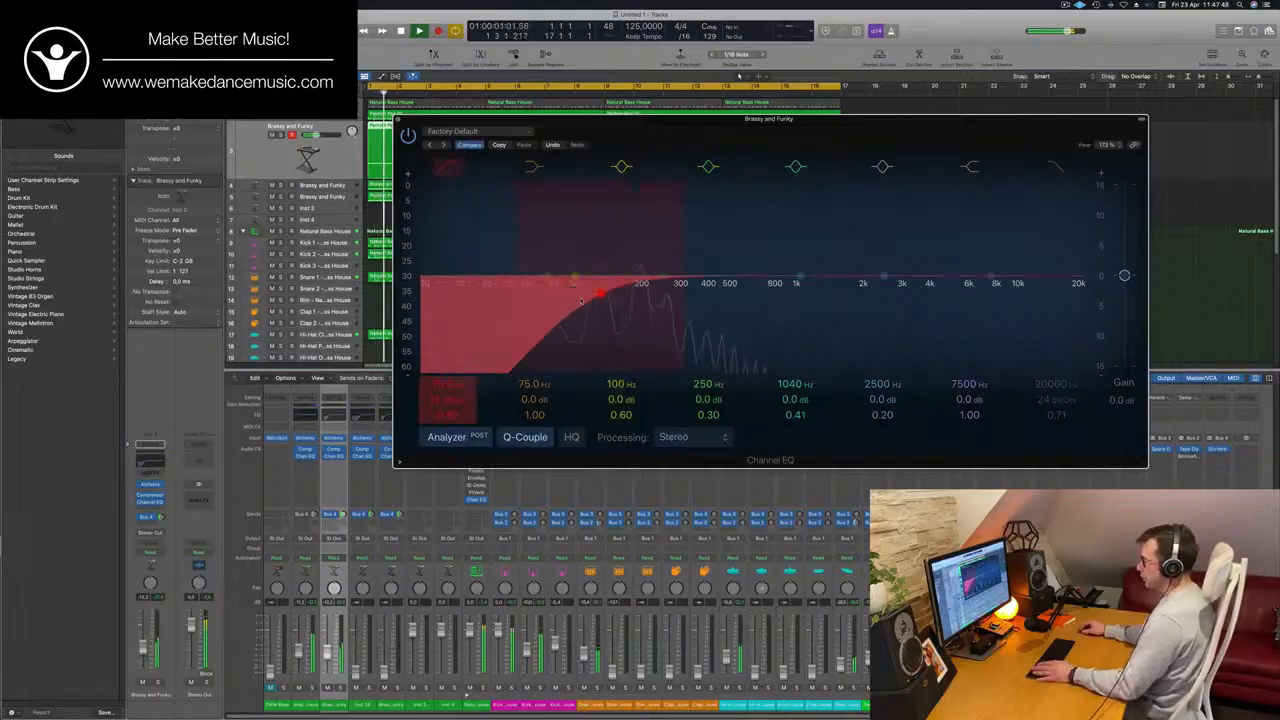
drag(580, 300, 591, 300)
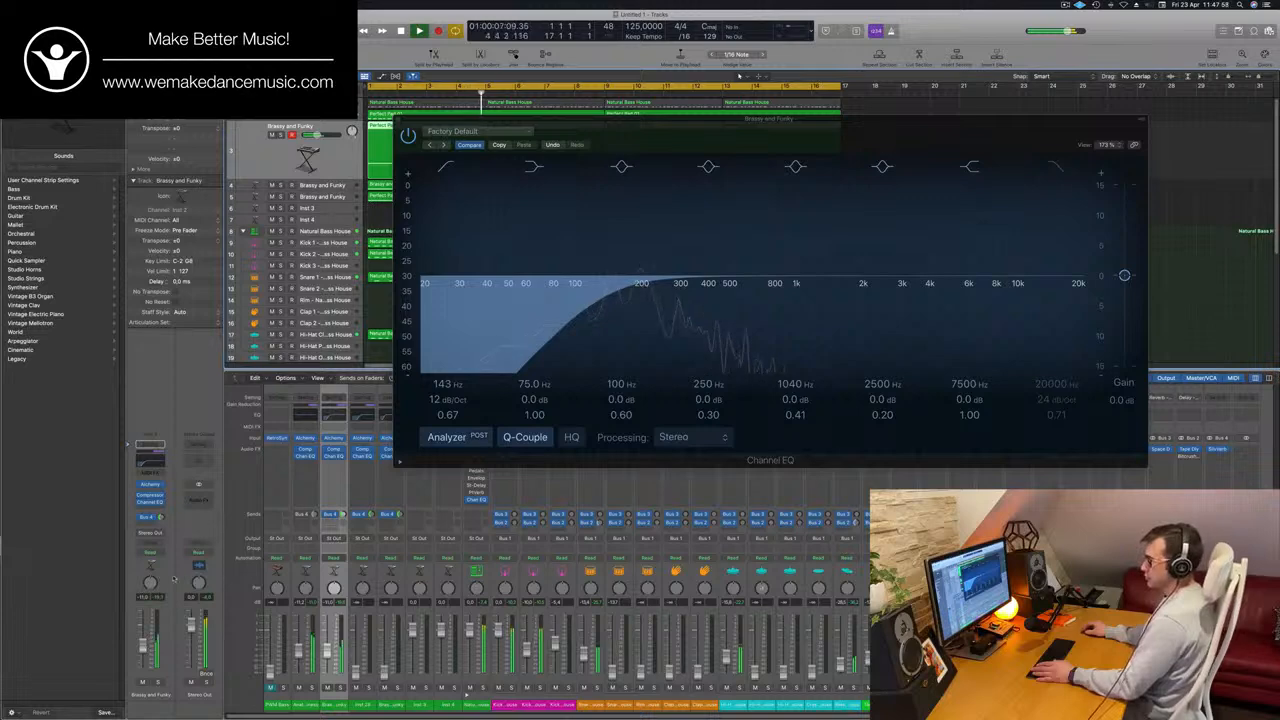
click(398, 121)
Select the Brassy and Funky track 4 and bring its fader up while repeatedly restarting playback to judge the balance.
key(space)
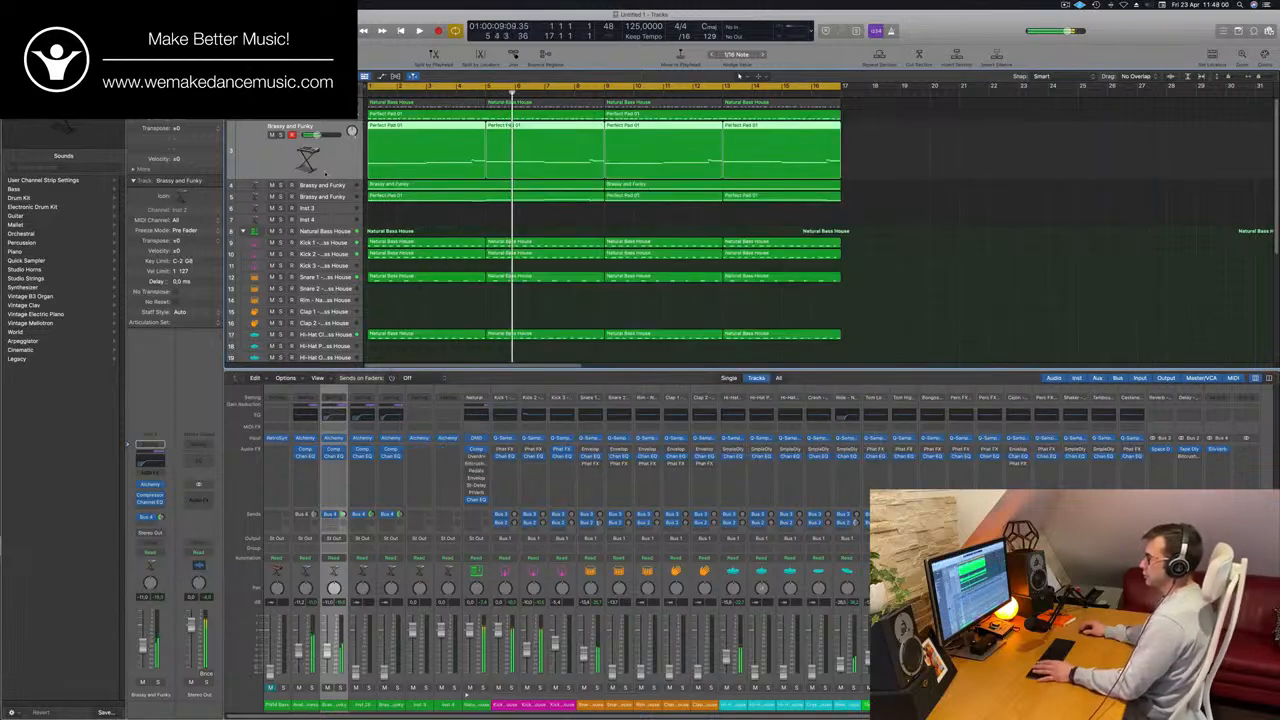
key(space)
click(327, 186)
key(space)
key(space)
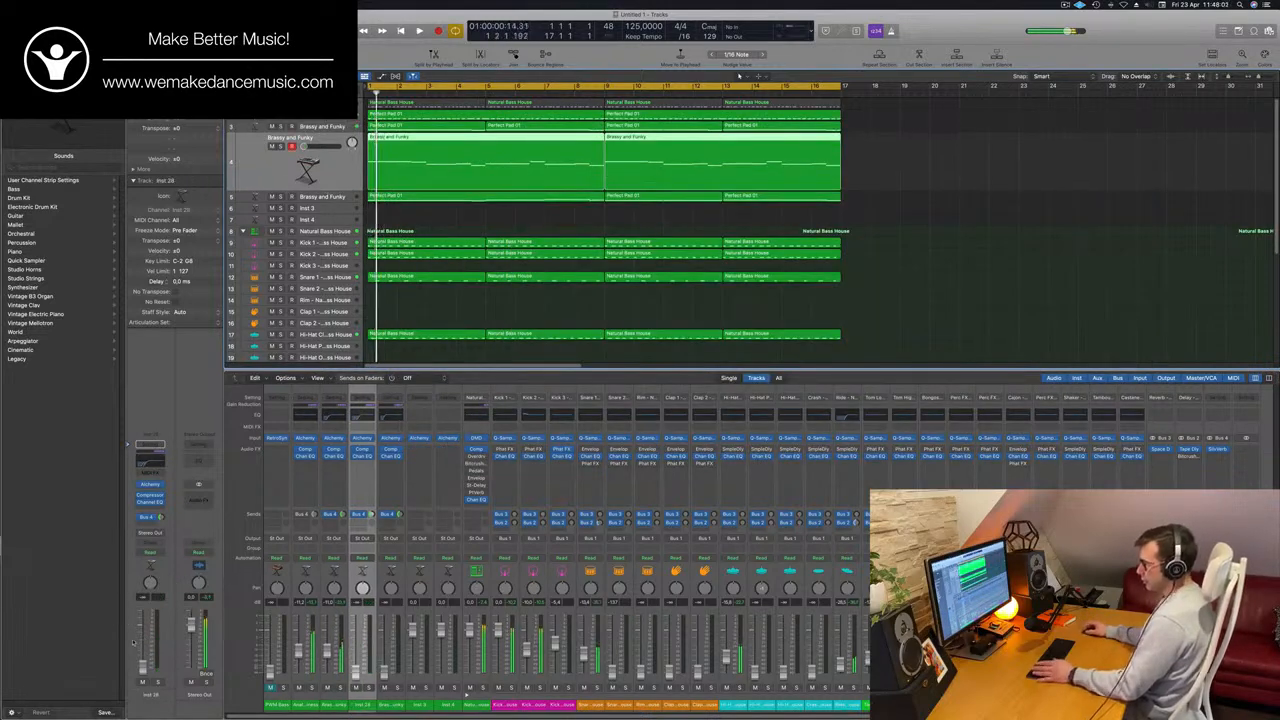
key(space)
key(space)
key(space)
key(space)
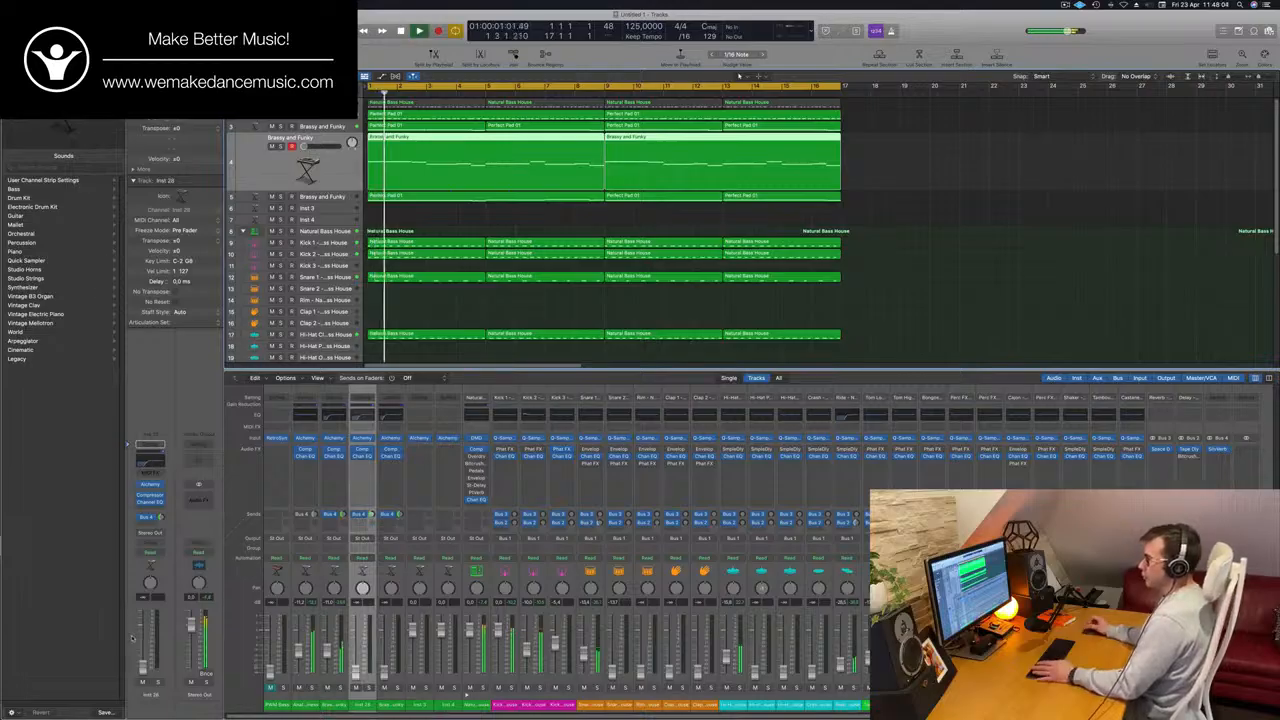
key(space)
key(space)
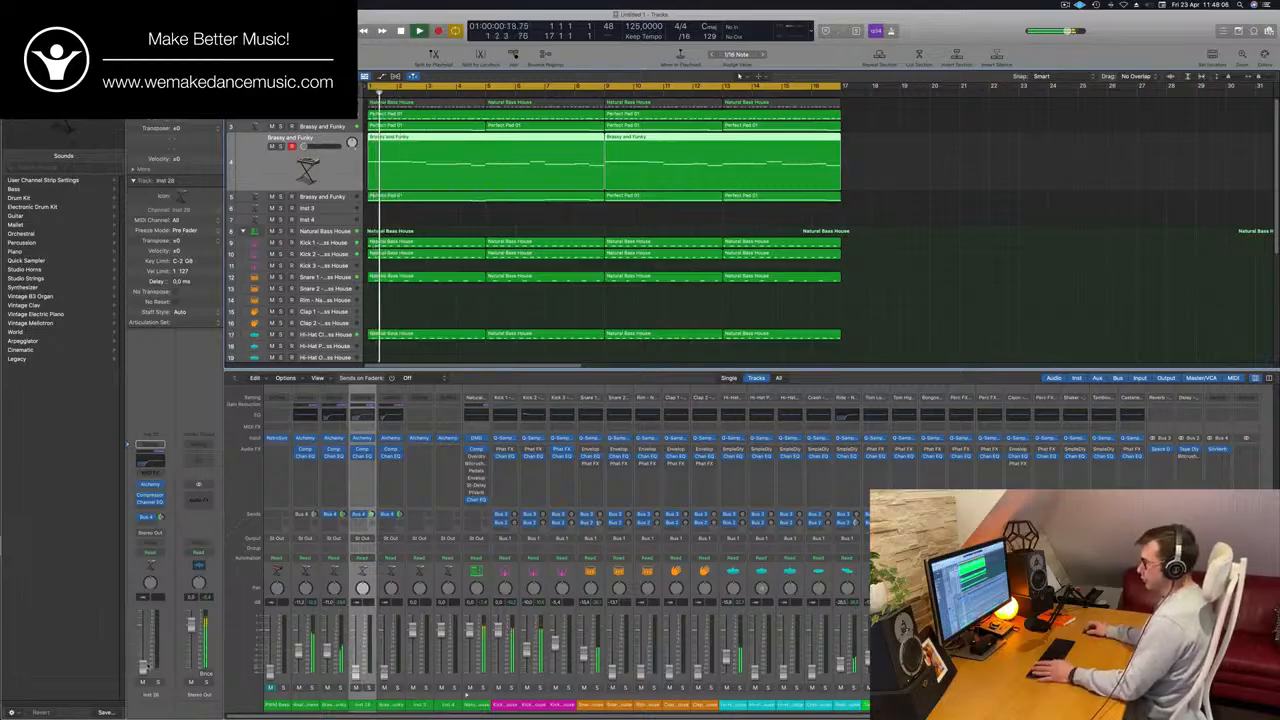
key(space)
key(space)
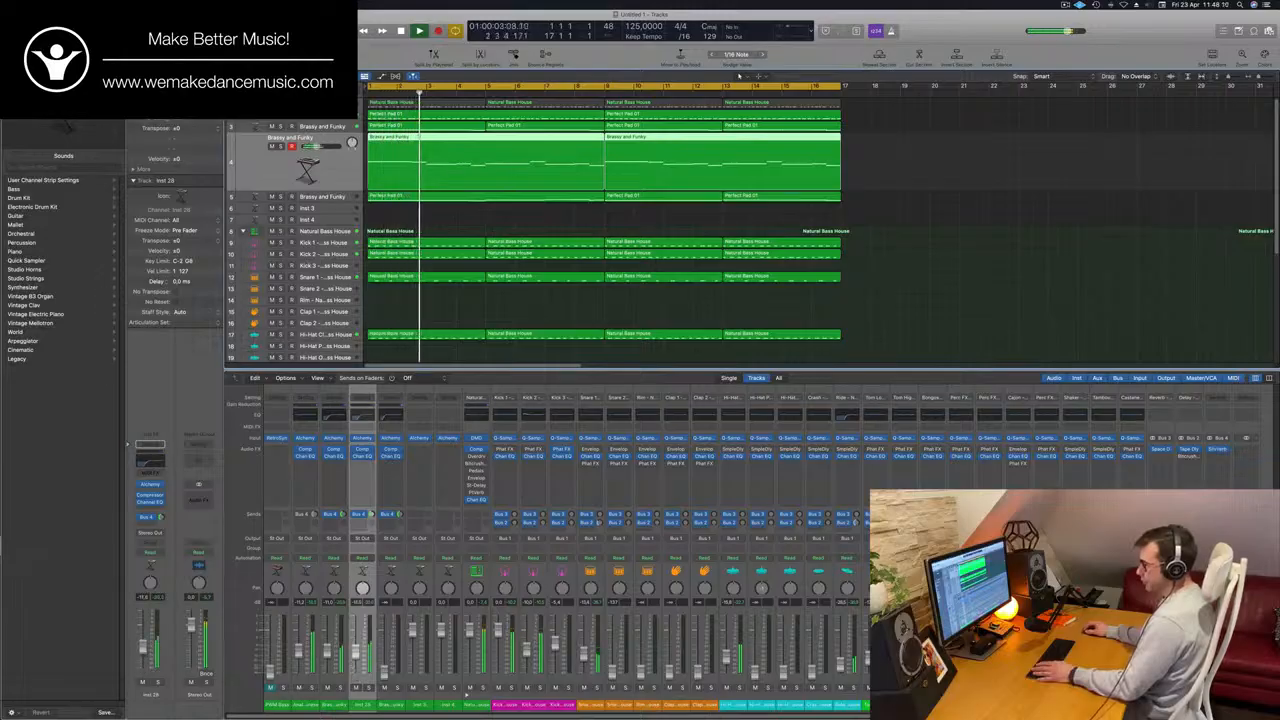
Move the Brassy and Funky track holding the last Perfect Pad 01 regions up one row and bring its fader to about -14.8 dB during playback.
key(Return)
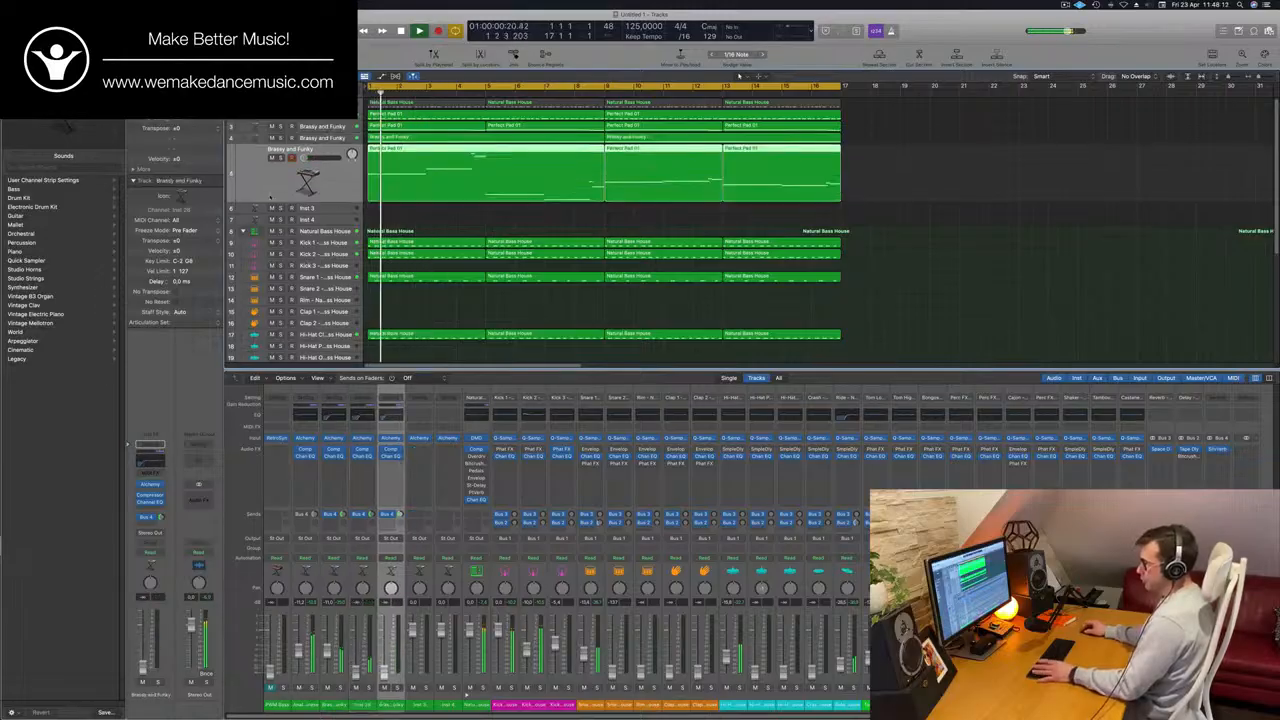
key(Down)
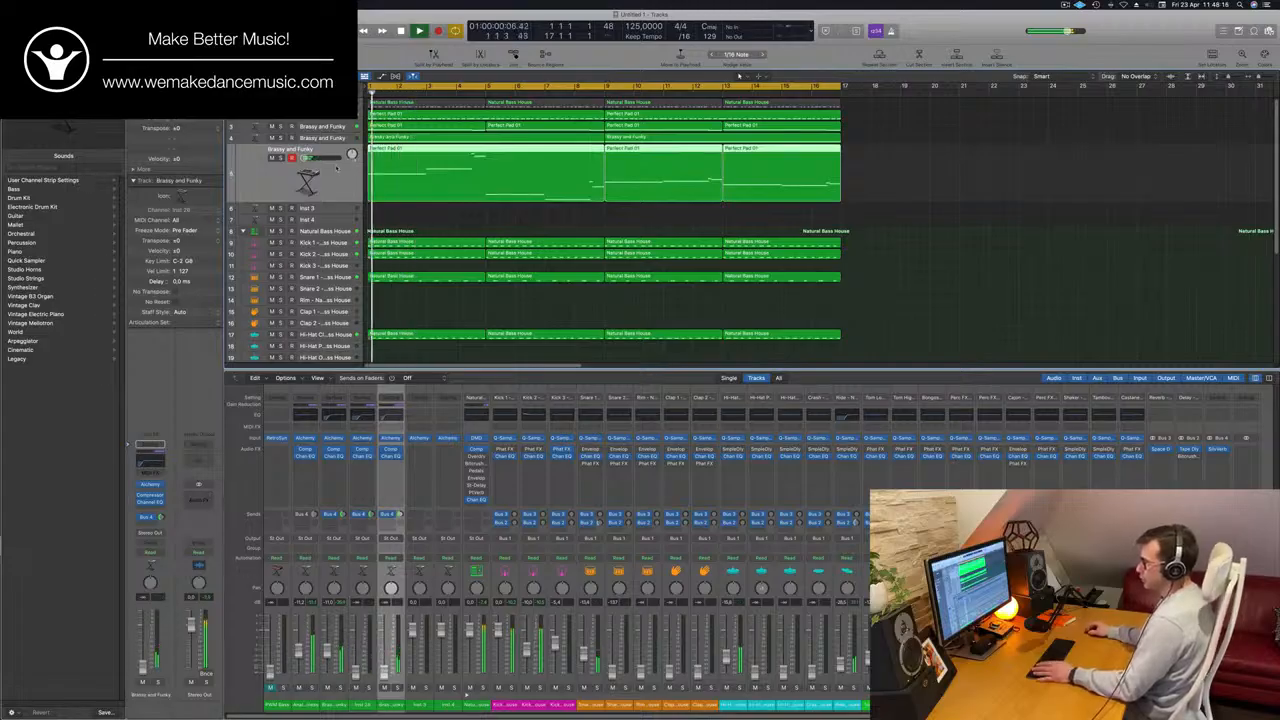
key(Up)
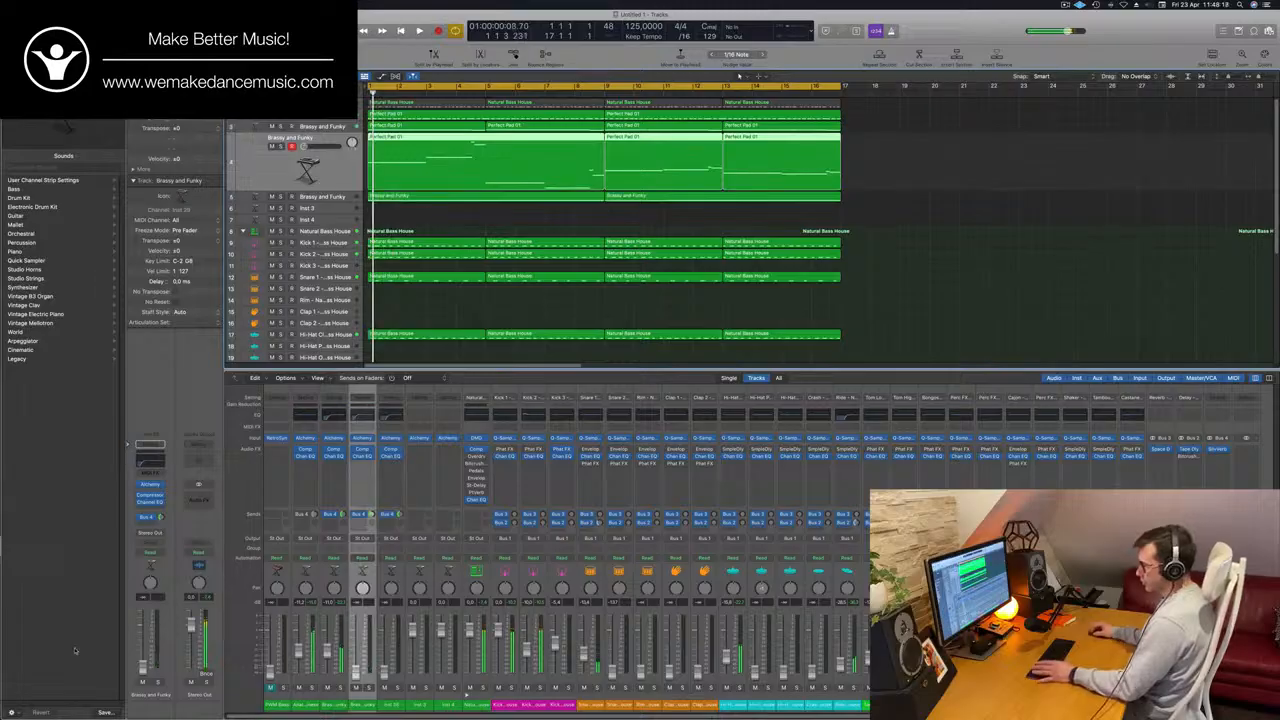
key(space)
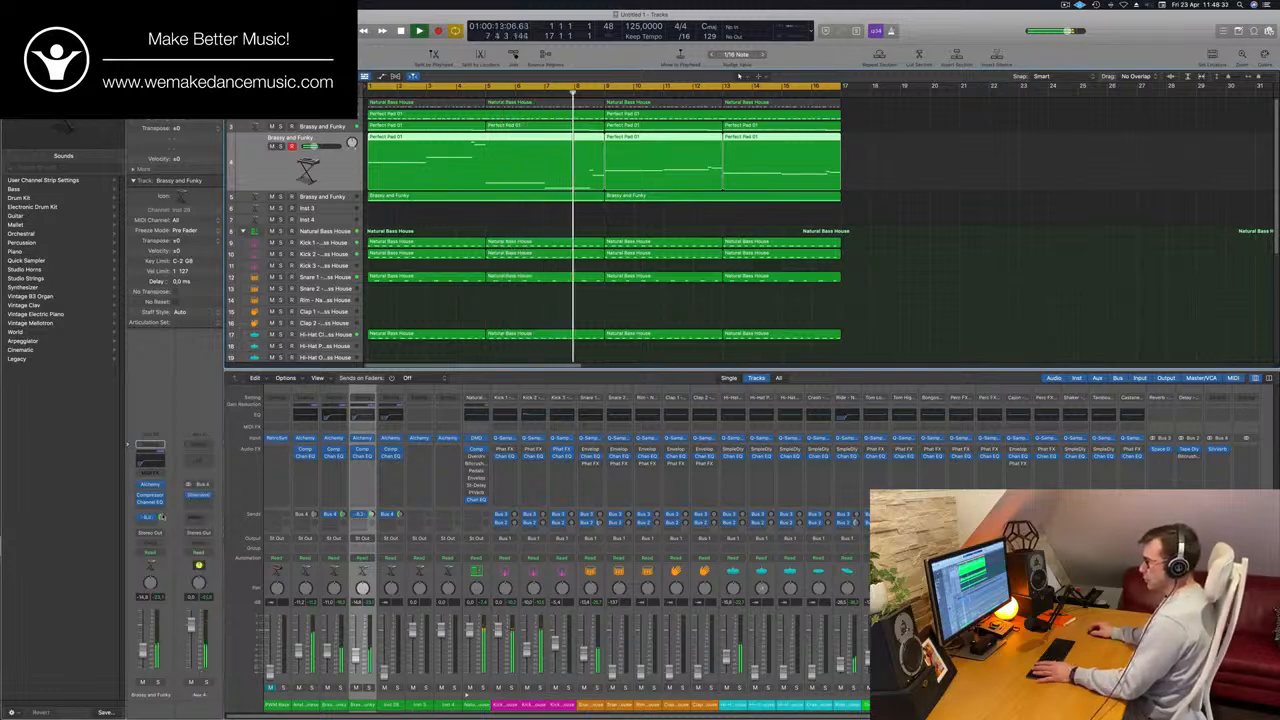
Set the high shelf in the moved track's Channel EQ to 1920 Hz and -13.0 dB, replaying the loop to judge its level.
click(150, 502)
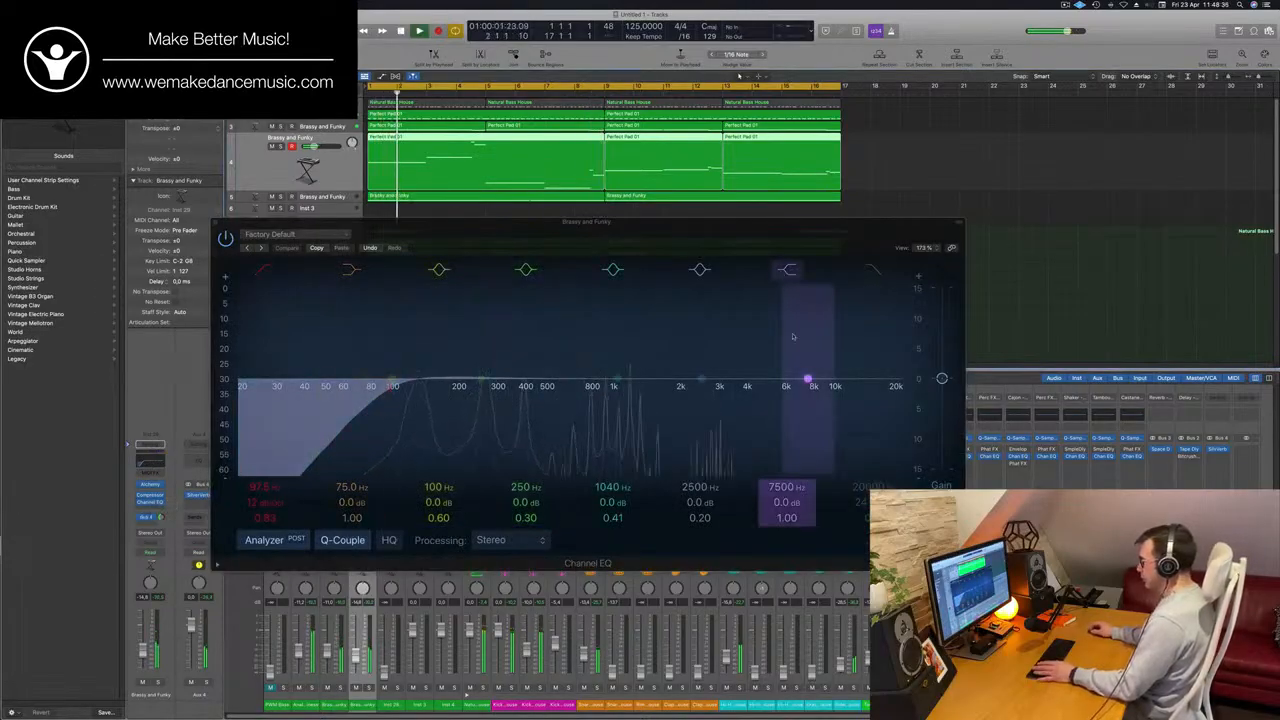
click(789, 273)
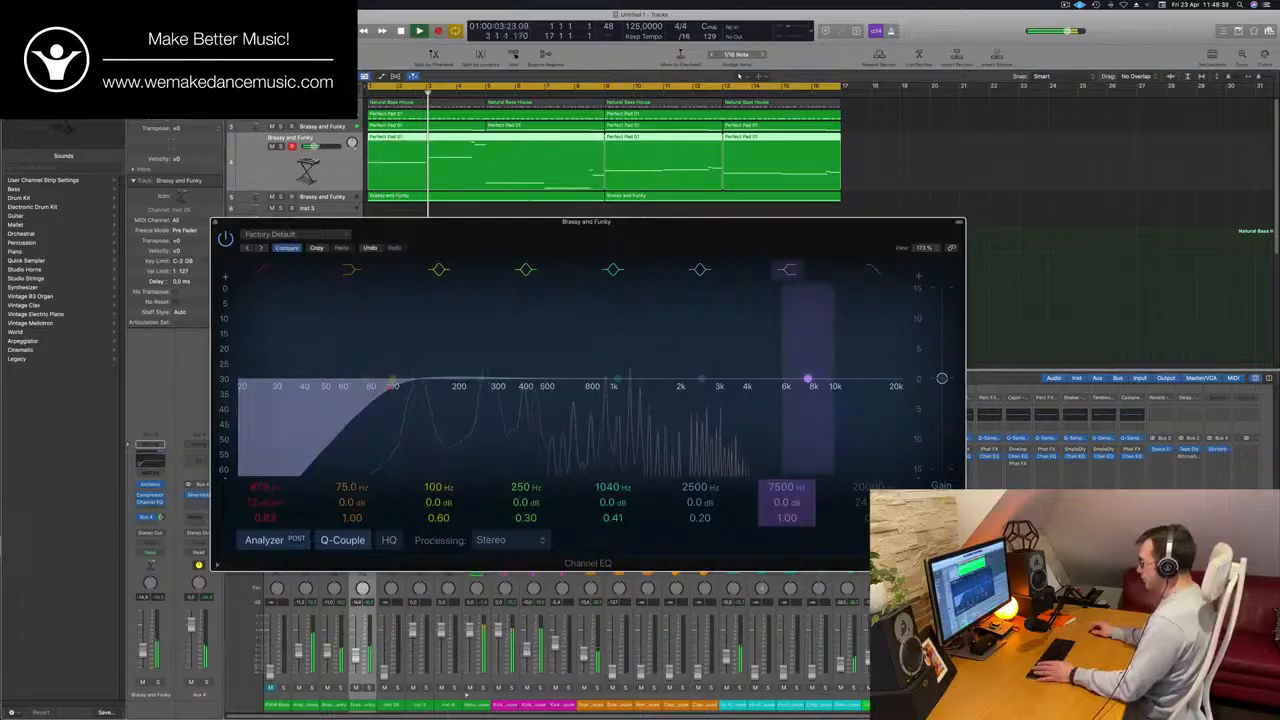
drag(808, 381, 677, 417)
drag(655, 232, 861, 222)
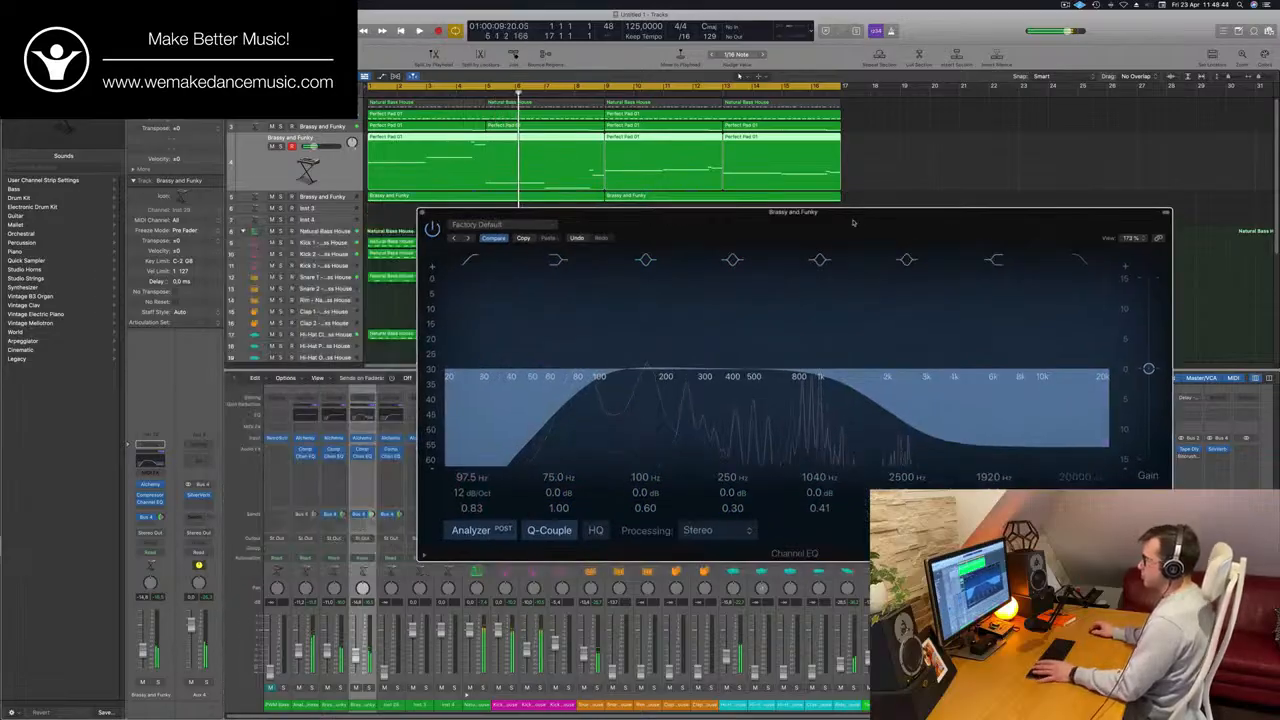
drag(540, 213, 815, 155)
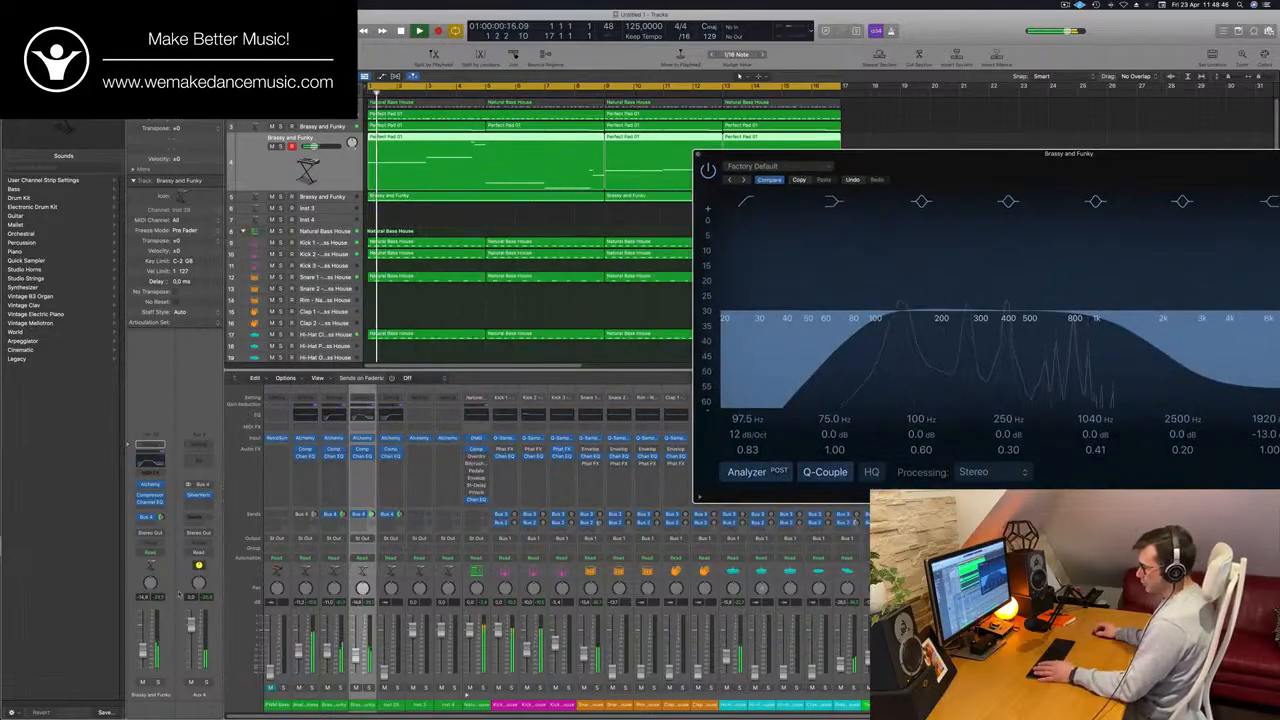
click(142, 652)
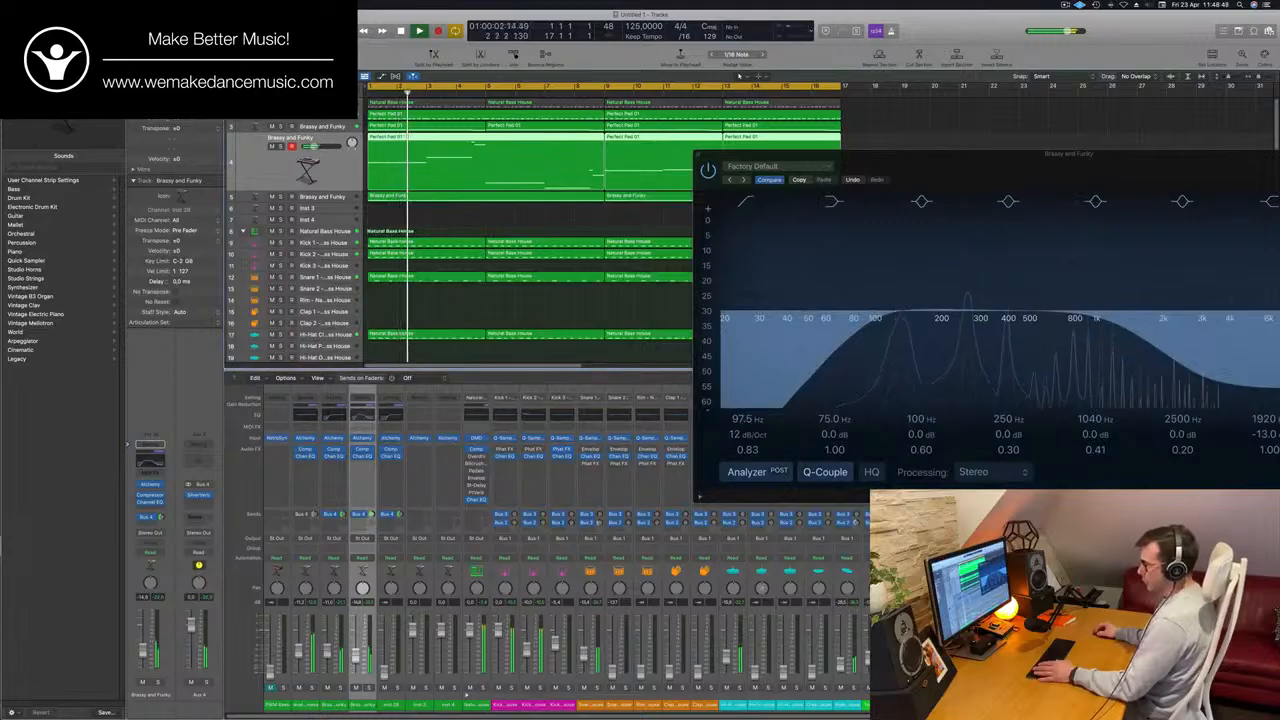
key(space)
key(space)
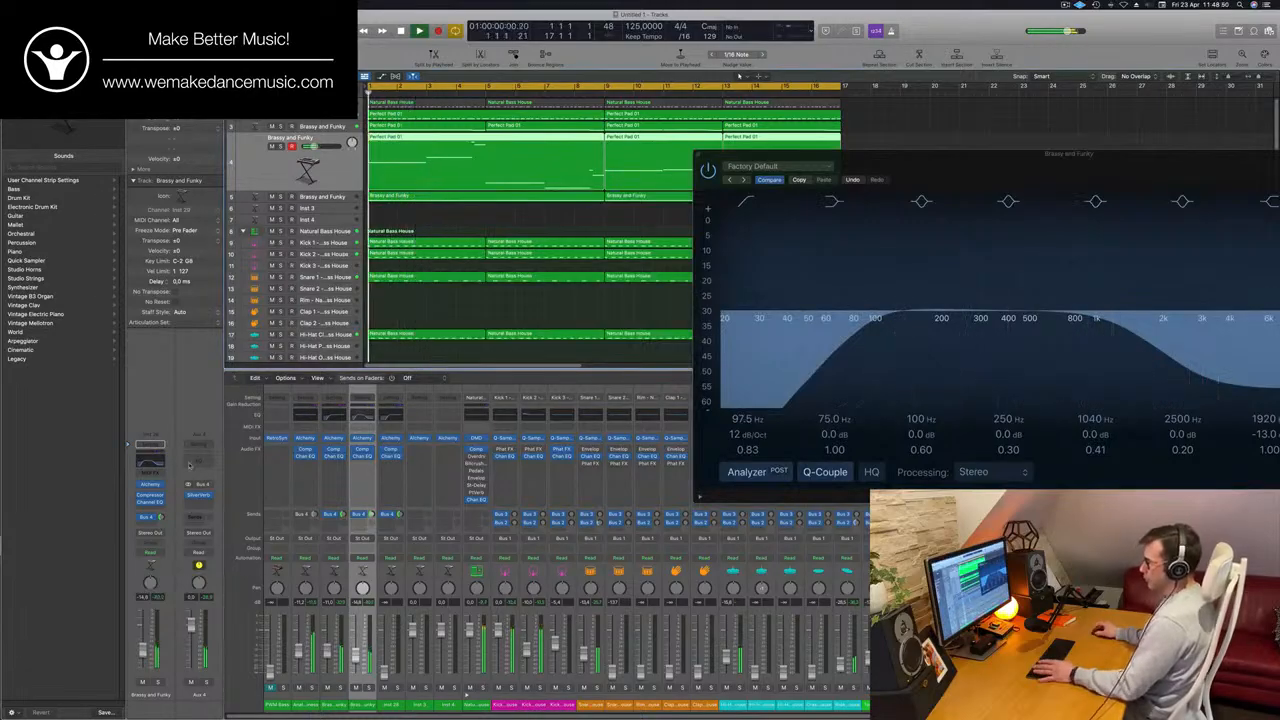
Select the Brassy and Funky track 5, close the open EQ and bring the track's fader up while replaying the loop.
click(340, 197)
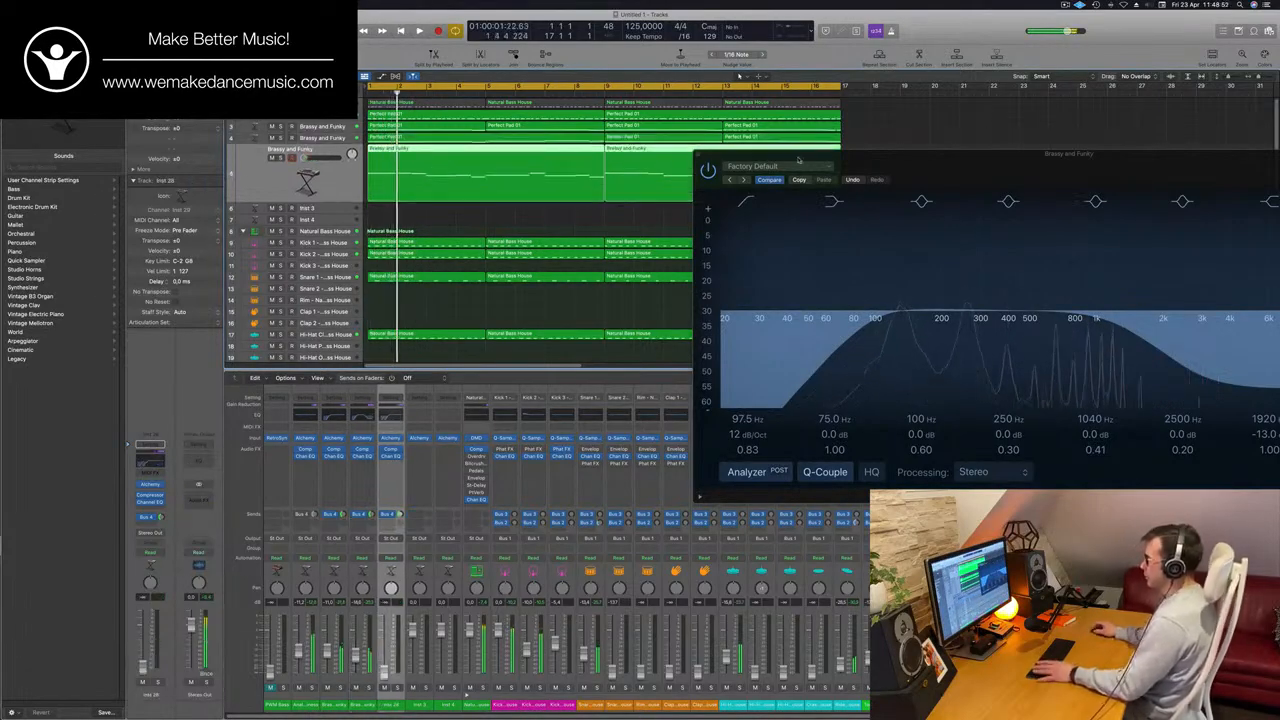
click(697, 155)
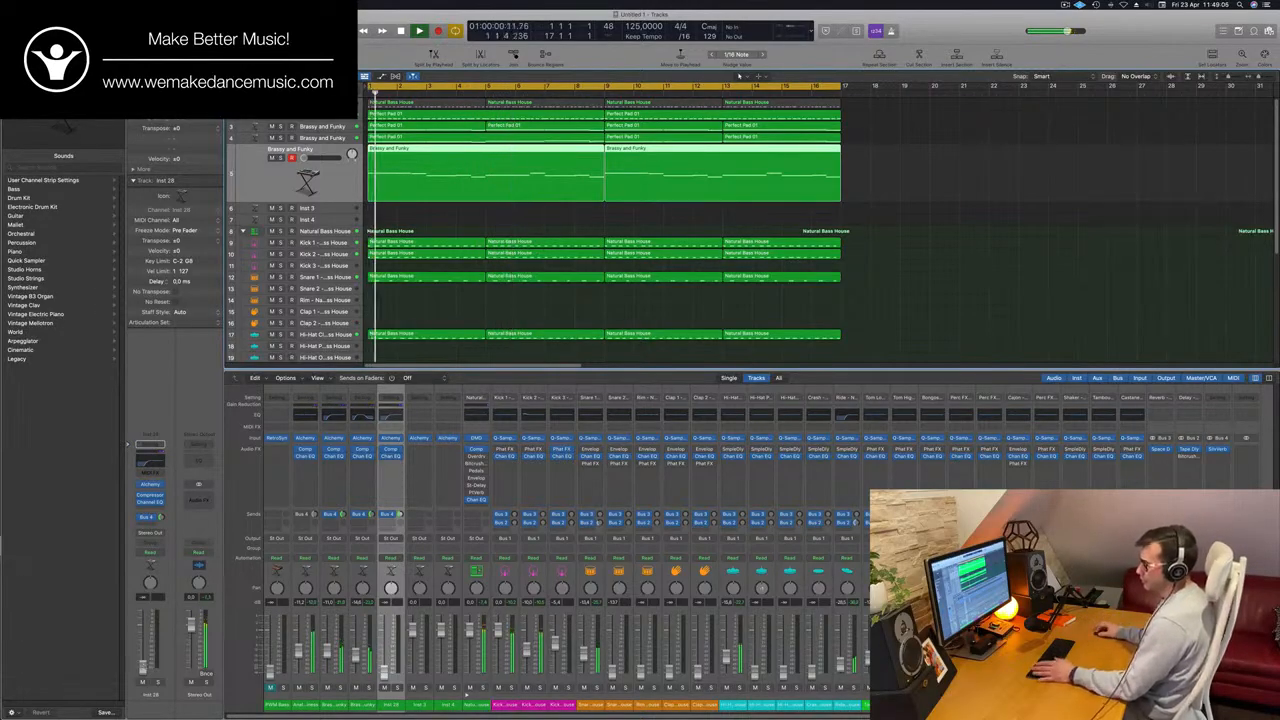
key(Return)
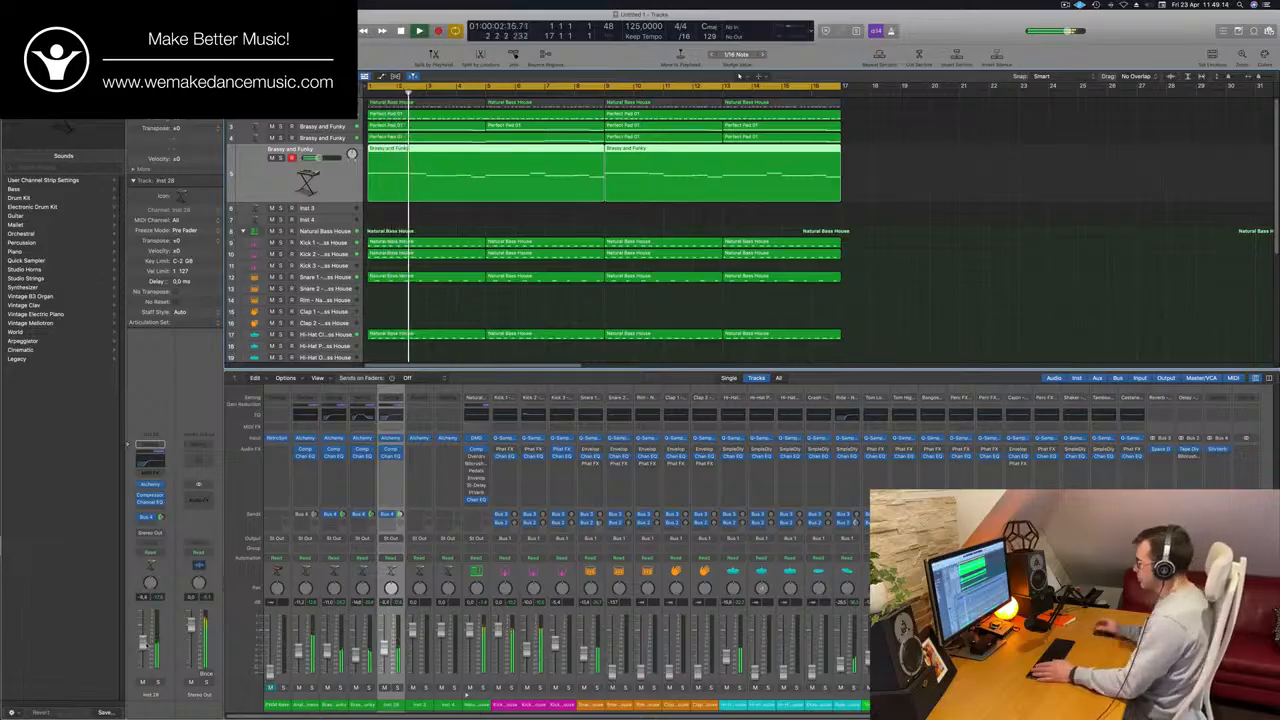
key(Return)
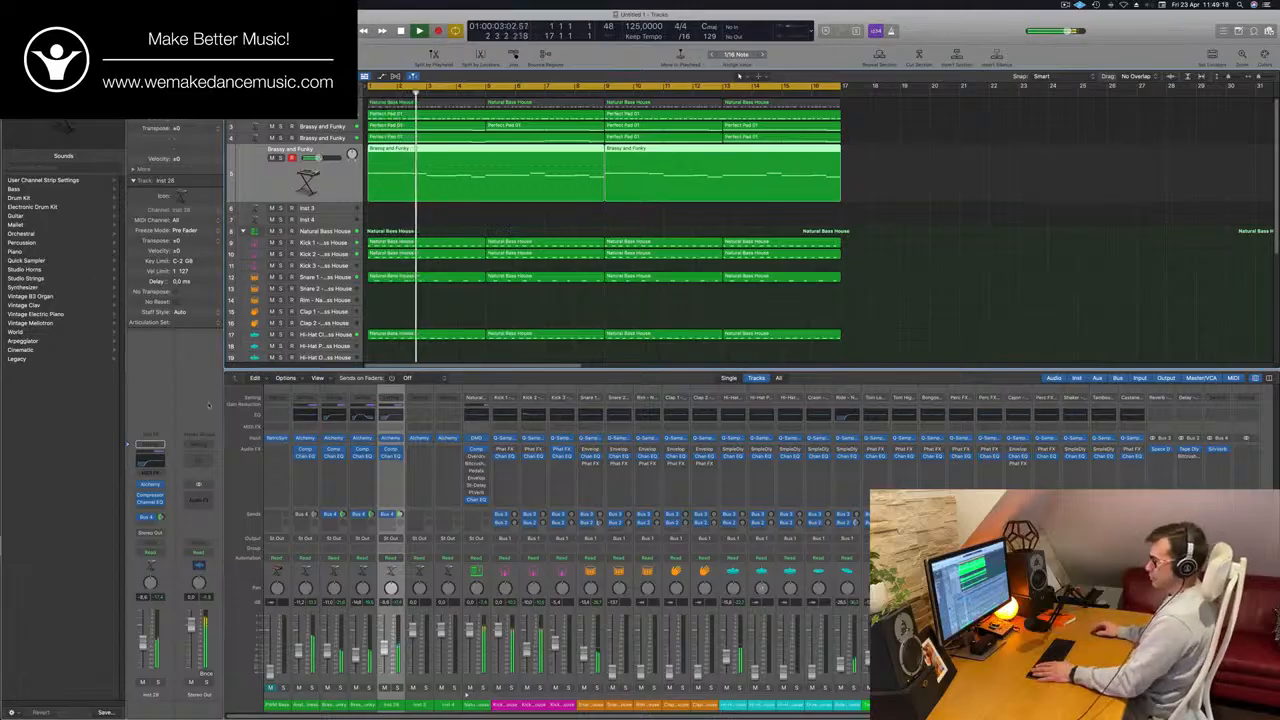
Insert a stereo MultiMeter on the Stereo Out channel and set the top of its analyzer scale to 0 dB.
click(199, 503)
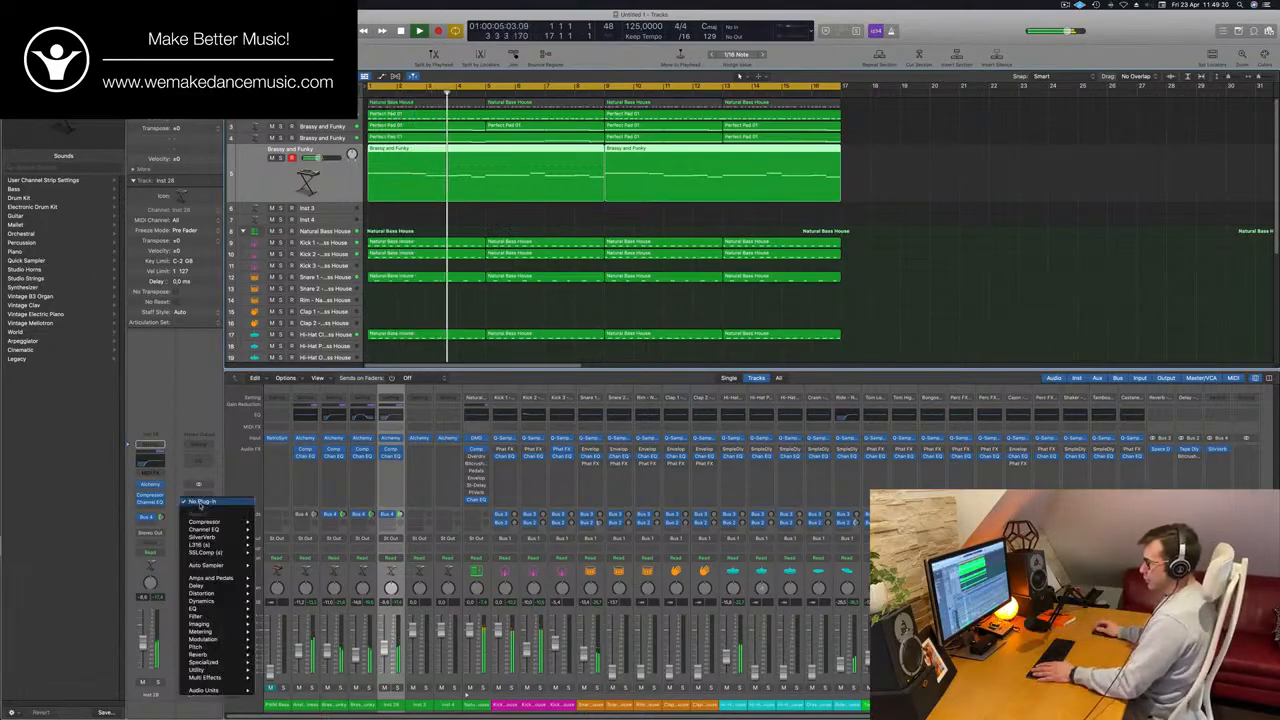
mouse_move(222, 648)
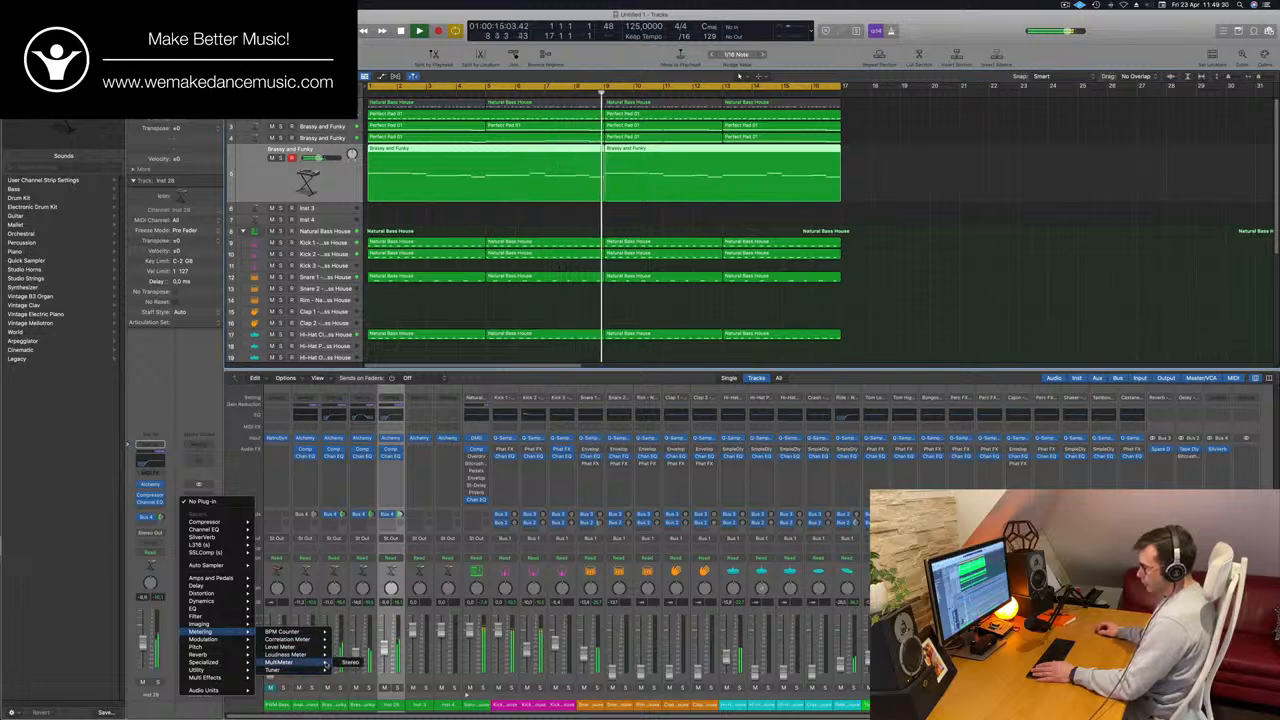
click(349, 662)
drag(698, 152, 620, 283)
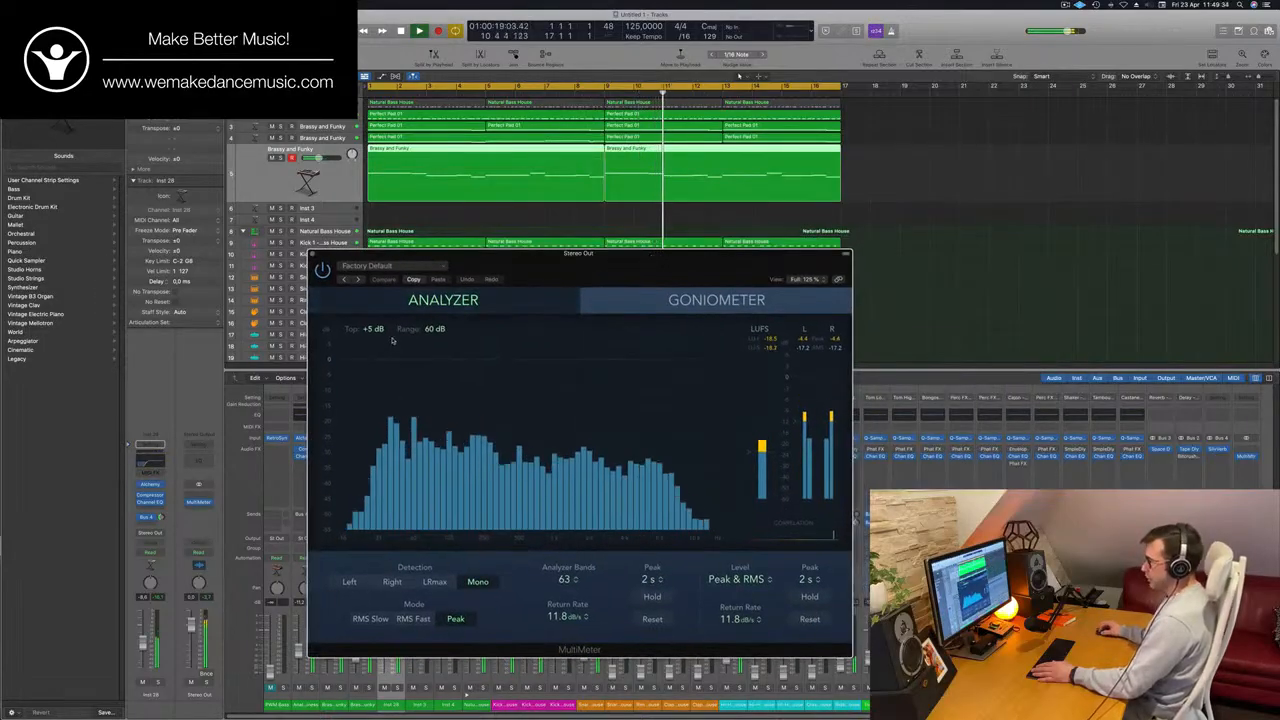
mouse_move(370, 331)
mouse_down()
mouse_move(370, 316)
mouse_move(370, 337)
mouse_up()
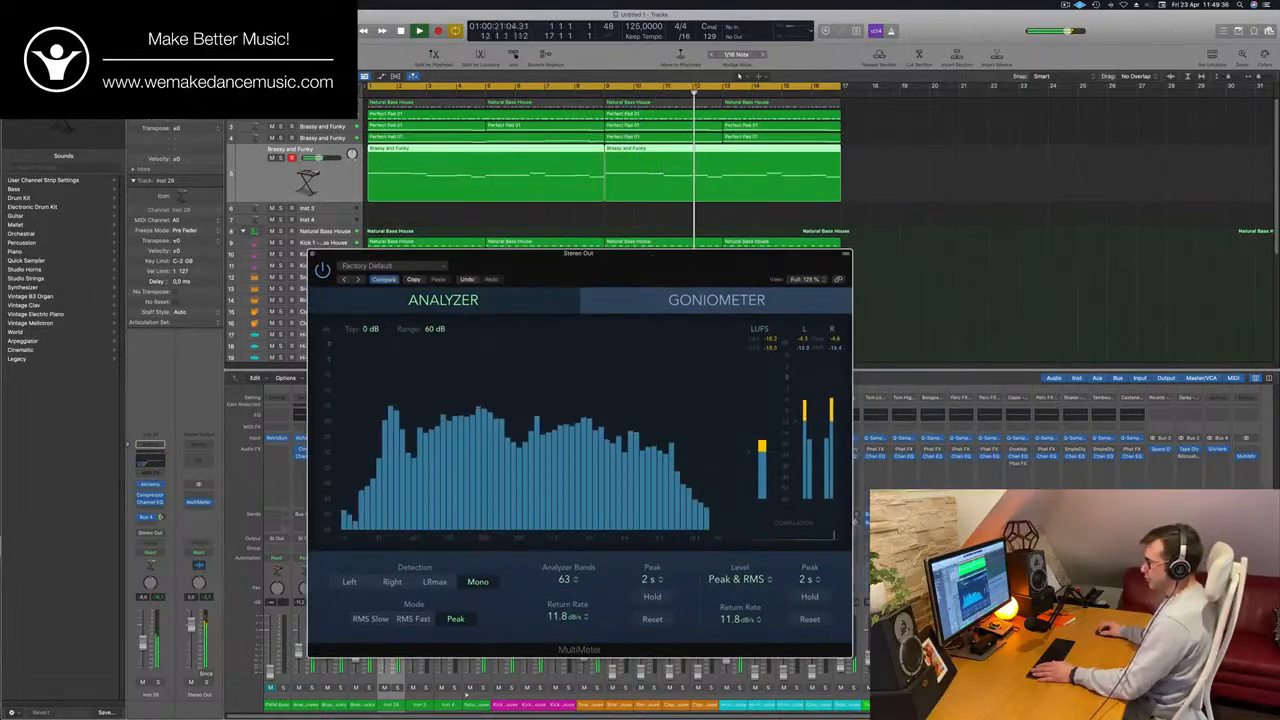
drag(806, 266, 1096, 245)
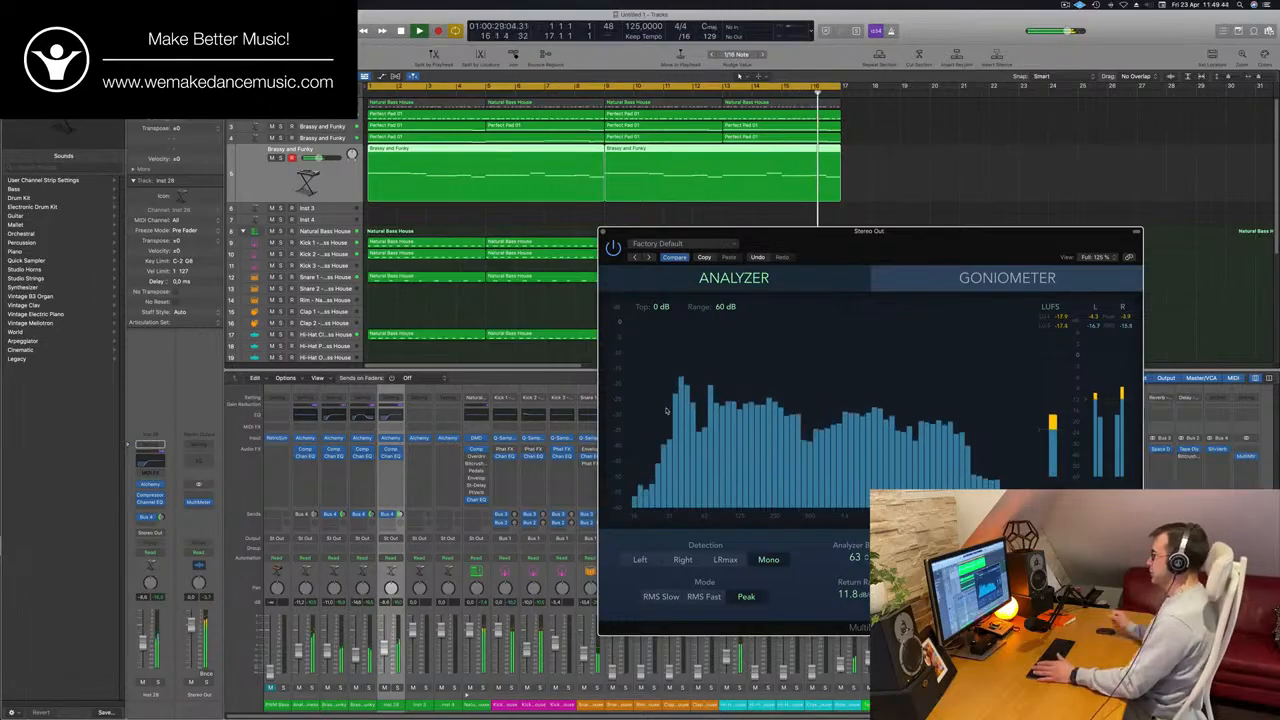
drag(979, 250, 1056, 174)
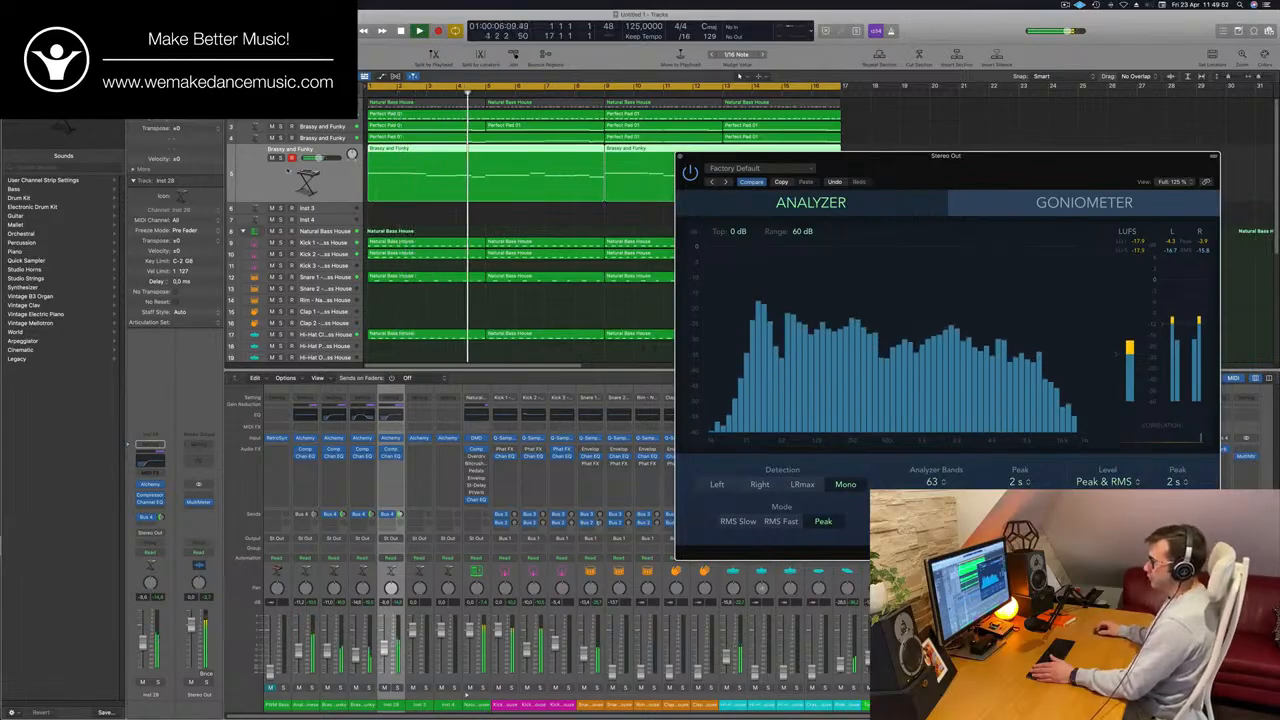
Solo the Brassy and Funky track 5 to check it against the MultiMeter.
click(279, 158)
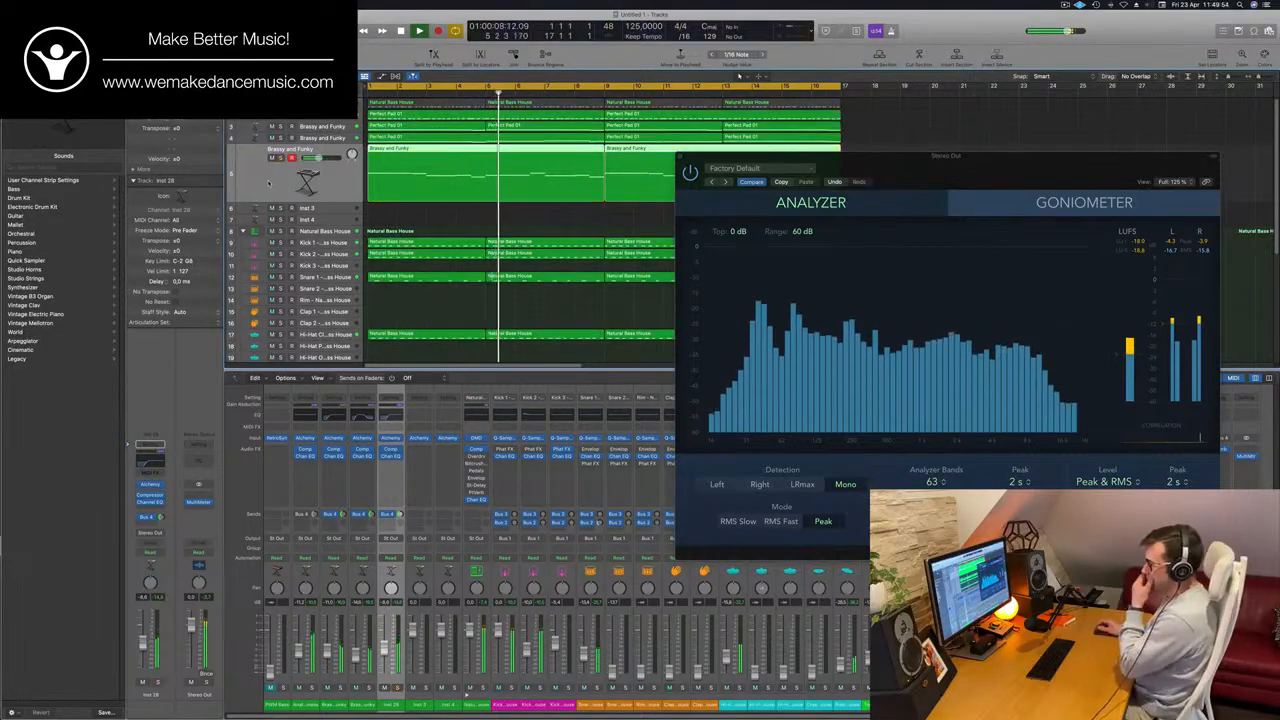